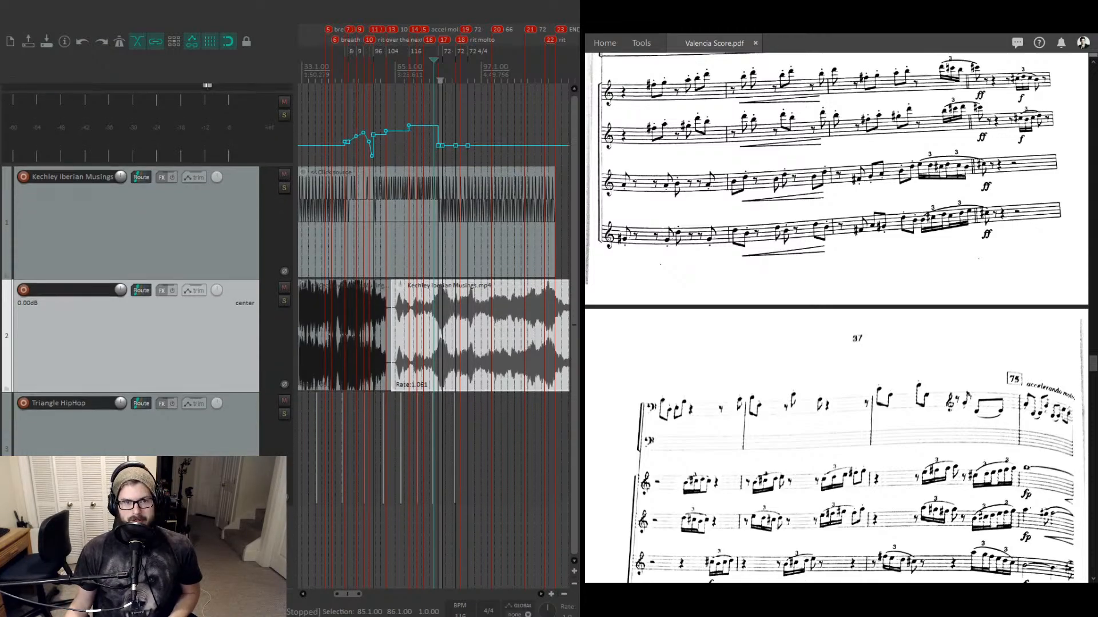
# - Scroll along the timeline to examine the tempo map envelope and markers around bars 49 to 65
pyautogui.hscroll(2, 434, 321)
pyautogui.hscroll(-1, 433, 320)
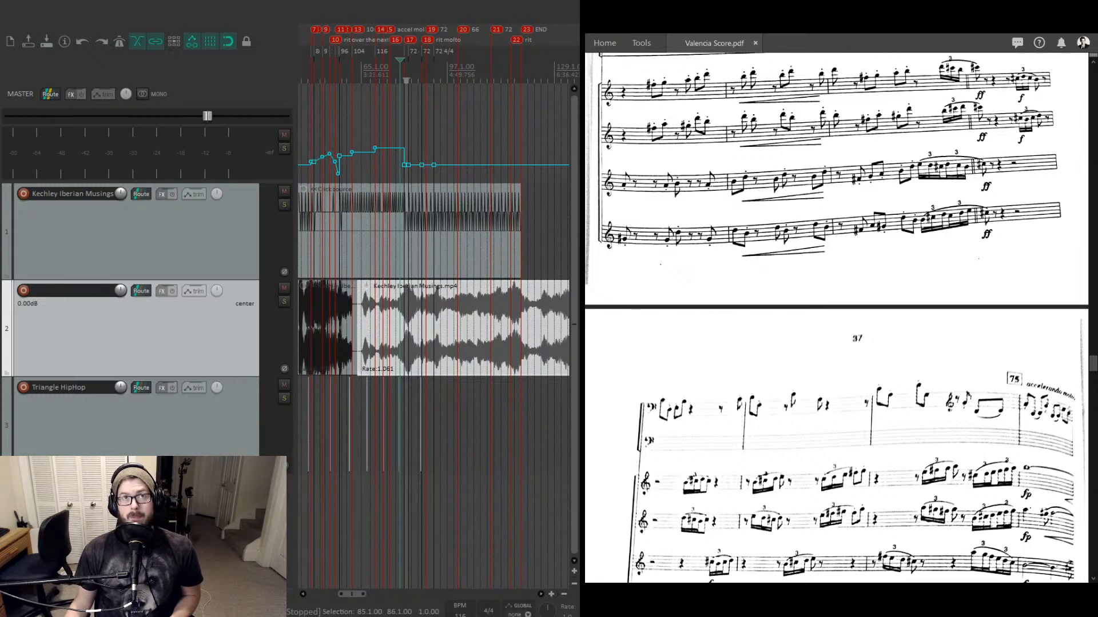
pyautogui.hscroll(-2, 433, 320)
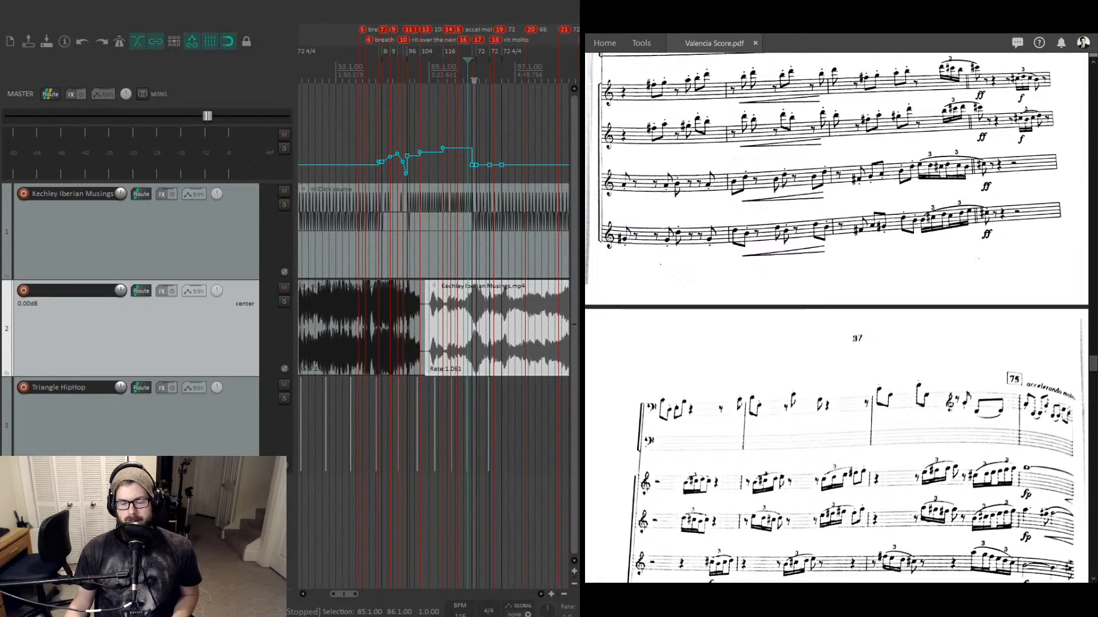
pyautogui.hscroll(-1, 433, 320)
pyautogui.hscroll(-1, 433, 320)
pyautogui.hscroll(-1, 433, 320)
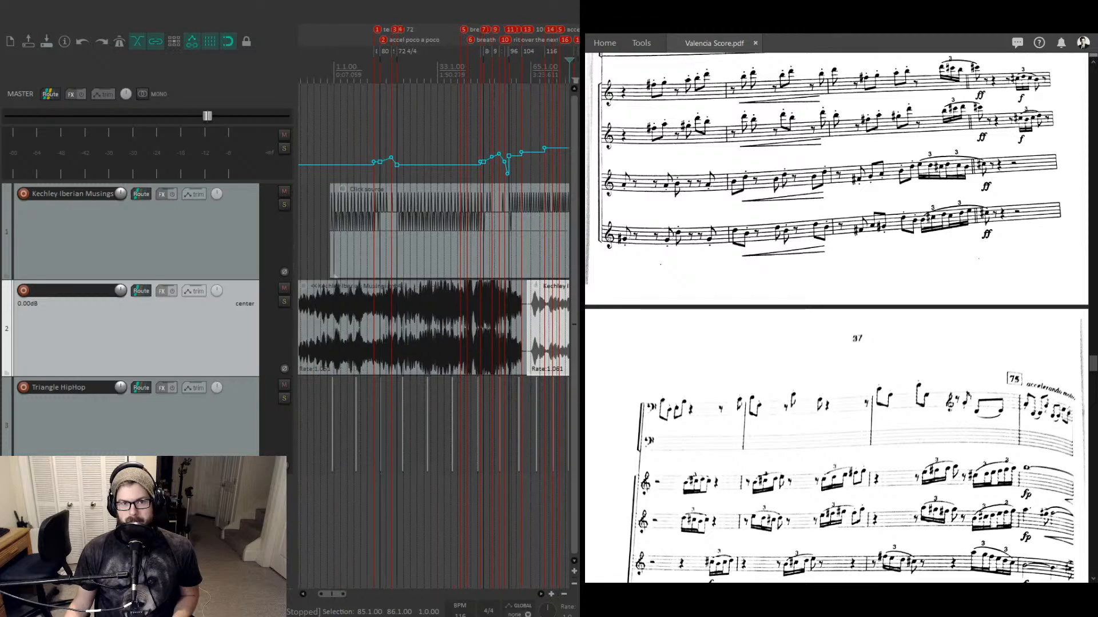
pyautogui.hscroll(2, 433, 320)
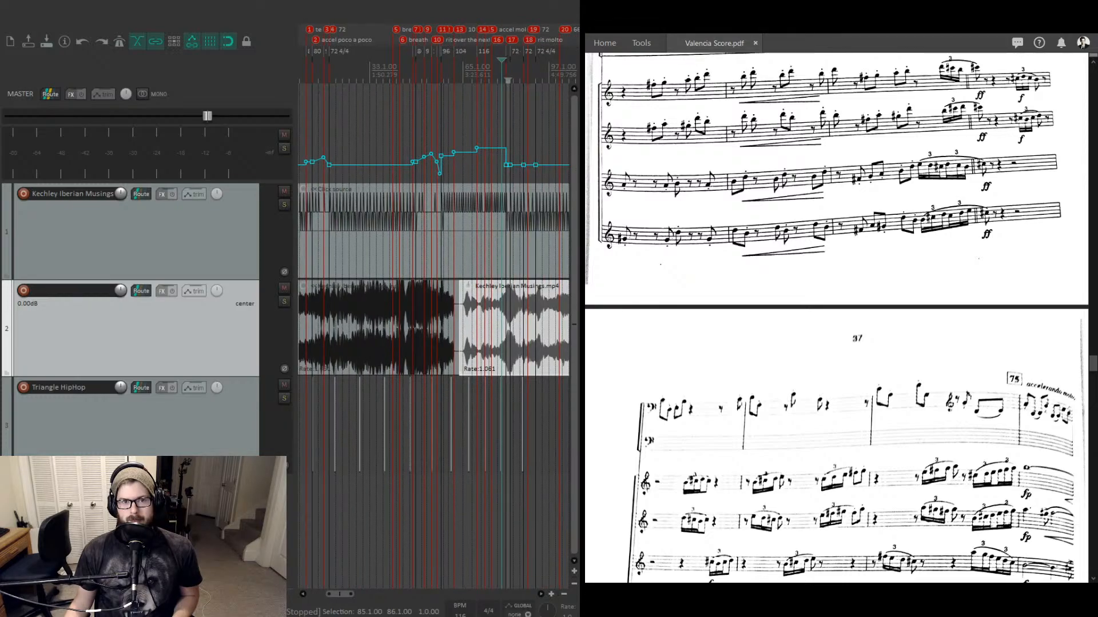
pyautogui.hscroll(2, 434, 320)
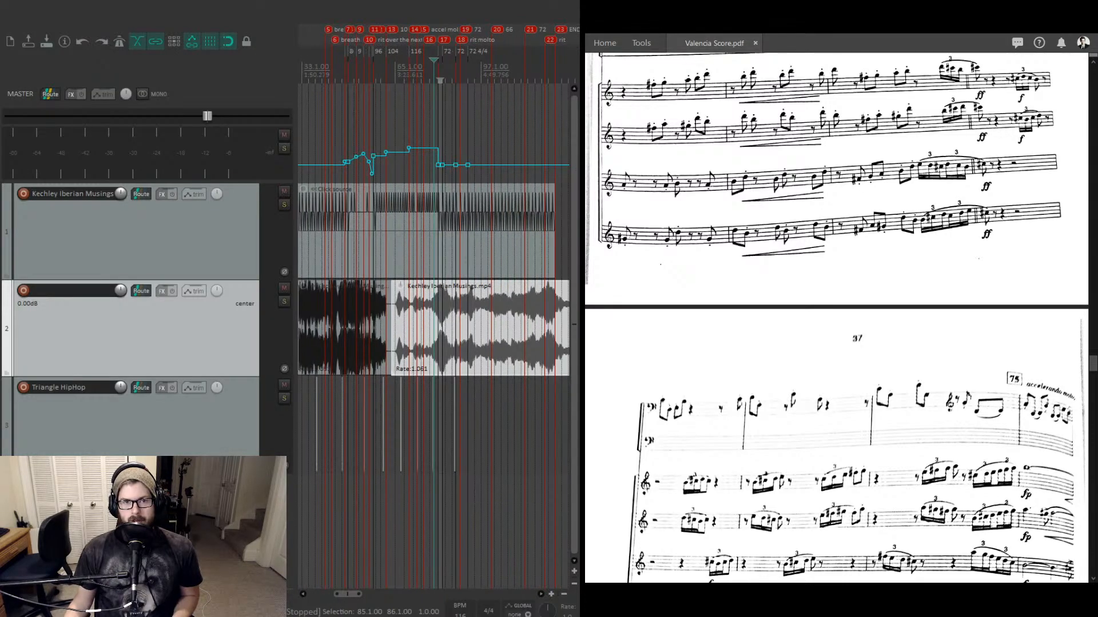
pyautogui.scroll(3, 384, 76)
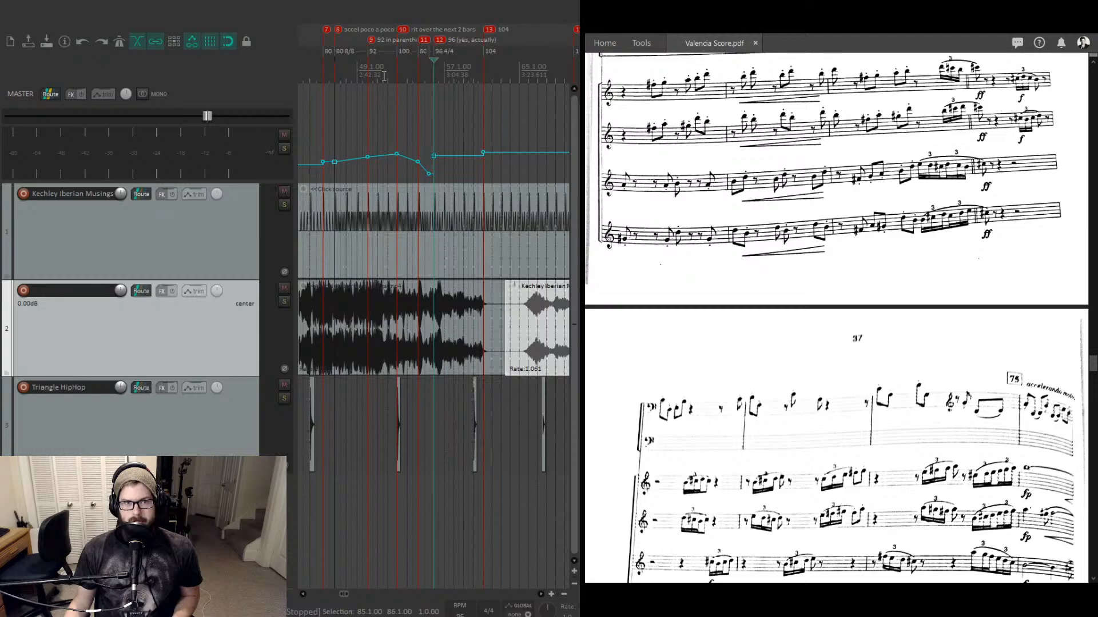
pyautogui.hscroll(-2, 383, 76)
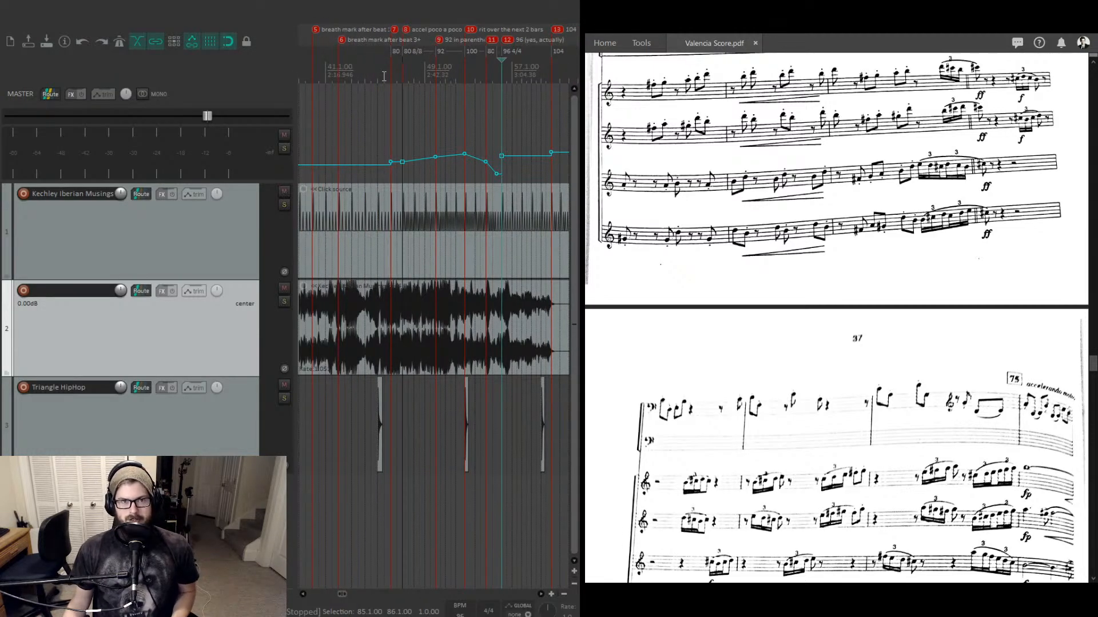
pyautogui.hscroll(-1, 384, 77)
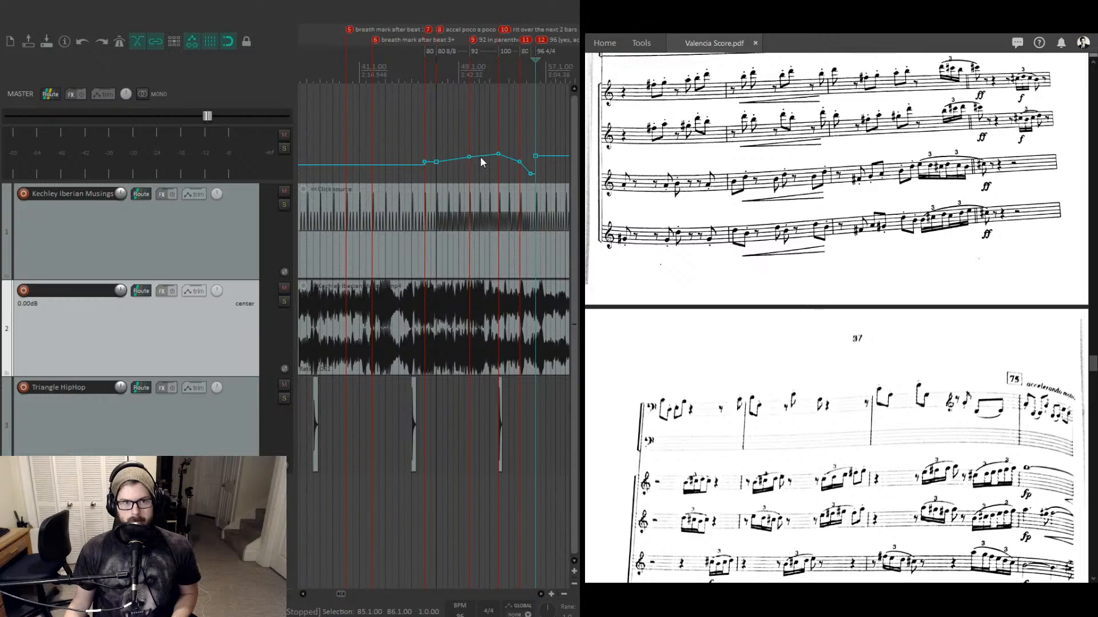
pyautogui.hscroll(4, 476, 152)
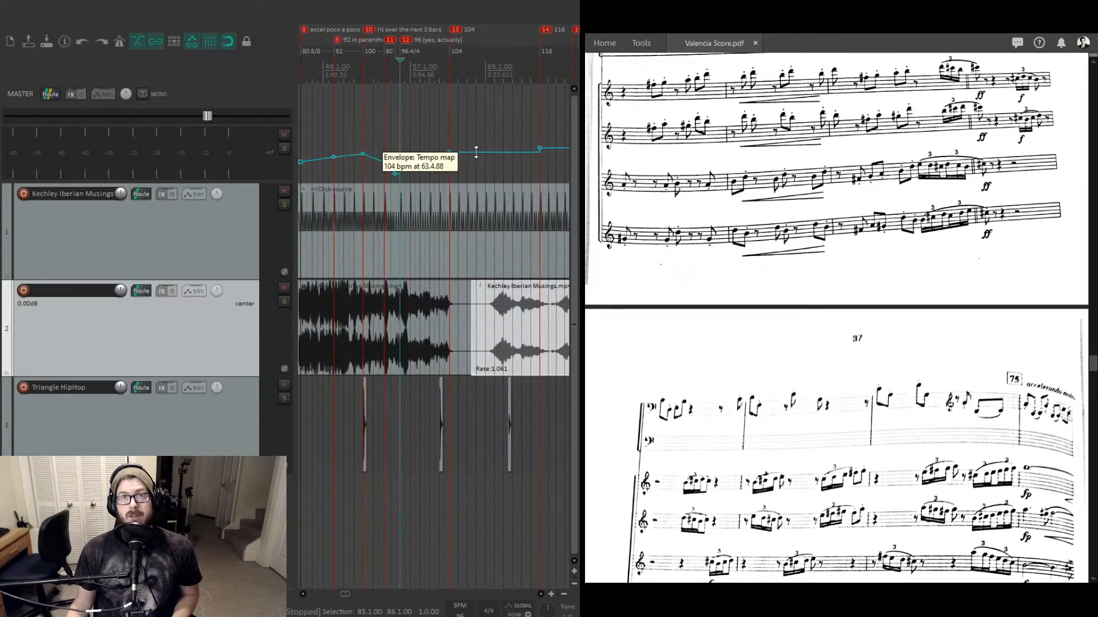
# - Raise the tempo envelope segment near bar 63 slightly and place the edit cursor near bar 57
pyautogui.moveTo(475, 152); pyautogui.dragTo(478, 140)
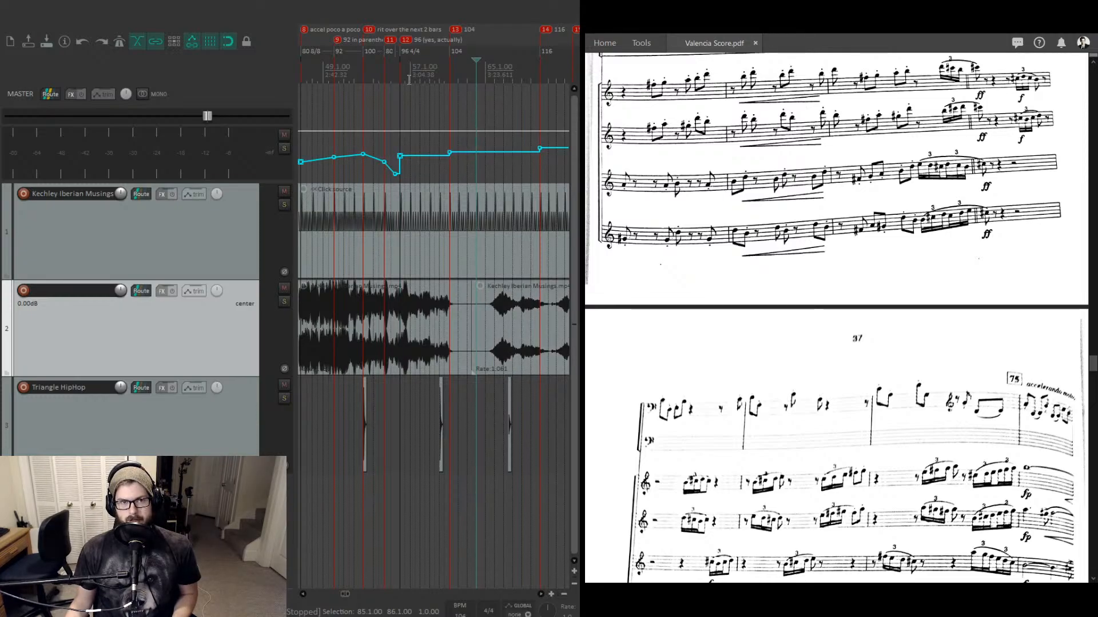
pyautogui.scroll(5, 384, 72)
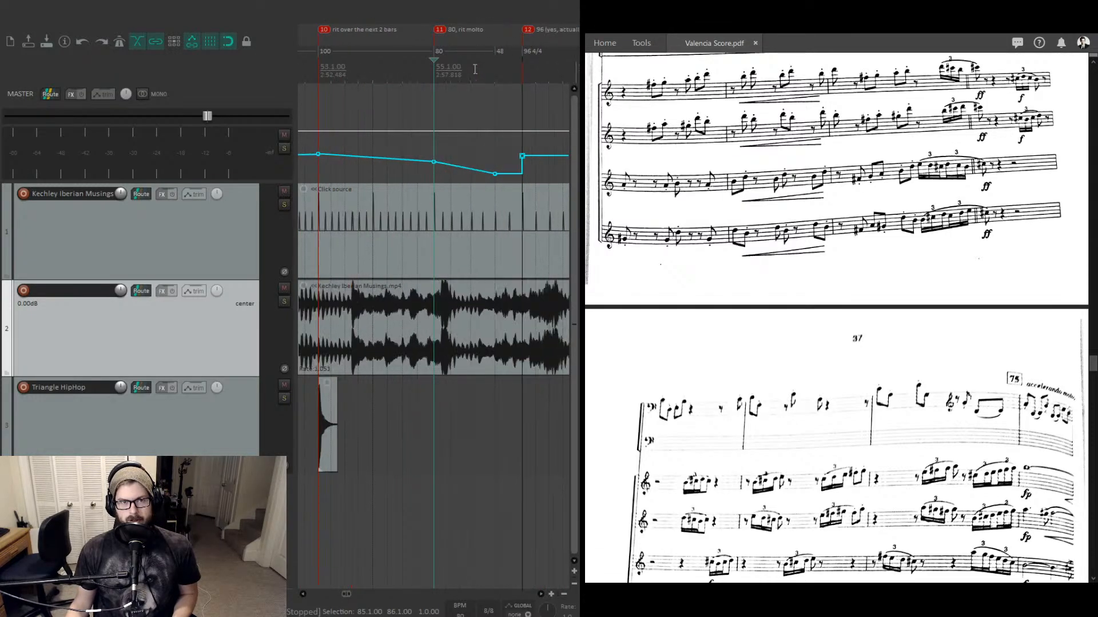
pyautogui.scroll(-5, 474, 68)
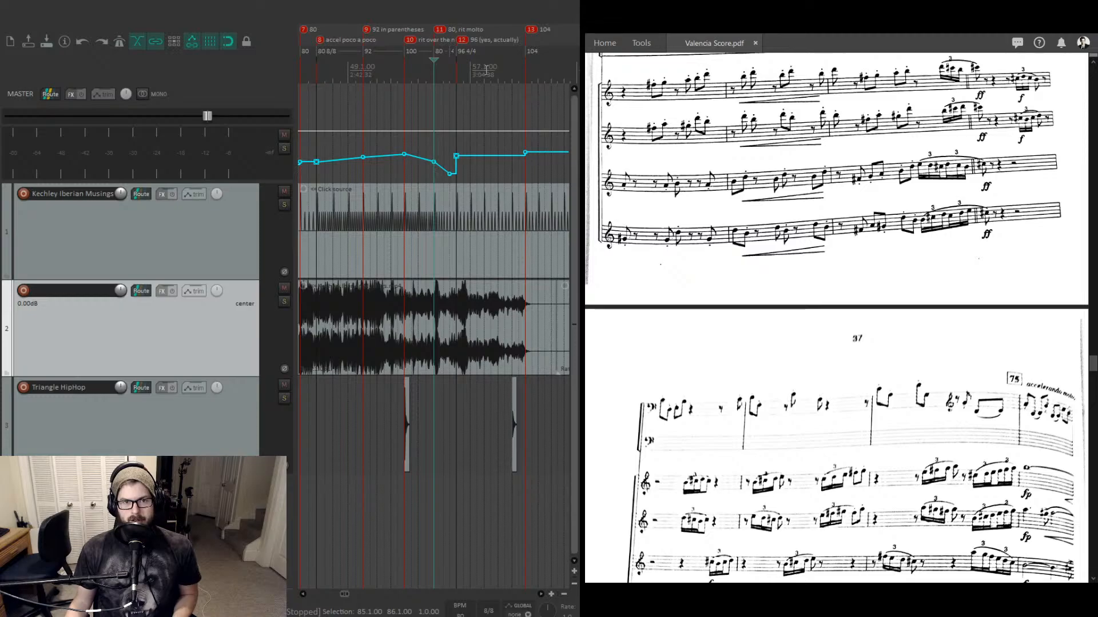
pyautogui.click(491, 70)
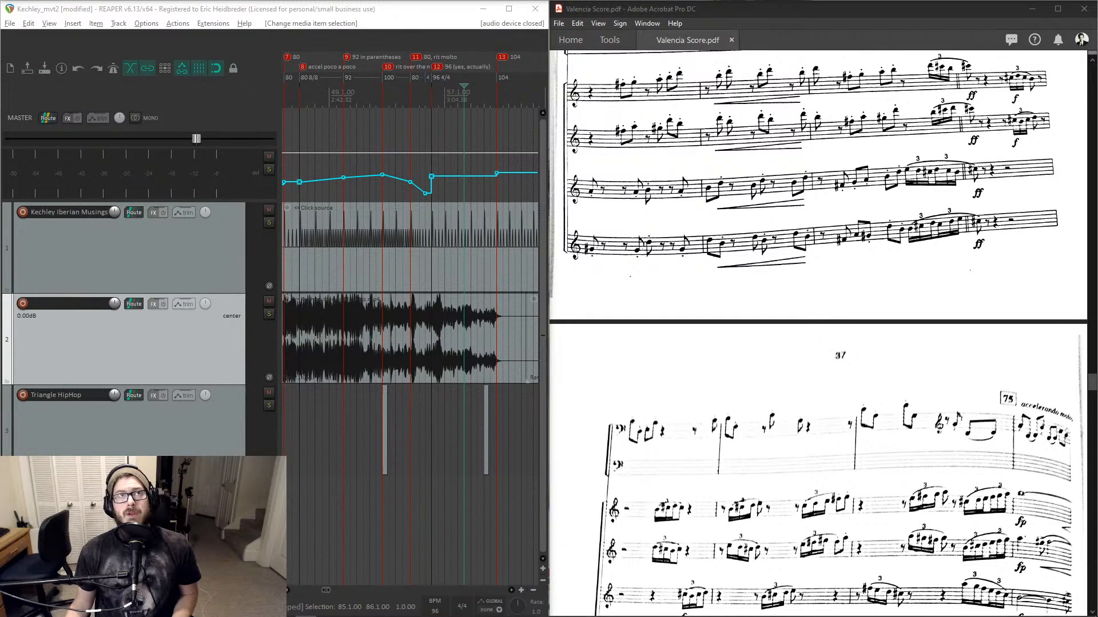
# - Open Project Settings to review the timebase for items, envelopes and markers, and close it unchanged
pyautogui.click(213, 265)
pyautogui.hotkey('alt', 'Return')
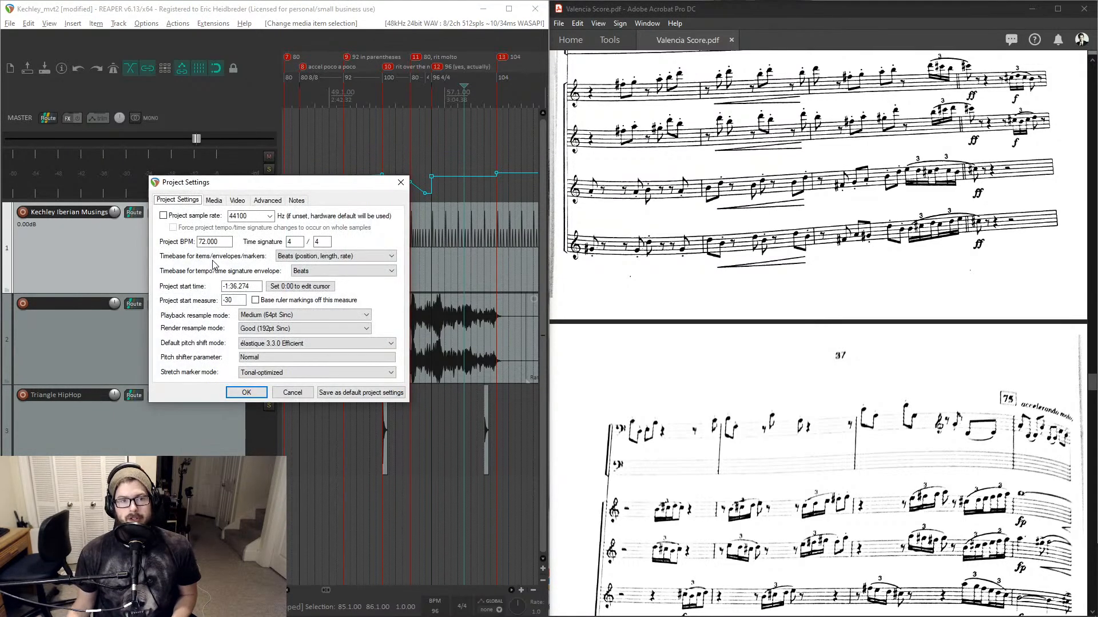
pyautogui.click(313, 260)
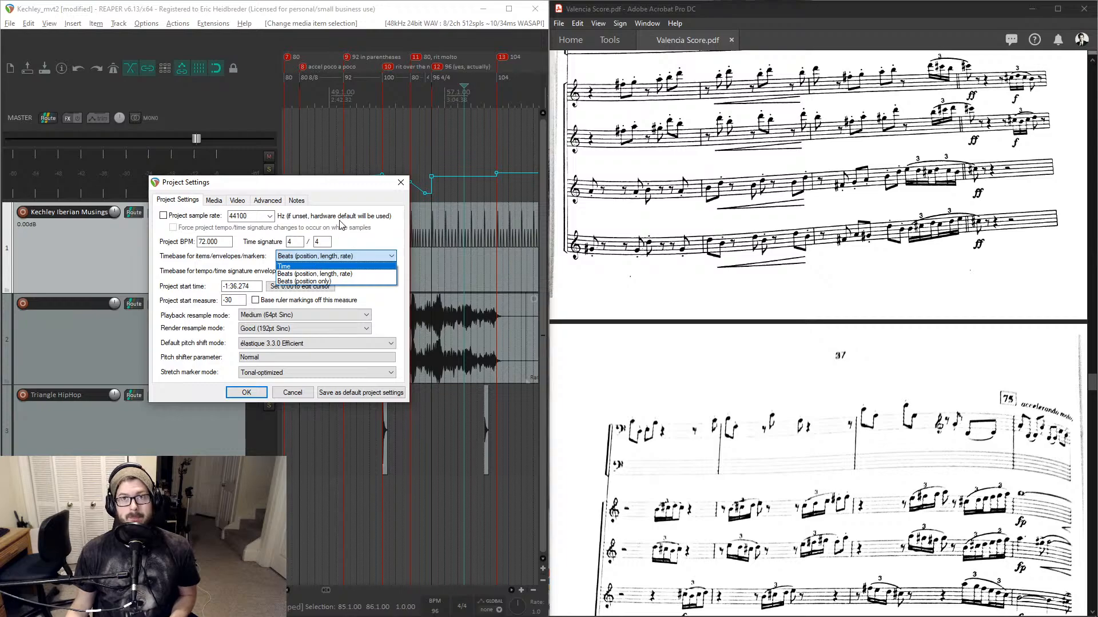
pyautogui.click(401, 183)
pyautogui.click(402, 183)
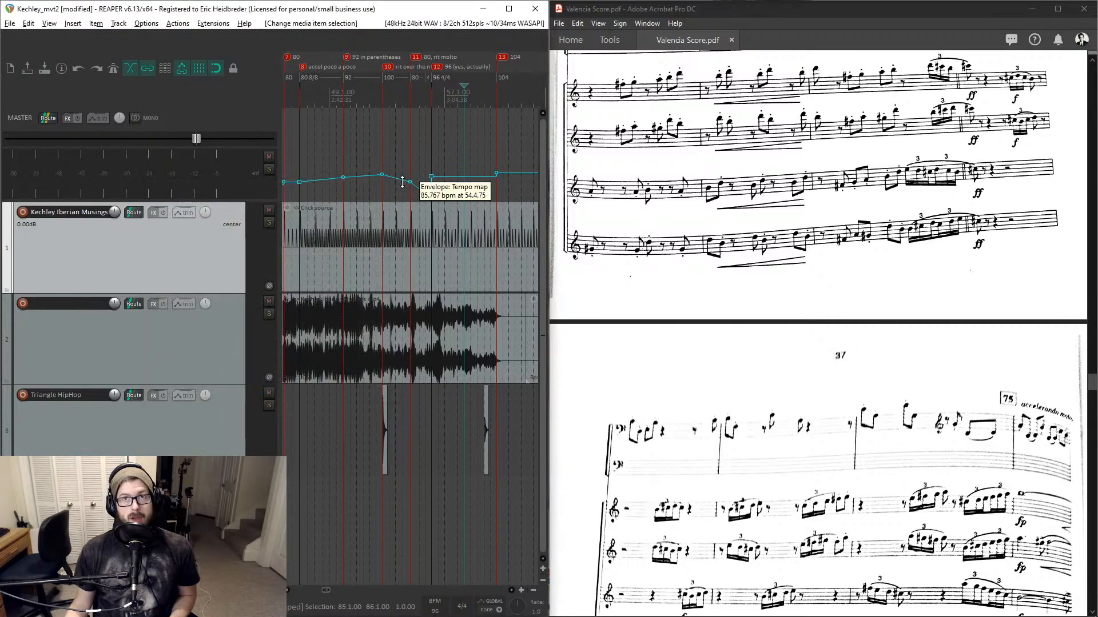
# - Add a tempo envelope point at bar 75 at 116 bpm and set its shape to linear
pyautogui.hscroll(3, 411, 177)
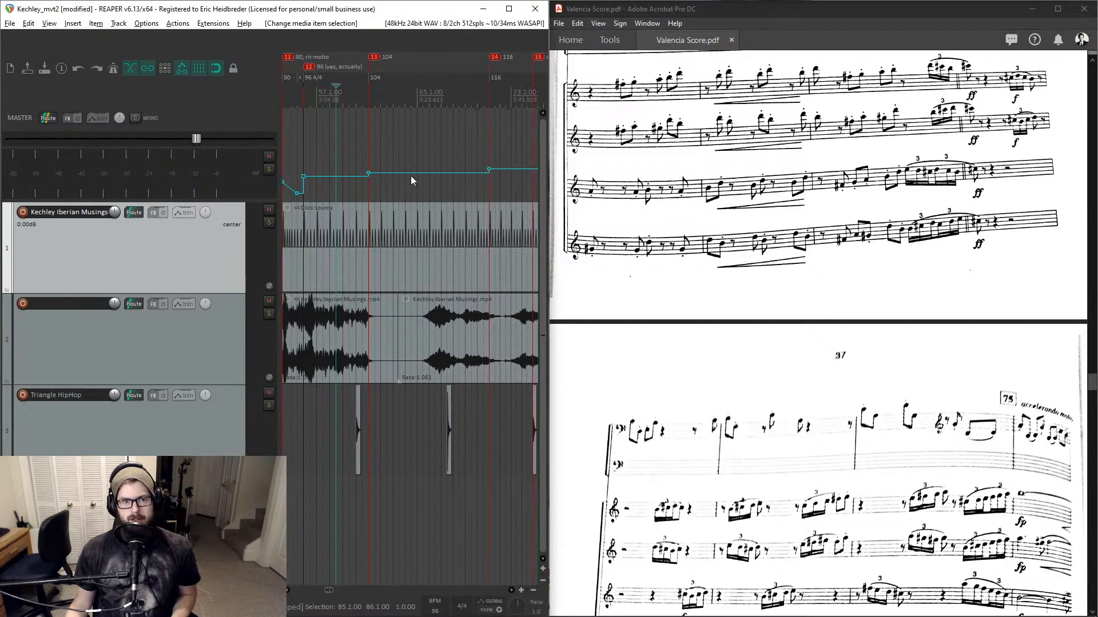
pyautogui.press('alt')
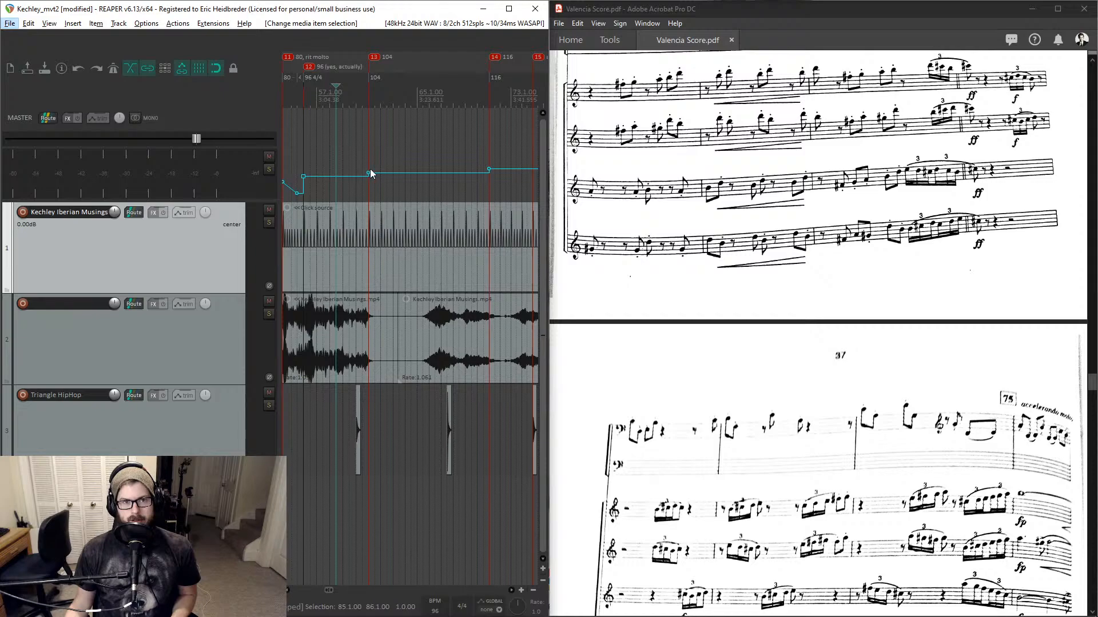
pyautogui.hscroll(2, 370, 171)
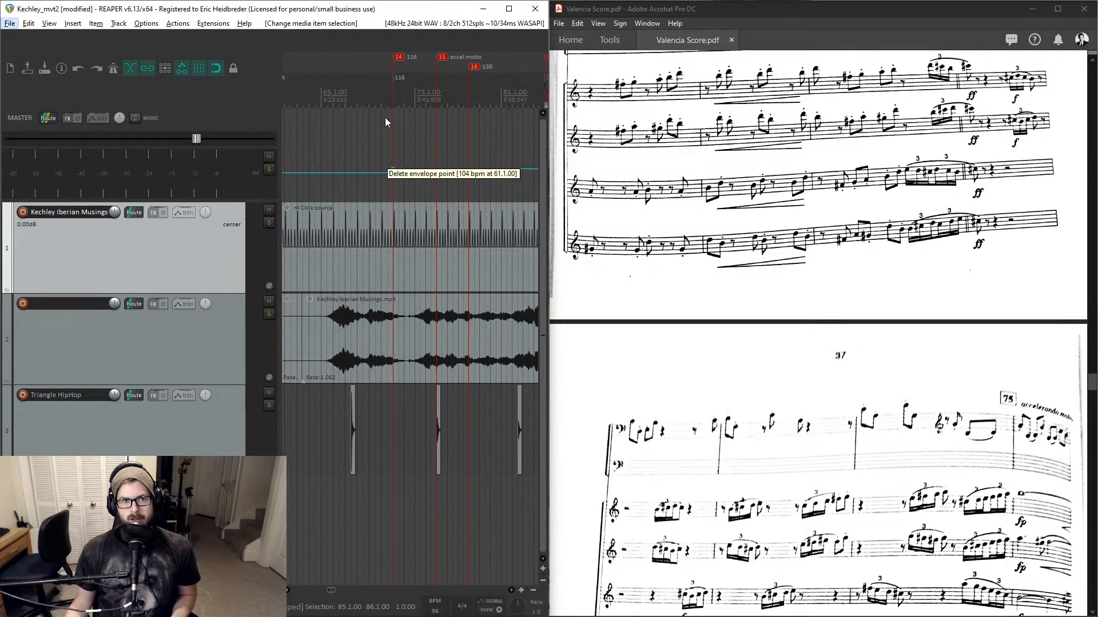
pyautogui.hscroll(2, 410, 64)
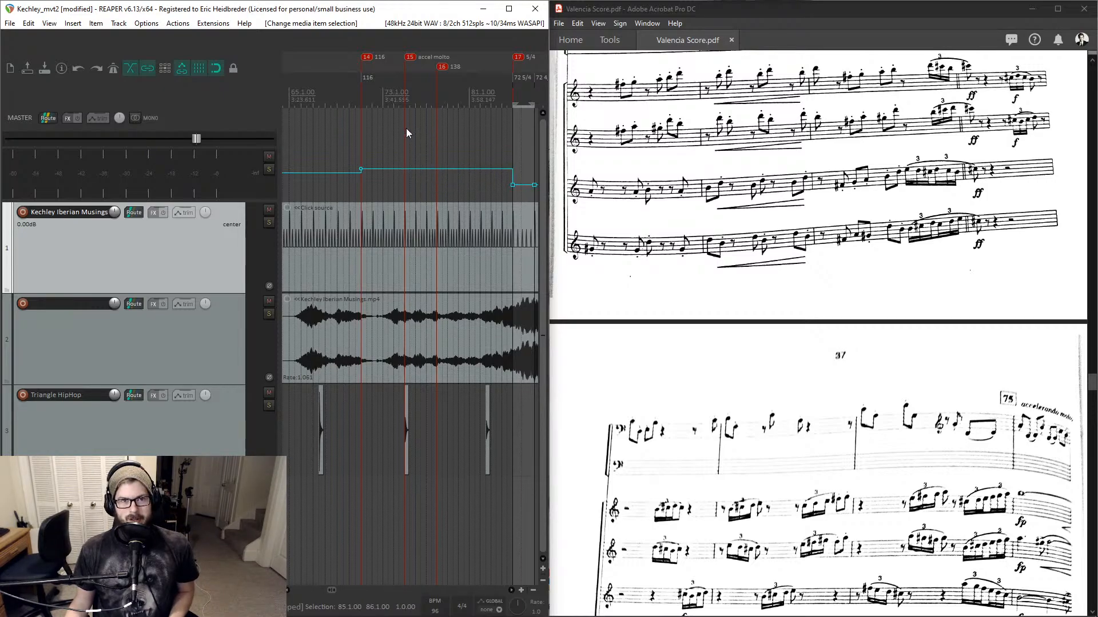
pyautogui.click(405, 172)
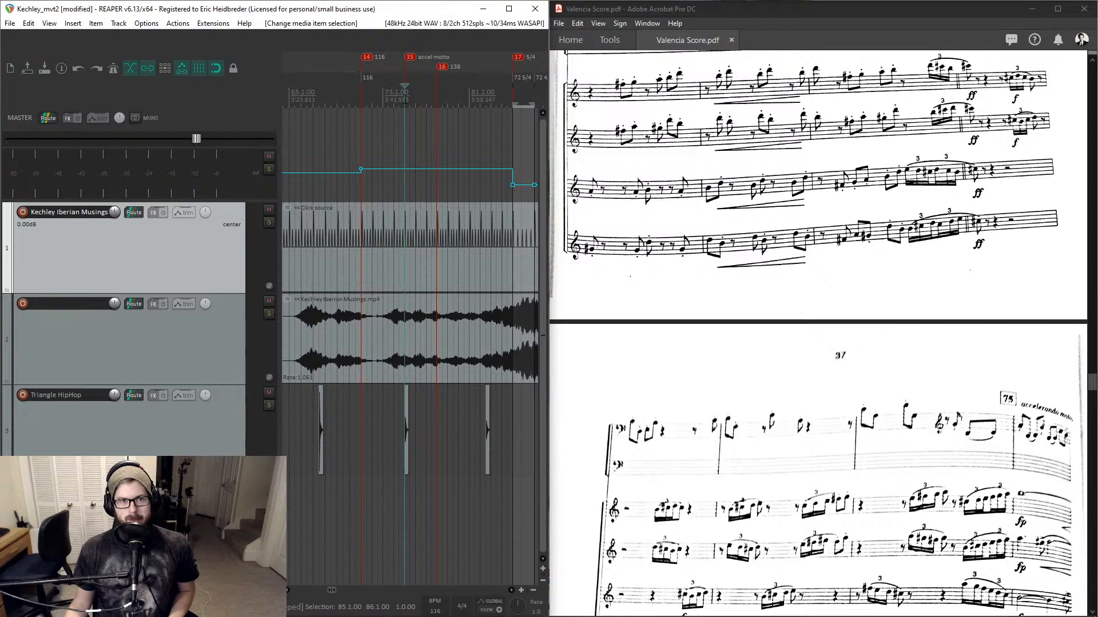
pyautogui.click(405, 171)
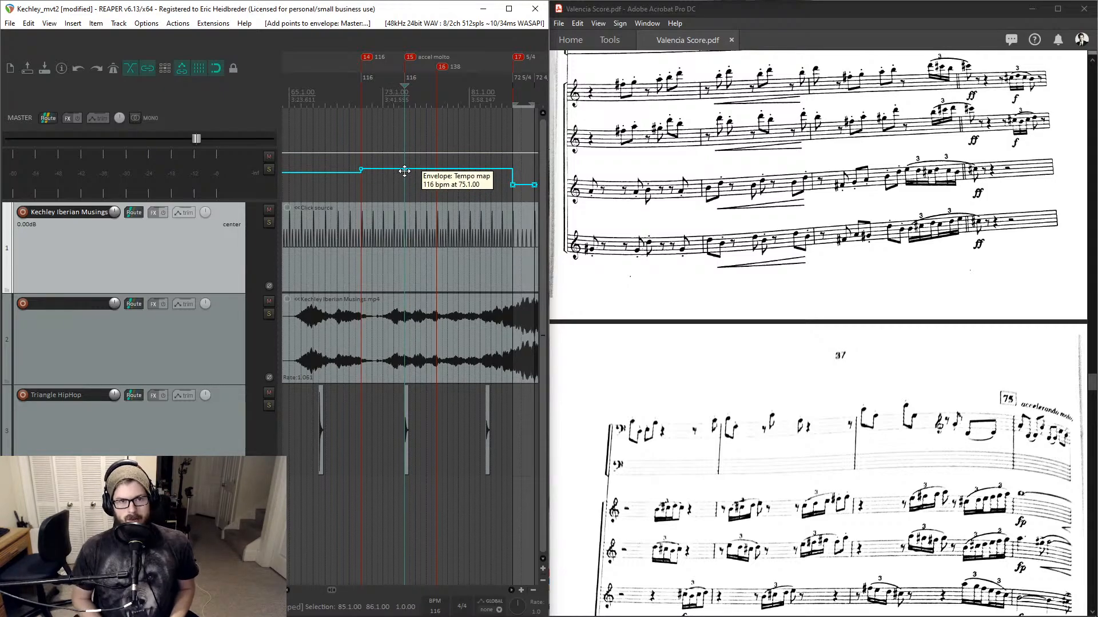
pyautogui.press('l')
# - Add another tempo envelope point on the ramp just after bar 77
pyautogui.hscroll(3, 444, 173)
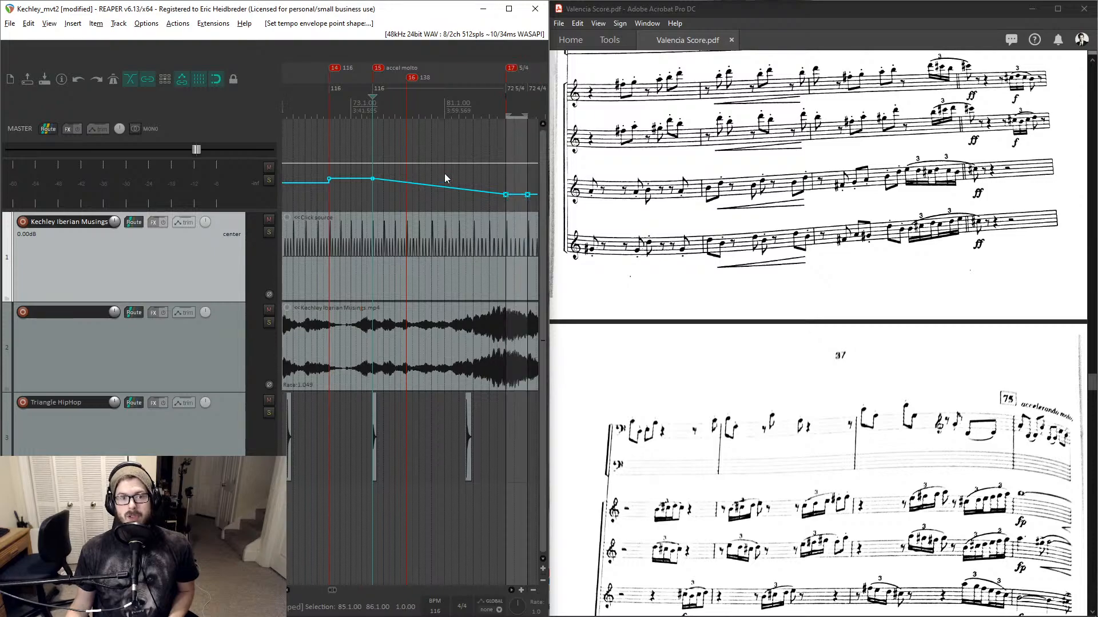
pyautogui.press('alt')
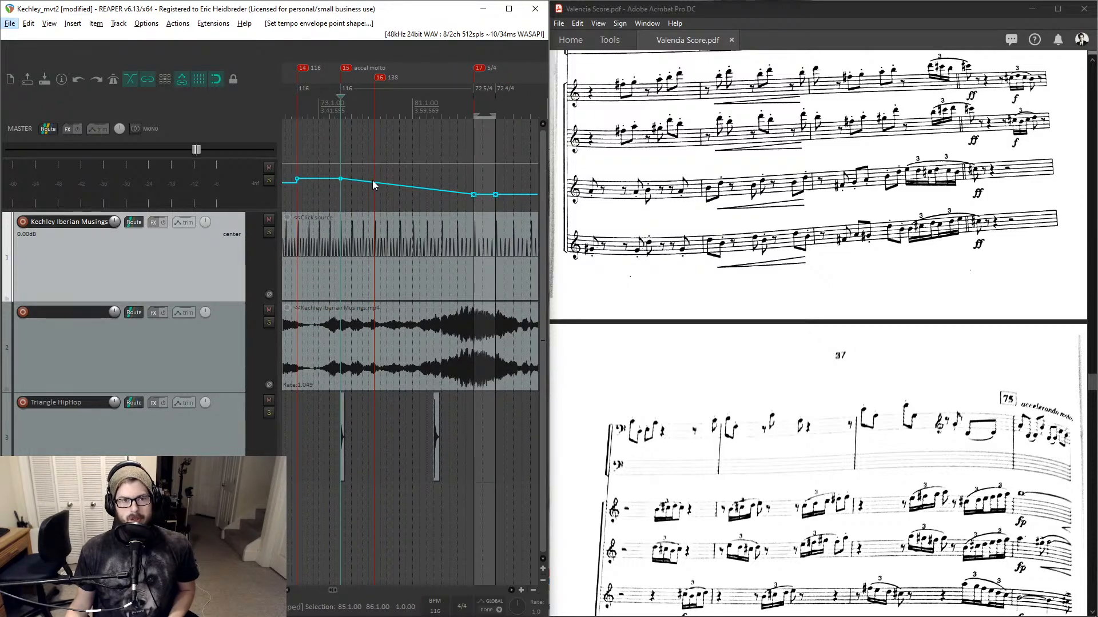
pyautogui.click(373, 182)
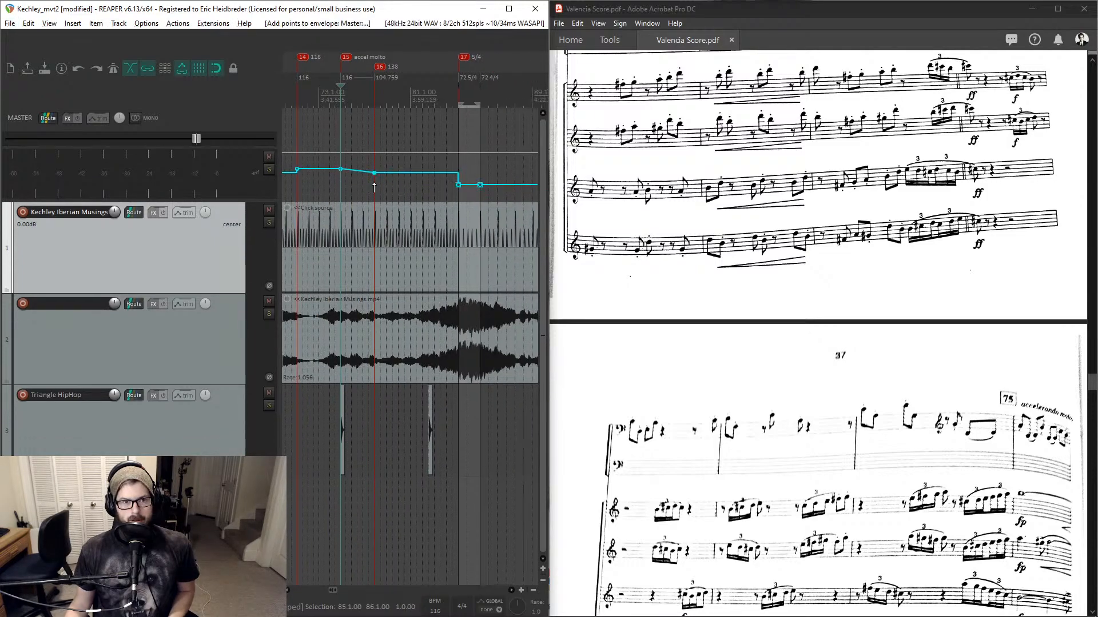
# - Set the tempo marker at position 78.1.00 to 138 BPM, matching the score's 138 marking
pyautogui.scroll(-4, 793, 197)
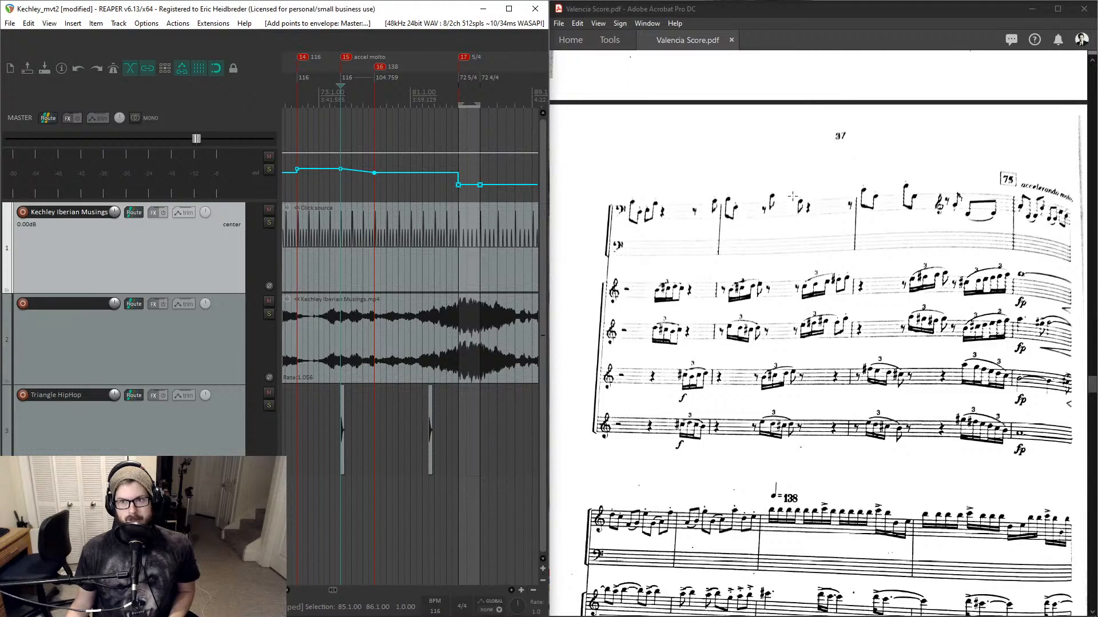
pyautogui.scroll(-1, 792, 196)
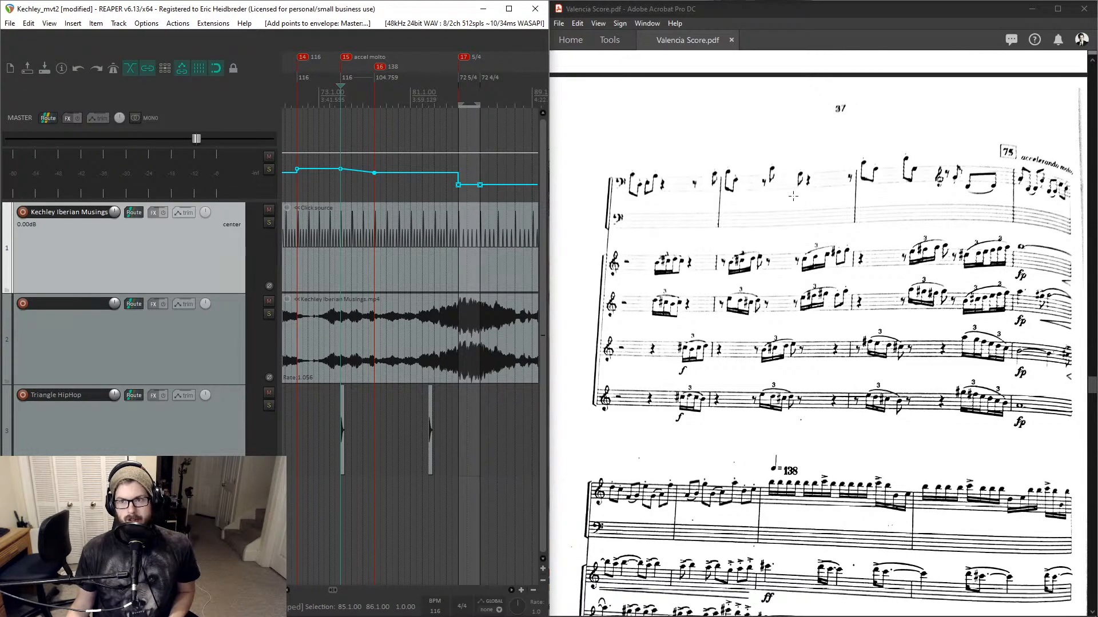
pyautogui.scroll(-2, 1044, 155)
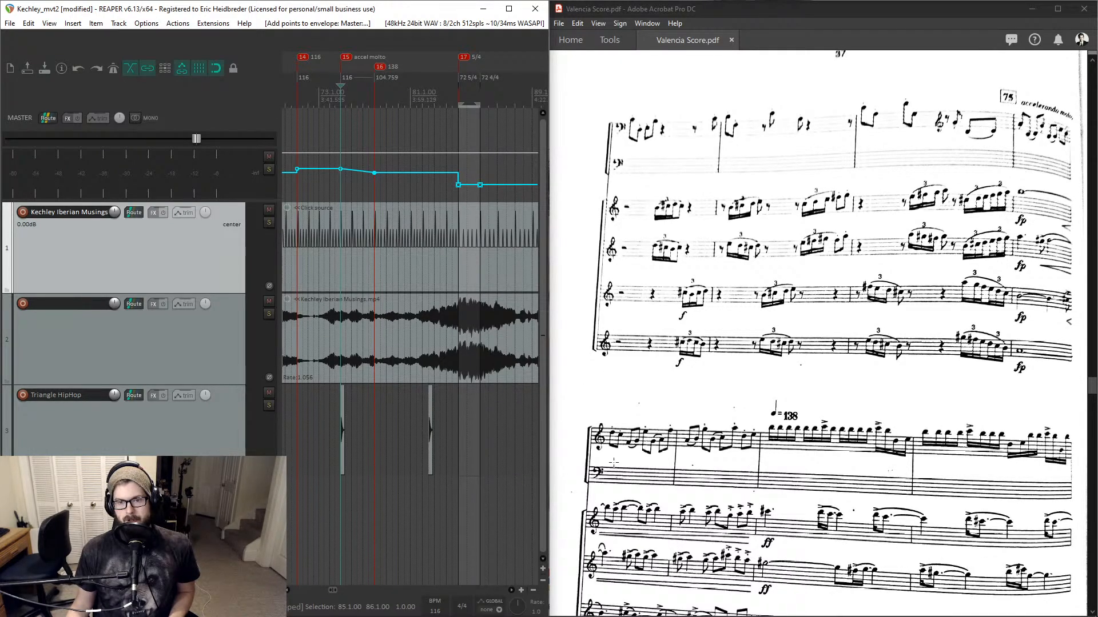
pyautogui.click(373, 95)
pyautogui.scroll(6, 372, 95)
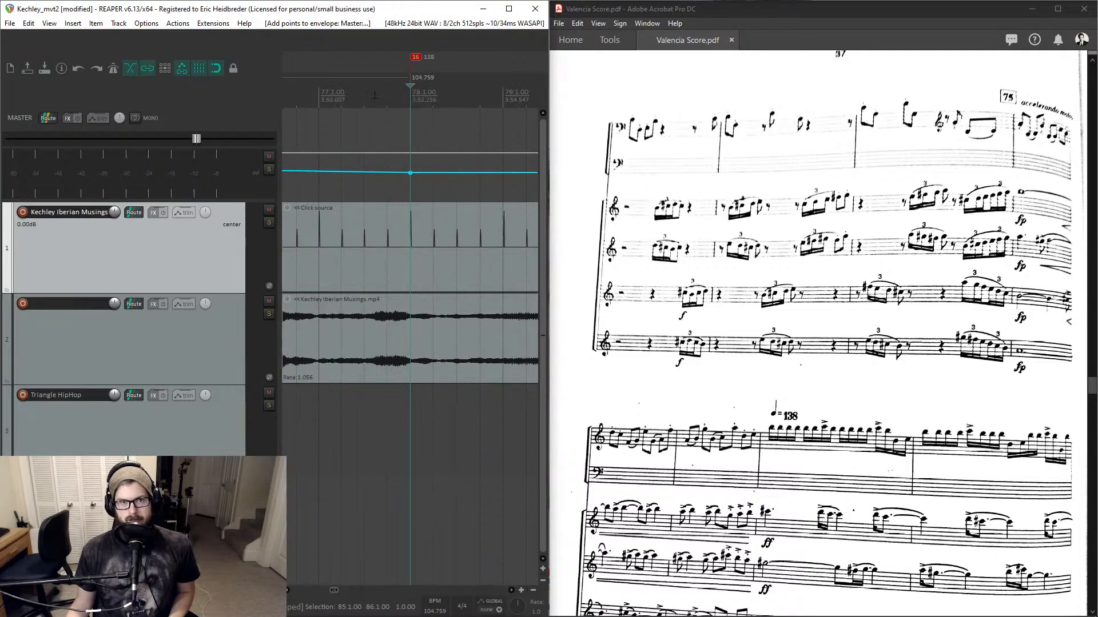
pyautogui.scroll(-1, 375, 95)
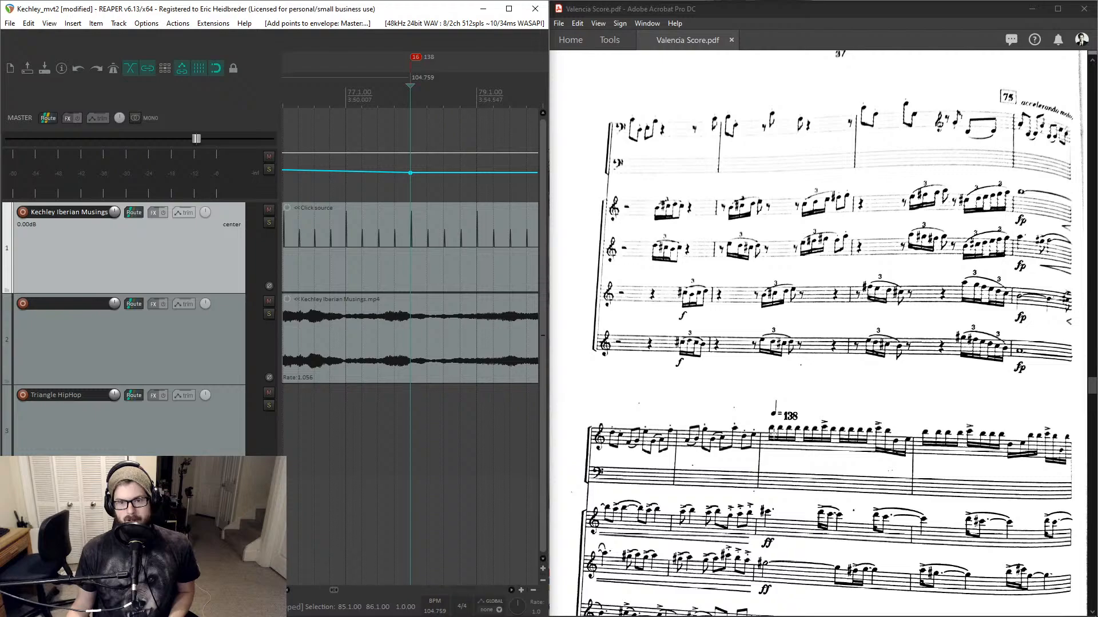
pyautogui.scroll(-6, 383, 133)
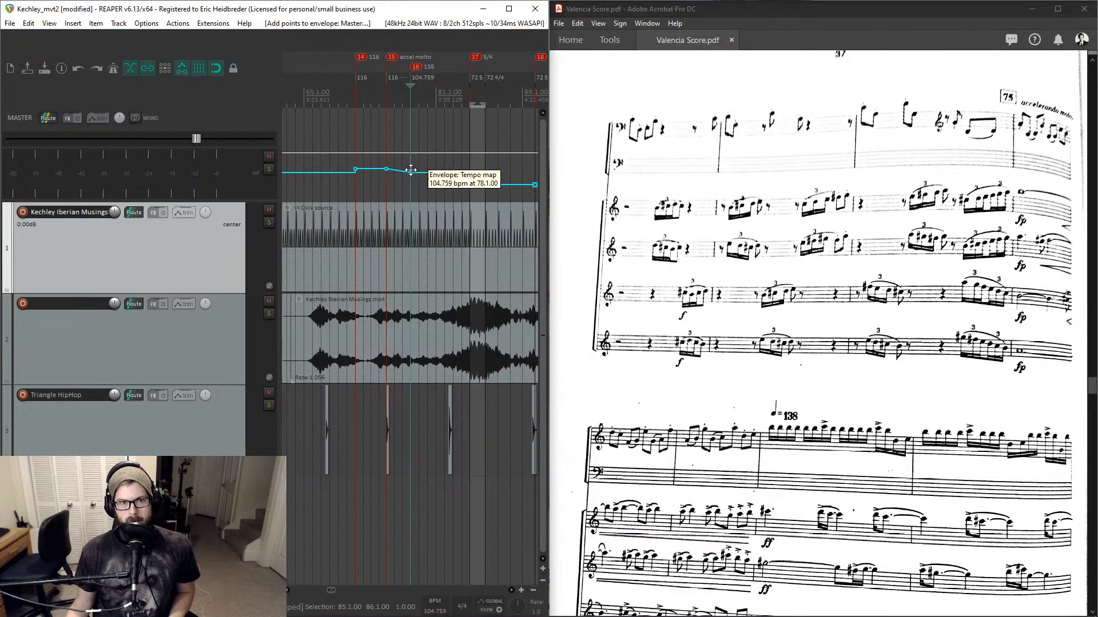
pyautogui.doubleClick(416, 80)
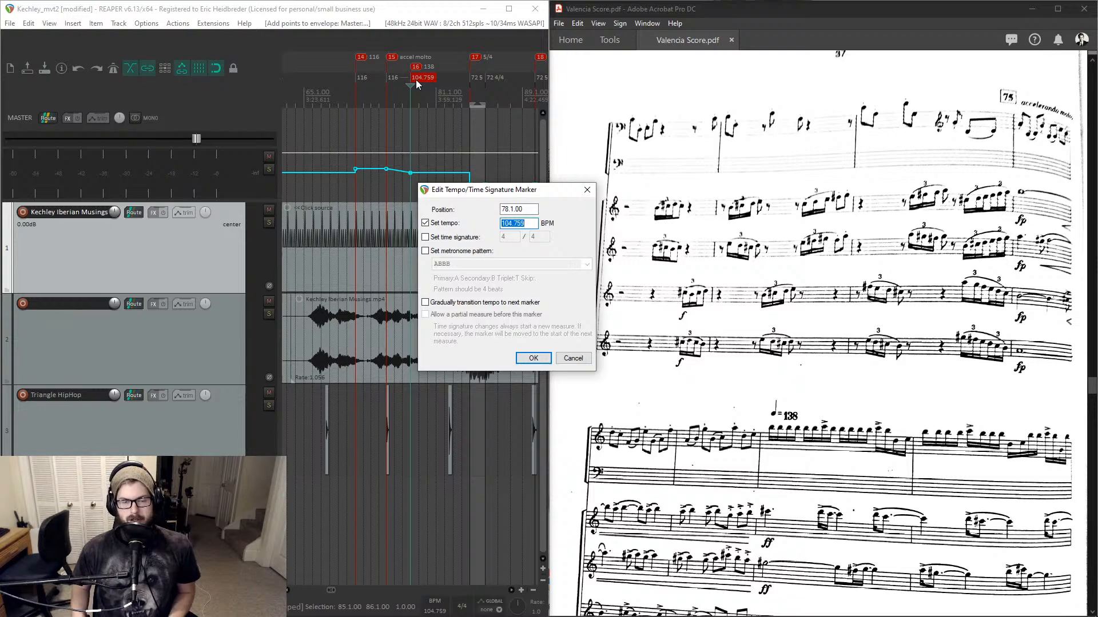
pyautogui.write('138')
pyautogui.press('Return')
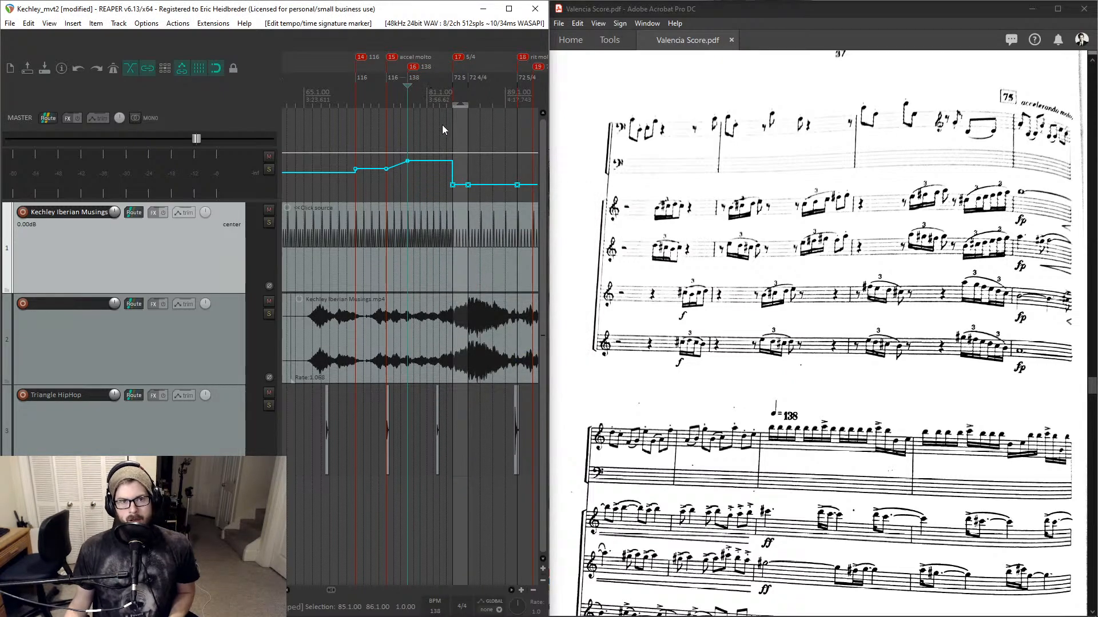
pyautogui.scroll(-3, 792, 294)
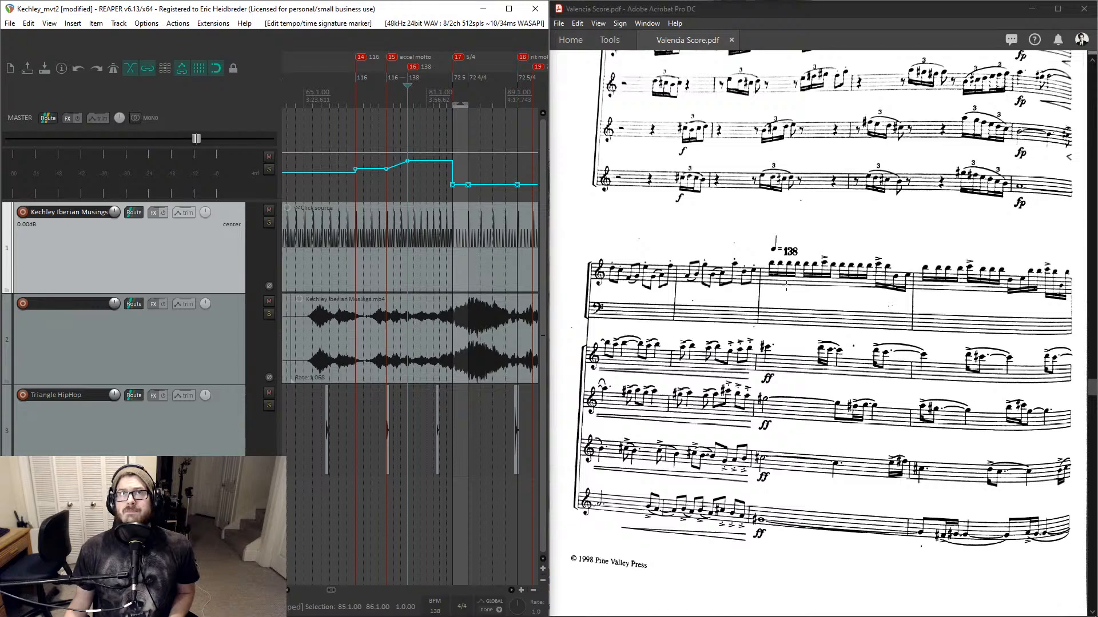
pyautogui.scroll(-1, 787, 286)
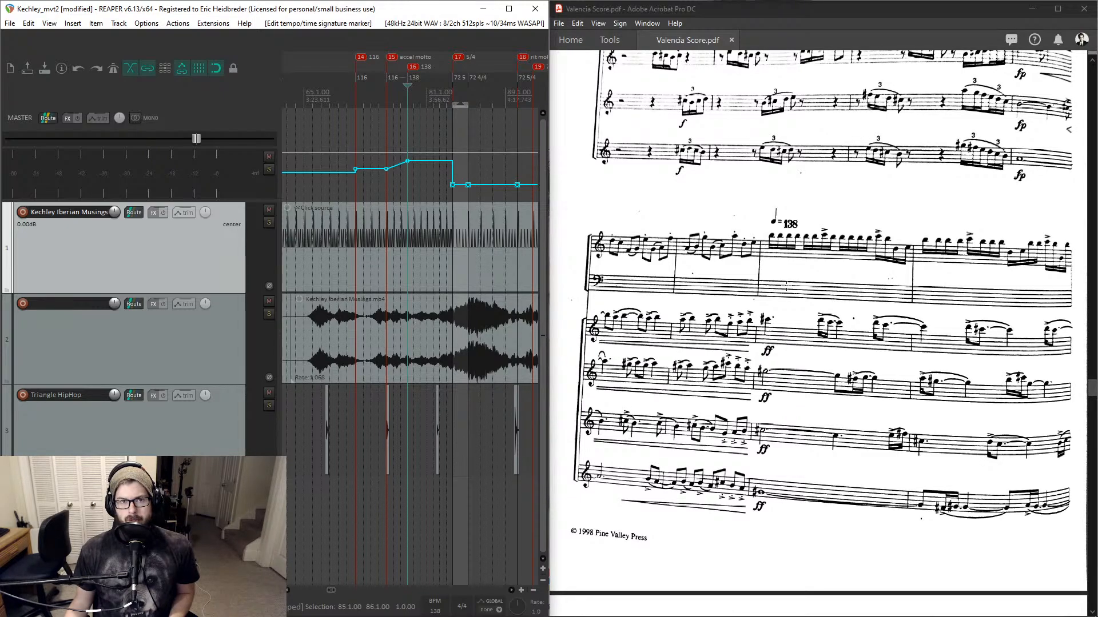
# - Browse the score and the project timeline toward the section around bars 85 to 90
pyautogui.click(452, 99)
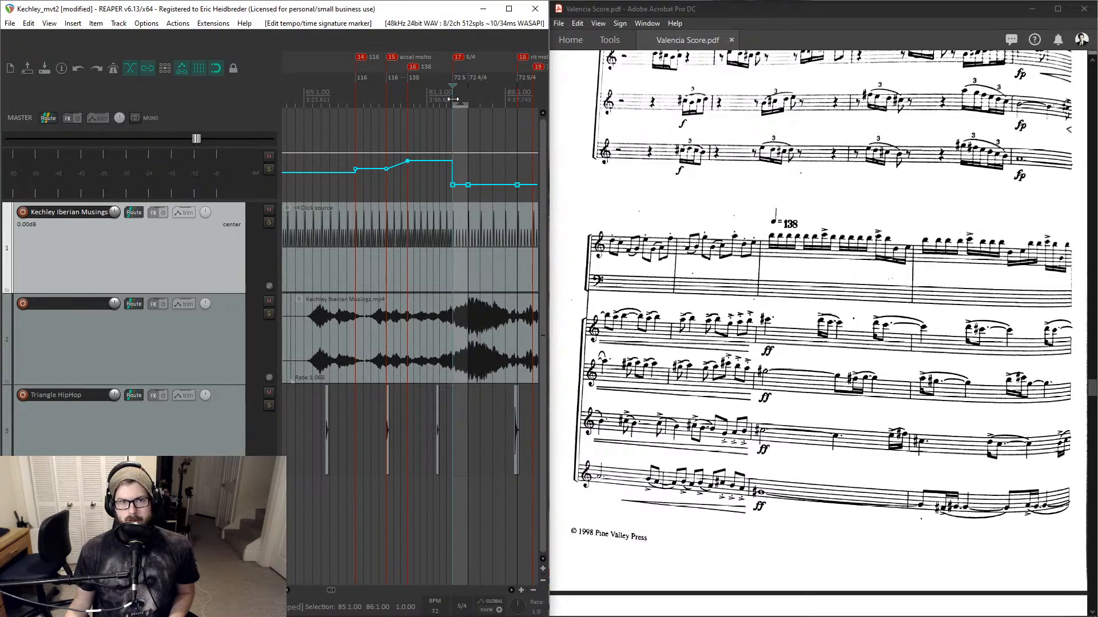
pyautogui.scroll(4, 452, 99)
pyautogui.scroll(-10, 815, 279)
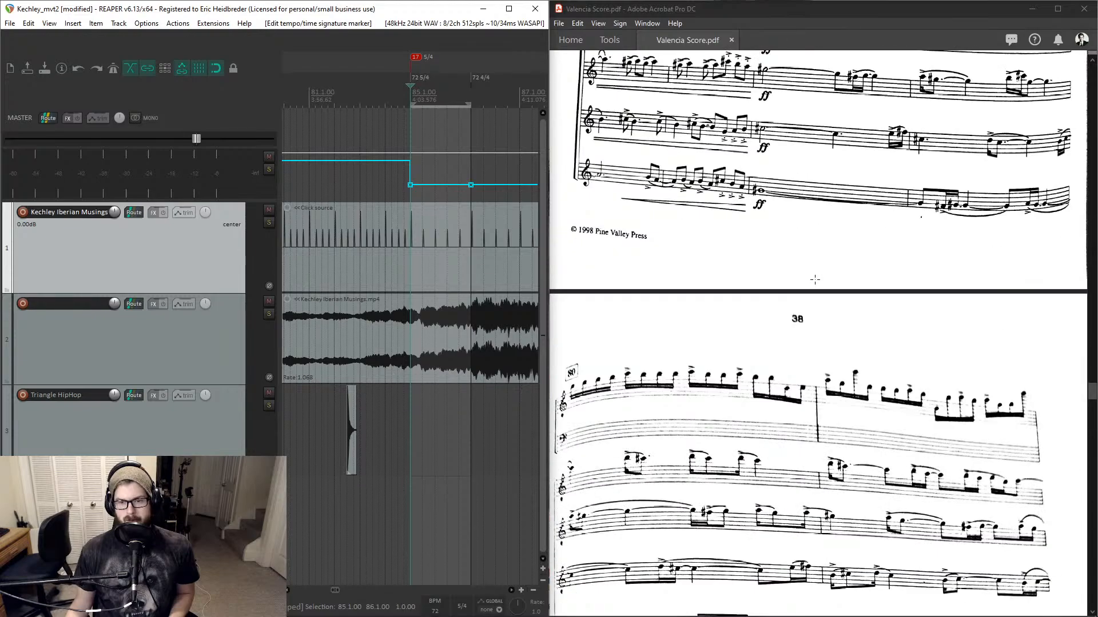
pyautogui.scroll(-10, 815, 279)
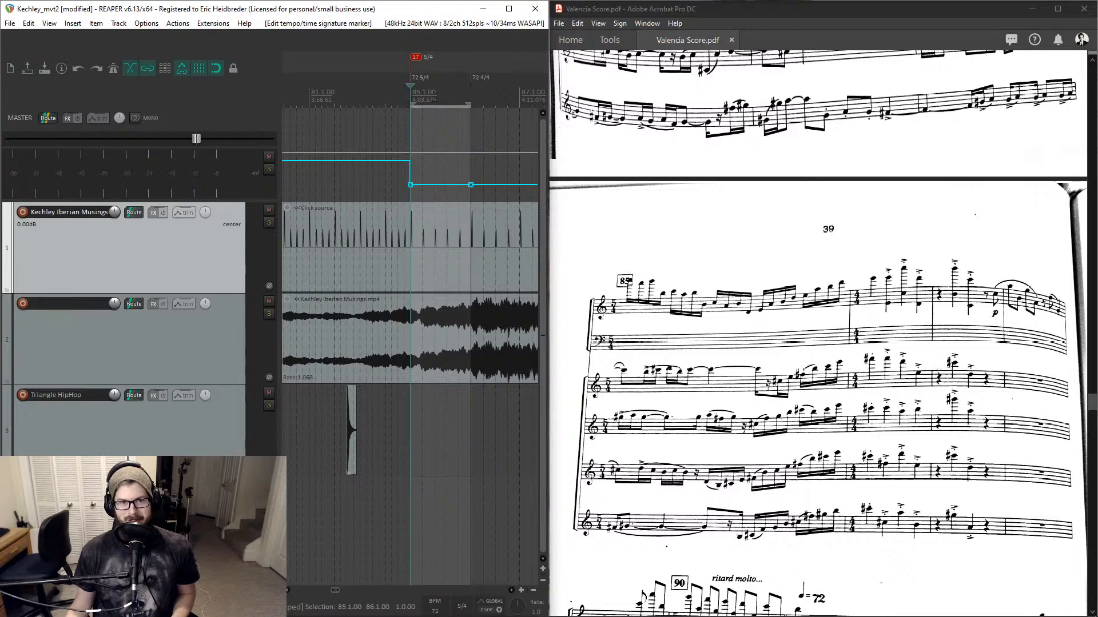
pyautogui.hscroll(6, 467, 96)
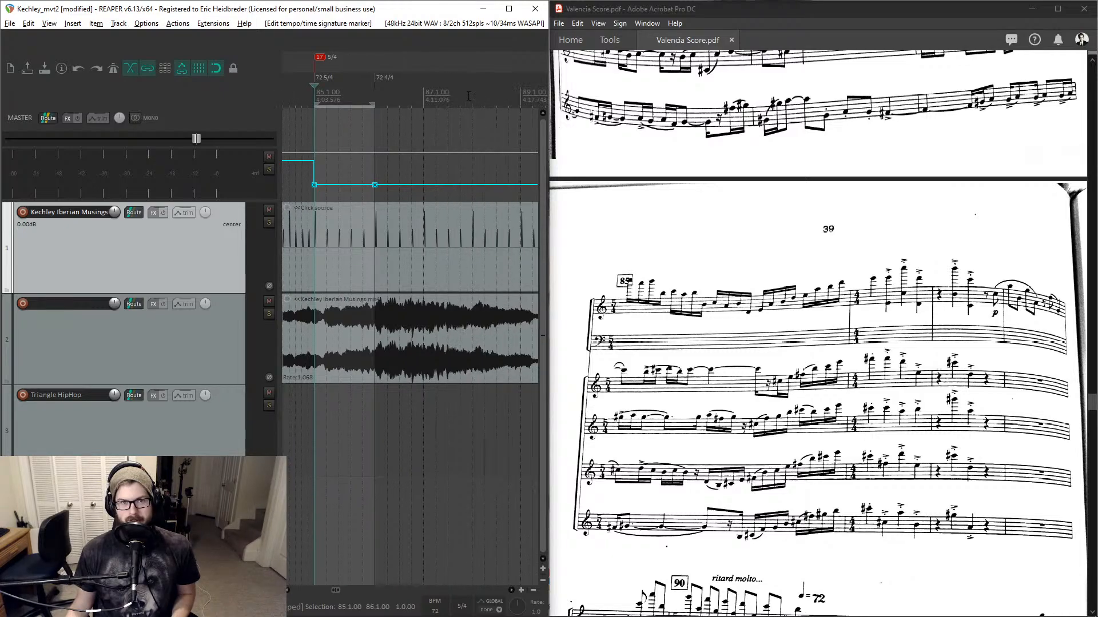
pyautogui.click(467, 100)
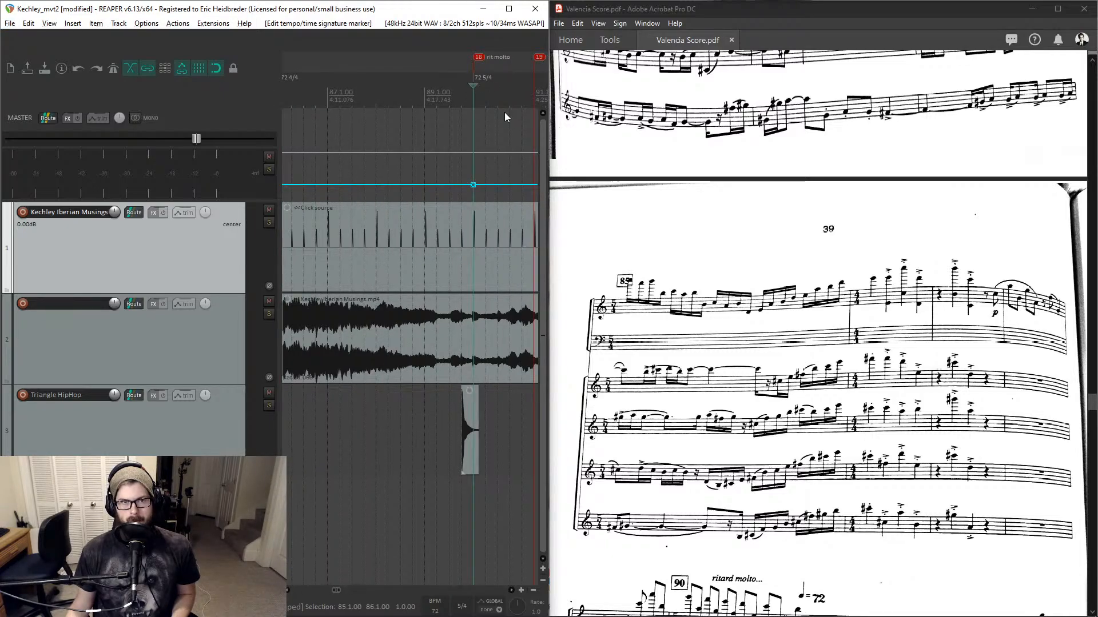
pyautogui.scroll(-5, 911, 350)
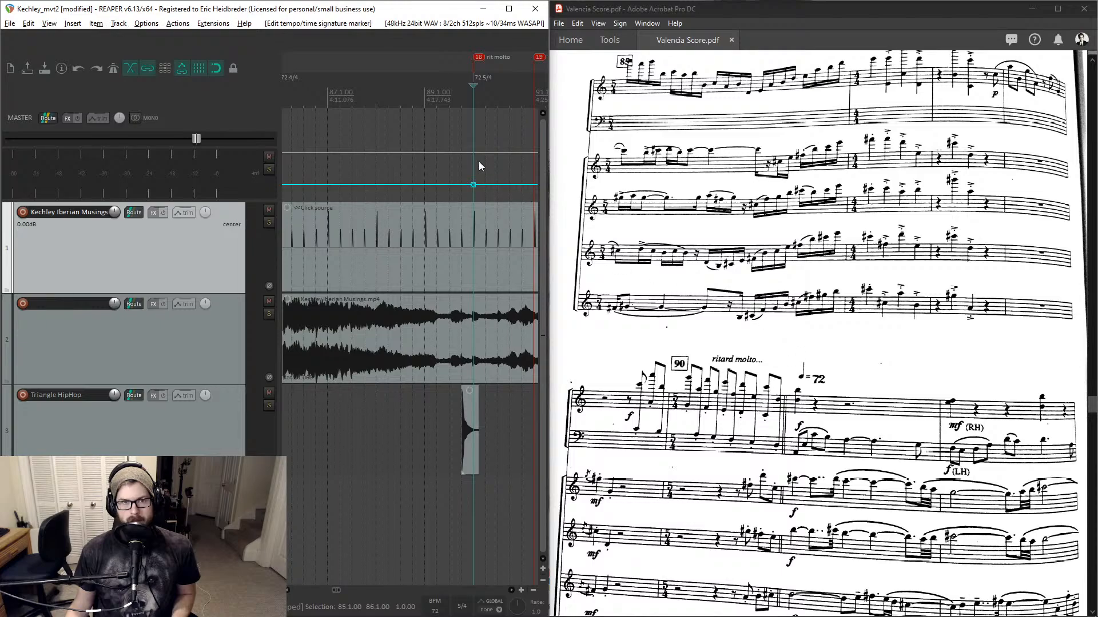
pyautogui.hscroll(1, 479, 161)
pyautogui.hscroll(2, 473, 157)
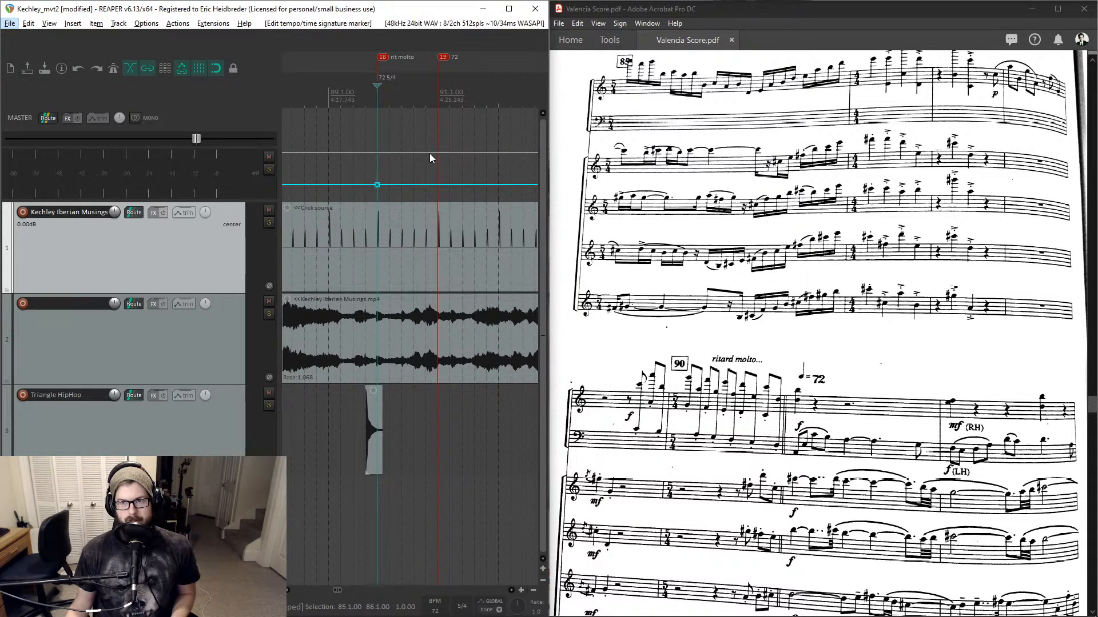
# - Add a tempo envelope point within bar 90, between the rit molto and 72 markers
pyautogui.click(398, 132)
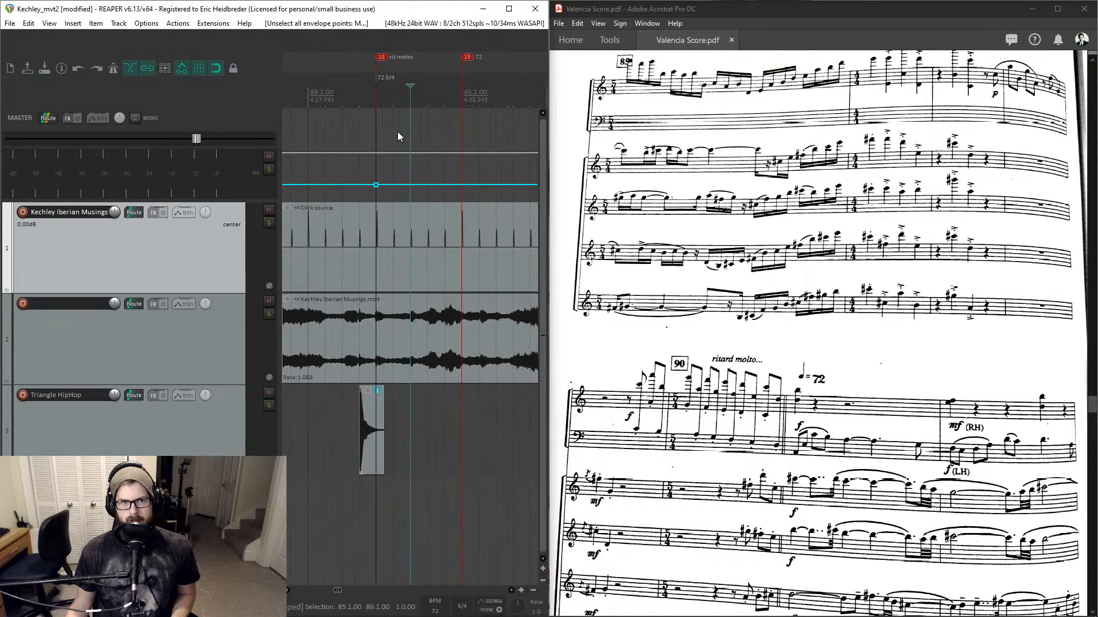
pyautogui.scroll(2, 444, 157)
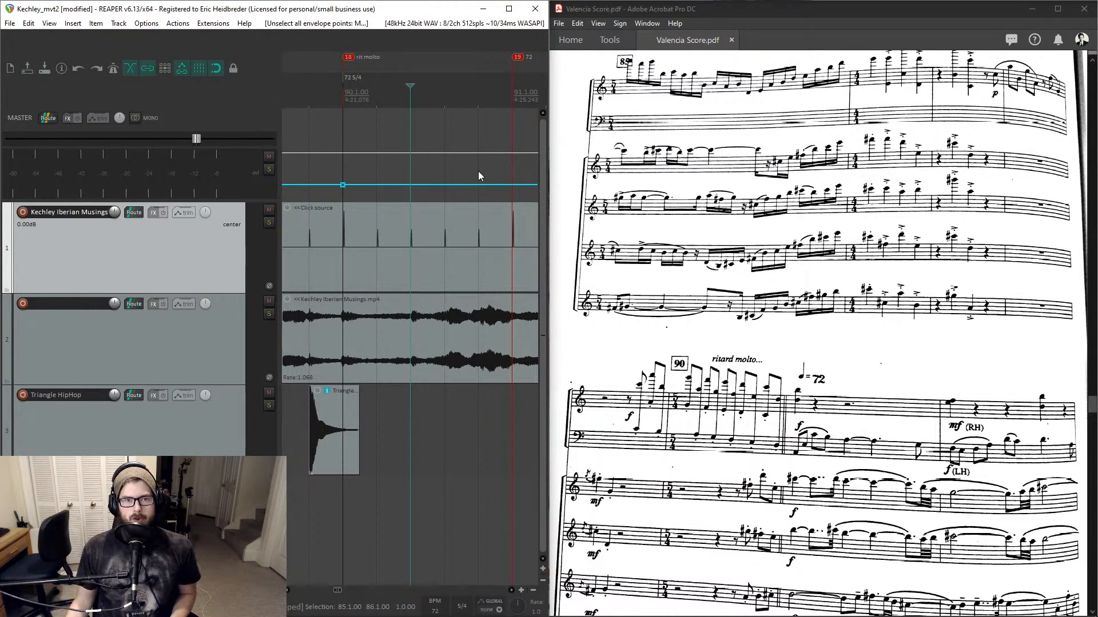
pyautogui.click(479, 185)
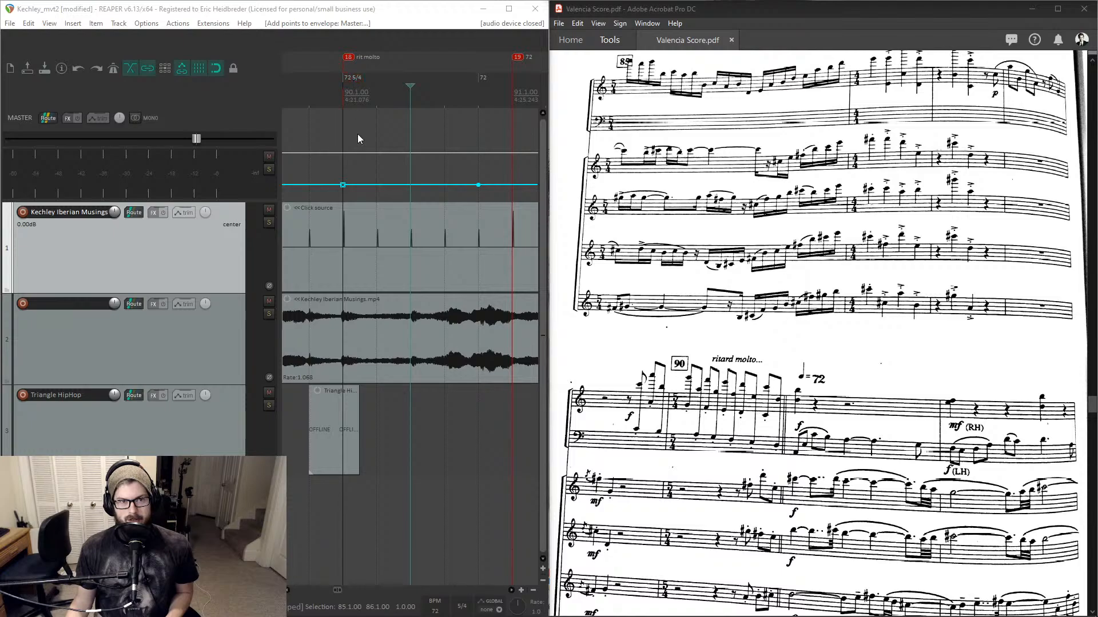
# - Set the time signature of the tempo marker at bar 75 to 8/8
pyautogui.scroll(-6, 358, 139)
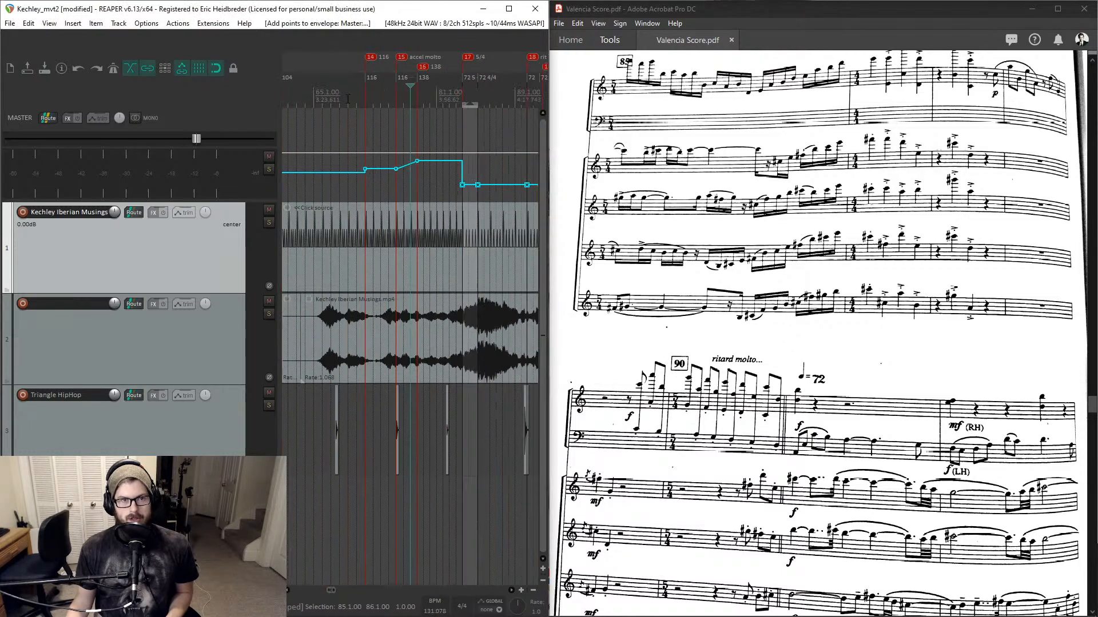
pyautogui.scroll(6, 447, 115)
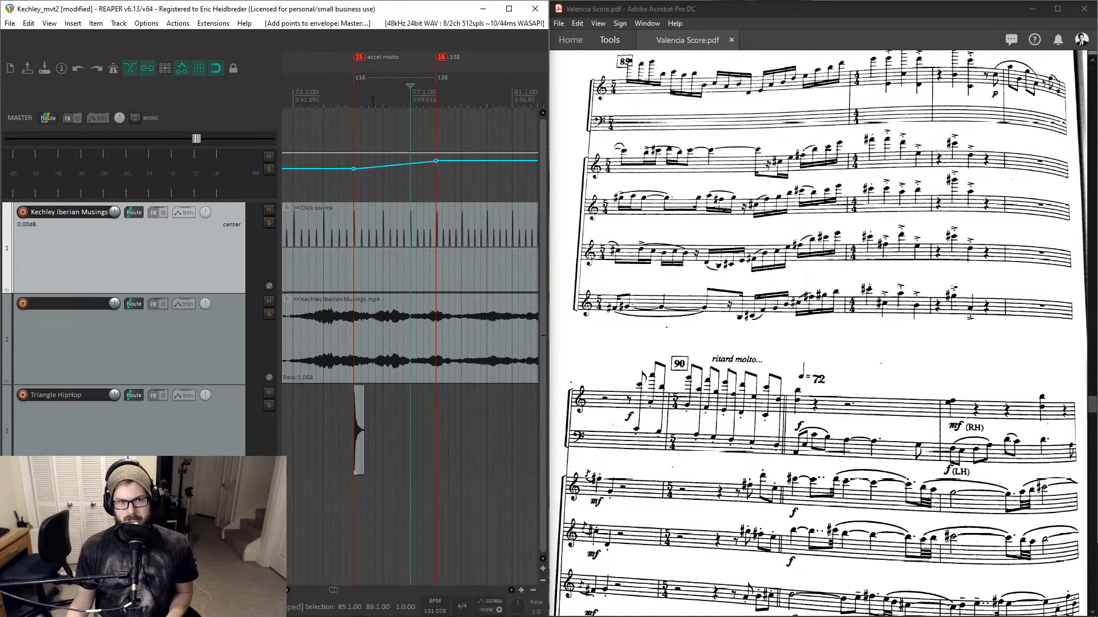
pyautogui.doubleClick(362, 80)
pyautogui.click(455, 237)
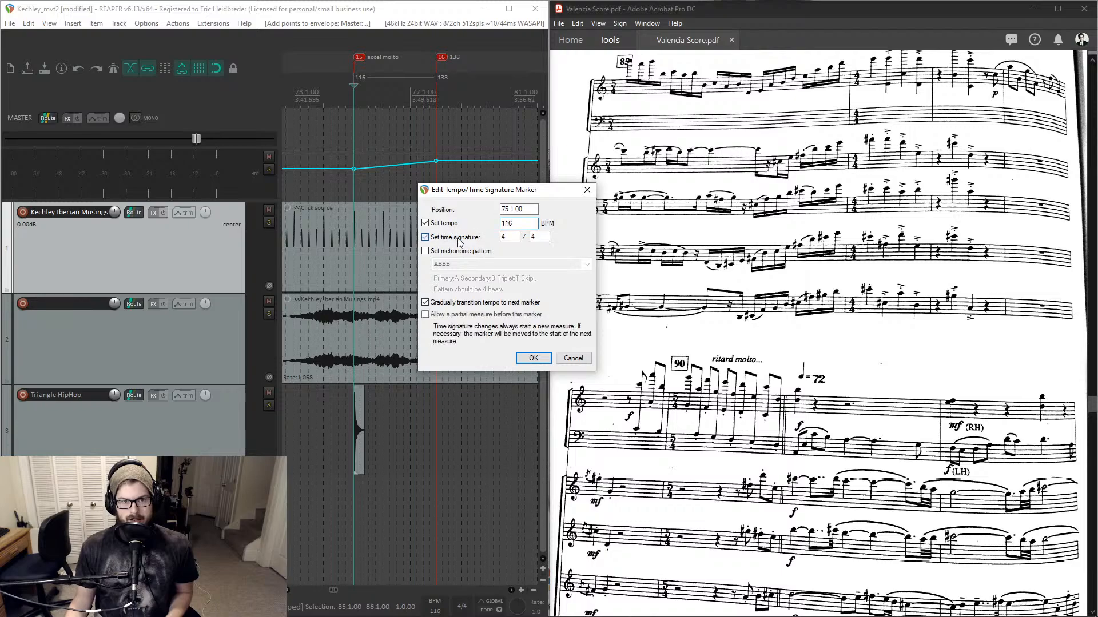
pyautogui.press('BackSpace')
pyautogui.write('8')
pyautogui.press('Tab')
pyautogui.write('8')
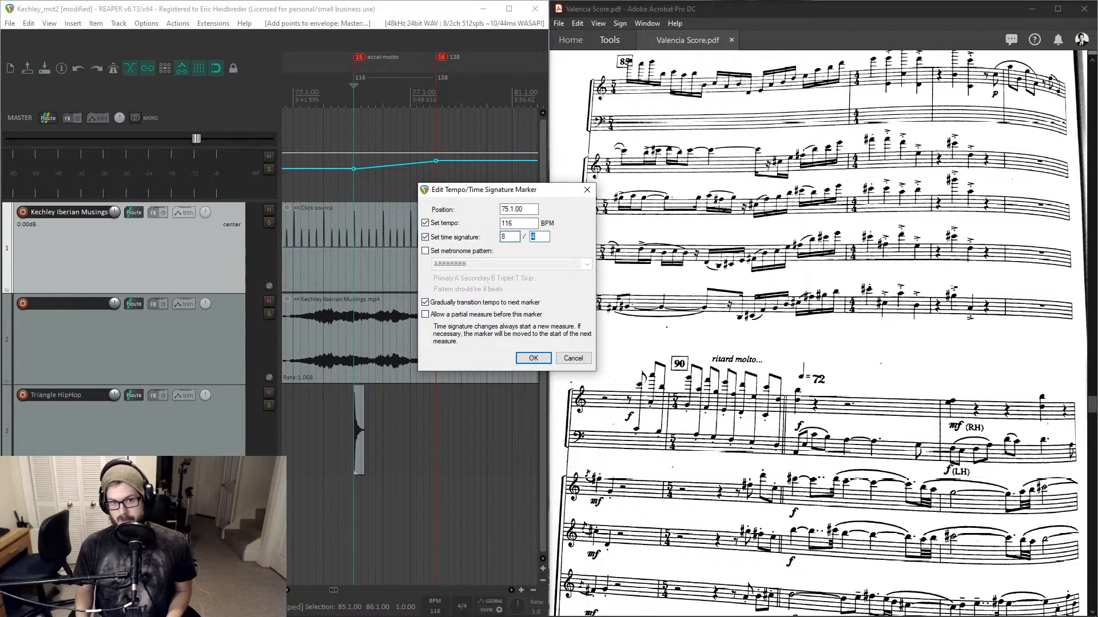
pyautogui.press('Return')
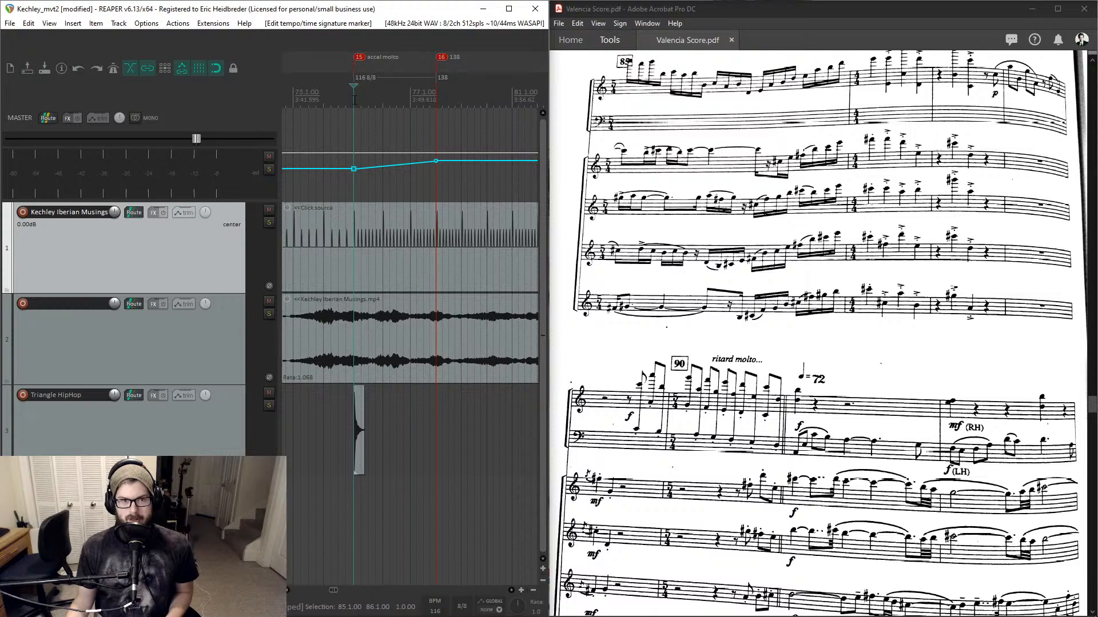
# - Set the time signature of the 138 BPM tempo marker at bar 78 to 4/4
pyautogui.doubleClick(440, 77)
pyautogui.click(466, 238)
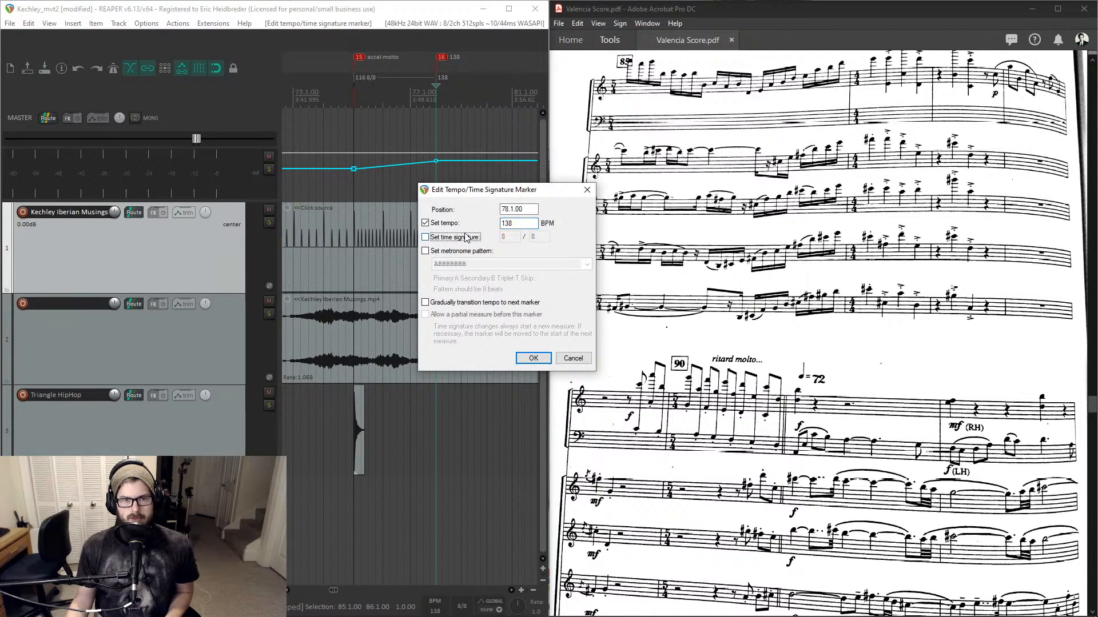
pyautogui.click(466, 237)
pyautogui.write('4')
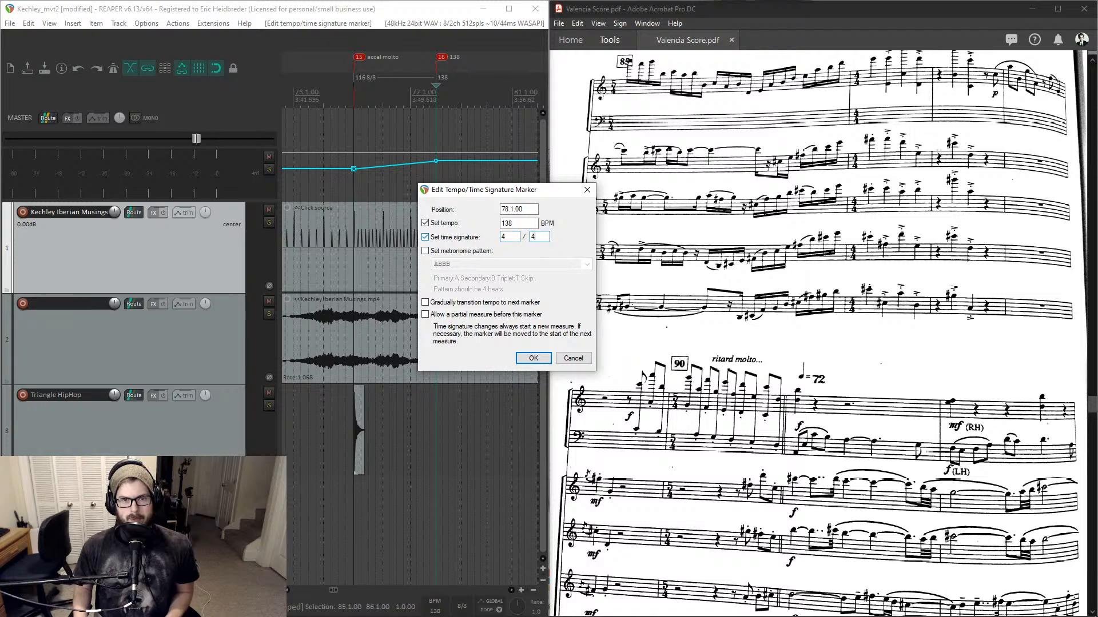
pyautogui.press('Return')
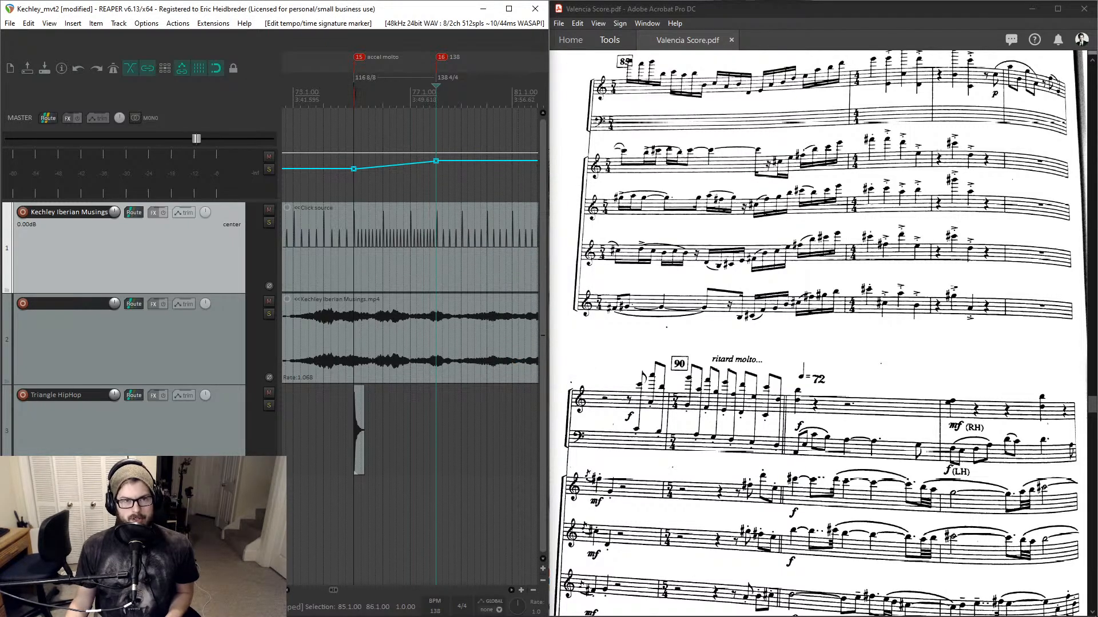
# - Play back the passage with the recording track muted to hear the click against the tempo map
pyautogui.press('space')
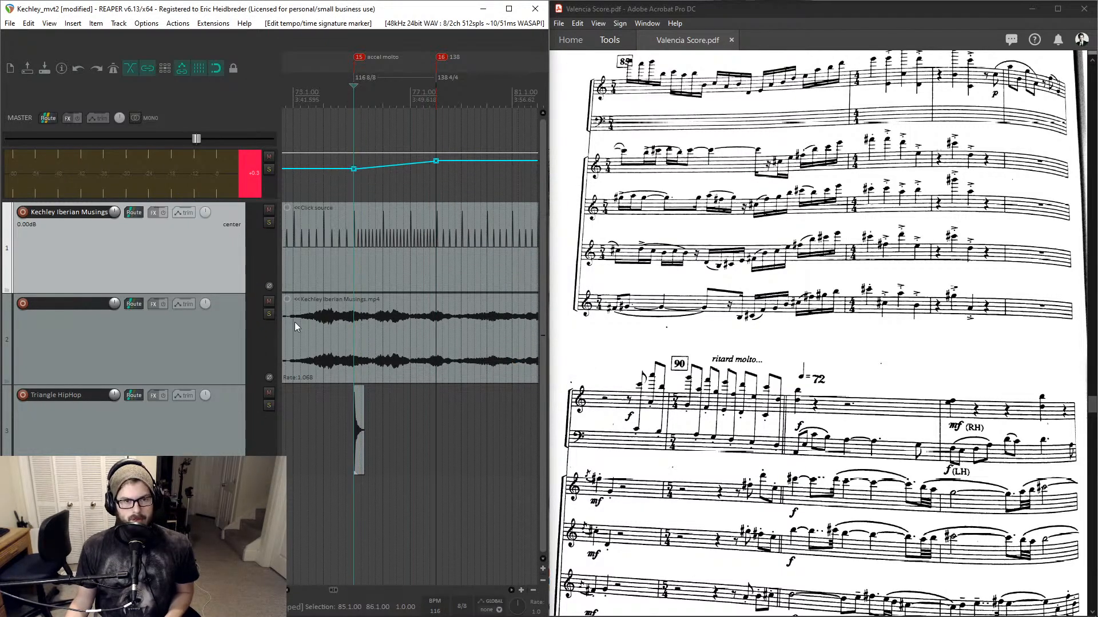
pyautogui.click(268, 301)
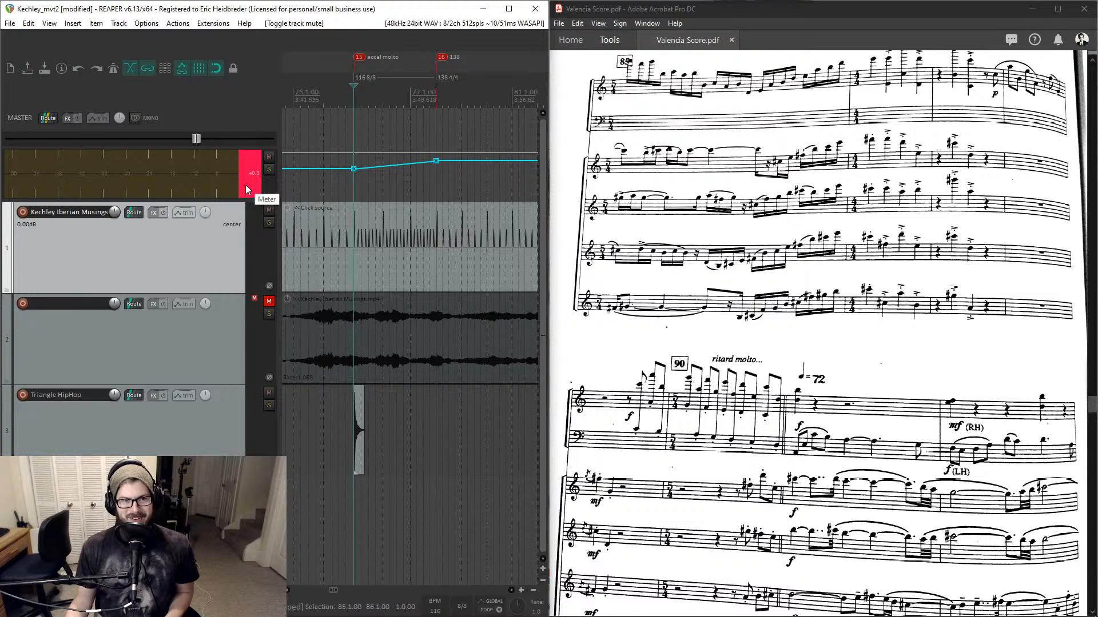
pyautogui.press('space')
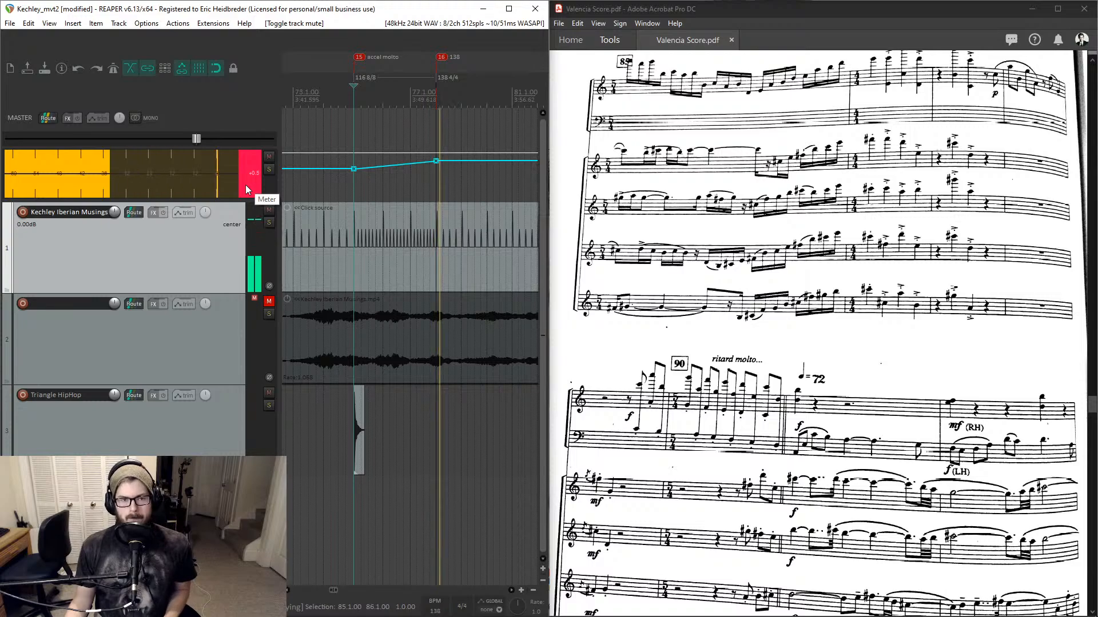
pyautogui.press('space')
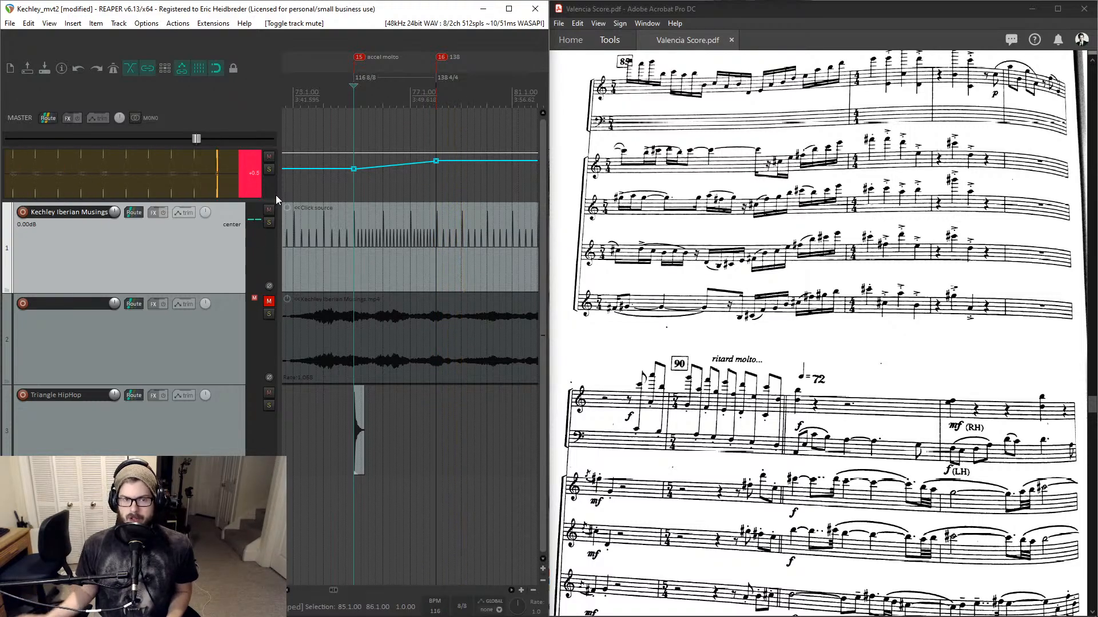
# - Add a tempo envelope point near the end of bar 85 on the 72 bpm segment
pyautogui.hscroll(3, 427, 222)
pyautogui.hscroll(4, 427, 221)
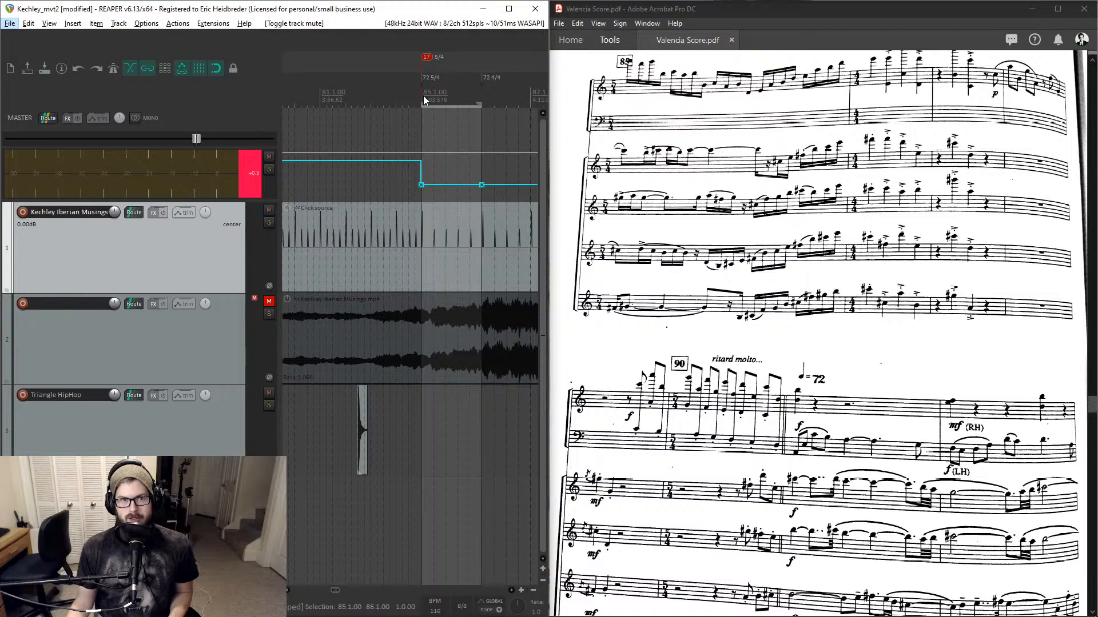
pyautogui.click(421, 94)
pyautogui.scroll(3, 461, 152)
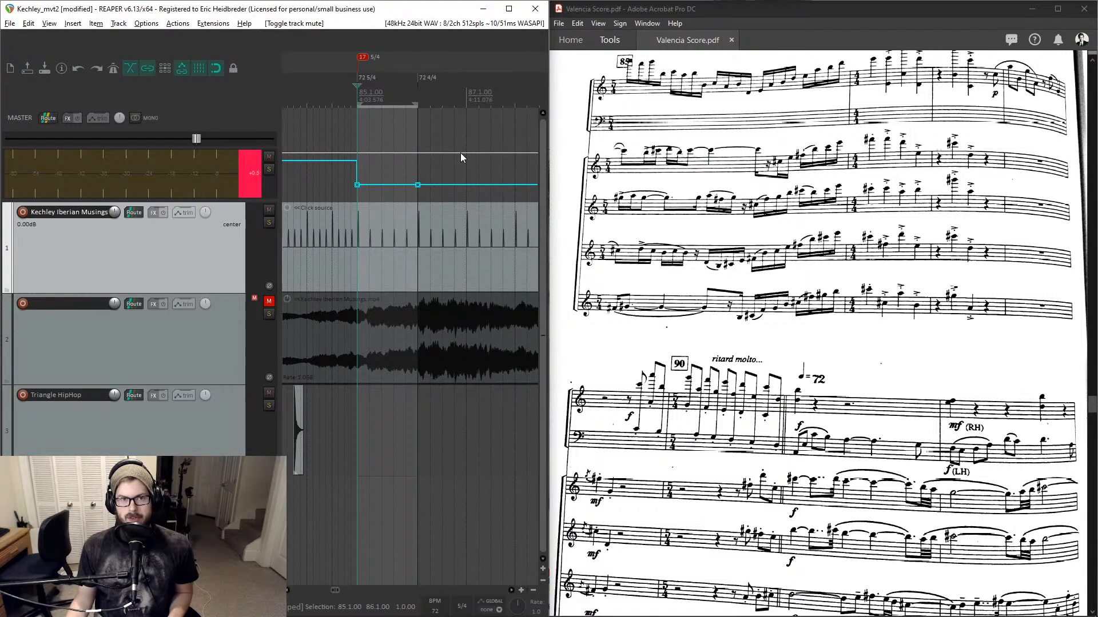
pyautogui.click(401, 97)
pyautogui.scroll(2, 403, 97)
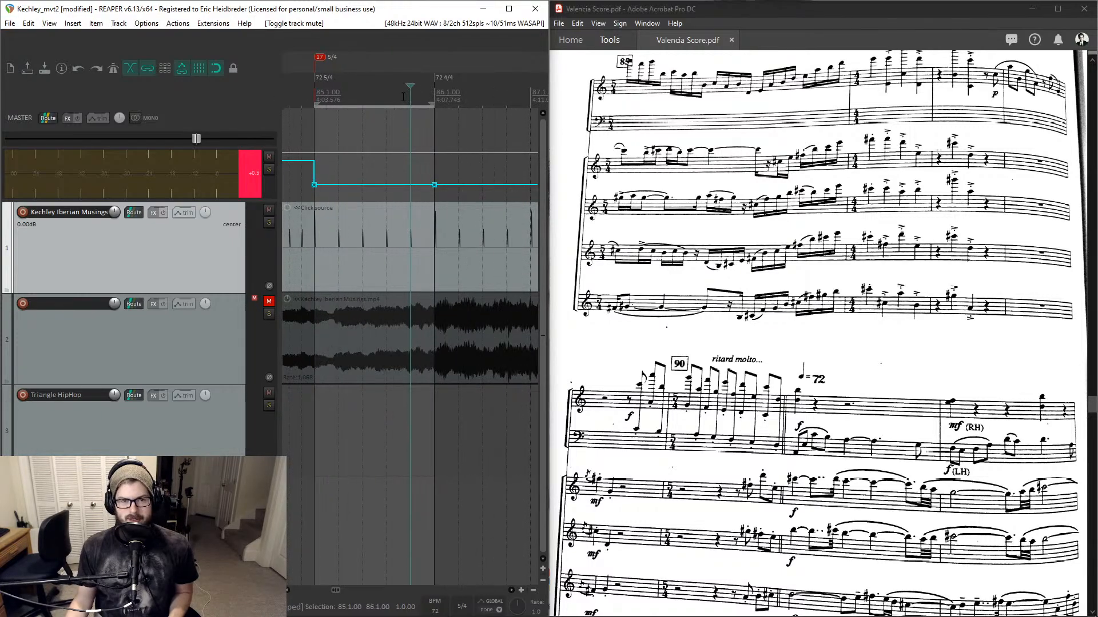
pyautogui.click(409, 185)
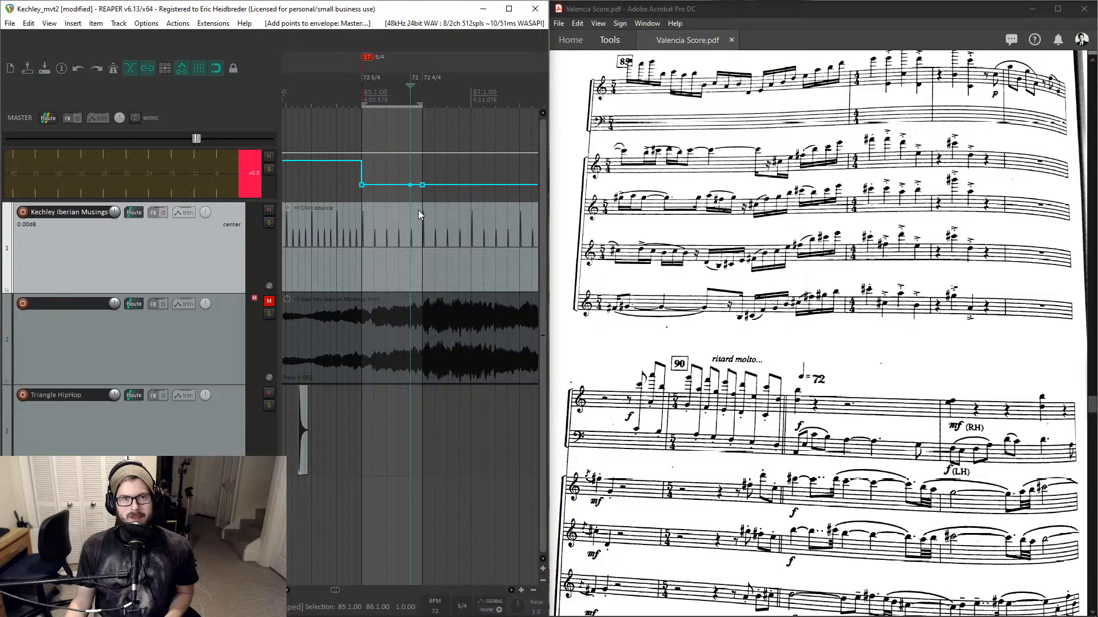
# - Set the time signature of the 72 BPM tempo marker at bar 85 to 10/8 and preview it
pyautogui.moveTo(411, 187)
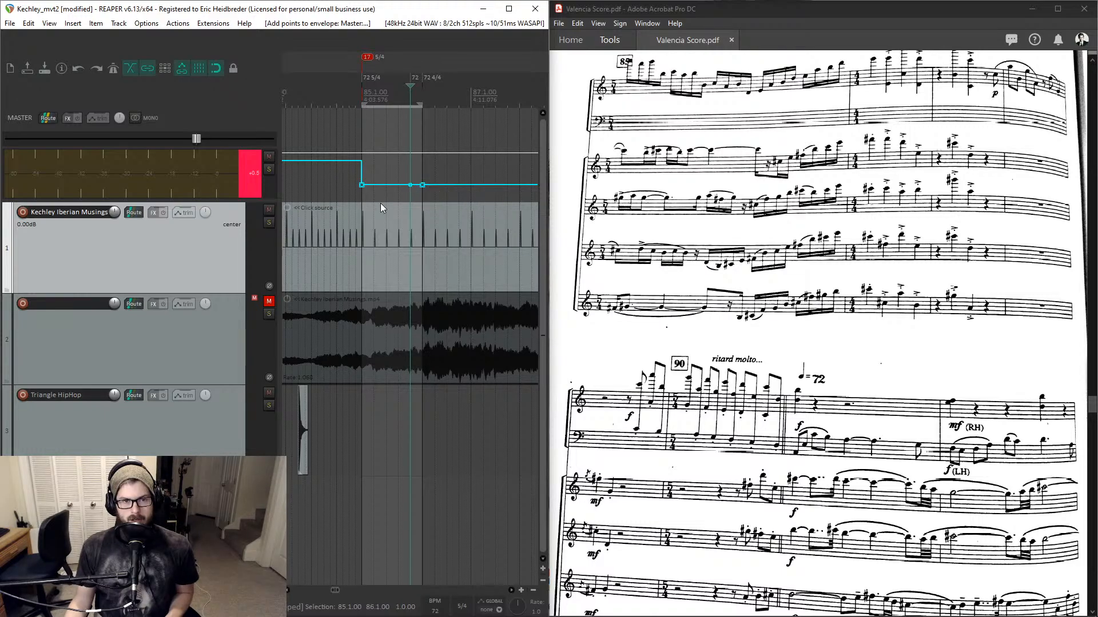
pyautogui.doubleClick(371, 77)
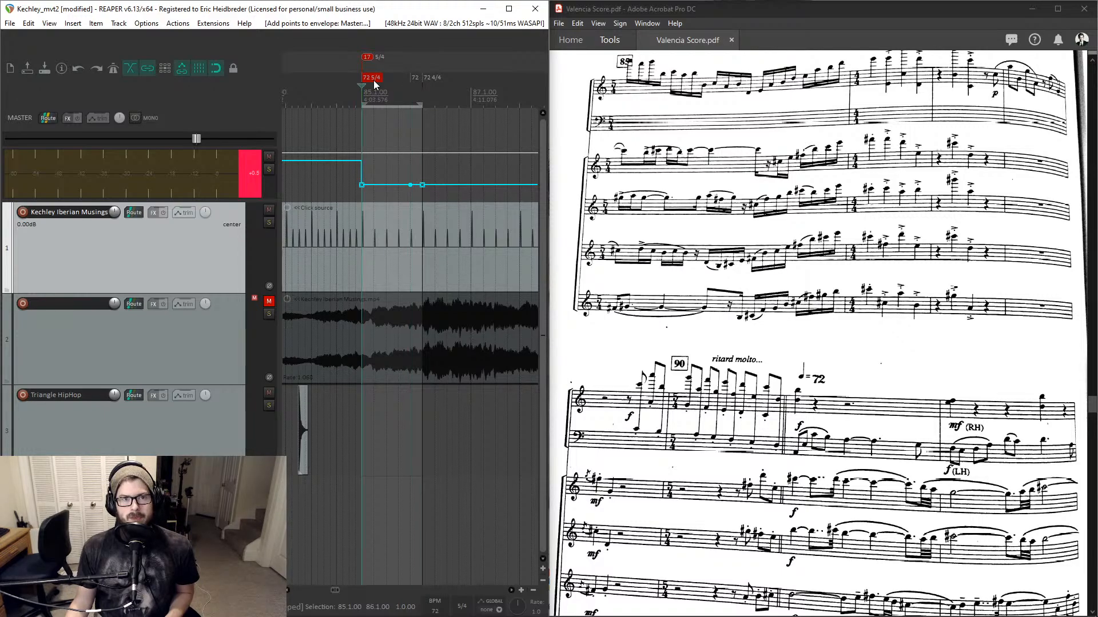
pyautogui.press('Tab')
pyautogui.press('Tab')
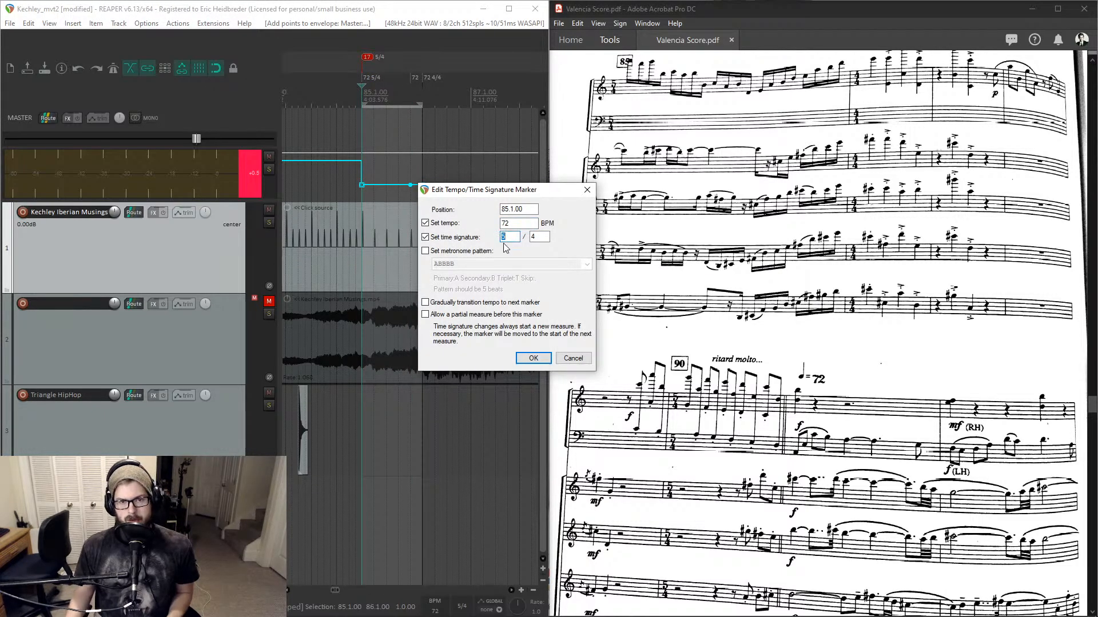
pyautogui.write('10')
pyautogui.press('Tab')
pyautogui.write('8')
pyautogui.press('Return')
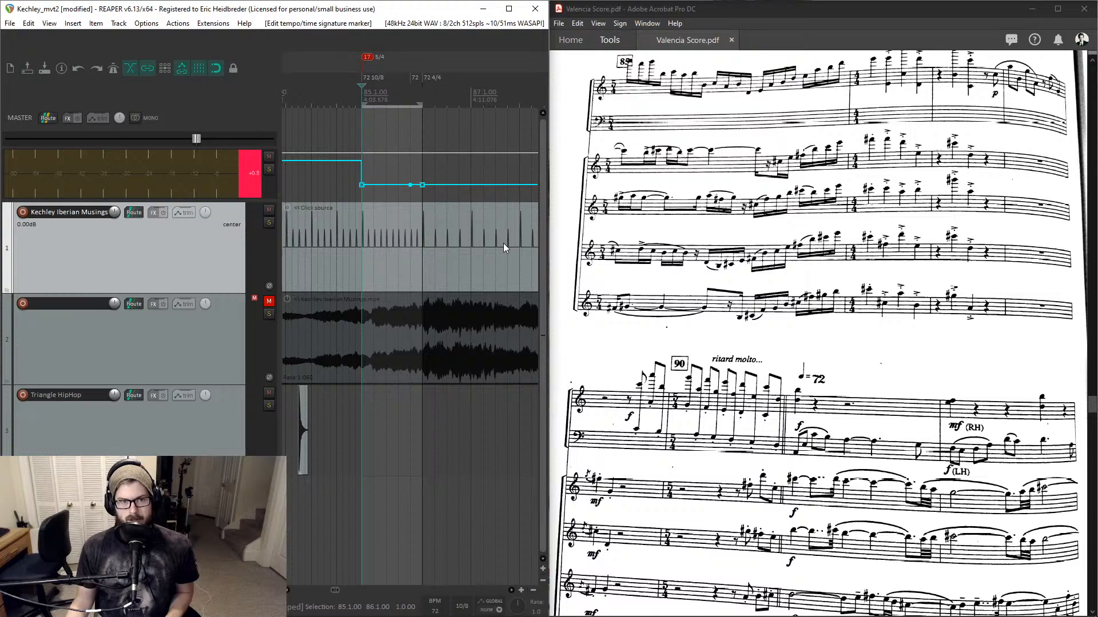
pyautogui.press('space')
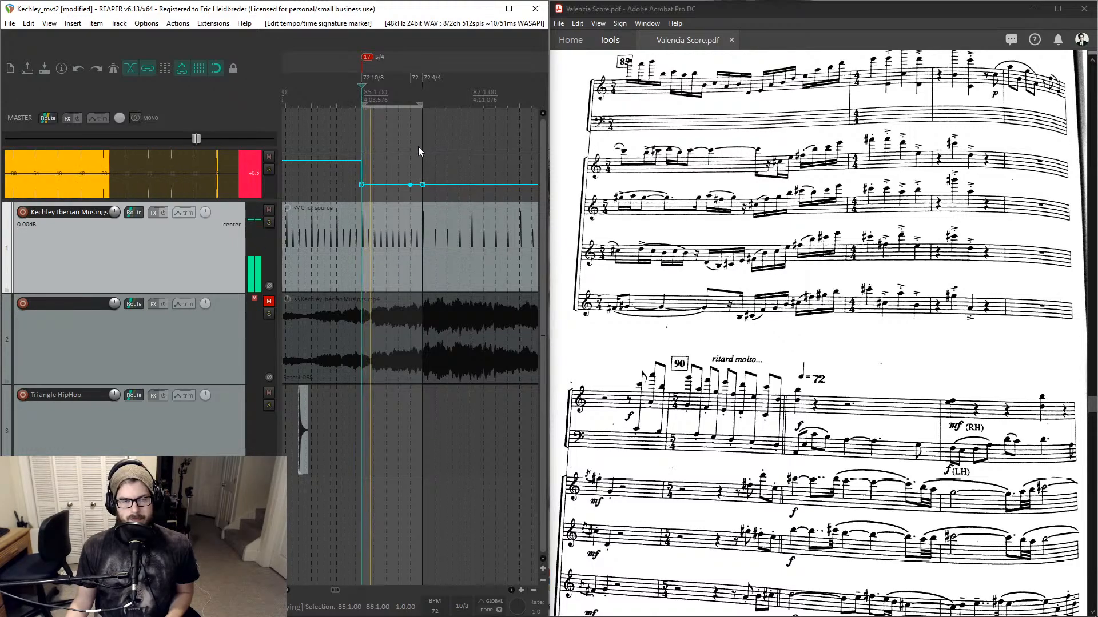
pyautogui.press('space')
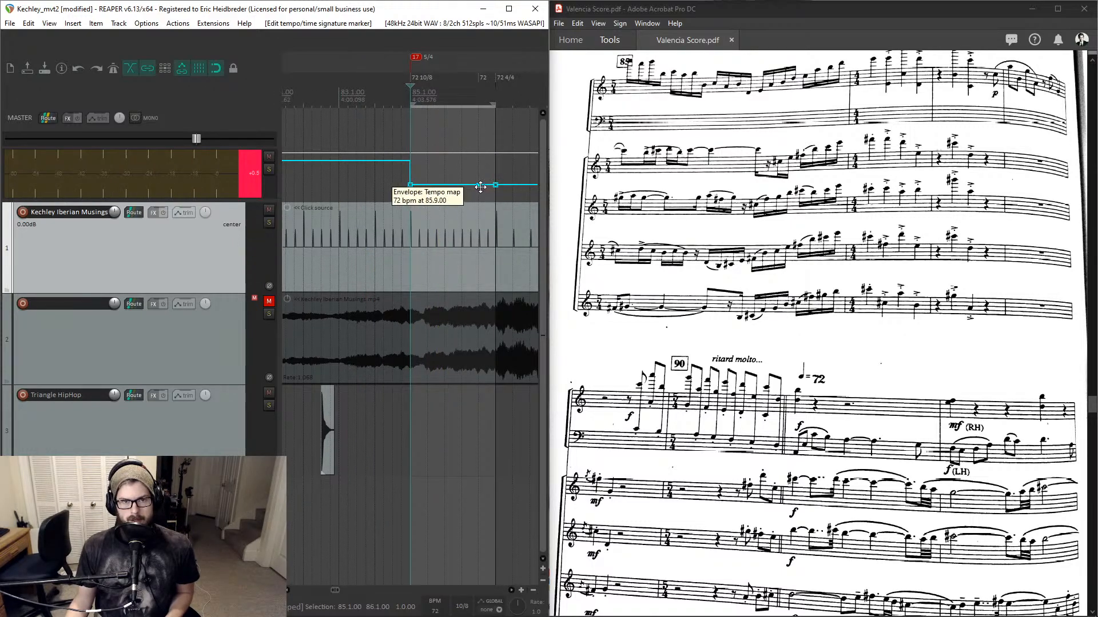
# - Try making the 72 bpm point at bar 85 linear and dragging the following tempo point lower to ramp the tempo
pyautogui.click(412, 185)
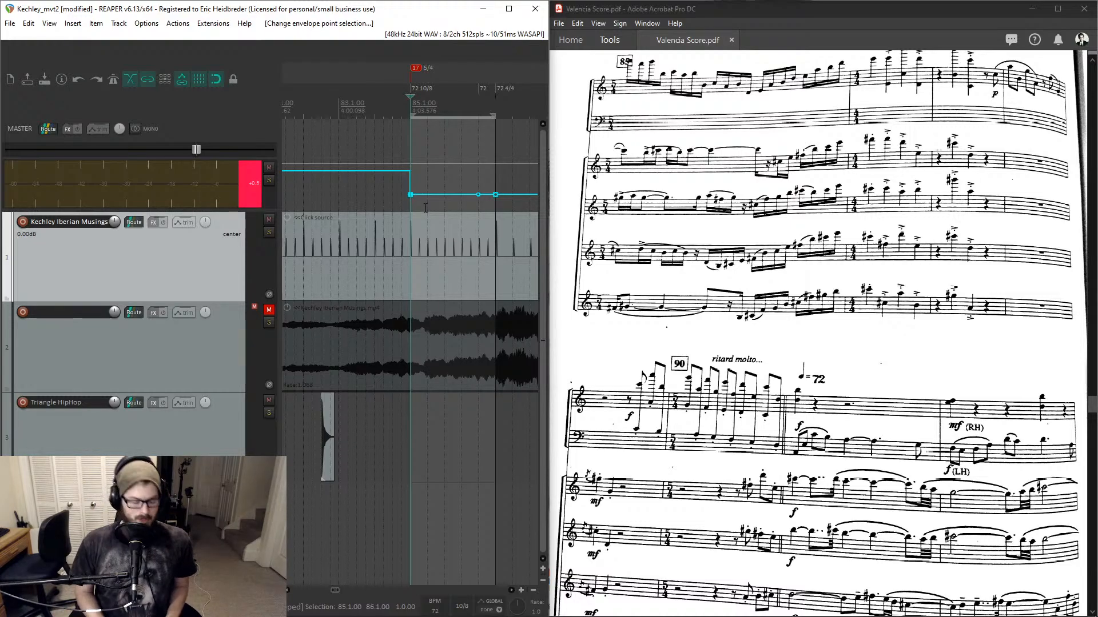
pyautogui.press('l')
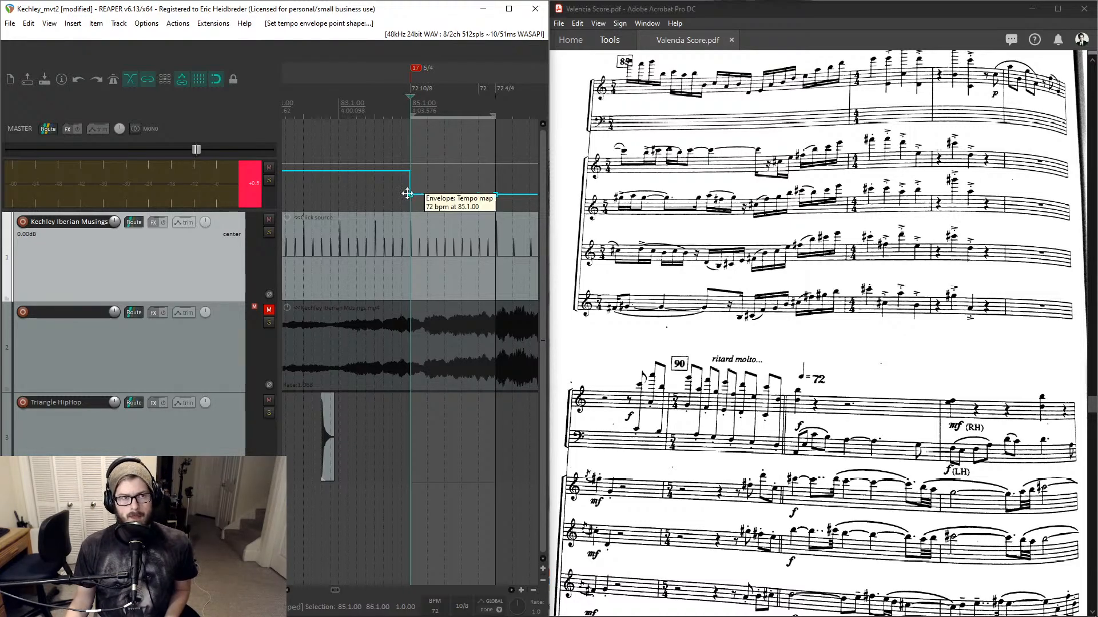
pyautogui.rightClick(412, 194)
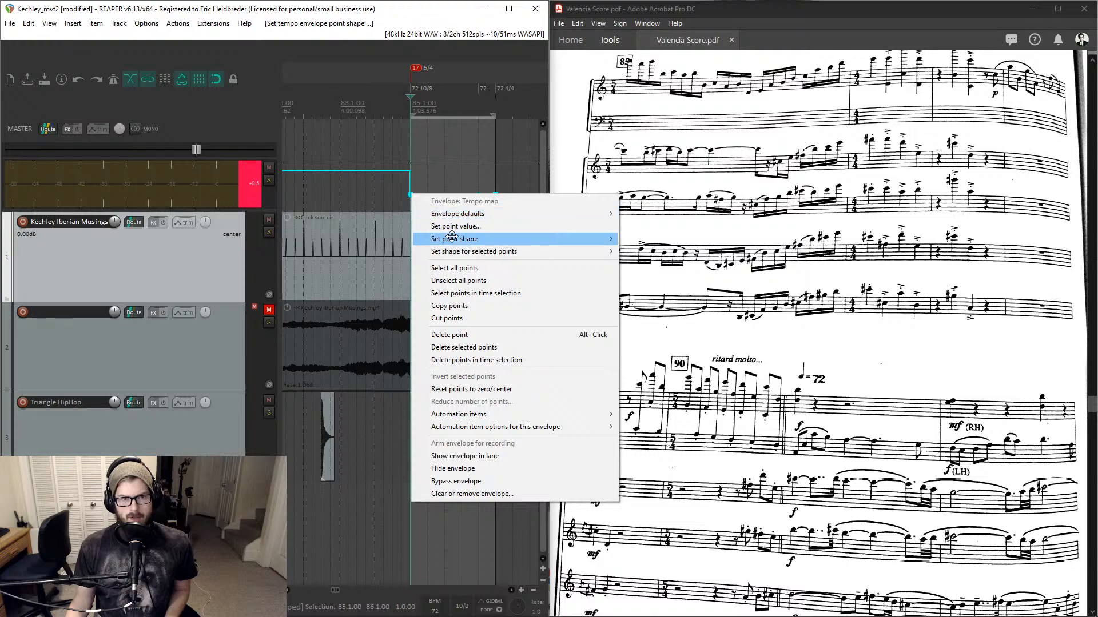
pyautogui.moveTo(454, 238)
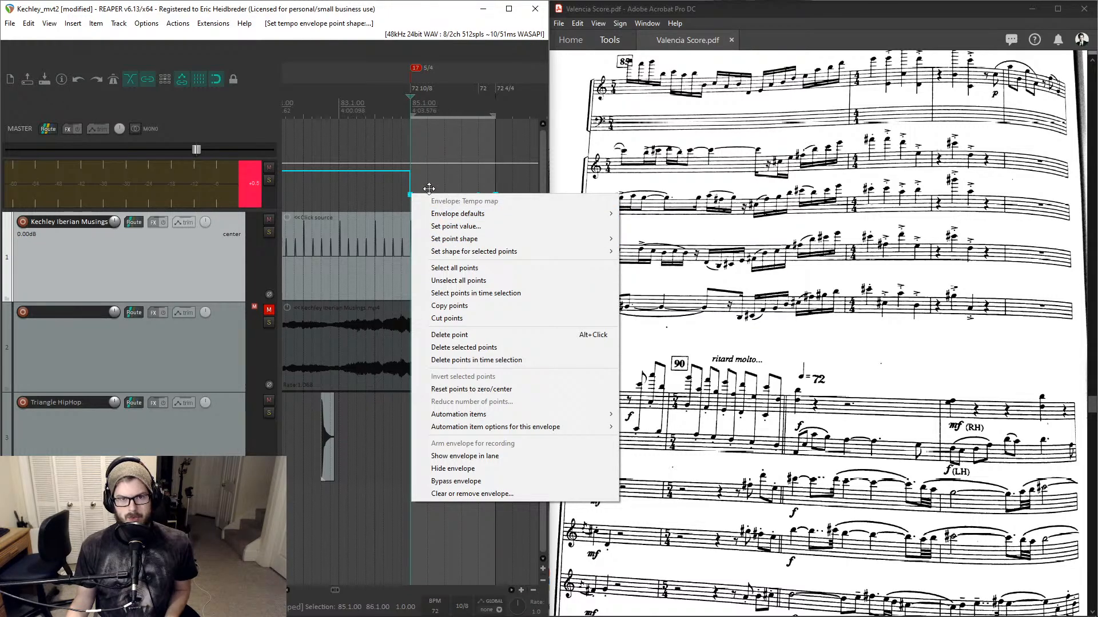
pyautogui.moveTo(526, 238)
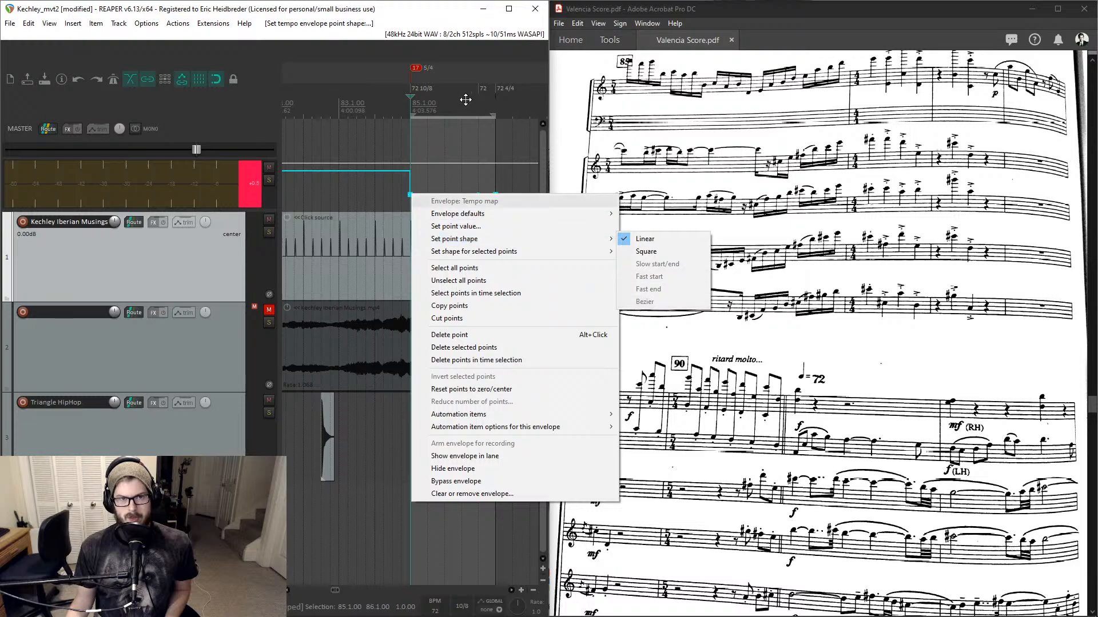
pyautogui.click(427, 103)
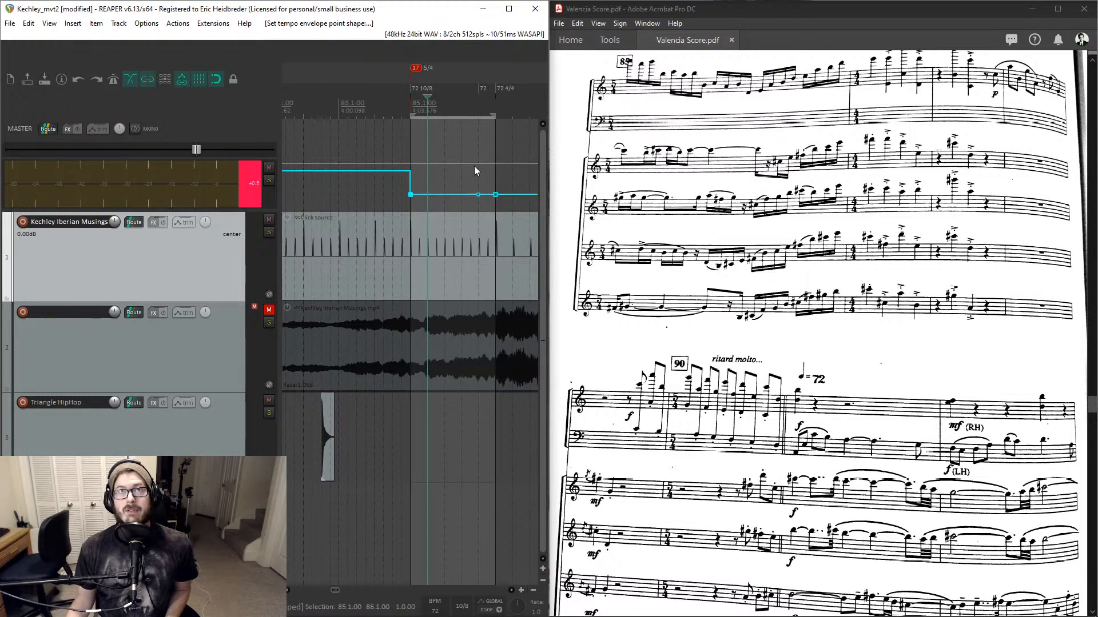
pyautogui.moveTo(478, 194); pyautogui.dragTo(481, 199)
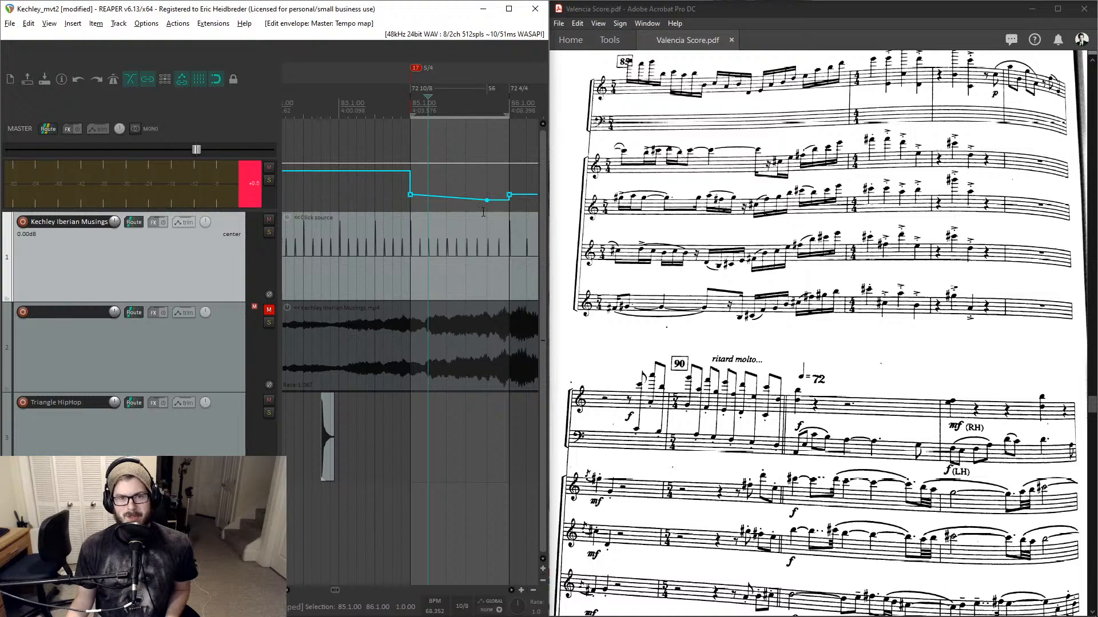
pyautogui.press('alt')
pyautogui.click(410, 104)
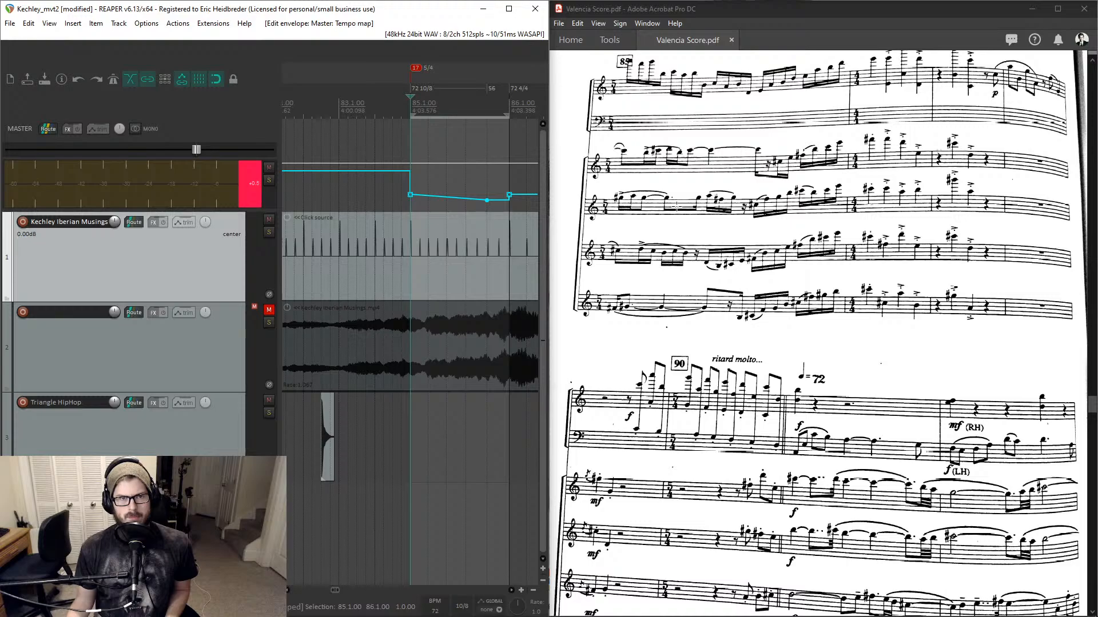
# - Undo the tempo ramp and the 10/8 time signature change
pyautogui.scroll(2, 677, 207)
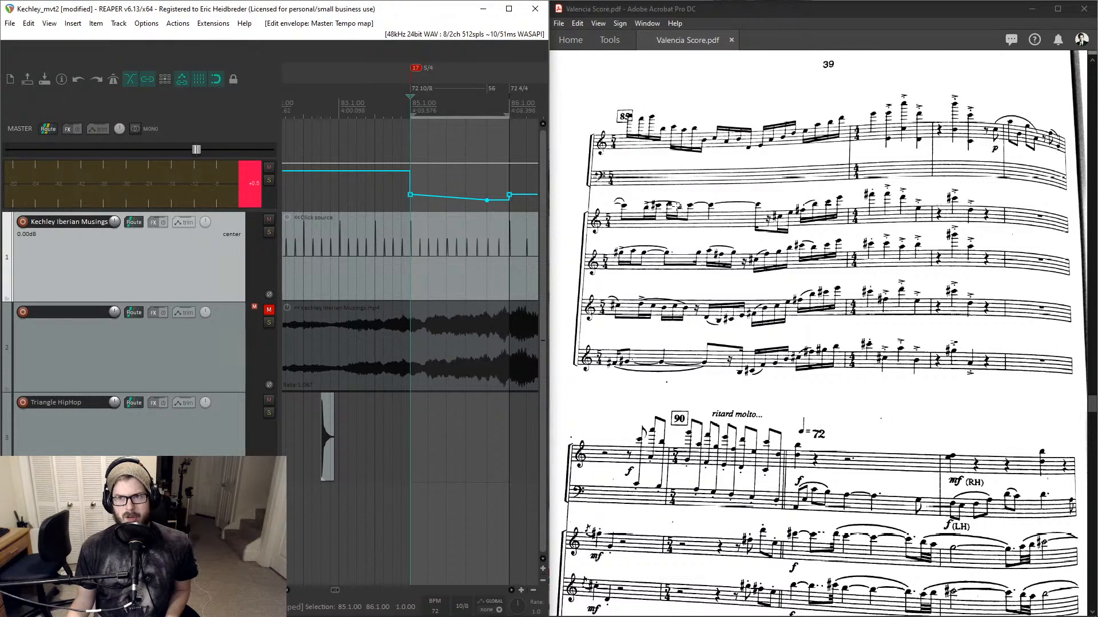
pyautogui.scroll(3, 677, 207)
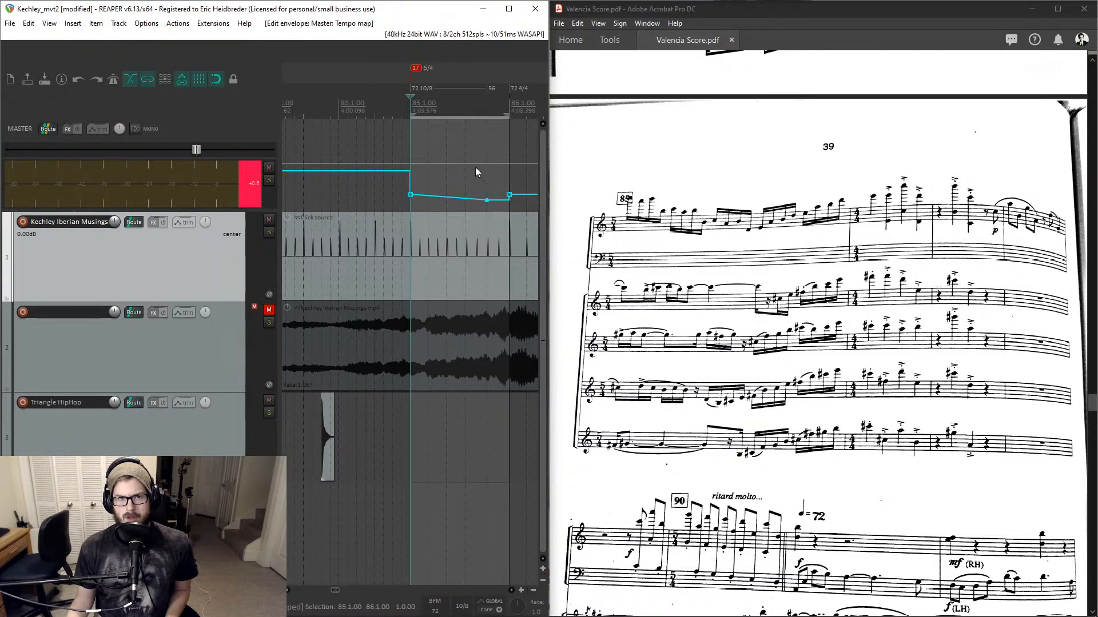
pyautogui.hotkey('ctrl', 'z')
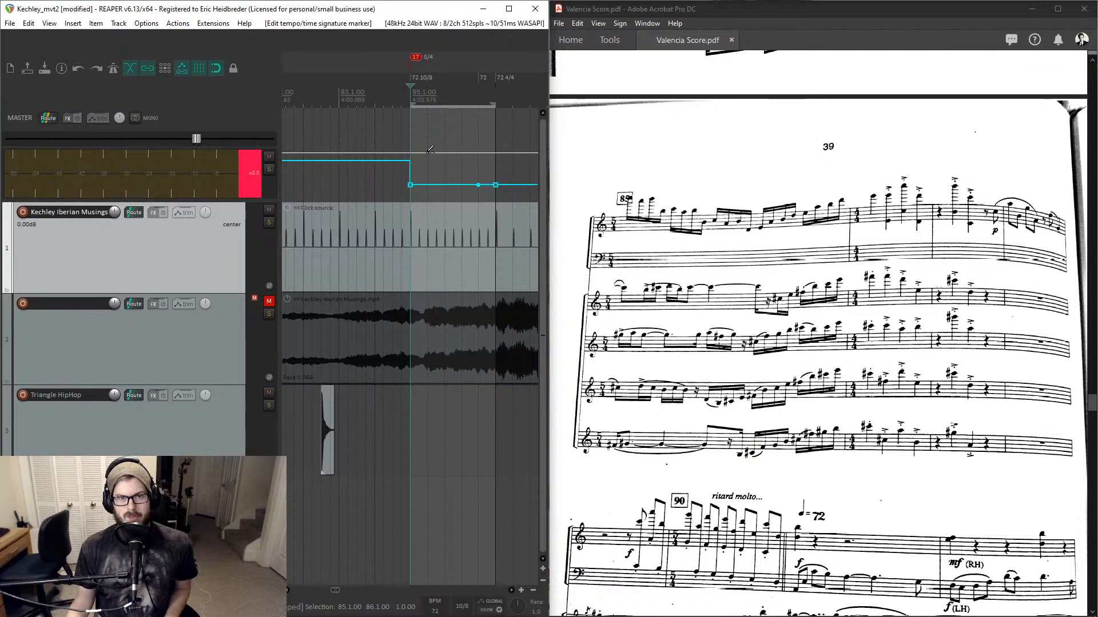
pyautogui.hotkey('ctrl', 'z')
# - Set the 72 bpm point at the ritard molto to linear and lower the next tempo point to about 56 bpm
pyautogui.hscroll(2, 427, 153)
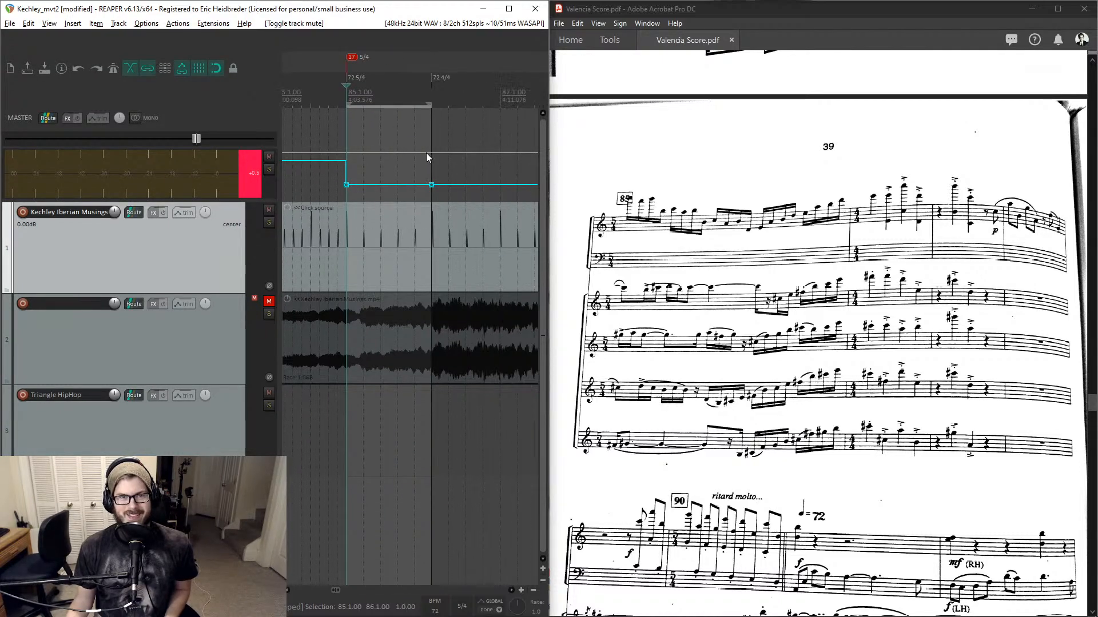
pyautogui.hscroll(10, 422, 155)
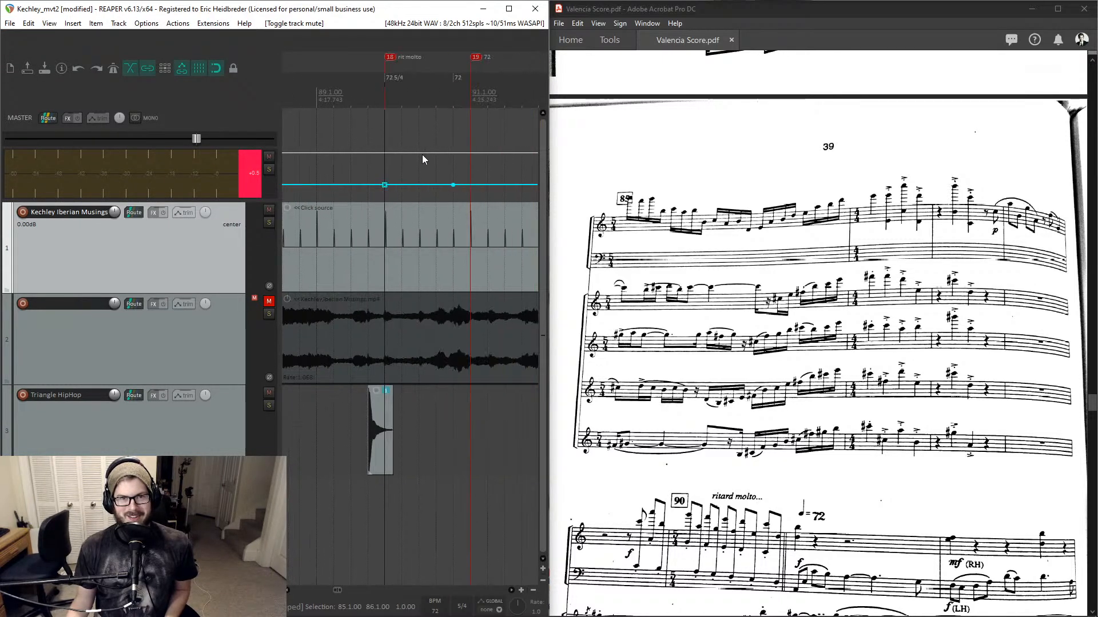
pyautogui.click(384, 185)
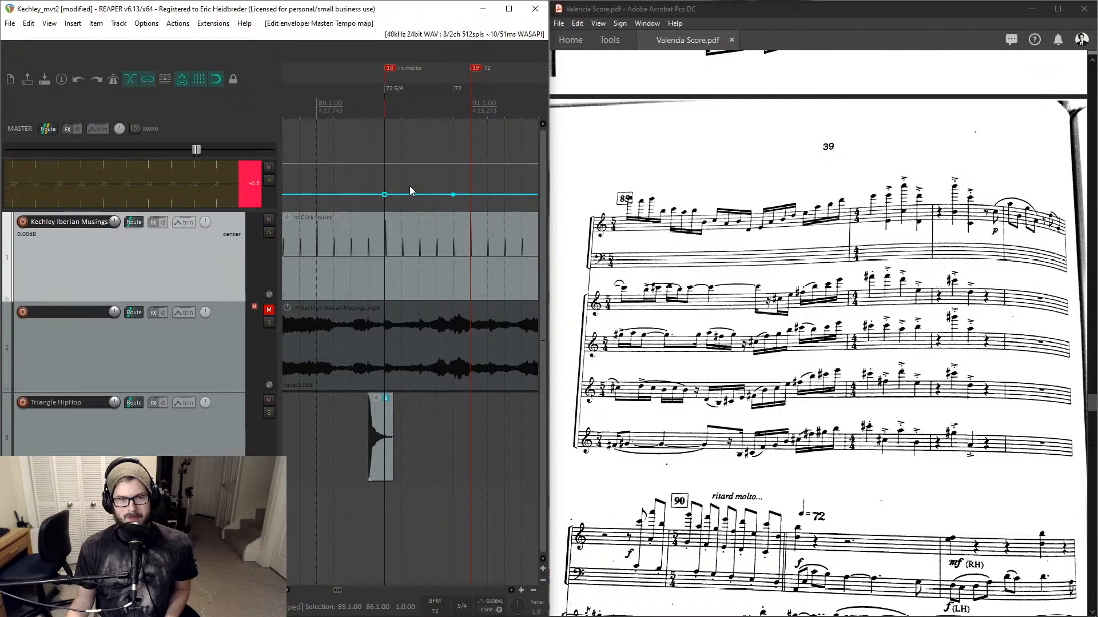
pyautogui.press('l')
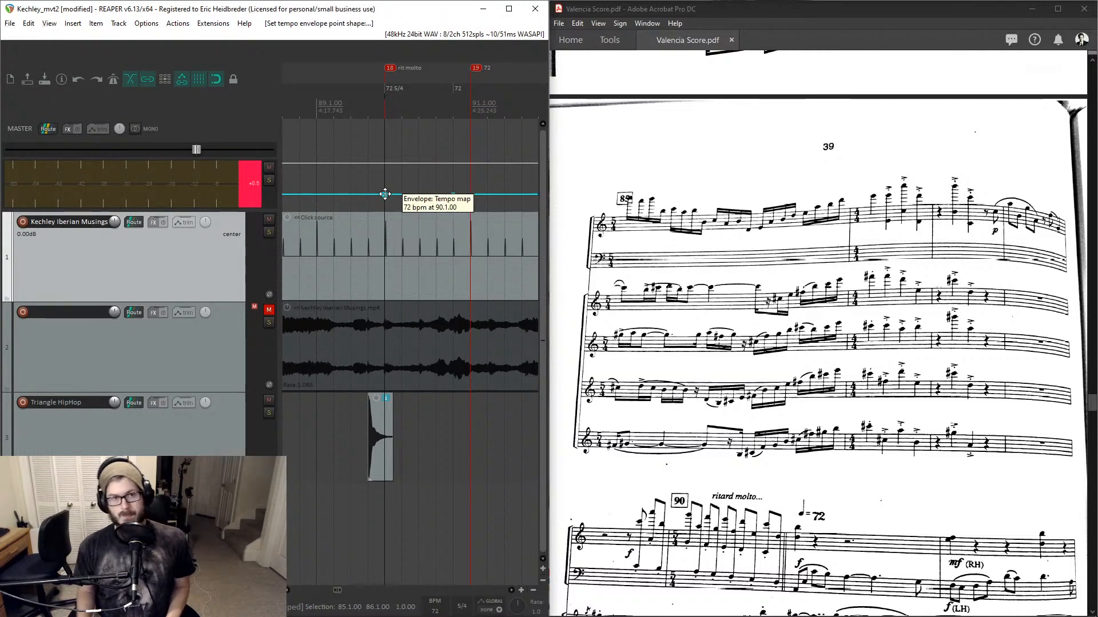
pyautogui.moveTo(453, 194); pyautogui.dragTo(453, 200)
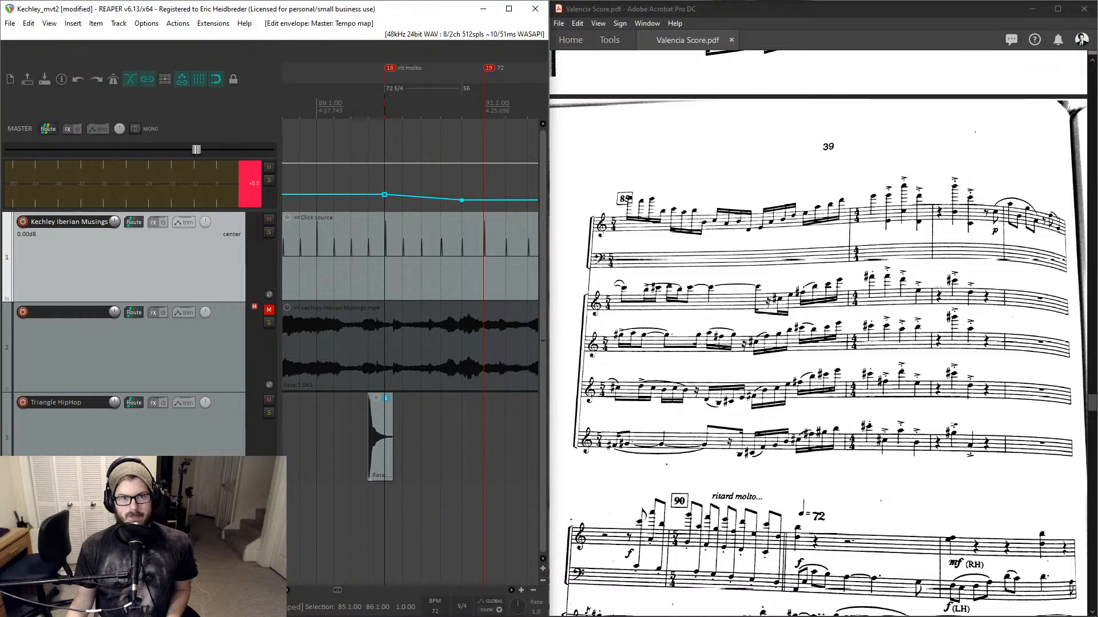
# - Set the time signature of the 72 BPM marker at bar 90 to 10/8 and preview it
pyautogui.click(385, 110)
pyautogui.doubleClick(394, 90)
pyautogui.press('Tab')
pyautogui.press('Tab')
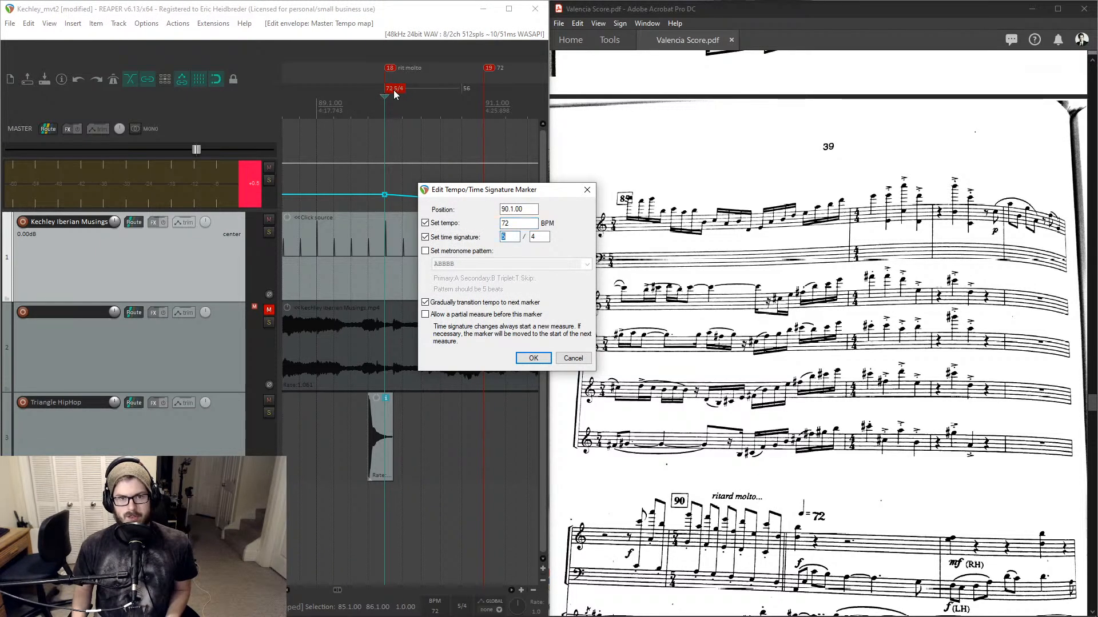
pyautogui.write('10')
pyautogui.press('Tab')
pyautogui.write('8')
pyautogui.press('Return')
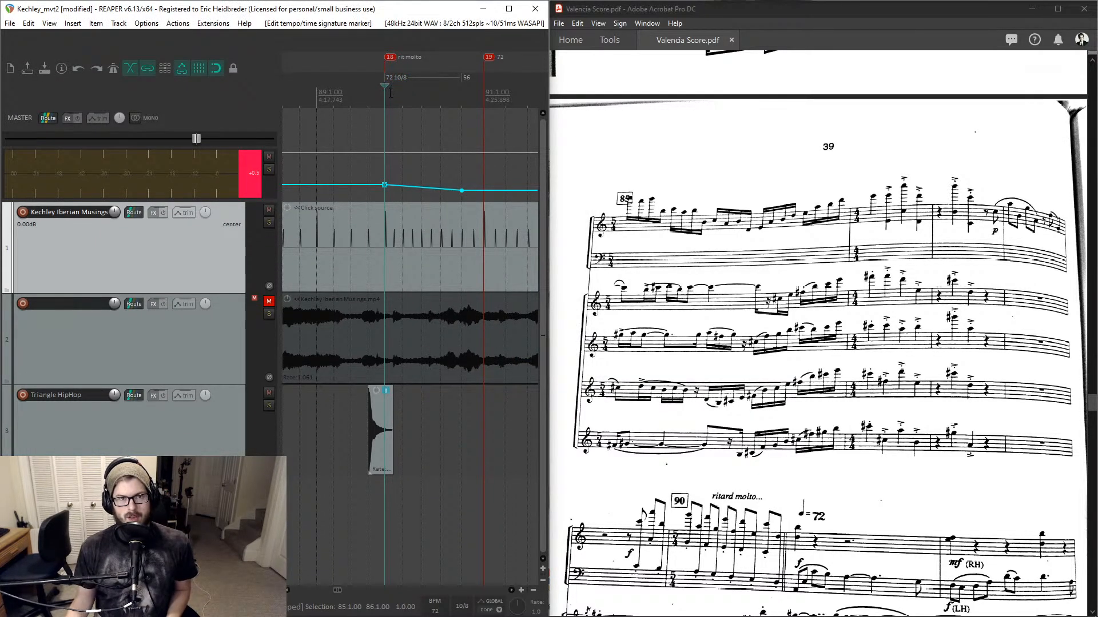
pyautogui.press('space')
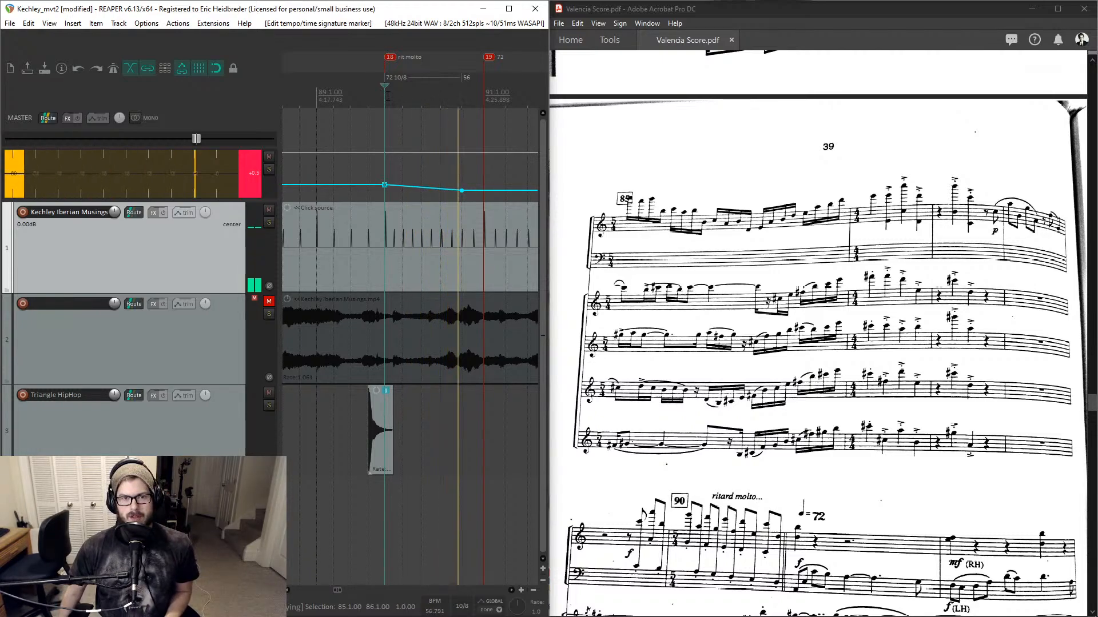
pyautogui.press('space')
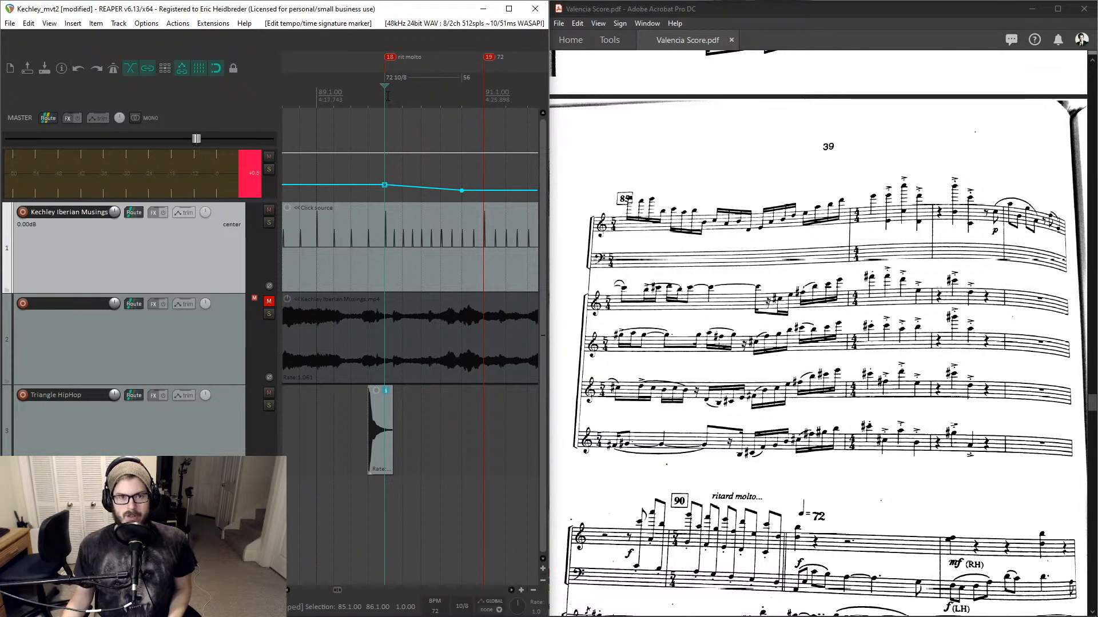
# - Enable a time signature on the 56 BPM marker at bar 91 and set it to 5/4
pyautogui.doubleClick(462, 77)
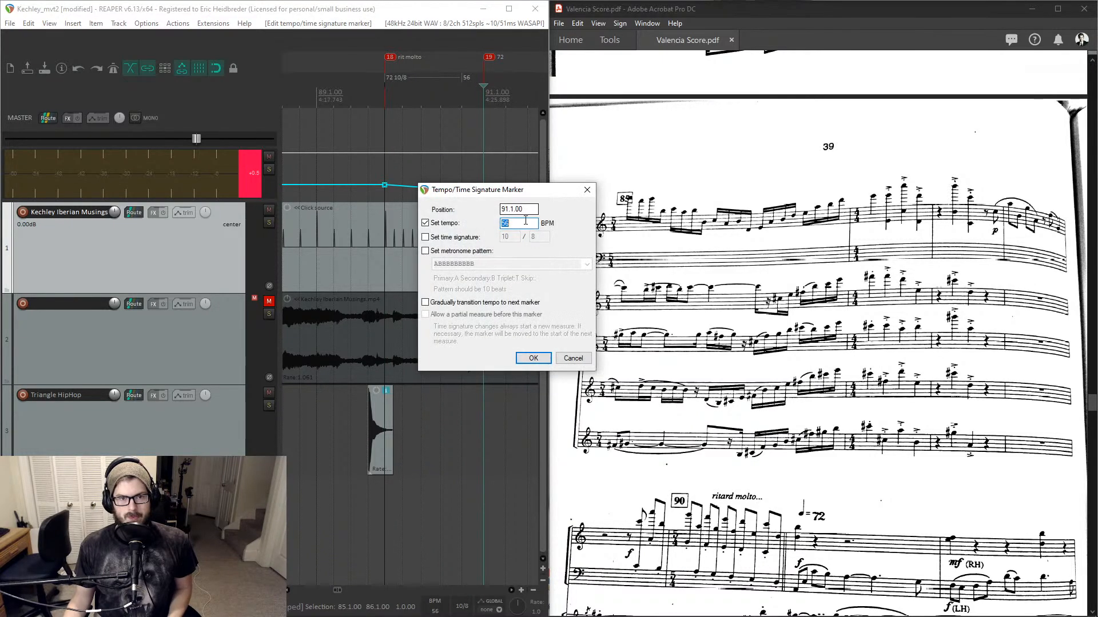
pyautogui.click(459, 238)
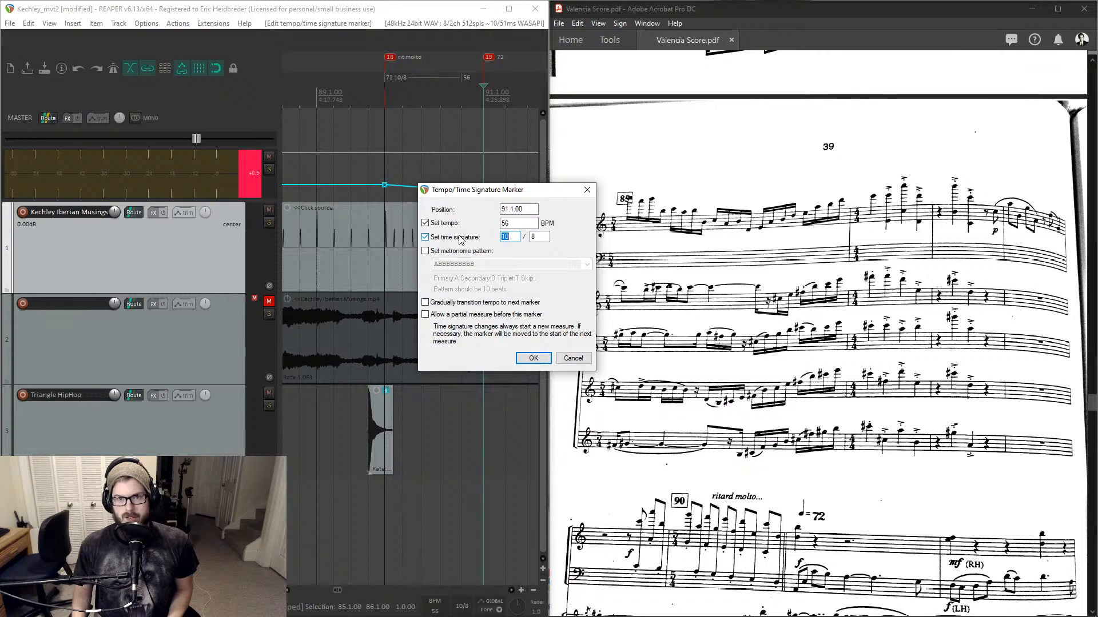
pyautogui.write('5')
pyautogui.press('Tab')
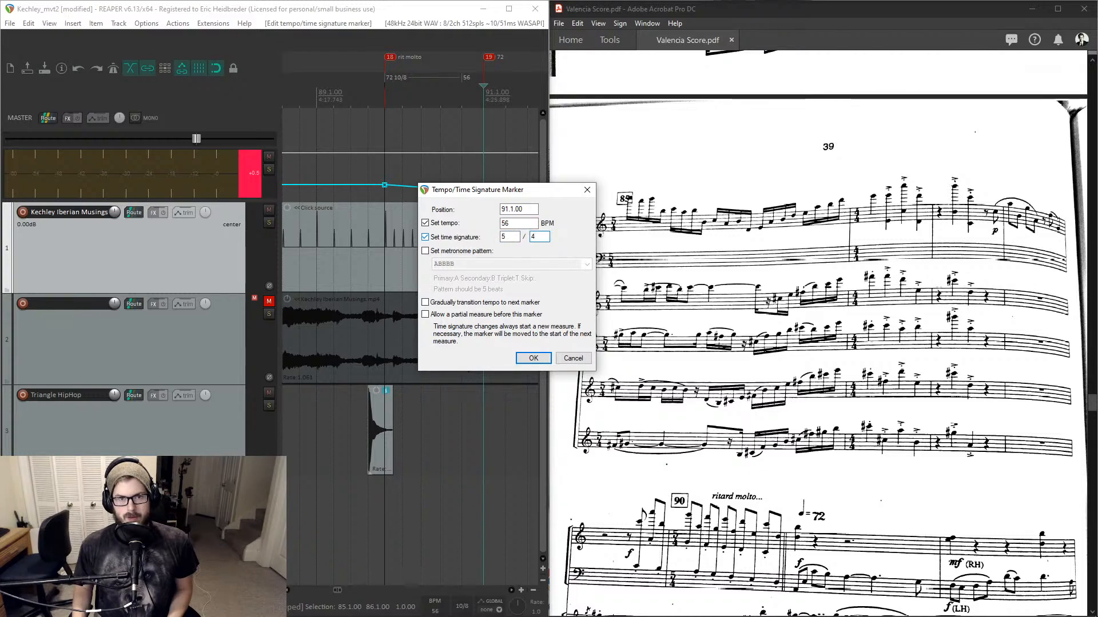
pyautogui.press('Return')
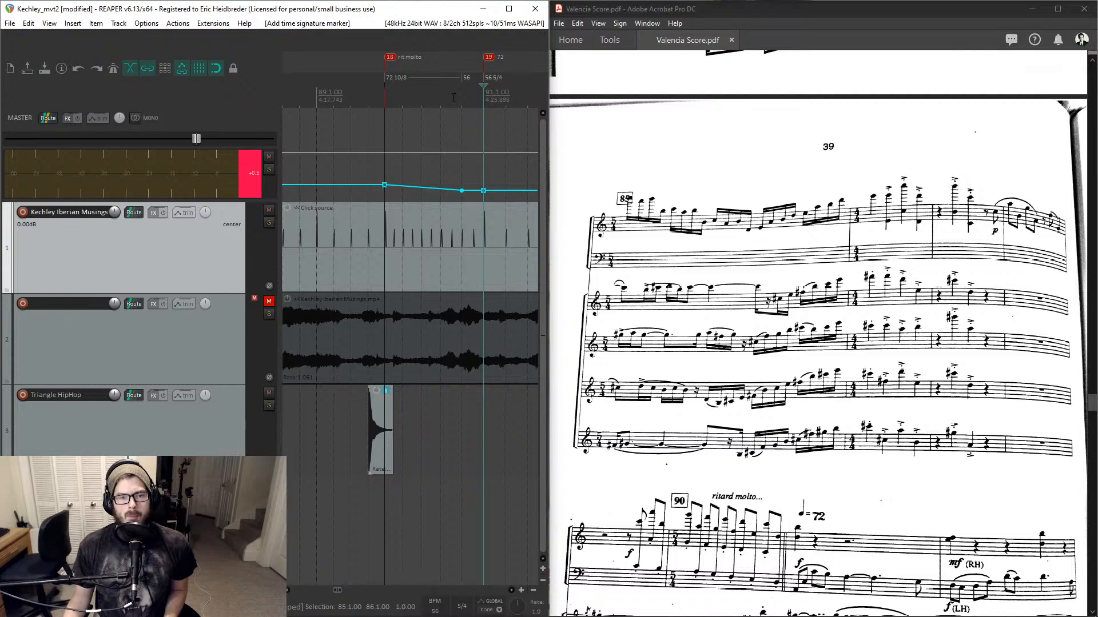
# - Play back from the ritard molto to hear the click against the new tempo ramp
pyautogui.click(390, 98)
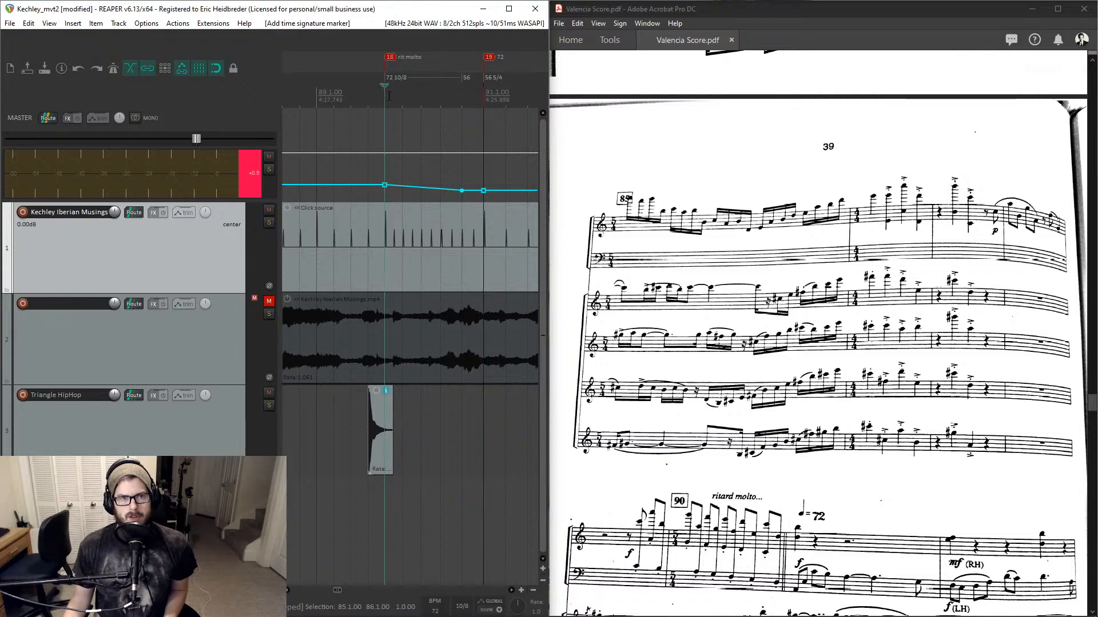
pyautogui.press('space')
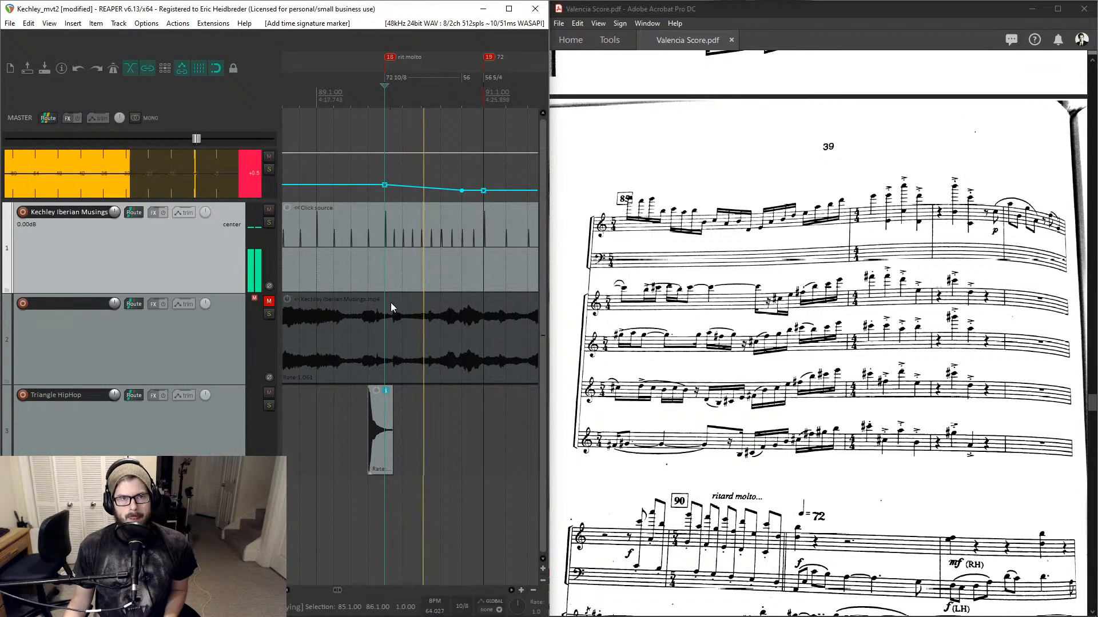
pyautogui.moveTo(383, 436); pyautogui.dragTo(502, 435)
pyautogui.press('space')
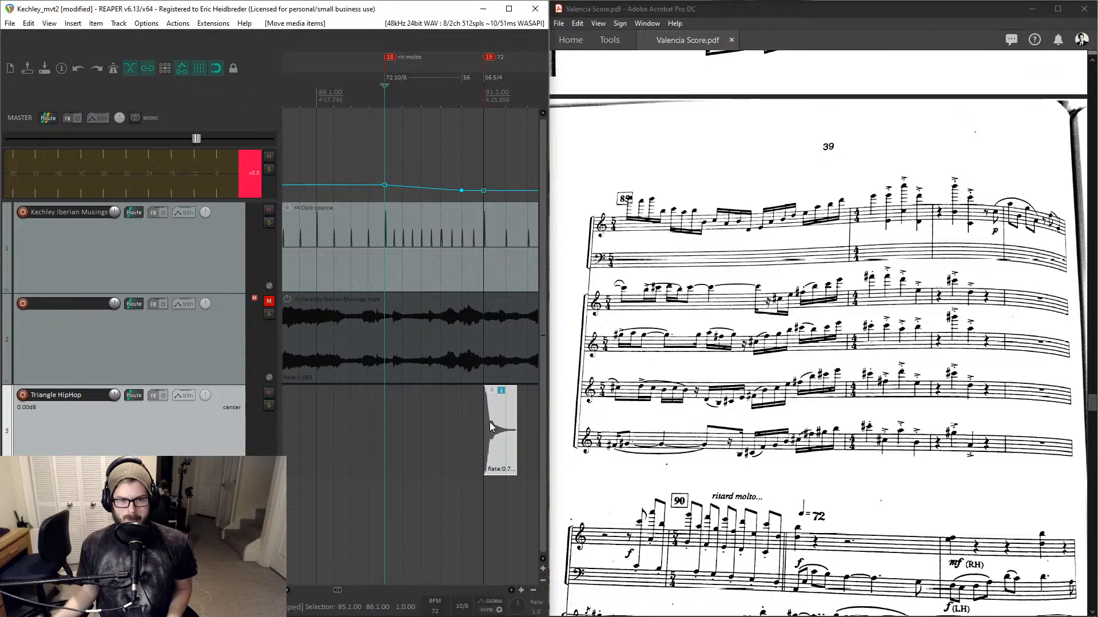
# - Select and delete all the media items on the Triangle HipHop track
pyautogui.scroll(-10, 410, 421)
pyautogui.moveTo(409, 421); pyautogui.dragTo(291, 450)
pyautogui.press('Delete')
pyautogui.scroll(10, 420, 420)
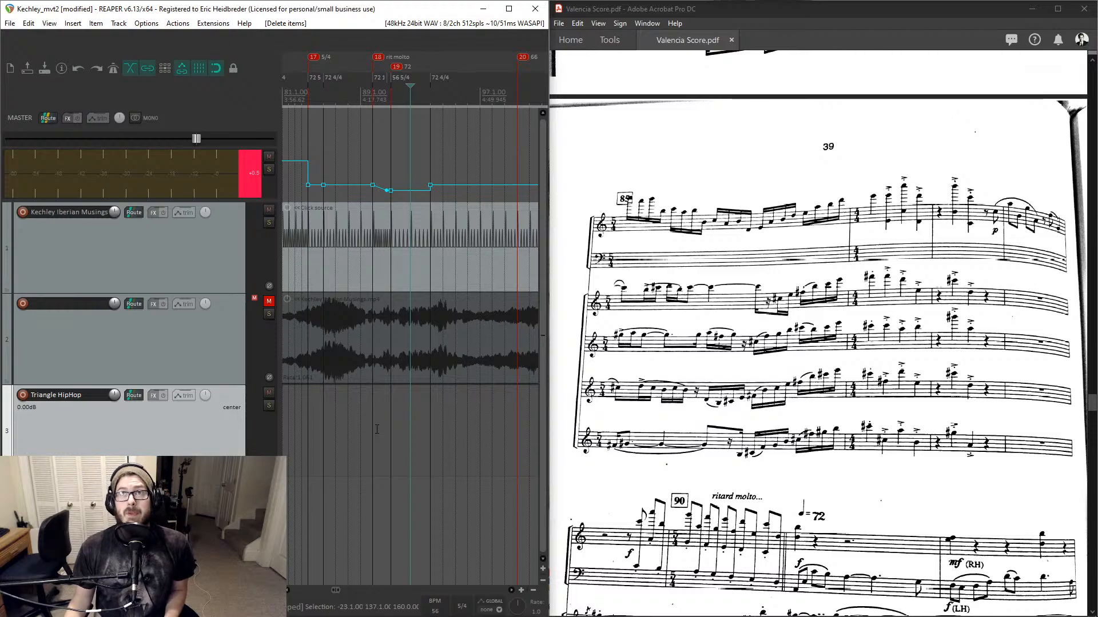
pyautogui.scroll(-10, 376, 429)
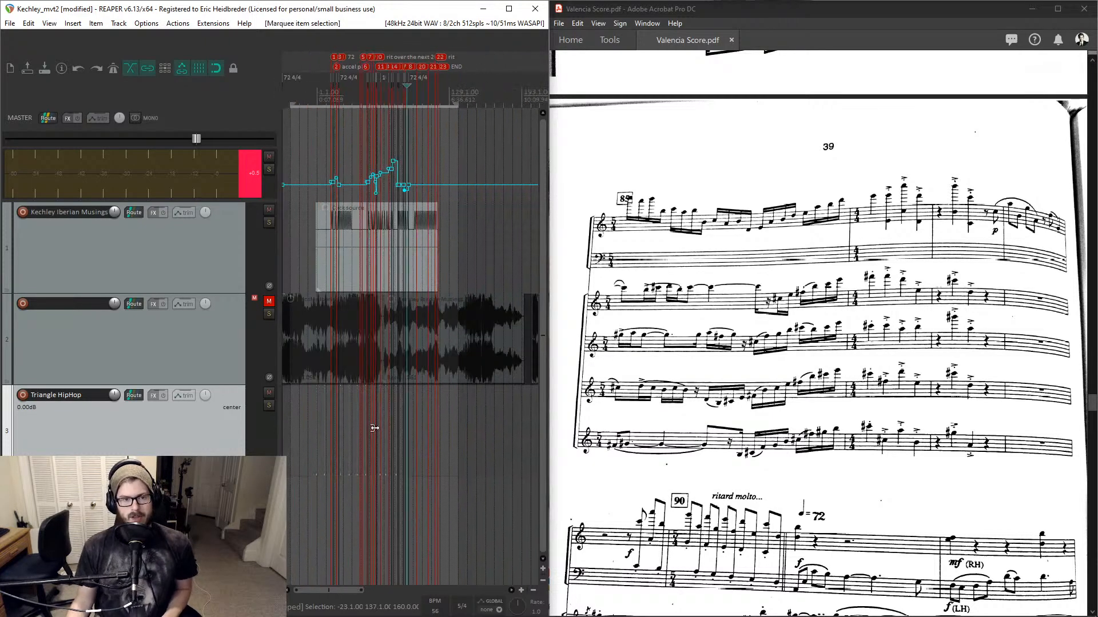
pyautogui.click(403, 421)
pyautogui.scroll(6, 403, 422)
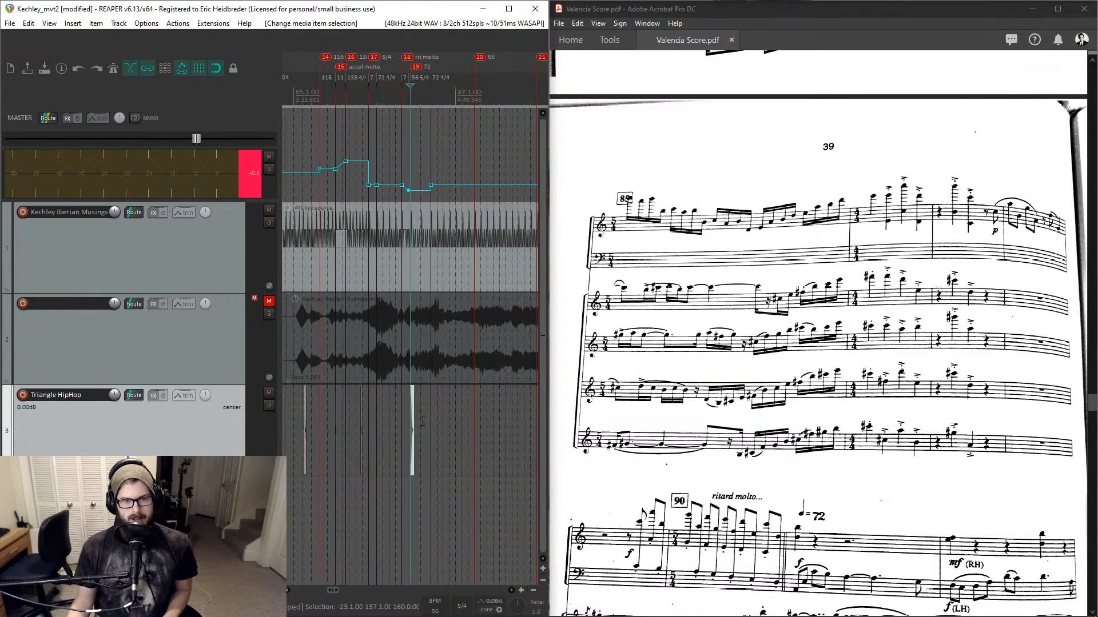
pyautogui.scroll(-5, 412, 426)
pyautogui.moveTo(439, 413); pyautogui.dragTo(312, 438)
pyautogui.press('Delete')
pyautogui.scroll(-3, 298, 441)
pyautogui.scroll(8, 372, 93)
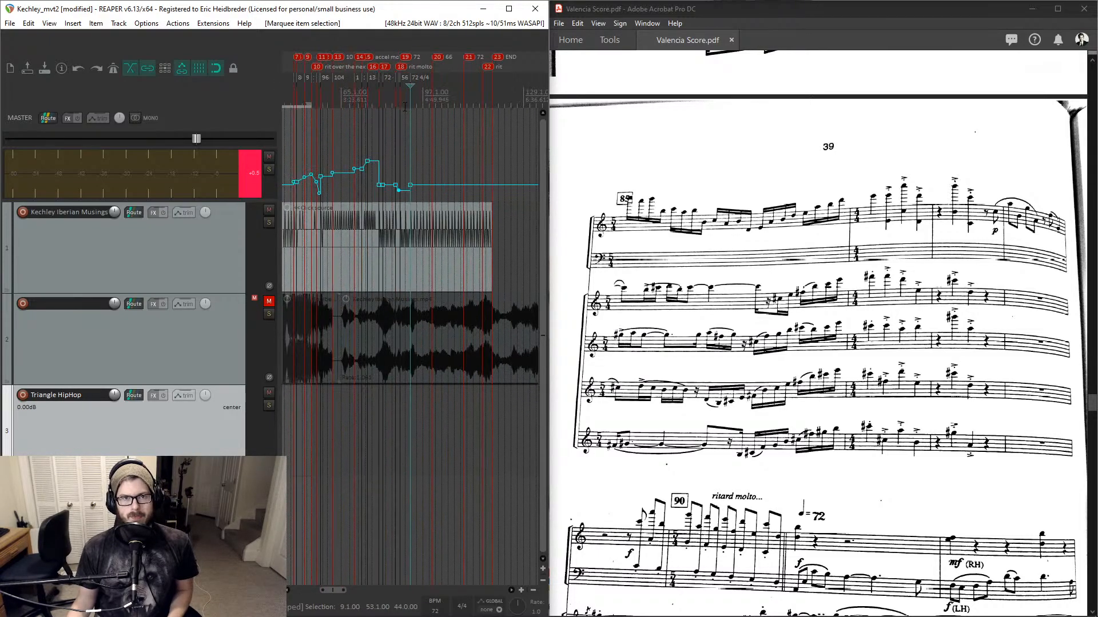
# - Play back from bar 89 and compare the click with the score's ritard molto passage
pyautogui.click(380, 98)
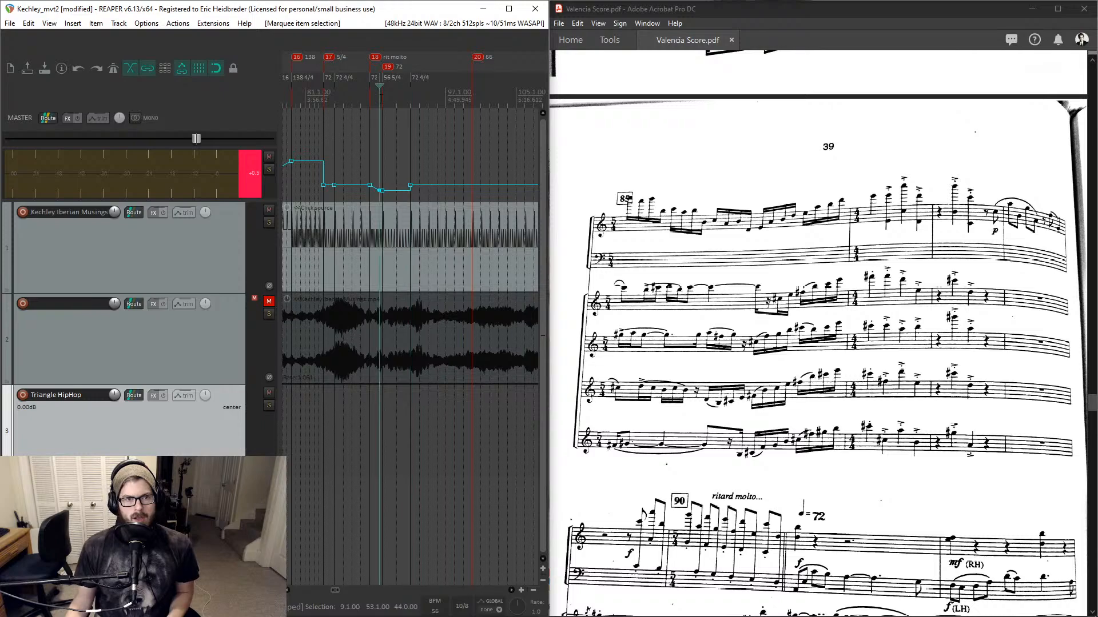
pyautogui.scroll(3, 372, 94)
pyautogui.press('space')
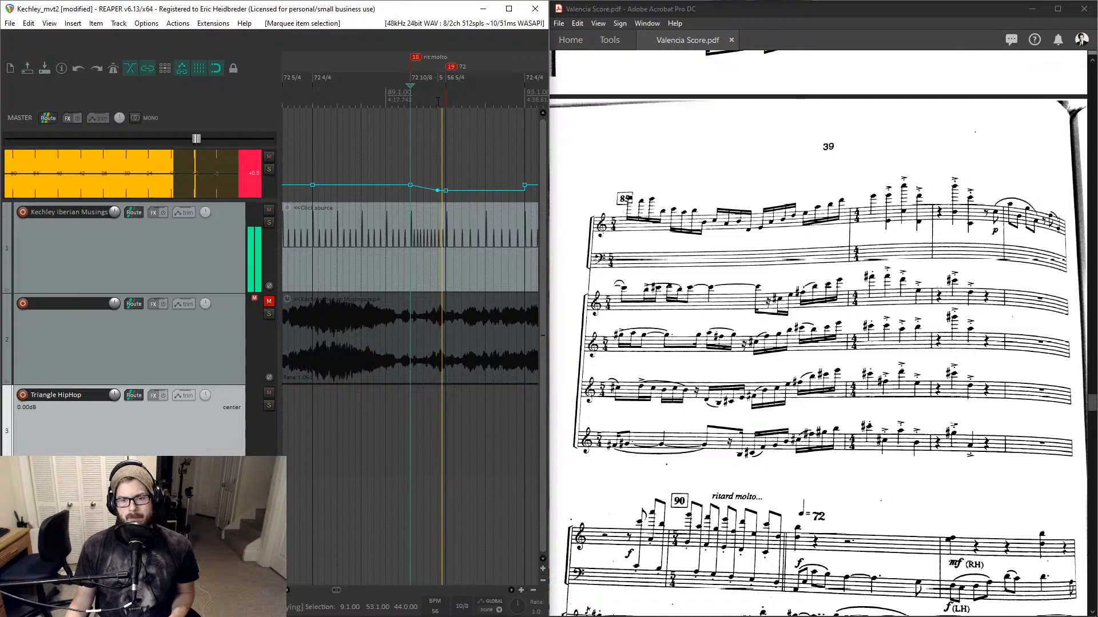
pyautogui.press('space')
pyautogui.scroll(-5, 683, 220)
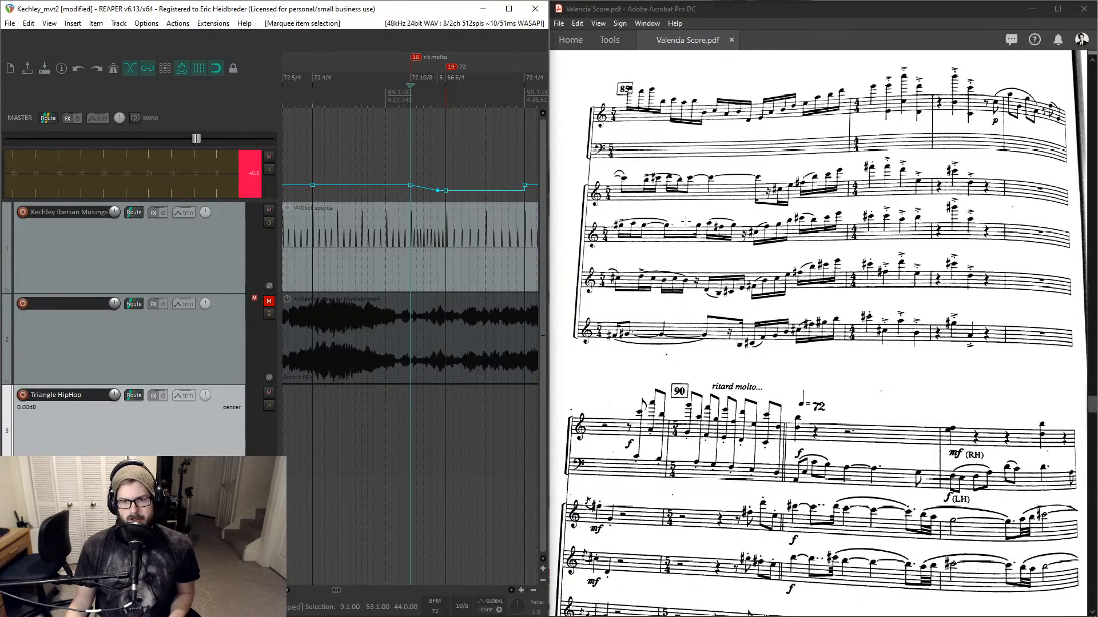
pyautogui.scroll(1, 686, 223)
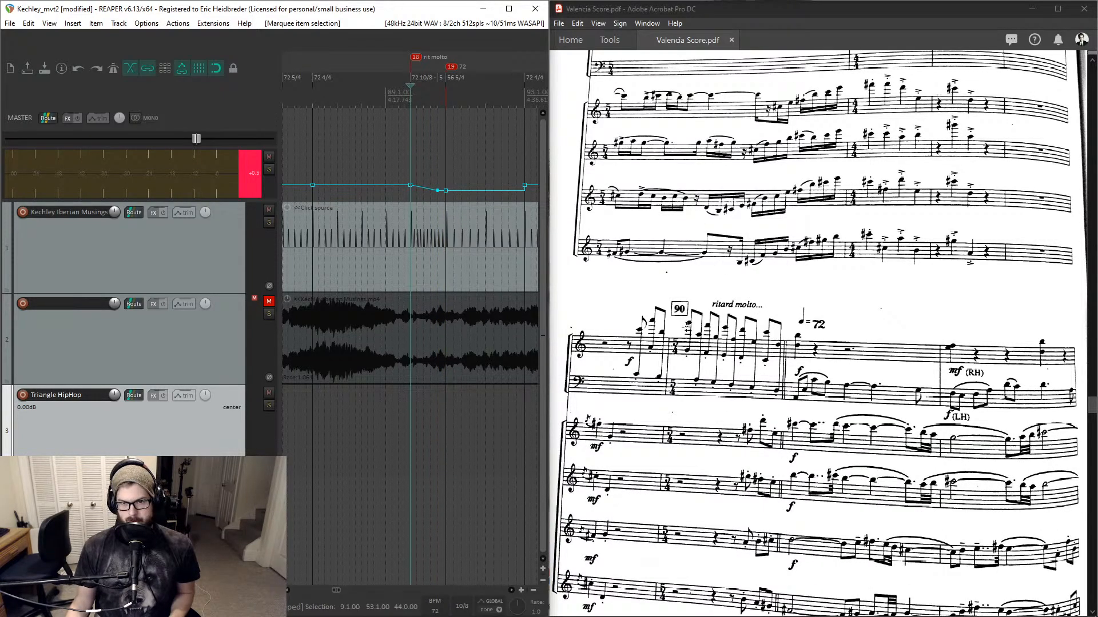
# - Highlight the ritard molto passage in the score and play back from bar 91 to compare the click with it
pyautogui.moveTo(643, 289); pyautogui.dragTo(862, 455)
pyautogui.click(410, 98)
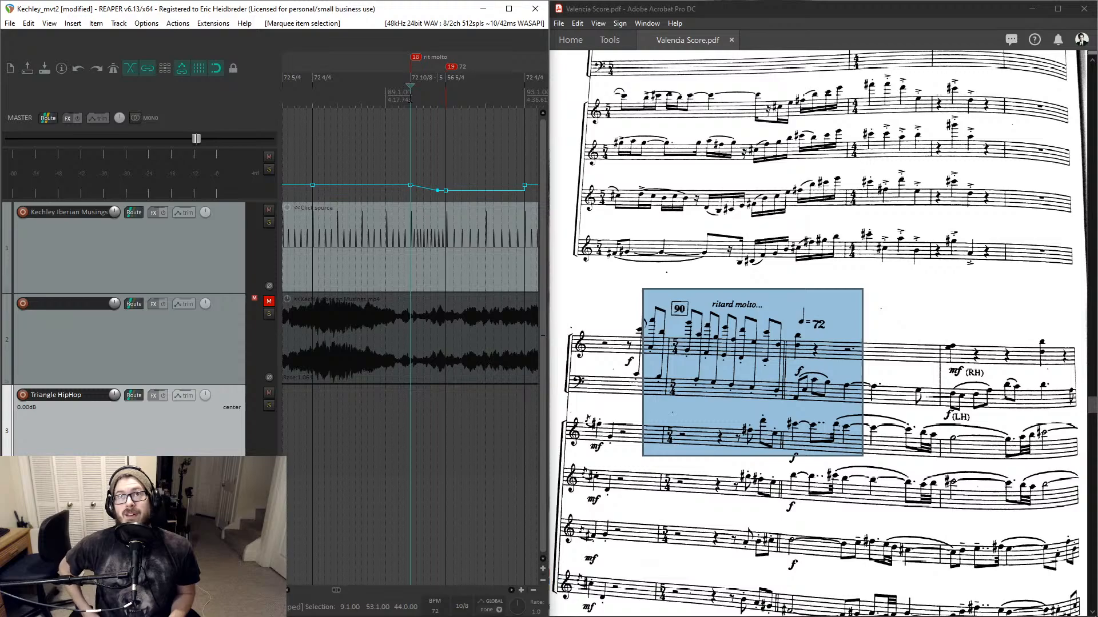
pyautogui.press('space')
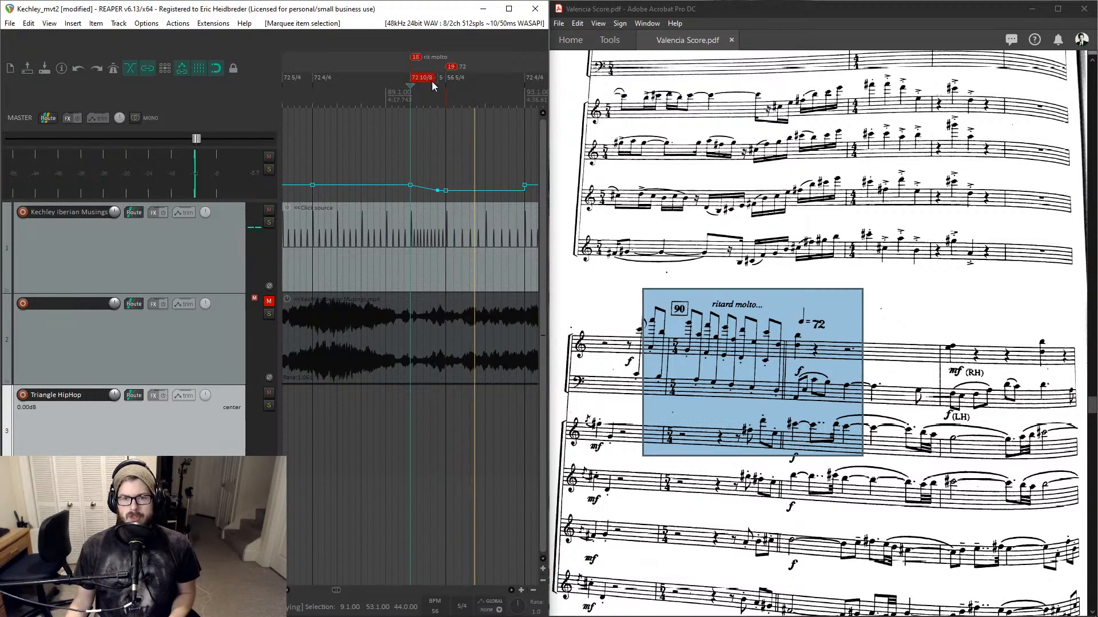
pyautogui.press('space')
pyautogui.click(439, 102)
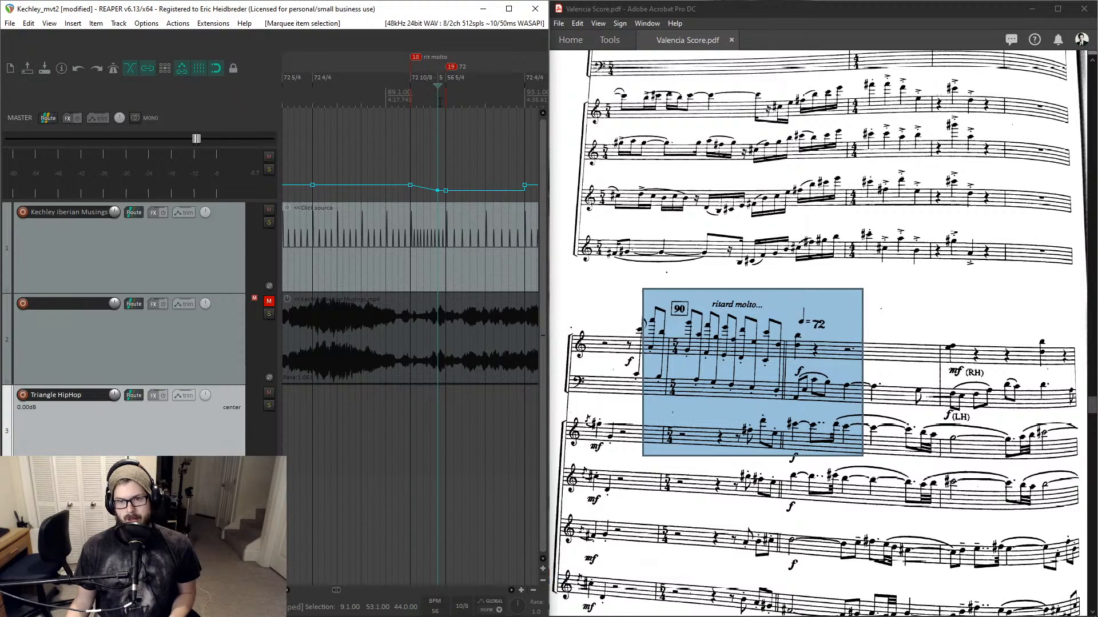
pyautogui.press('space')
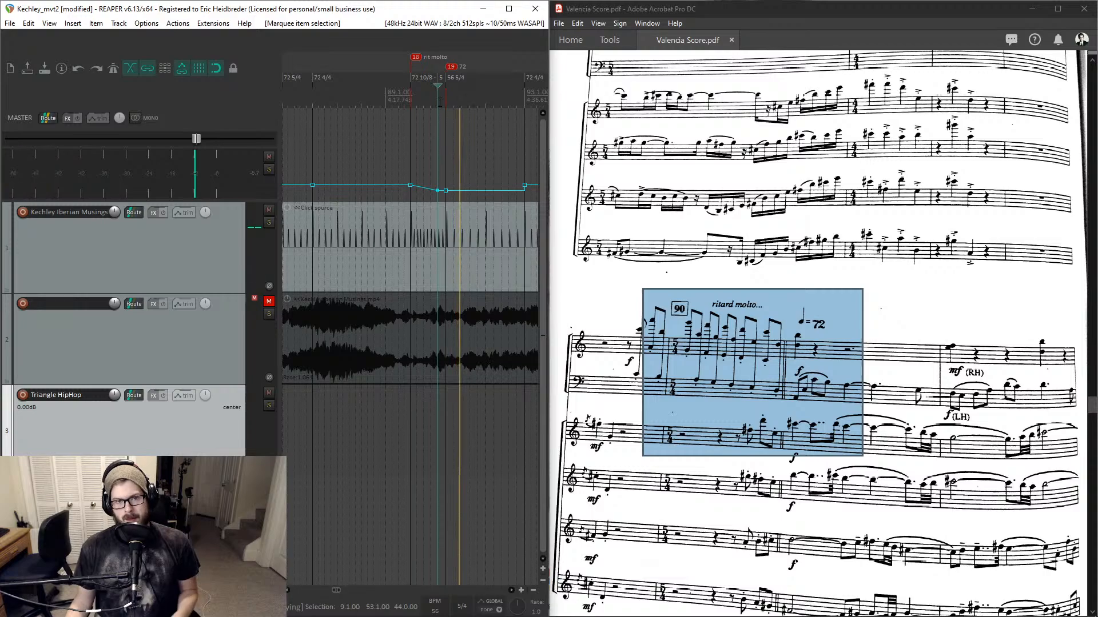
pyautogui.press('space')
# - Change the time signature of the 56 BPM marker at bar 91 to 10/8
pyautogui.scroll(4, 446, 99)
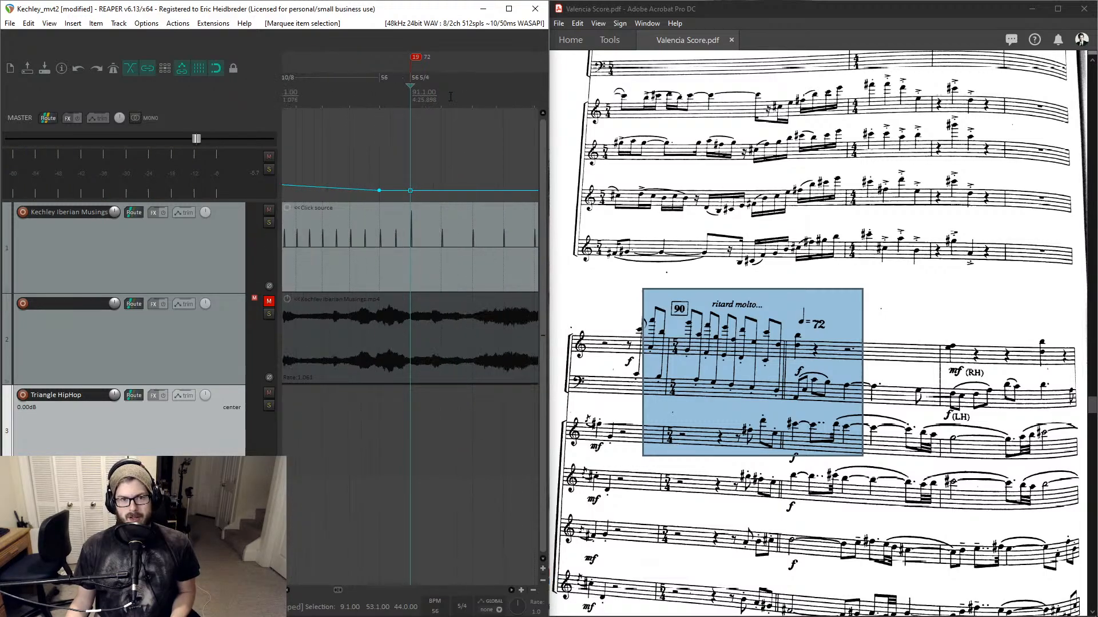
pyautogui.scroll(-5, 418, 101)
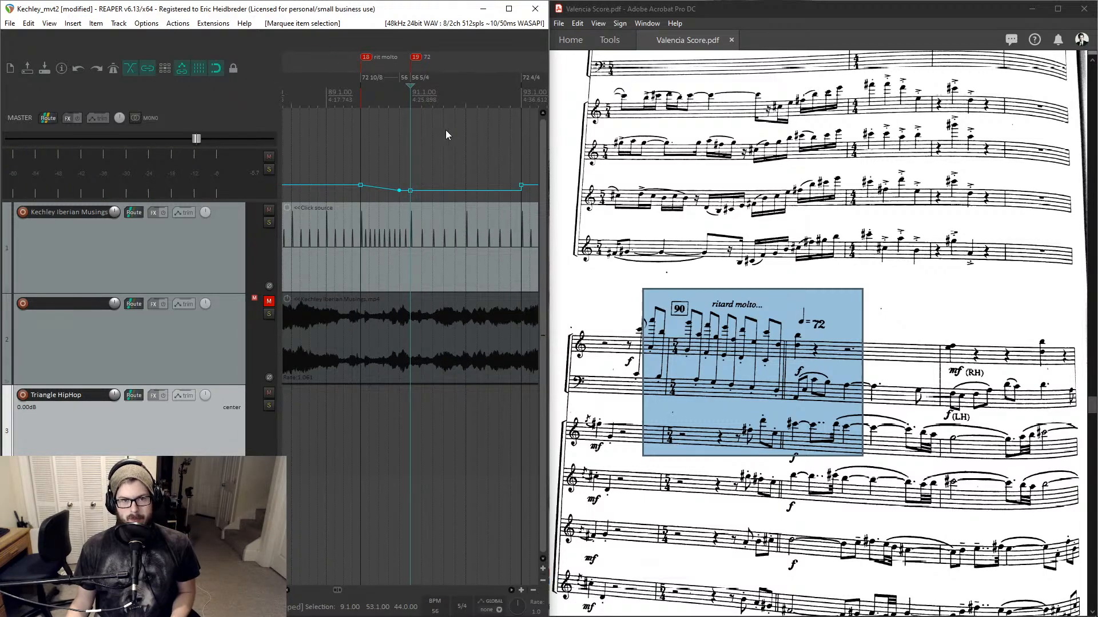
pyautogui.doubleClick(419, 83)
pyautogui.press('Tab')
pyautogui.write('10')
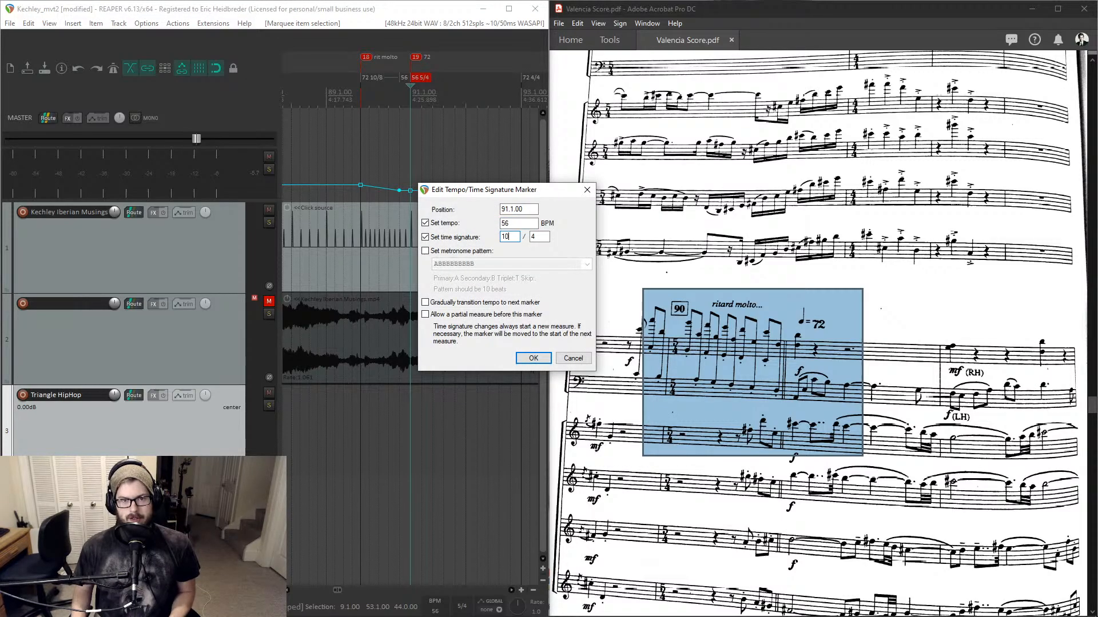
pyautogui.press('Tab')
pyautogui.write('8')
pyautogui.press('Return')
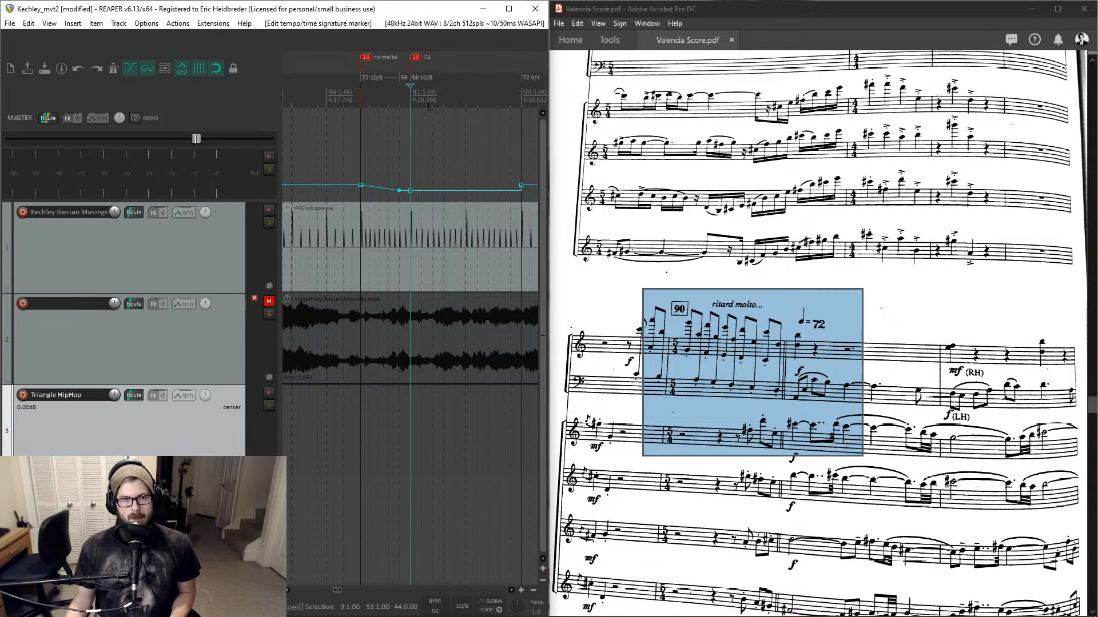
# - Insert a 56 BPM tempo marker at bar 92 with a 5/4 time signature
pyautogui.click(468, 107)
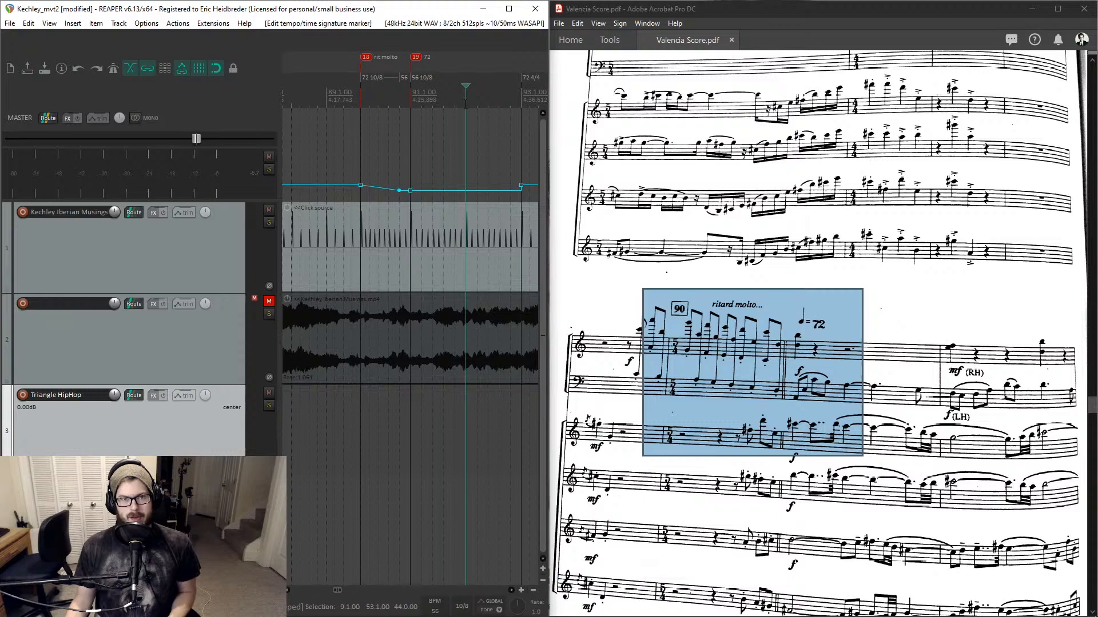
pyautogui.keyDown('shift'); pyautogui.click(465, 104); pyautogui.keyUp('shift')
pyautogui.press('Escape')
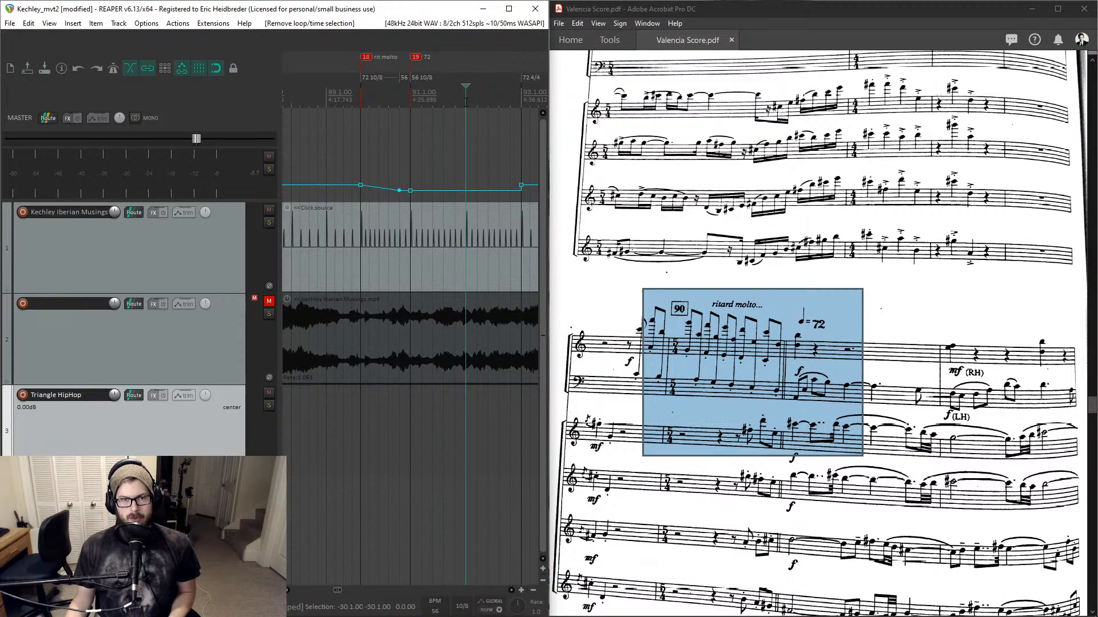
pyautogui.hotkey('shift', 'm')
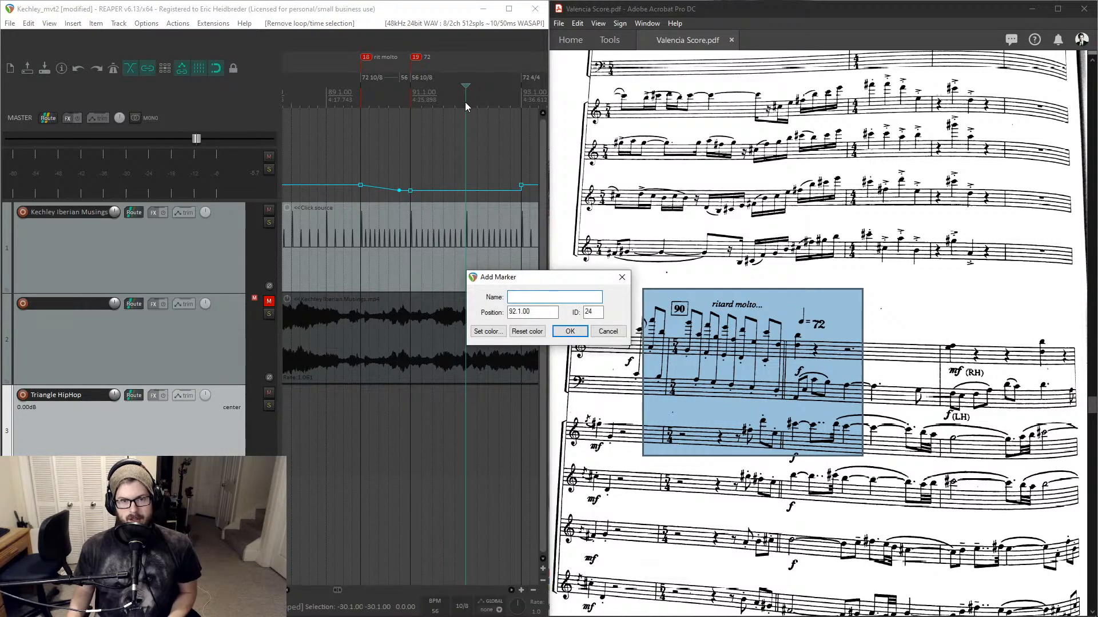
pyautogui.press('Escape')
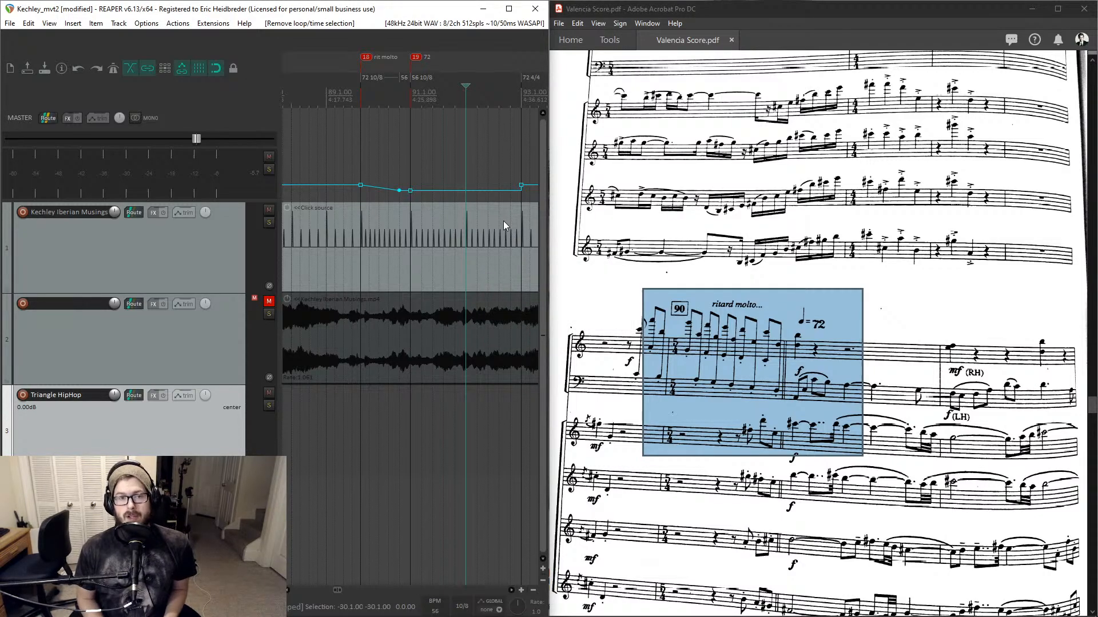
pyautogui.hotkey('shift', 'c')
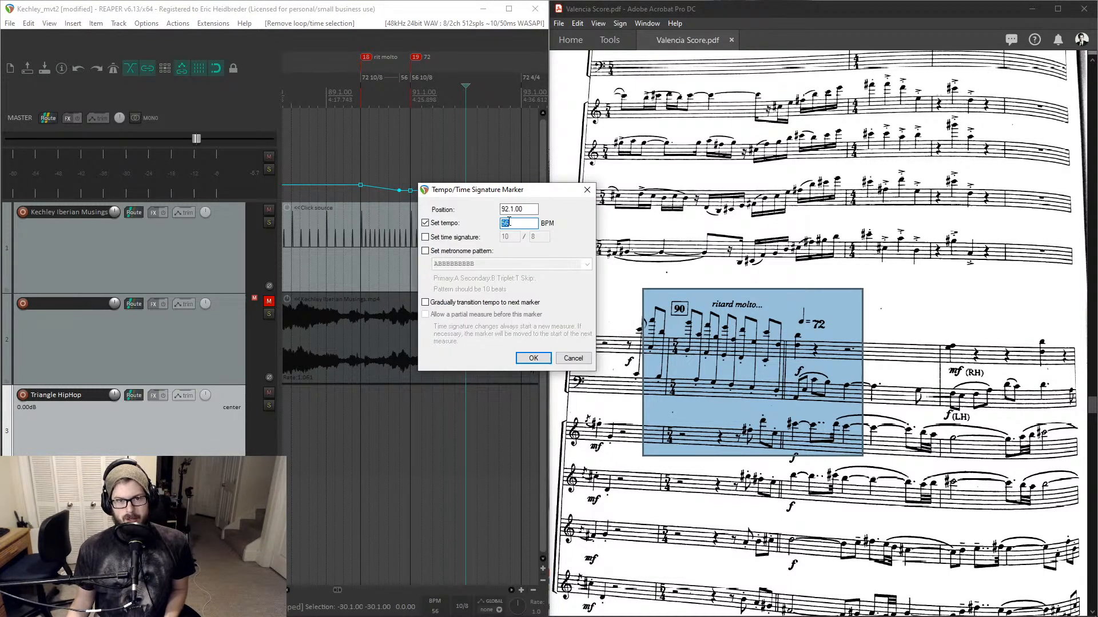
pyautogui.click(463, 241)
pyautogui.press('Tab')
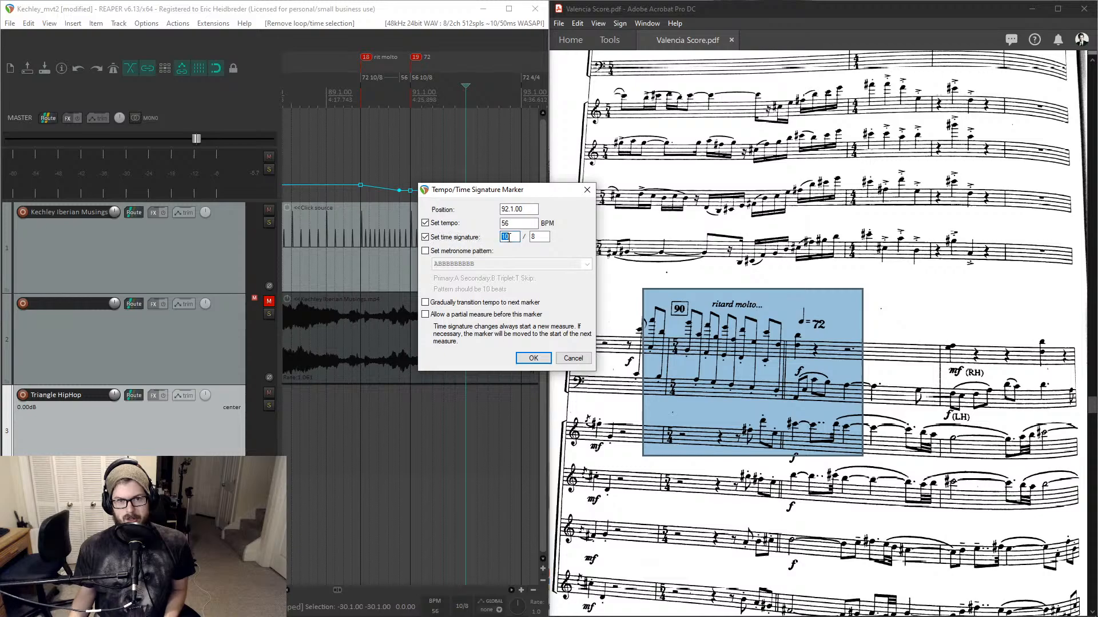
pyautogui.write('5')
pyautogui.press('Return')
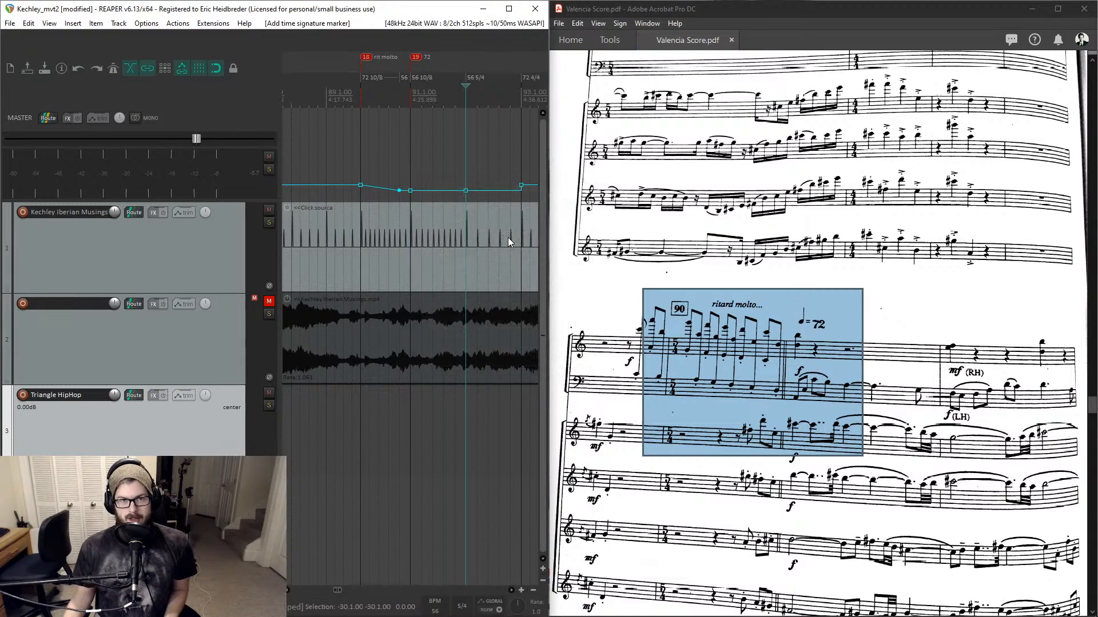
# - Play back from bar 90 through bar 91 to check the click against the score
pyautogui.click(411, 99)
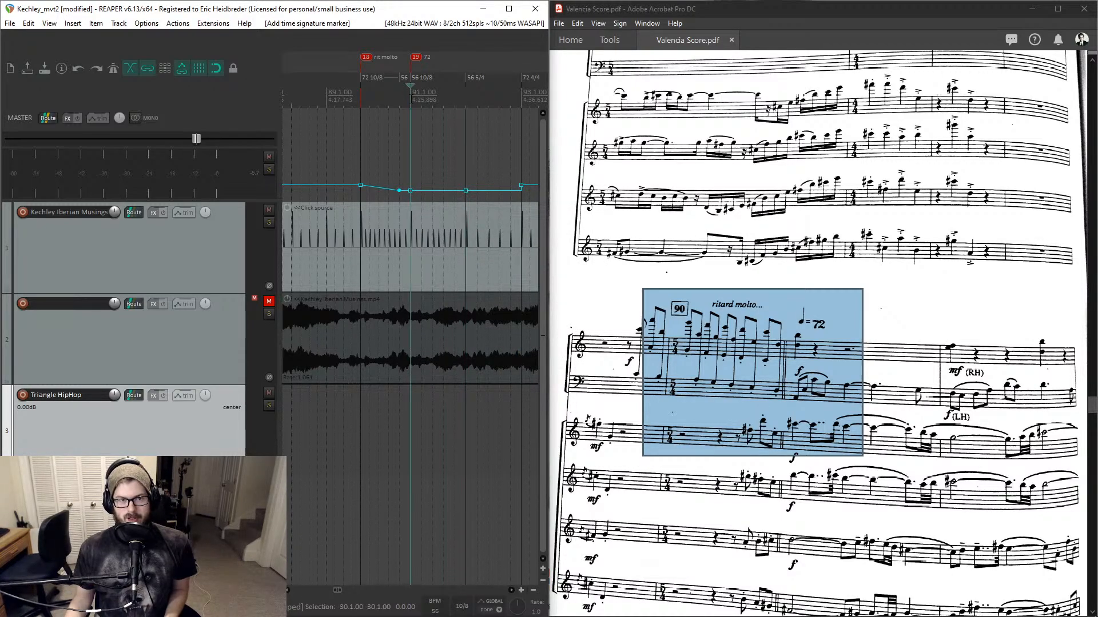
pyautogui.click(360, 100)
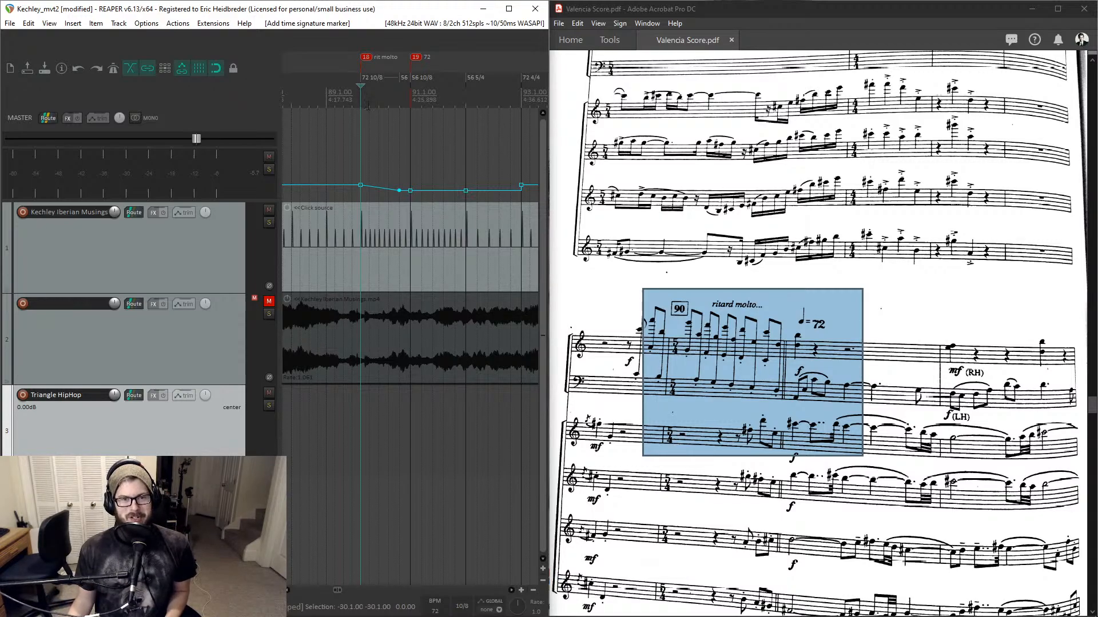
pyautogui.click(410, 82)
pyautogui.press('space')
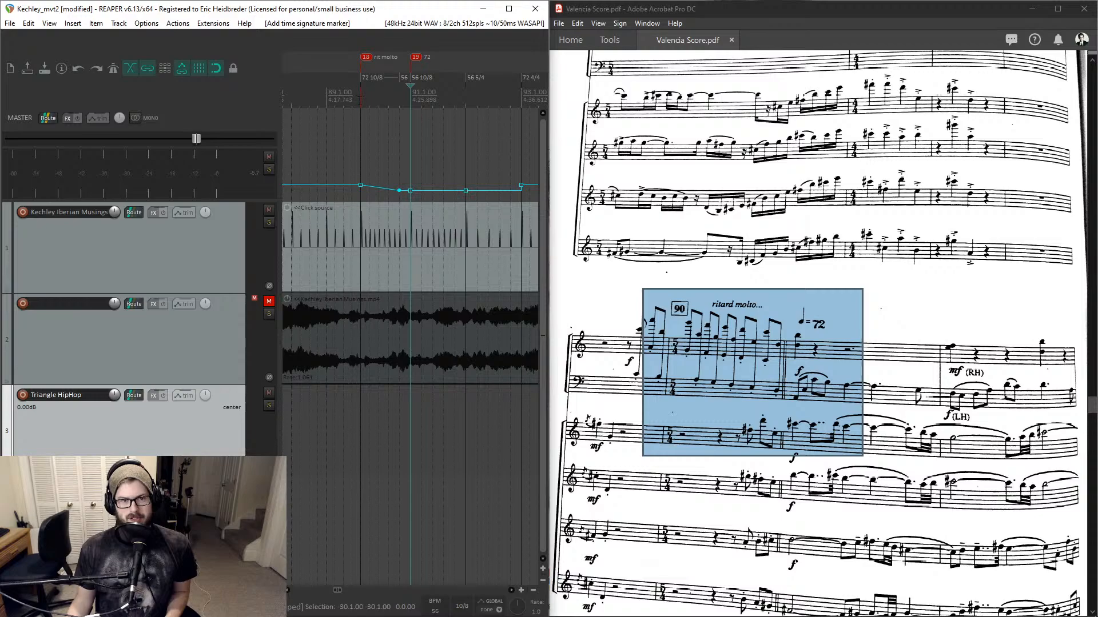
pyautogui.click(360, 101)
pyautogui.press('space')
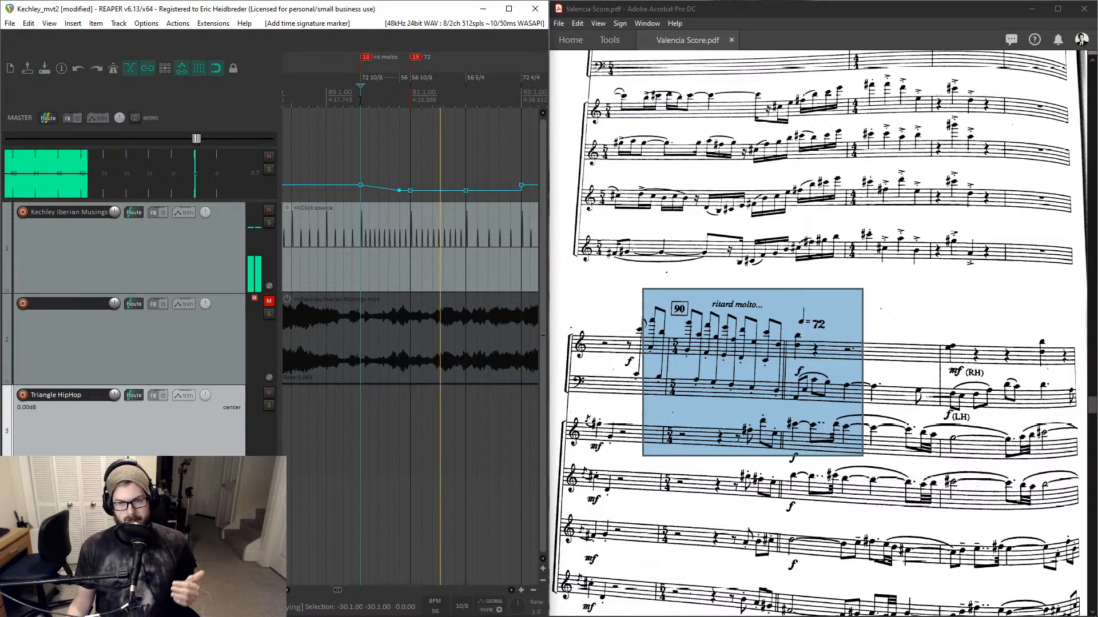
pyautogui.press('space')
pyautogui.click(409, 97)
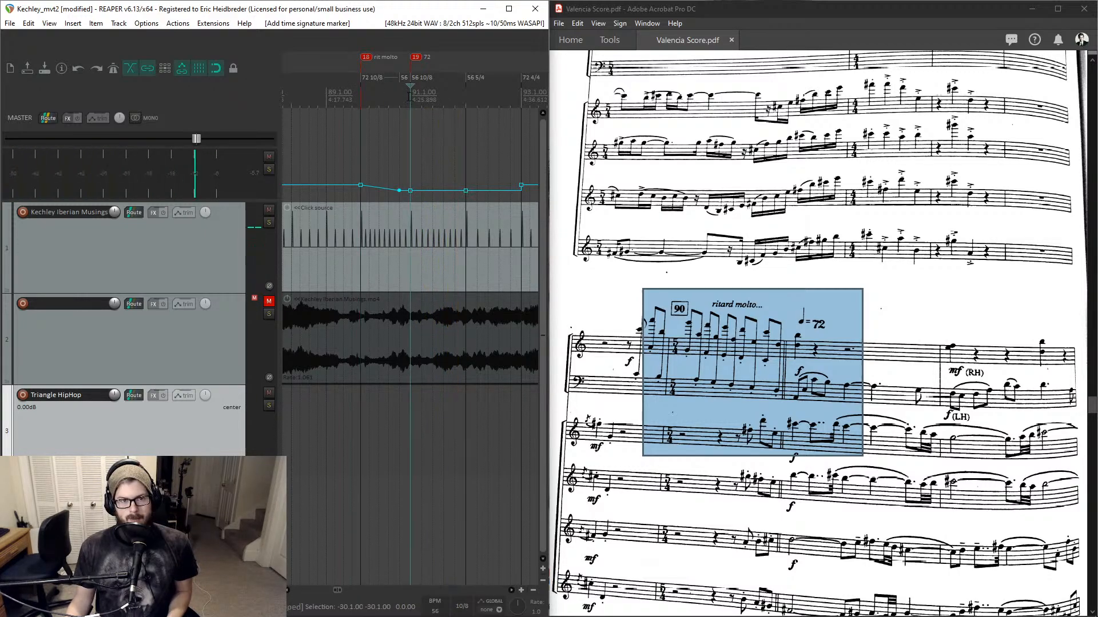
pyautogui.click(399, 97)
pyautogui.press('space')
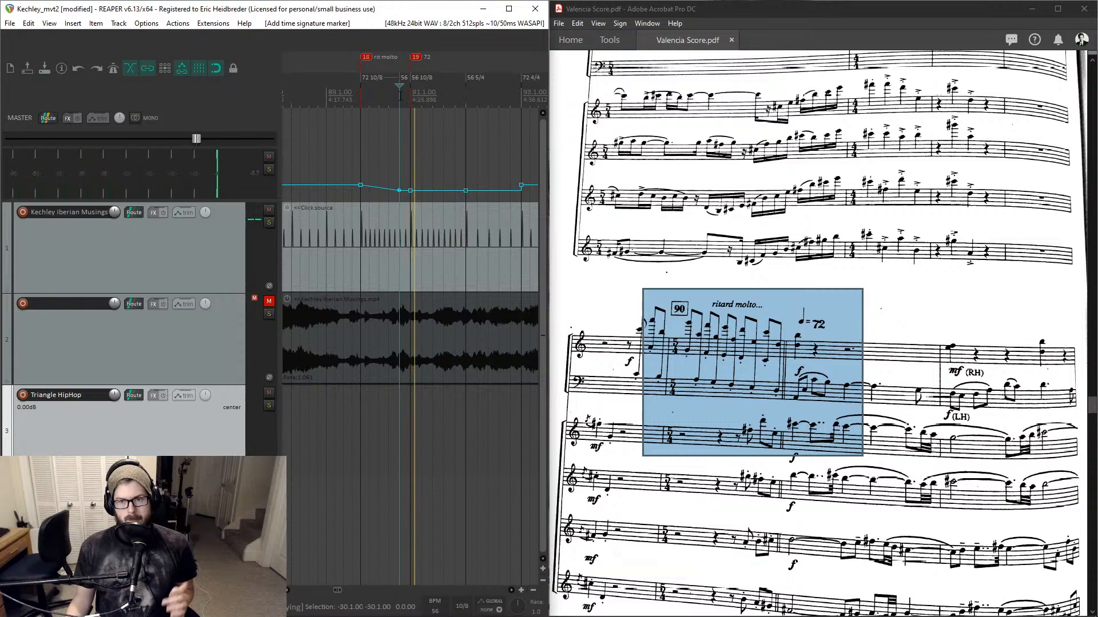
pyautogui.press('space')
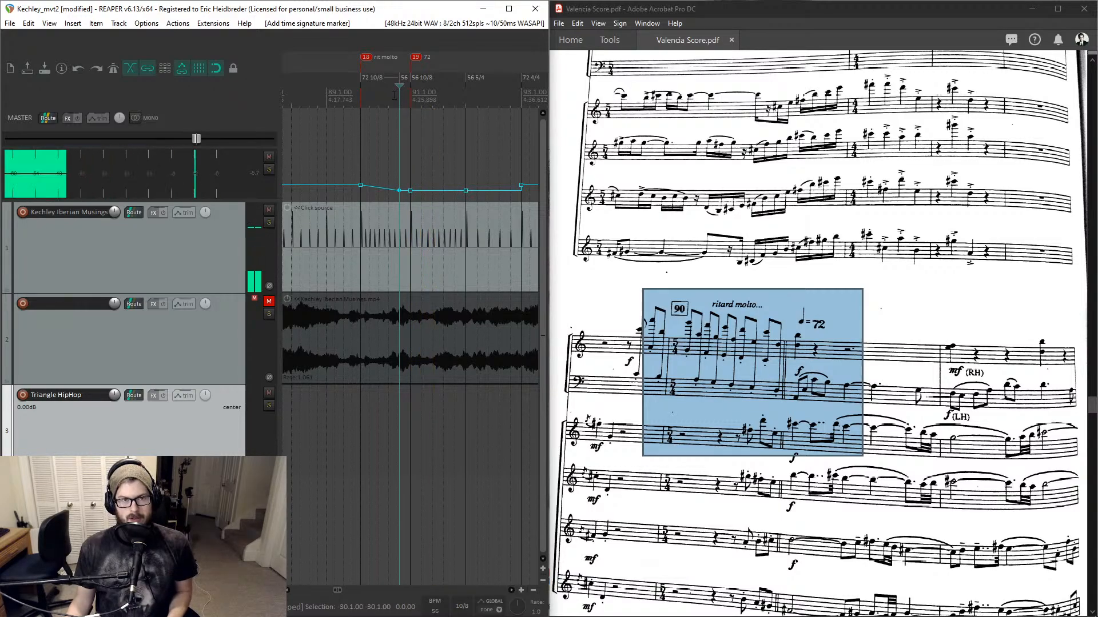
# - Set the tempo of the markers at bars 91 and 92 to 72 BPM
pyautogui.doubleClick(415, 82)
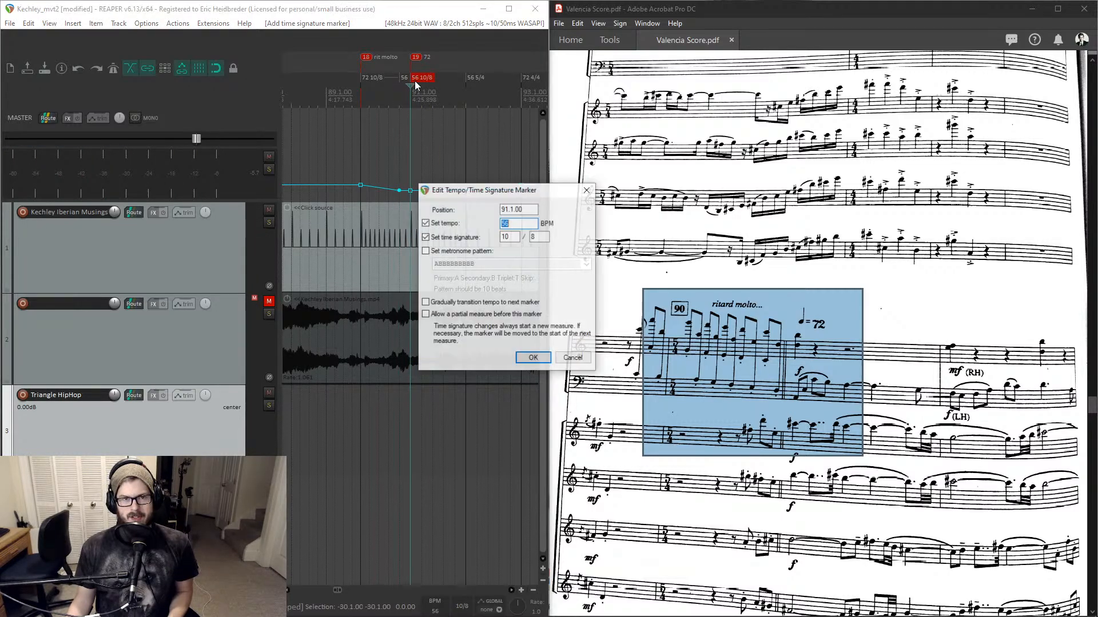
pyautogui.write('7')
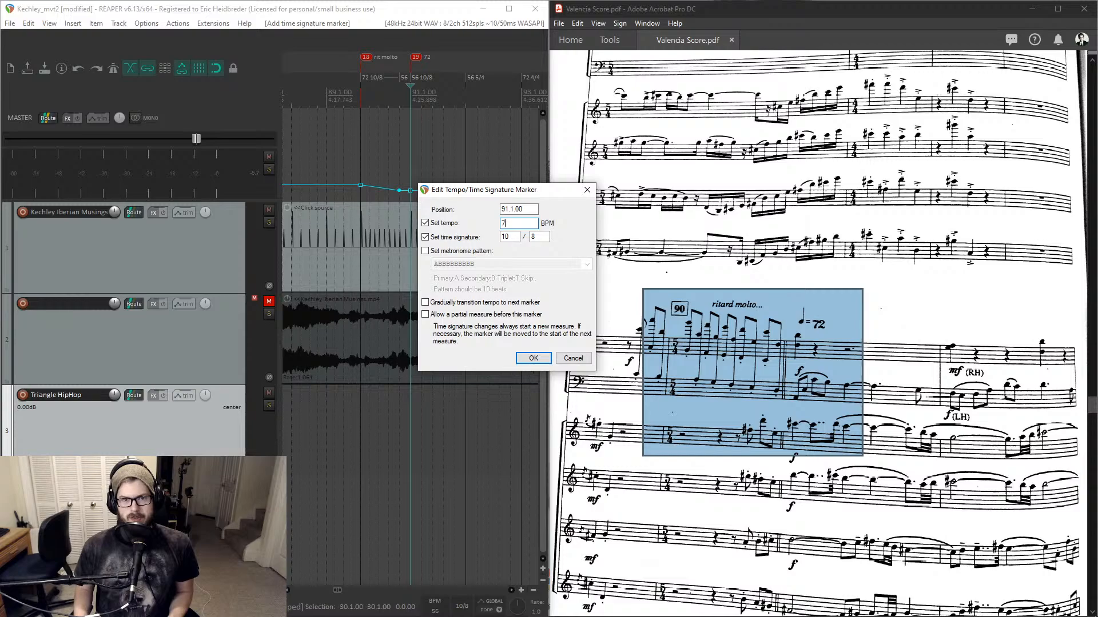
pyautogui.write('2')
pyautogui.press('Return')
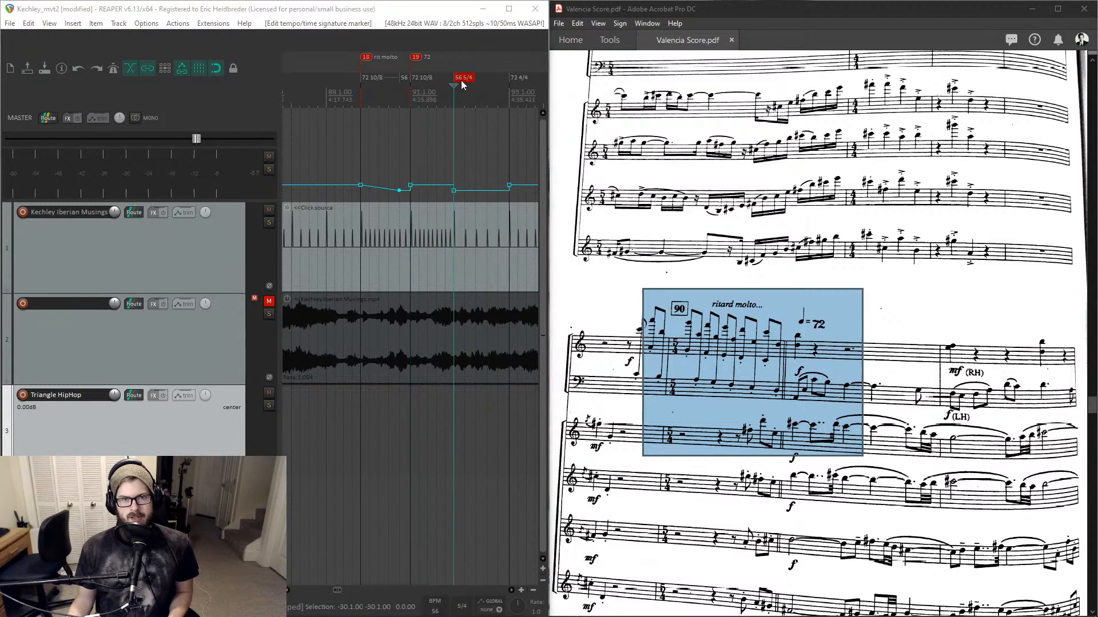
pyautogui.doubleClick(462, 83)
pyautogui.press('Return')
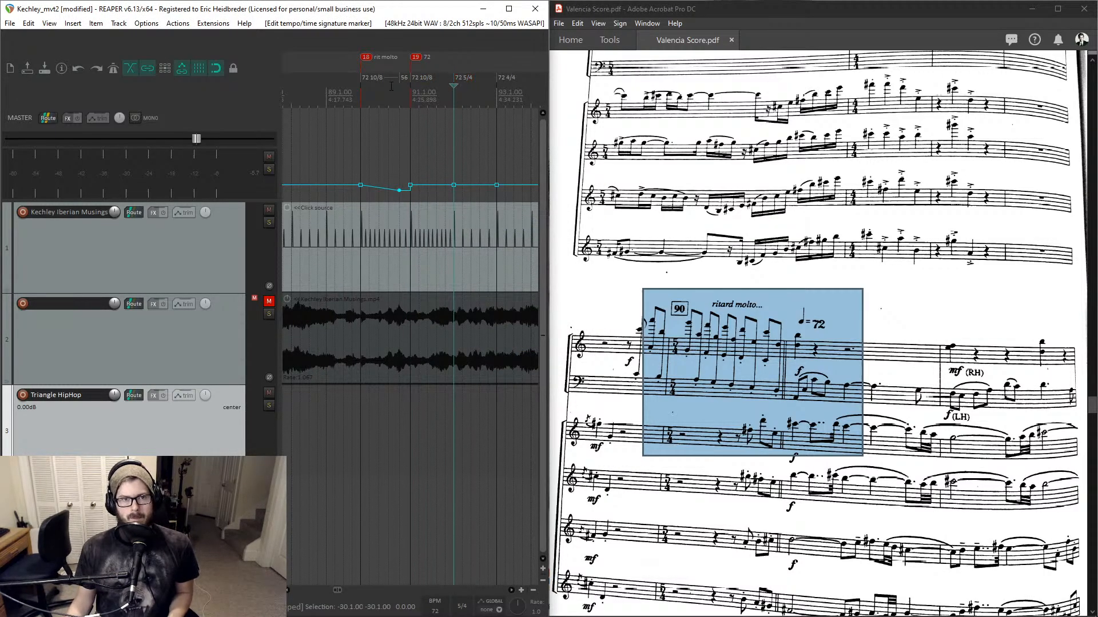
# - Play back from bar 90 to hear the click at the new 72 BPM tempo
pyautogui.click(398, 94)
pyautogui.press('space')
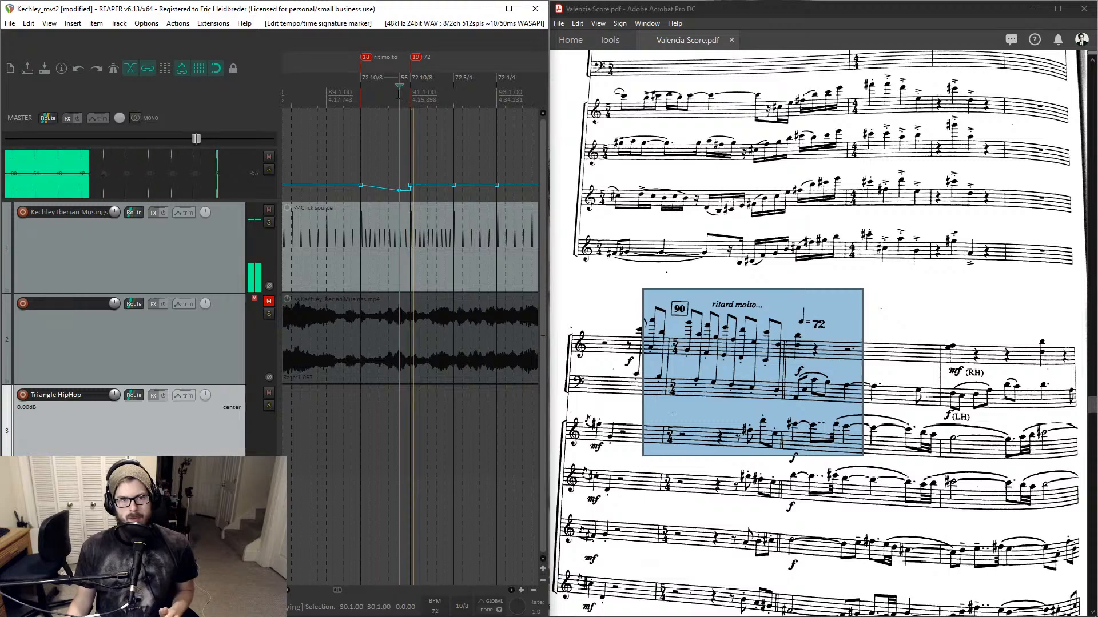
pyautogui.click(359, 98)
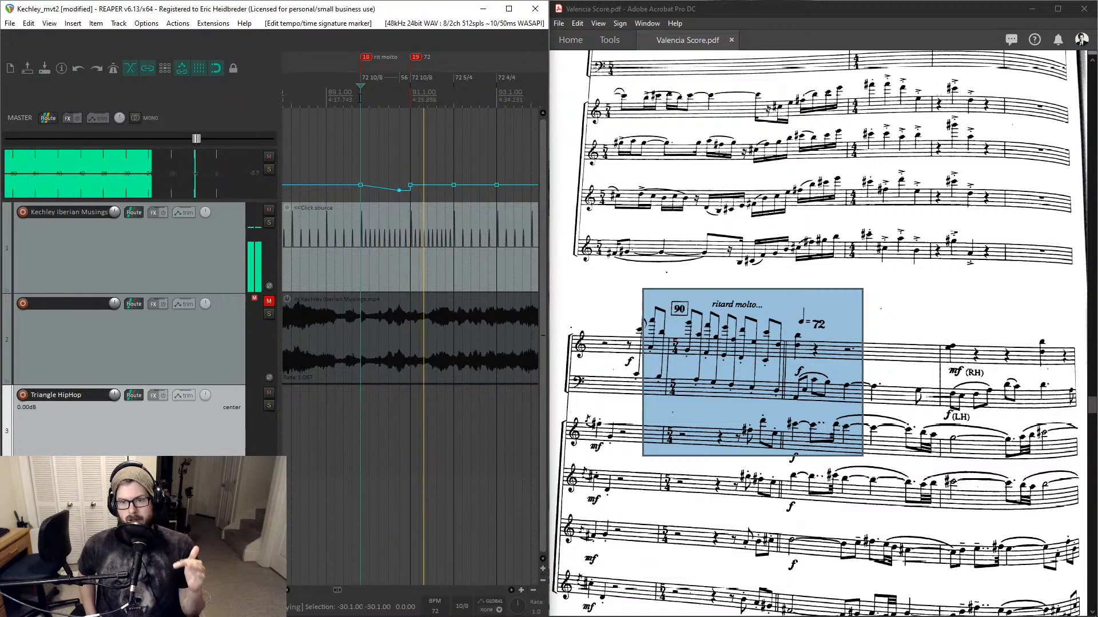
pyautogui.press('space')
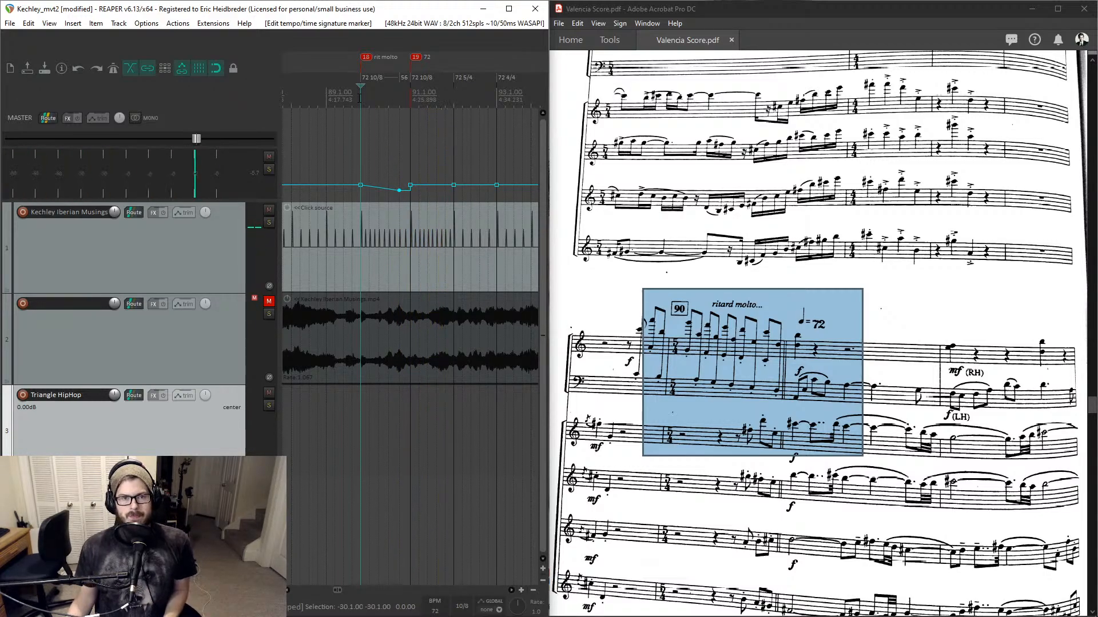
# - Advance the timeline and the score to the next passage around bar 95
pyautogui.click(455, 77)
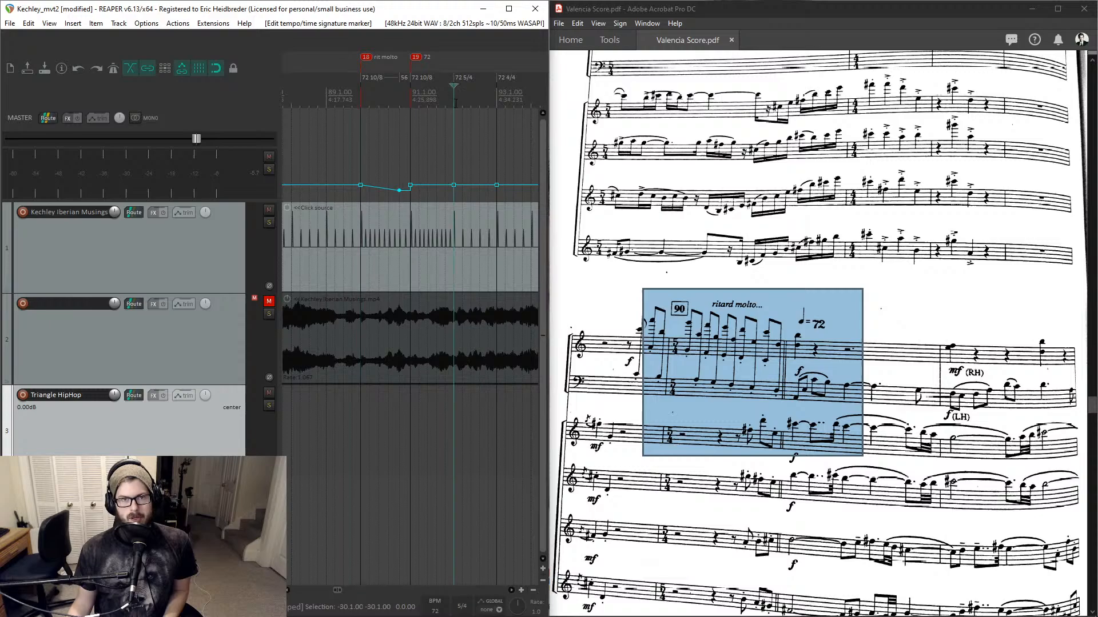
pyautogui.hscroll(3, 423, 79)
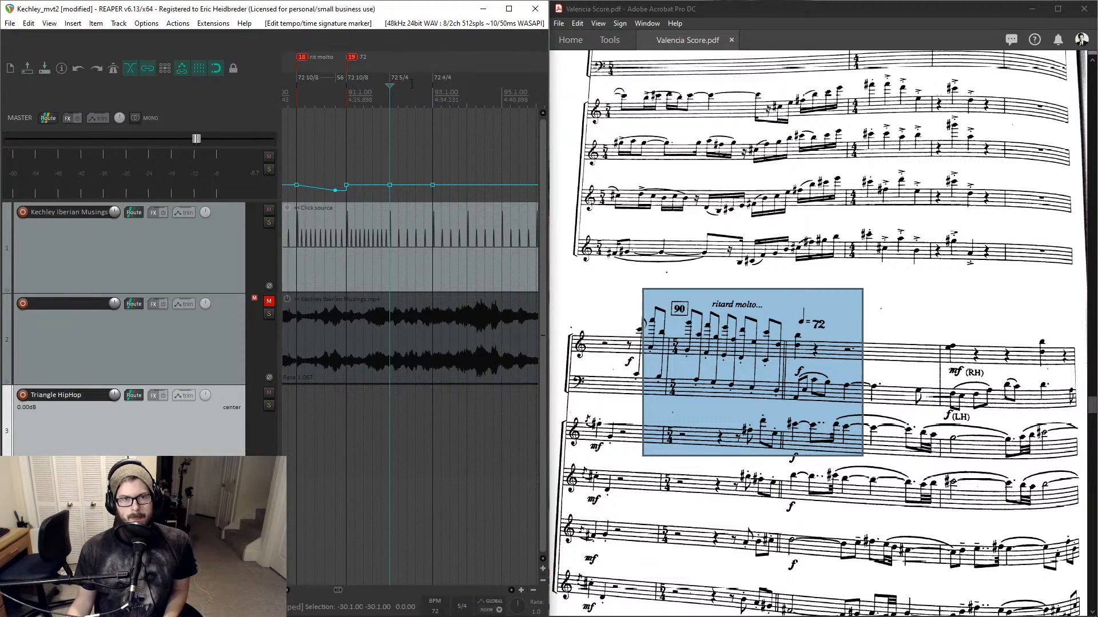
pyautogui.hscroll(2, 411, 84)
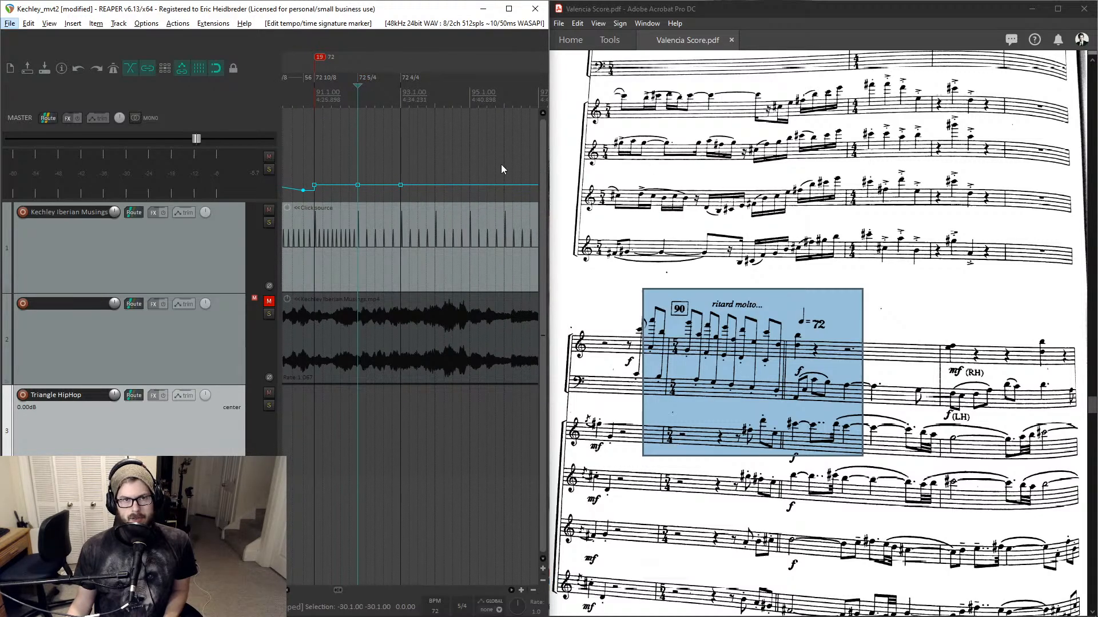
pyautogui.scroll(-3, 682, 200)
pyautogui.scroll(-3, 682, 200)
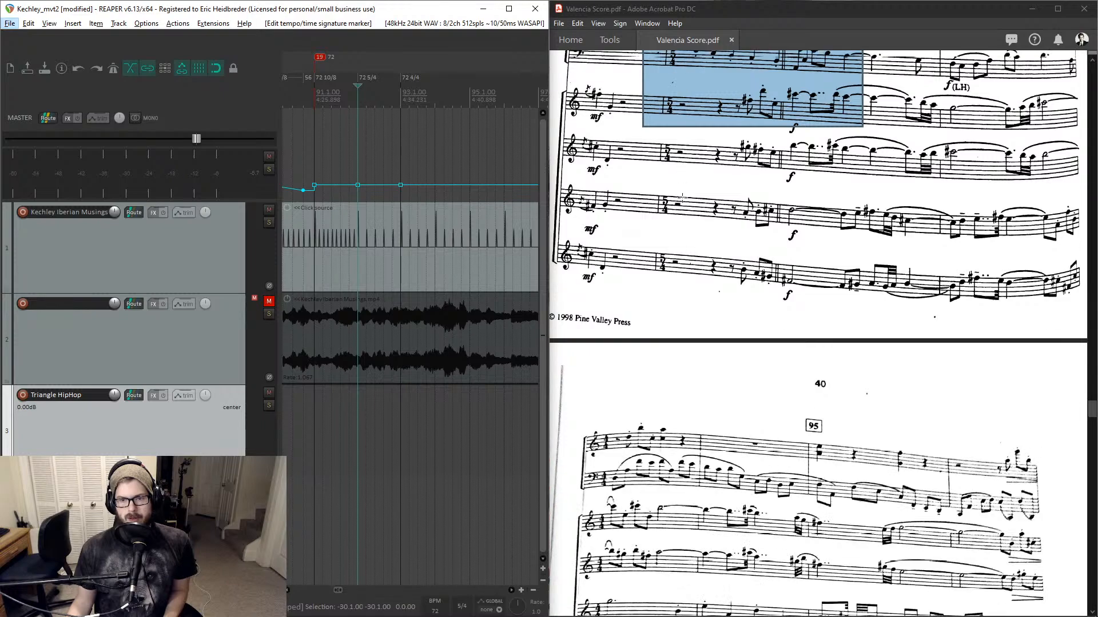
pyautogui.press('Escape')
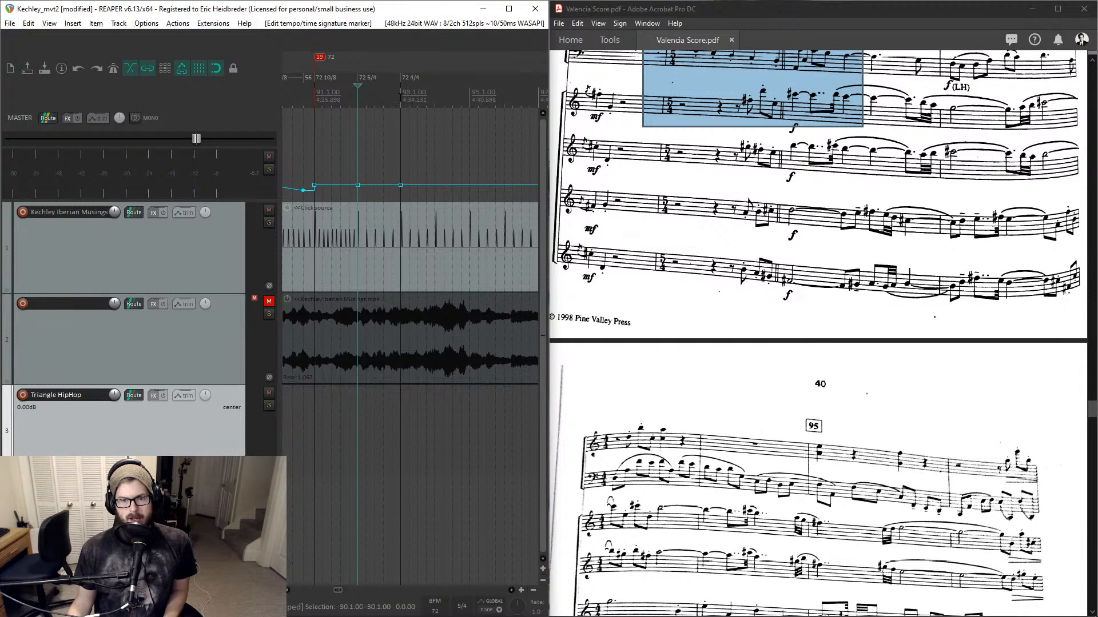
pyautogui.press('pagedown')
pyautogui.hscroll(3, 409, 108)
pyautogui.press('alt')
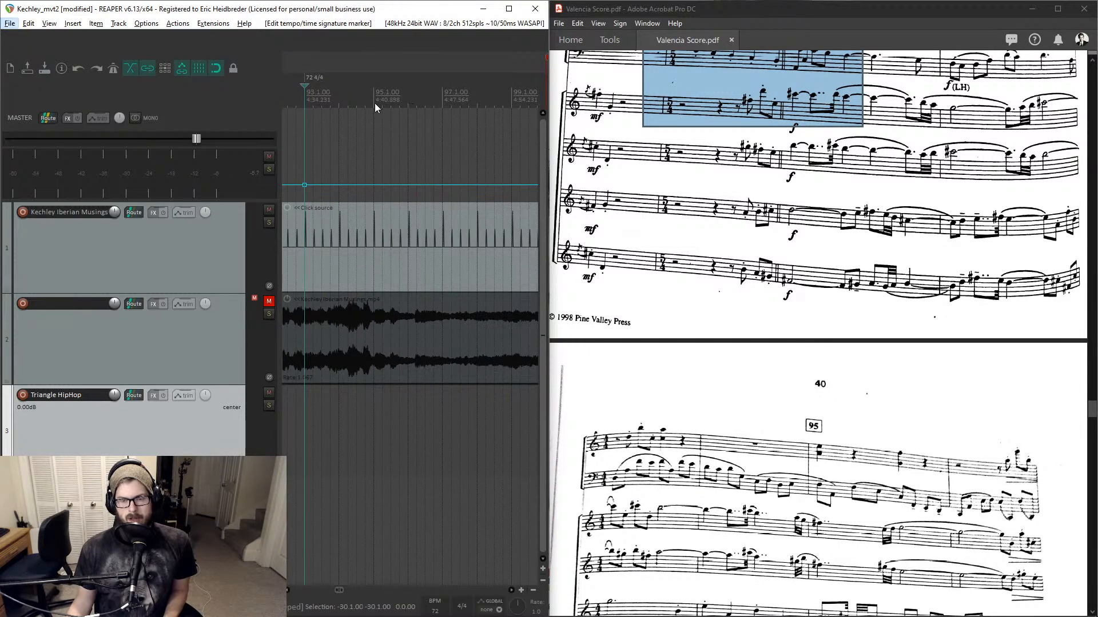
# - Insert a tempo marker at the start of bar 100 set to 66 BPM
pyautogui.press('Escape')
pyautogui.hscroll(3, 417, 115)
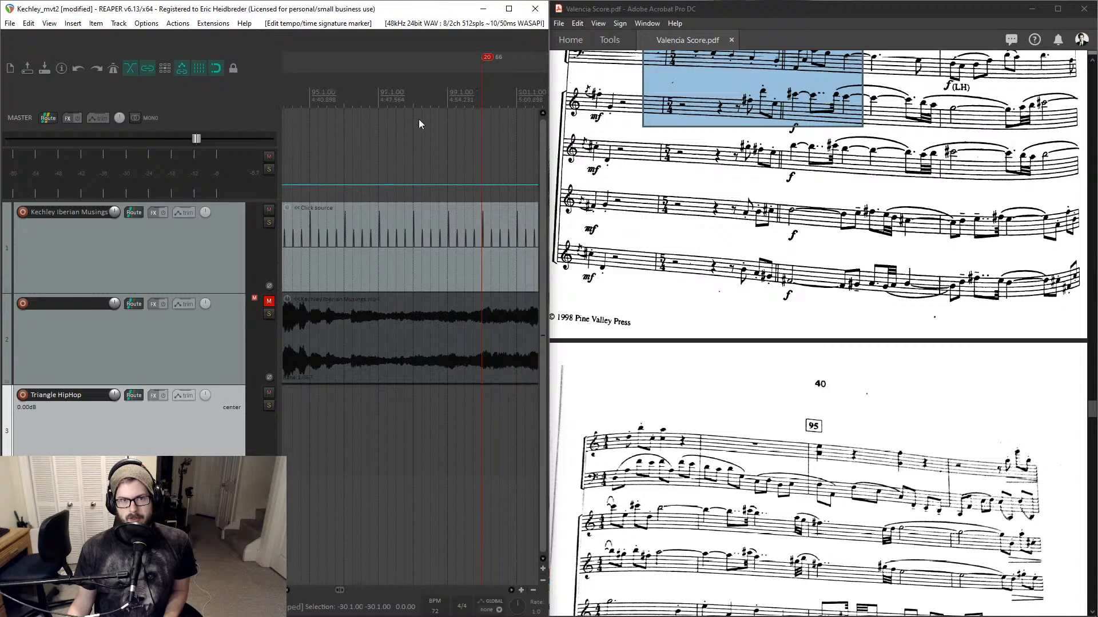
pyautogui.click(450, 98)
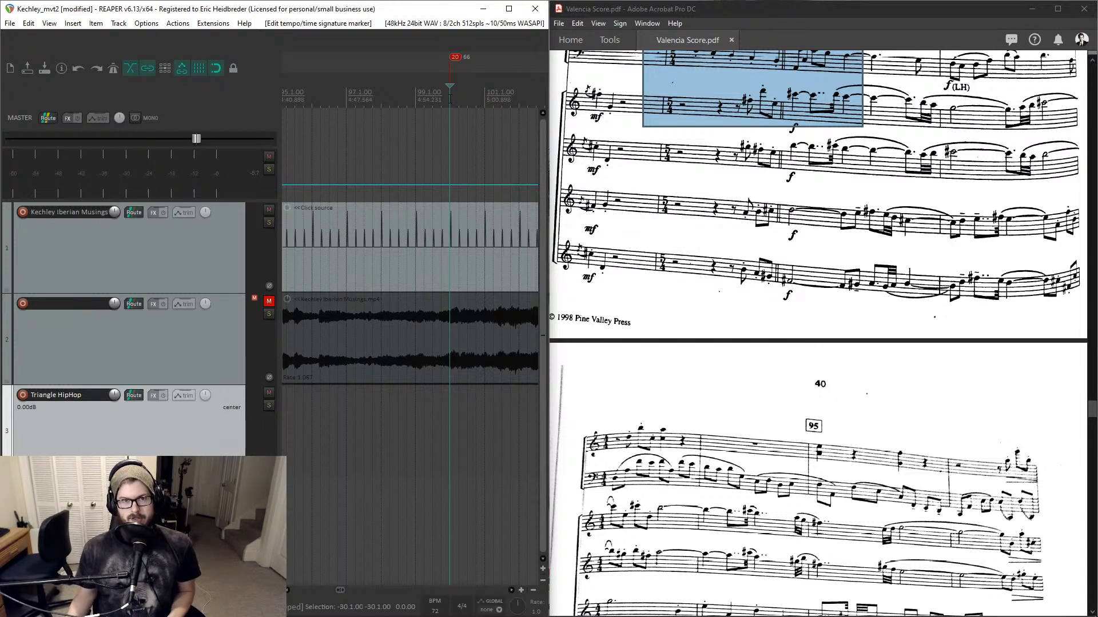
pyautogui.doubleClick(450, 100)
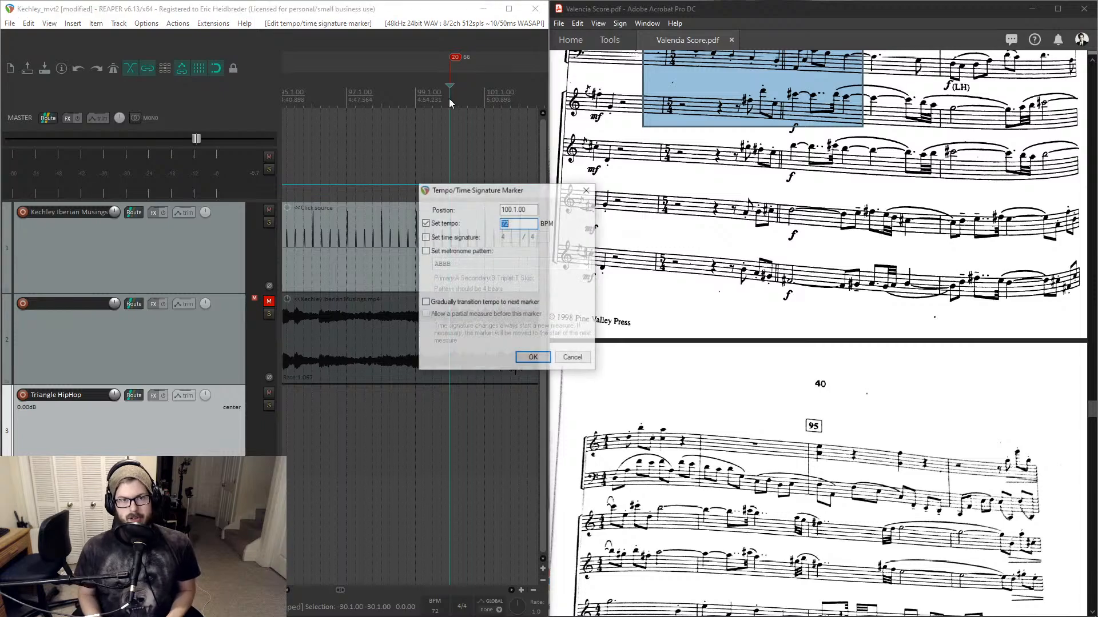
pyautogui.write('66')
pyautogui.press('Return')
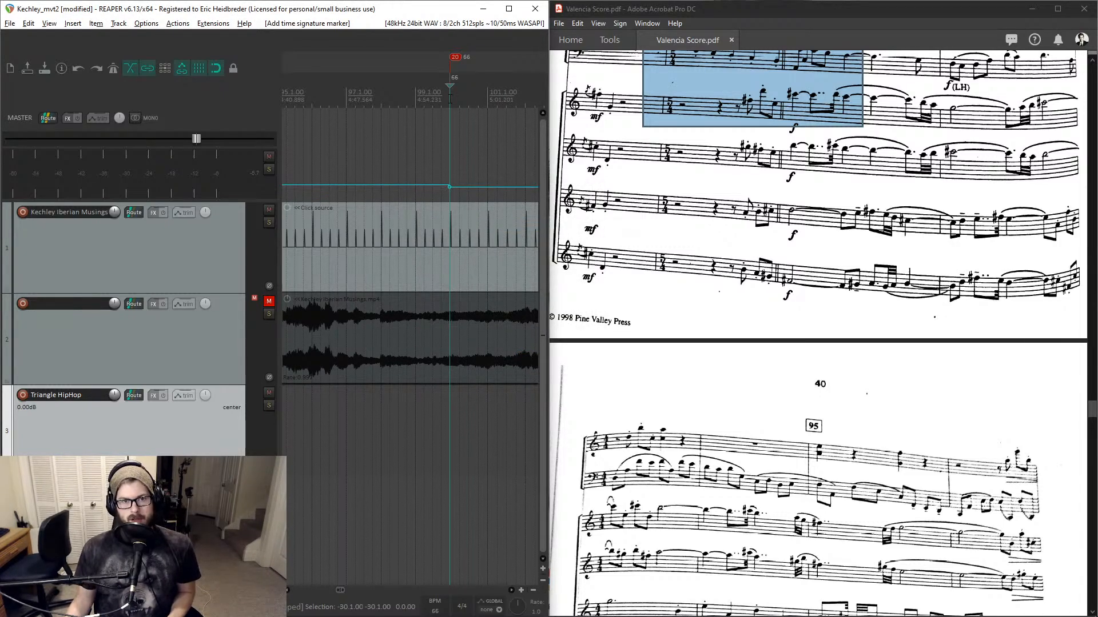
# - Insert a tempo marker at the start of bar 110 set to 72 BPM
pyautogui.hscroll(2, 450, 100)
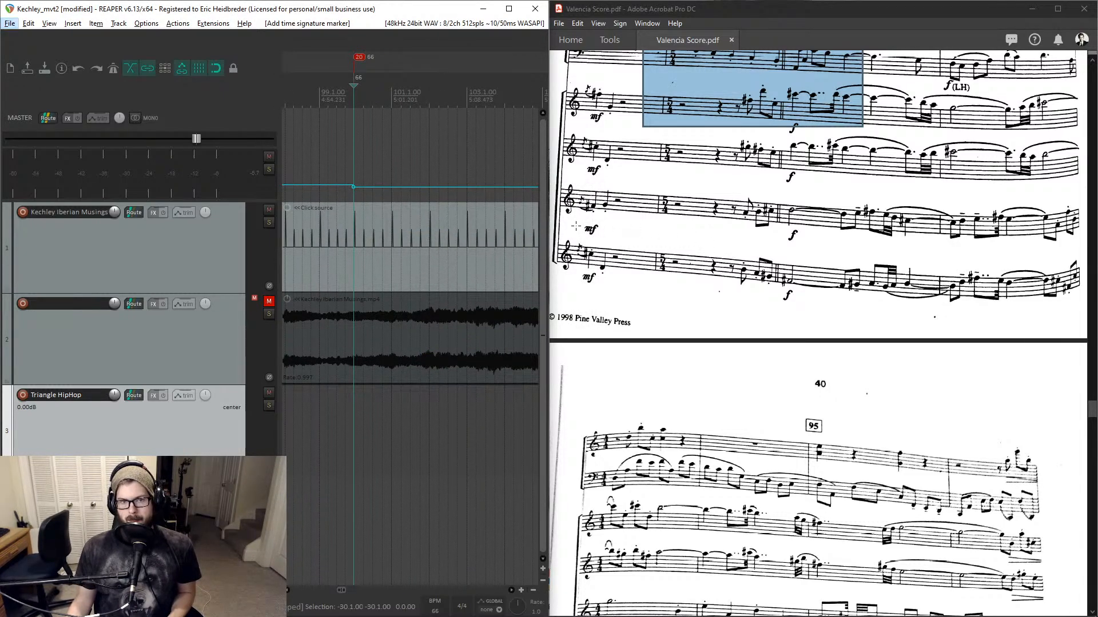
pyautogui.hscroll(1, 464, 157)
pyautogui.scroll(-8, 724, 314)
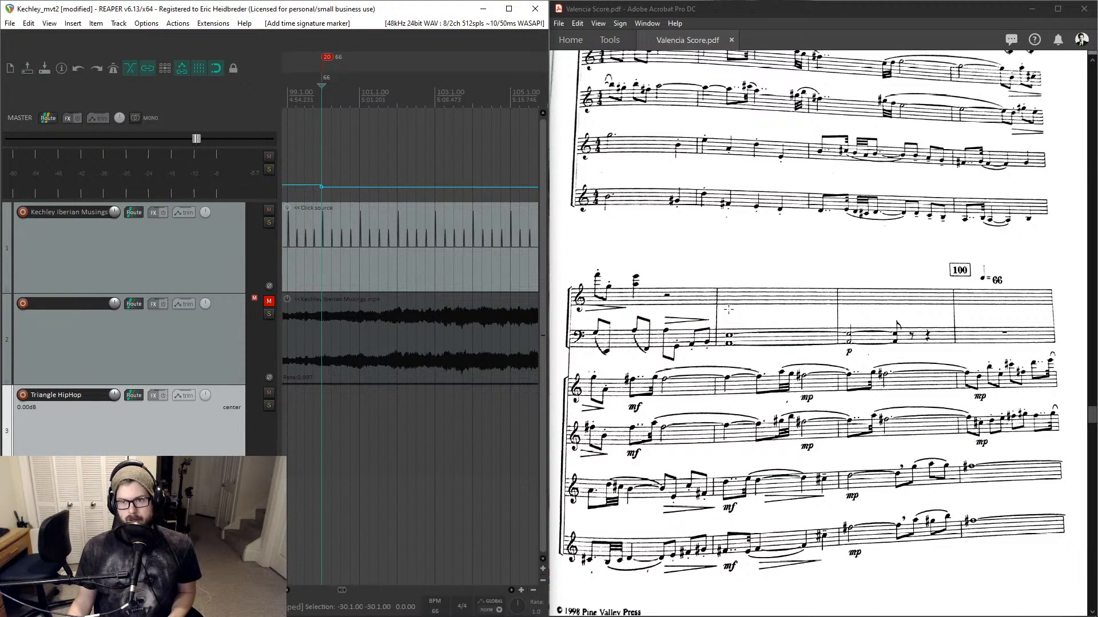
pyautogui.scroll(-8, 681, 282)
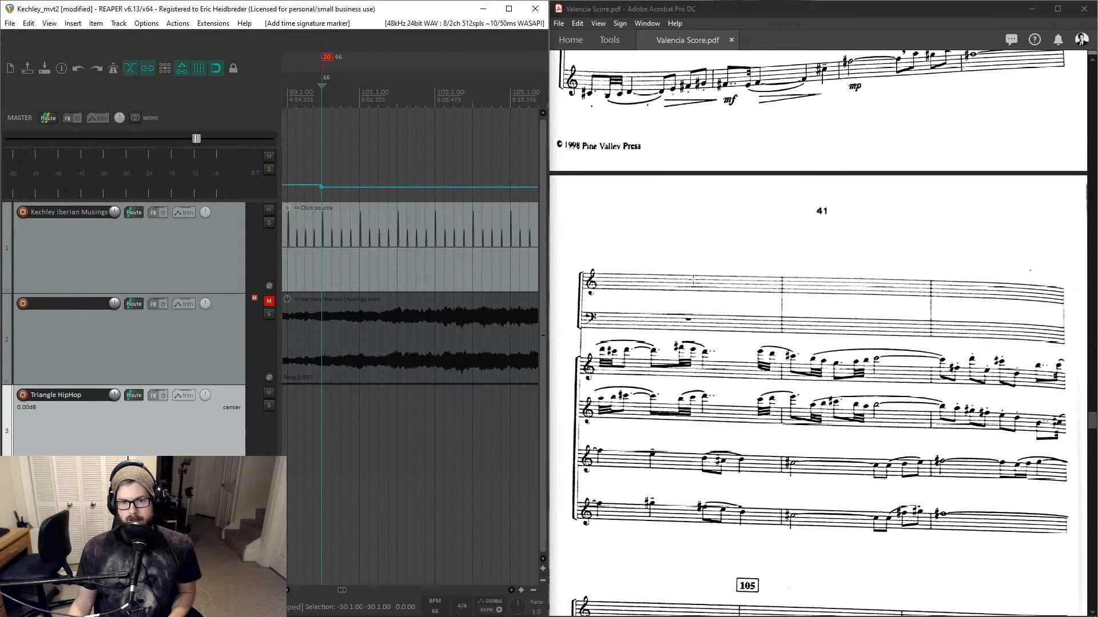
pyautogui.hscroll(5, 438, 201)
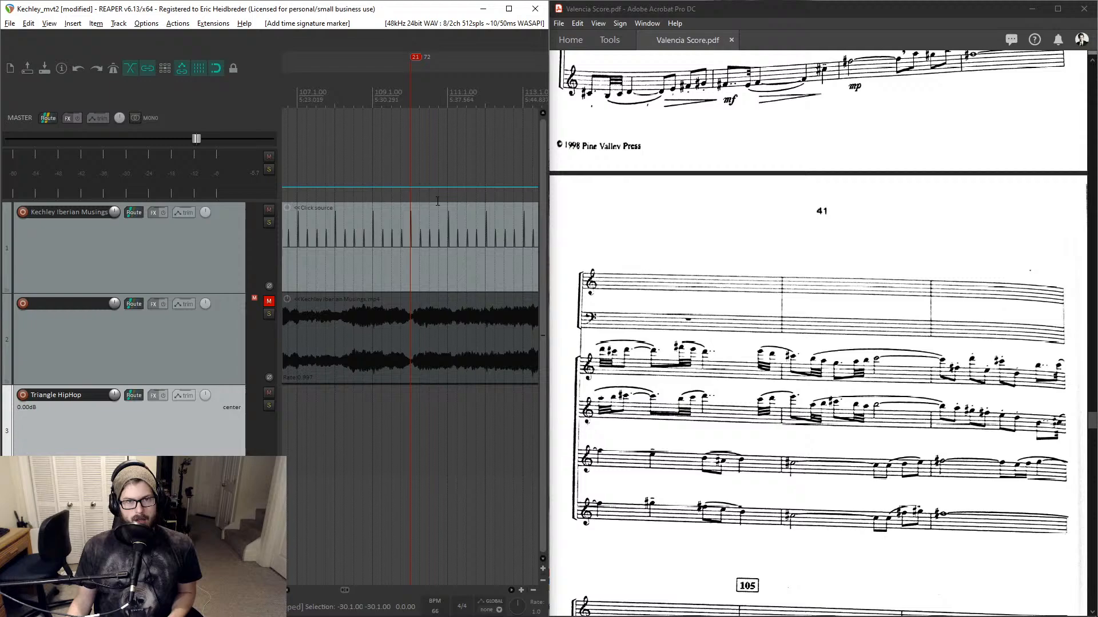
pyautogui.click(410, 97)
pyautogui.hotkey('shift', 'c')
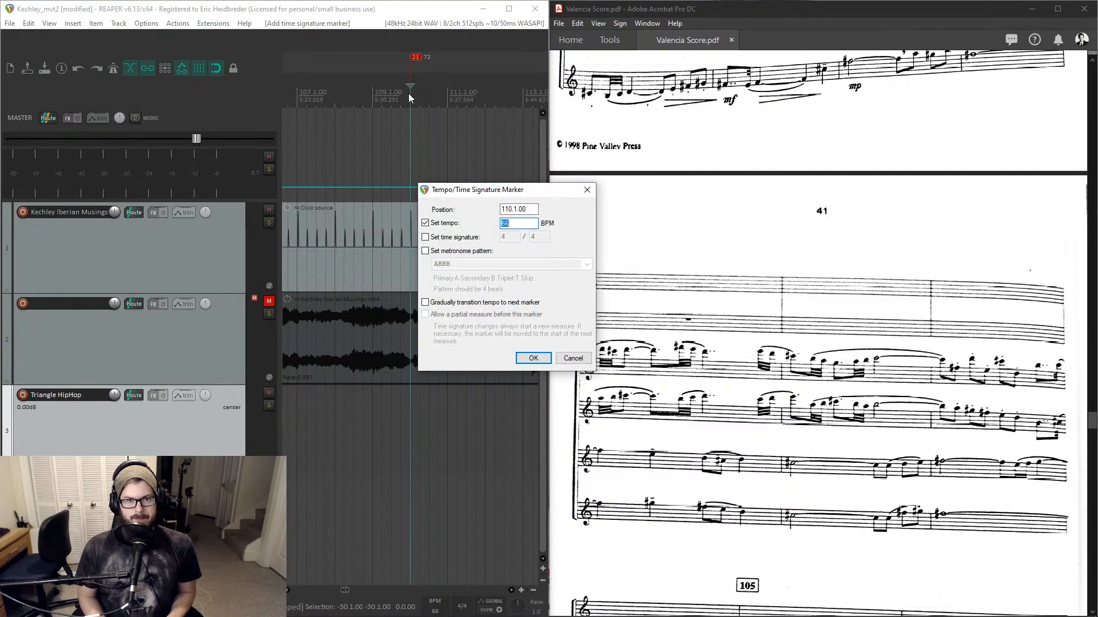
pyautogui.press('Return')
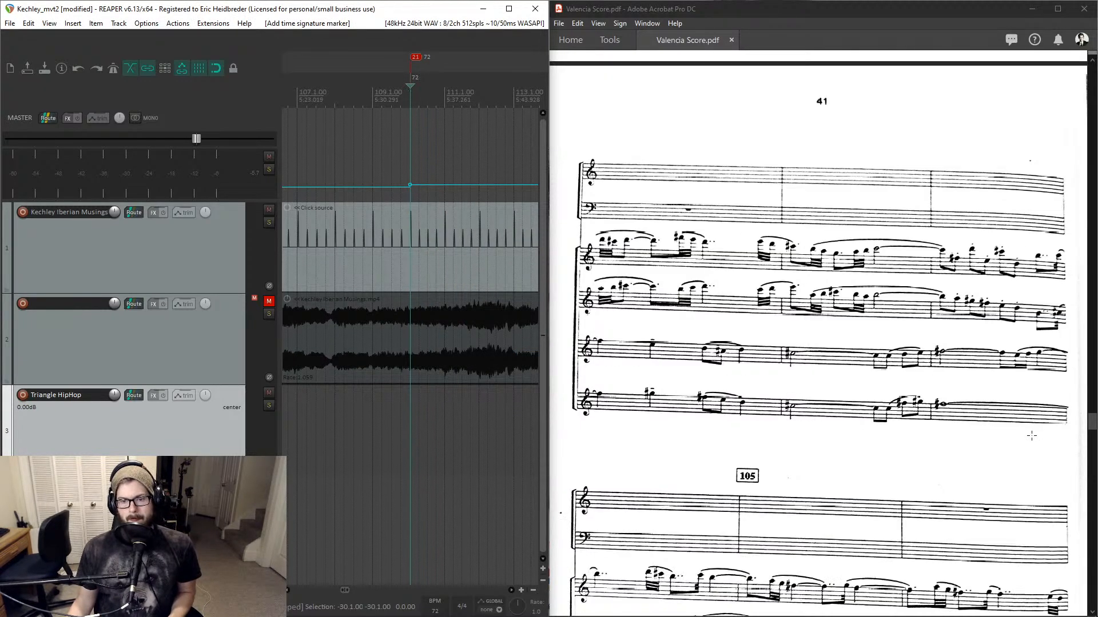
# - Add a tempo envelope point at bar 116 with a gradual shape for the ritard
pyautogui.scroll(-3, 958, 427)
pyautogui.scroll(-9, 824, 359)
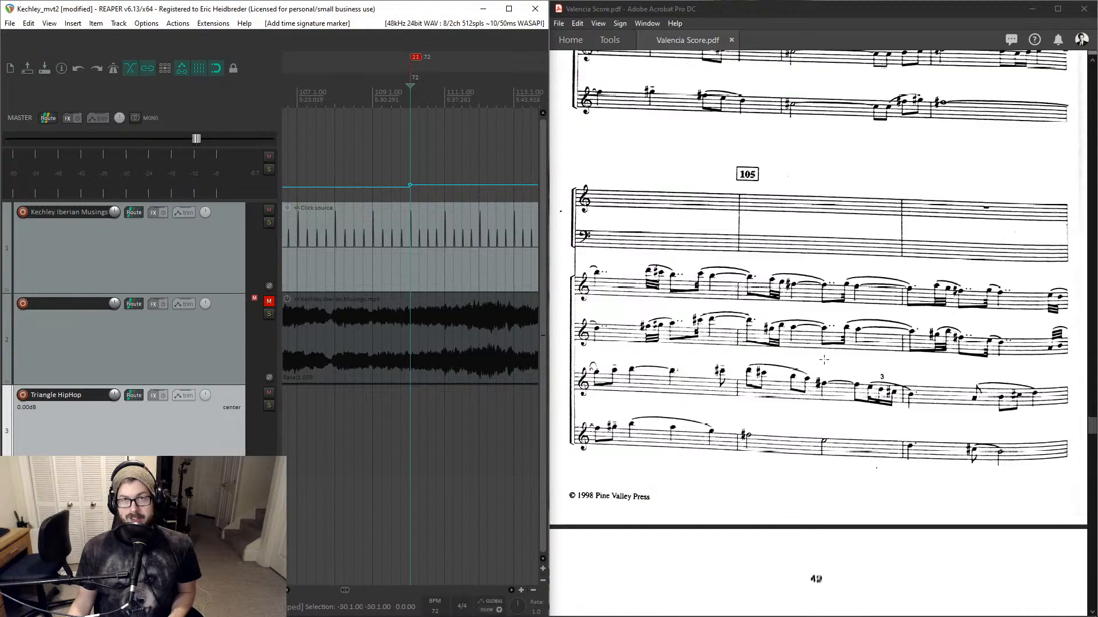
pyautogui.scroll(-13, 824, 360)
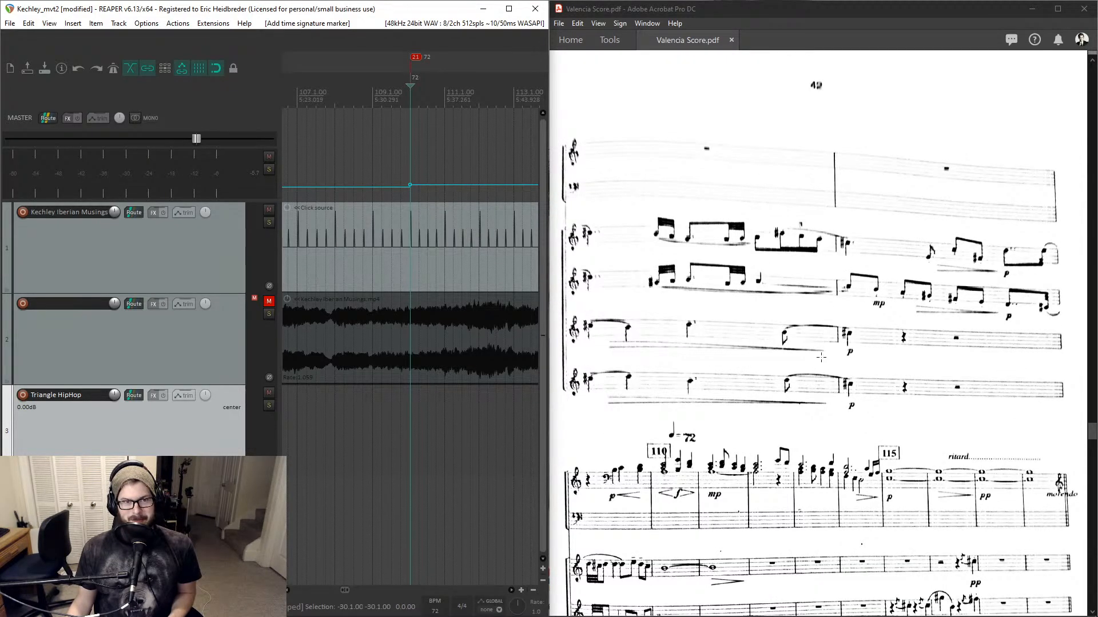
pyautogui.scroll(-3, 823, 360)
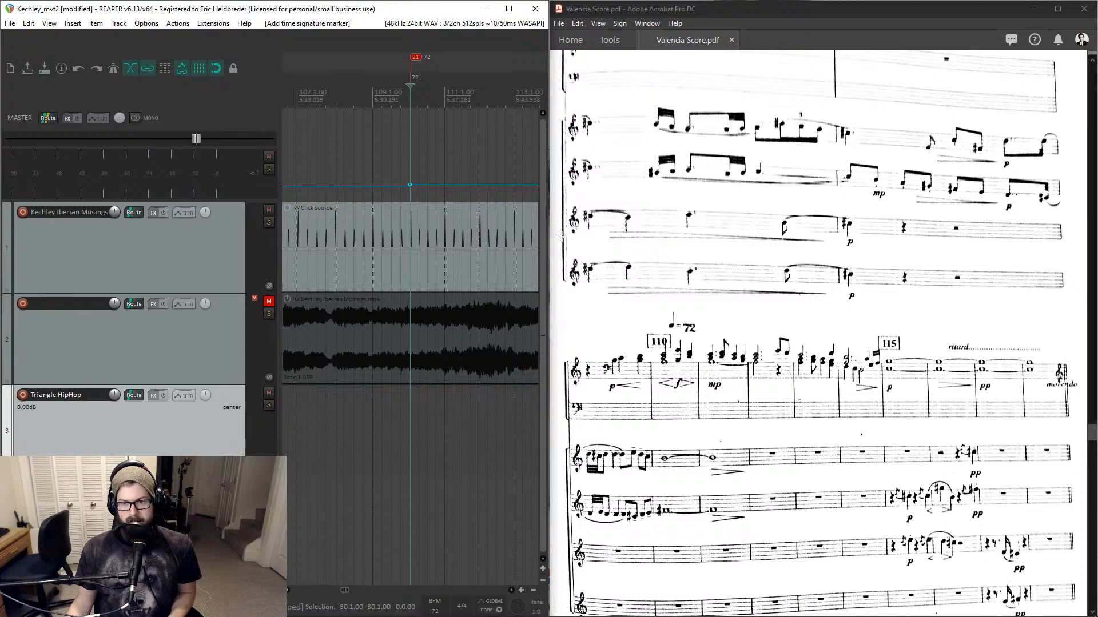
pyautogui.hscroll(4, 449, 103)
pyautogui.click(457, 103)
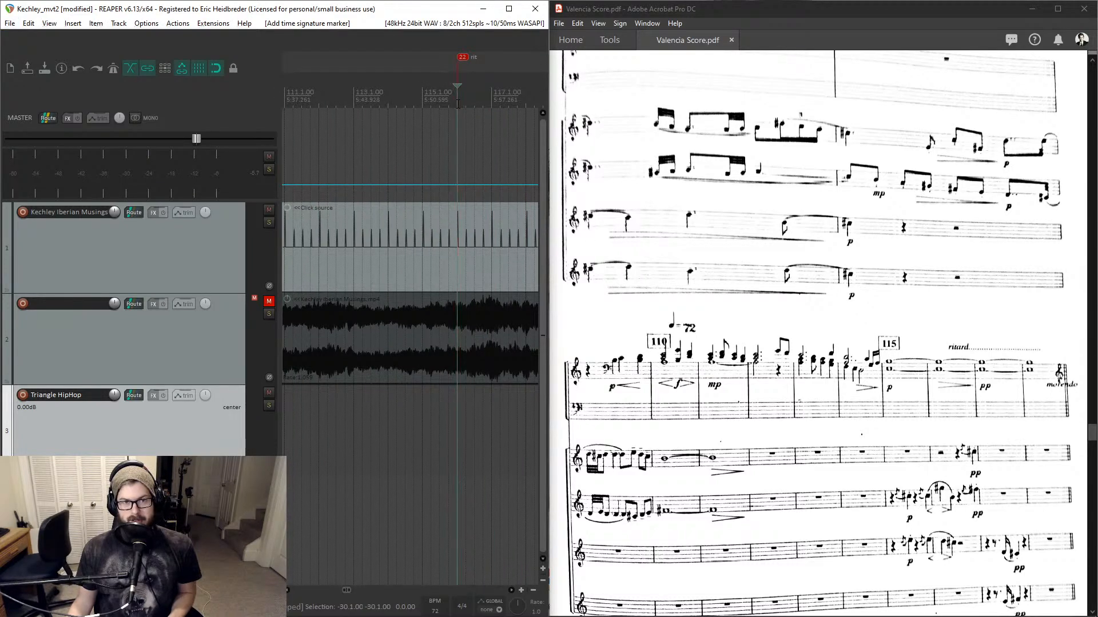
pyautogui.press('alt')
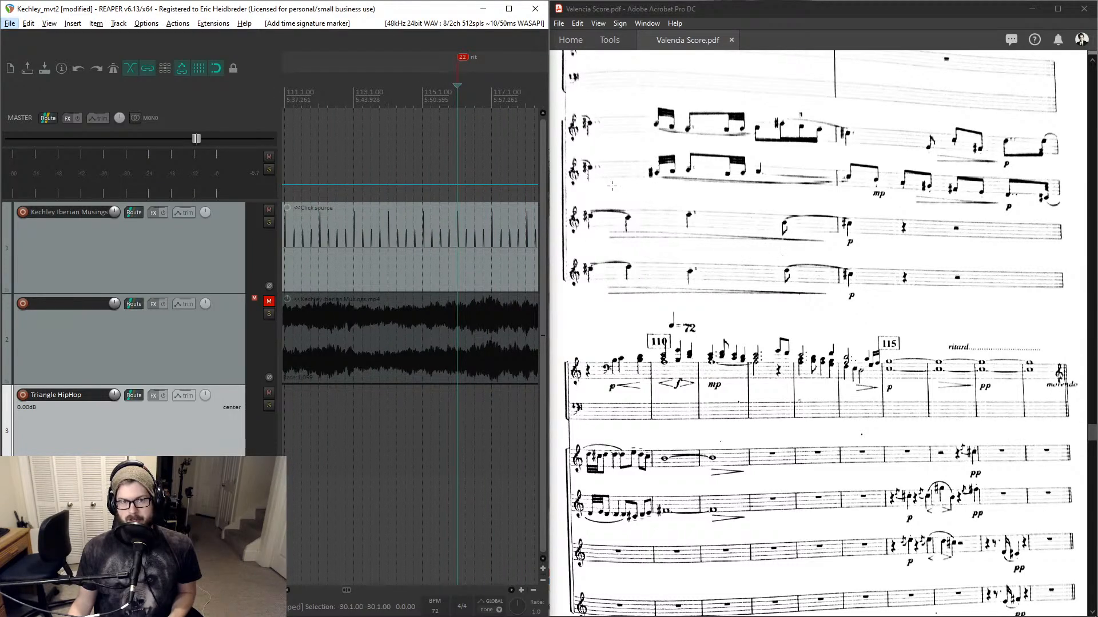
pyautogui.hscroll(2, 490, 150)
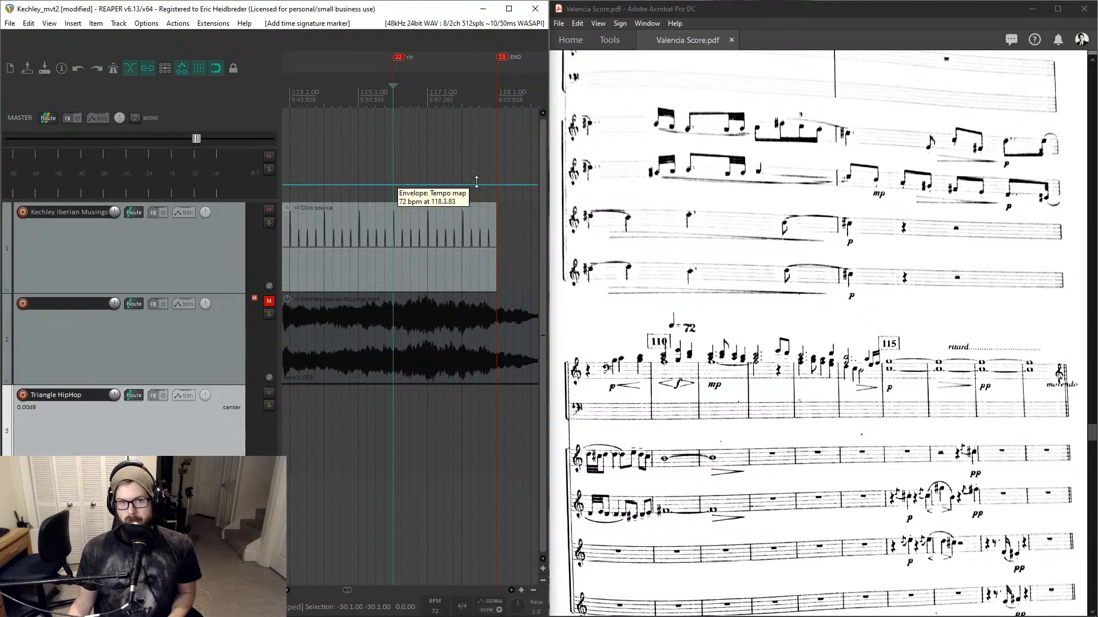
pyautogui.scroll(-3, 791, 295)
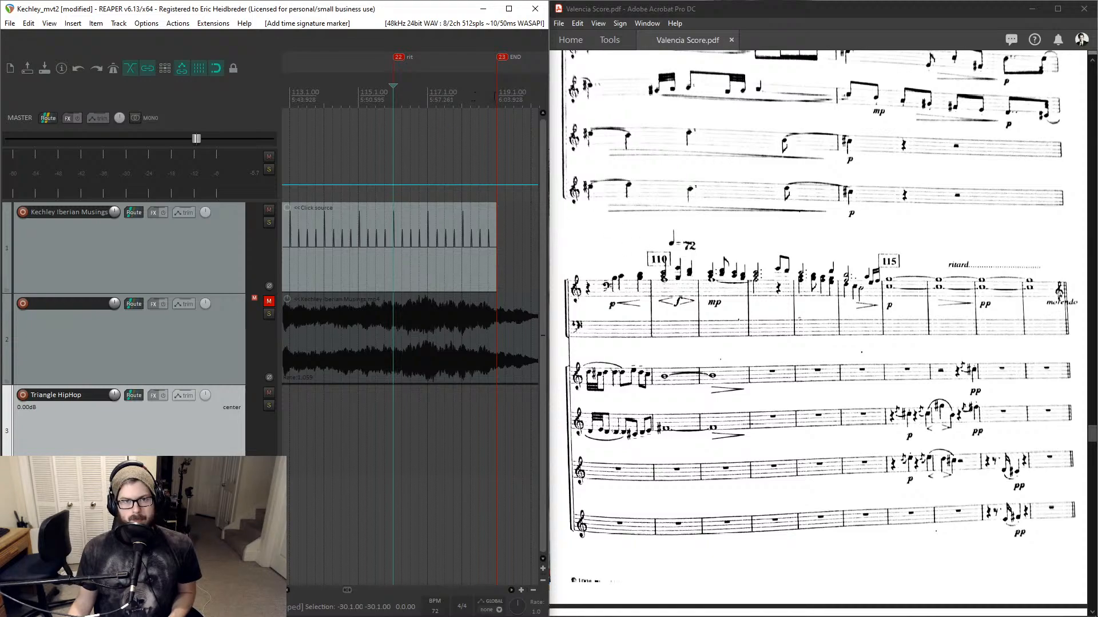
pyautogui.click(495, 96)
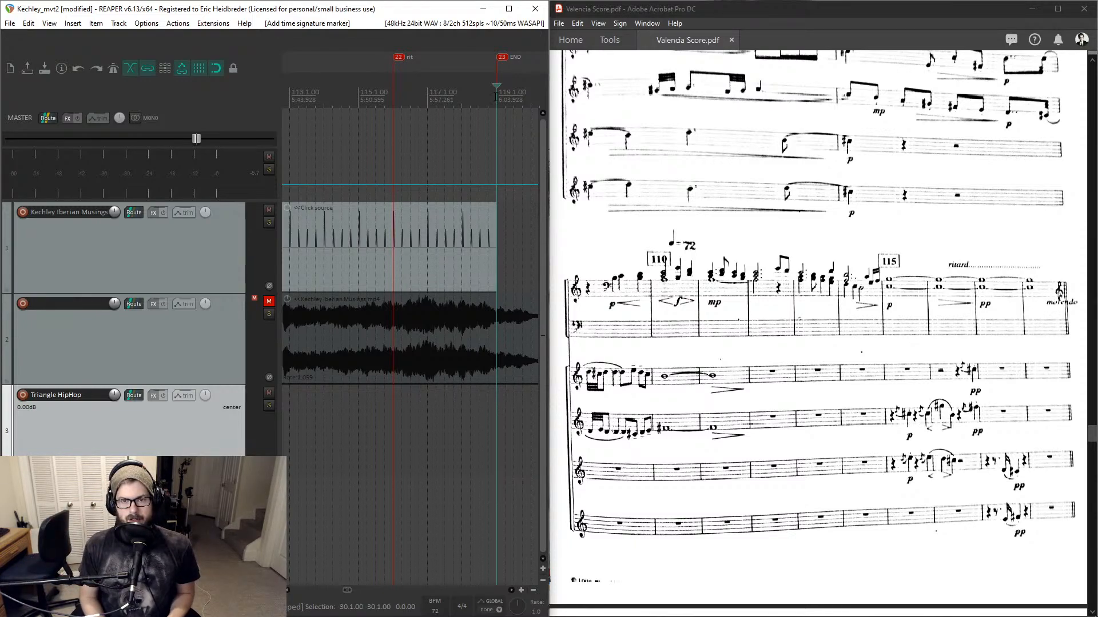
pyautogui.click(456, 142)
pyautogui.scroll(-3, 455, 143)
pyautogui.scroll(3, 431, 144)
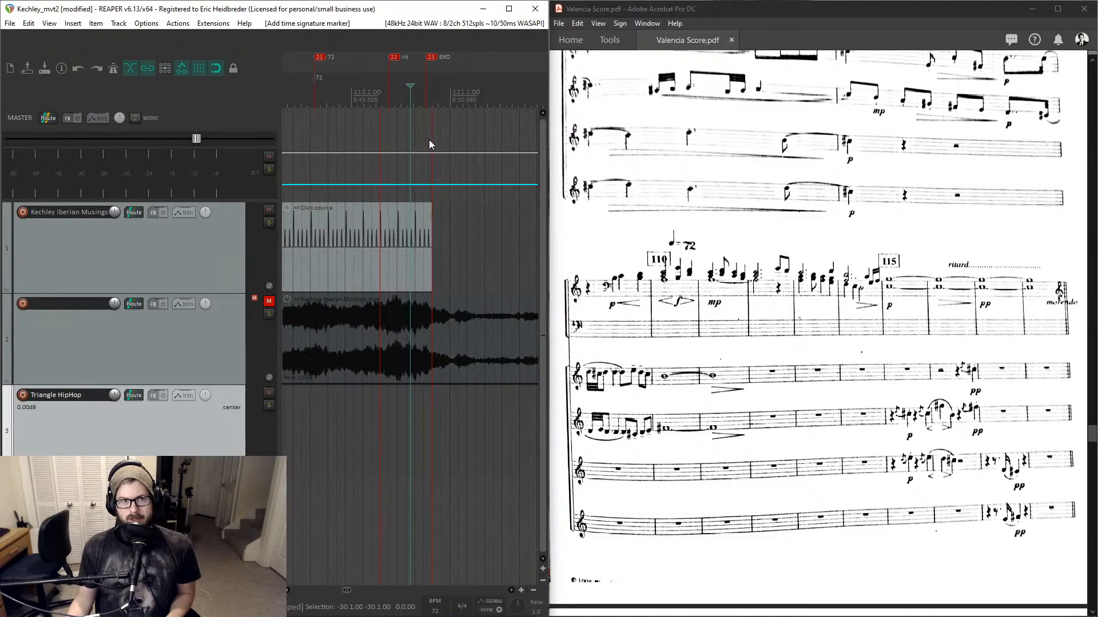
pyautogui.click(450, 102)
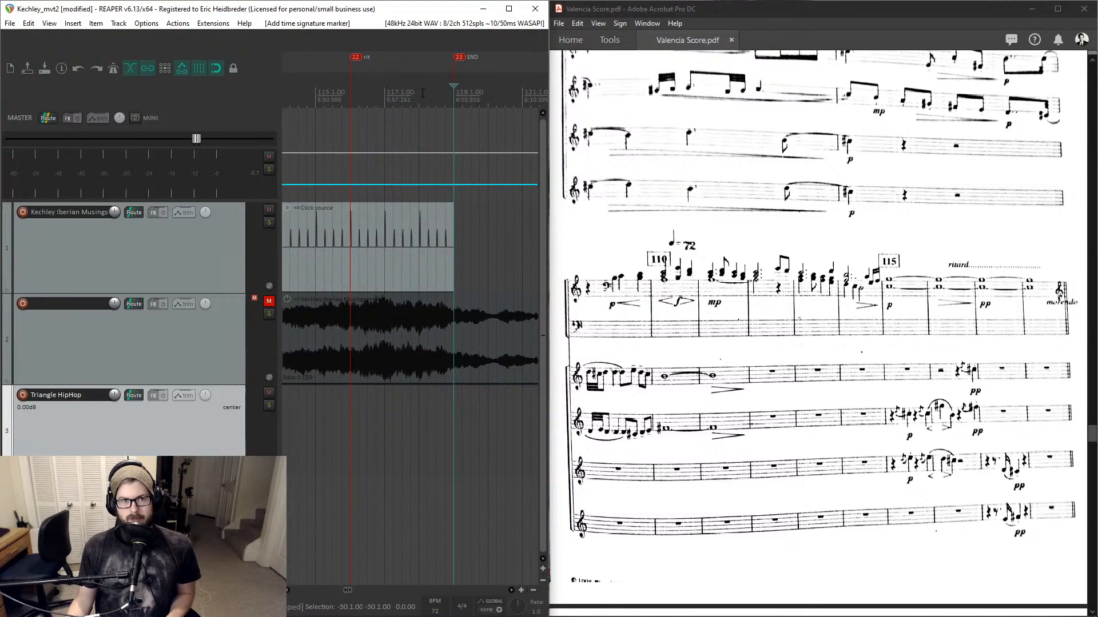
pyautogui.click(348, 95)
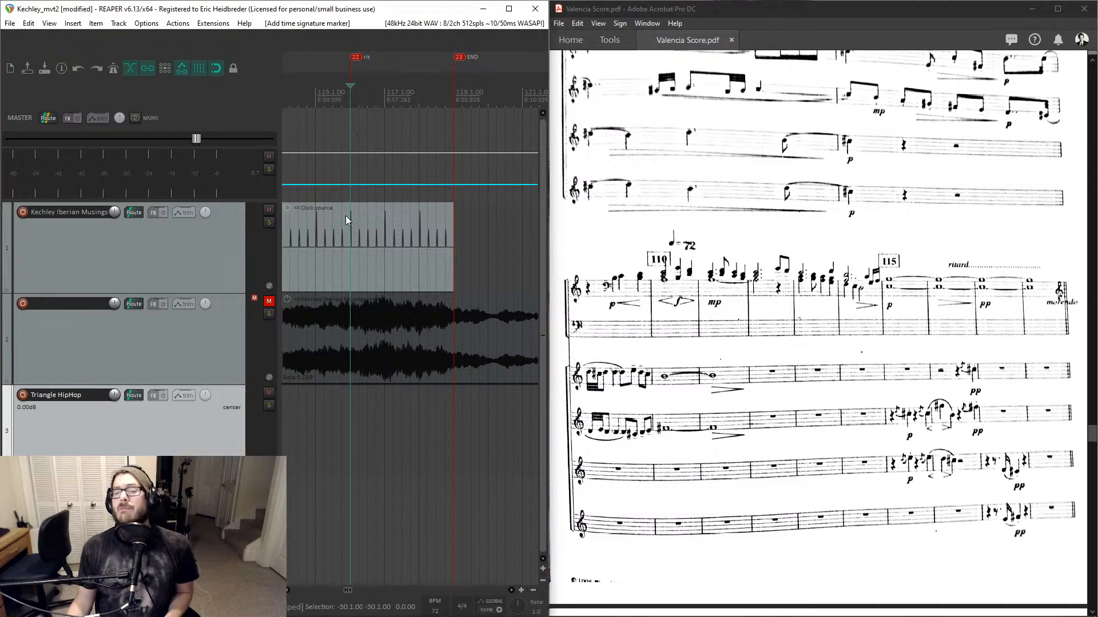
pyautogui.click(350, 184)
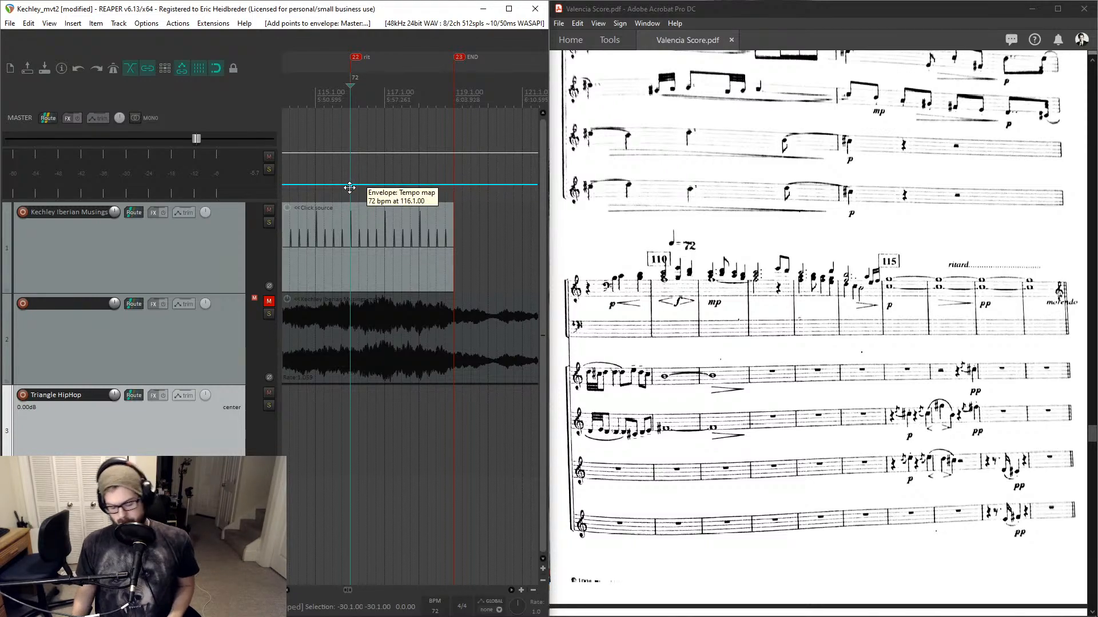
pyautogui.keyDown('shift'); pyautogui.click(350, 186); pyautogui.keyUp('shift')
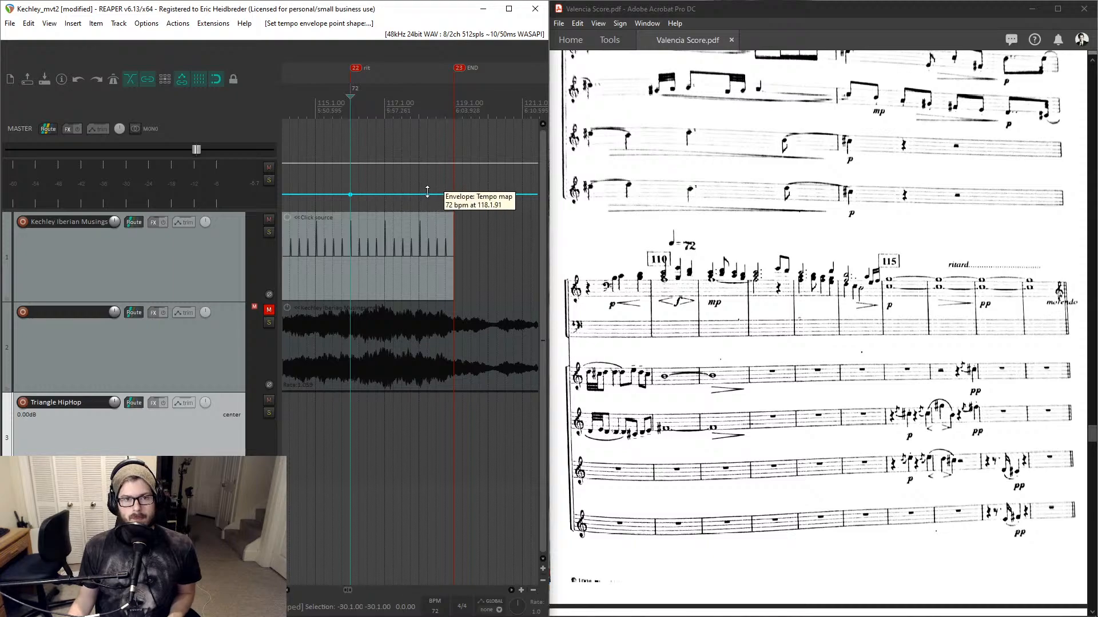
# - Add a tempo point at bar 119 and set it to 60 BPM
pyautogui.click(454, 195)
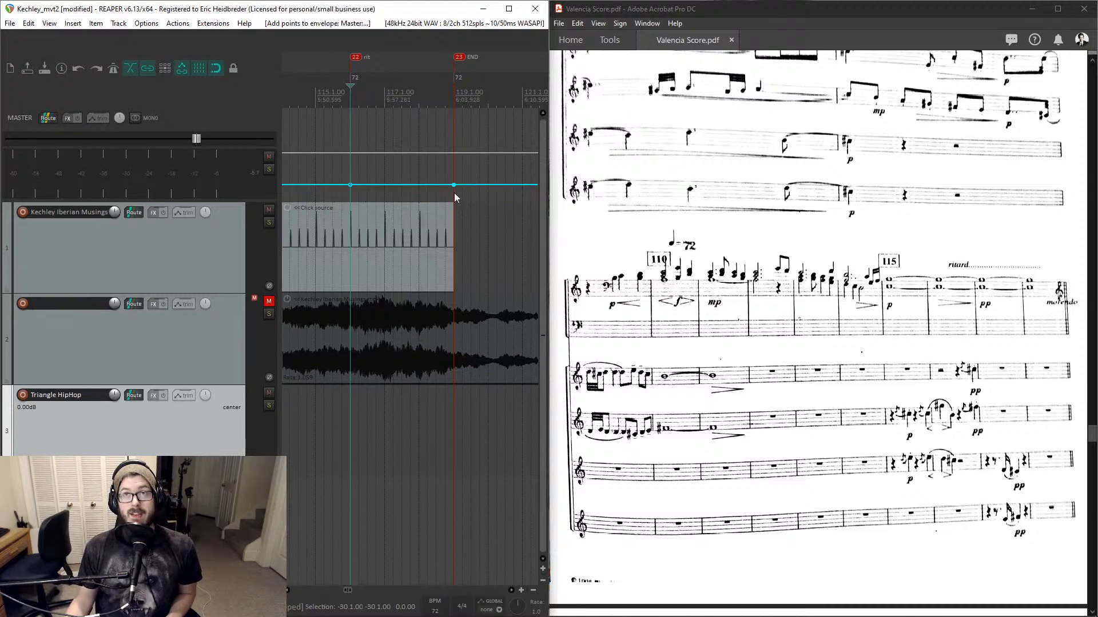
pyautogui.moveTo(454, 188); pyautogui.dragTo(455, 189)
pyautogui.moveTo(462, 89); pyautogui.dragTo(470, 90)
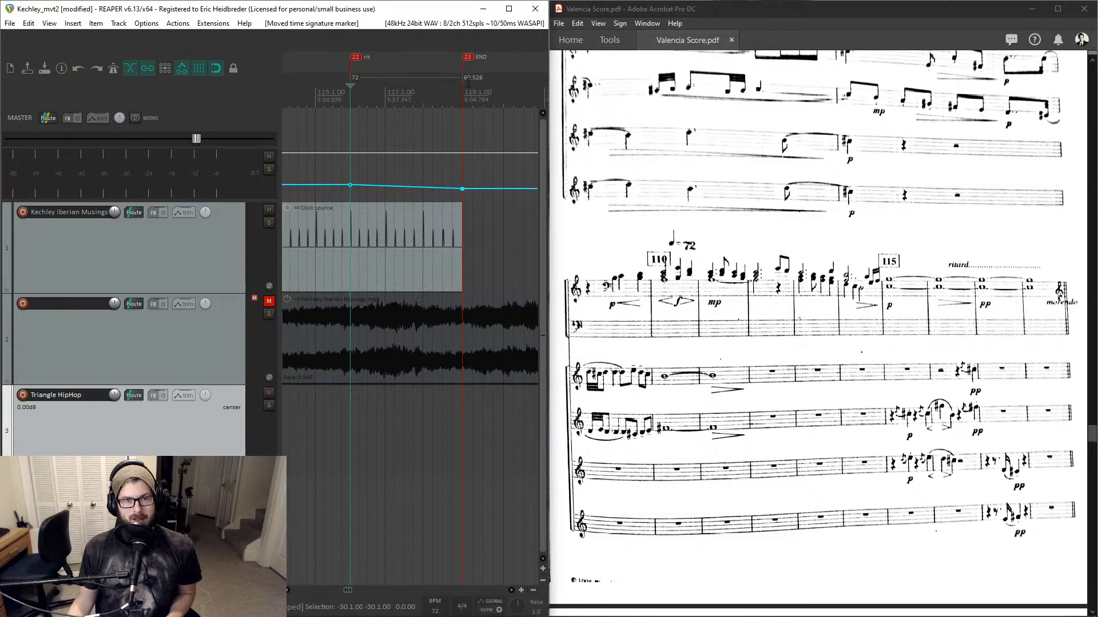
pyautogui.doubleClick(472, 80)
pyautogui.write('60')
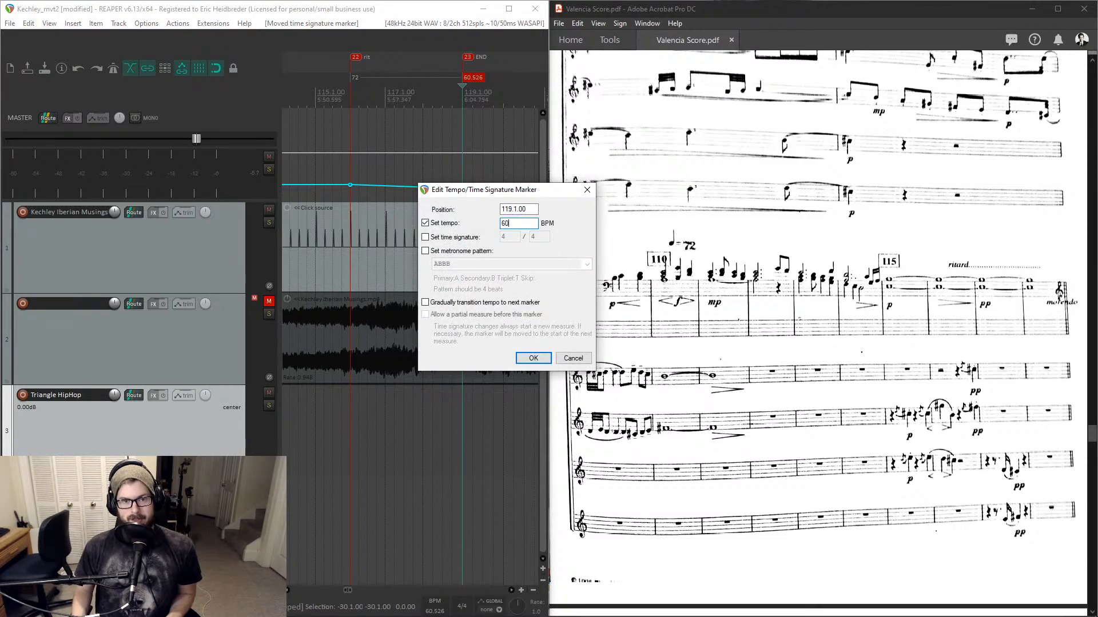
pyautogui.press('Return')
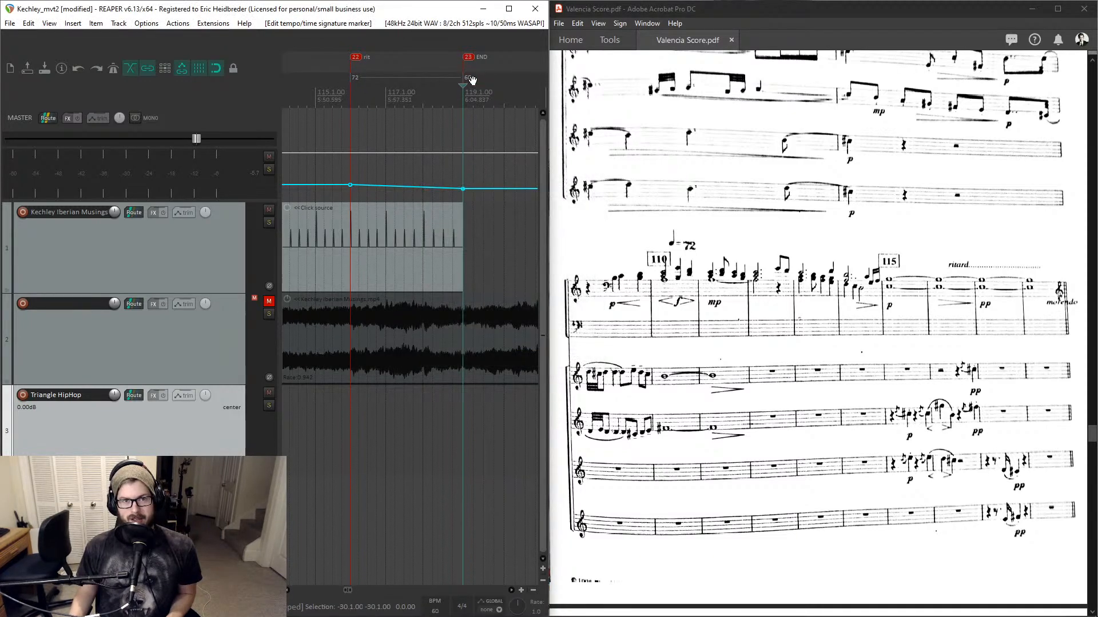
# - Give the tempo marker at bar 116 an 8/8 time signature, keeping its gradual transition
pyautogui.doubleClick(355, 78)
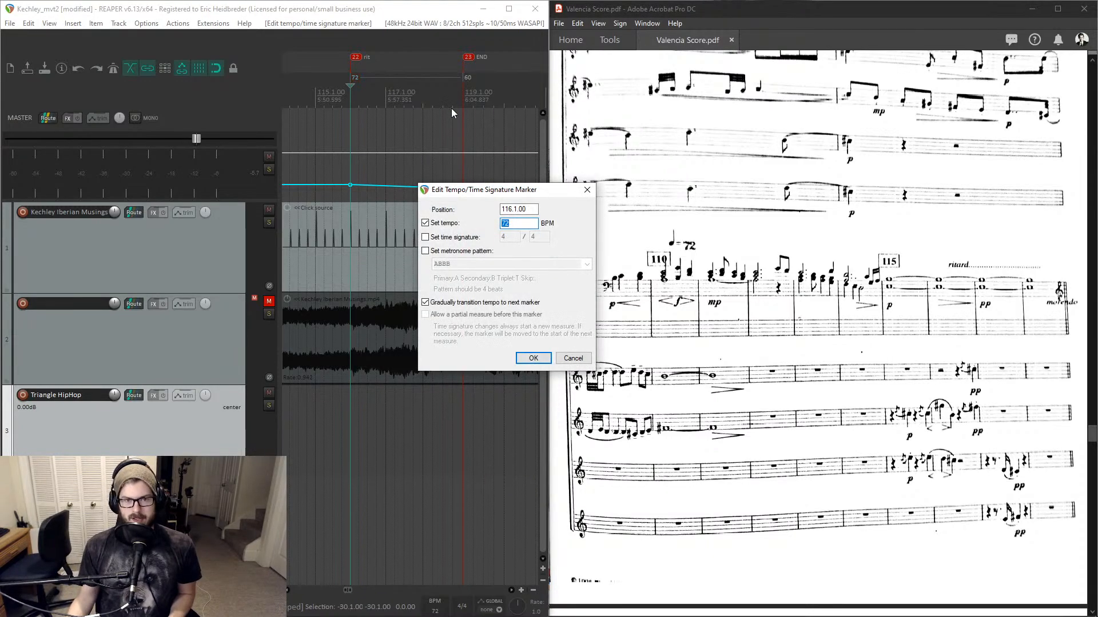
pyautogui.press('Tab')
pyautogui.press('space')
pyautogui.press('Tab')
pyautogui.write('8')
pyautogui.press('Tab')
pyautogui.write('8')
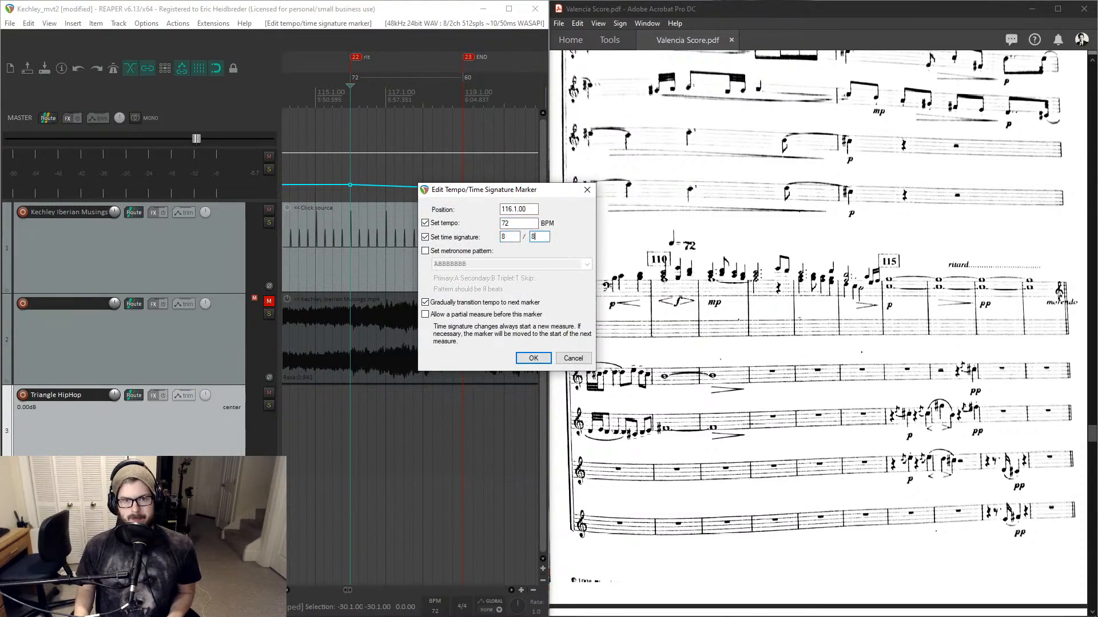
pyautogui.press('Return')
# - Play back from bar 115 to check the click slowing through the ritard
pyautogui.press('space')
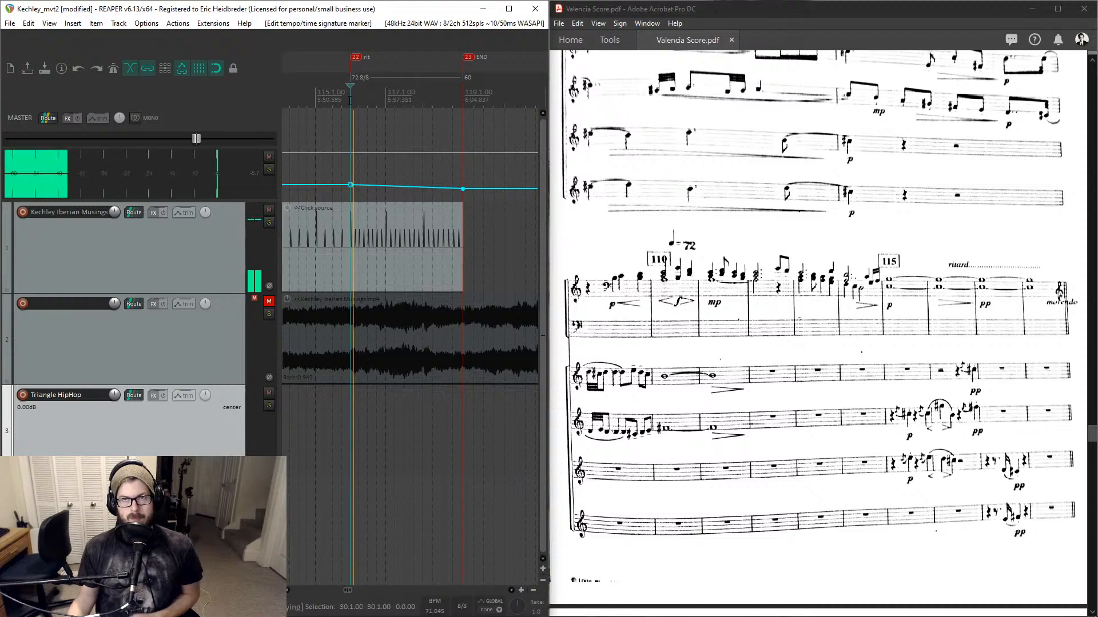
pyautogui.press('space')
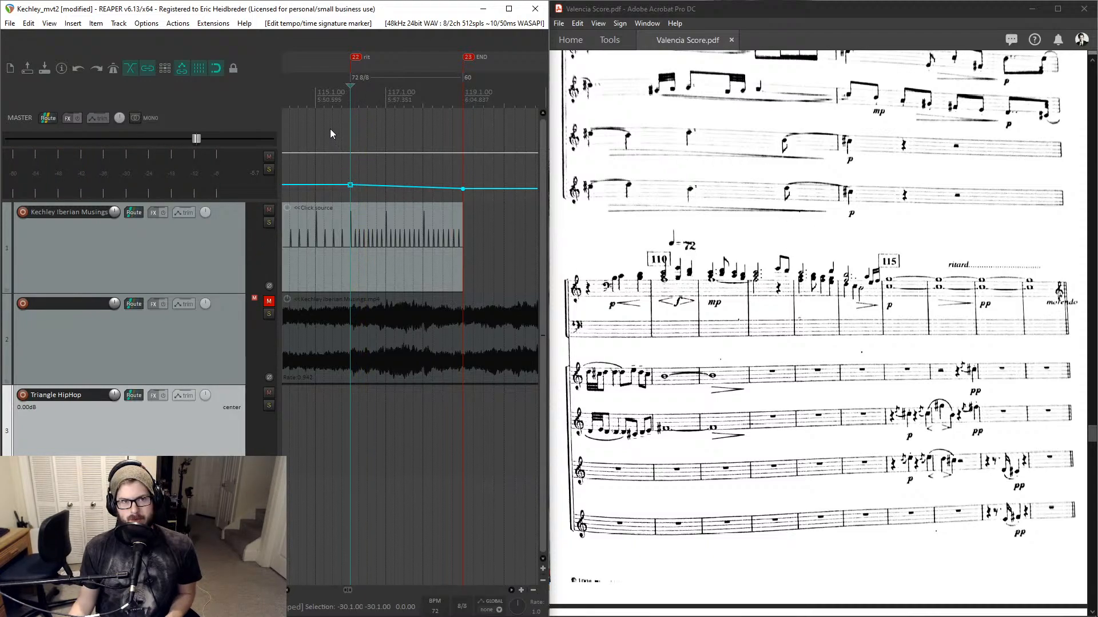
pyautogui.click(315, 120)
pyautogui.press('space')
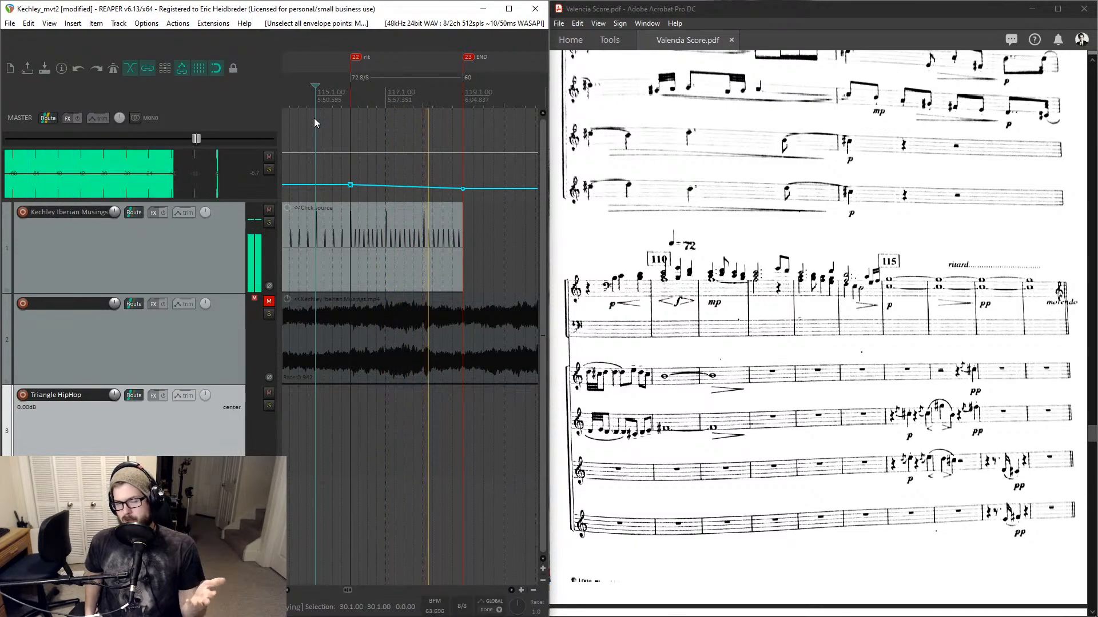
pyautogui.click(443, 102)
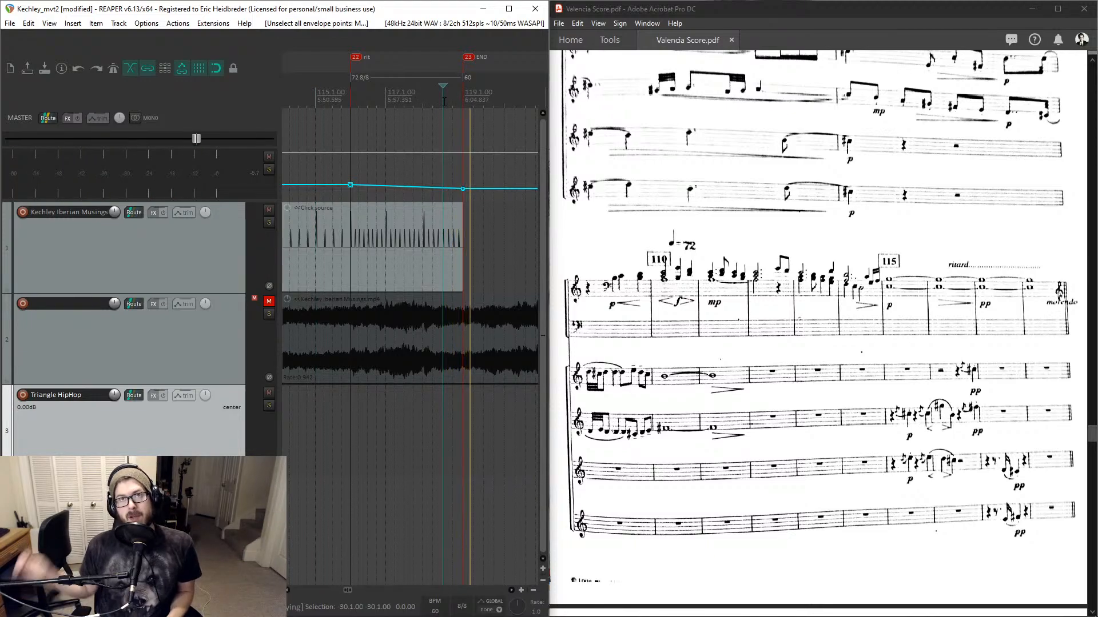
pyautogui.press('space')
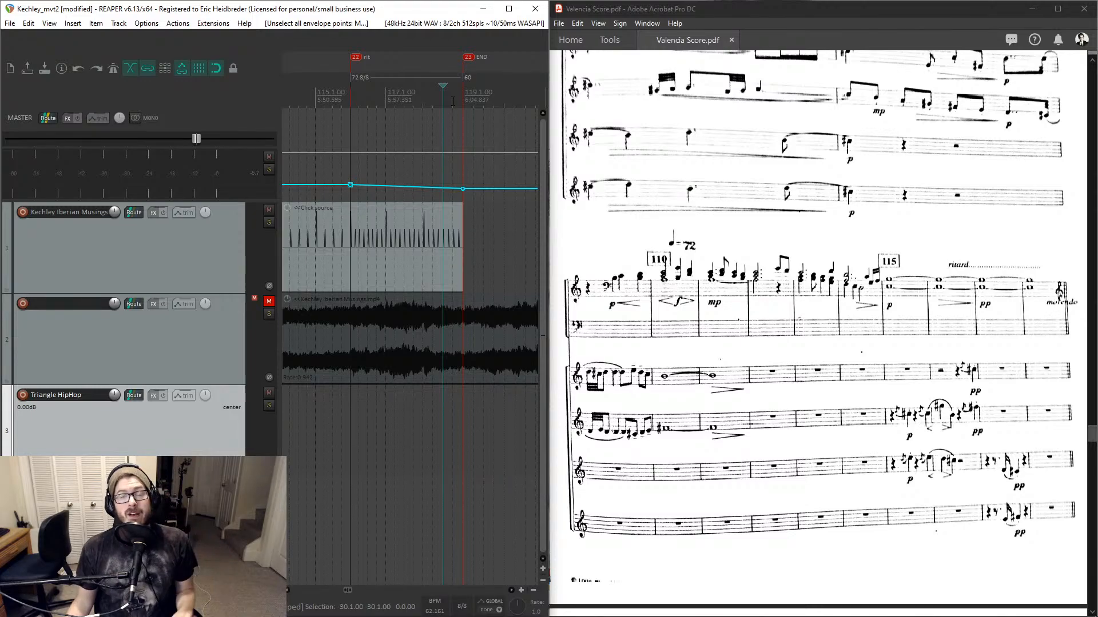
pyautogui.scroll(-8, 495, 142)
pyautogui.scroll(-3, 495, 142)
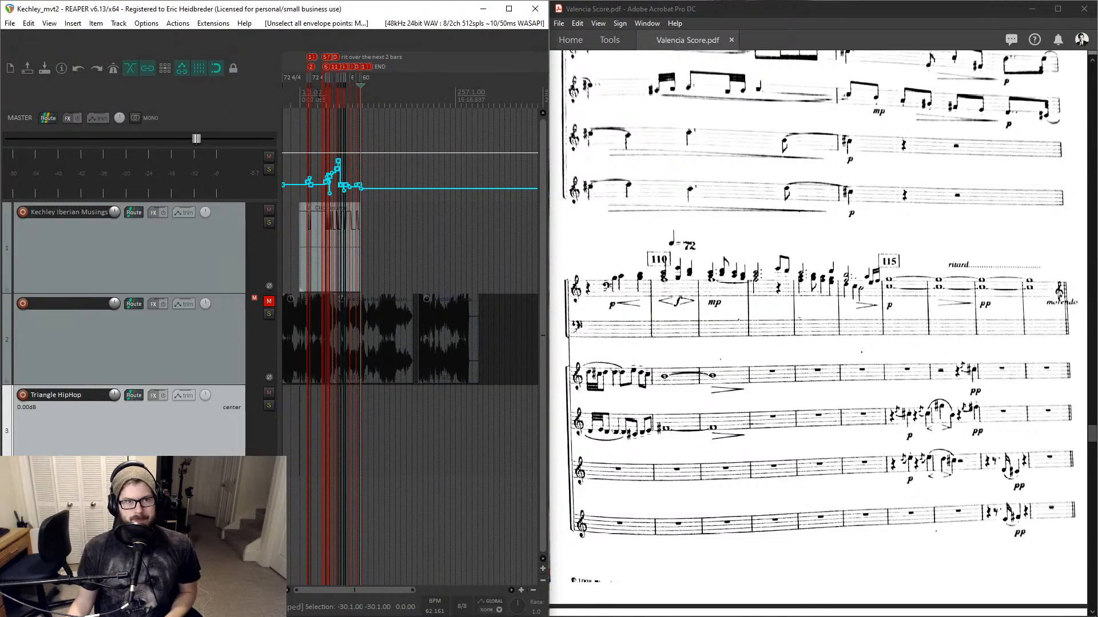
# - Scan the tempo envelope and markers along the timeline around the ritard section
pyautogui.scroll(4, 331, 116)
pyautogui.scroll(6, 427, 166)
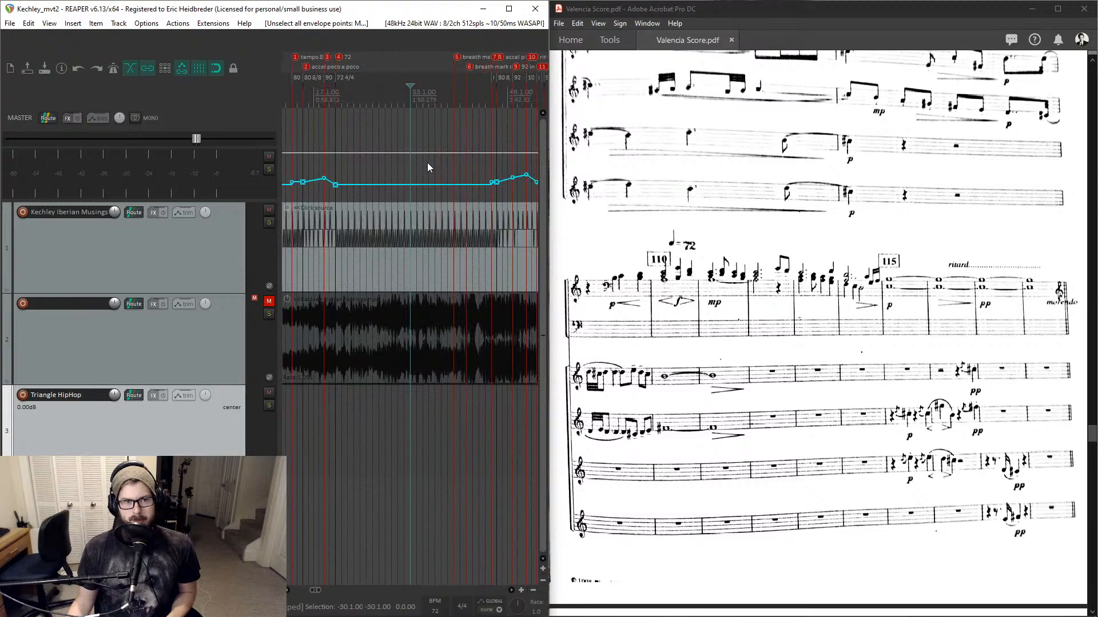
pyautogui.scroll(-1, 428, 166)
pyautogui.hscroll(2, 428, 166)
pyautogui.hscroll(2, 431, 170)
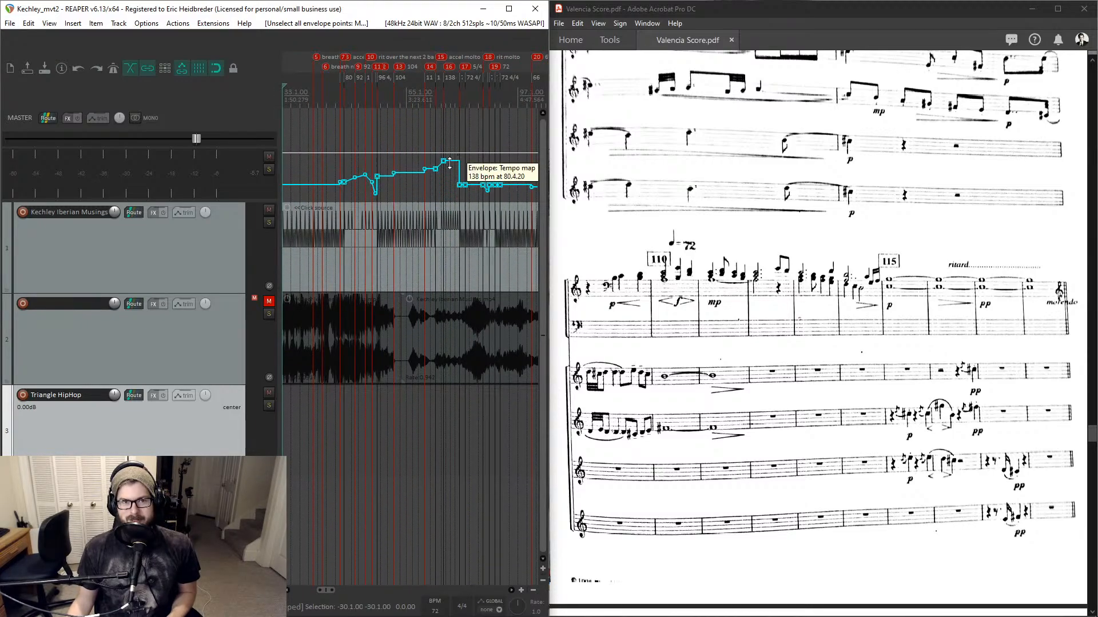
pyautogui.click(435, 106)
pyautogui.scroll(4, 436, 104)
pyautogui.scroll(-3, 436, 103)
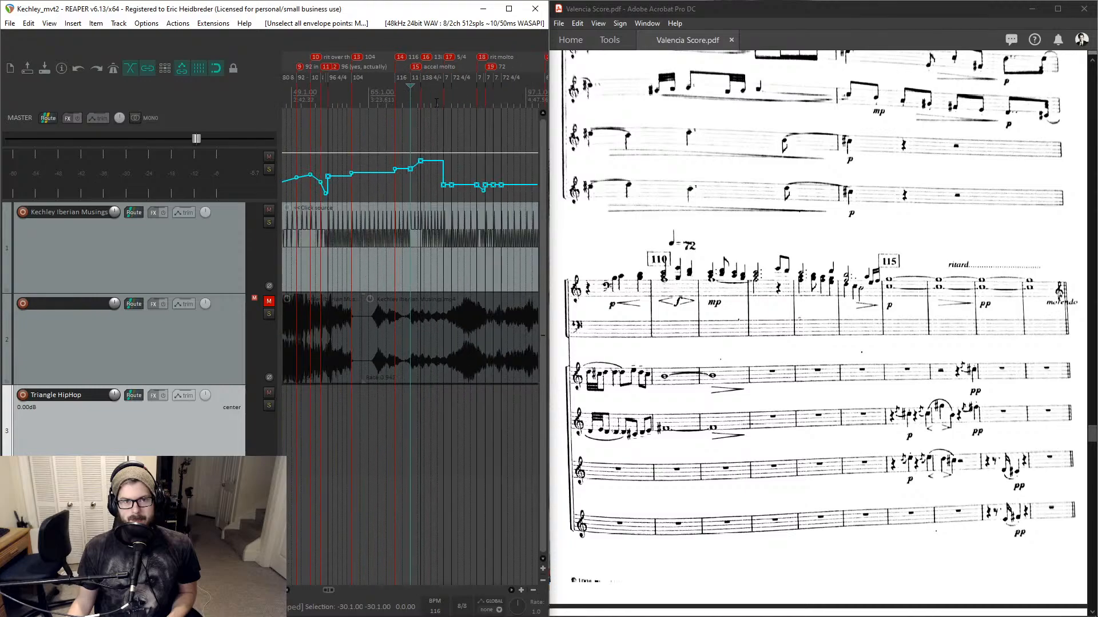
pyautogui.scroll(-3, 436, 103)
pyautogui.click(374, 100)
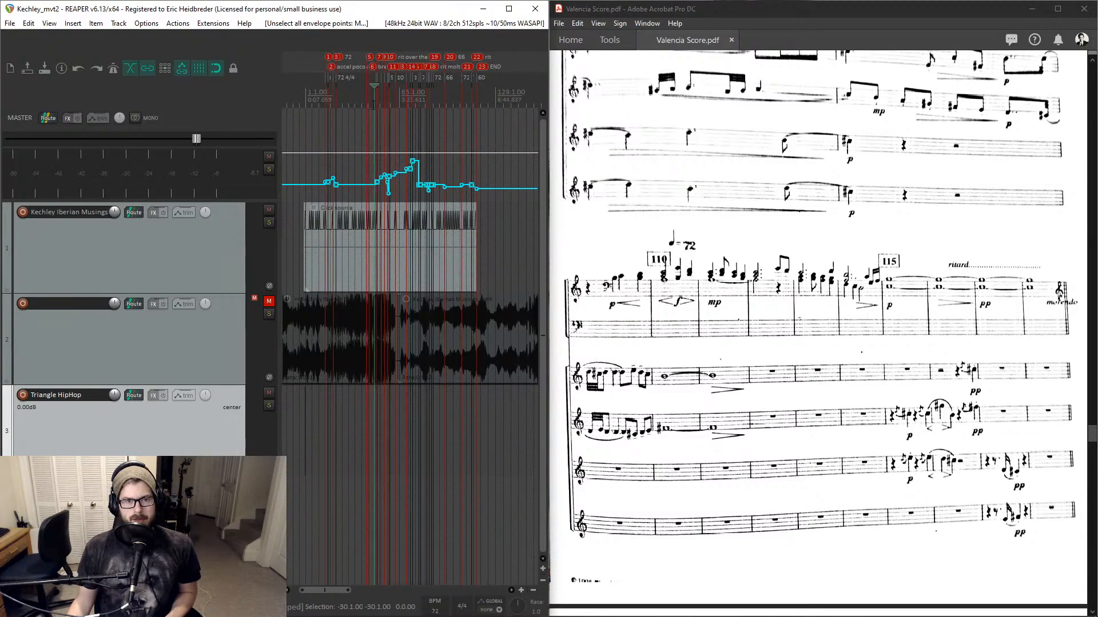
pyautogui.scroll(4, 365, 150)
pyautogui.scroll(-2, 365, 150)
pyautogui.scroll(8, 658, 214)
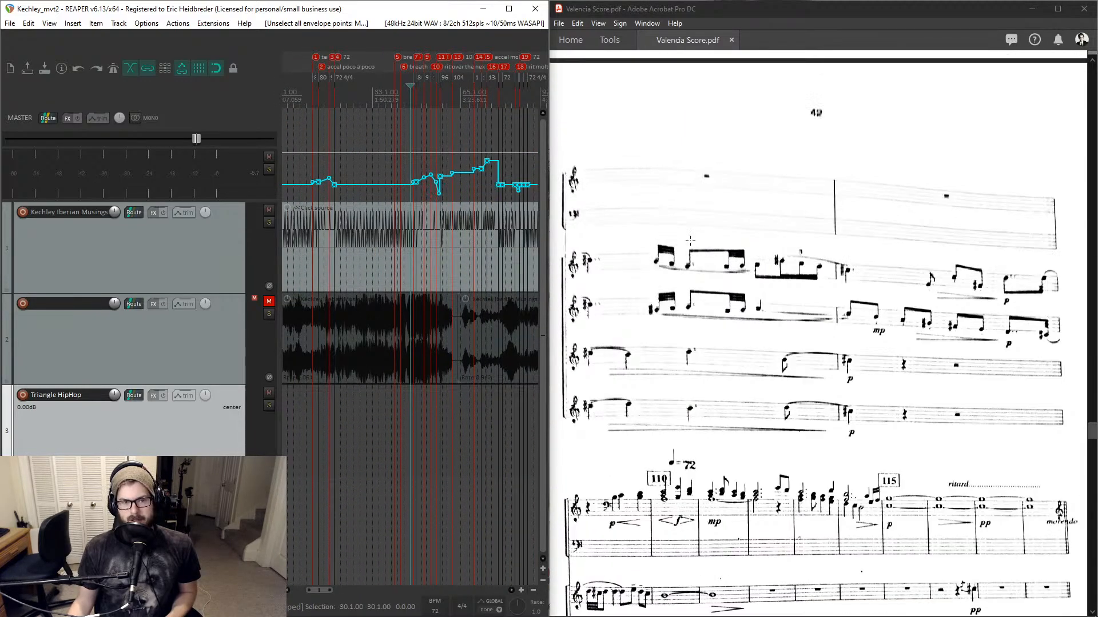
# - Return to the movement's opening in the score and the project, and play back the first bars
pyautogui.click(1094, 436)
pyautogui.moveTo(1094, 436); pyautogui.dragTo(1093, 304)
pyautogui.scroll(-5, 400, 419)
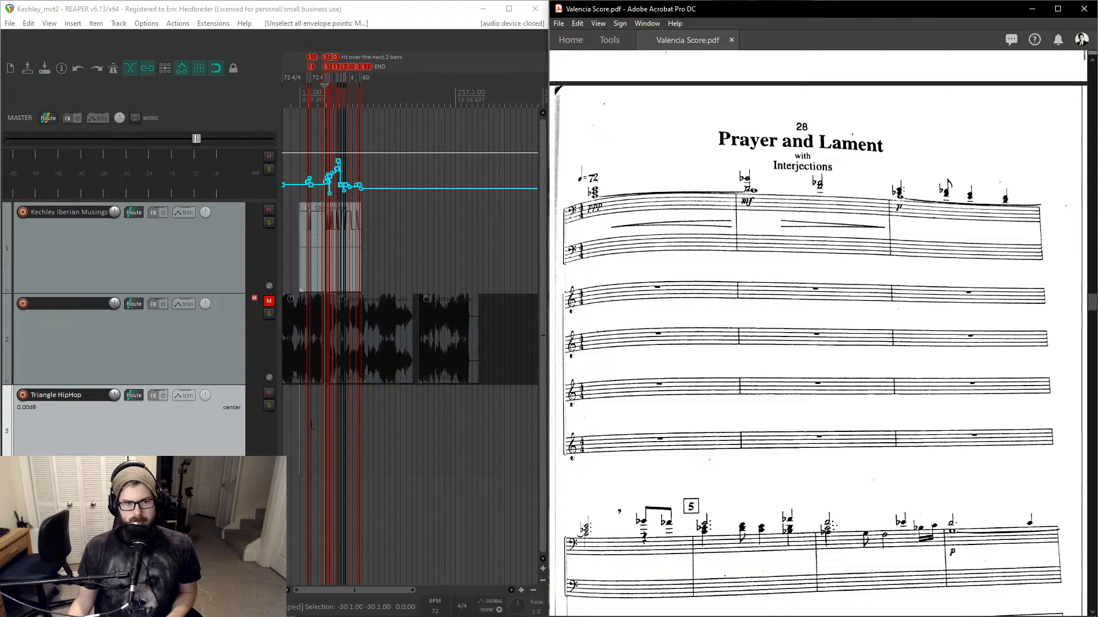
pyautogui.click(323, 422)
pyautogui.scroll(5, 324, 422)
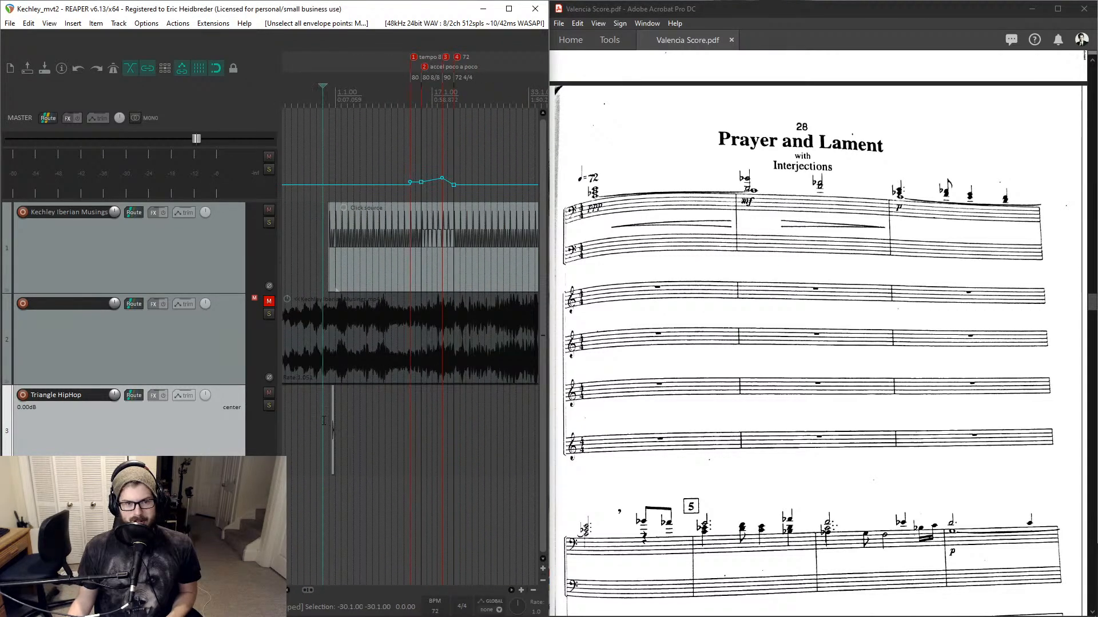
pyautogui.scroll(3, 324, 422)
pyautogui.click(446, 427)
pyautogui.press('space')
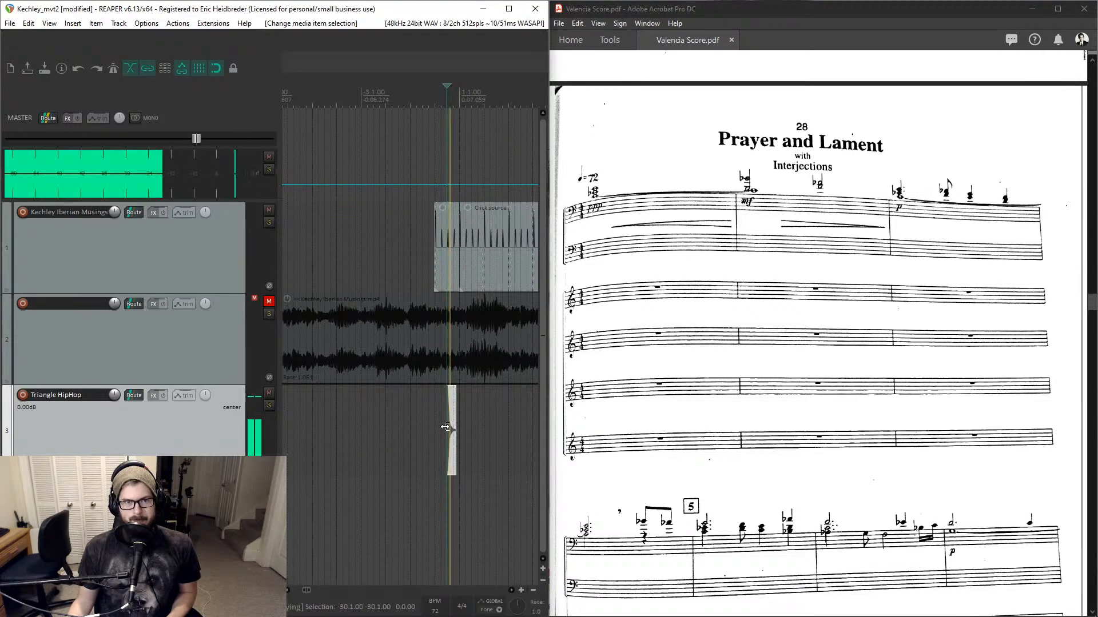
pyautogui.press('space')
# - Extend the click source item earlier and move the triangle hit onto the downbeat of bar 1
pyautogui.scroll(3, 451, 335)
pyautogui.click(420, 259)
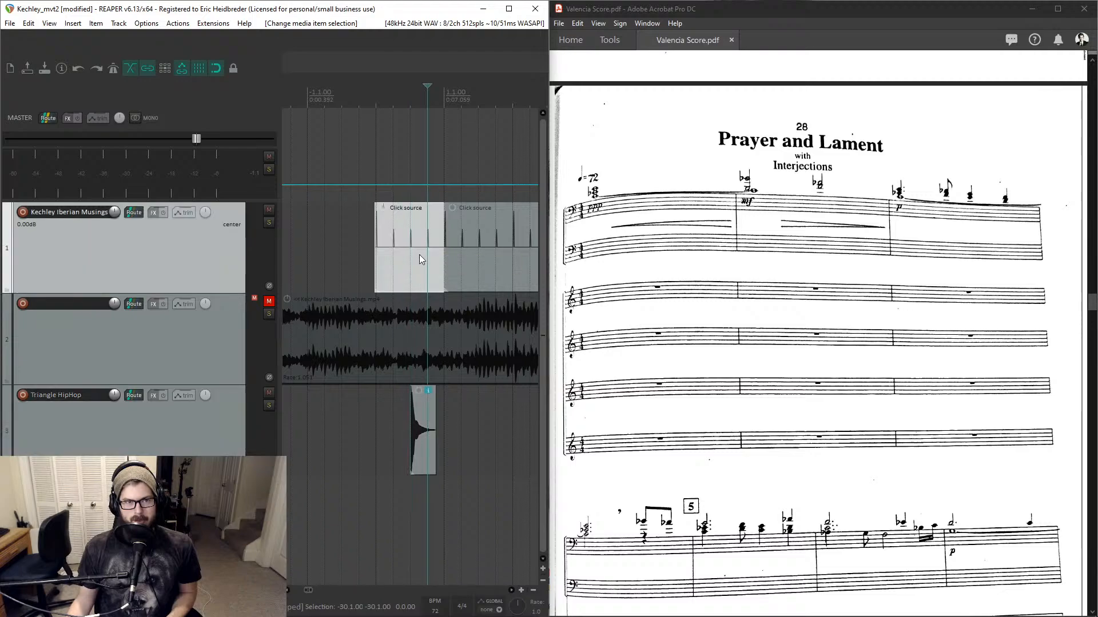
pyautogui.moveTo(376, 247); pyautogui.dragTo(304, 247)
pyautogui.moveTo(428, 404); pyautogui.dragTo(464, 435)
pyautogui.hscroll(2, 463, 430)
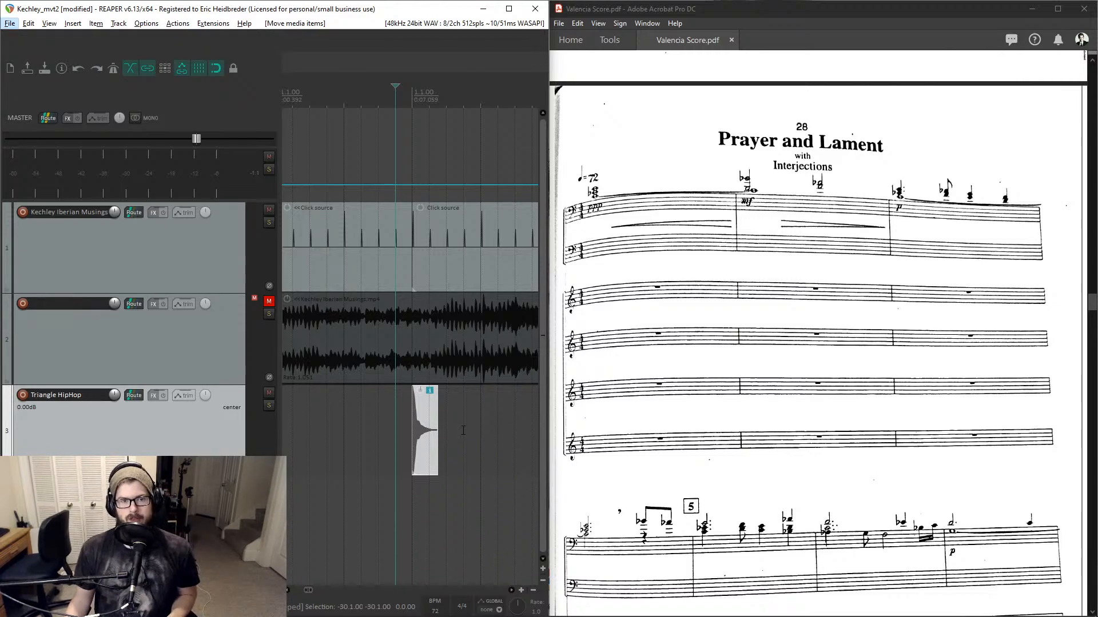
# - Lower the triangle item's volume to about -10.4 dB and play it back
pyautogui.click(428, 432)
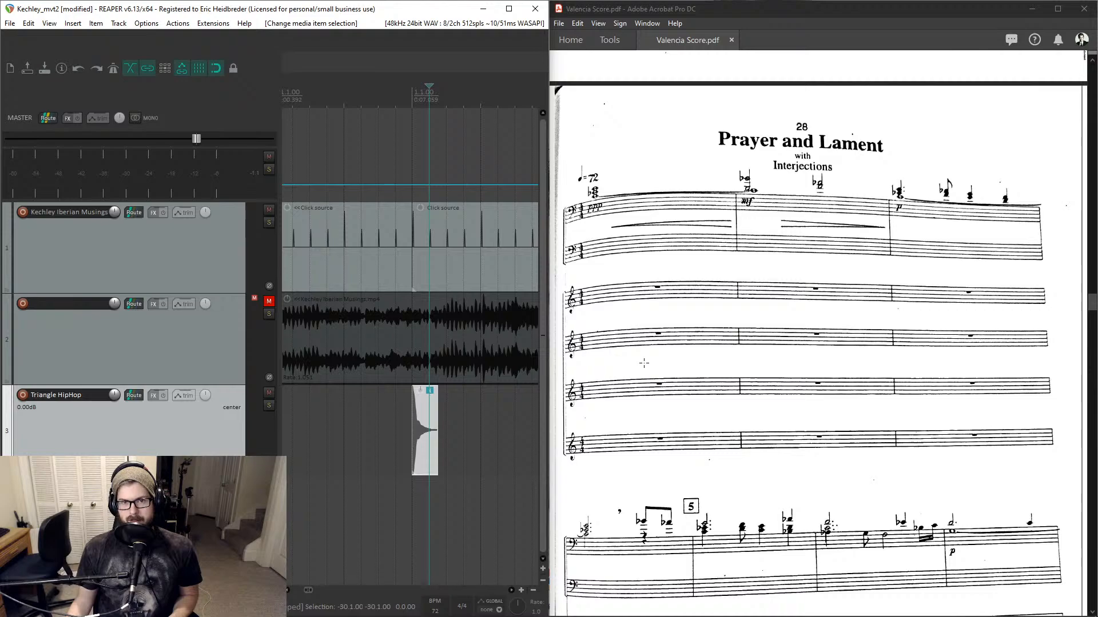
pyautogui.scroll(-3, 644, 363)
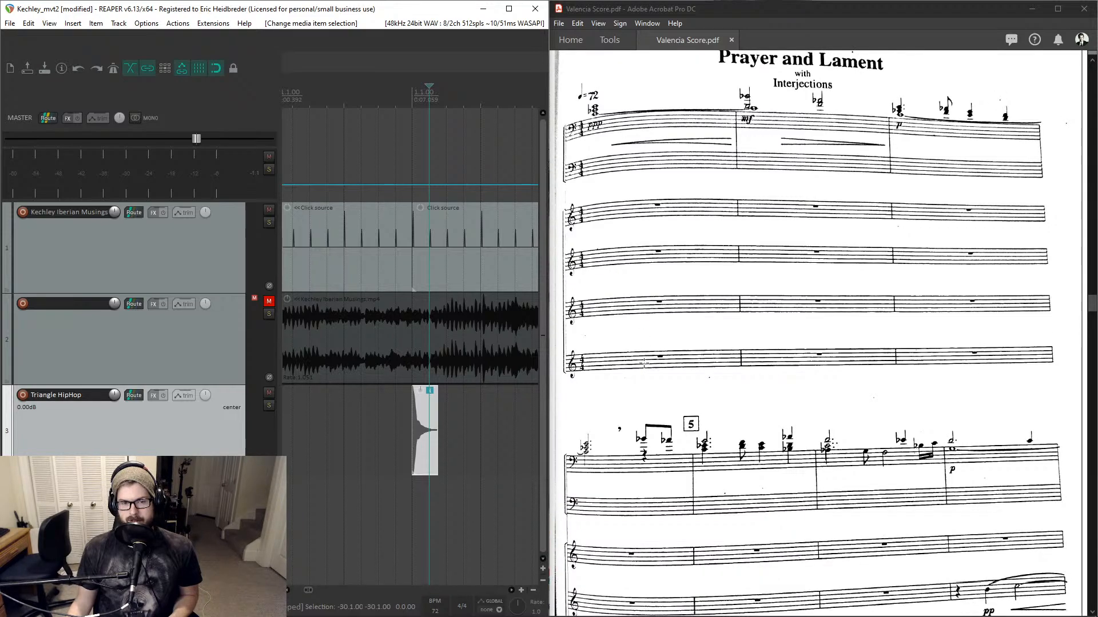
pyautogui.moveTo(422, 391); pyautogui.dragTo(418, 454)
pyautogui.press('space')
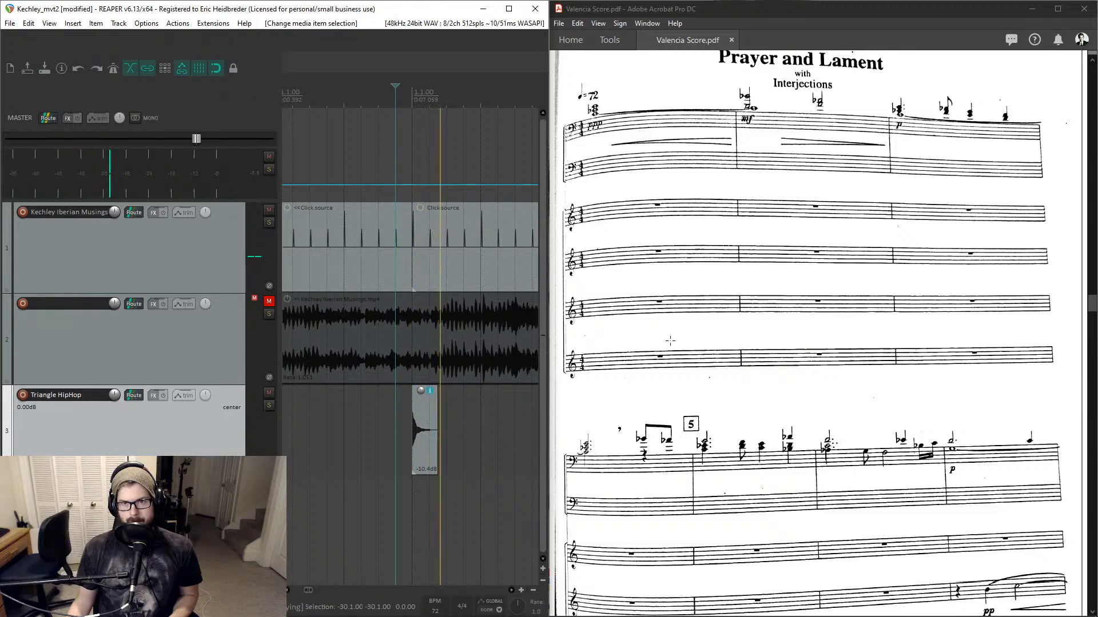
pyautogui.press('space')
# - Scroll through the score pages following the movement's opening to find the next triangle cue
pyautogui.scroll(-2, 663, 346)
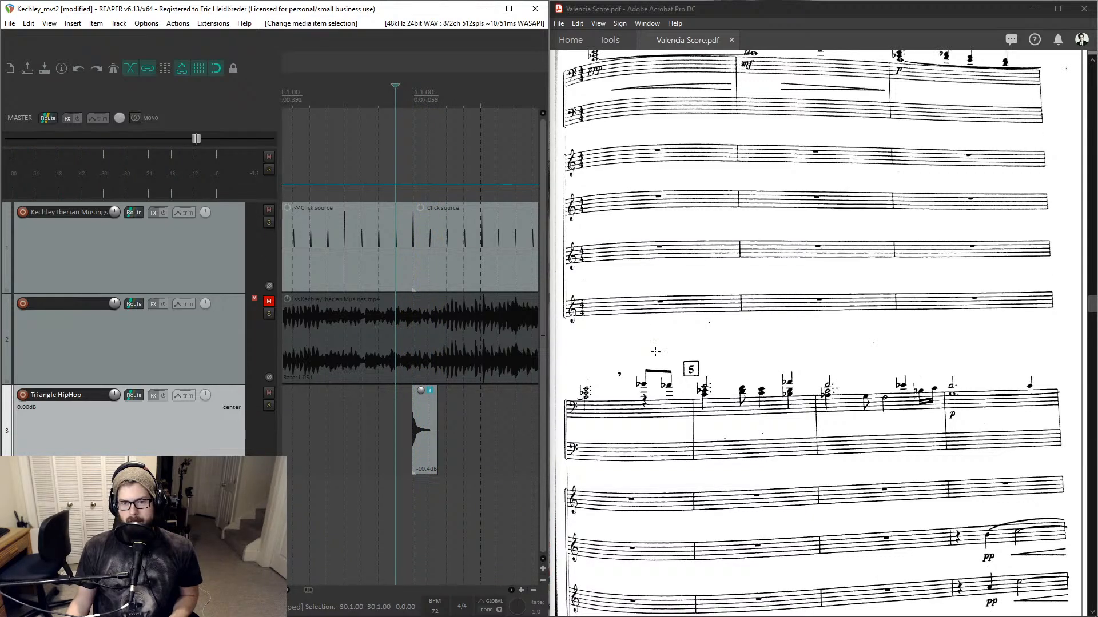
pyautogui.scroll(-15, 655, 351)
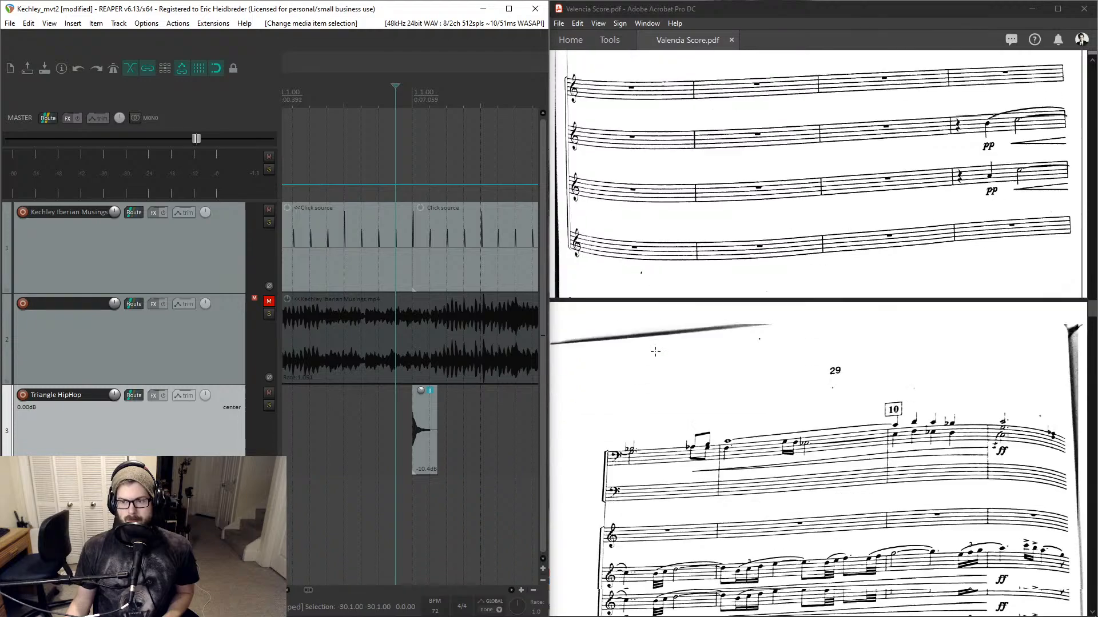
pyautogui.scroll(-8, 655, 351)
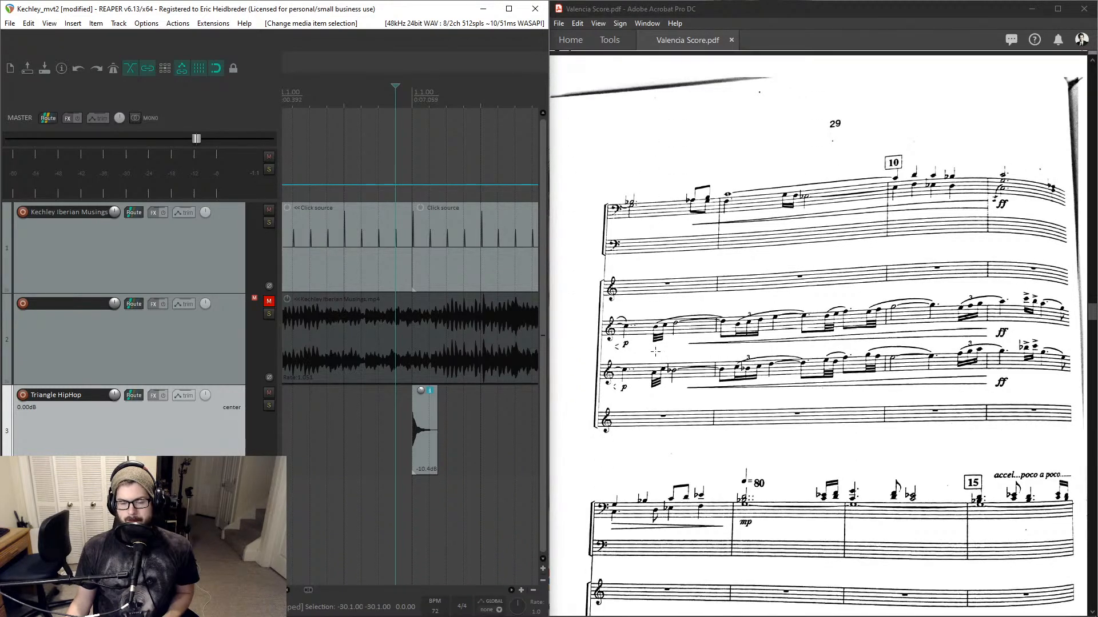
pyautogui.scroll(-2, 655, 351)
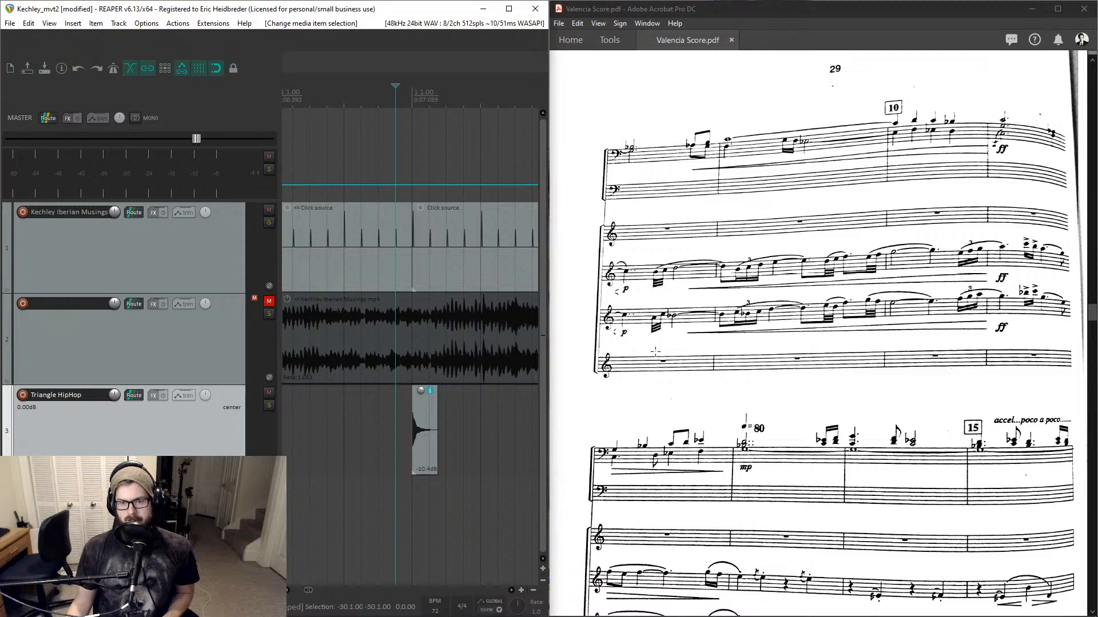
pyautogui.scroll(-12, 655, 351)
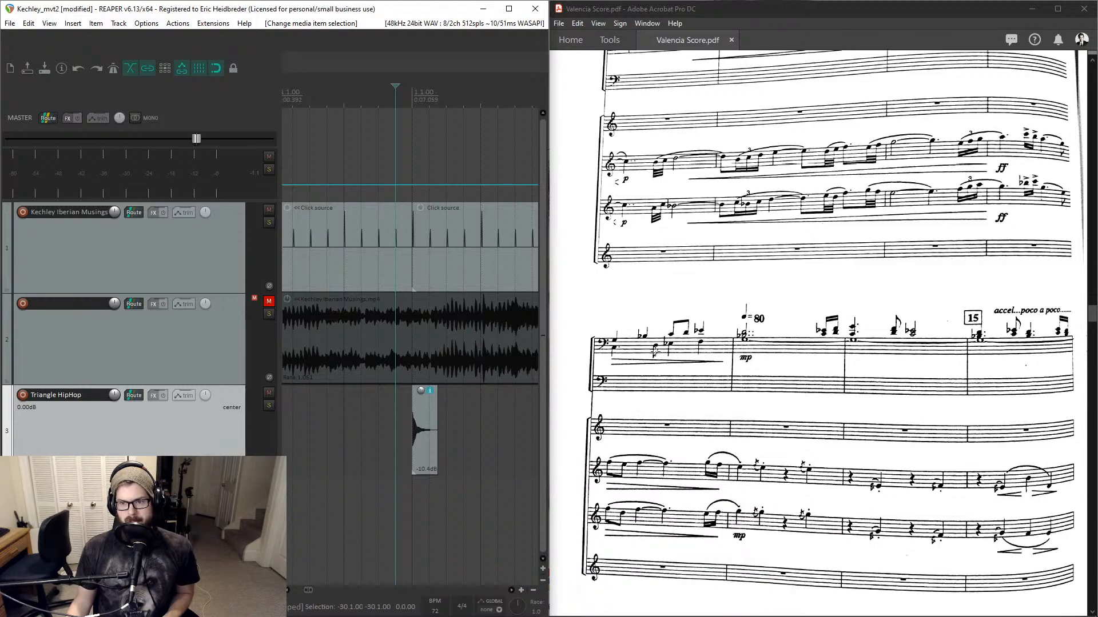
pyautogui.scroll(-20, 655, 351)
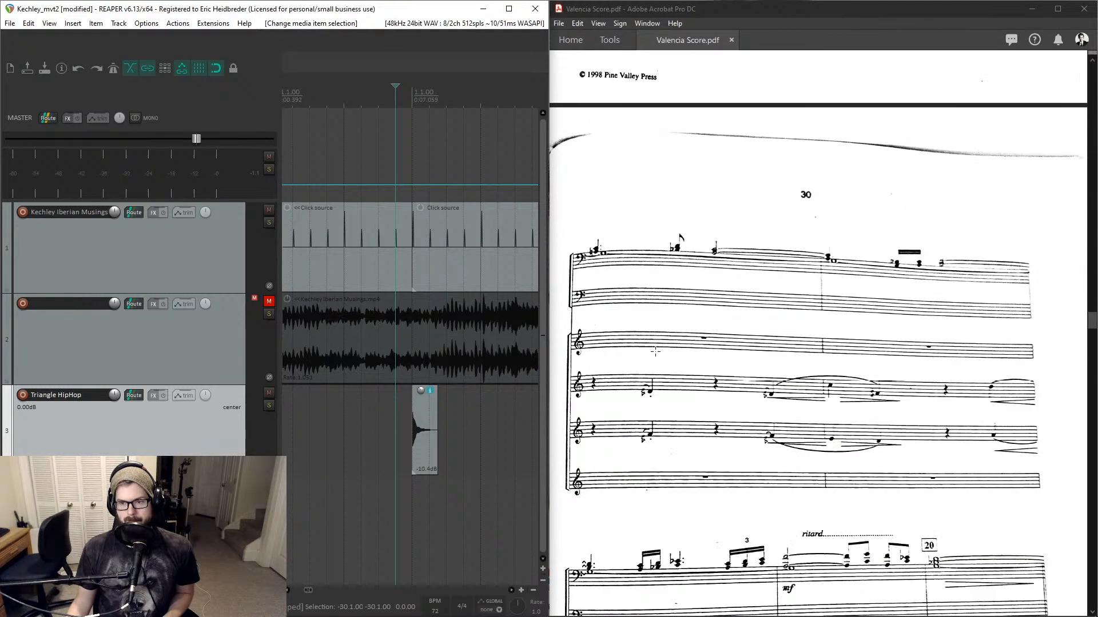
pyautogui.scroll(-6, 656, 351)
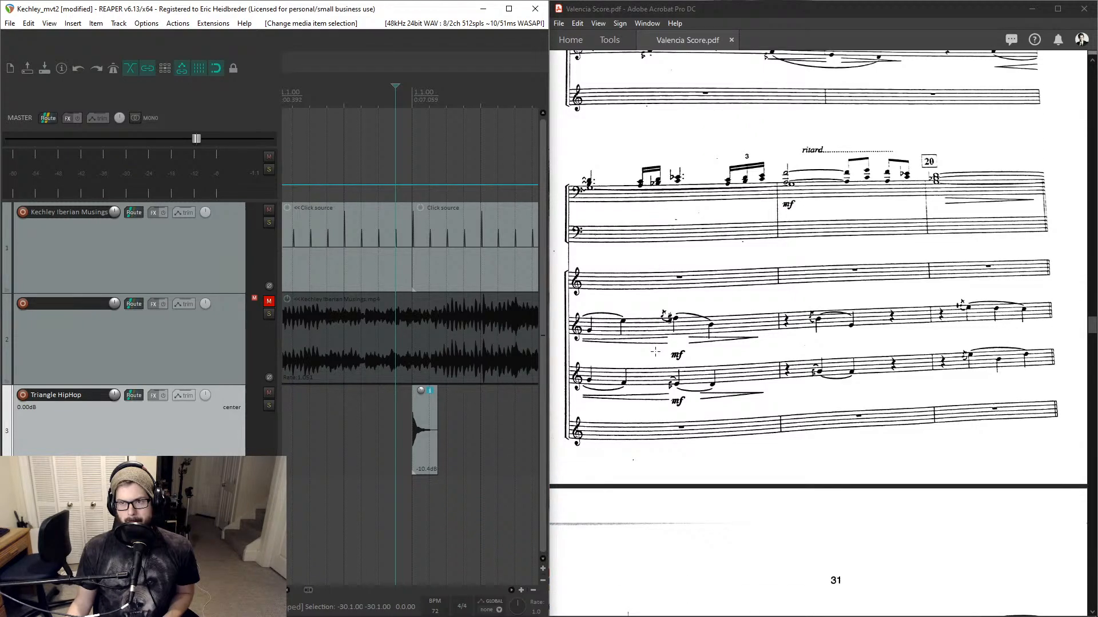
pyautogui.scroll(-1, 655, 351)
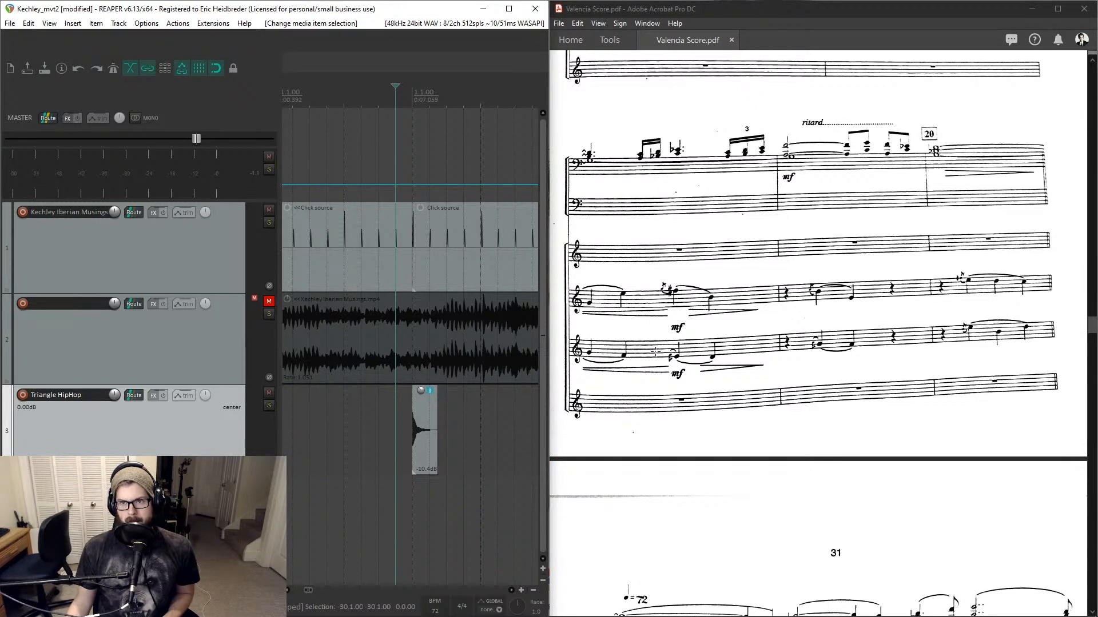
pyautogui.scroll(-7, 654, 351)
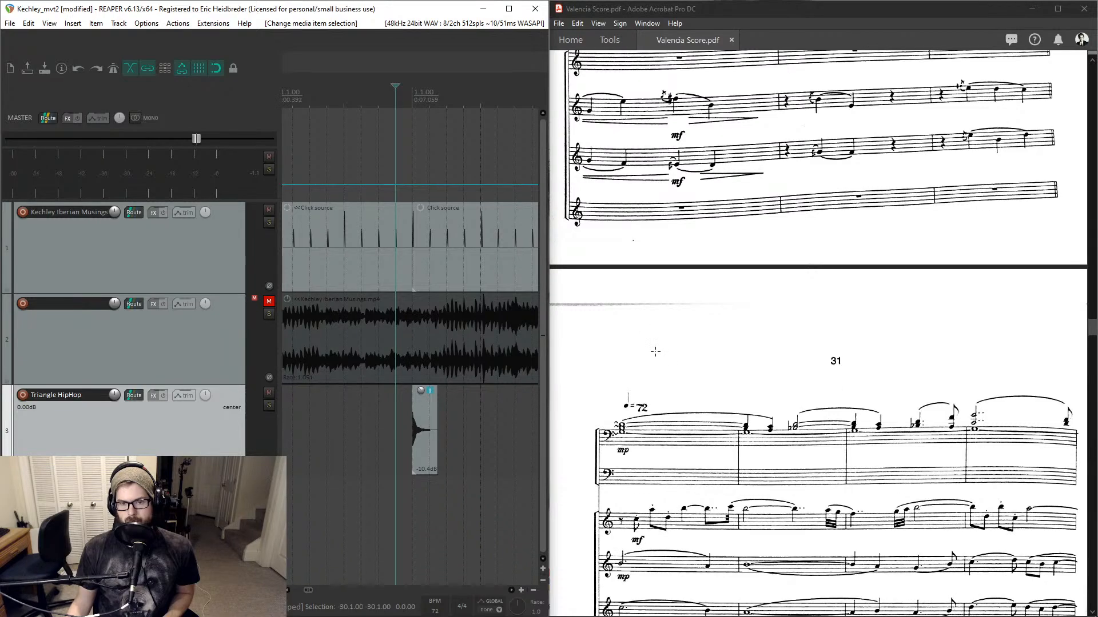
pyautogui.scroll(6, 1036, 149)
pyautogui.scroll(-5, 1036, 150)
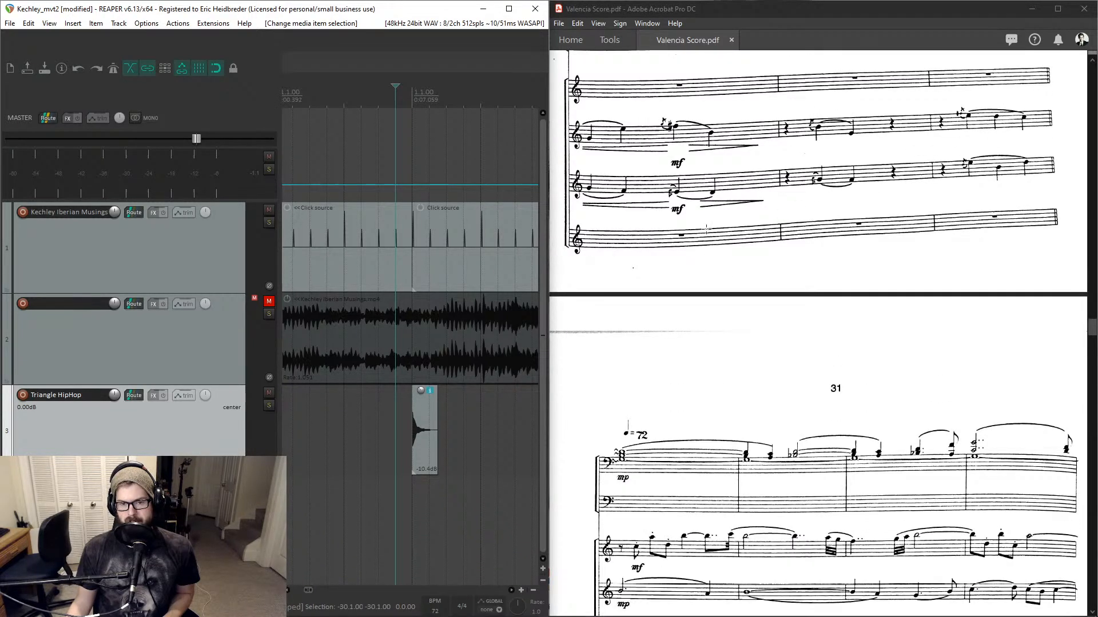
# - Jump to bar 21 and paste a copy of the triangle hit there
pyautogui.click(432, 421)
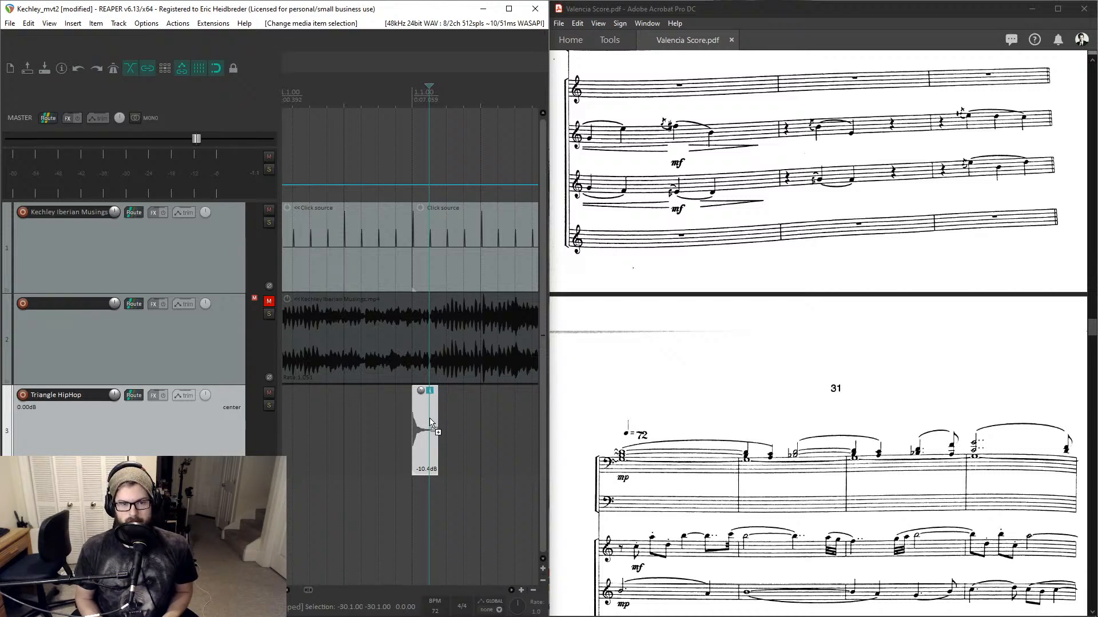
pyautogui.hotkey('ctrl', 'j')
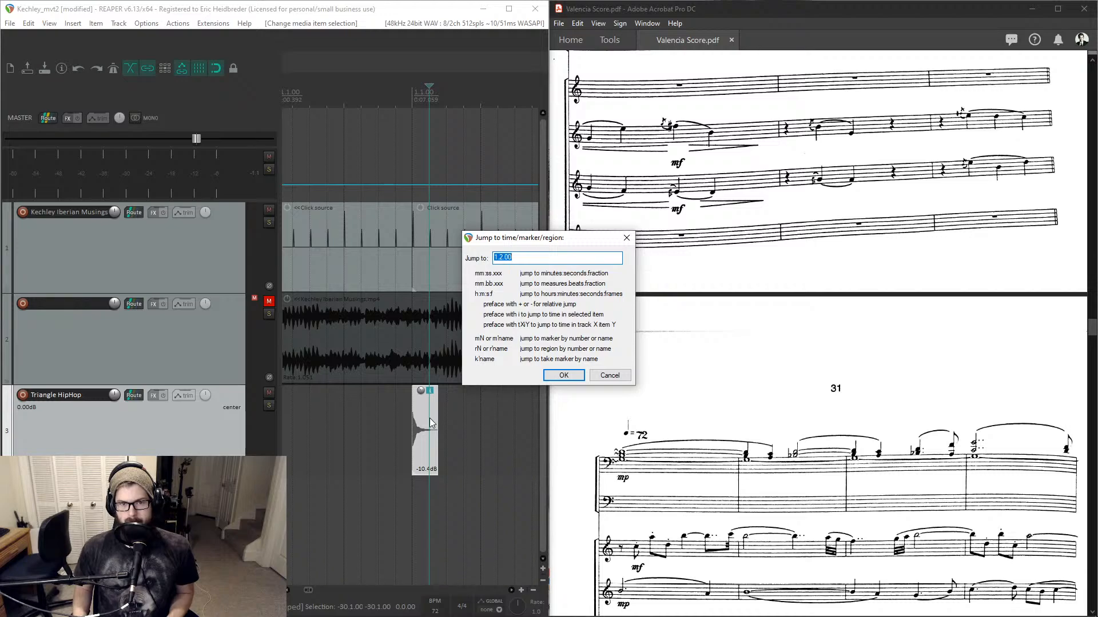
pyautogui.write('21')
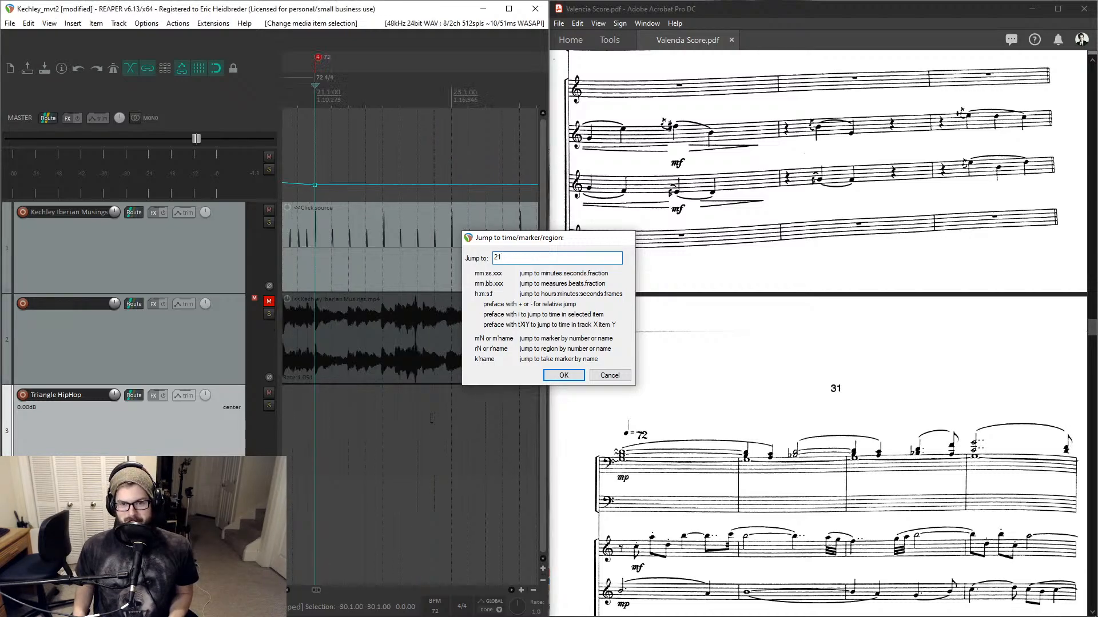
pyautogui.press('Return')
pyautogui.hotkey('ctrl', 'v')
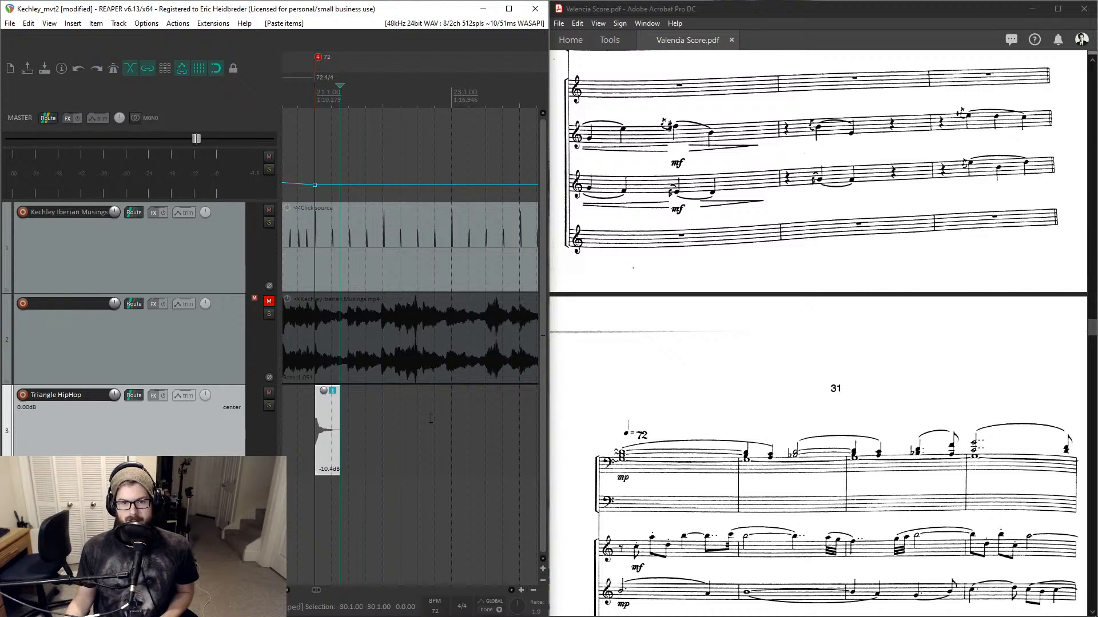
# - Find bar 45 in the score, then jump to bar 45 and paste the triangle hit there
pyautogui.scroll(-8, 661, 294)
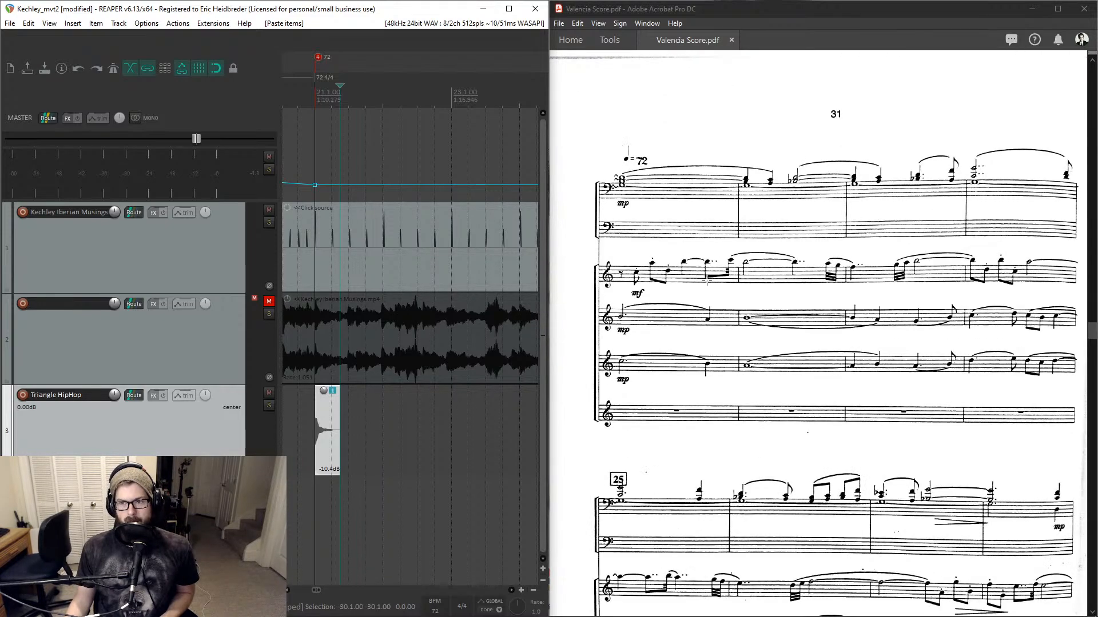
pyautogui.scroll(-8, 707, 281)
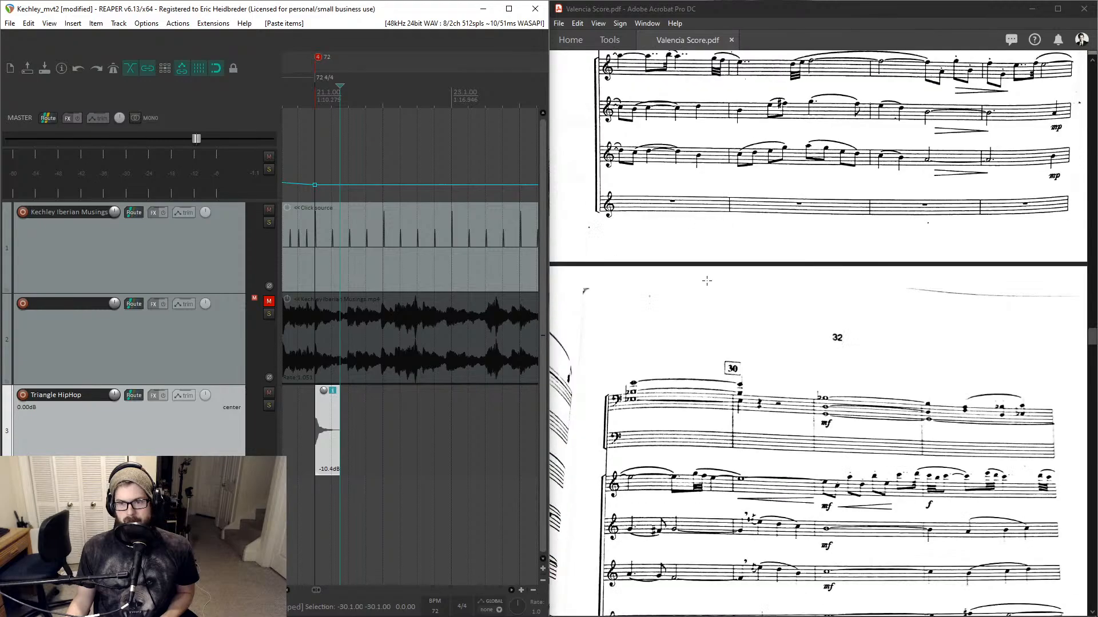
pyautogui.scroll(-4, 707, 281)
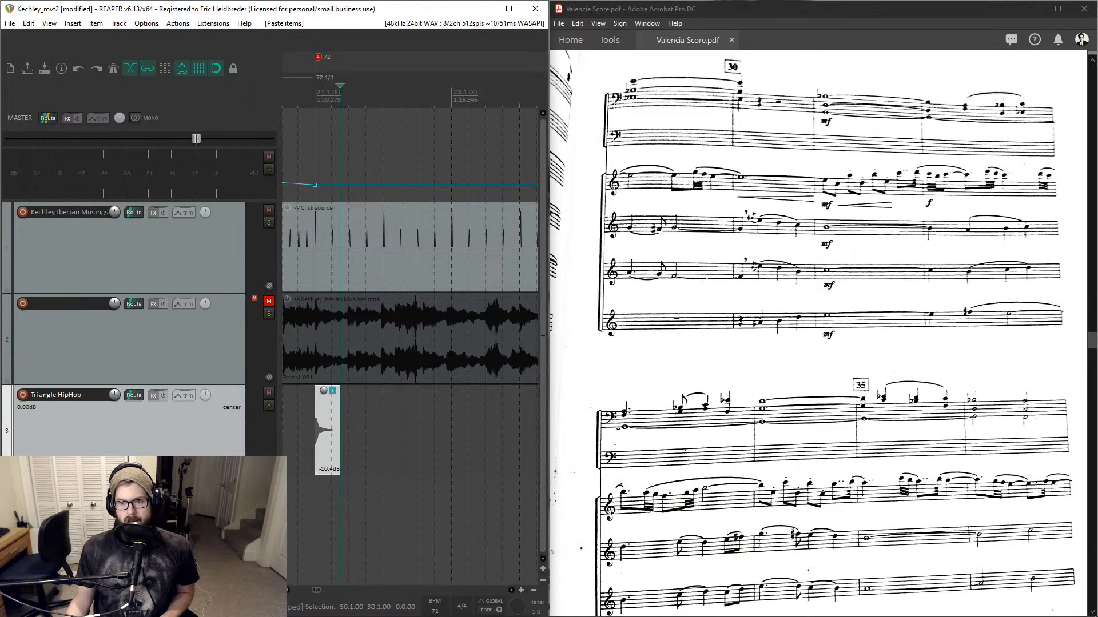
pyautogui.scroll(-7, 707, 281)
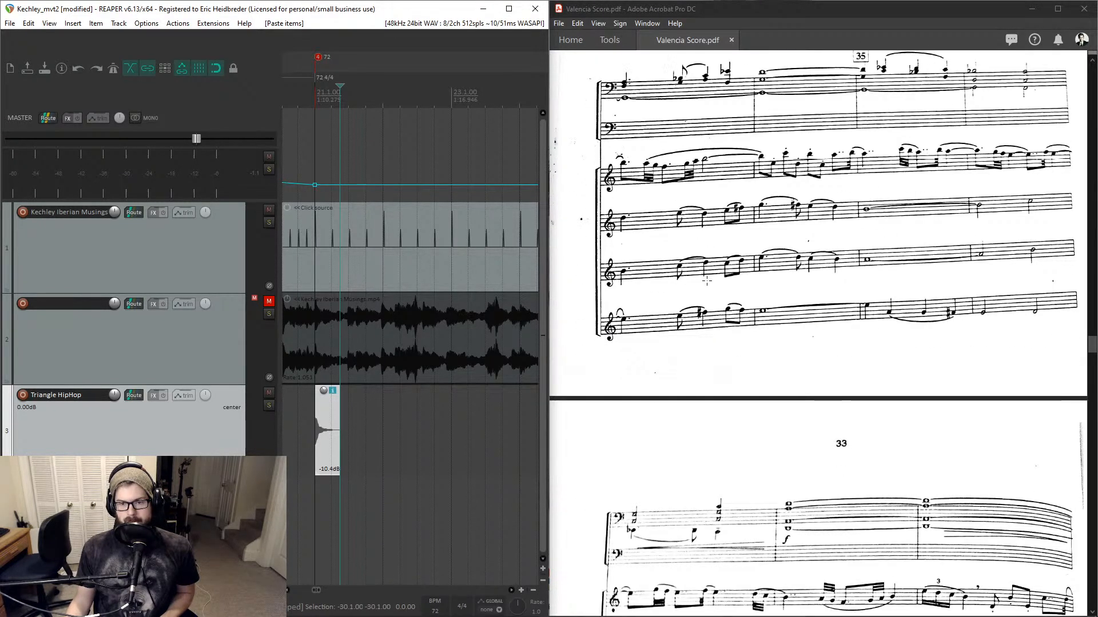
pyautogui.scroll(-6, 707, 281)
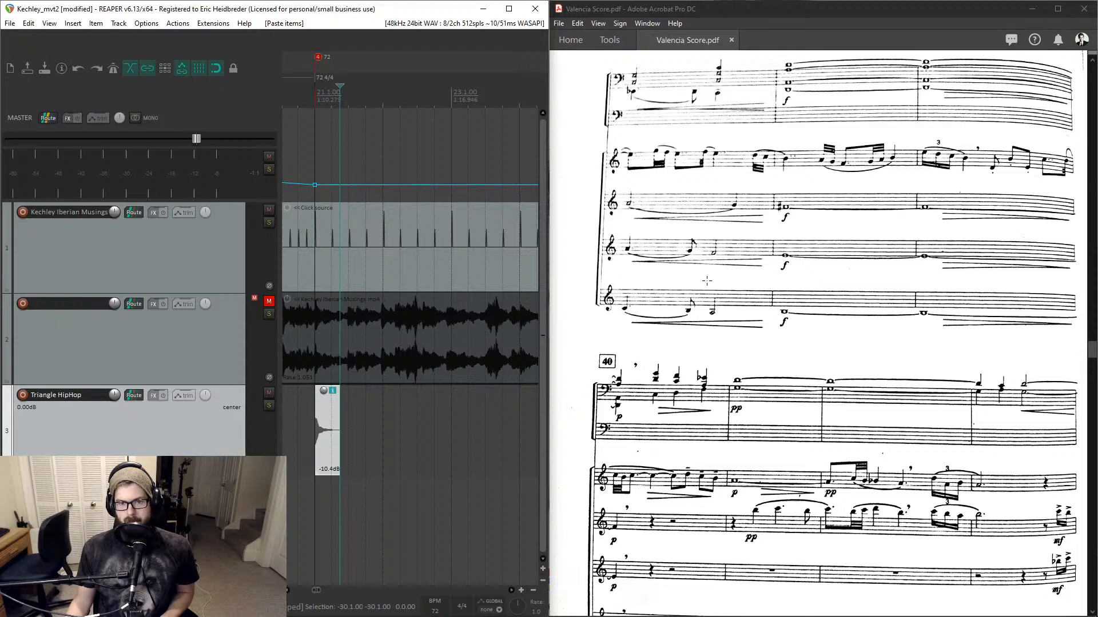
pyautogui.scroll(-7, 707, 281)
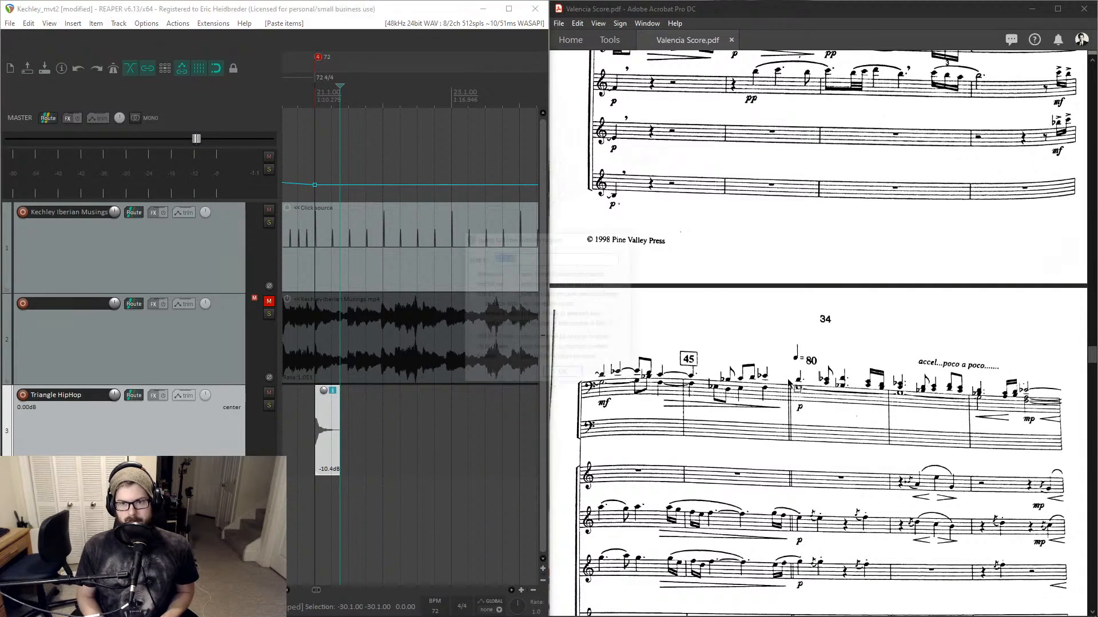
pyautogui.hotkey('ctrl', 'j')
pyautogui.write('45')
pyautogui.press('Return')
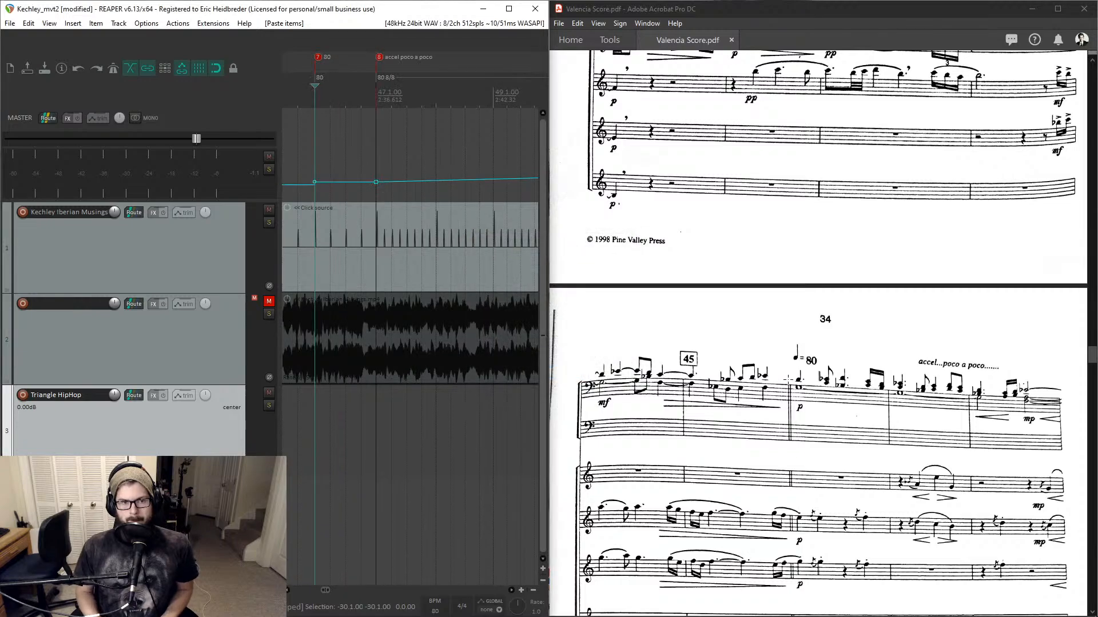
pyautogui.scroll(-1, 795, 413)
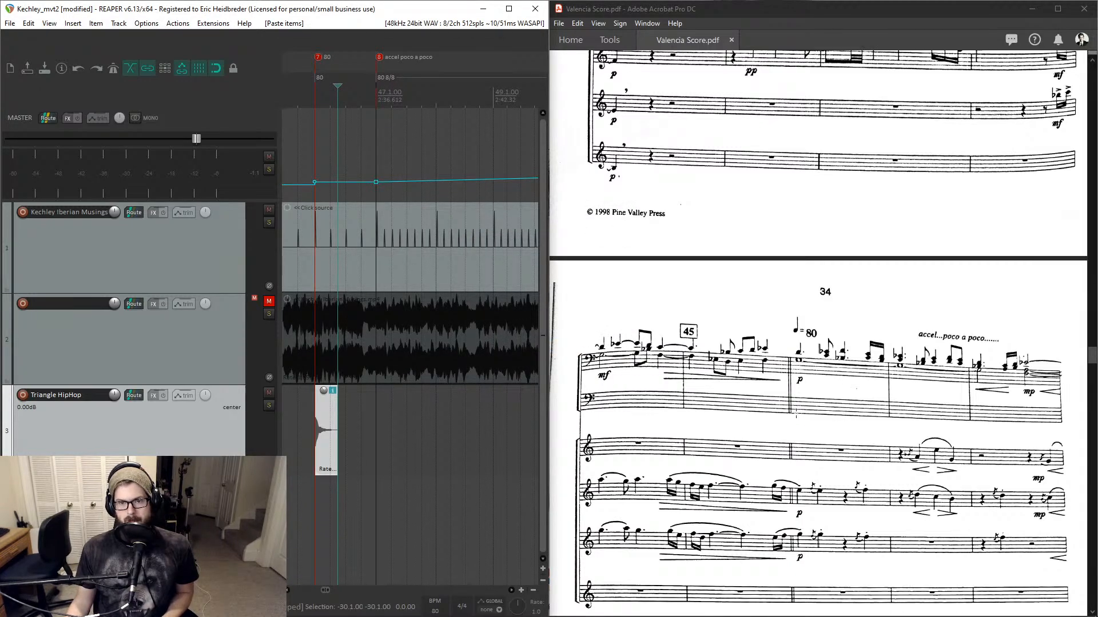
# - Scroll the score to the next triangle cue, then jump to bar 56 and paste the triangle hit there
pyautogui.click(788, 378)
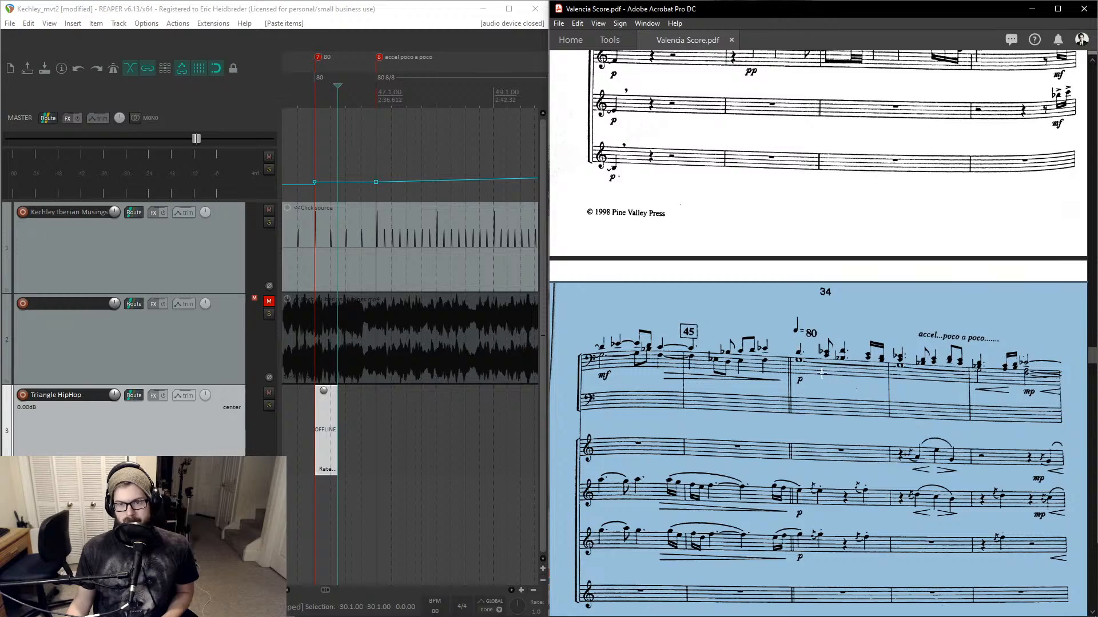
pyautogui.scroll(-5, 822, 374)
pyautogui.scroll(-2, 821, 373)
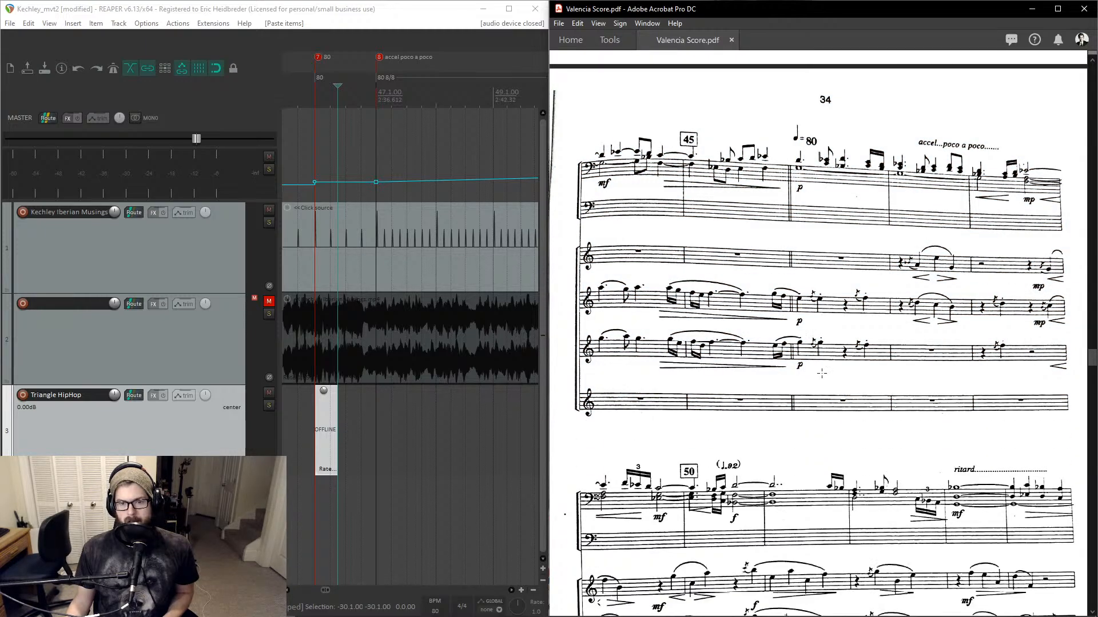
pyautogui.scroll(-17, 821, 374)
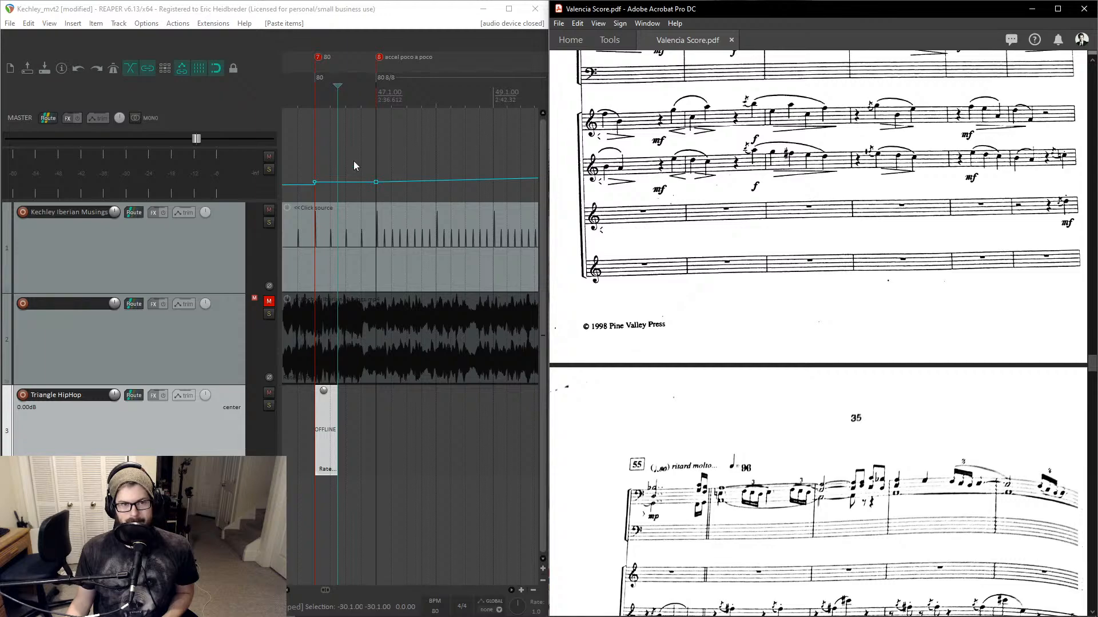
pyautogui.click(346, 92)
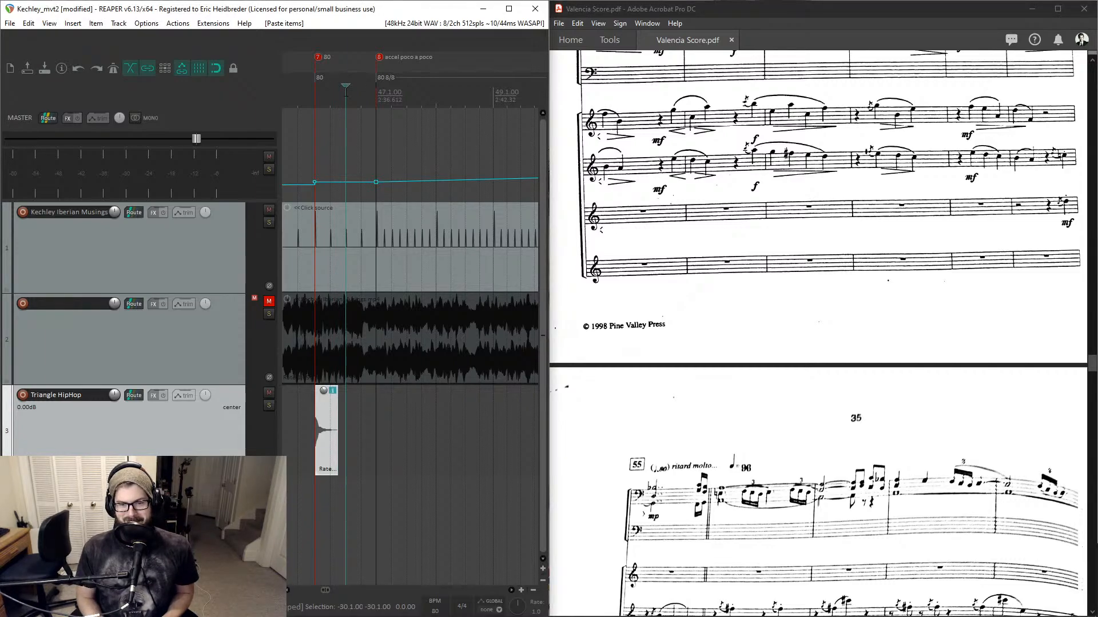
pyautogui.hotkey('ctrl', 'j')
pyautogui.write('m12')
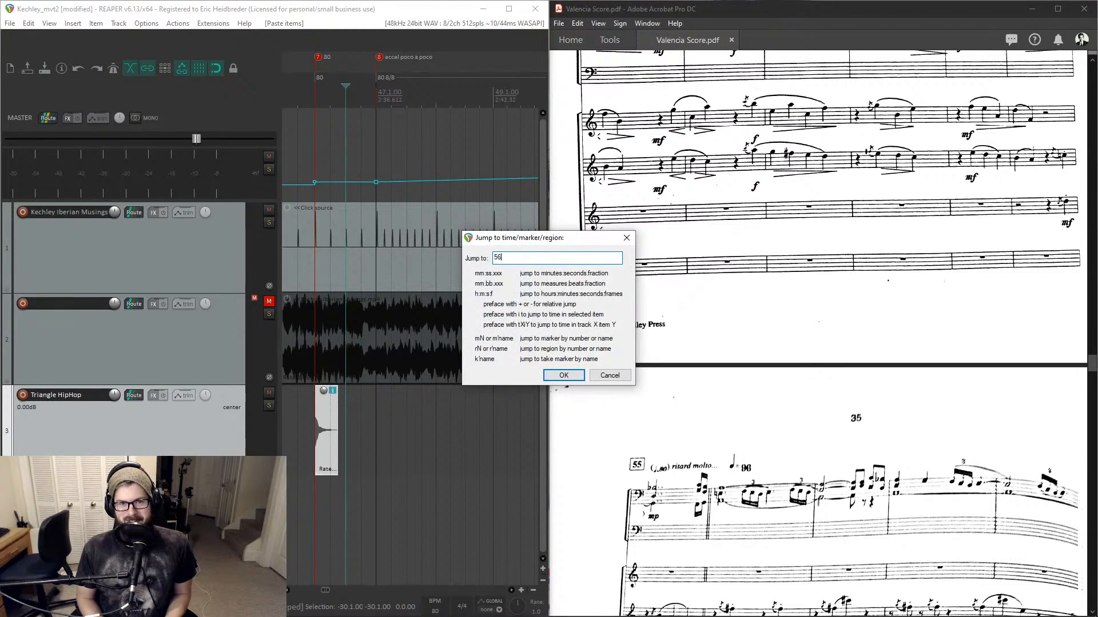
pyautogui.press('Return')
pyautogui.hotkey('ctrl', 'v')
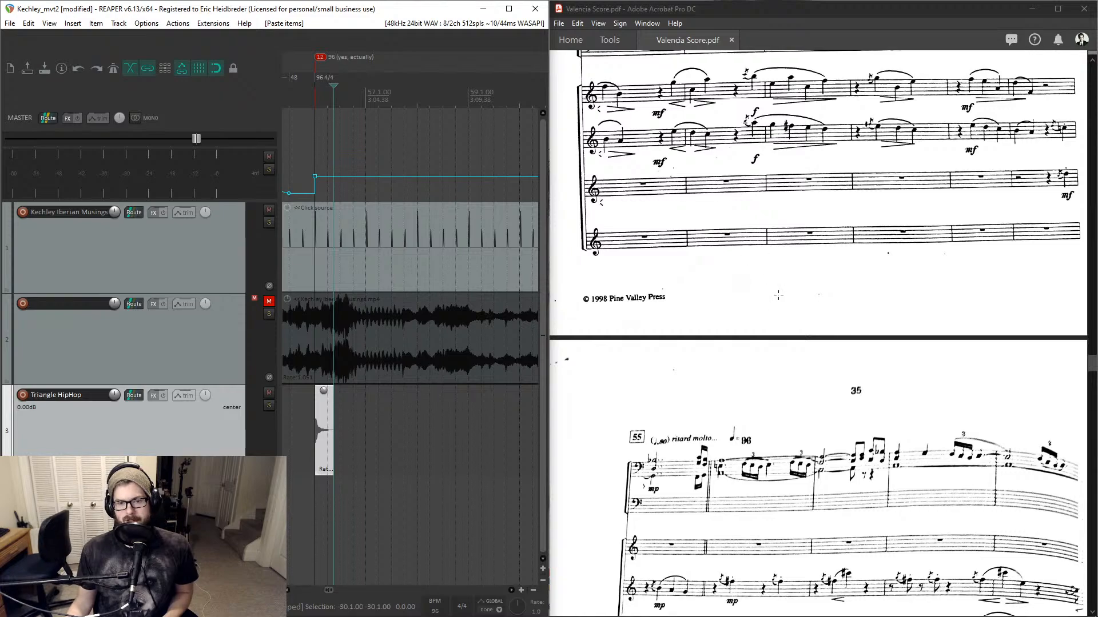
# - Set the project timebase for items, envelopes and markers to Time
pyautogui.scroll(-2, 777, 297)
pyautogui.scroll(-3, 777, 294)
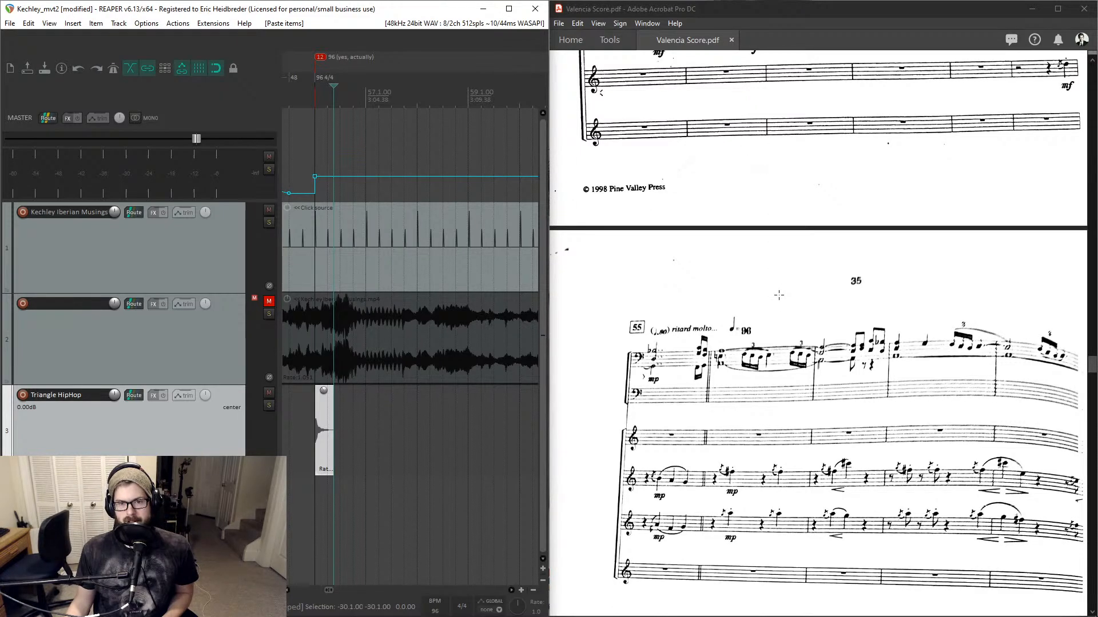
pyautogui.scroll(-8, 779, 295)
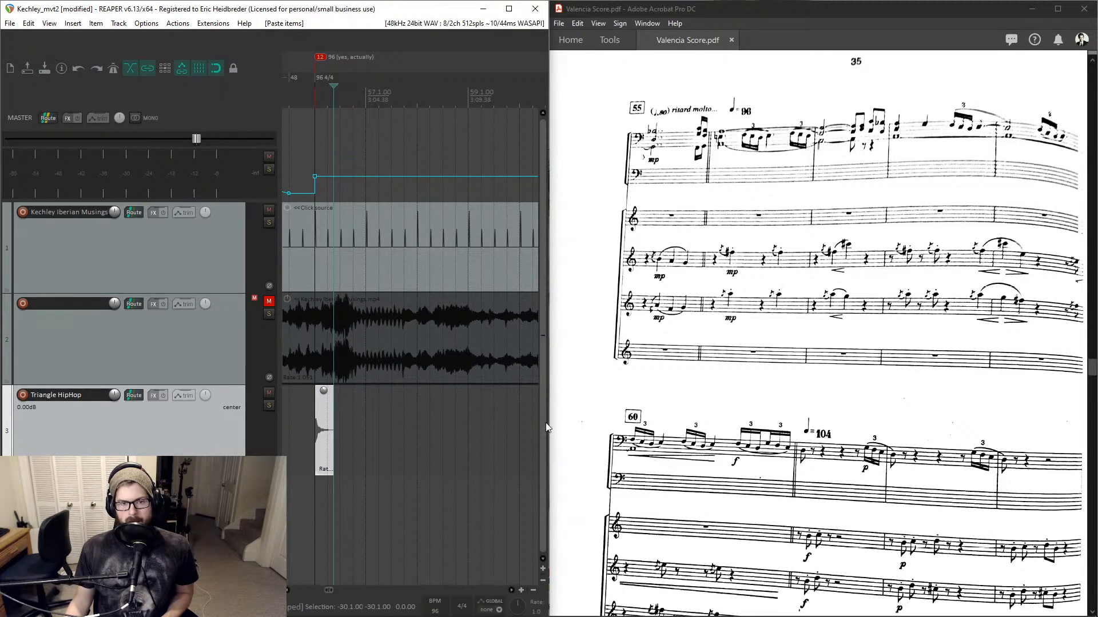
pyautogui.scroll(5, 325, 435)
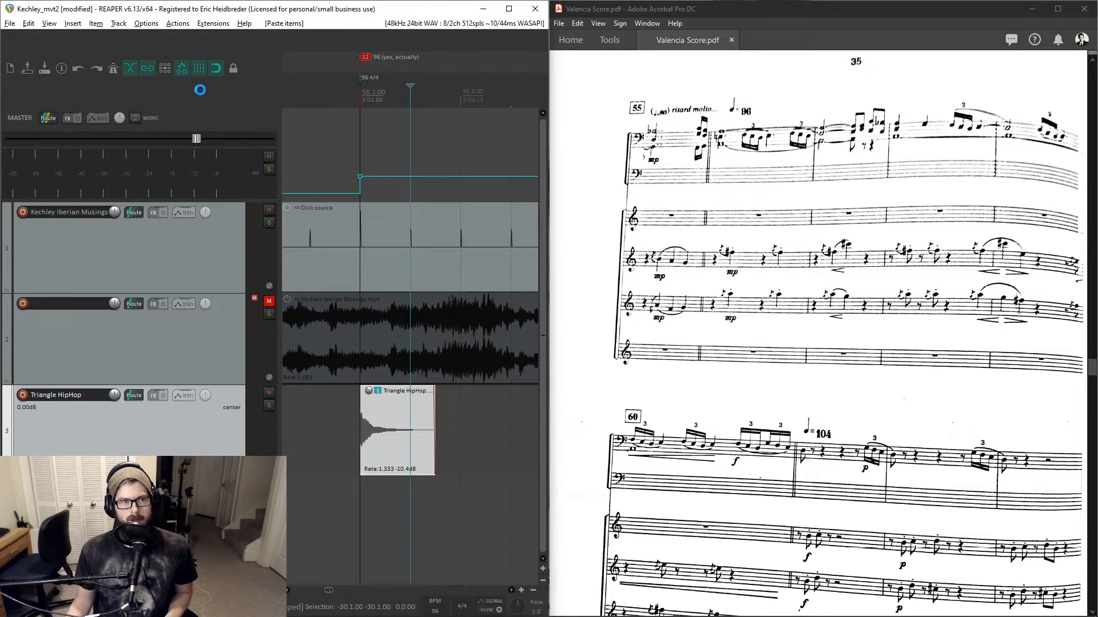
pyautogui.click(343, 257)
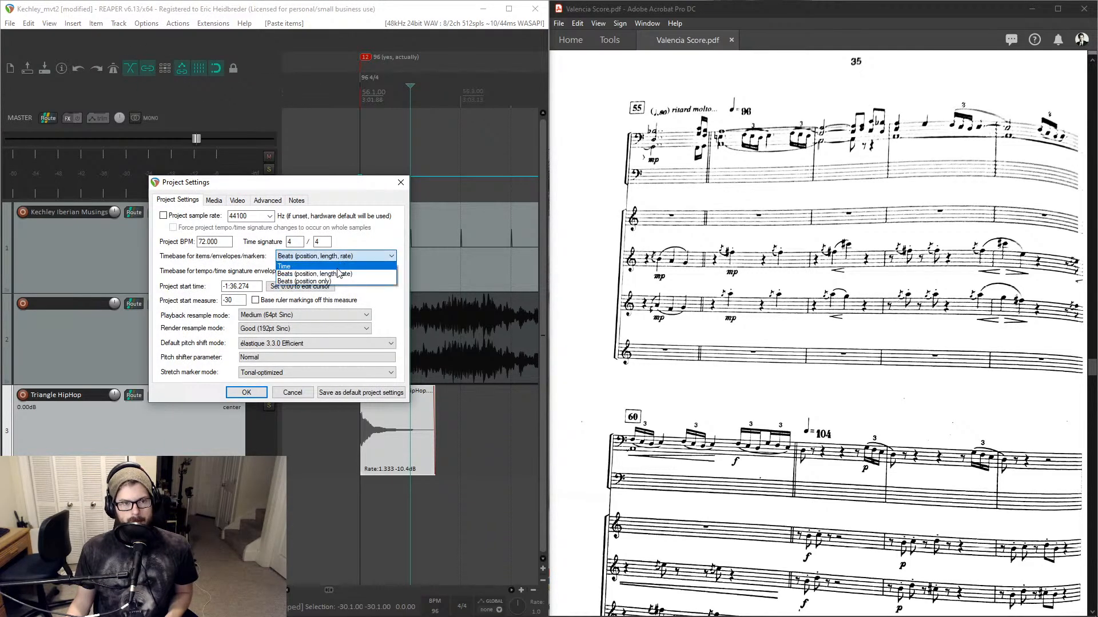
pyautogui.click(339, 267)
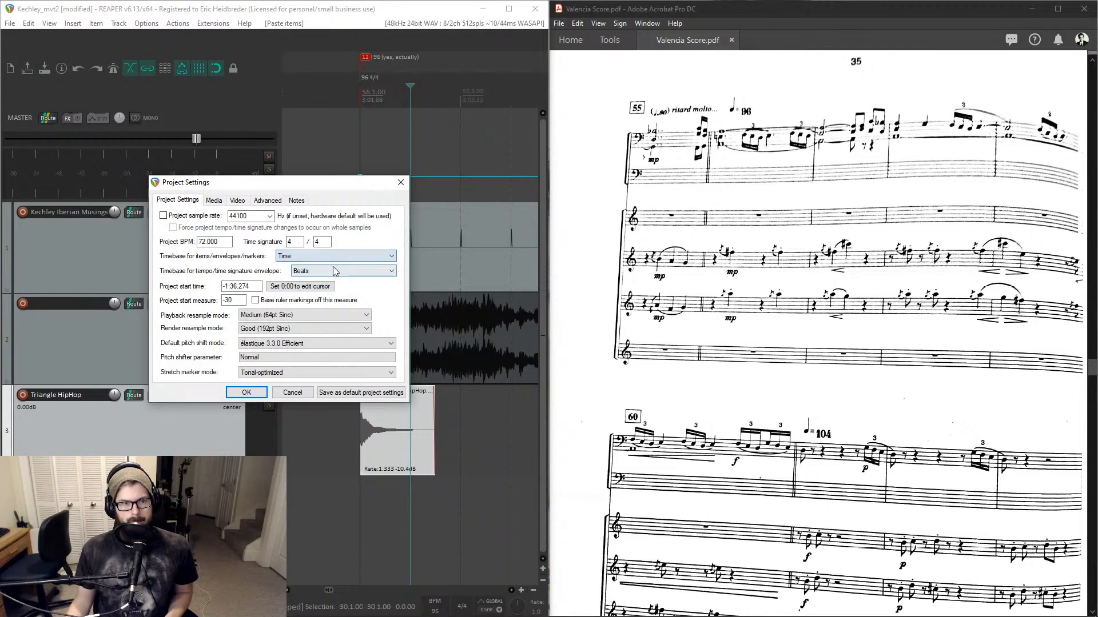
pyautogui.click(246, 392)
# - Reset the bar 56 triangle item's playback rate to 1 in its item properties
pyautogui.scroll(8, 358, 359)
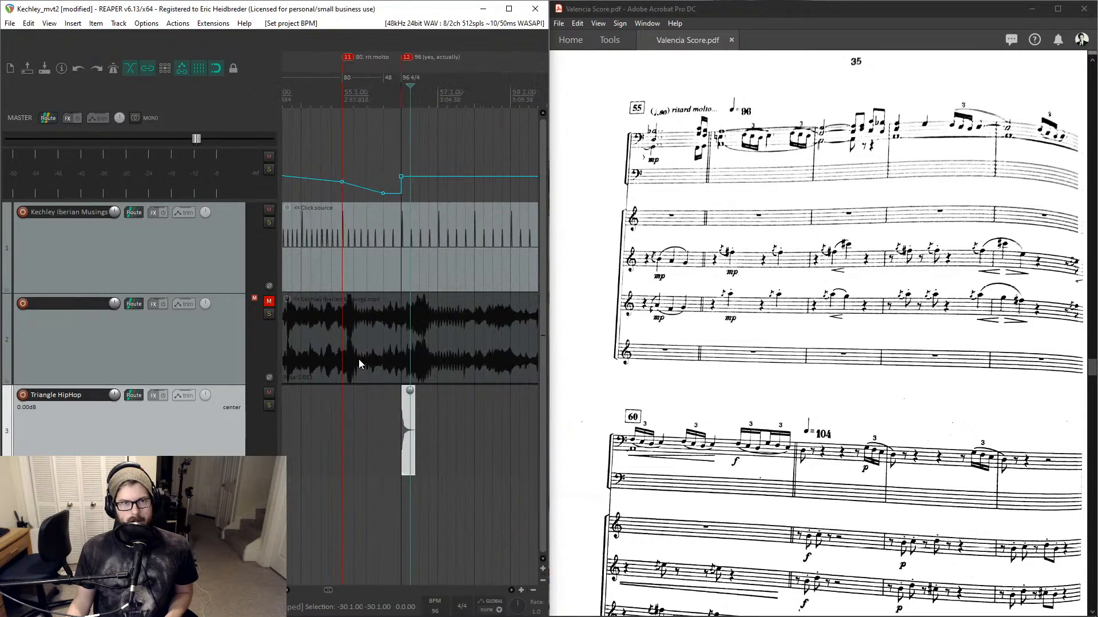
pyautogui.scroll(2, 358, 359)
pyautogui.scroll(-4, 366, 400)
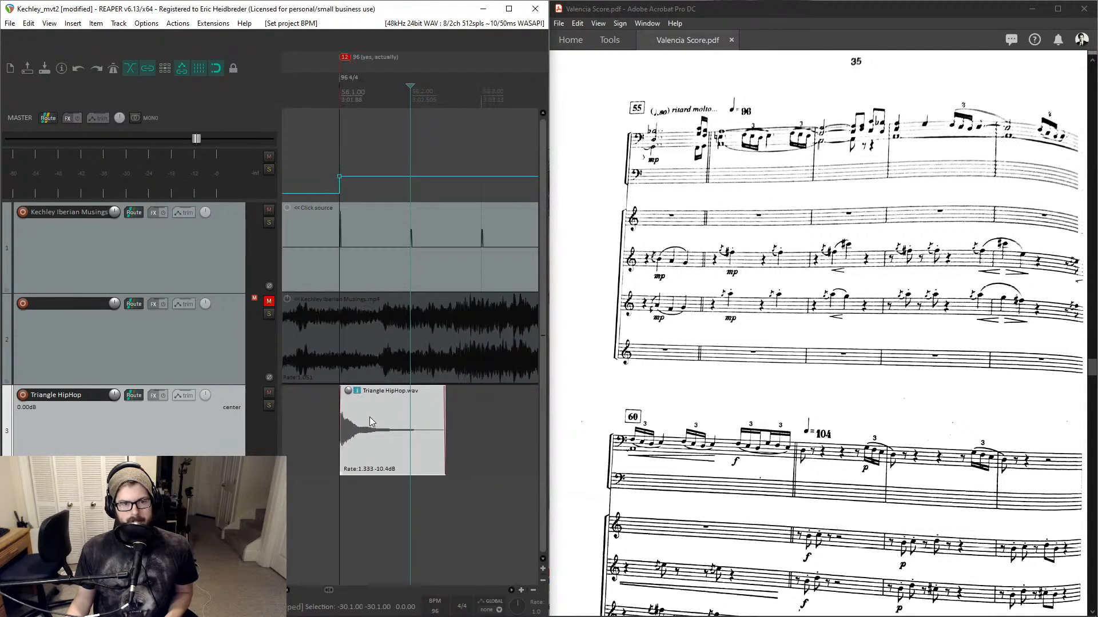
pyautogui.rightClick(370, 417)
pyautogui.click(368, 422)
pyautogui.moveTo(369, 424)
pyautogui.mouseDown()
pyautogui.moveTo(367, 435)
pyautogui.moveTo(373, 426)
pyautogui.mouseUp()
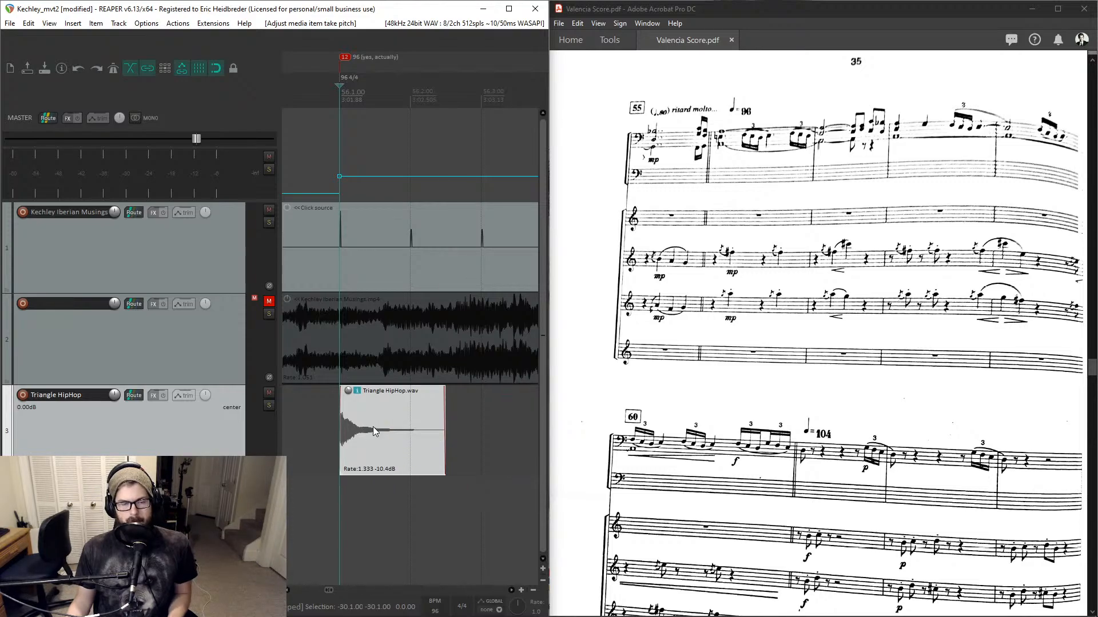
pyautogui.doubleClick(374, 426)
pyautogui.moveTo(239, 261); pyautogui.dragTo(193, 265)
pyautogui.write('1')
pyautogui.press('Return')
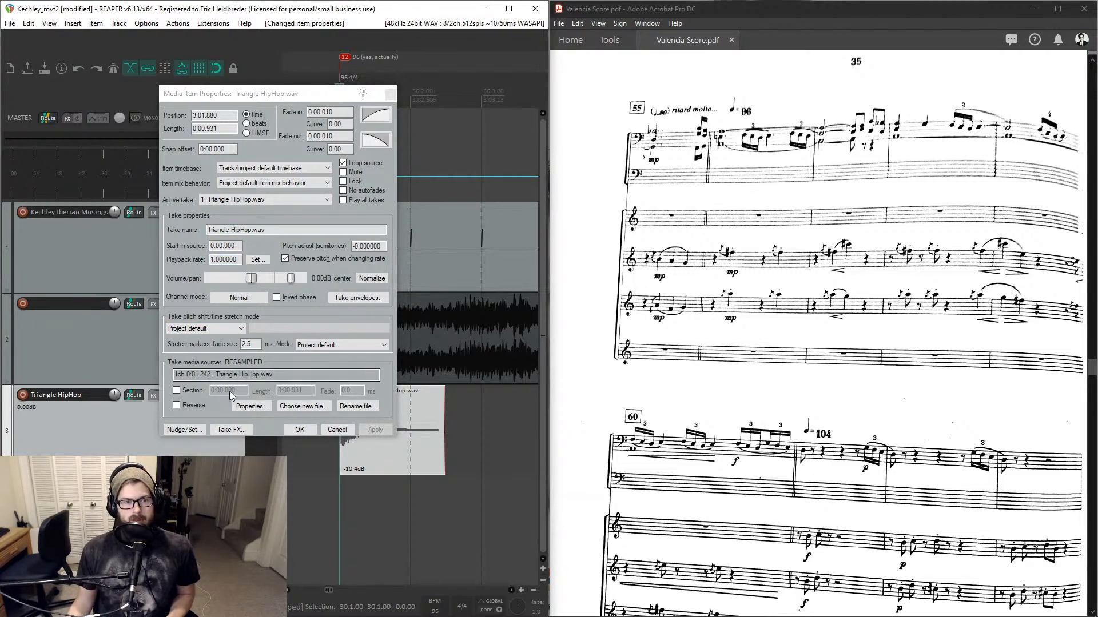
pyautogui.click(299, 429)
# - Set the bar 45 triangle item's playback rate to 1 in its item properties
pyautogui.scroll(-10, 355, 418)
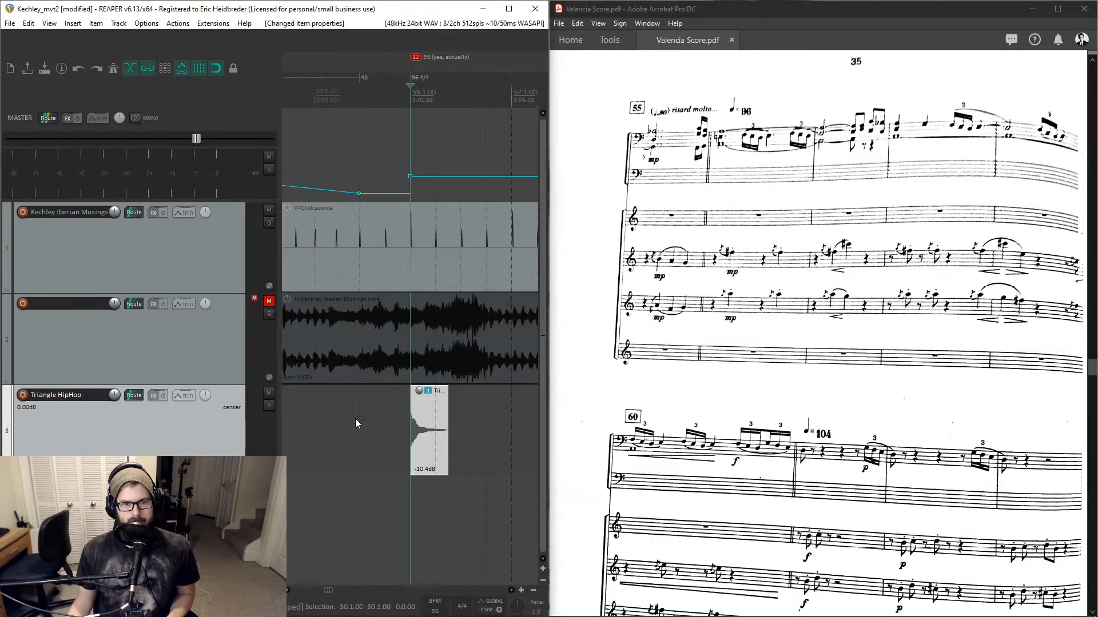
pyautogui.click(336, 421)
pyautogui.scroll(12, 346, 423)
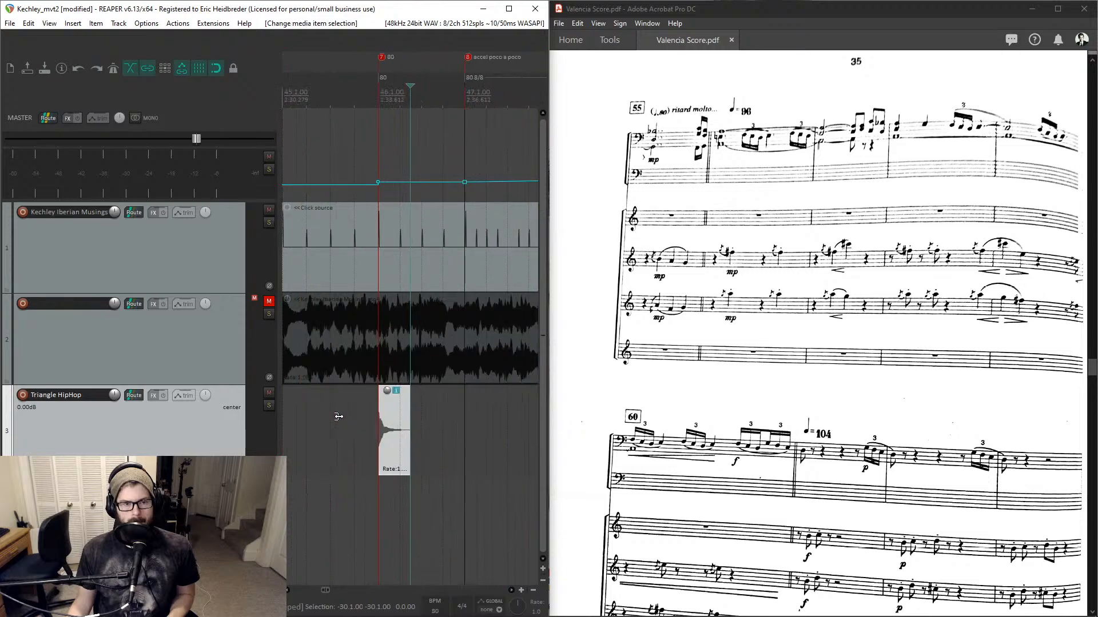
pyautogui.doubleClick(346, 423)
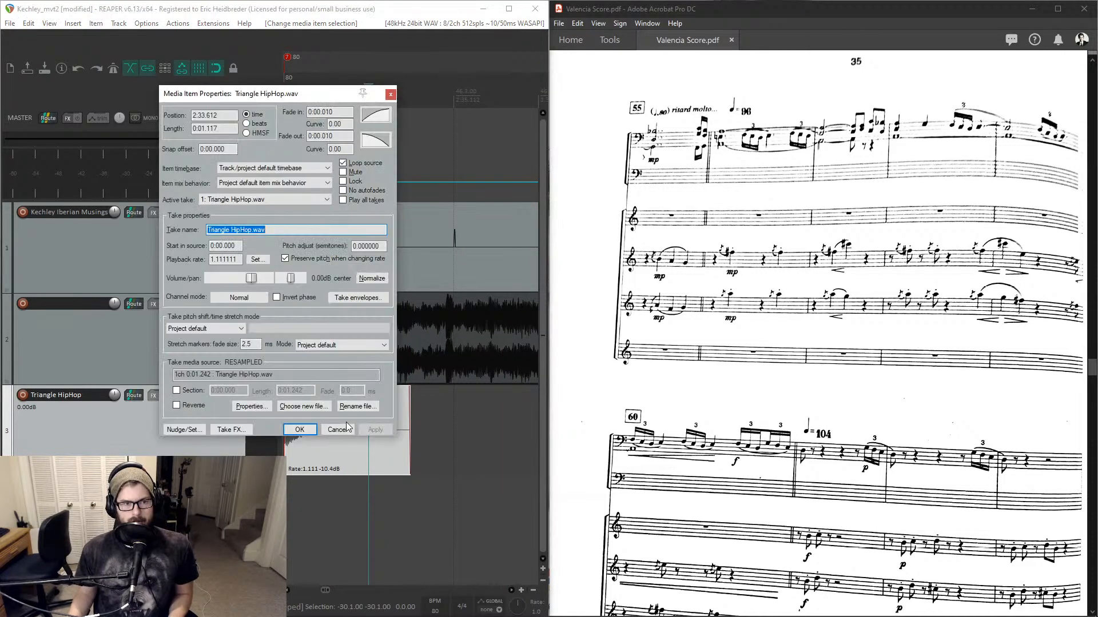
pyautogui.click(239, 260)
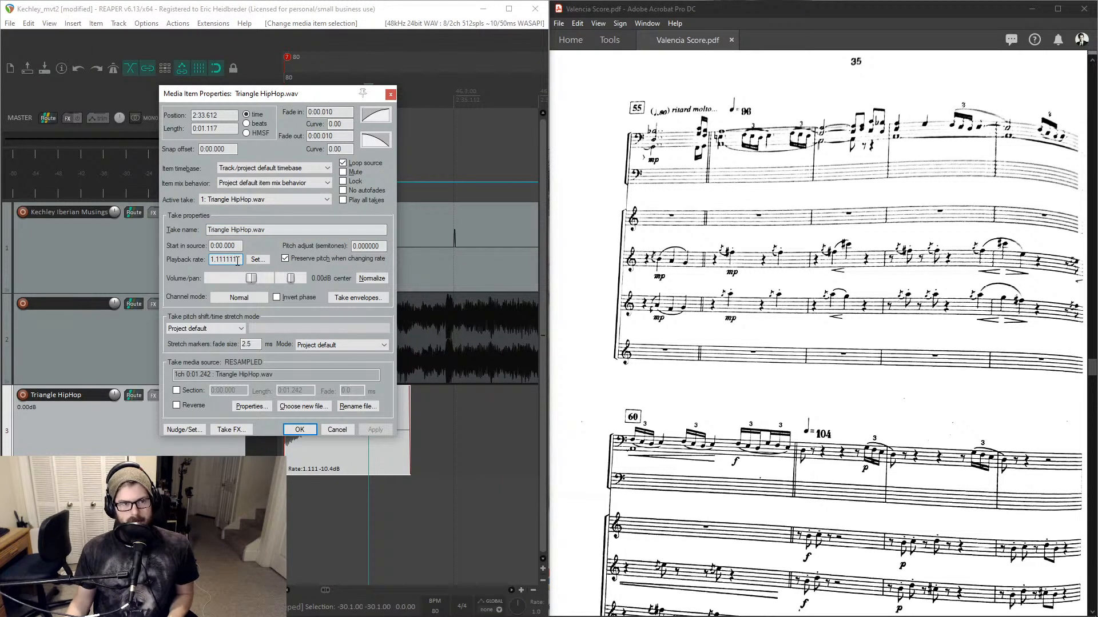
pyautogui.moveTo(239, 260); pyautogui.dragTo(201, 264)
pyautogui.write('1')
pyautogui.press('Return')
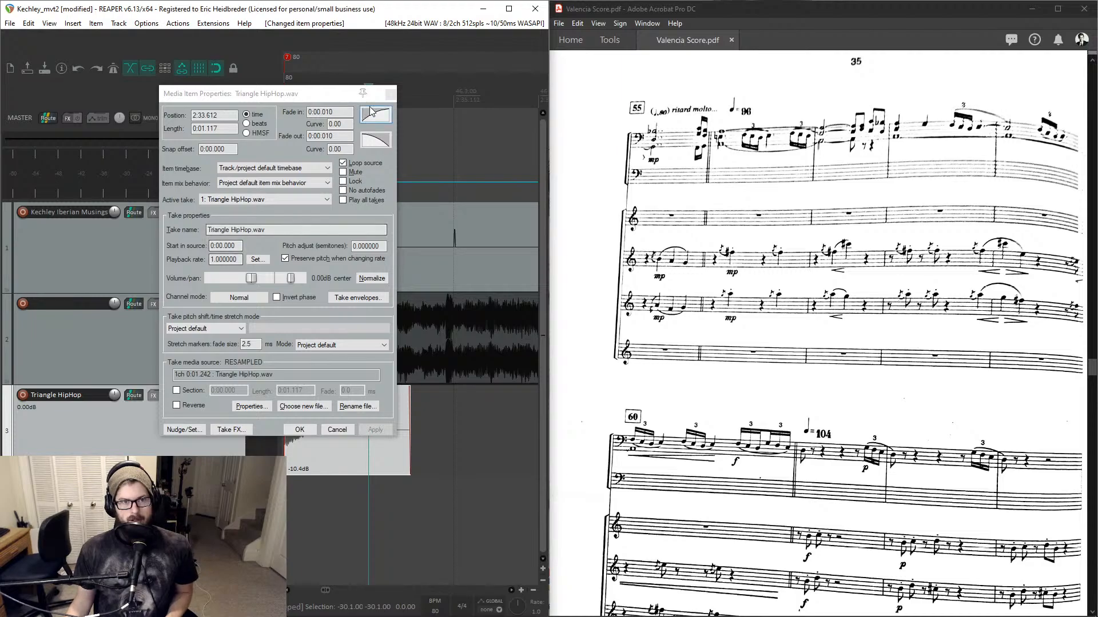
# - Zoom out and inspect the pasted triangle items across the timeline
pyautogui.scroll(-10, 363, 431)
pyautogui.scroll(-6, 363, 430)
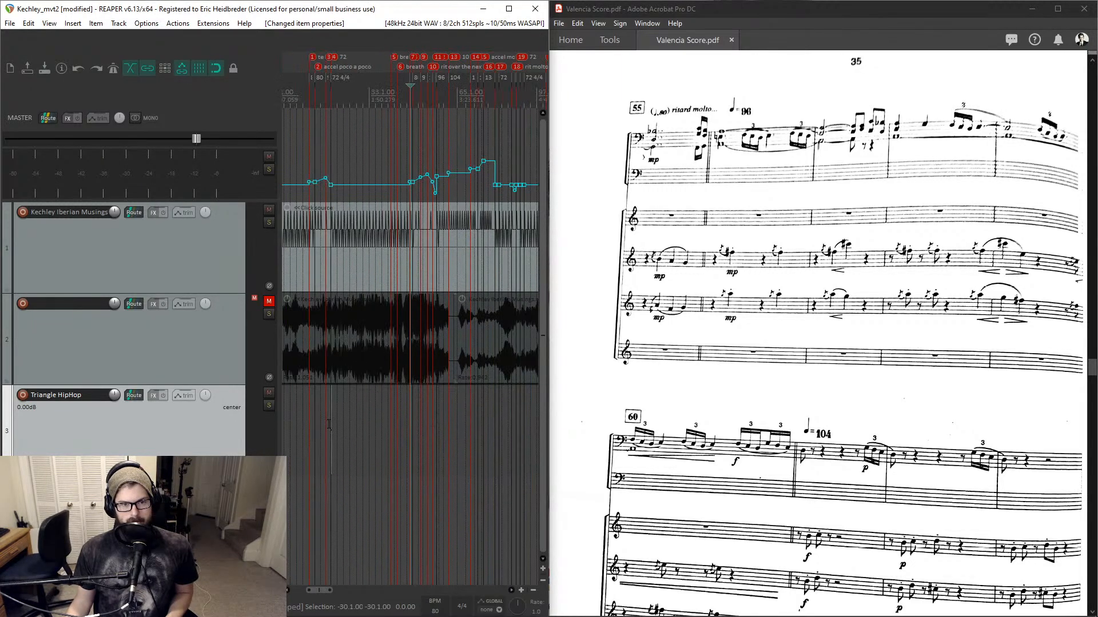
pyautogui.scroll(7, 441, 429)
pyautogui.scroll(-3, 441, 429)
pyautogui.click(442, 429)
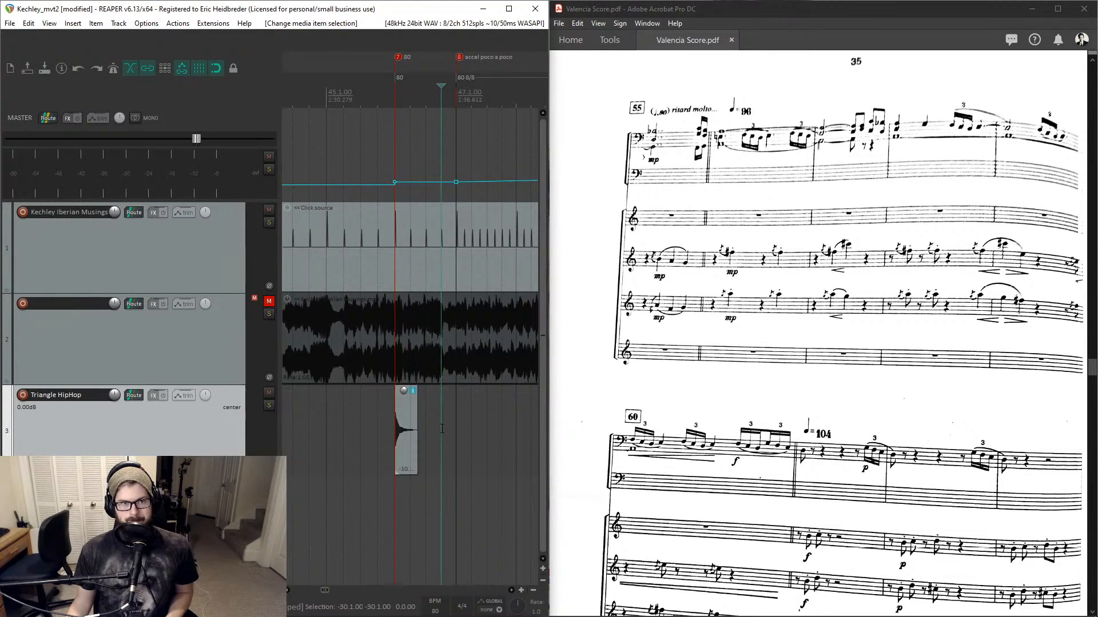
pyautogui.click(505, 429)
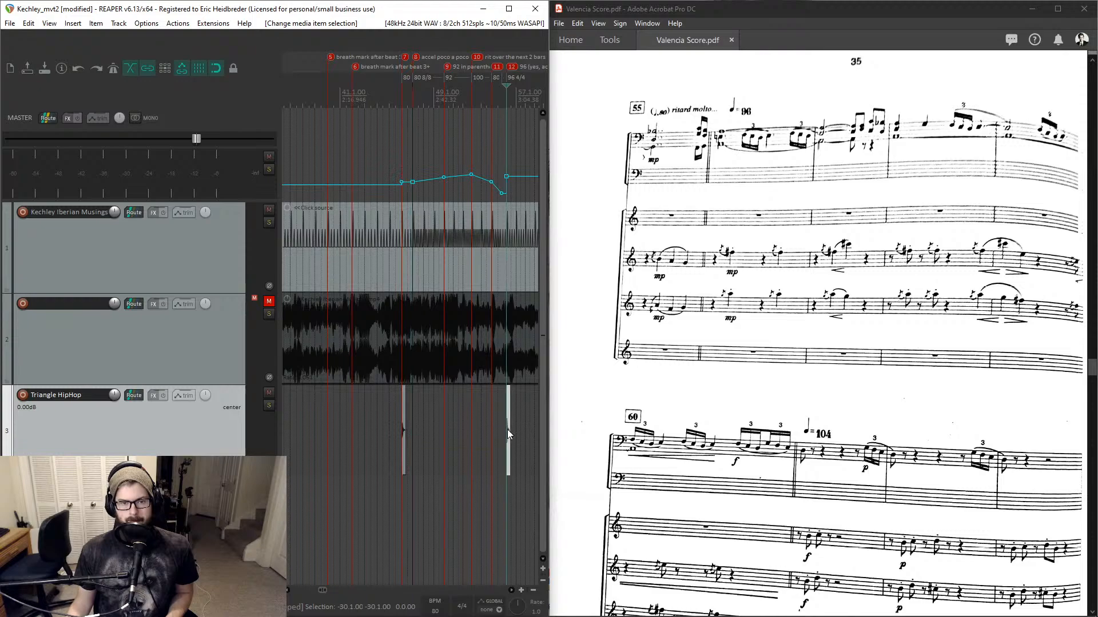
pyautogui.scroll(5, 507, 430)
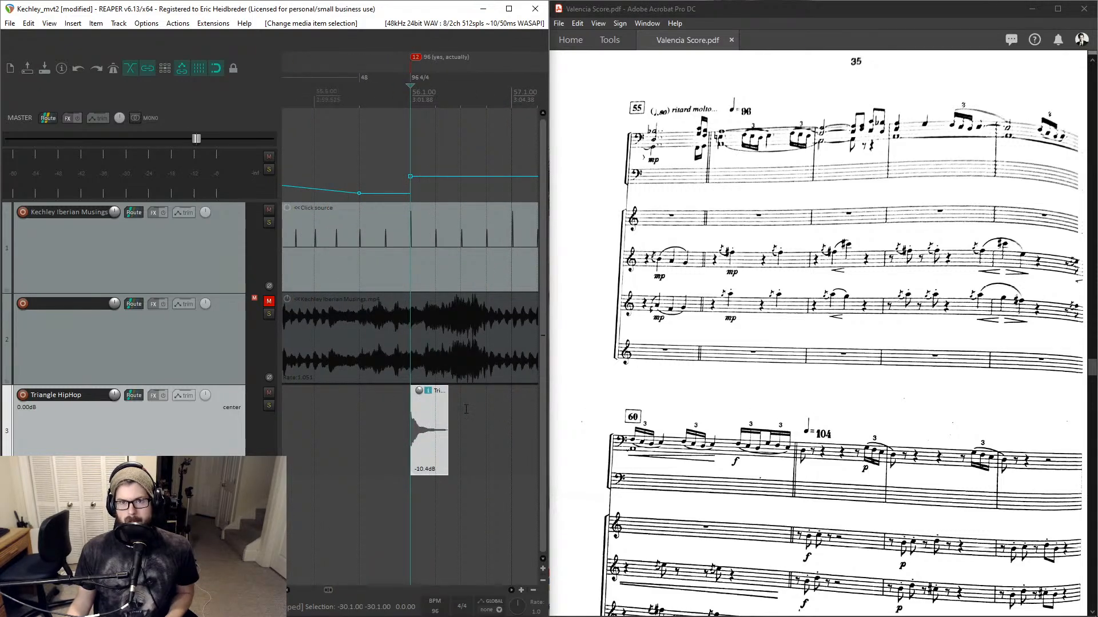
# - Jump to bar 61 and paste the triangle hit there
pyautogui.hotkey('ctrl', 'j')
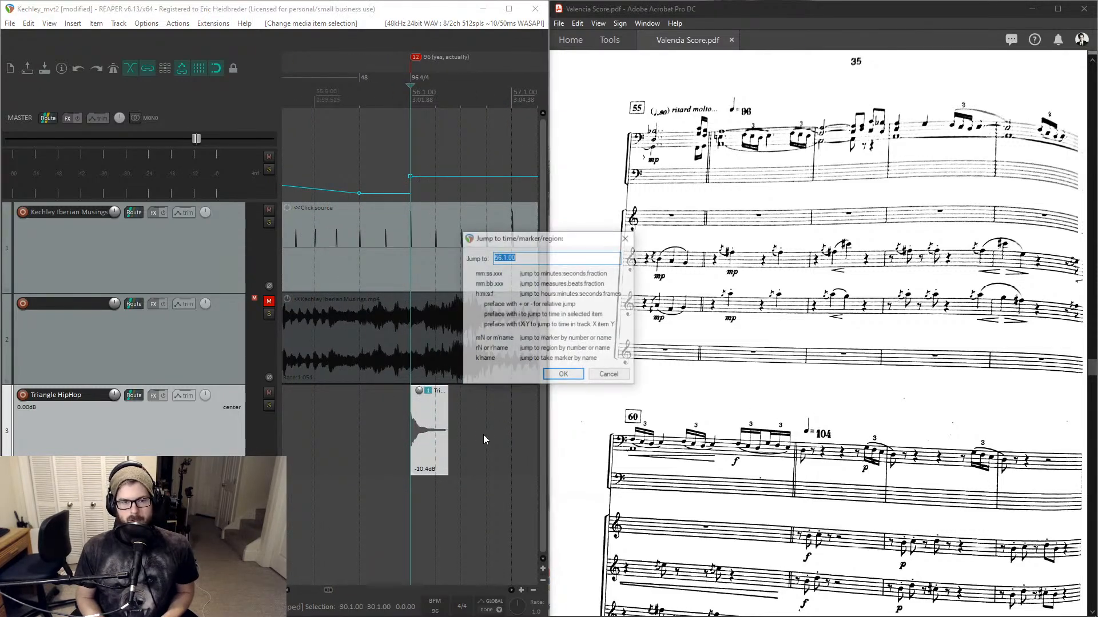
pyautogui.write('61')
pyautogui.press('Return')
pyautogui.hotkey('ctrl', 'v')
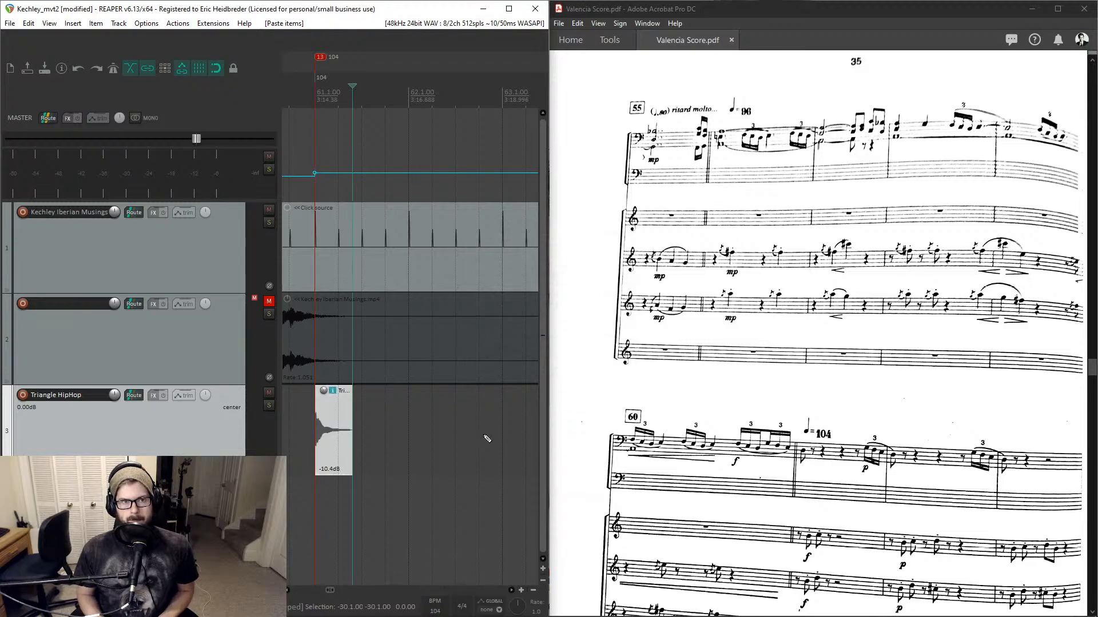
# - Scroll the score to the next cue, then jump to bar 71 and paste the triangle hit there
pyautogui.scroll(-1, 783, 403)
pyautogui.scroll(-5, 784, 404)
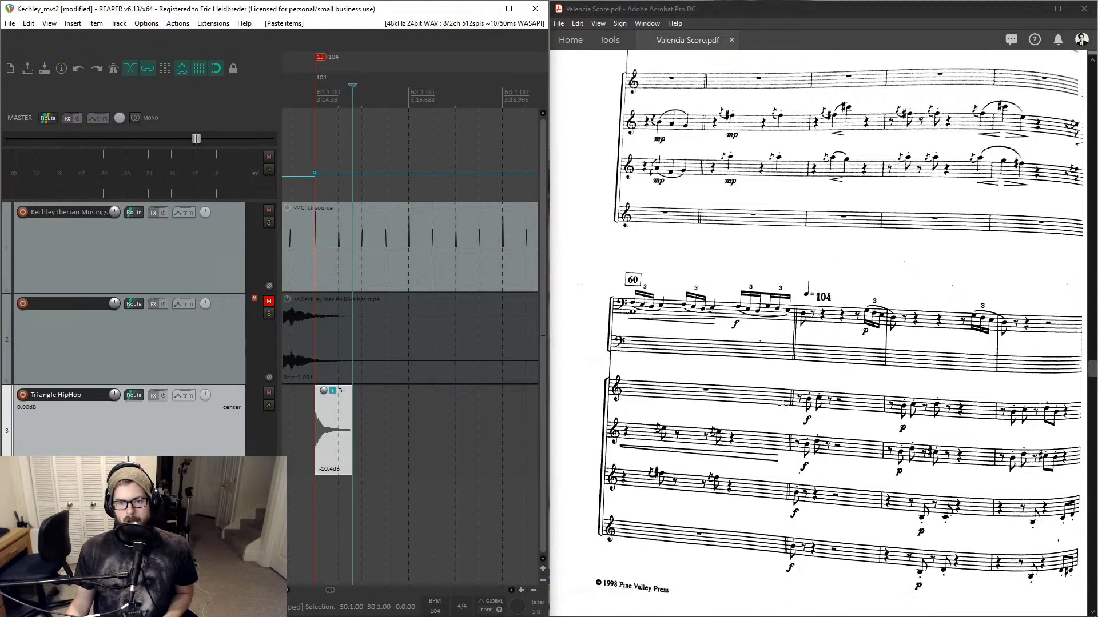
pyautogui.scroll(-6, 783, 404)
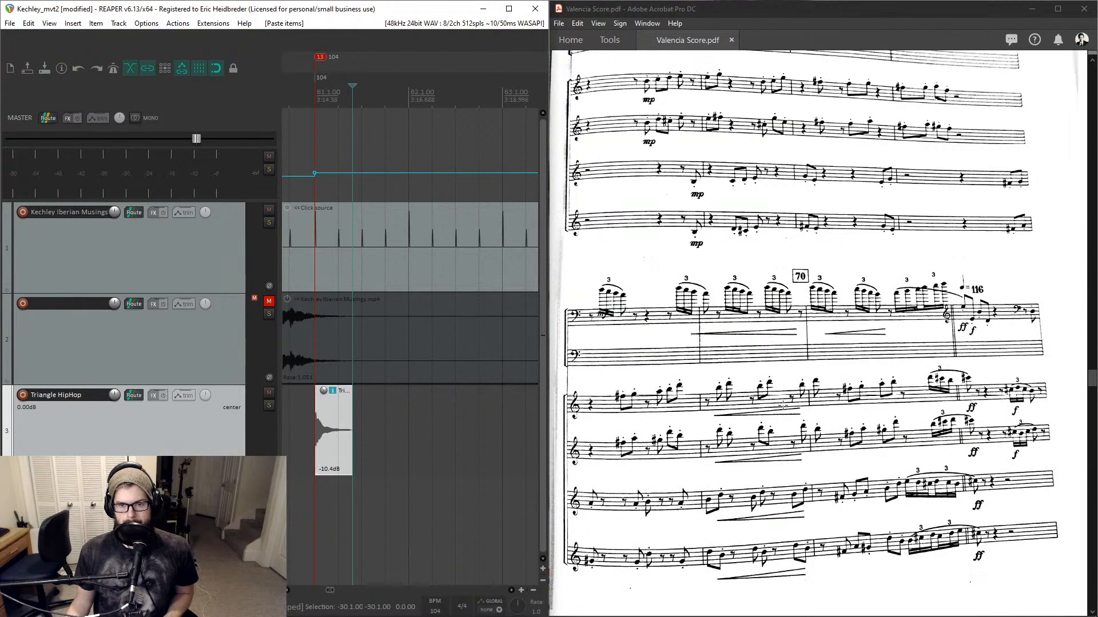
pyautogui.hotkey('ctrl', 'j')
pyautogui.write('71')
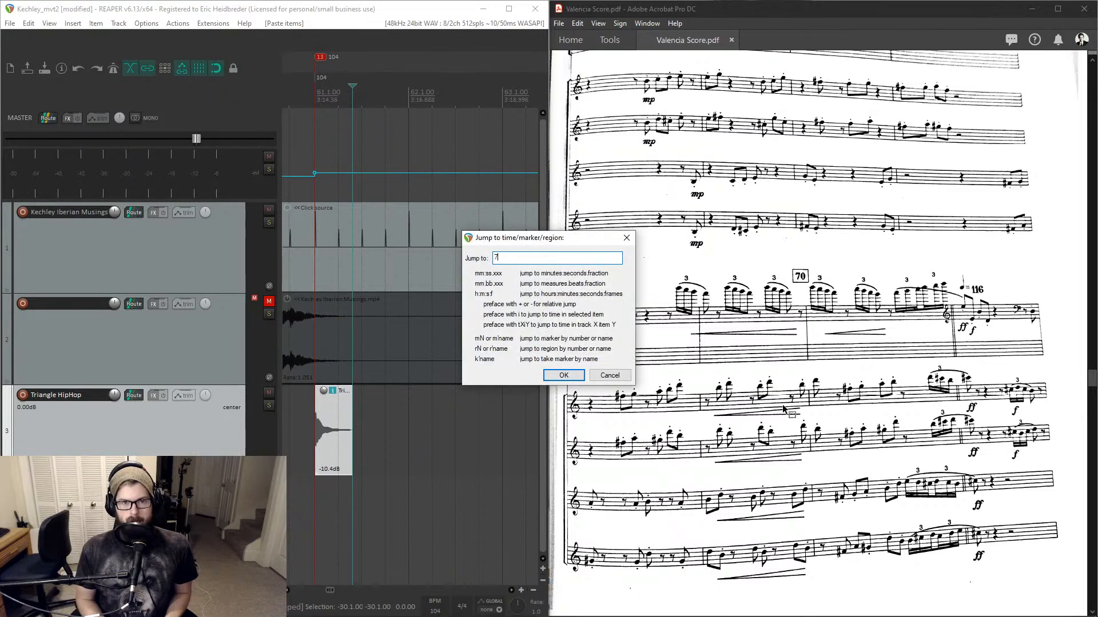
pyautogui.press('Return')
pyautogui.hotkey('ctrl', 'v')
# - Scroll the score to the next tempo change and jump to bar 78 in the project
pyautogui.scroll(-6, 783, 405)
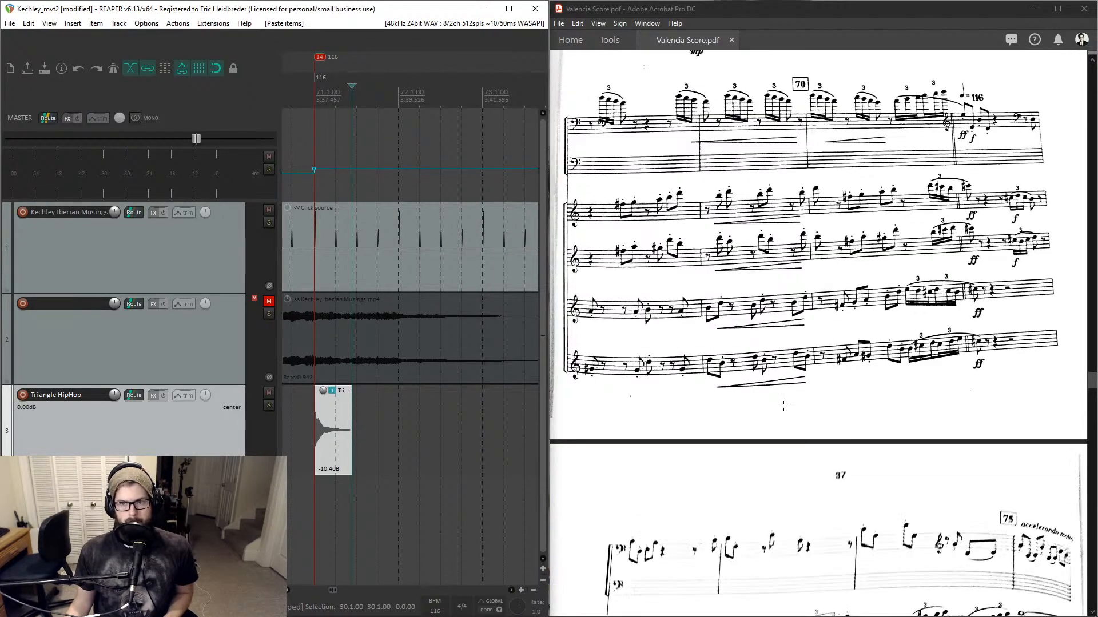
pyautogui.scroll(-8, 783, 406)
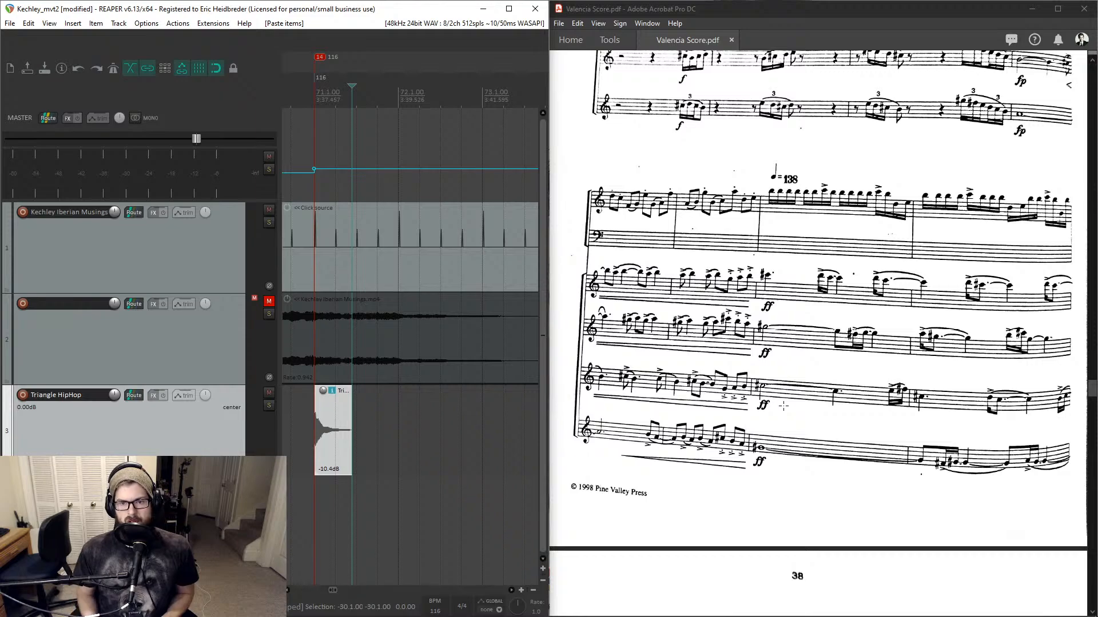
pyautogui.scroll(4, 783, 406)
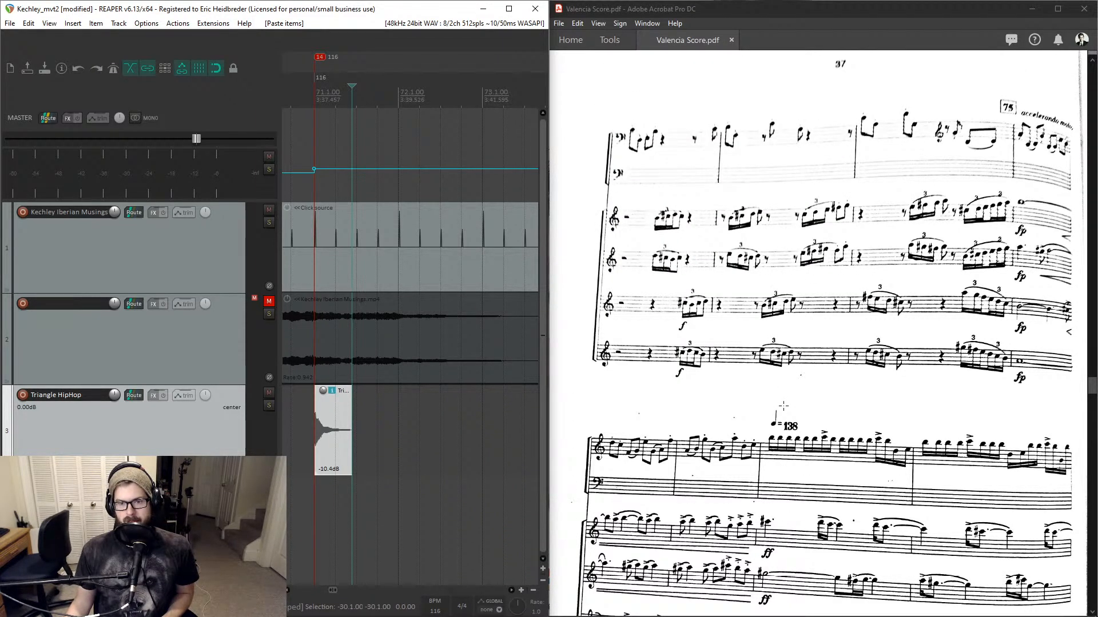
pyautogui.hotkey('ctrl', 'j')
pyautogui.write('7')
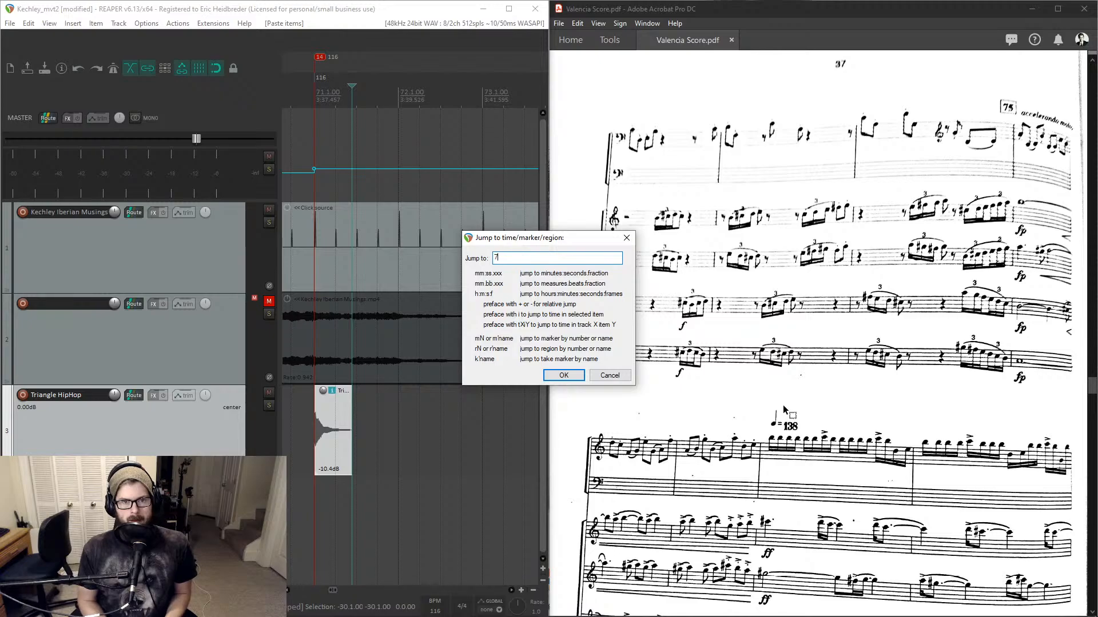
pyautogui.write('8')
pyautogui.press('Return')
# - Scroll the score down to the ritard at bar 90, then jump to bar 91 and paste the triangle hit there
pyautogui.scroll(-5, 784, 407)
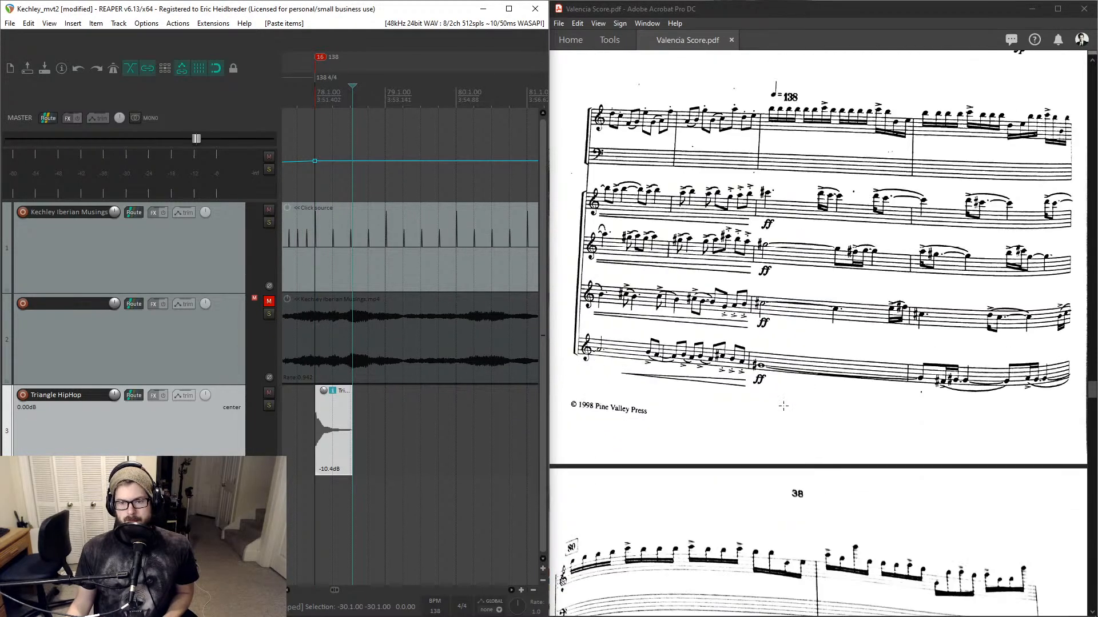
pyautogui.scroll(-10, 783, 406)
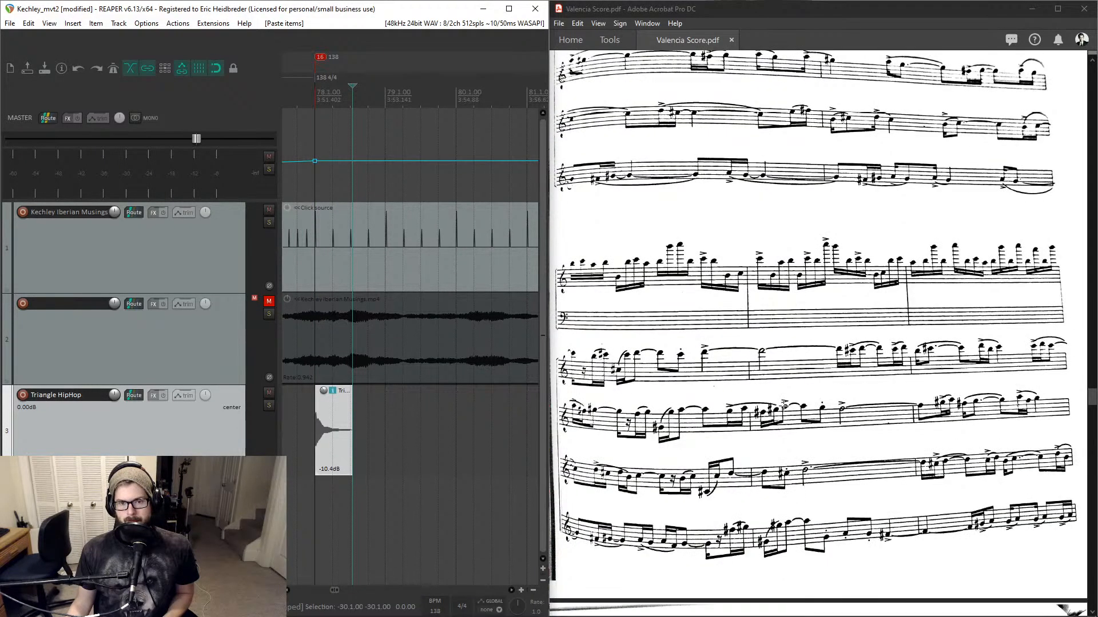
pyautogui.scroll(-5, 784, 406)
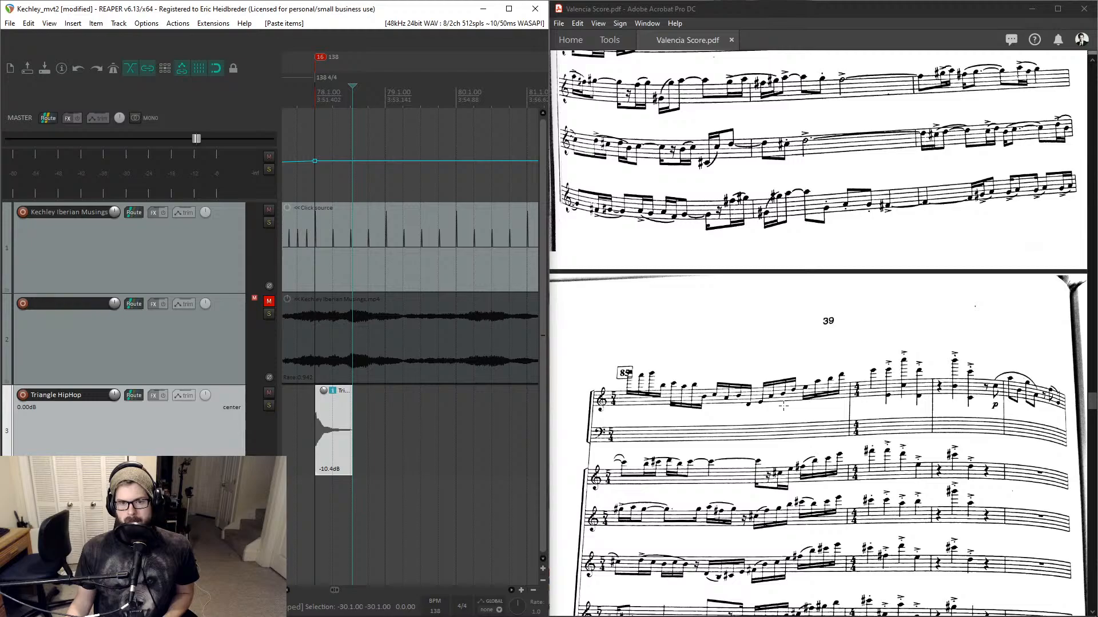
pyautogui.scroll(3, 783, 406)
pyautogui.scroll(-4, 783, 406)
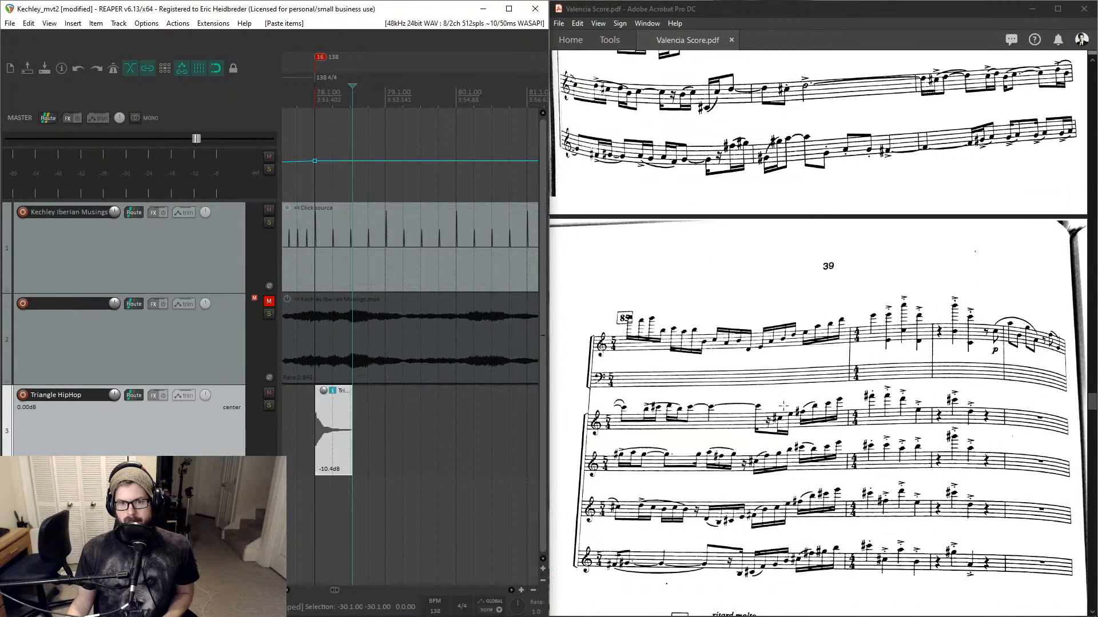
pyautogui.scroll(-2, 783, 406)
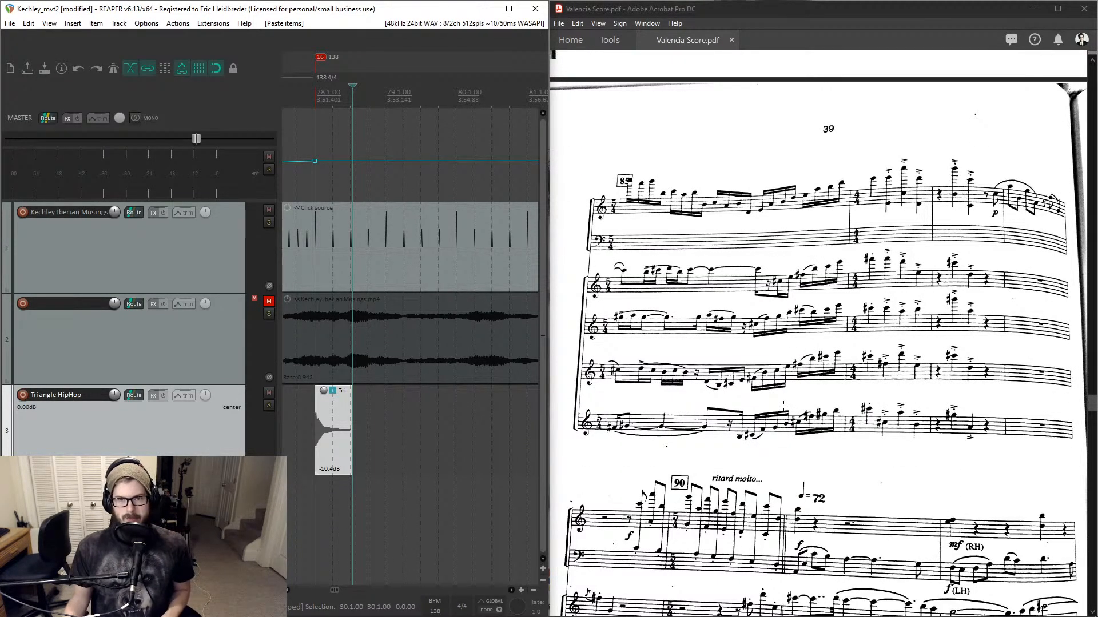
pyautogui.scroll(-1, 783, 406)
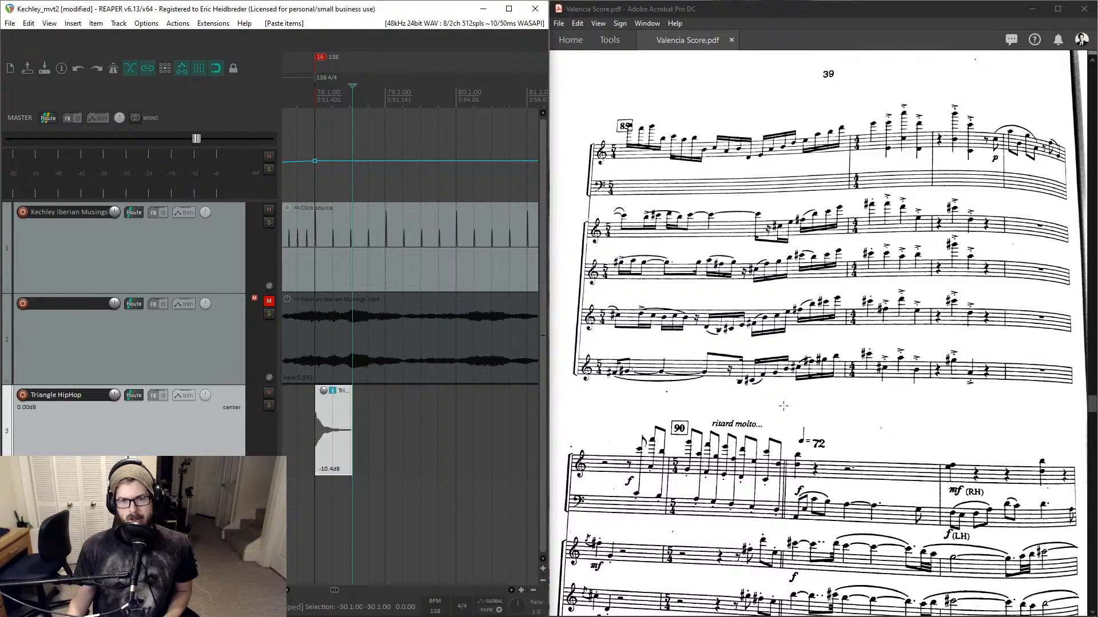
pyautogui.hotkey('ctrl', 'j')
pyautogui.write('91')
pyautogui.press('Return')
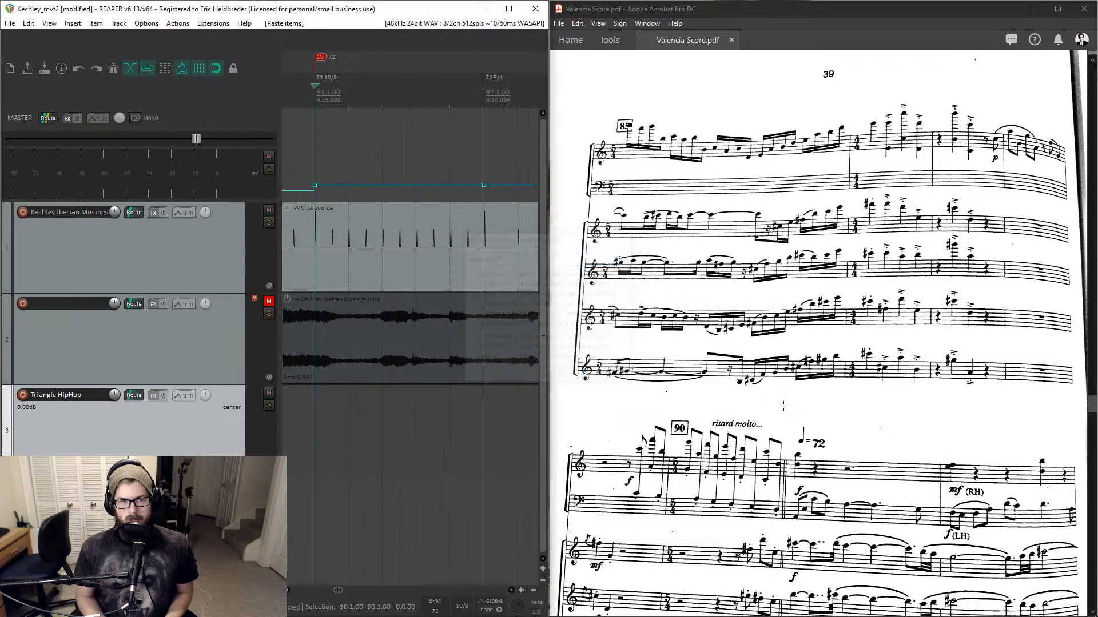
pyautogui.hotkey('ctrl', 'v')
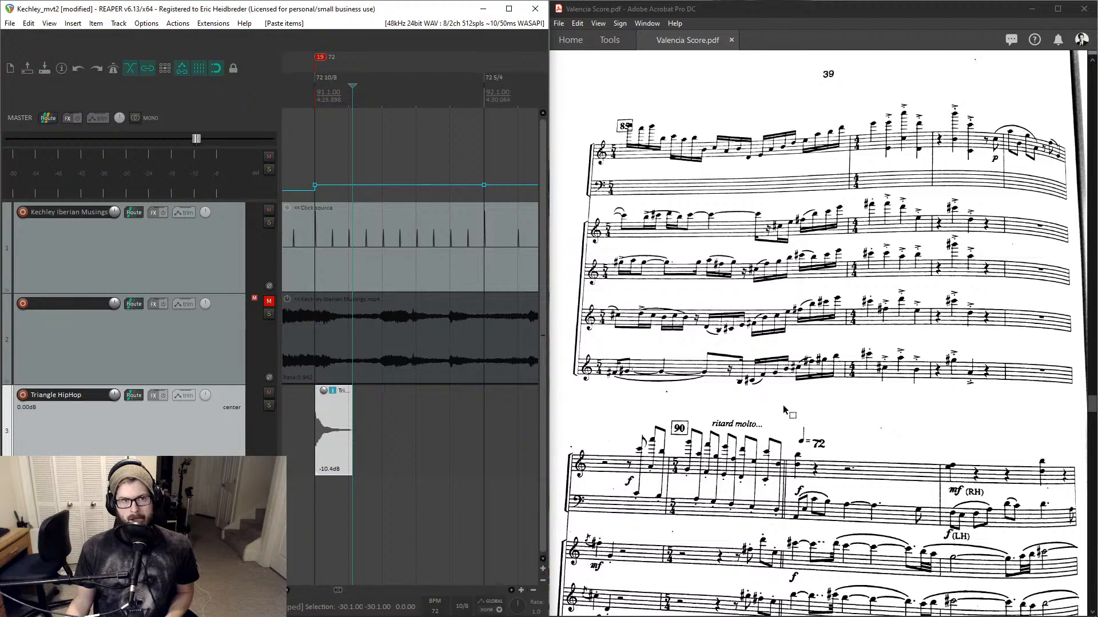
# - Scroll the score to the bar 110 cue and jump to bar 110 in the project
pyautogui.scroll(-3, 491, 294)
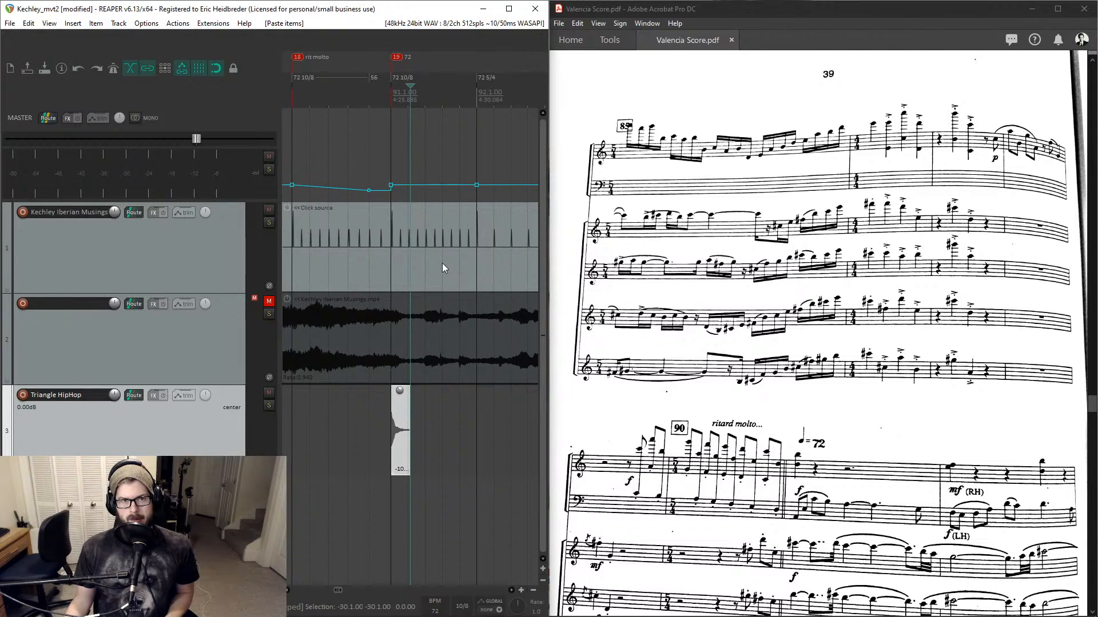
pyautogui.scroll(3, 444, 267)
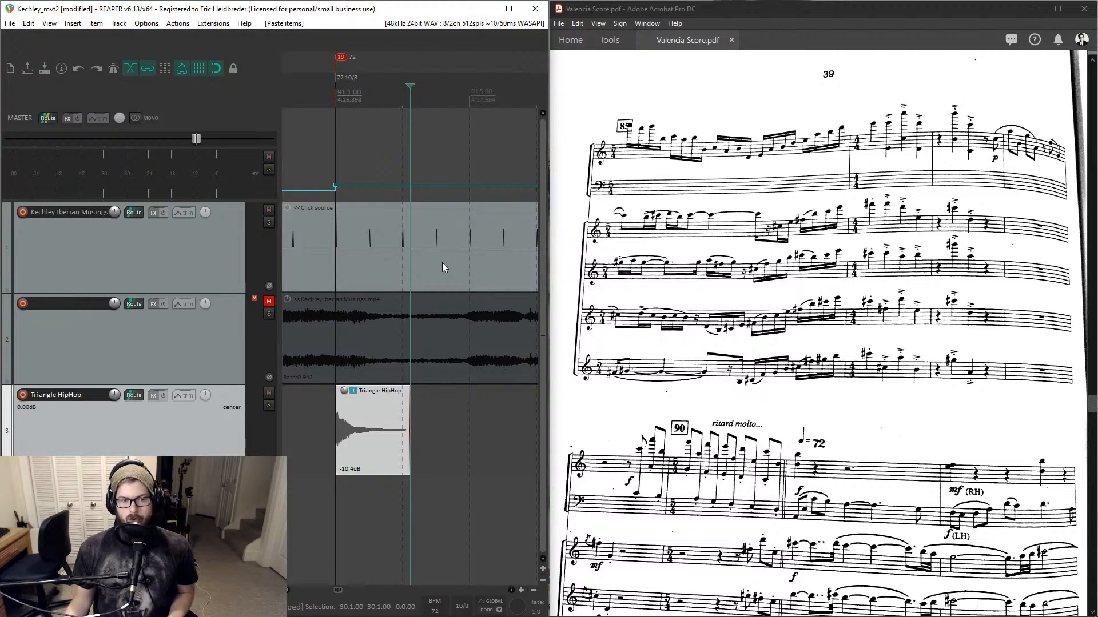
pyautogui.scroll(-2, 666, 264)
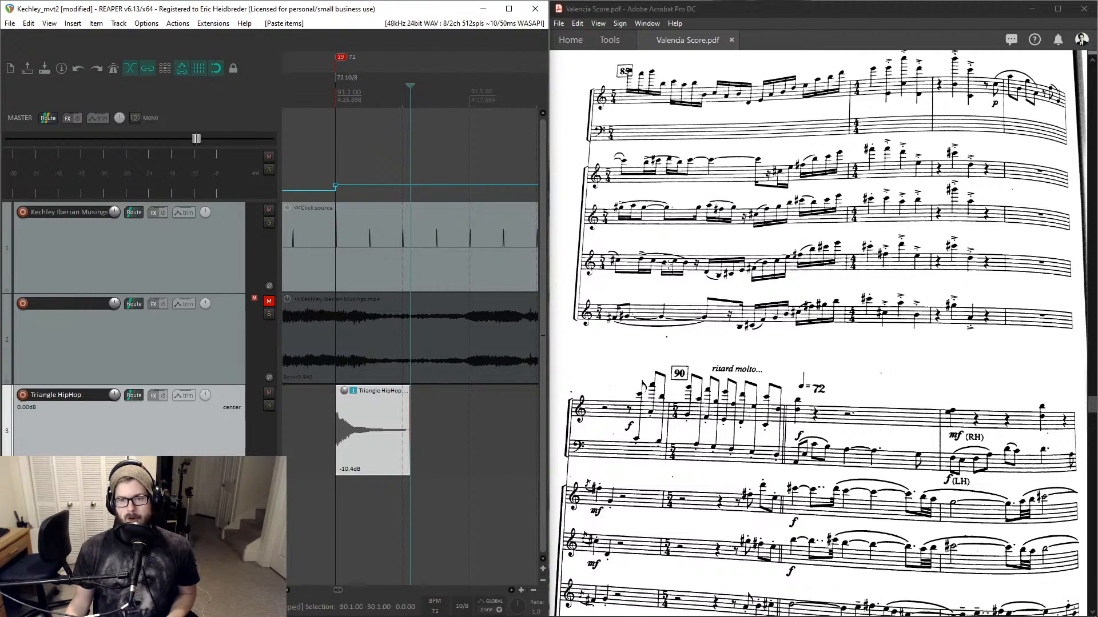
pyautogui.scroll(-4, 669, 264)
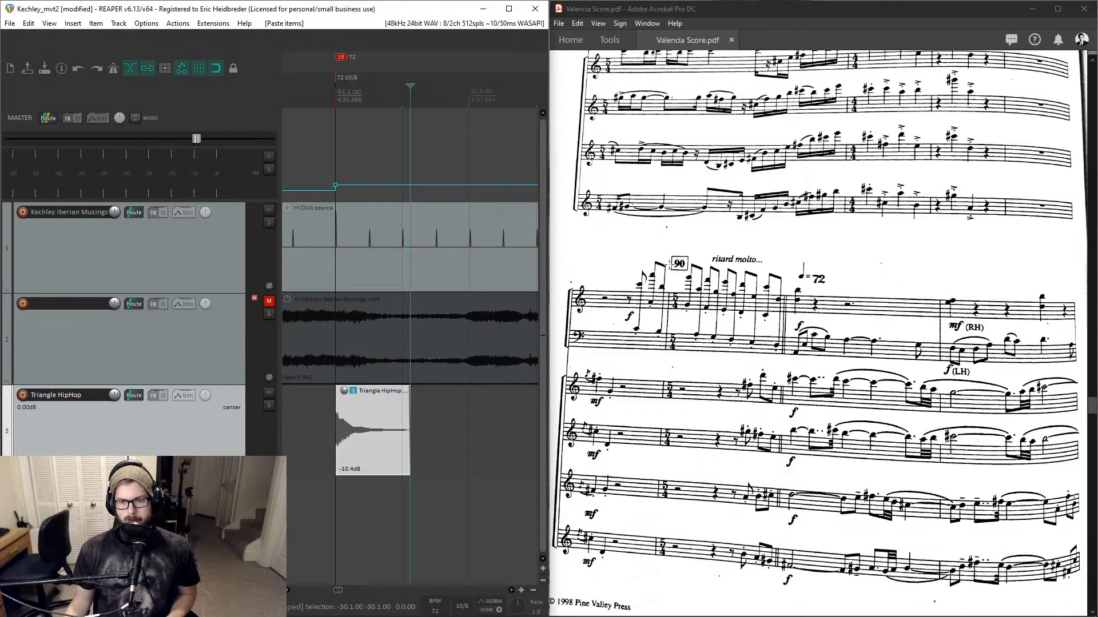
pyautogui.scroll(-17, 670, 264)
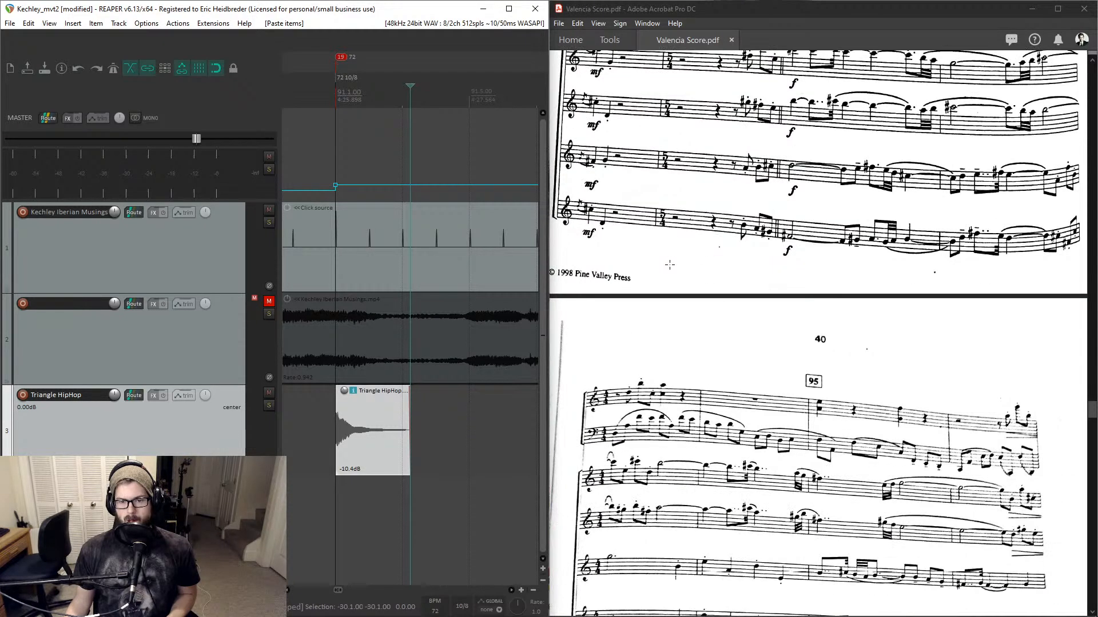
pyautogui.scroll(-9, 670, 264)
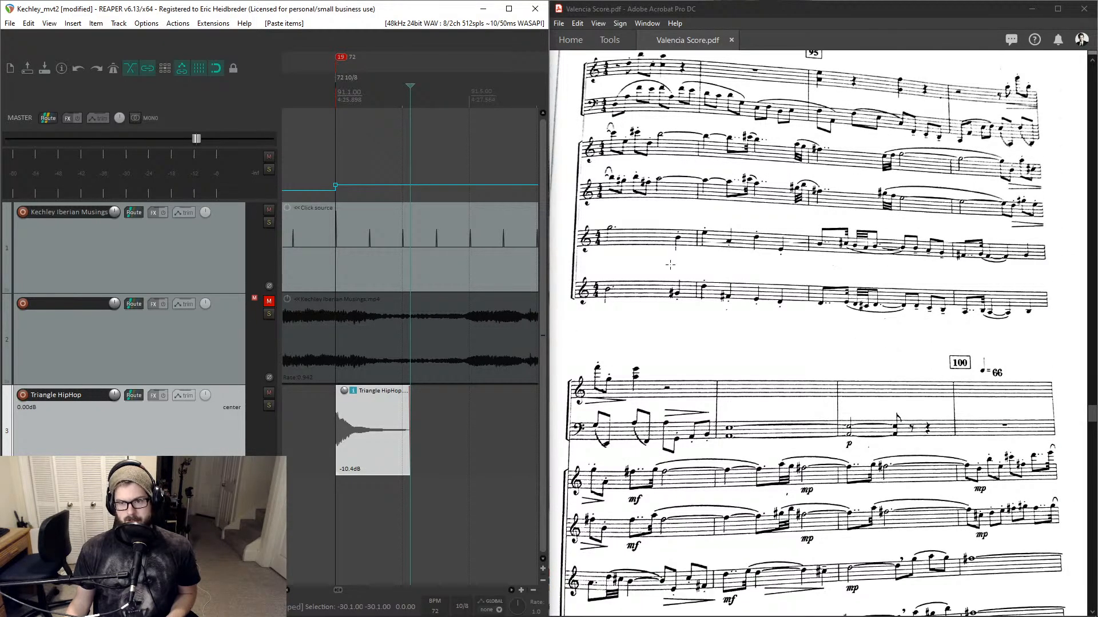
pyautogui.scroll(-13, 670, 264)
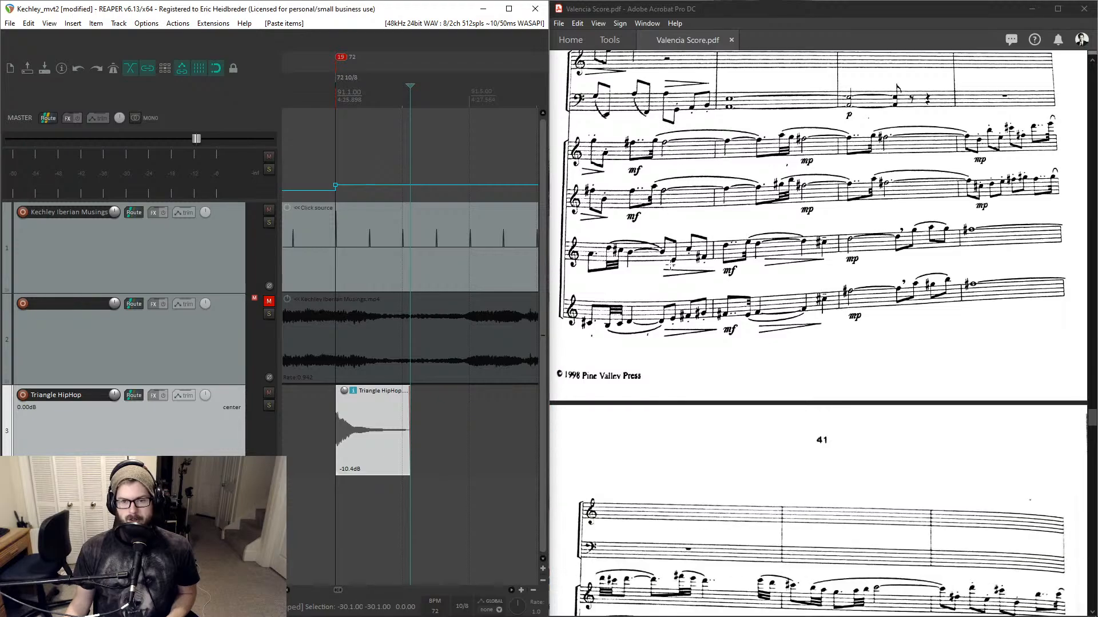
pyautogui.scroll(-20, 670, 264)
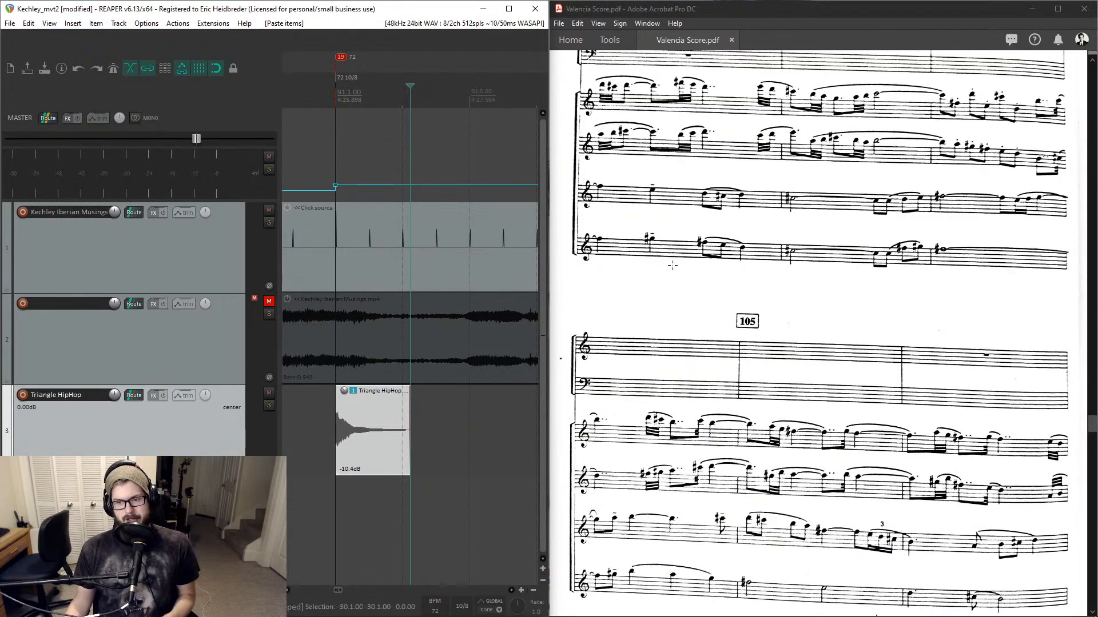
pyautogui.scroll(-20, 673, 265)
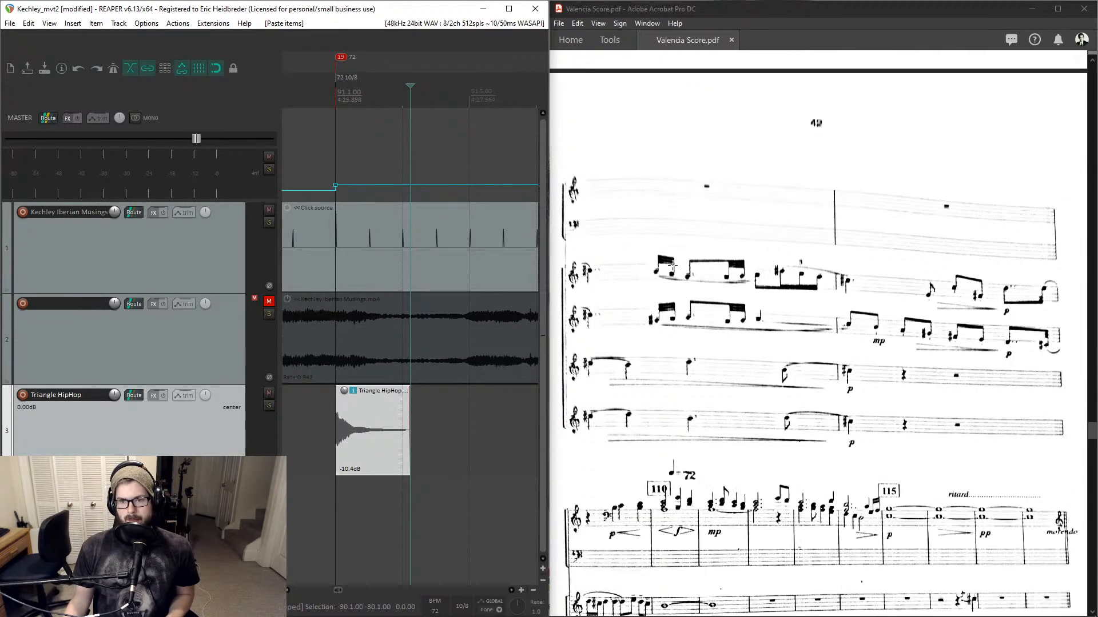
pyautogui.scroll(-4, 672, 265)
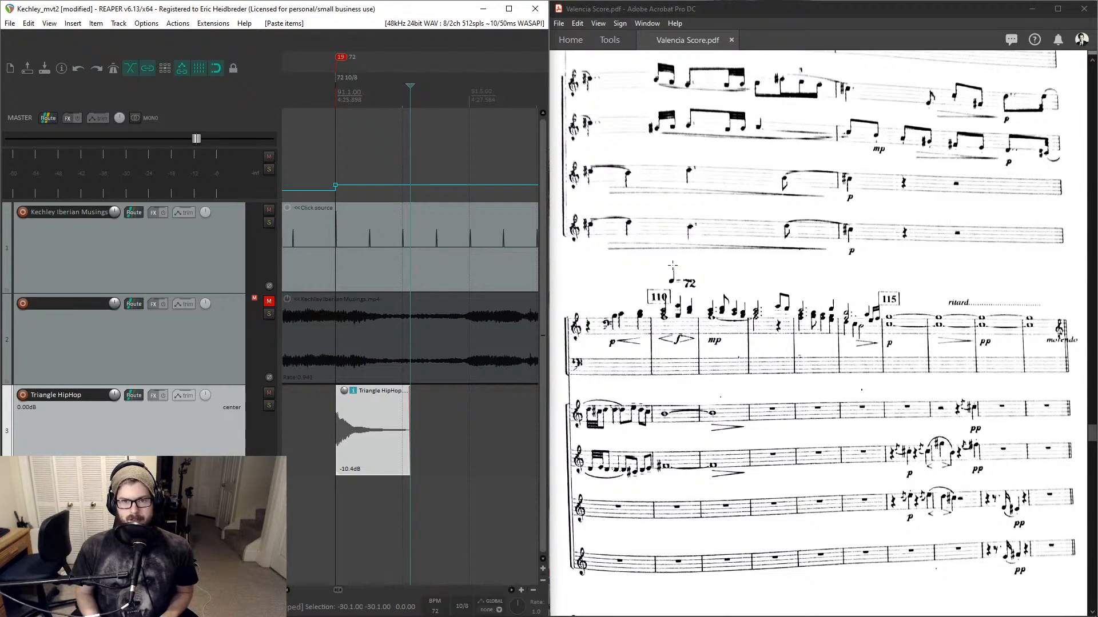
pyautogui.hotkey('ctrl', 'j')
pyautogui.write('110')
pyautogui.press('Return')
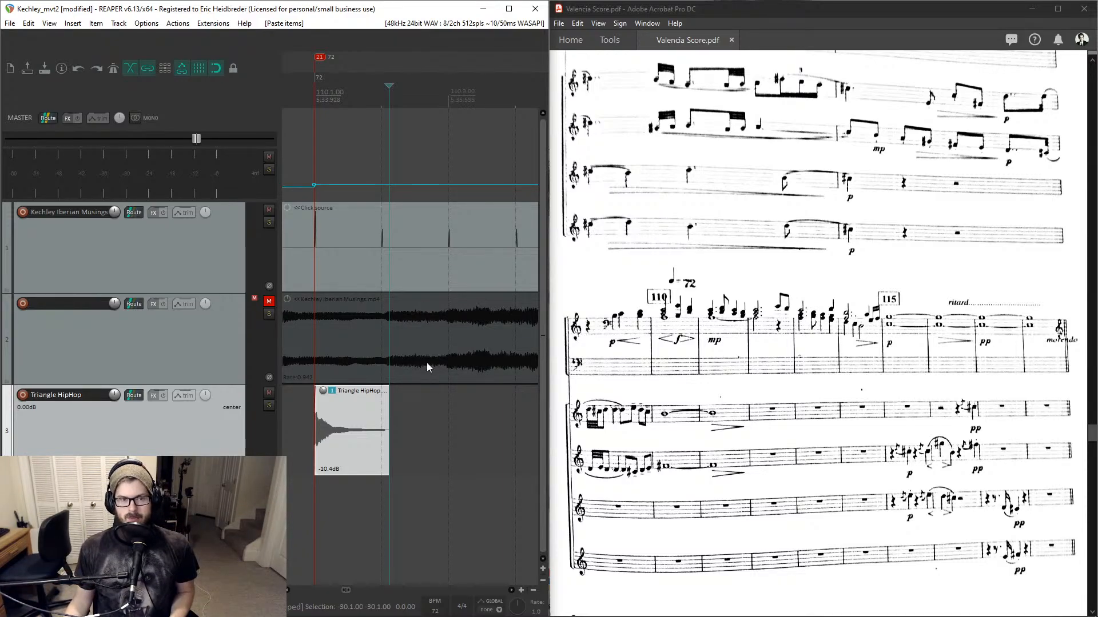
# - Zoom and scroll around the timeline to inspect the placed triangle items against the score
pyautogui.scroll(-10, 426, 362)
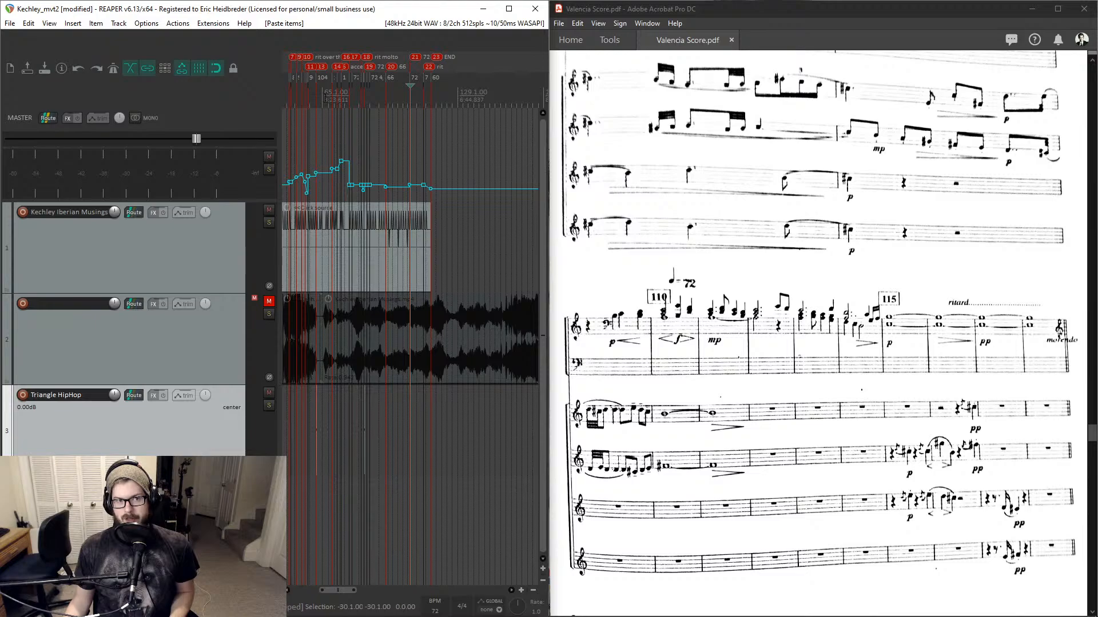
pyautogui.scroll(6, 375, 234)
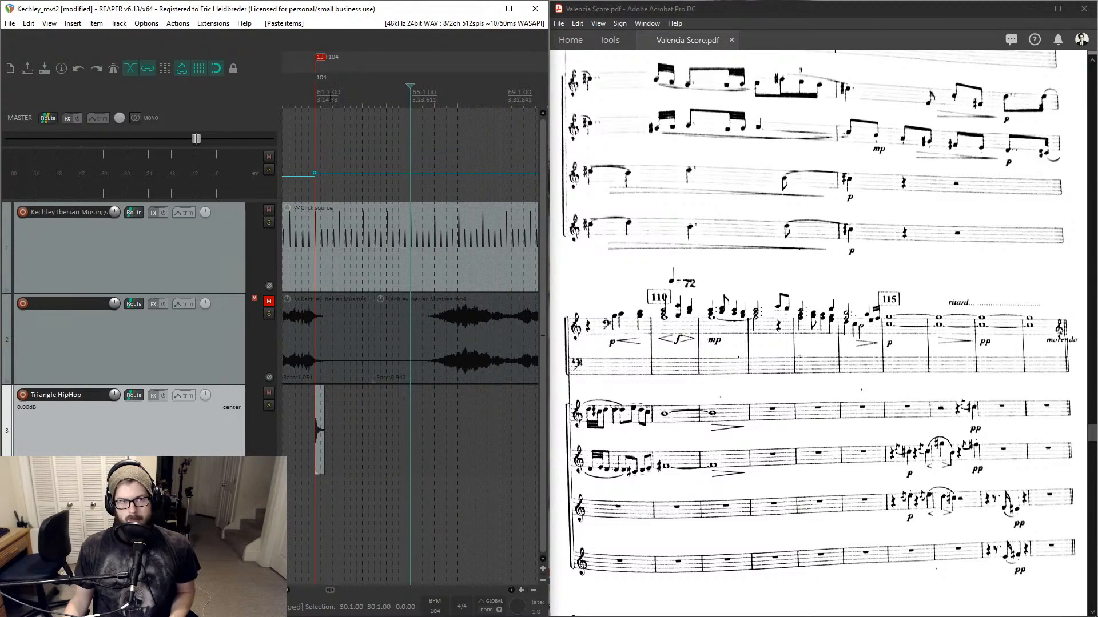
pyautogui.click(315, 101)
pyautogui.scroll(10, 739, 248)
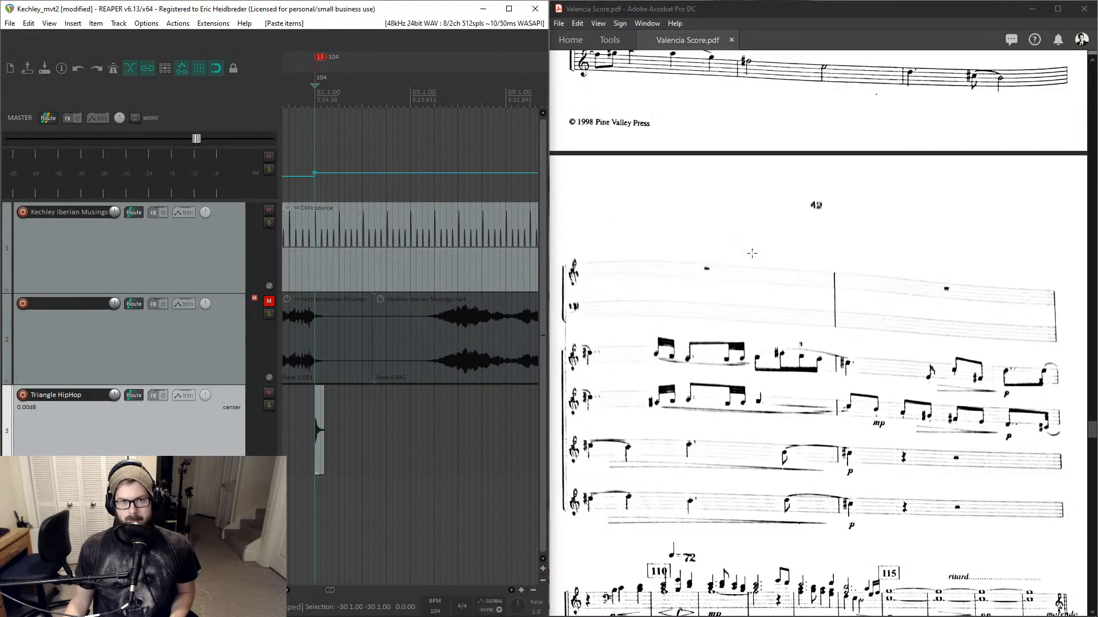
pyautogui.scroll(1, 892, 322)
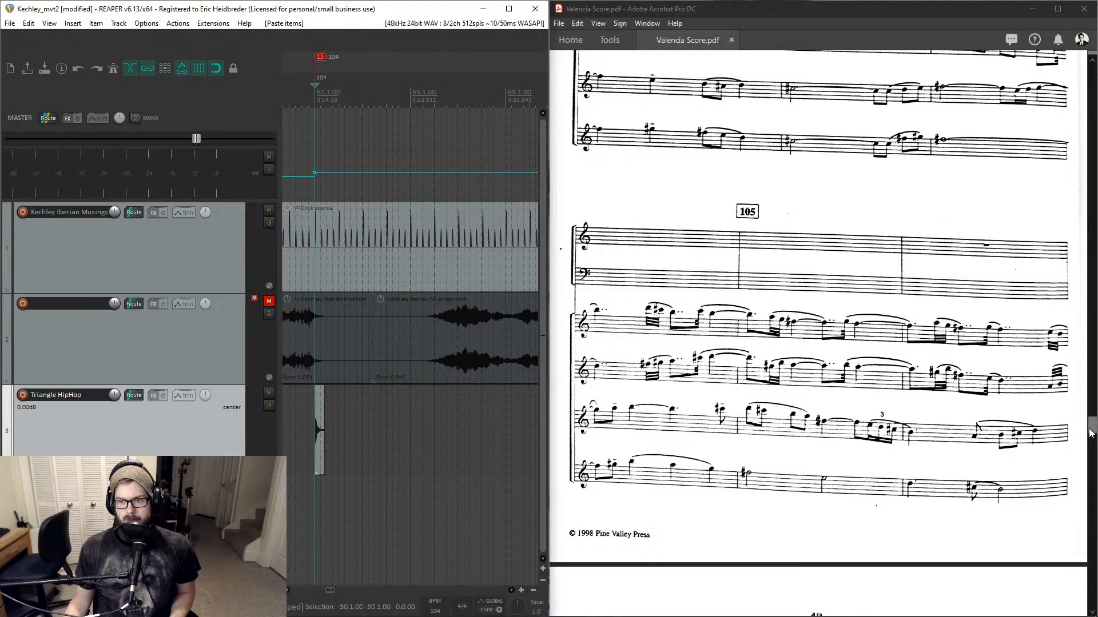
pyautogui.moveTo(1090, 433); pyautogui.dragTo(1082, 401)
pyautogui.click(452, 427)
pyautogui.scroll(-6, 452, 427)
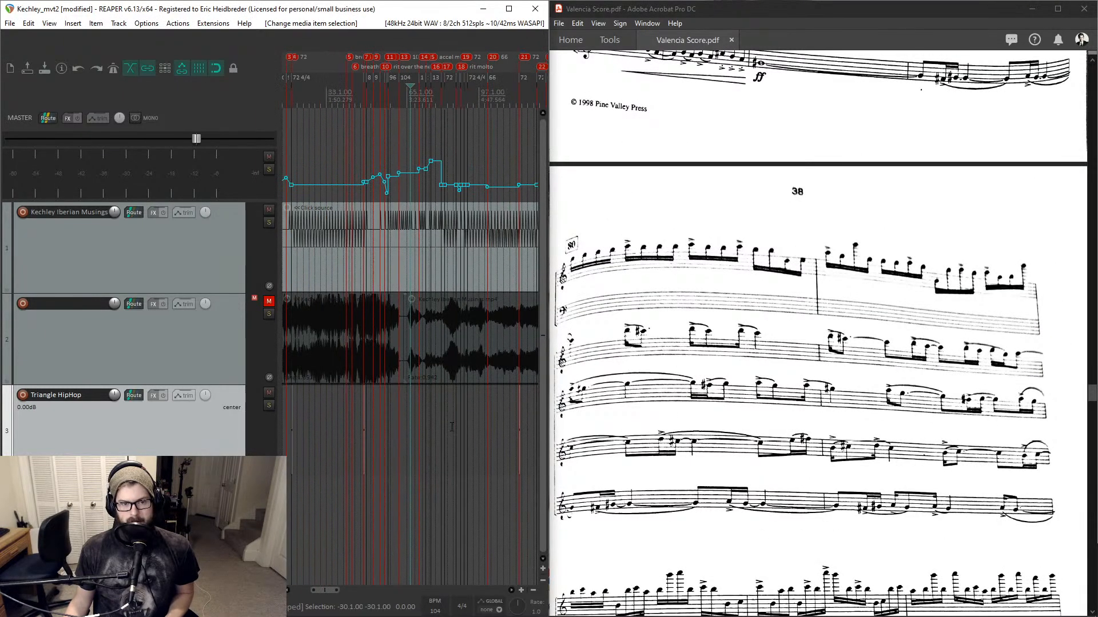
pyautogui.scroll(-3, 449, 425)
pyautogui.scroll(9, 362, 99)
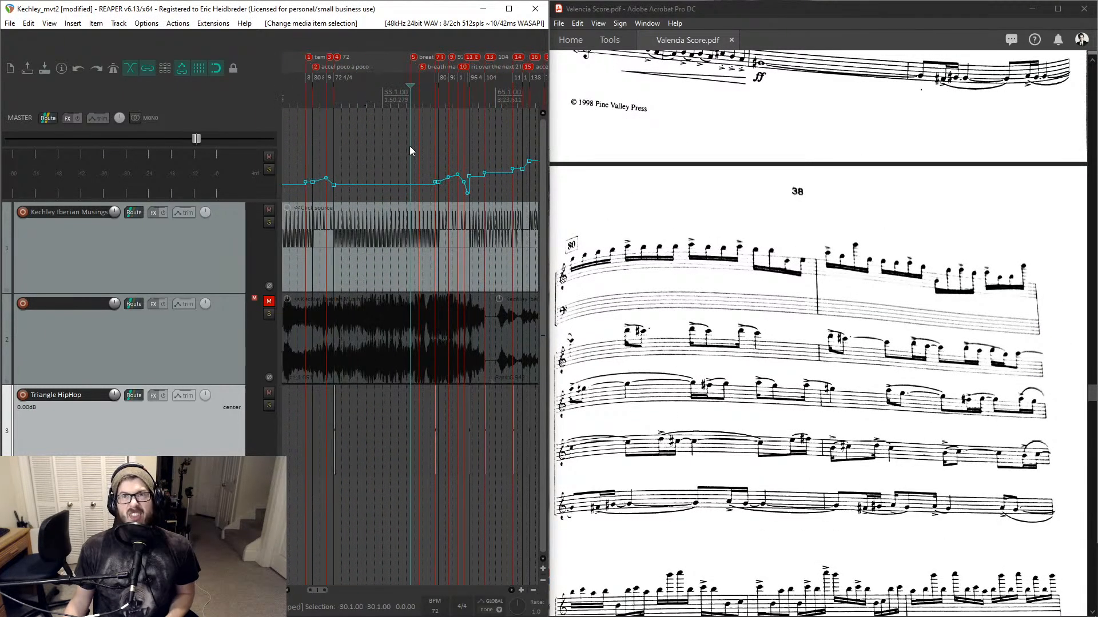
pyautogui.click(457, 413)
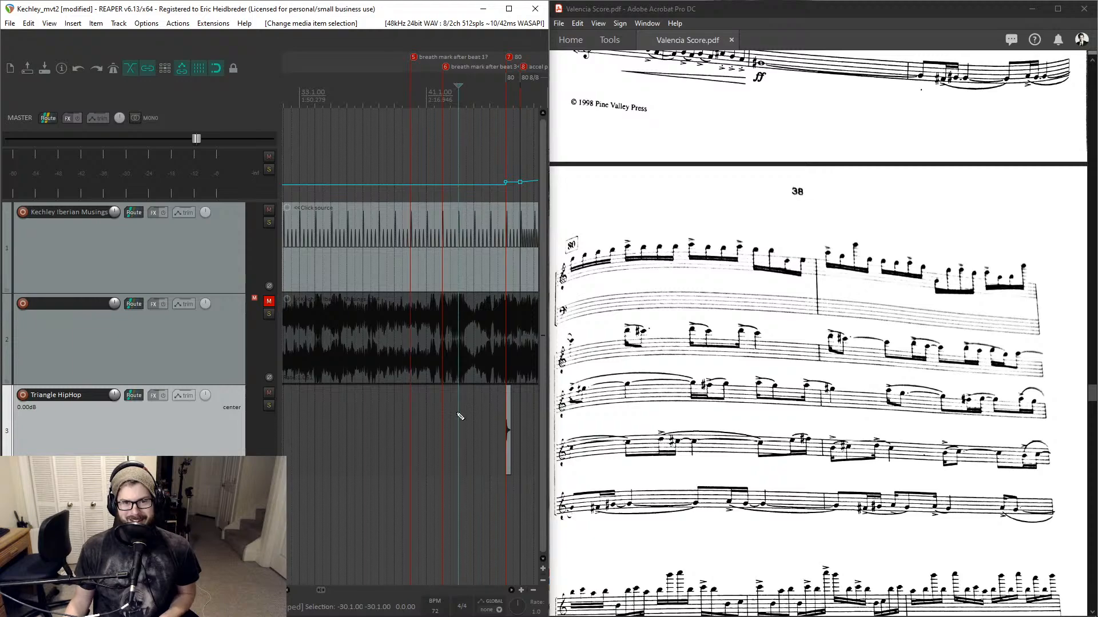
pyautogui.scroll(-3, 459, 414)
pyautogui.scroll(1, 460, 409)
# - Narrow the track control panel to widen the arrange area
pyautogui.hscroll(3, 462, 400)
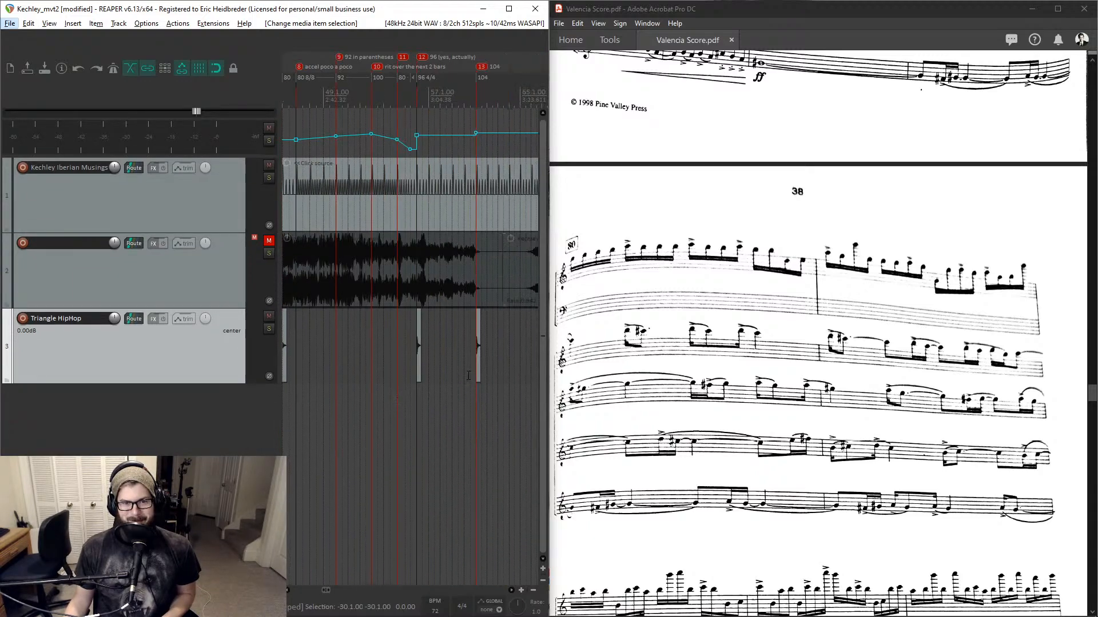
pyautogui.scroll(6, 464, 389)
pyautogui.hscroll(-7, 468, 372)
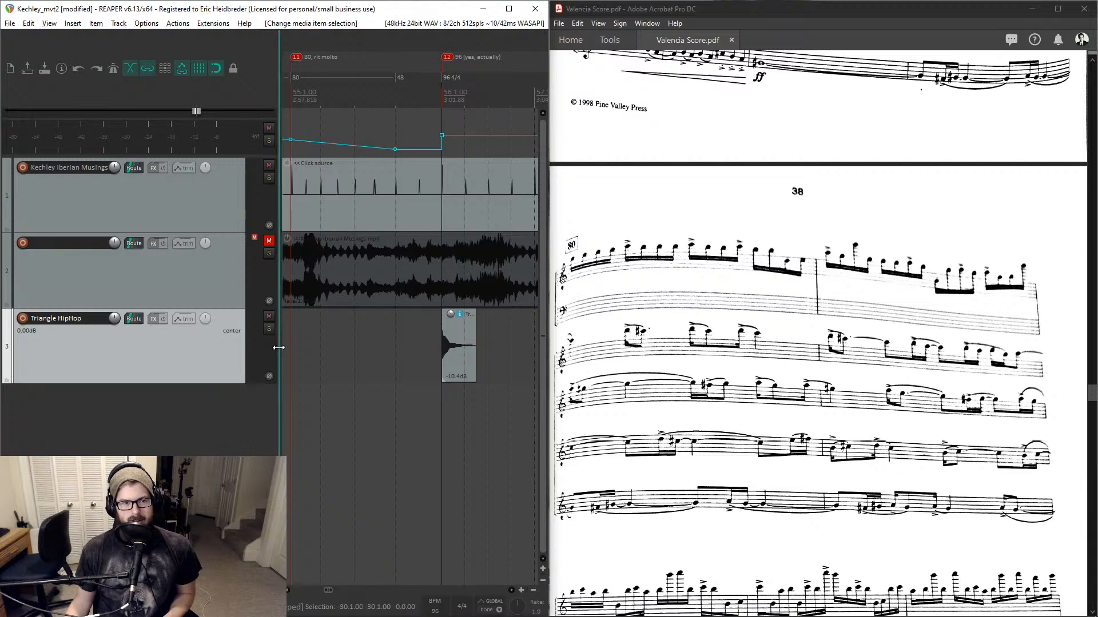
pyautogui.moveTo(278, 342); pyautogui.dragTo(90, 380)
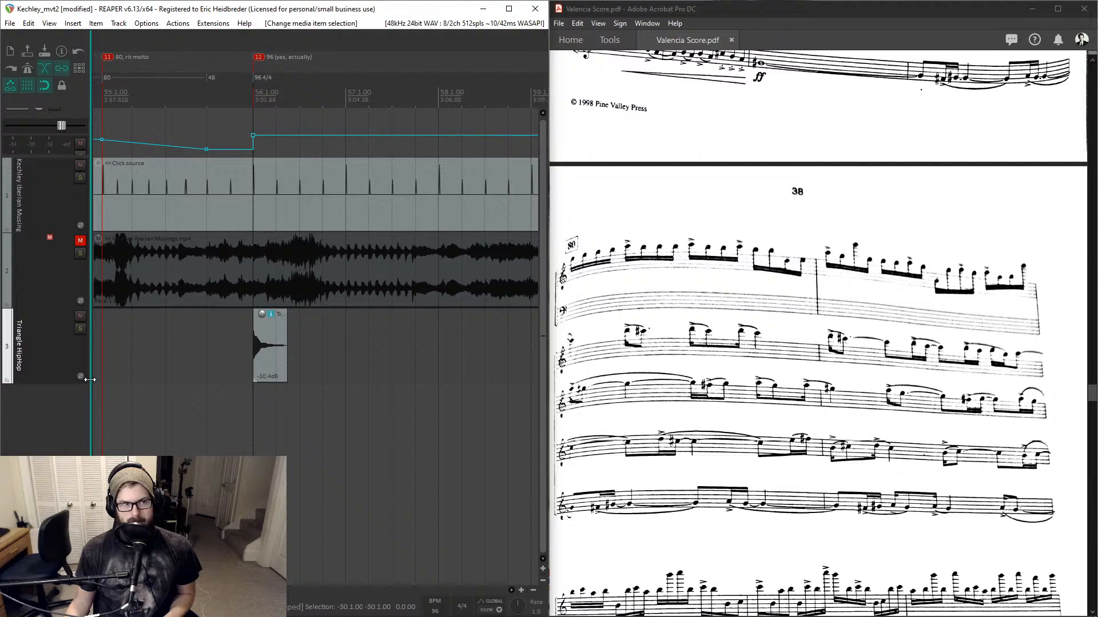
pyautogui.hscroll(10, 191, 356)
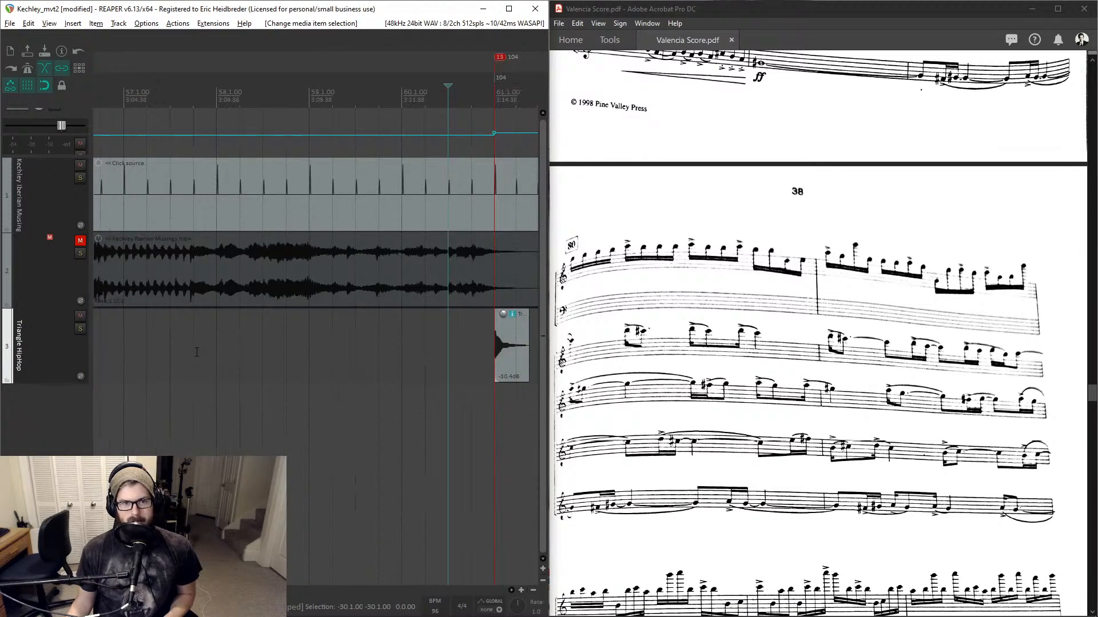
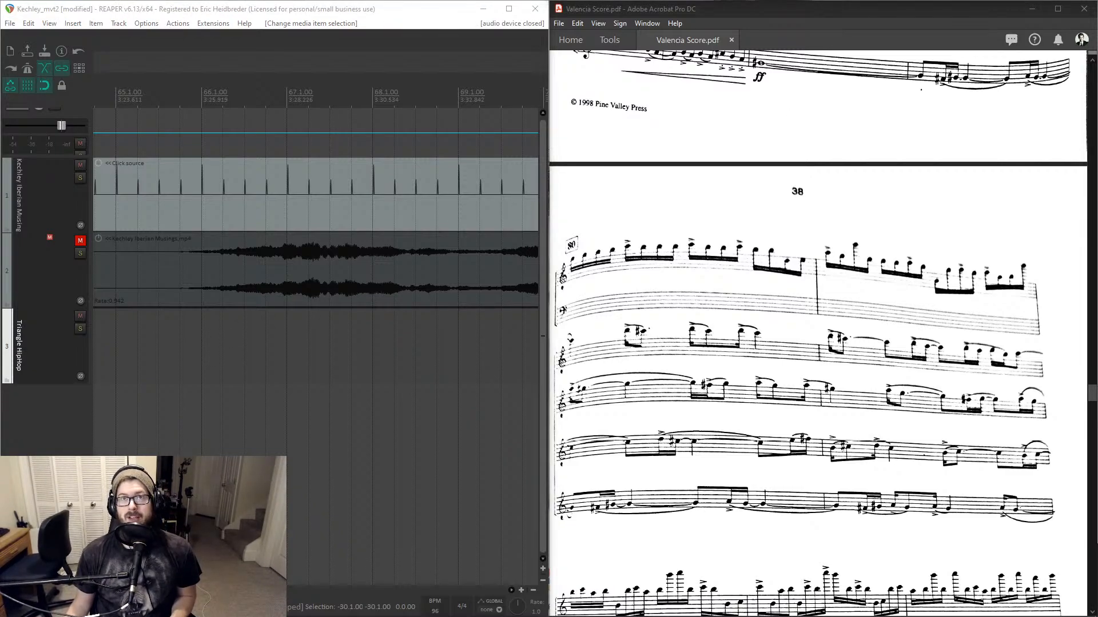
# - Save the project
pyautogui.scroll(-10, 285, 336)
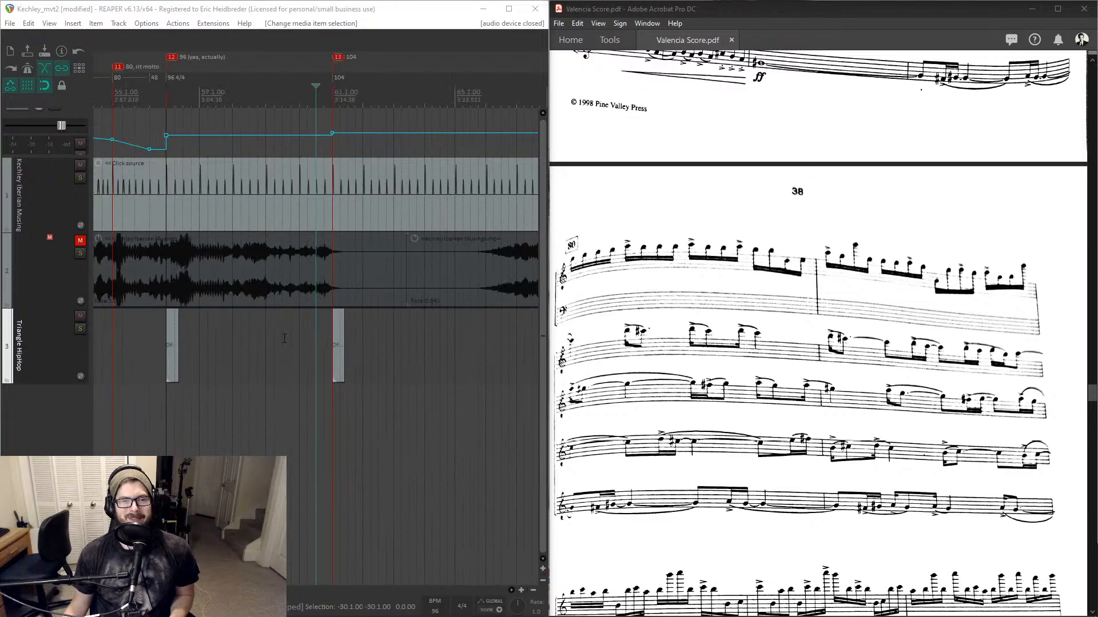
pyautogui.scroll(-4, 286, 337)
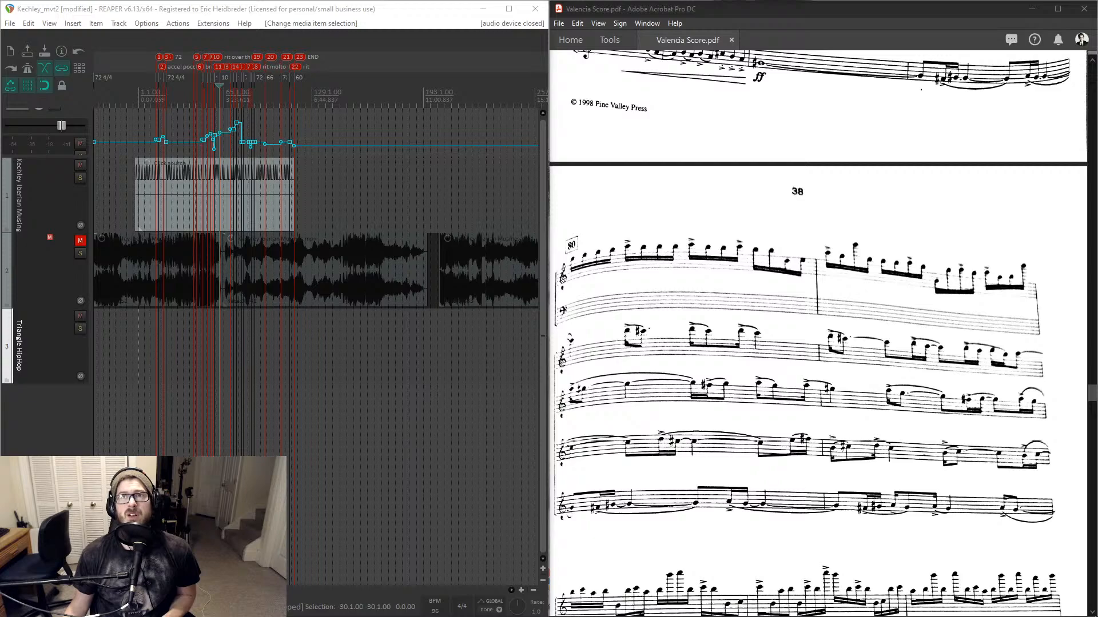
pyautogui.click(370, 13)
pyautogui.hotkey('ctrl', 's')
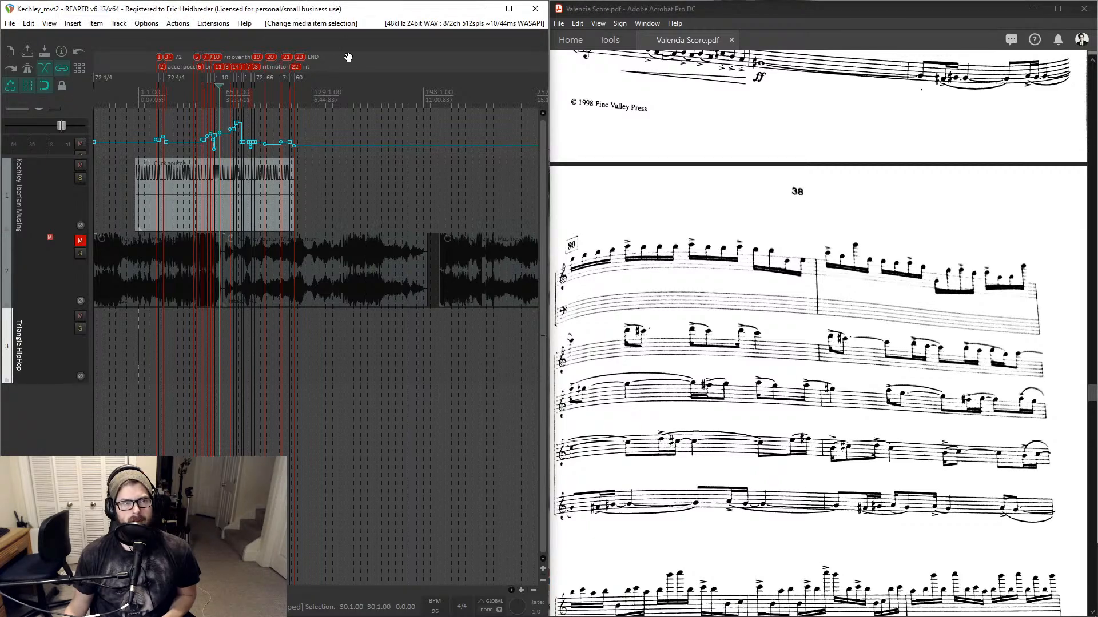
# - Save a new version of the project
pyautogui.click(9, 23)
pyautogui.click(9, 23)
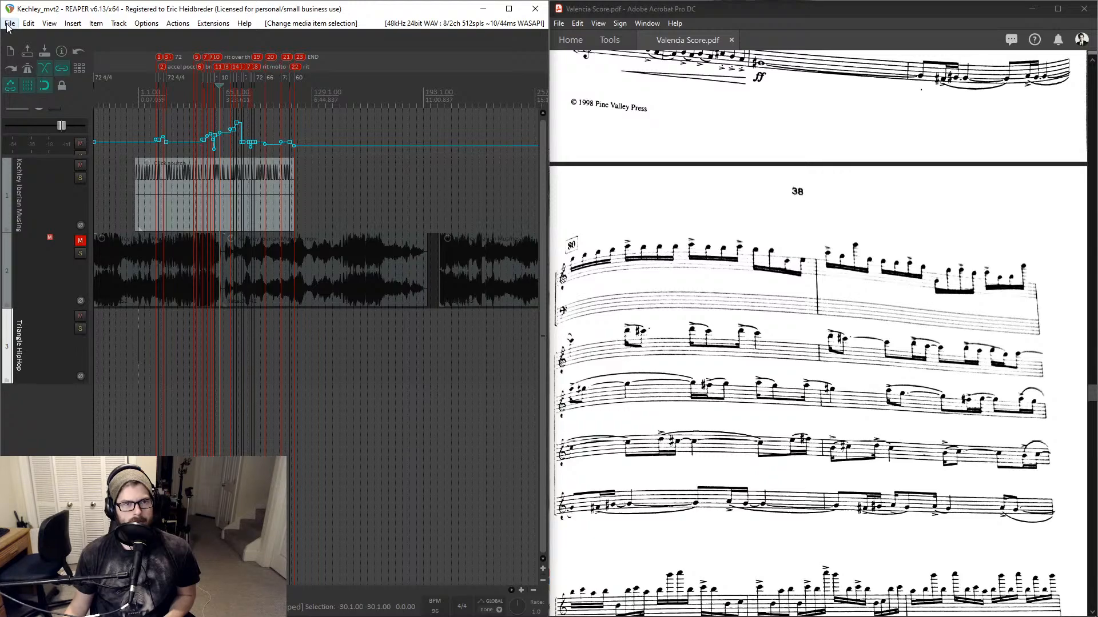
pyautogui.click(10, 23)
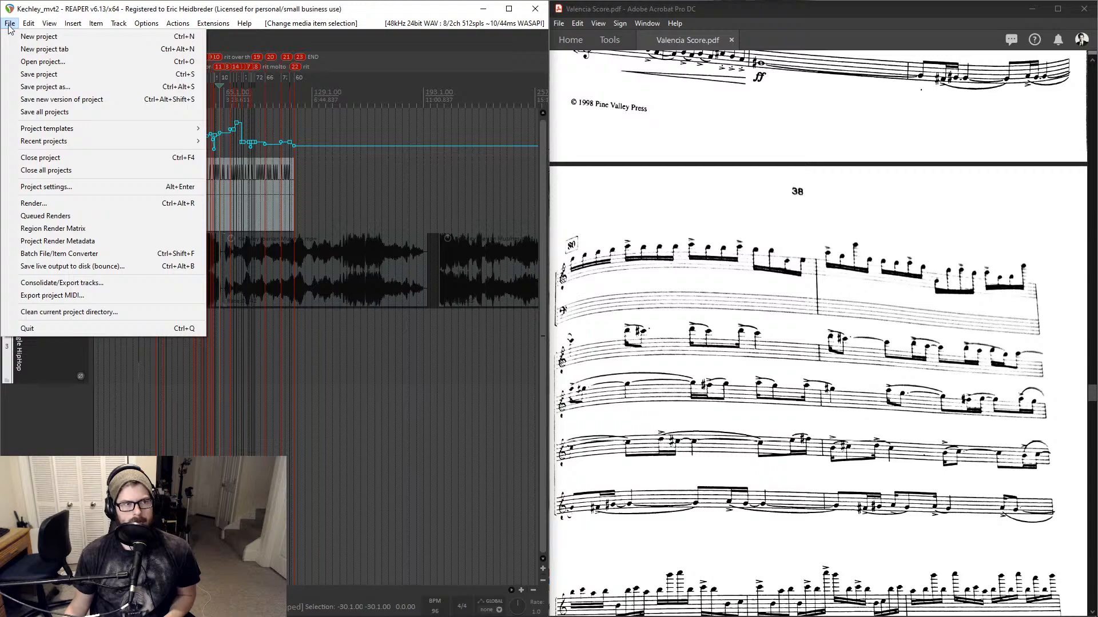
pyautogui.click(10, 23)
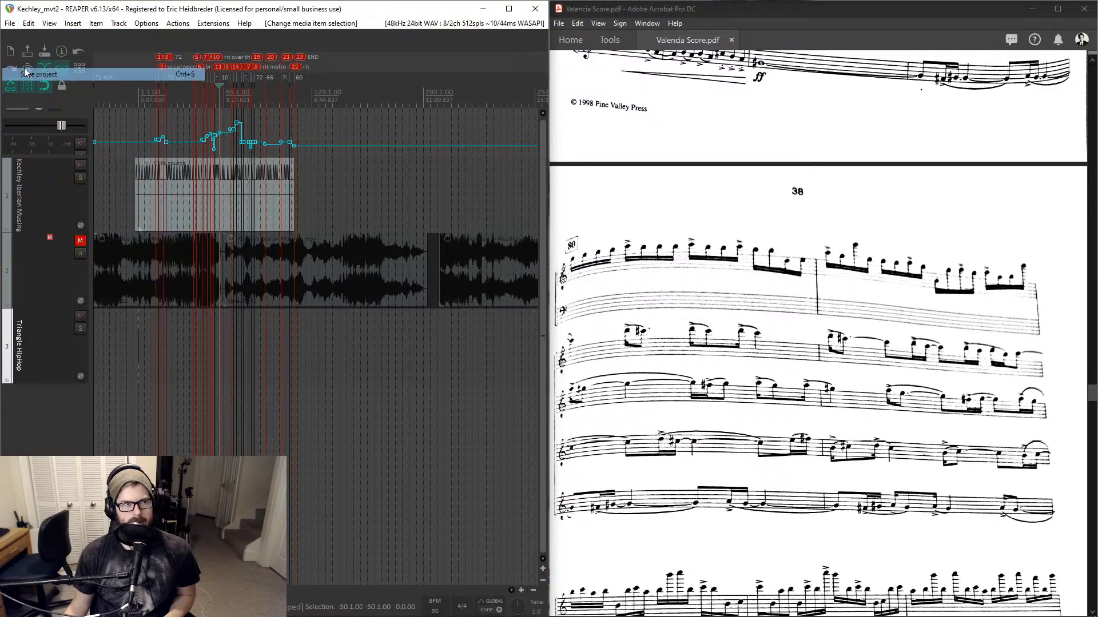
pyautogui.click(10, 24)
pyautogui.click(48, 101)
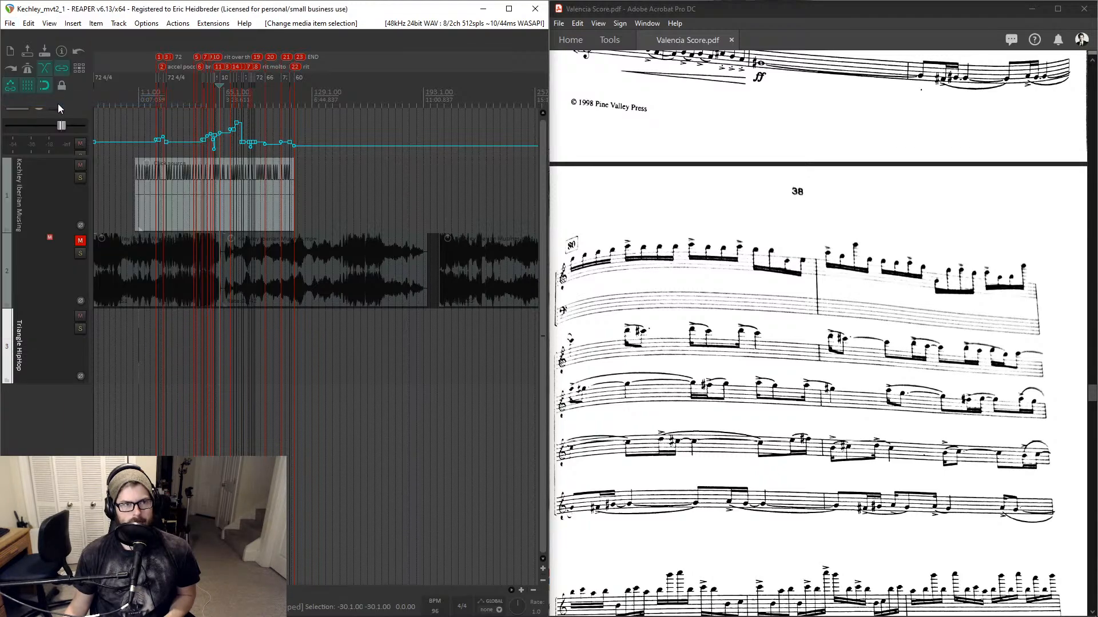
# - Save the project under the new name Kechley_mvt3
pyautogui.click(10, 24)
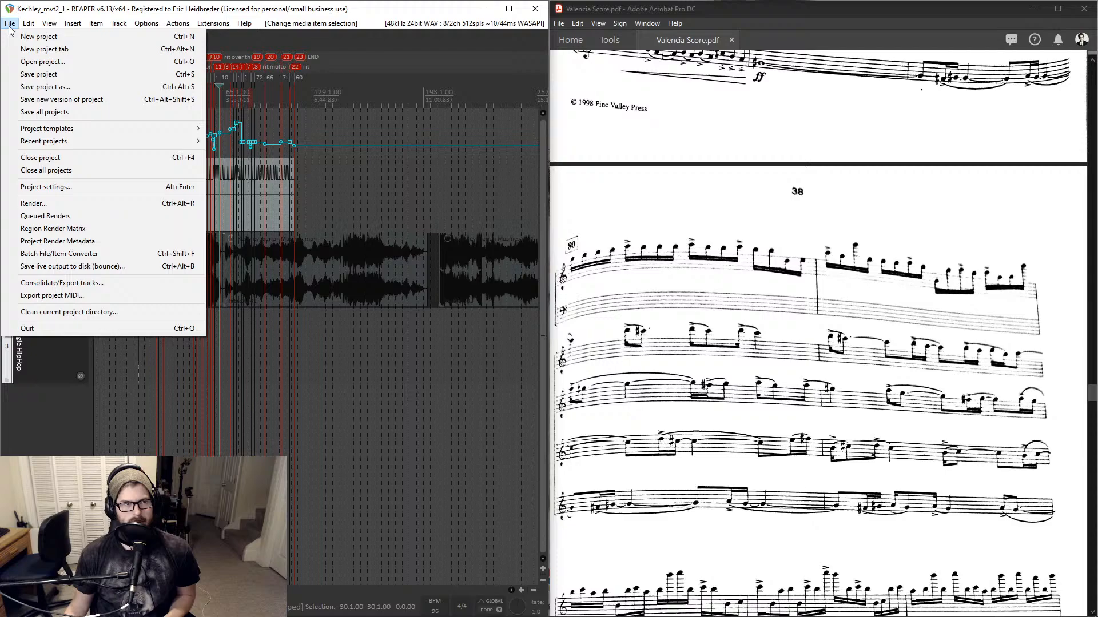
pyautogui.click(31, 86)
pyautogui.press('Right')
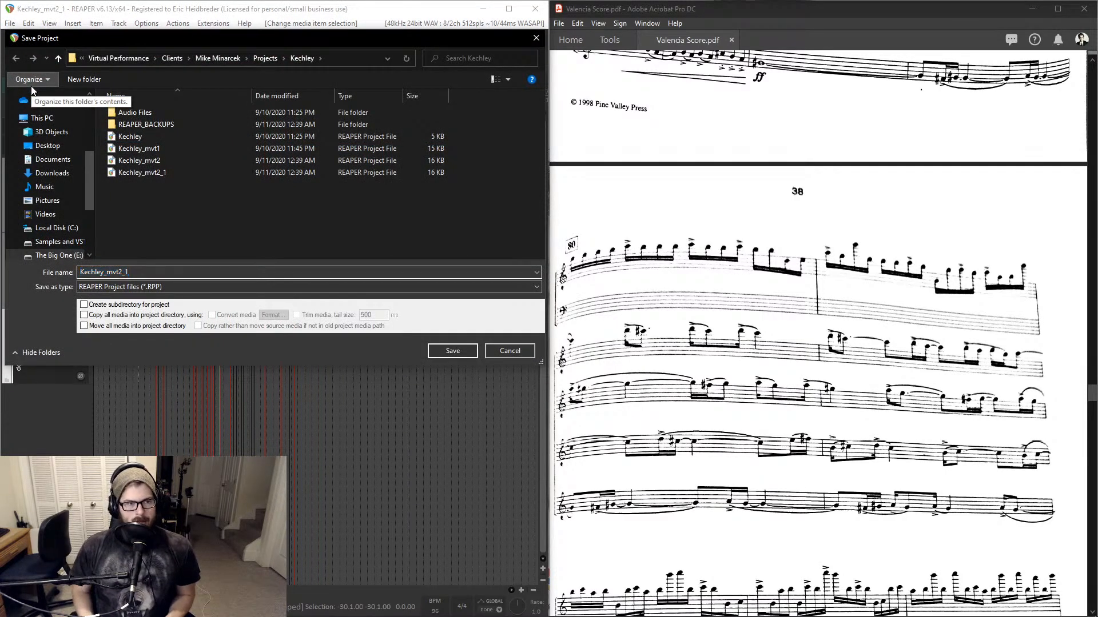
pyautogui.press('BackSpace')
pyautogui.press('BackSpace')
pyautogui.press('BackSpace')
pyautogui.write('3')
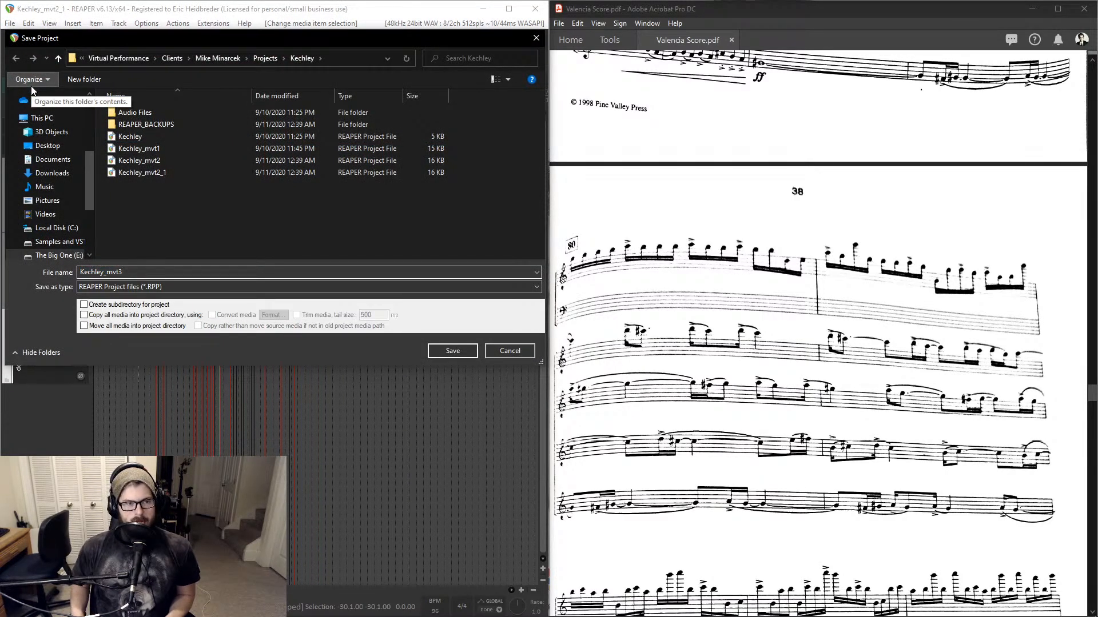
pyautogui.press('Return')
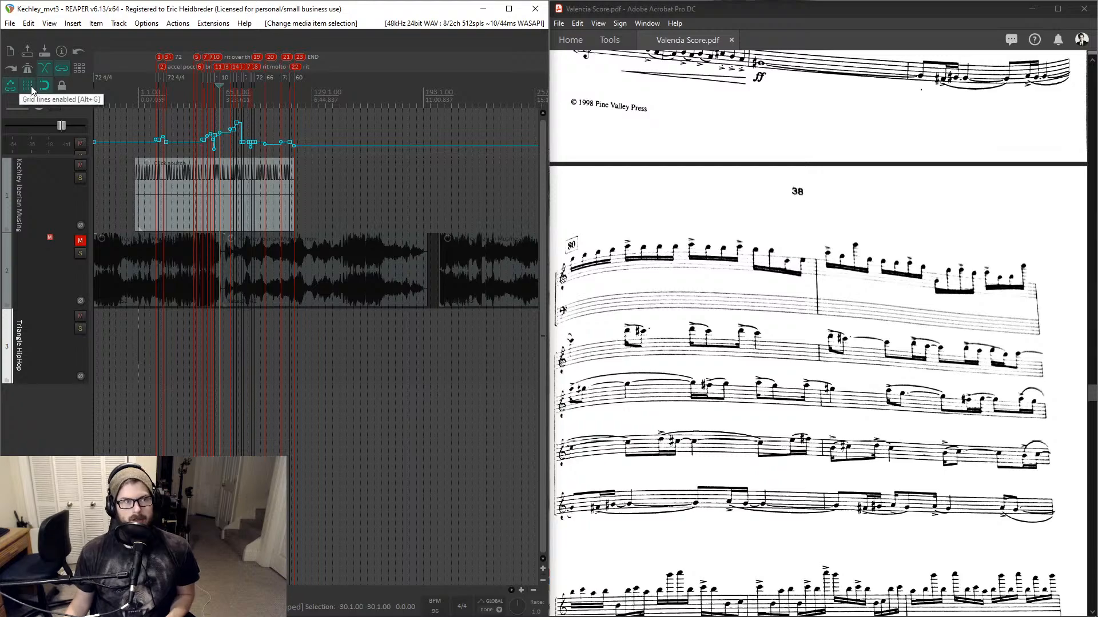
pyautogui.hotkey('alt', 'Tab')
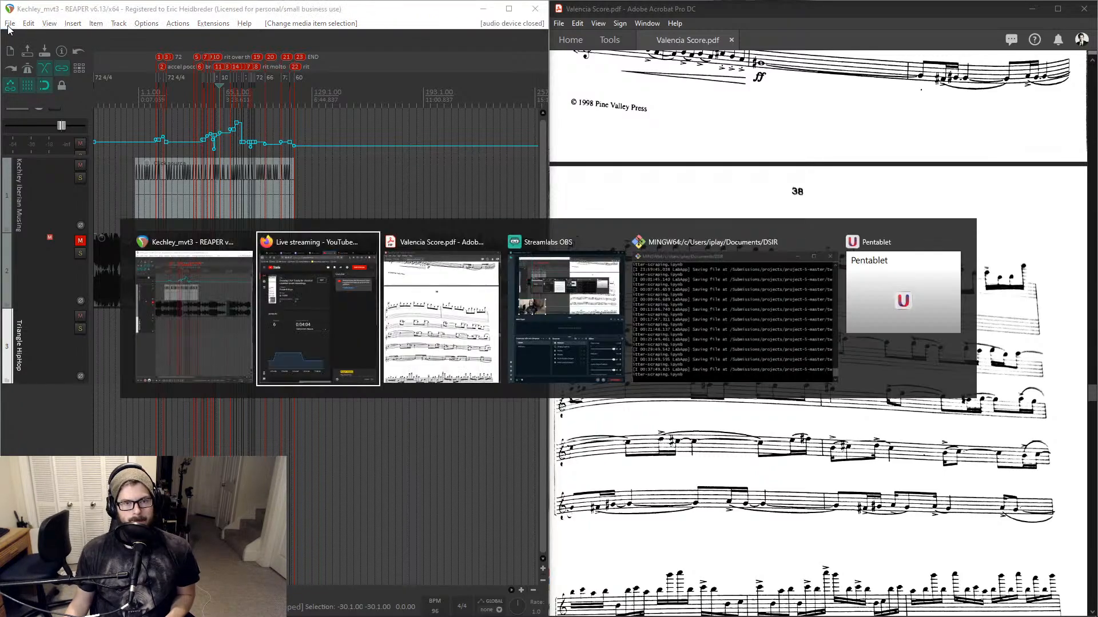
pyautogui.hotkey('alt', 'Tab')
pyautogui.hotkey('alt', 'Tab')
pyautogui.hotkey('alt', 'Tab')
pyautogui.hotkey('alt', 'Tab')
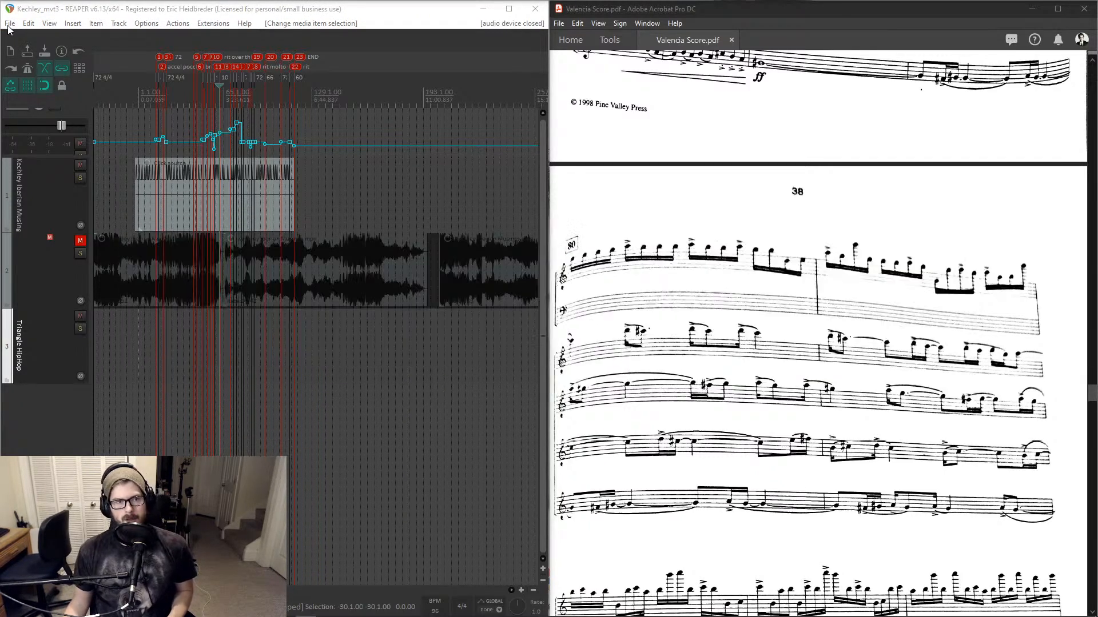
# - Open the folder of the recent Kechley_mvt3 project file in File Explorer, then close it
pyautogui.press('super+e')
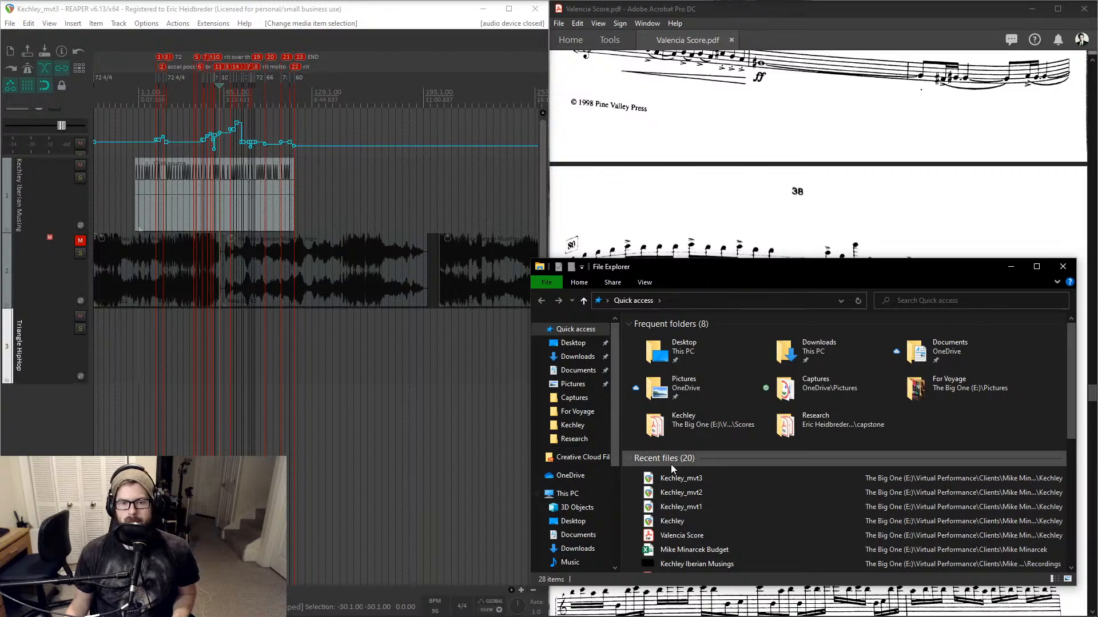
pyautogui.rightClick(710, 492)
pyautogui.click(725, 465)
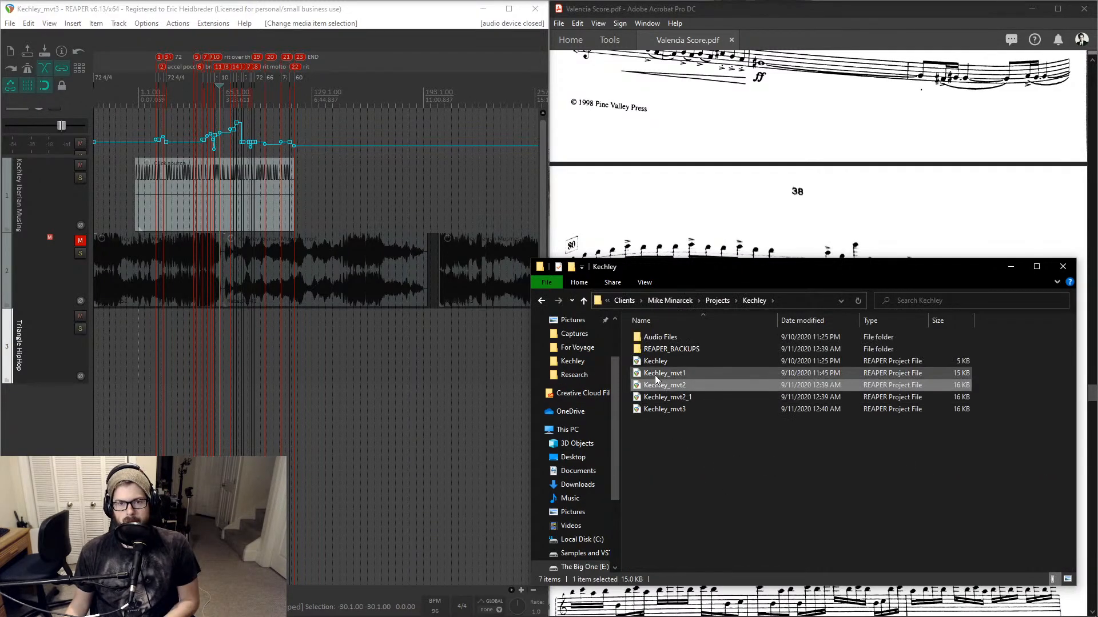
pyautogui.click(1063, 266)
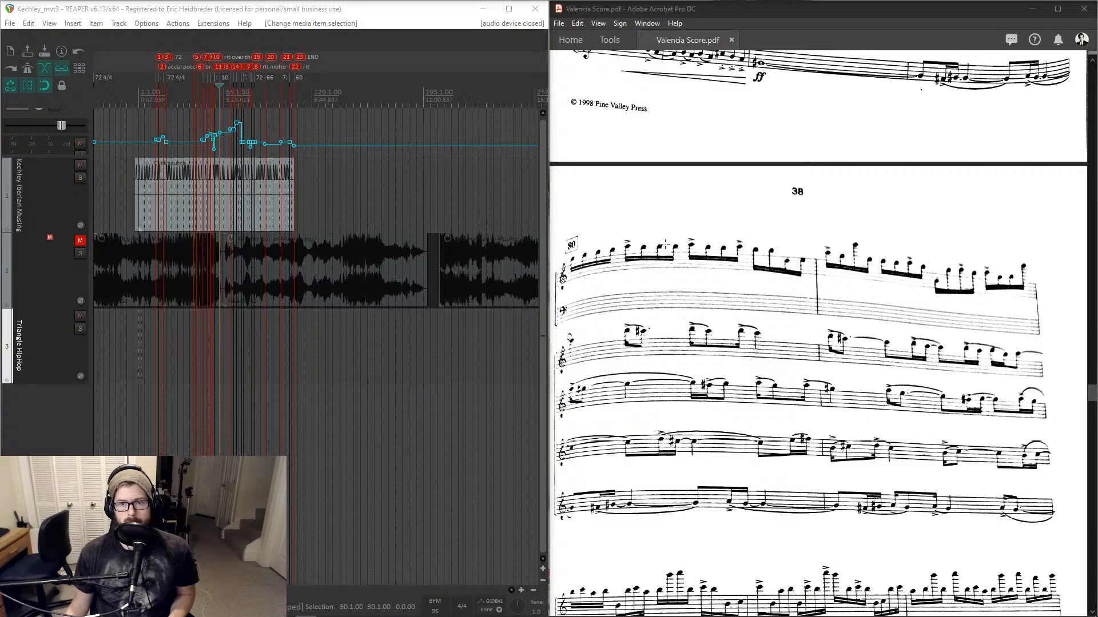
# - Browse the Valencia score to its last page and back to the 'Please Refrain' page
pyautogui.scroll(-10, 665, 243)
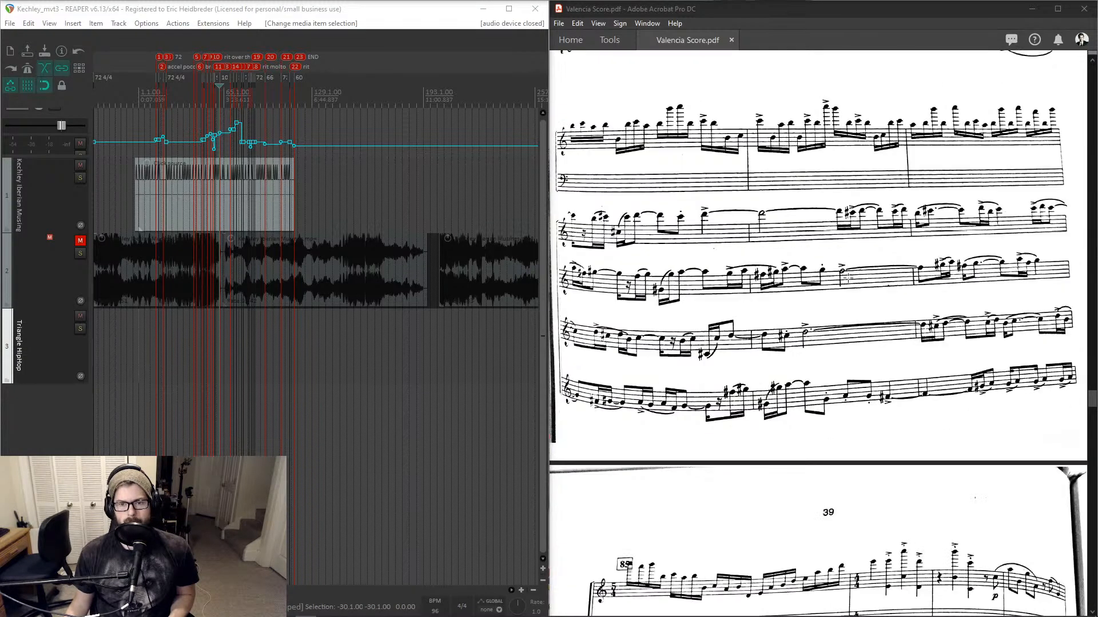
pyautogui.scroll(-18, 848, 278)
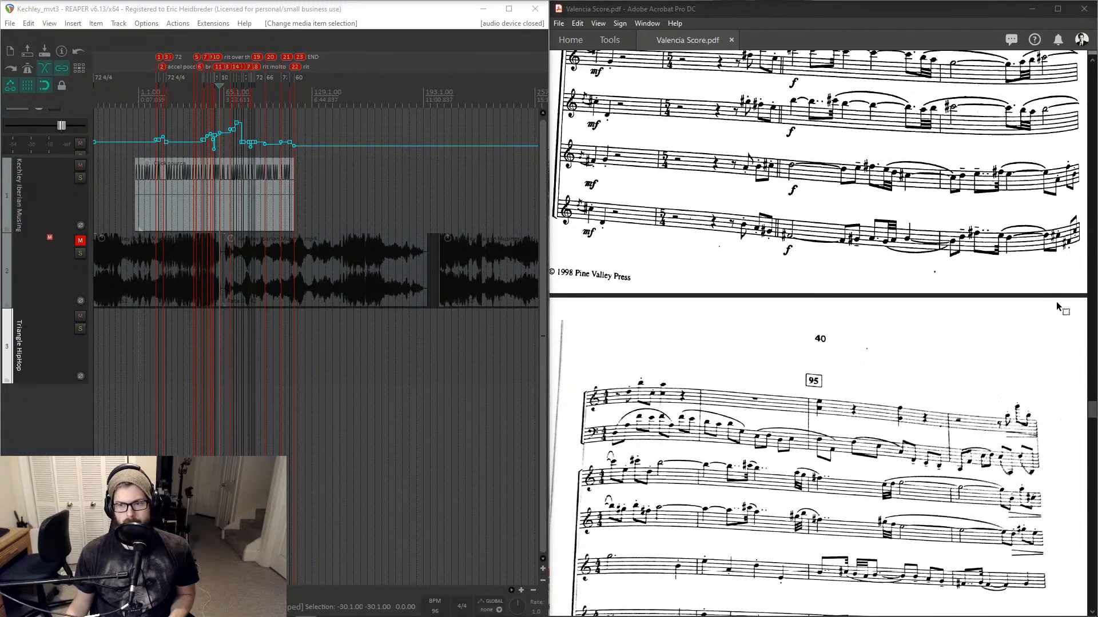
pyautogui.moveTo(1089, 415); pyautogui.dragTo(1087, 444)
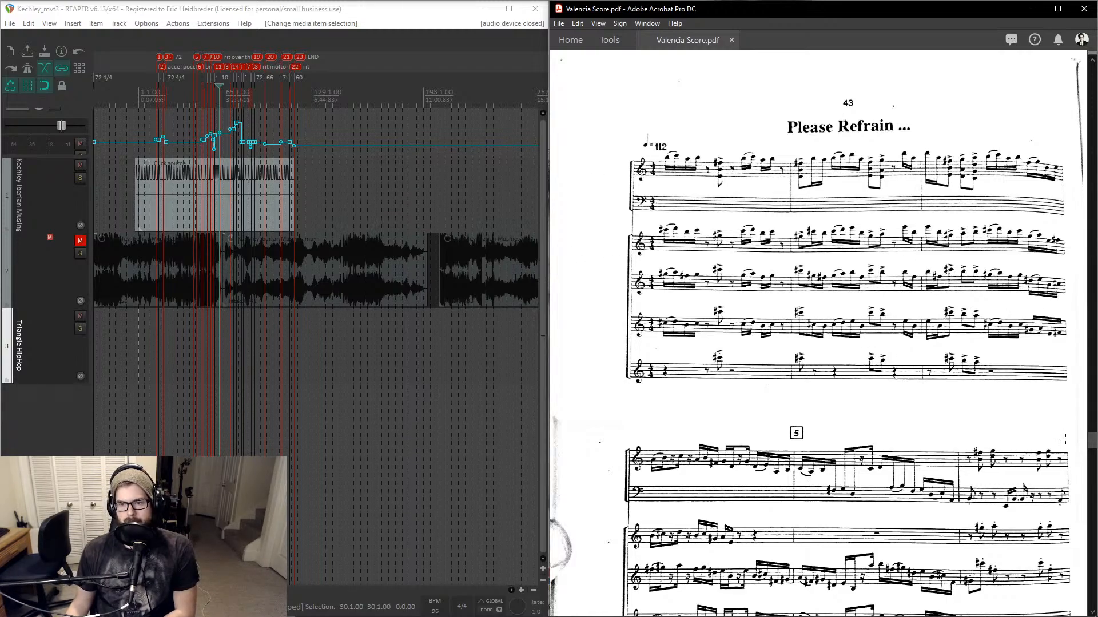
pyautogui.click(973, 412)
pyautogui.click(965, 350)
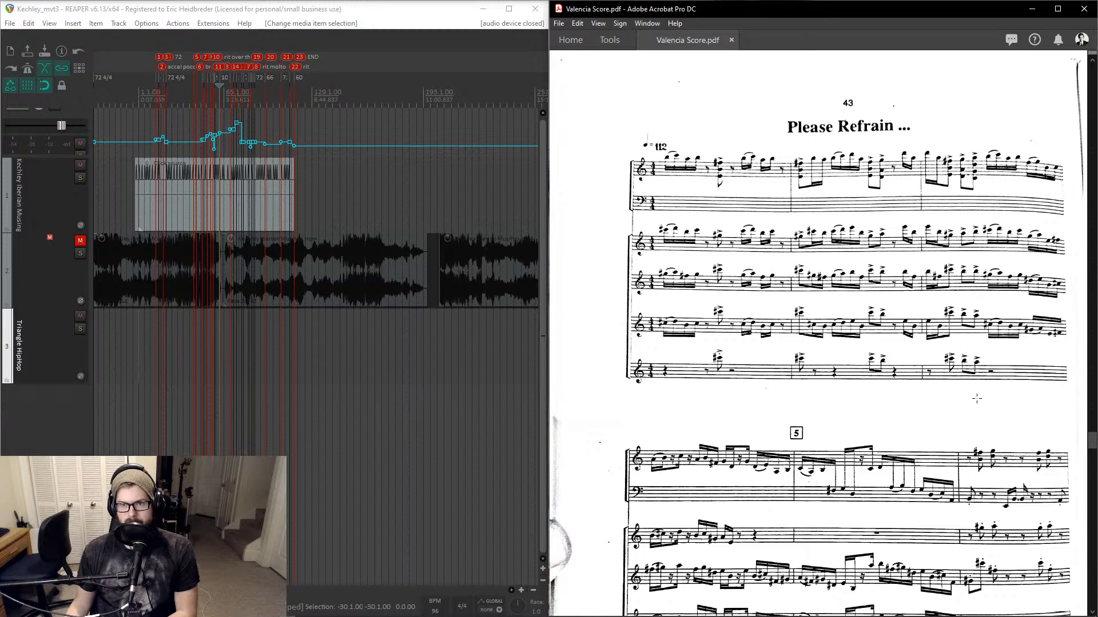
pyautogui.moveTo(1094, 446); pyautogui.dragTo(1093, 513)
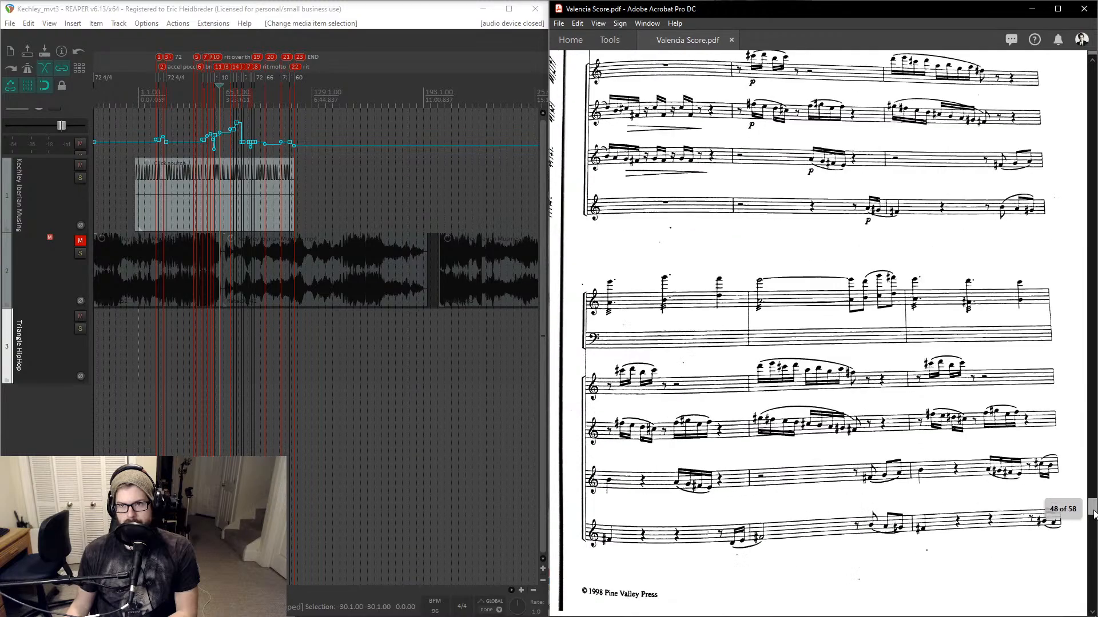
pyautogui.moveTo(1093, 519); pyautogui.dragTo(1093, 564)
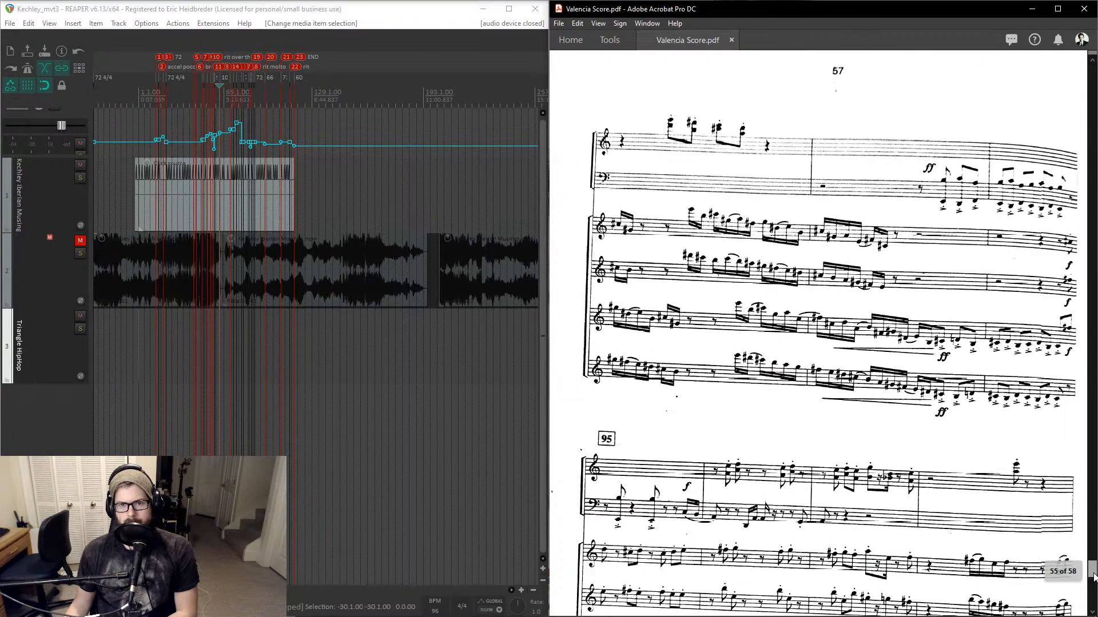
pyautogui.moveTo(1094, 582); pyautogui.dragTo(1094, 584)
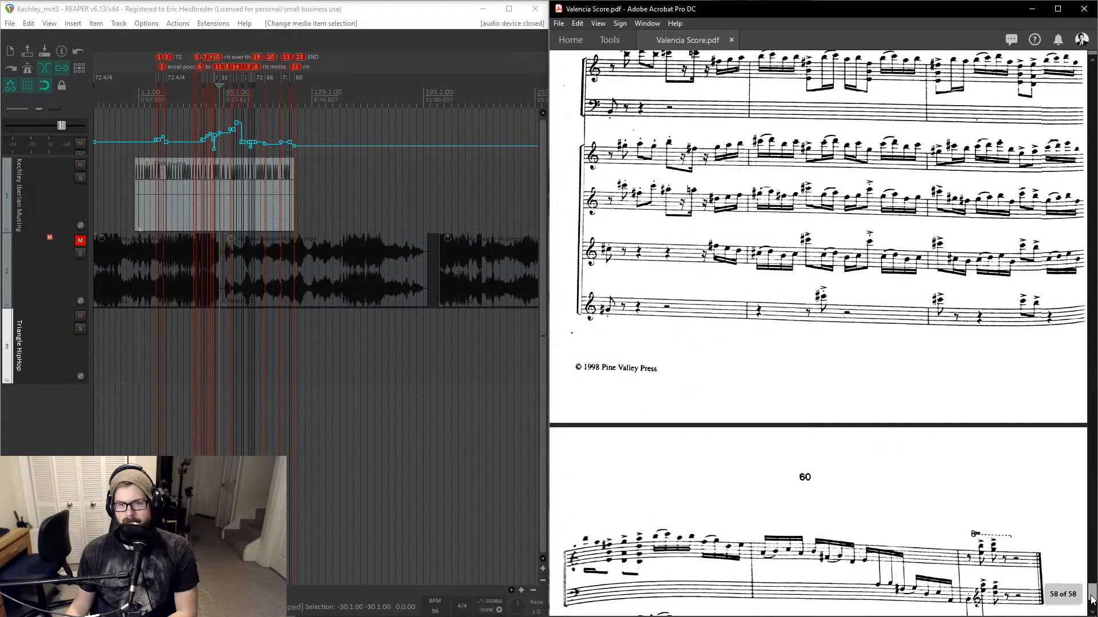
pyautogui.moveTo(1091, 599); pyautogui.dragTo(1092, 601)
pyautogui.scroll(-2, 993, 381)
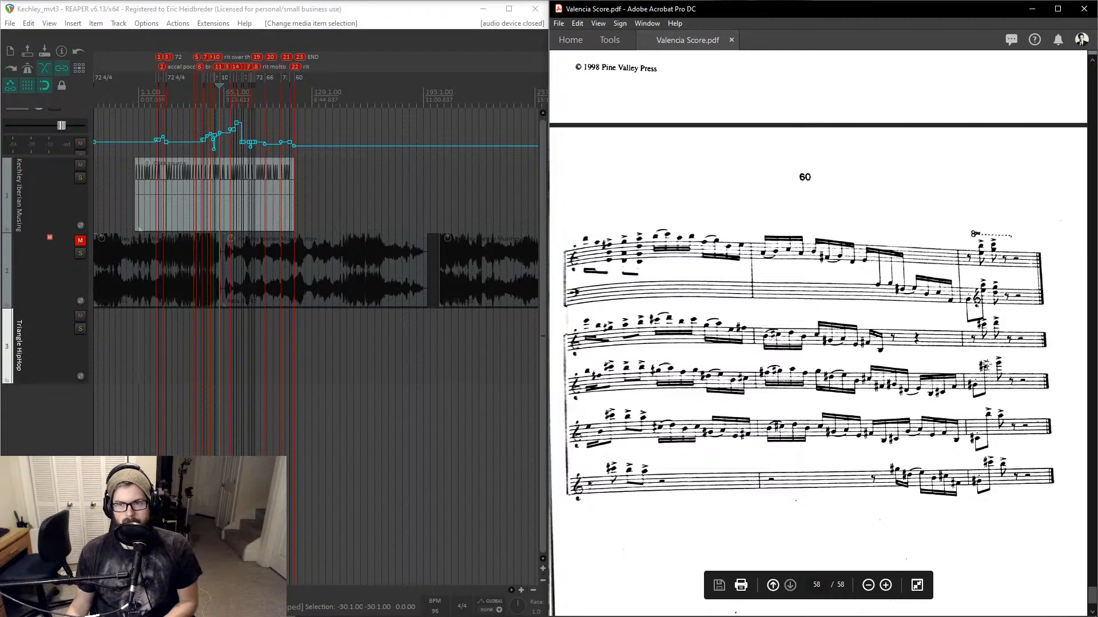
pyautogui.scroll(5, 1029, 395)
pyautogui.moveTo(1093, 589); pyautogui.dragTo(1089, 445)
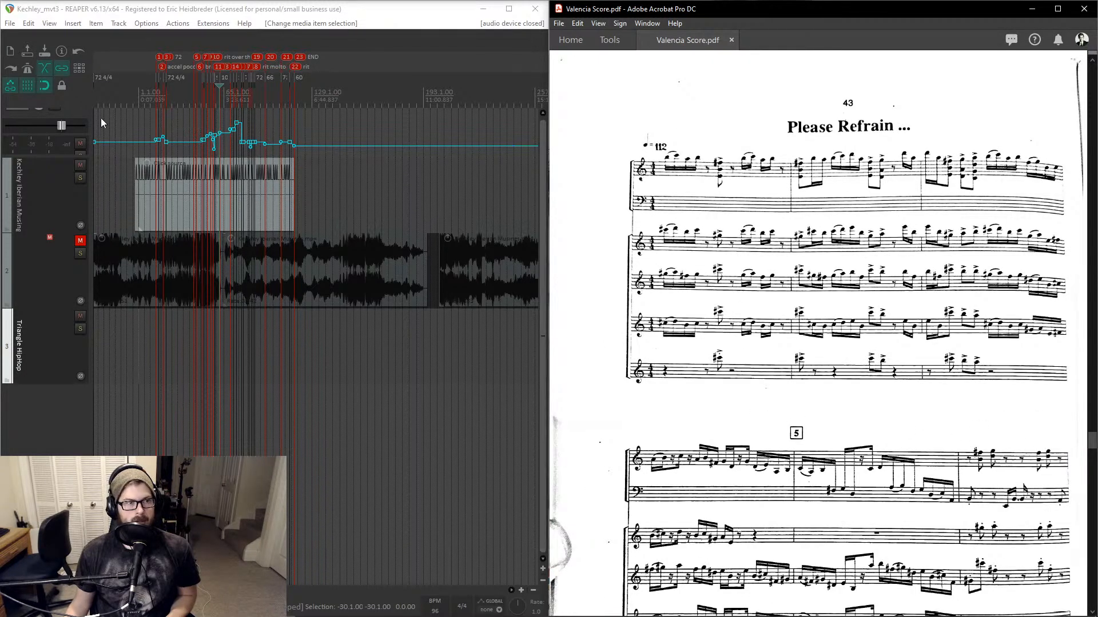
# - Delete the click source item and all points of the tempo map envelope
pyautogui.moveTo(349, 120); pyautogui.dragTo(156, 217)
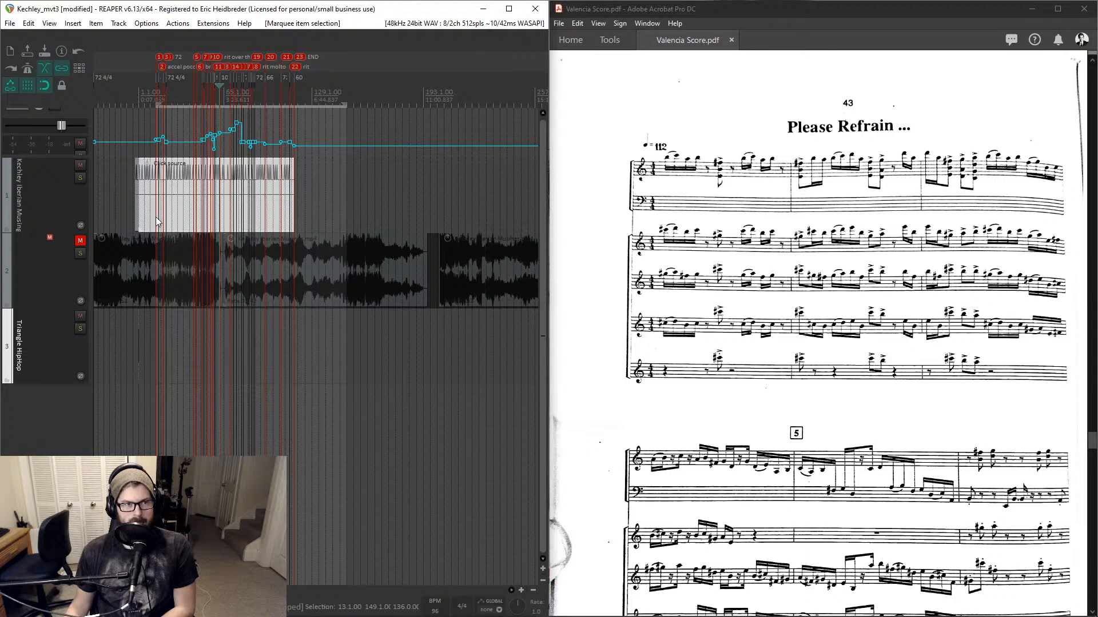
pyautogui.press('Delete')
pyautogui.moveTo(146, 126); pyautogui.dragTo(219, 133)
pyautogui.press('Delete')
pyautogui.moveTo(293, 116); pyautogui.dragTo(210, 144)
pyautogui.press('Delete')
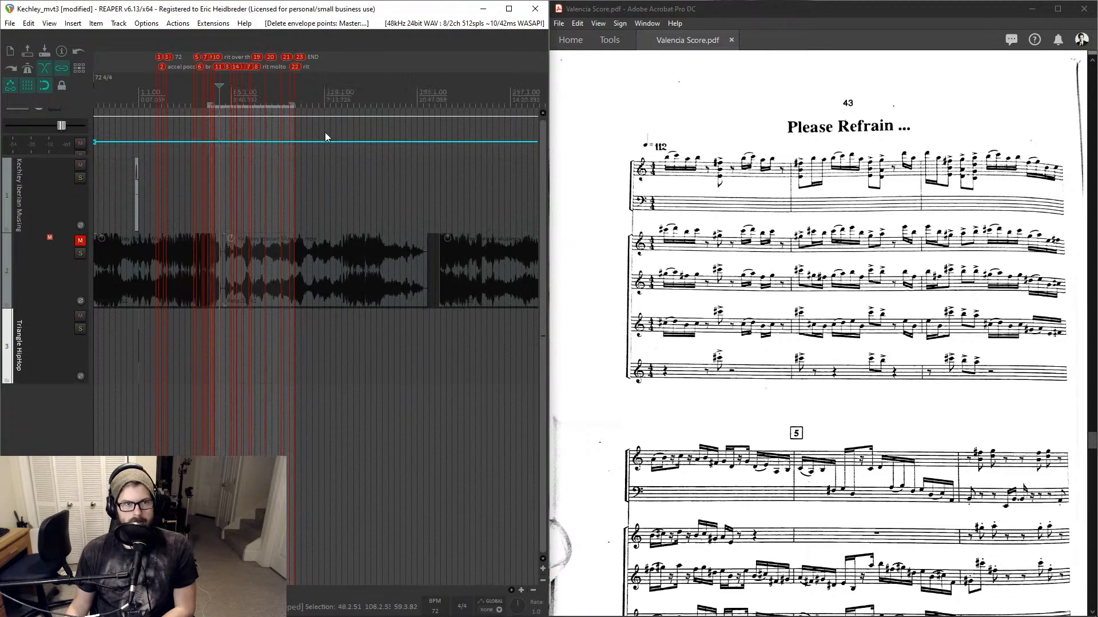
# - Select the whole project range and run the action that removes all markers from the time selection
pyautogui.moveTo(350, 131); pyautogui.dragTo(128, 148)
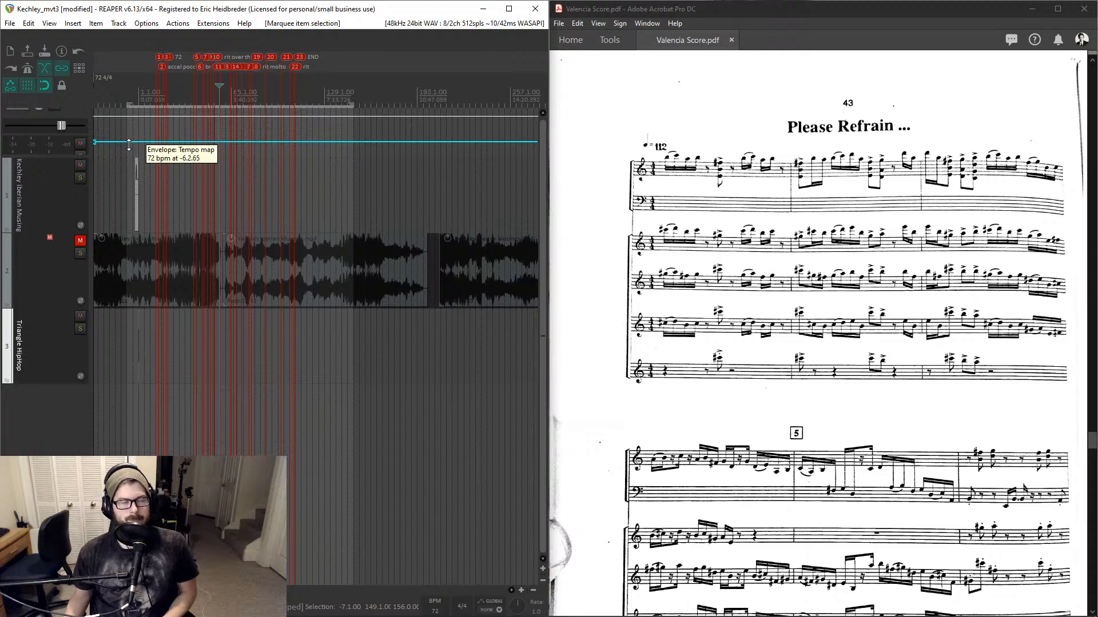
pyautogui.press('?')
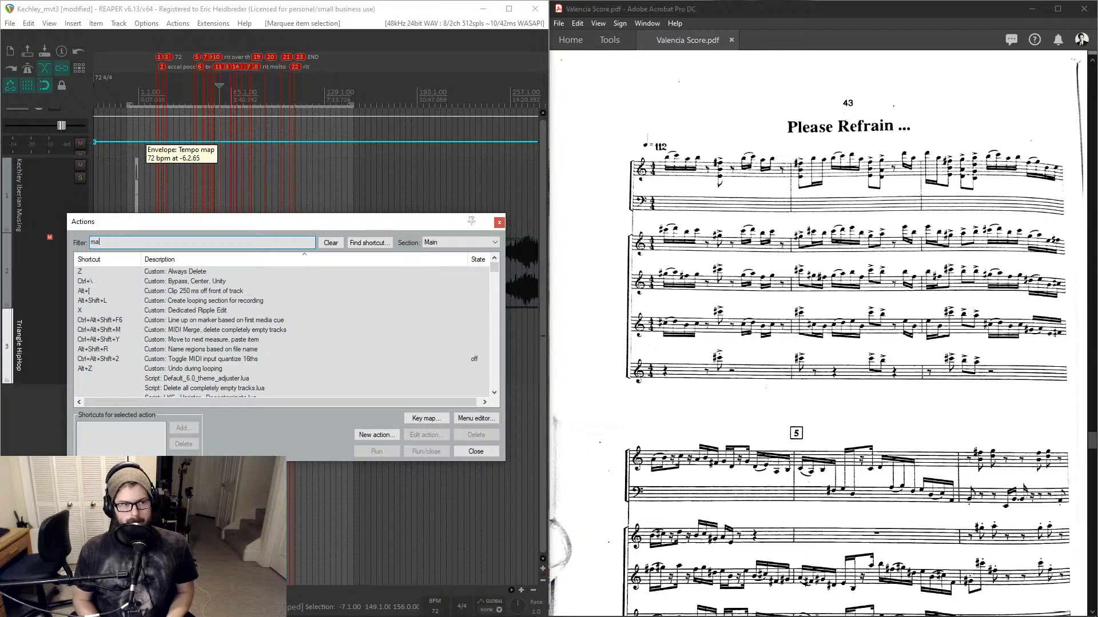
pyautogui.scroll(-2, 129, 145)
pyautogui.write('remove marke')
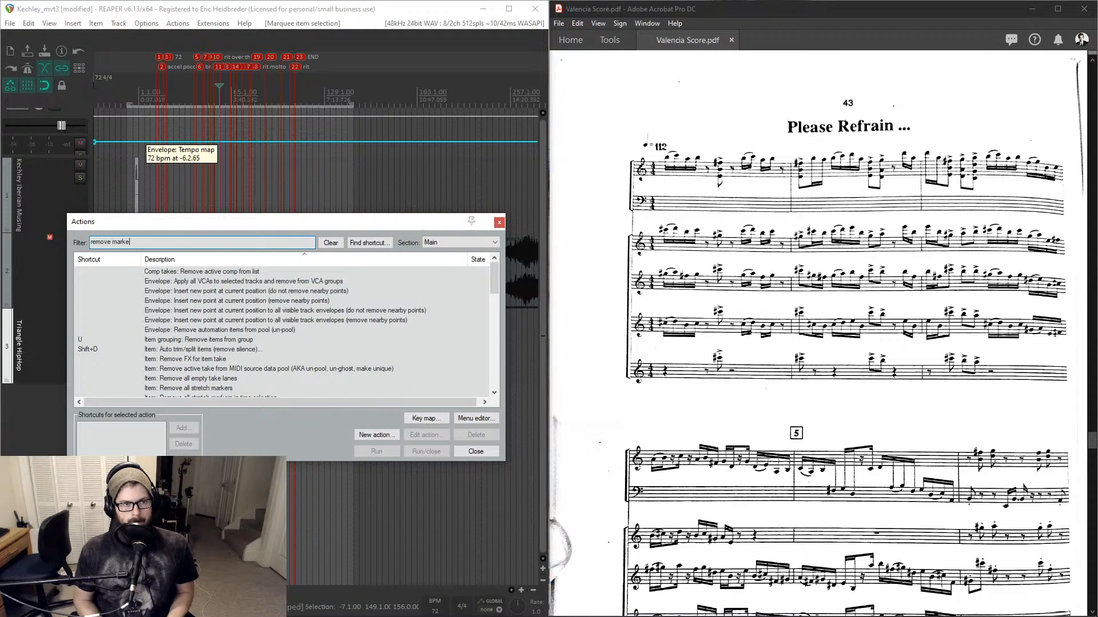
pyautogui.write('rs')
pyautogui.press('Down')
pyautogui.press('Down')
pyautogui.press('Down')
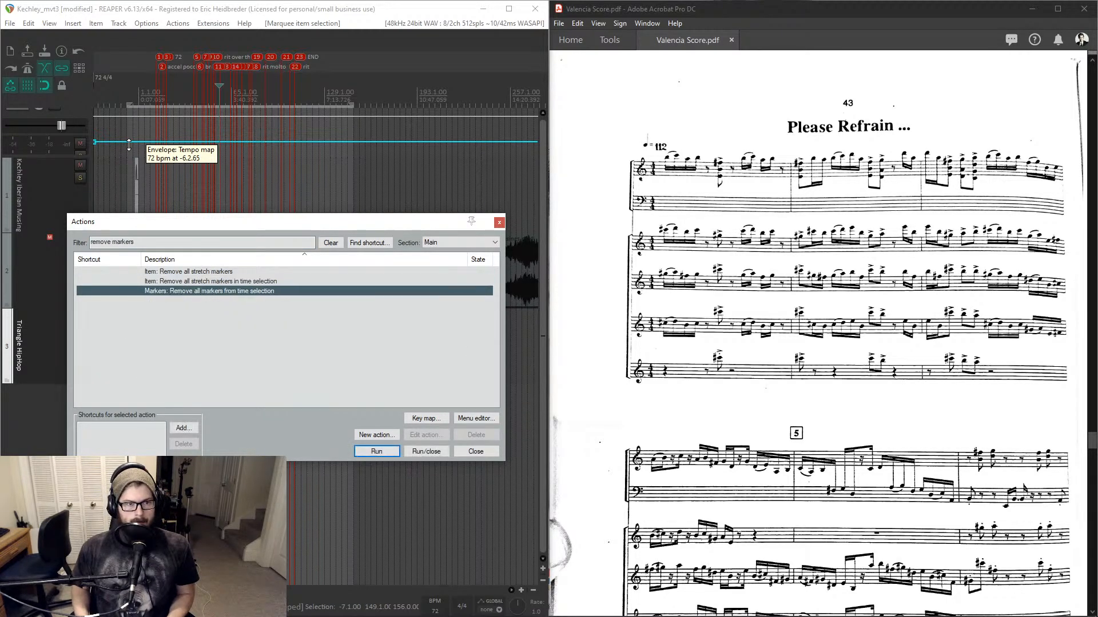
pyautogui.press('Return')
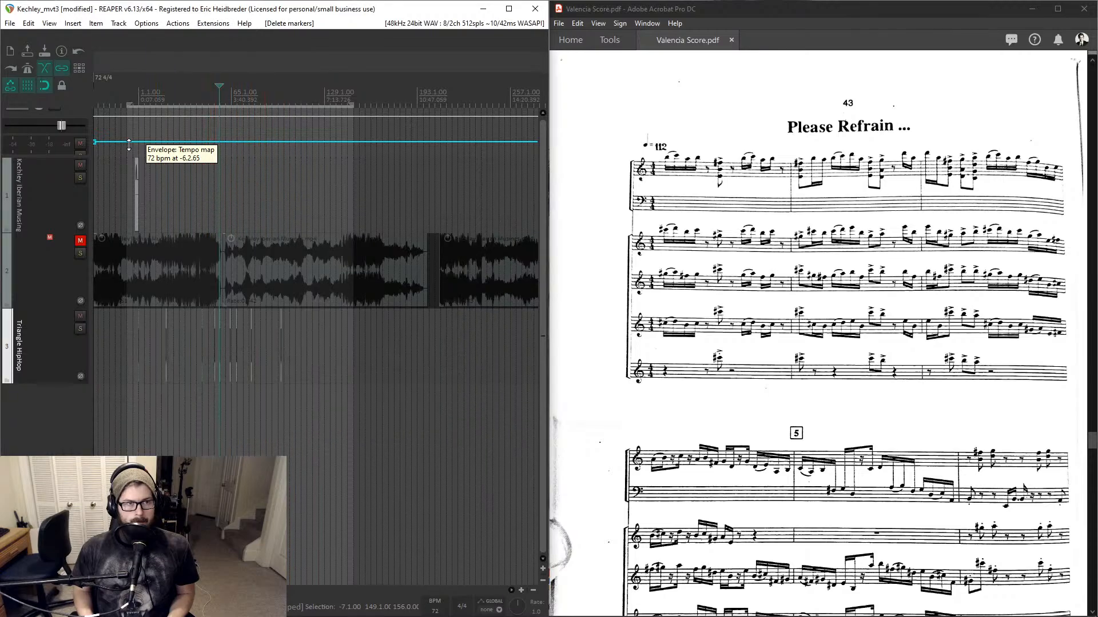
# - Clear the time selection
pyautogui.click(169, 99)
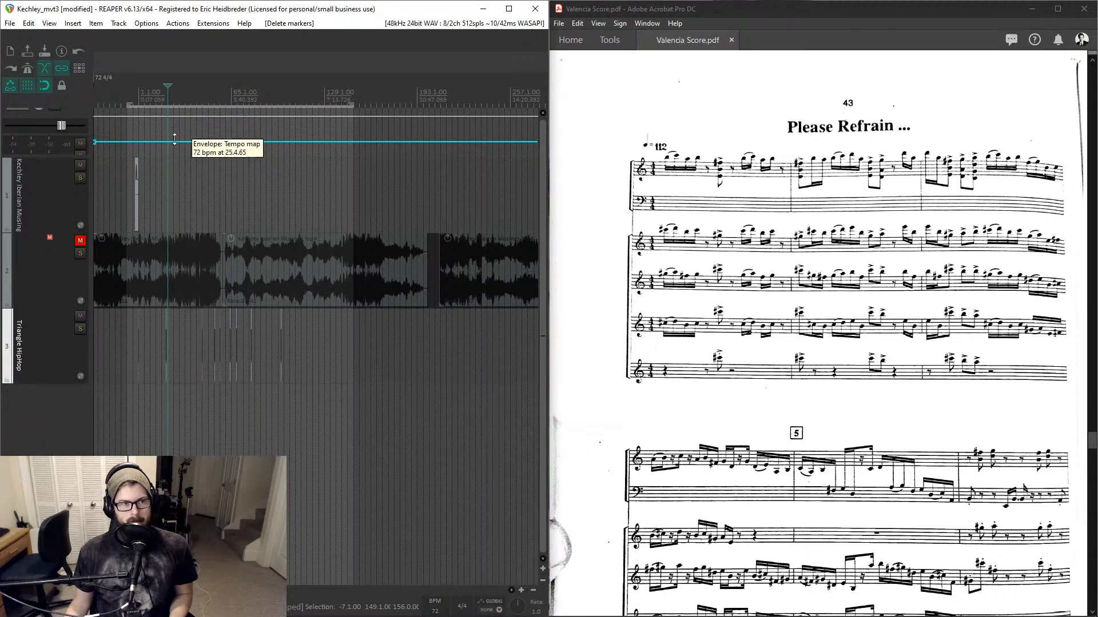
pyautogui.press('Escape')
pyautogui.scroll(5, 162, 150)
pyautogui.scroll(-5, 161, 153)
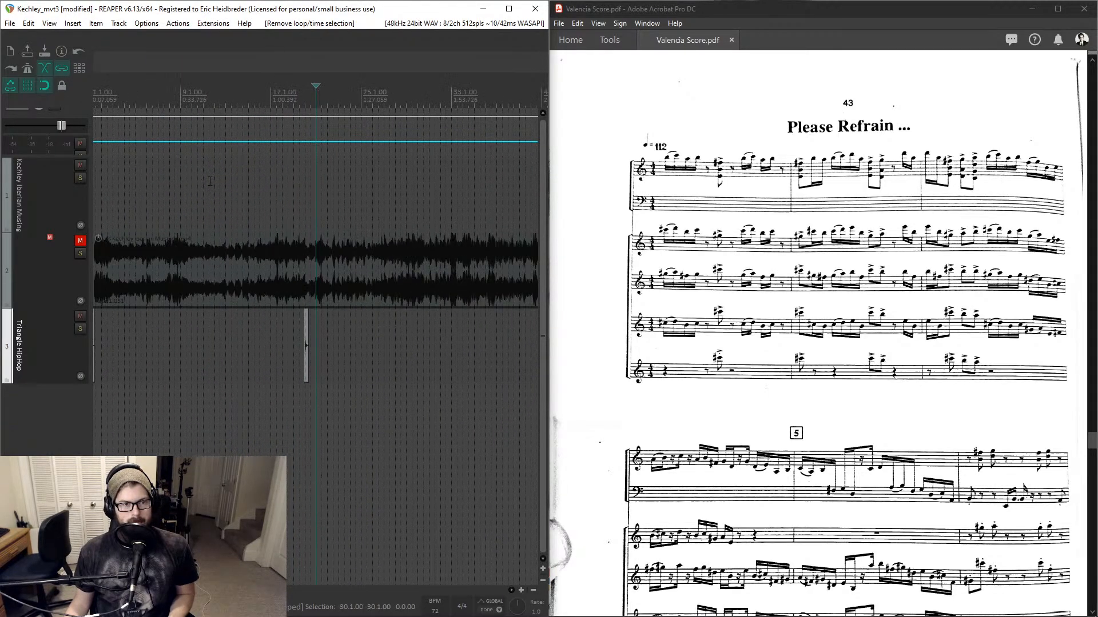
pyautogui.scroll(4, 215, 183)
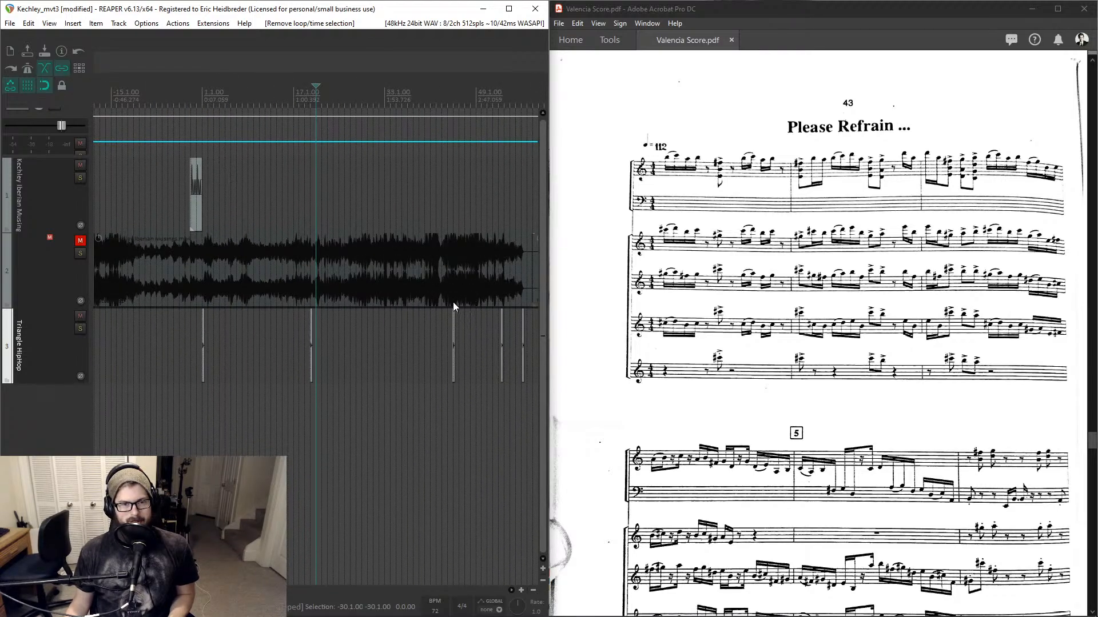
# - Delete the recording and the triangle hit items from the tracks across the project
pyautogui.scroll(-4, 440, 300)
pyautogui.moveTo(426, 326); pyautogui.dragTo(190, 371)
pyautogui.press('Delete')
pyautogui.scroll(-5, 358, 266)
pyautogui.moveTo(348, 261); pyautogui.dragTo(18, 277)
pyautogui.press('Delete')
# - Remove the now empty second track that held the recording
pyautogui.click(42, 280)
pyautogui.click(59, 289)
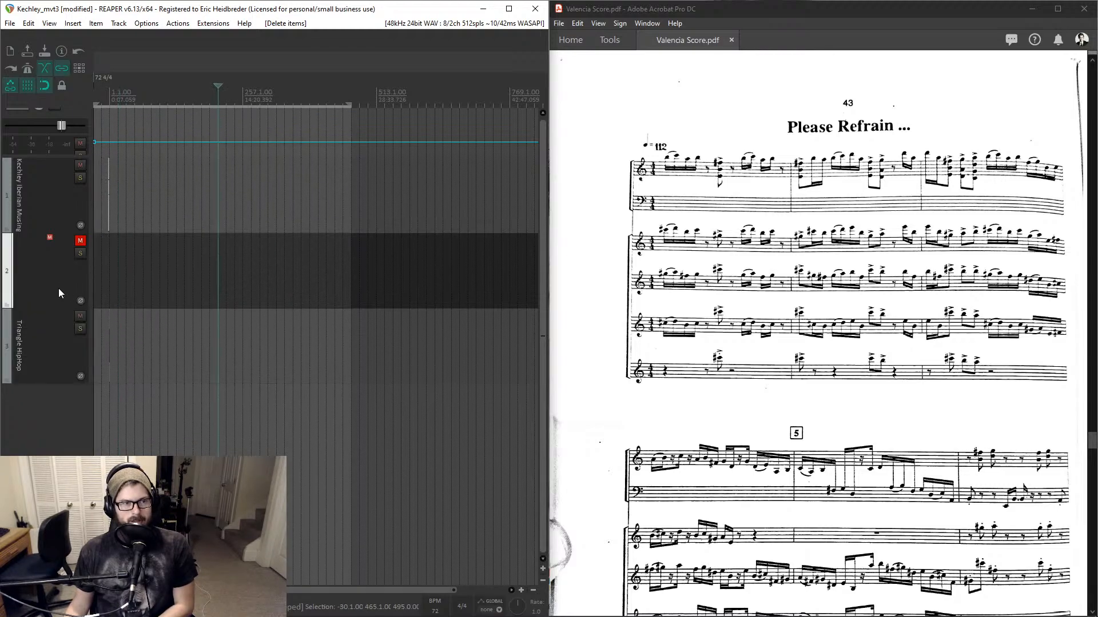
pyautogui.press('Delete')
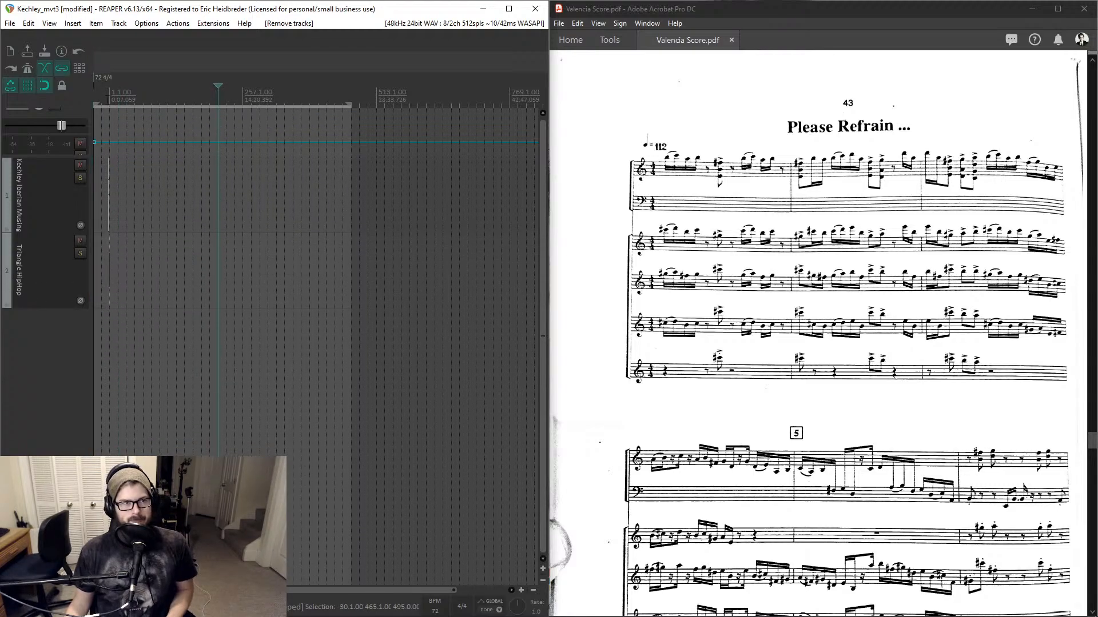
# - Move the triangle hit item into place beneath the click source, just ahead of the edit cursor
pyautogui.click(111, 114)
pyautogui.scroll(4, 111, 114)
pyautogui.scroll(10, 125, 116)
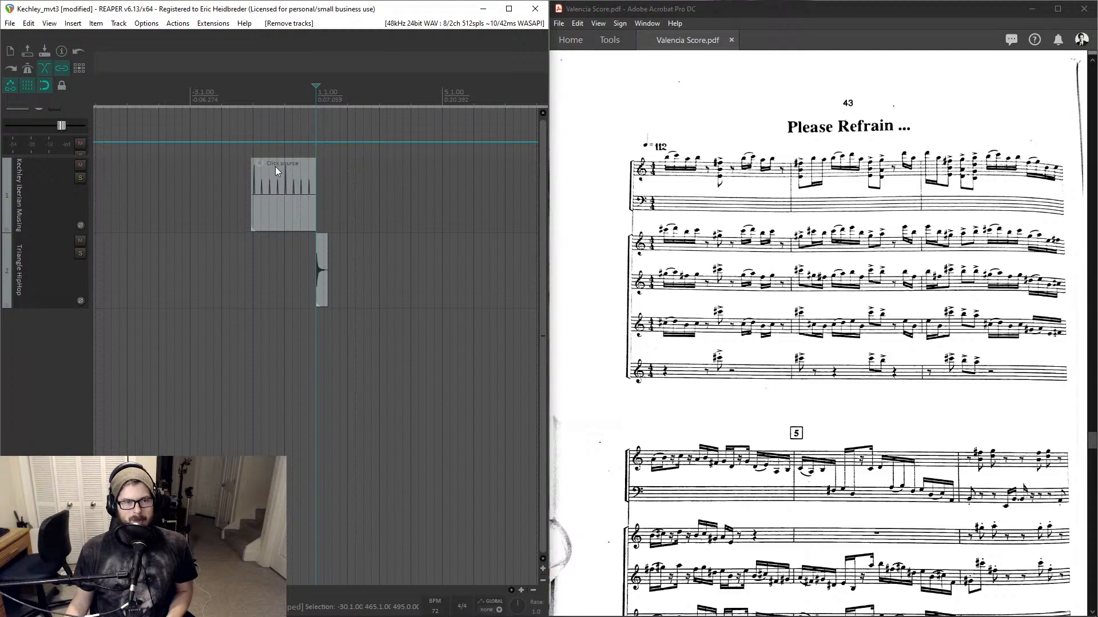
pyautogui.scroll(-8, 277, 167)
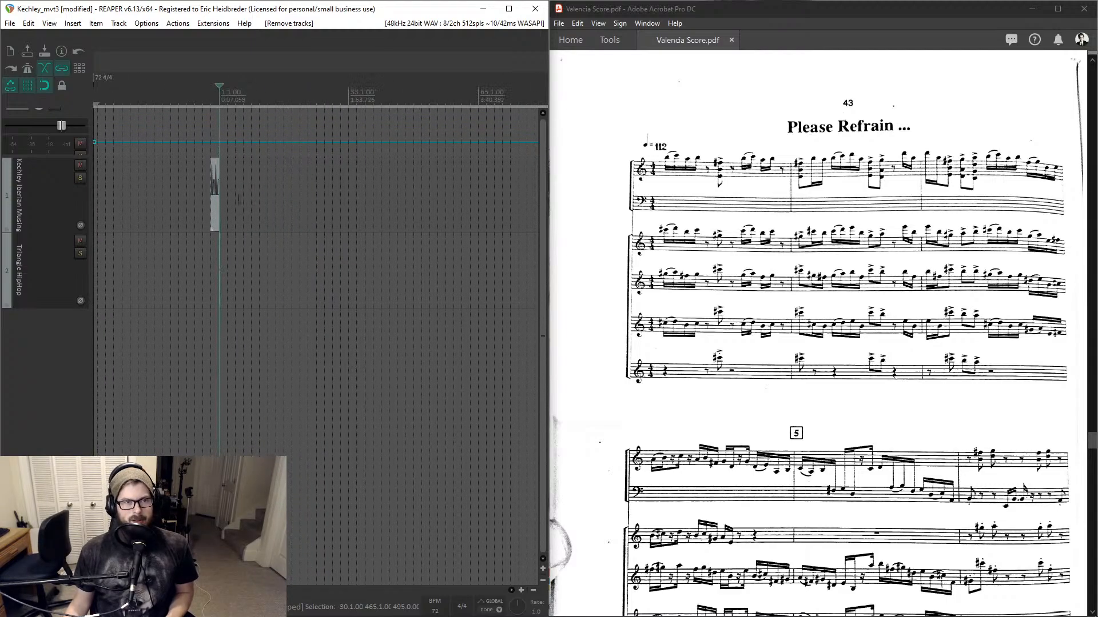
pyautogui.moveTo(217, 198); pyautogui.dragTo(347, 198)
pyautogui.click(242, 258)
pyautogui.scroll(5, 241, 257)
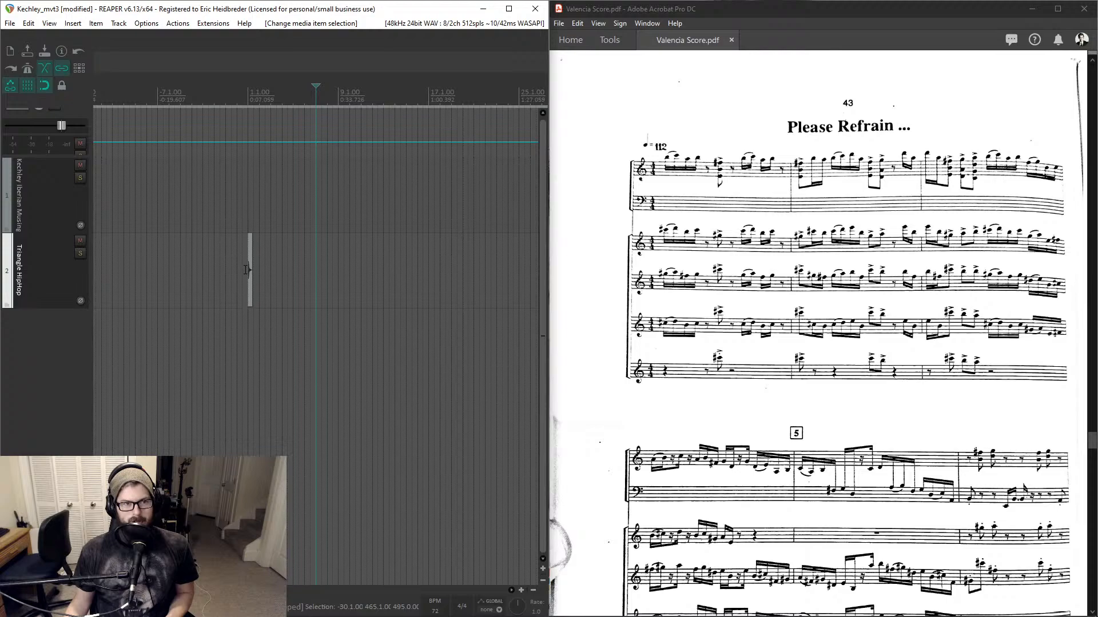
pyautogui.moveTo(248, 272); pyautogui.dragTo(343, 247)
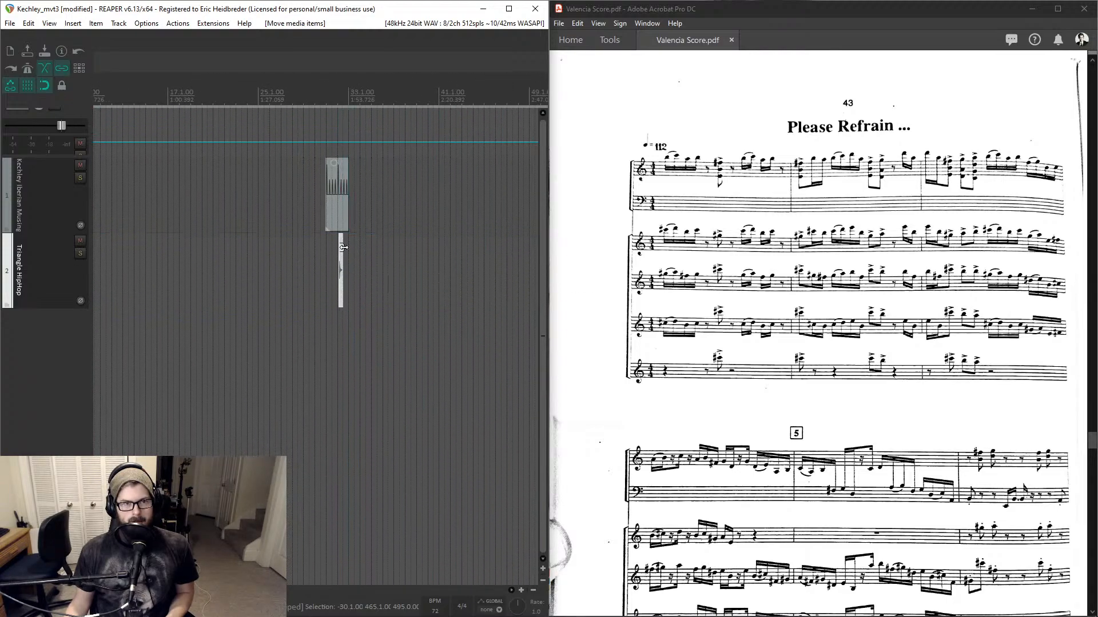
pyautogui.click(344, 108)
pyautogui.scroll(8, 349, 102)
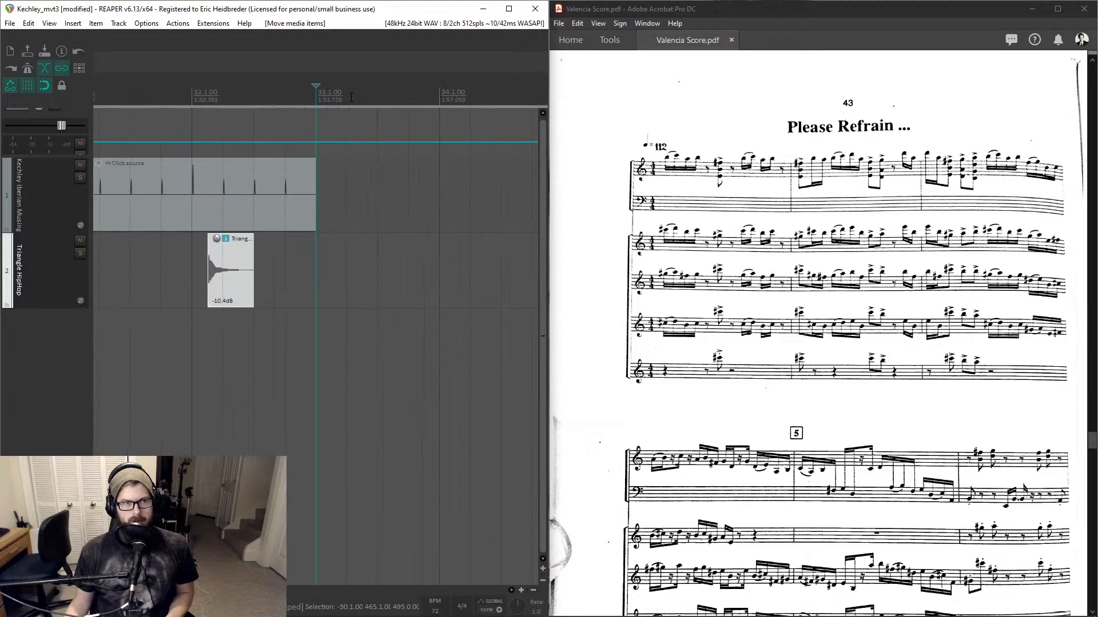
pyautogui.scroll(-2, 350, 98)
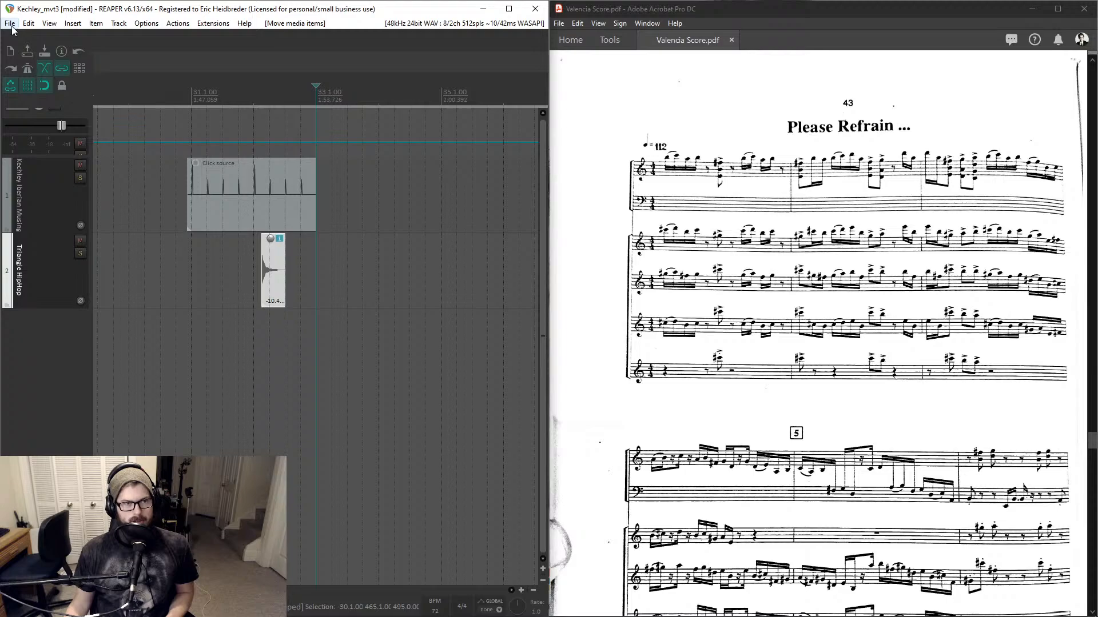
# - Save the project as a project template named 'Click Track Genera'
pyautogui.rightClick(314, 98)
pyautogui.press('Escape')
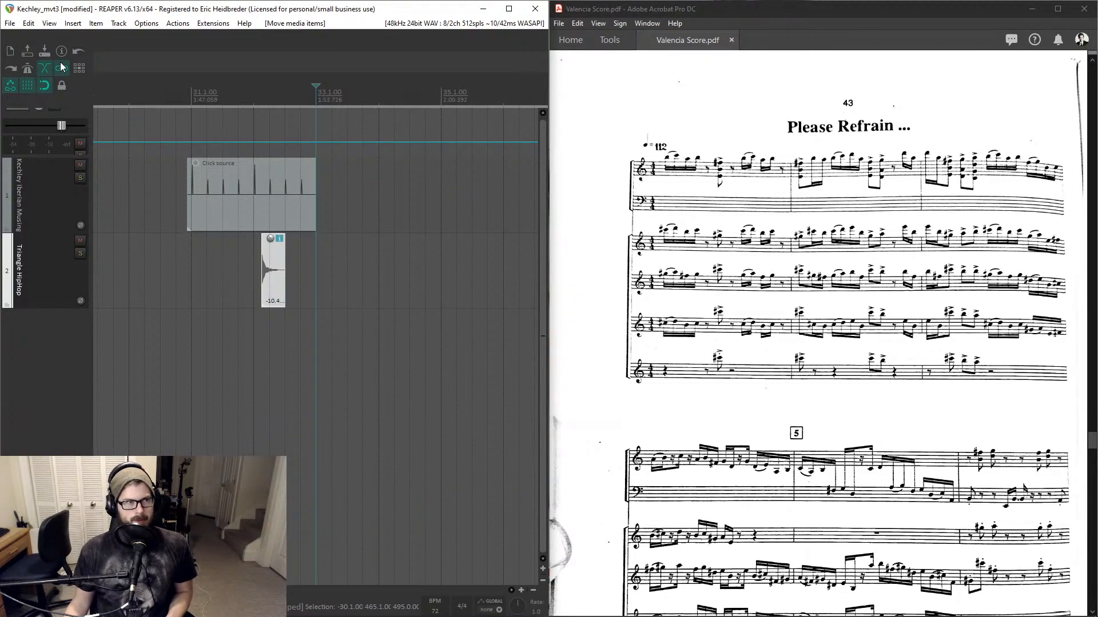
pyautogui.click(10, 23)
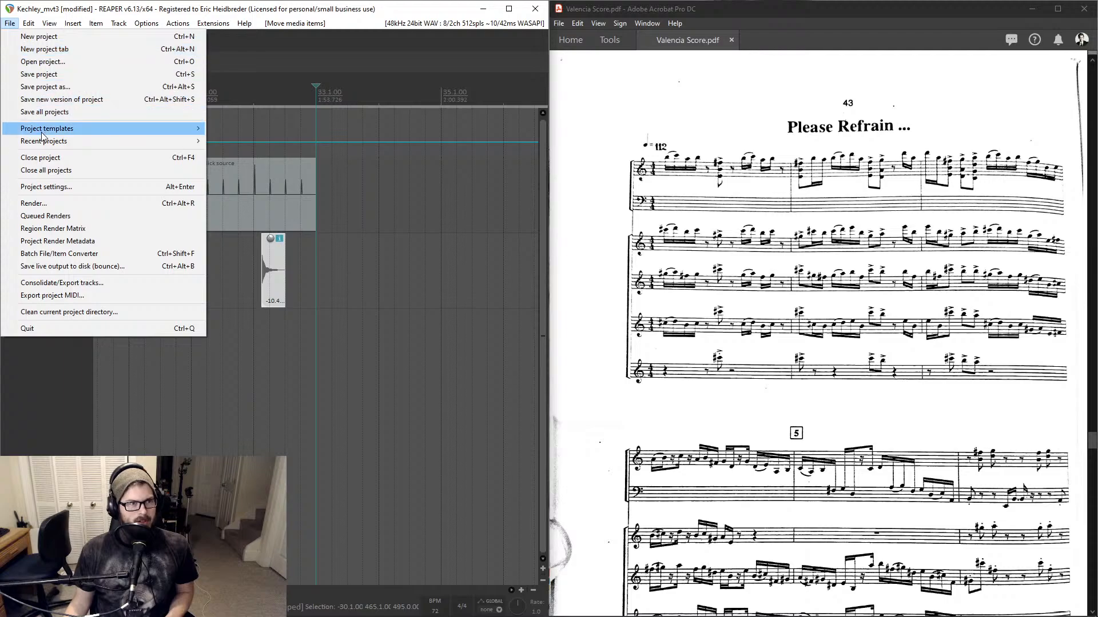
pyautogui.click(284, 129)
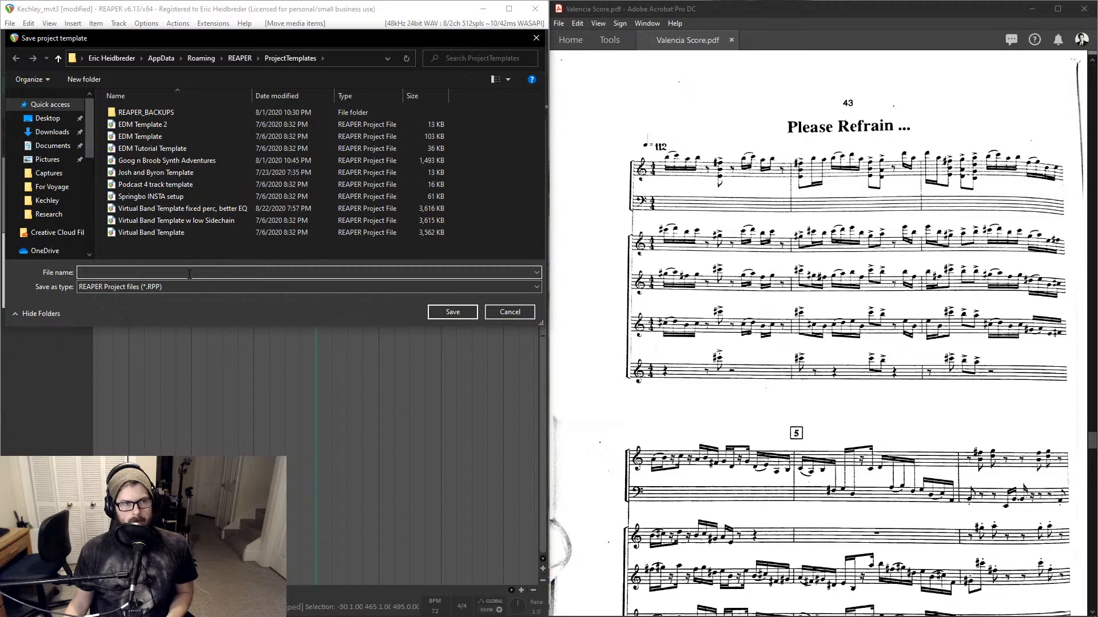
pyautogui.write('Click T')
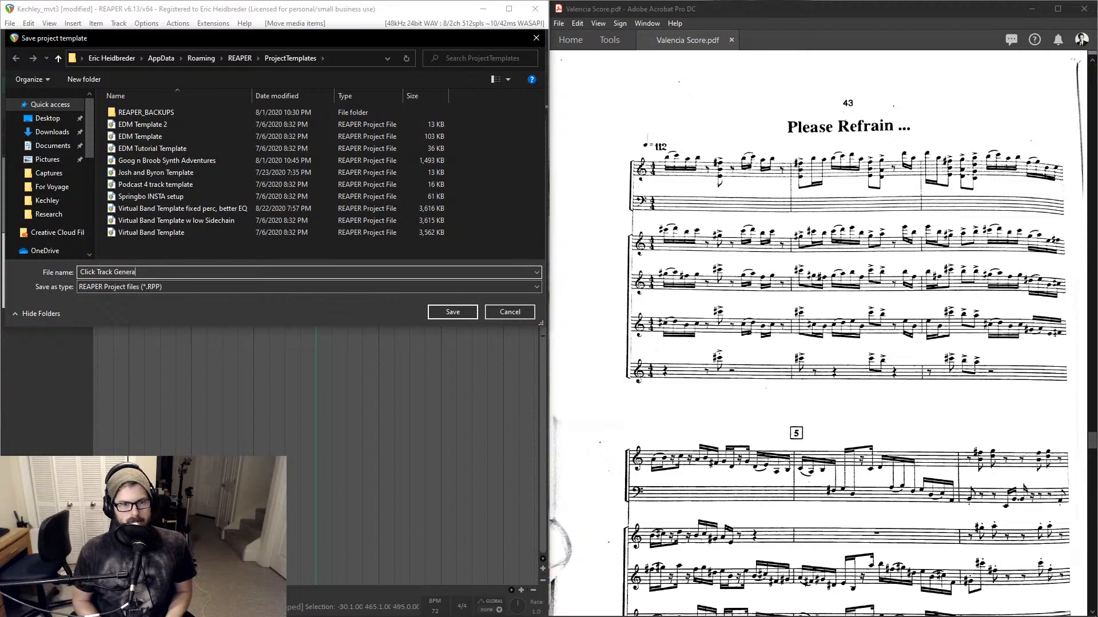
pyautogui.write('rack Genera')
pyautogui.press('Return')
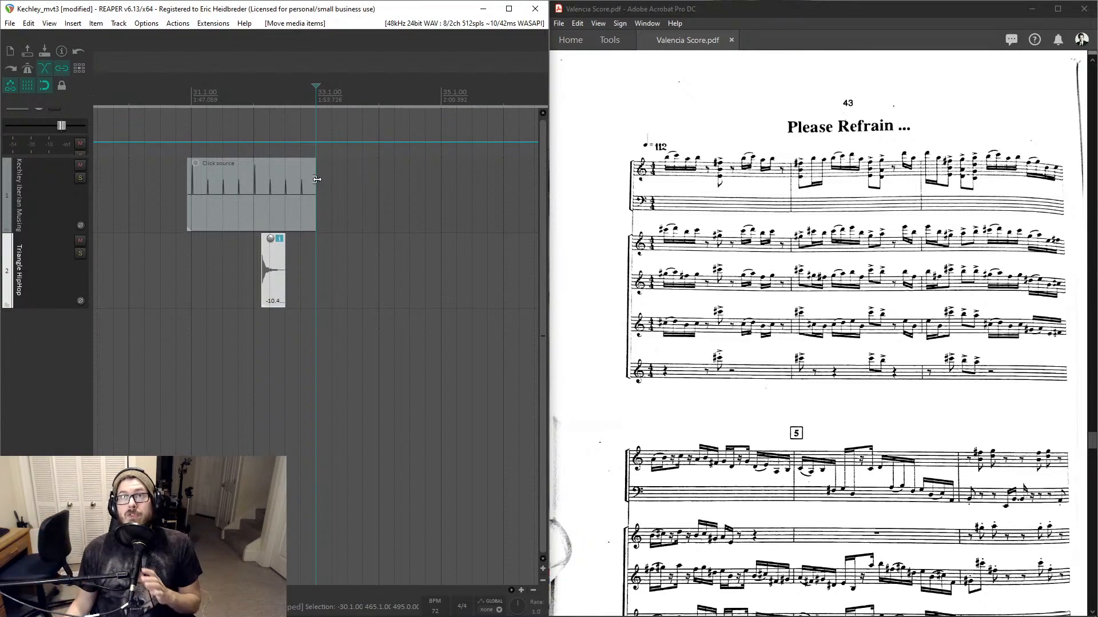
# - Shift the triangle hit item so it ends at the edit cursor, then select the click source item
pyautogui.click(353, 179)
pyautogui.scroll(-3, 353, 179)
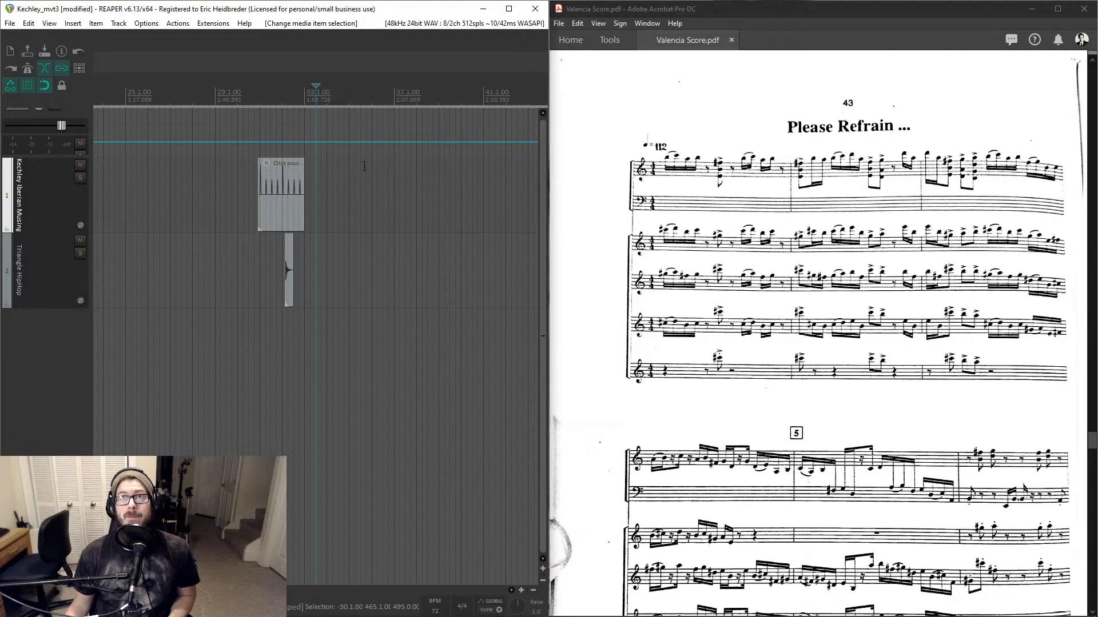
pyautogui.scroll(3, 312, 106)
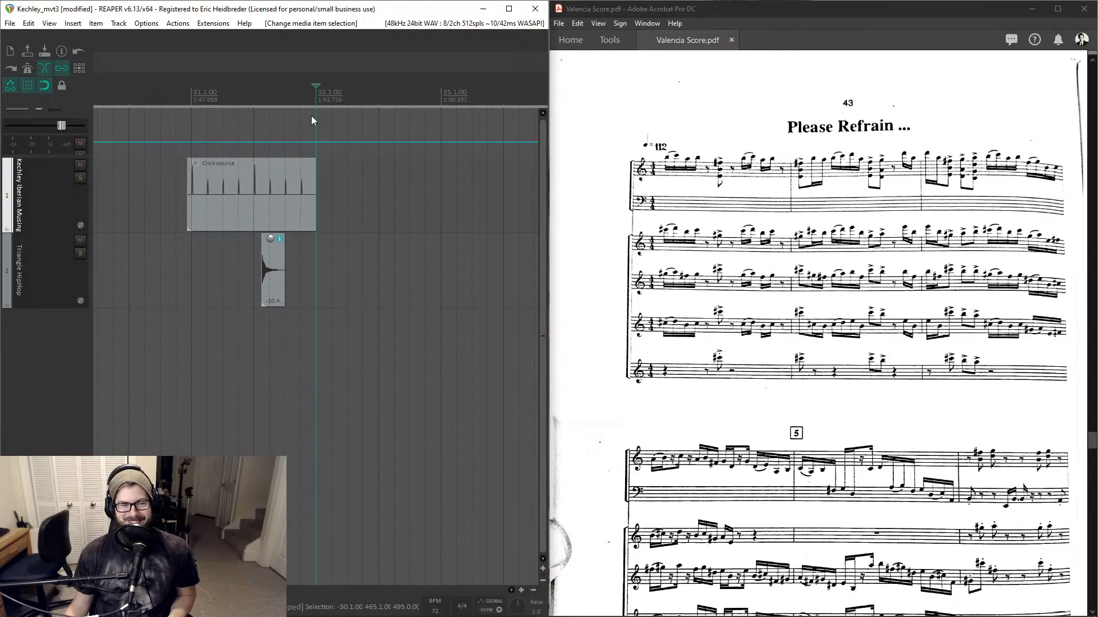
pyautogui.moveTo(278, 285); pyautogui.dragTo(310, 285)
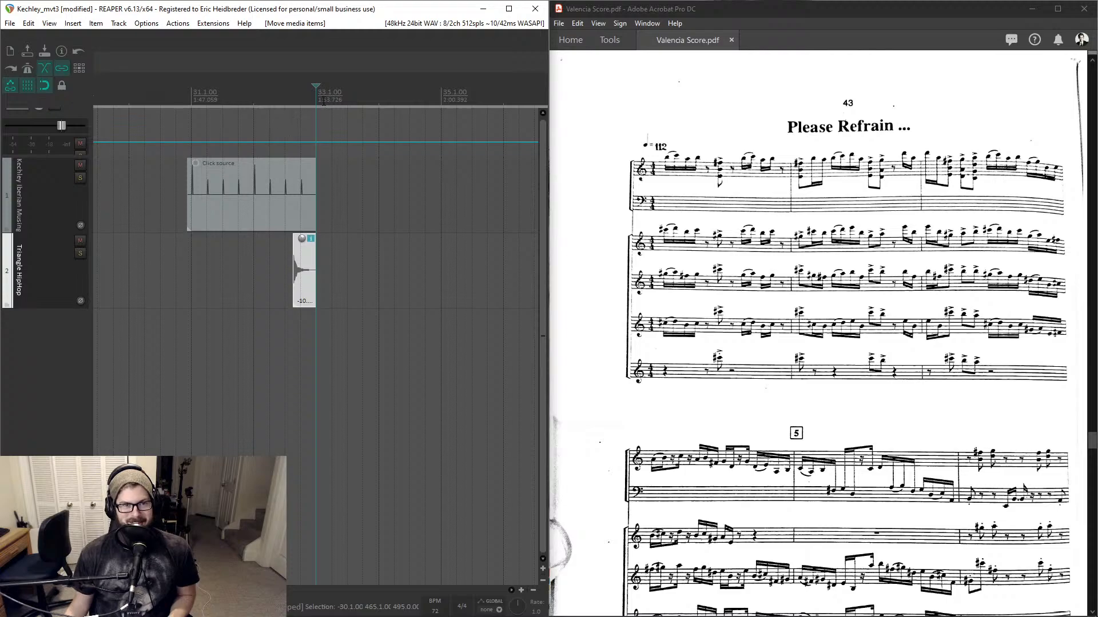
pyautogui.click(302, 192)
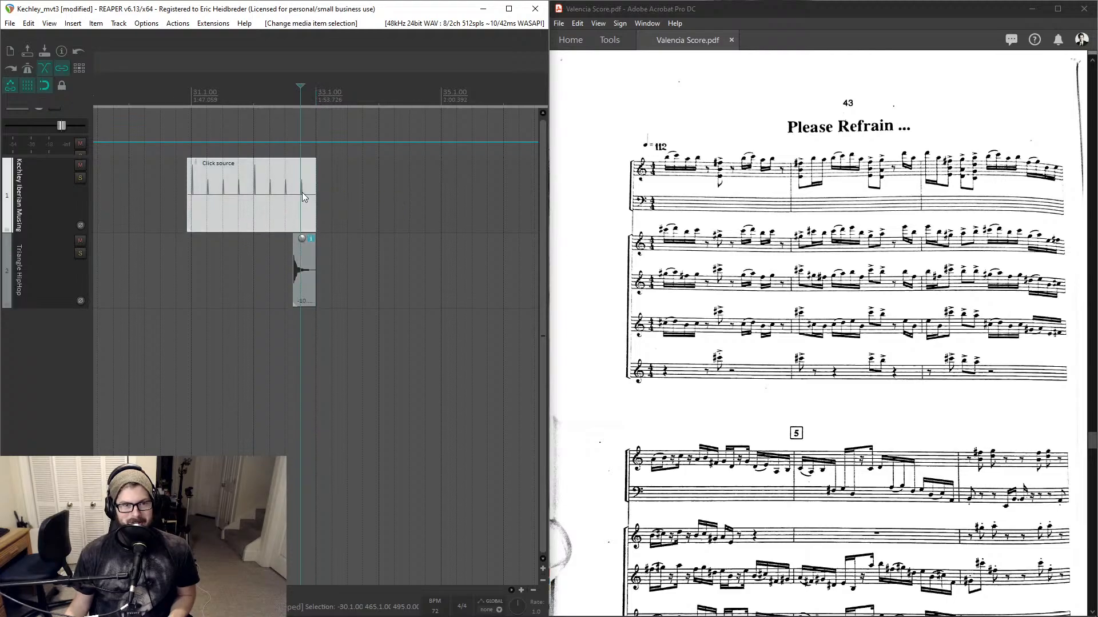
# - In Project Settings, set the project start time to the edit cursor and the project start measure to -6
pyautogui.doubleClick(322, 96)
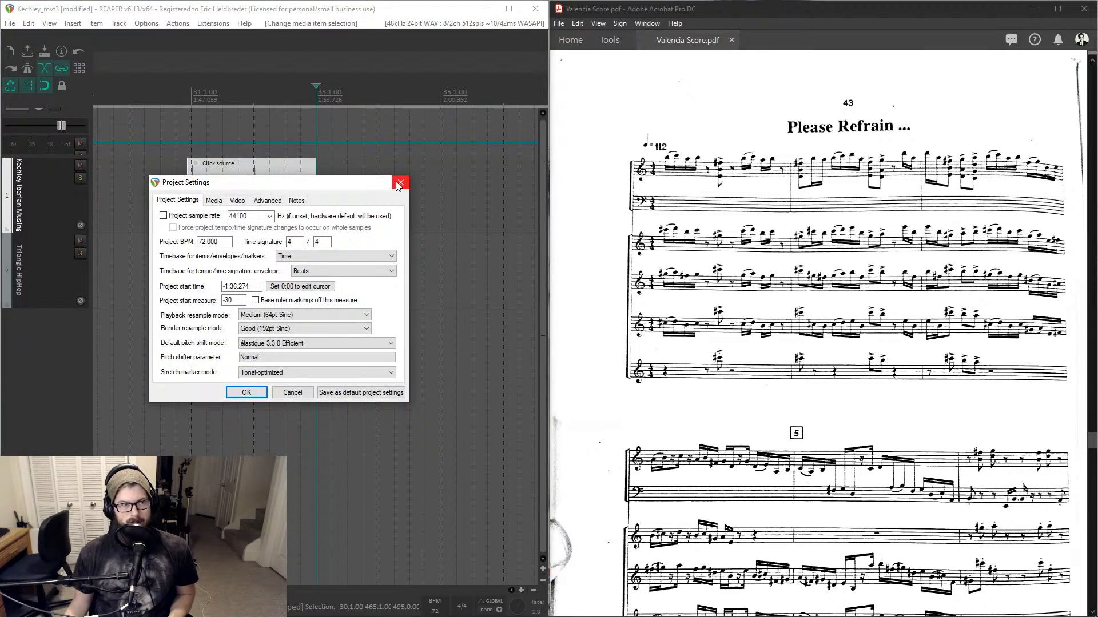
pyautogui.click(394, 181)
pyautogui.click(319, 100)
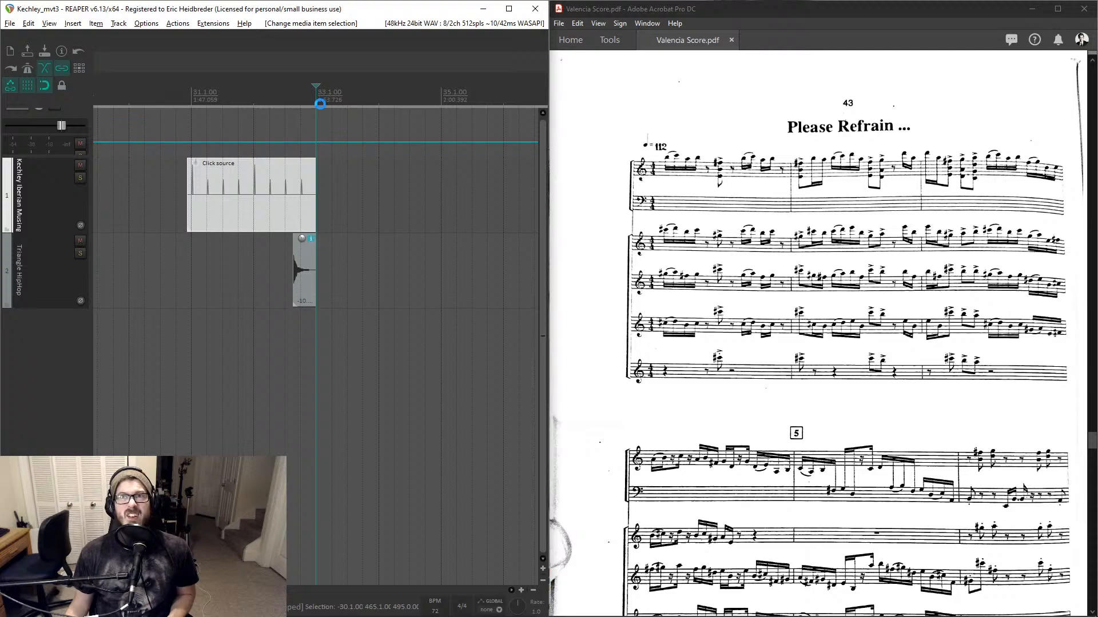
pyautogui.hotkey('alt', 'Return')
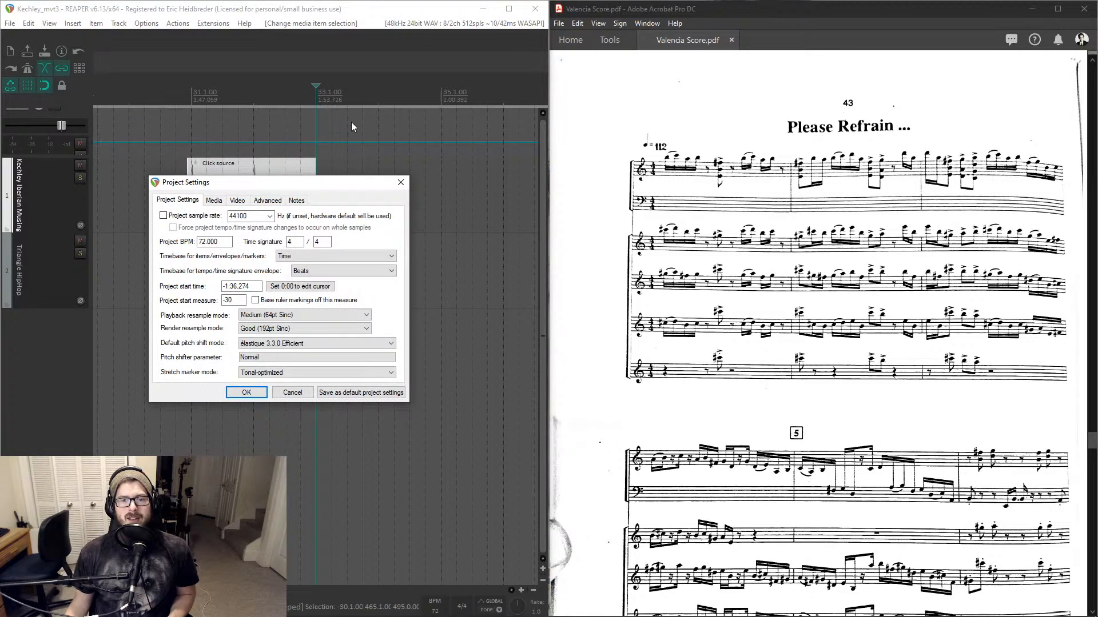
pyautogui.moveTo(324, 190); pyautogui.dragTo(348, 187)
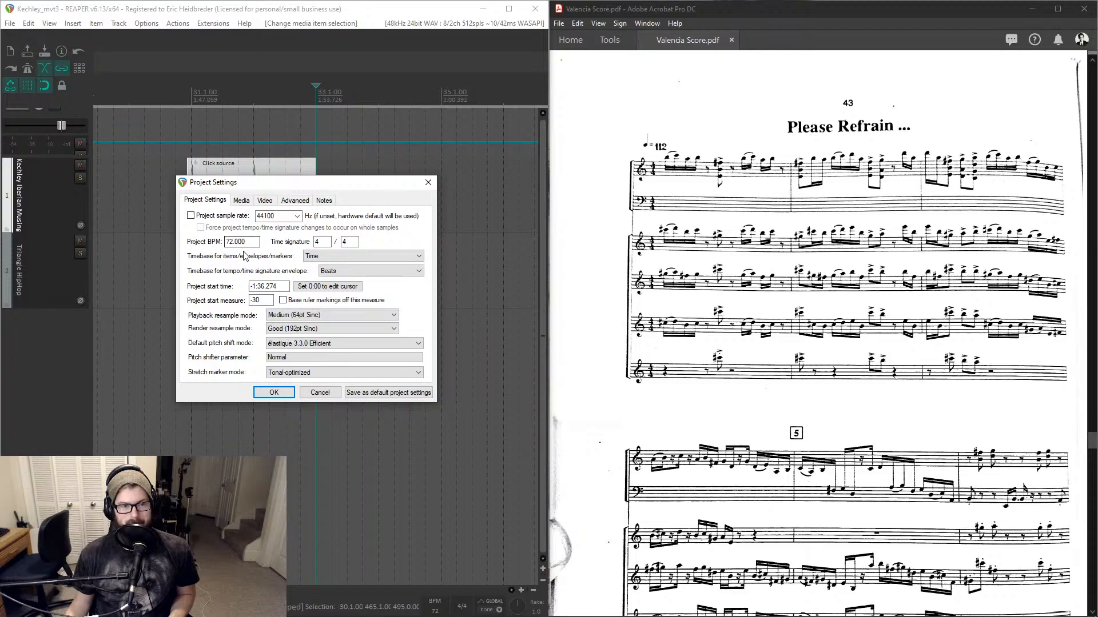
pyautogui.moveTo(241, 285); pyautogui.dragTo(240, 284)
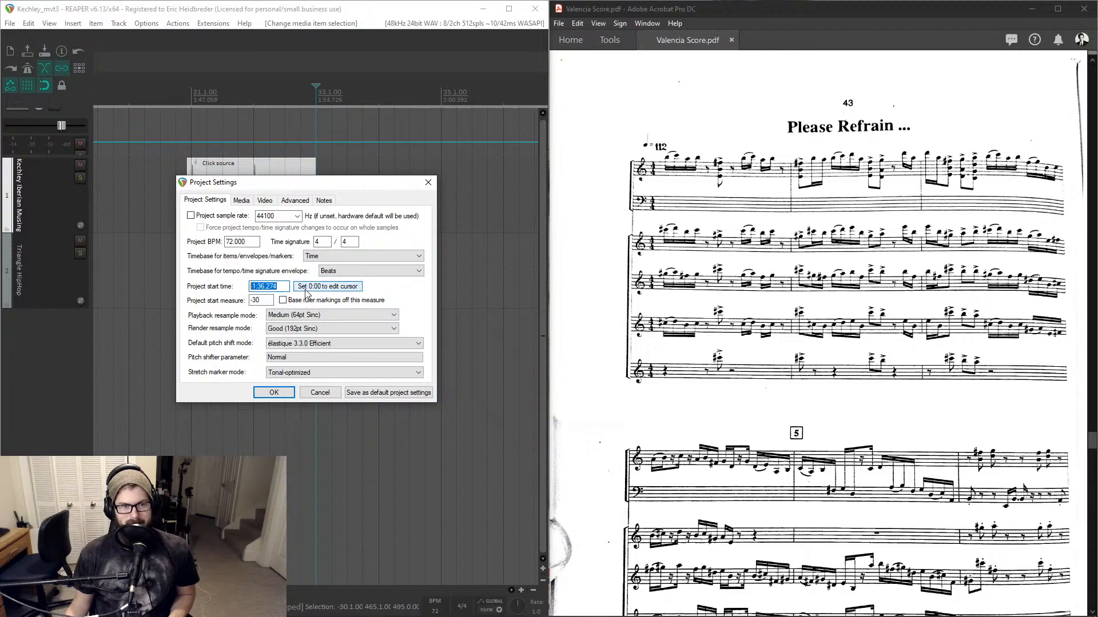
pyautogui.click(313, 289)
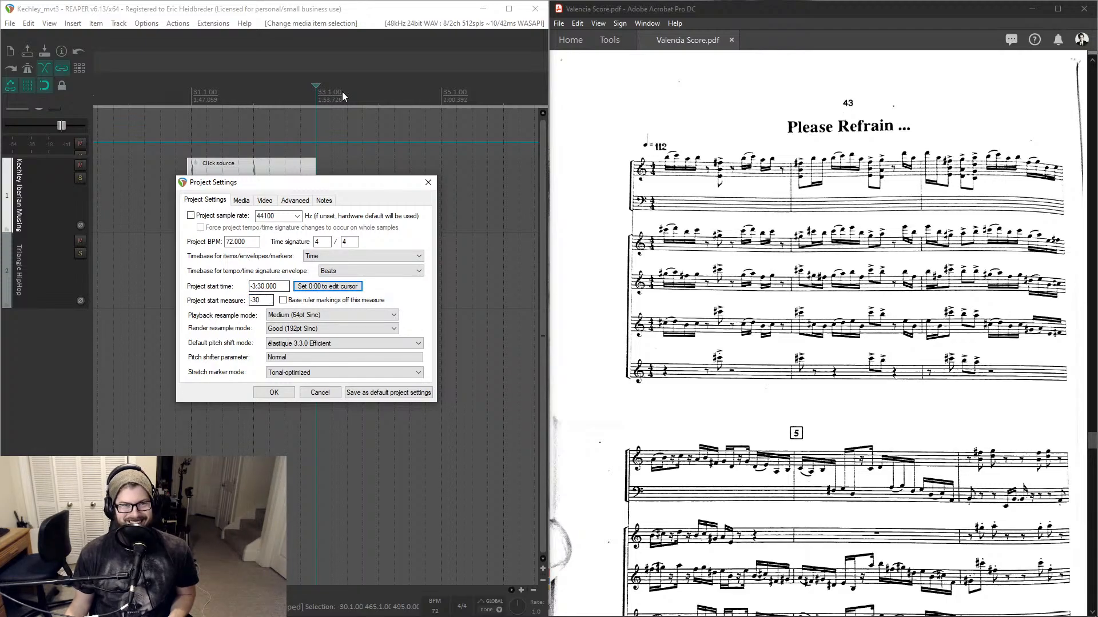
pyautogui.click(264, 300)
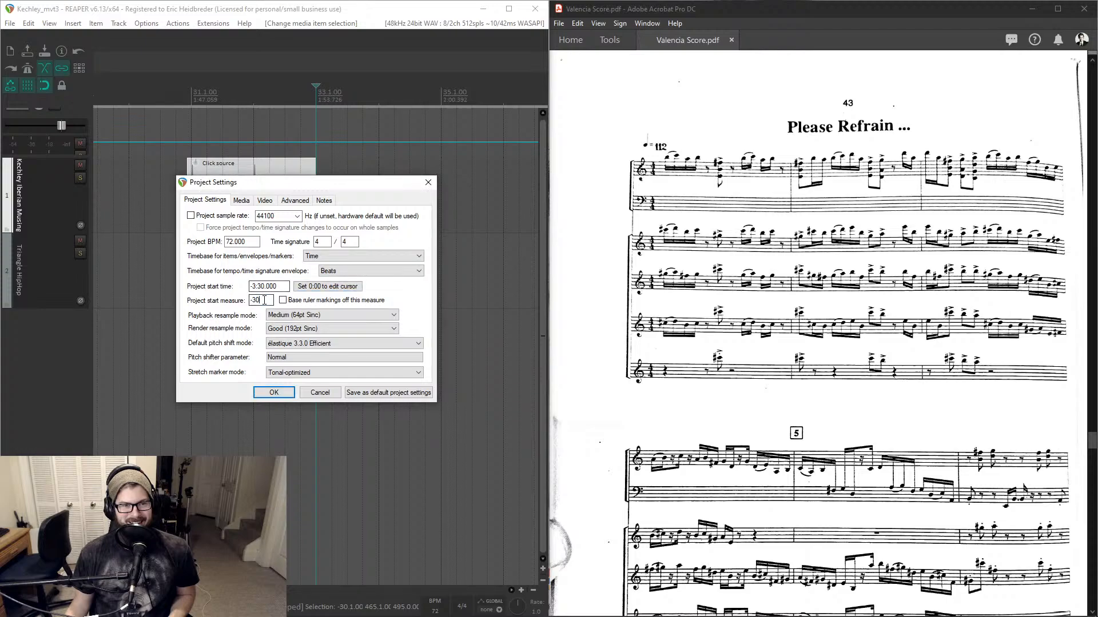
pyautogui.moveTo(264, 300); pyautogui.dragTo(250, 301)
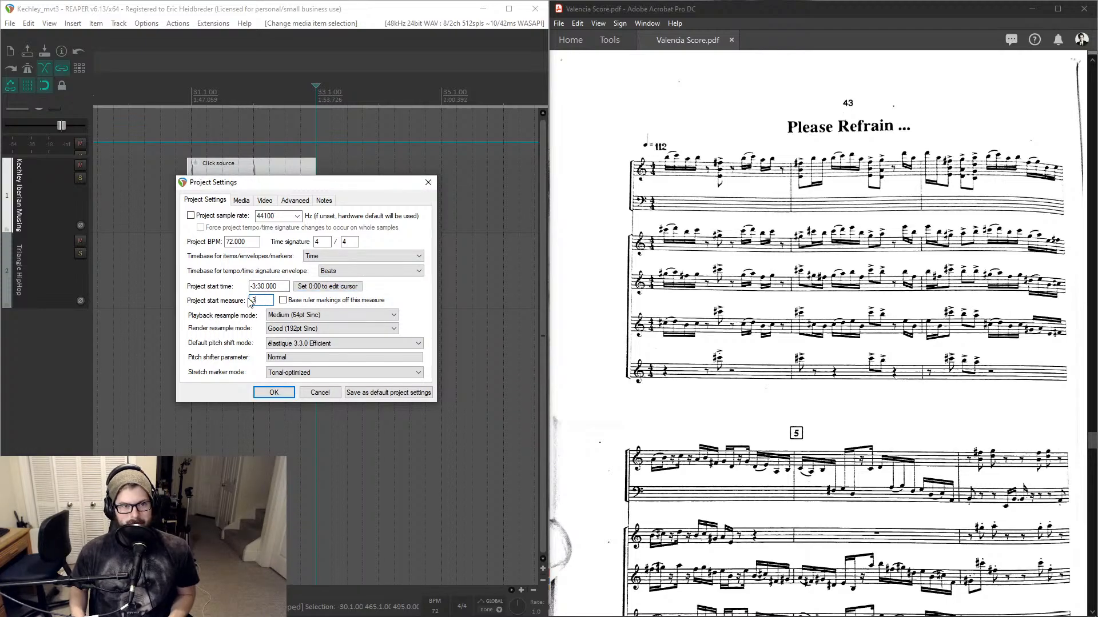
pyautogui.write('-6')
pyautogui.press('Return')
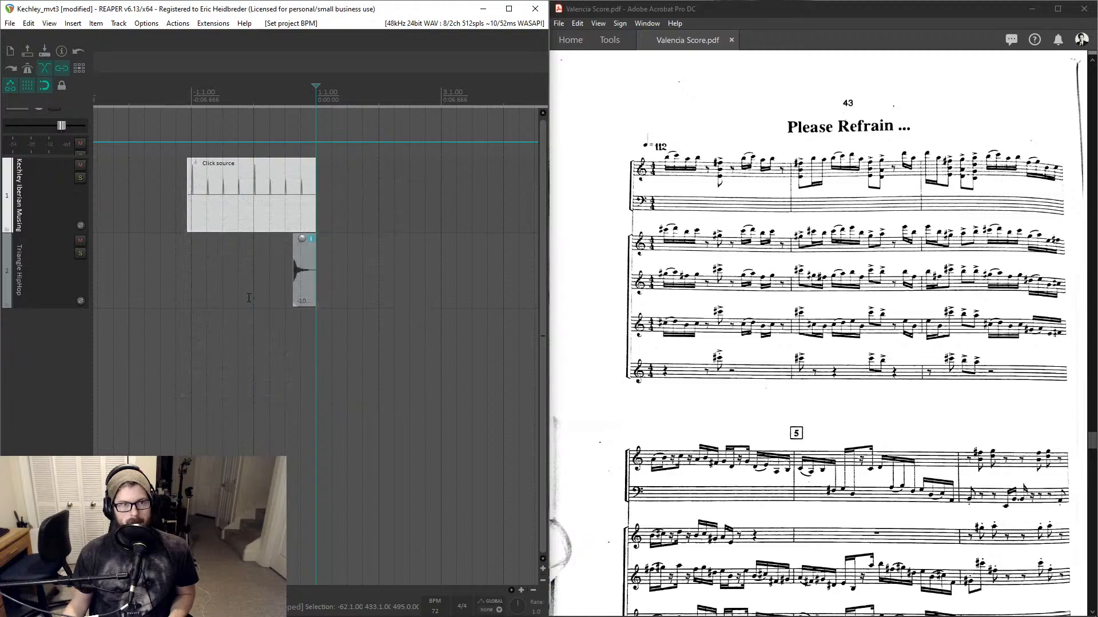
# - Set the tempo marker at measure 1.1.00 to 112 BPM
pyautogui.hscroll(4, 330, 143)
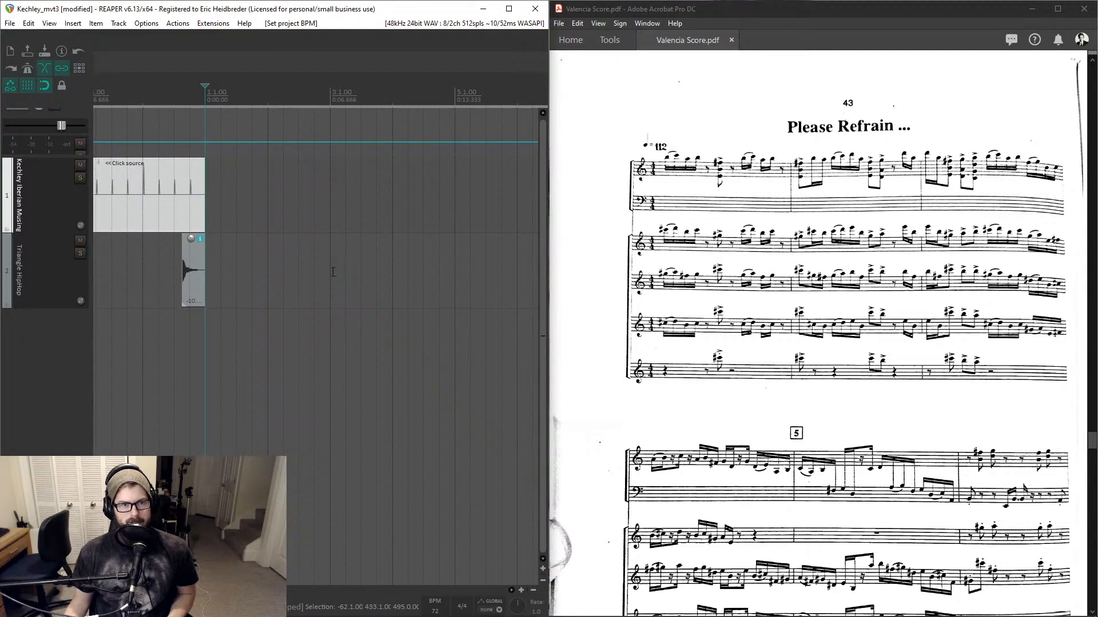
pyautogui.doubleClick(210, 99)
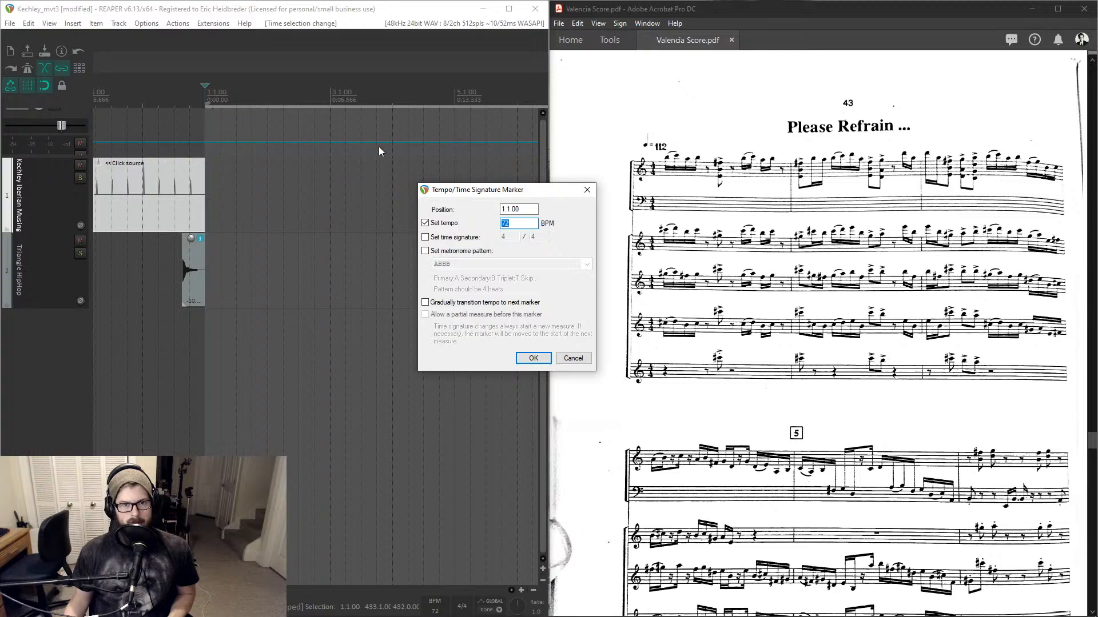
pyautogui.write('112')
pyautogui.press('Return')
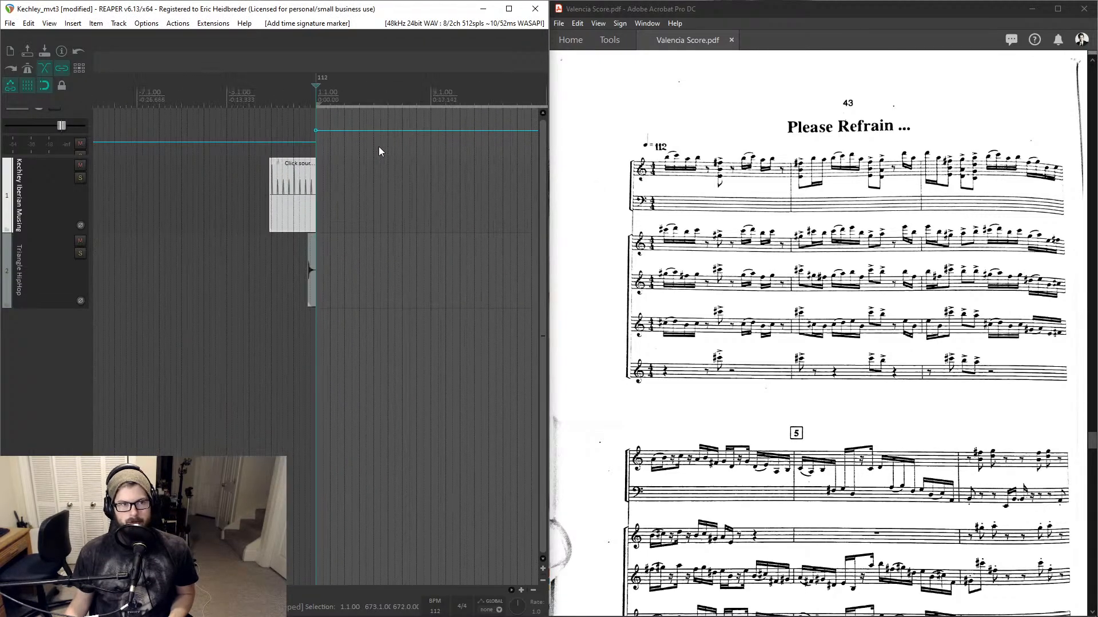
# - Scroll through the score pages after 'Please Refrain' to read the following rehearsal sections
pyautogui.scroll(-1, 379, 148)
pyautogui.scroll(-15, 864, 233)
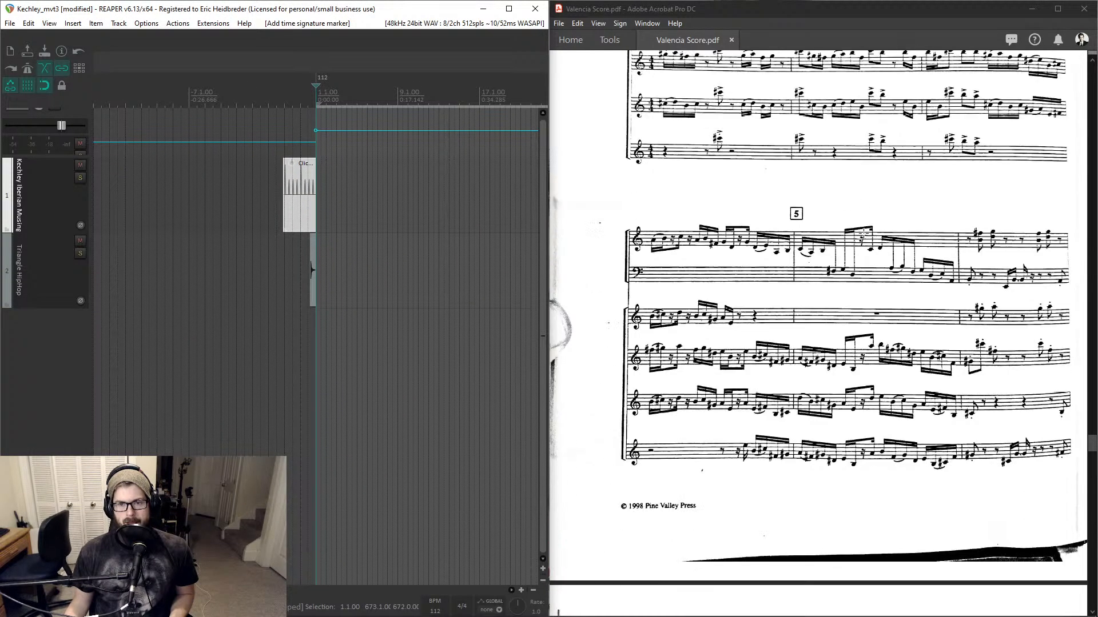
pyautogui.scroll(-3, 863, 234)
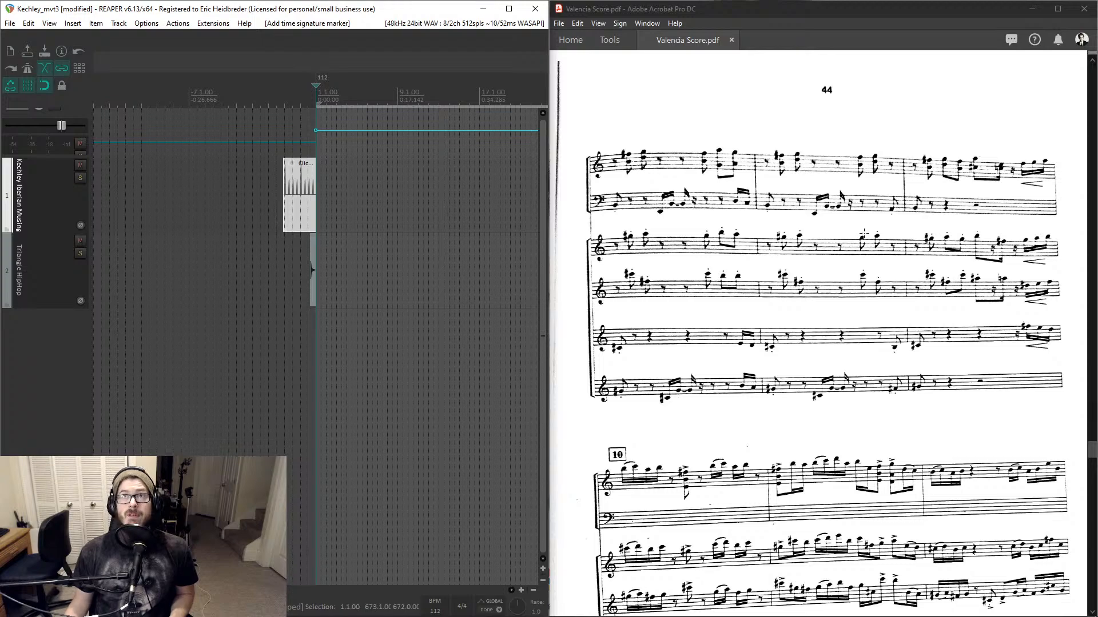
pyautogui.scroll(-6, 864, 234)
pyautogui.scroll(-4, 864, 233)
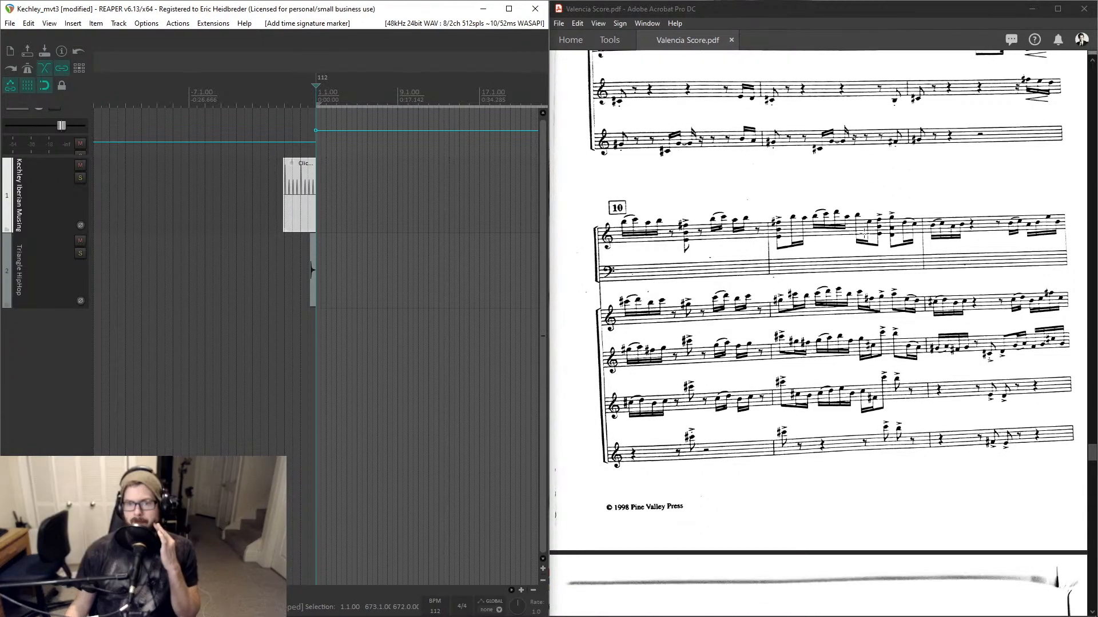
pyautogui.scroll(7, 864, 233)
pyautogui.scroll(1, 864, 233)
pyautogui.scroll(-2, 864, 234)
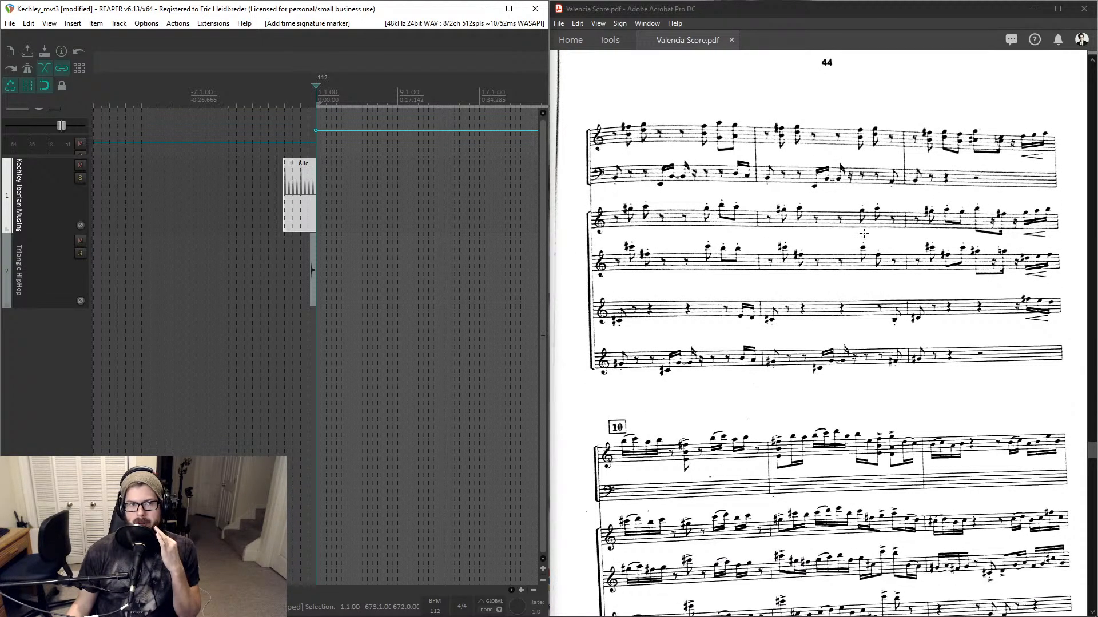
pyautogui.scroll(-10, 864, 234)
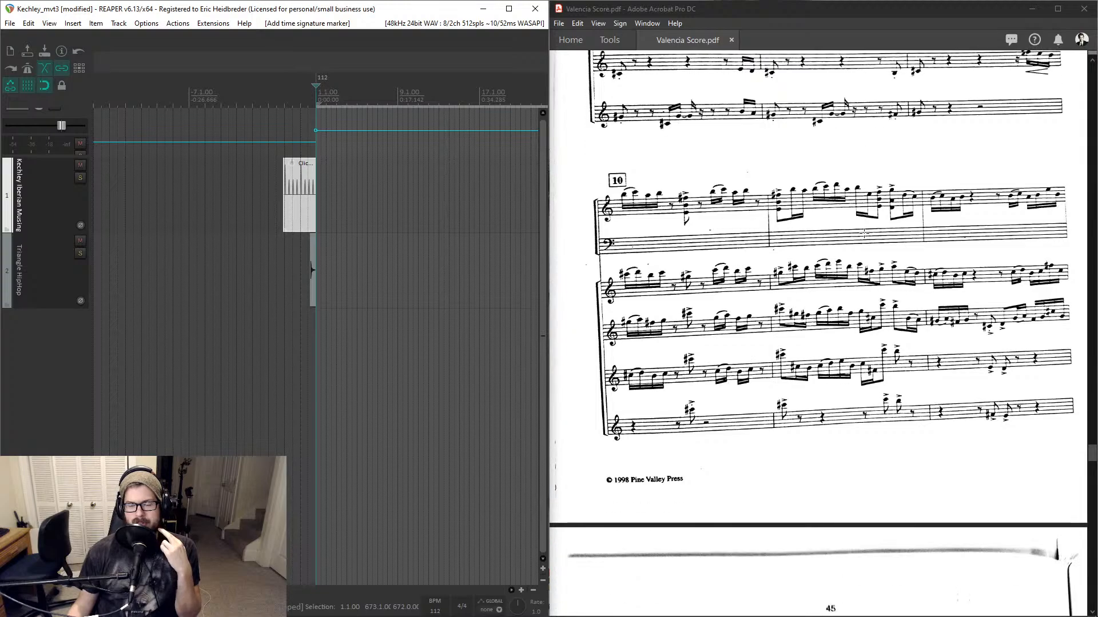
pyautogui.scroll(-12, 864, 233)
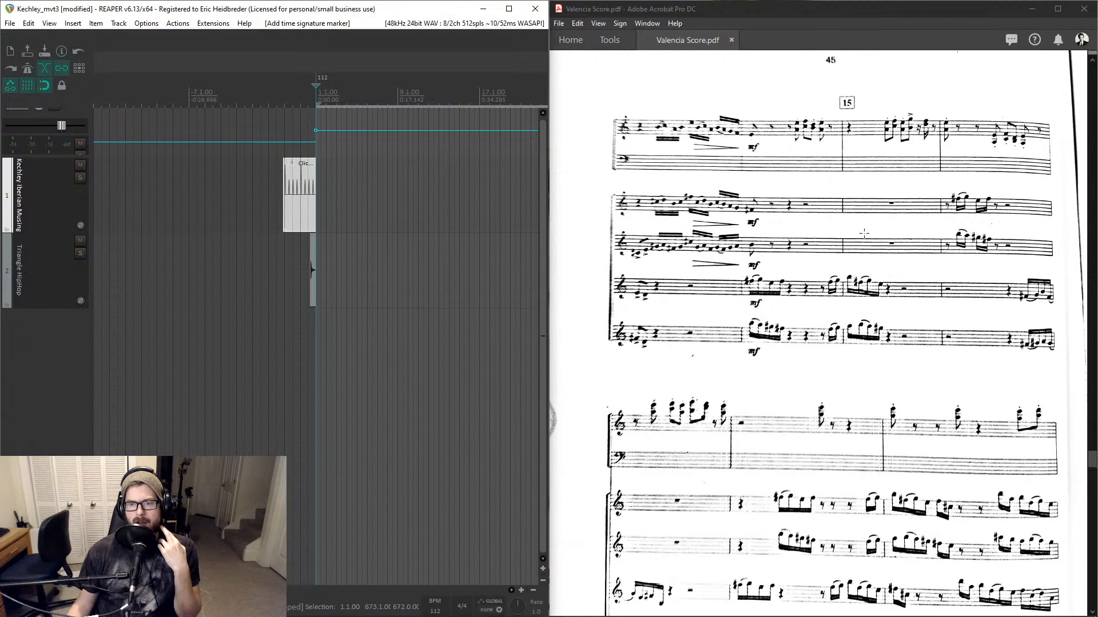
# - Scroll through the remaining score pages to the end of the piece
pyautogui.scroll(-12, 864, 233)
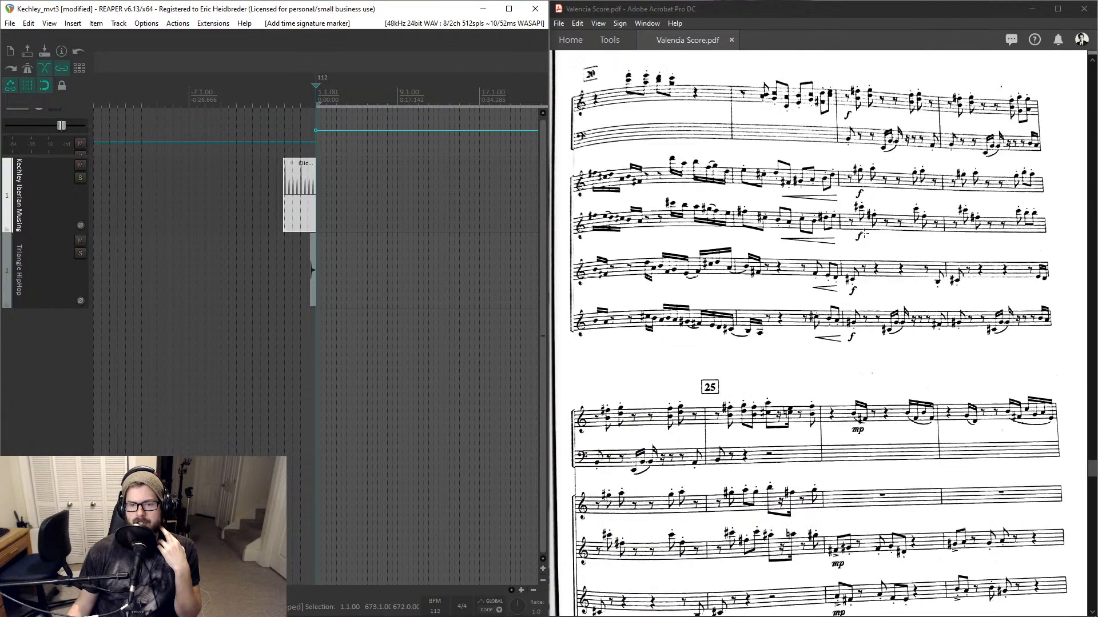
pyautogui.scroll(-12, 864, 233)
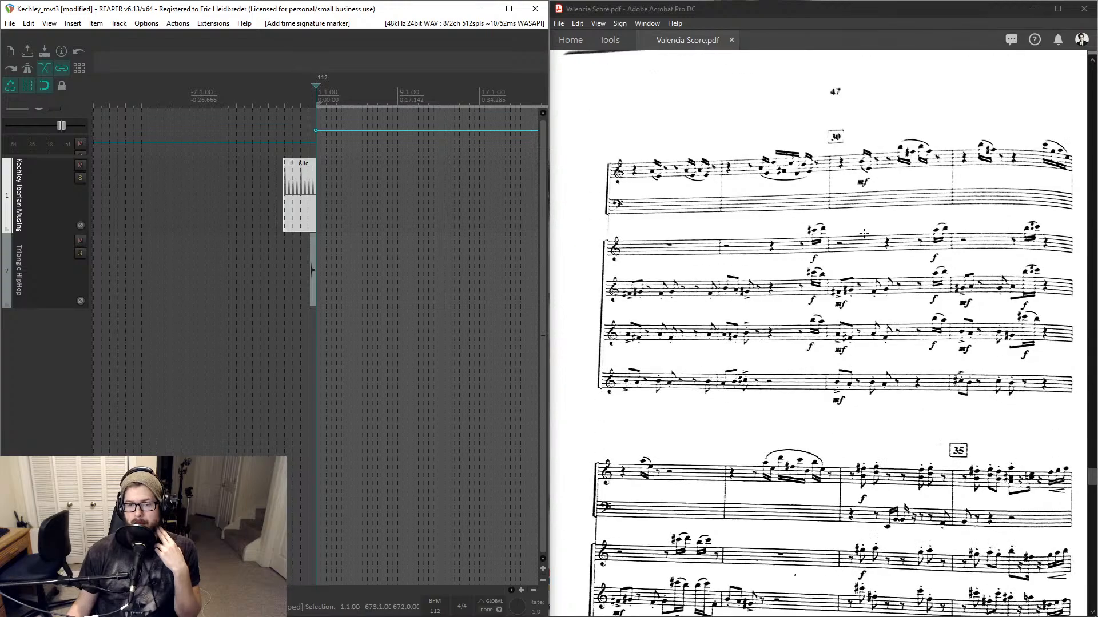
pyautogui.scroll(-12, 864, 233)
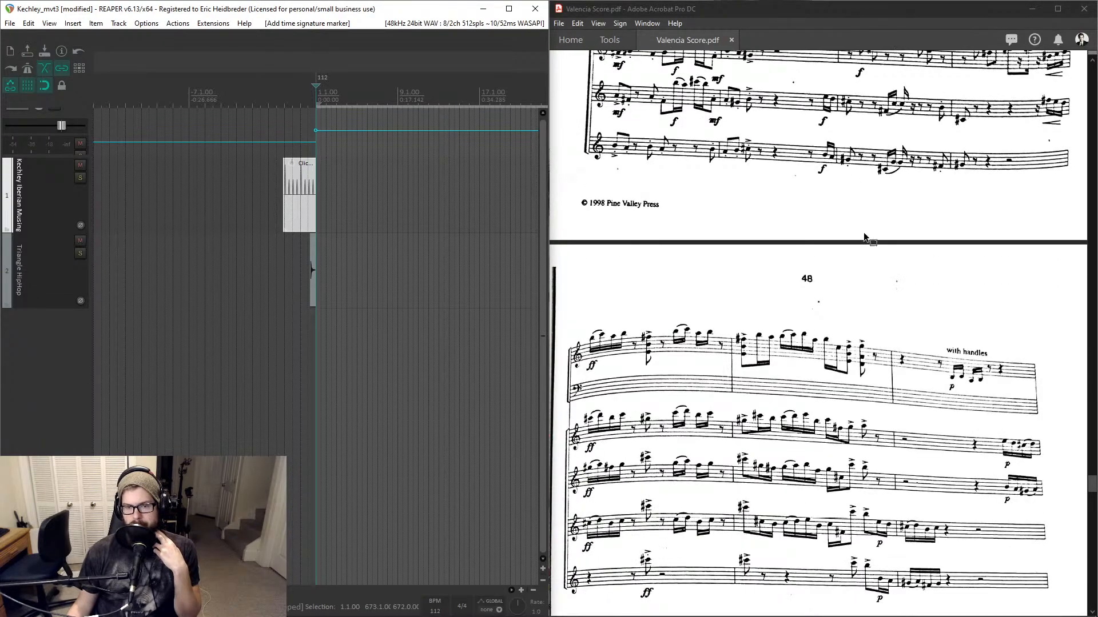
pyautogui.moveTo(1092, 492); pyautogui.dragTo(1087, 539)
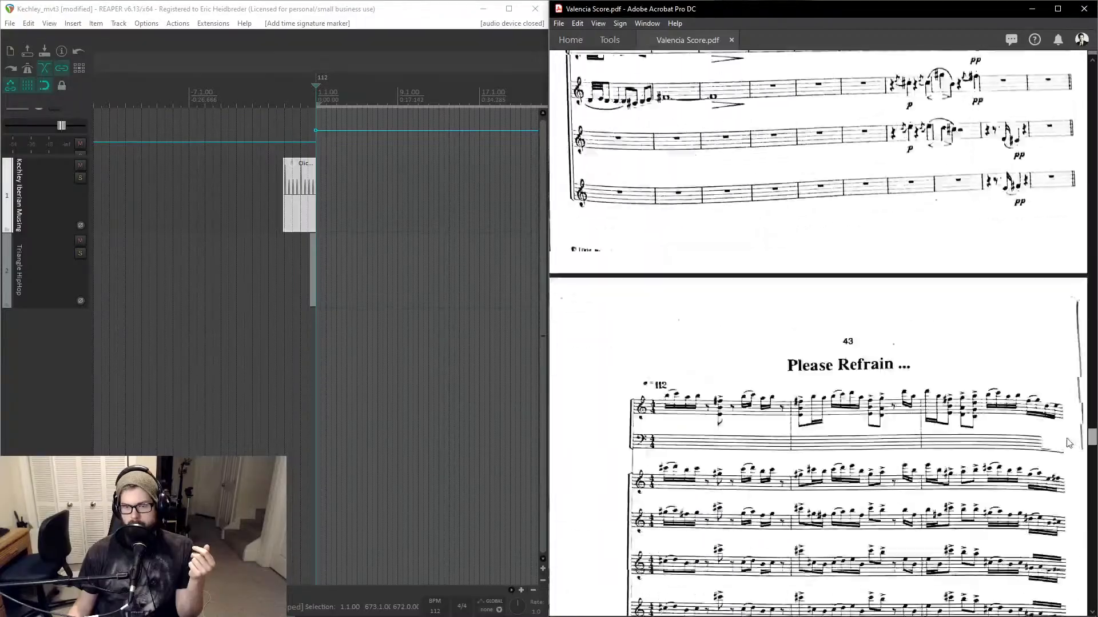
pyautogui.scroll(-3, 1068, 443)
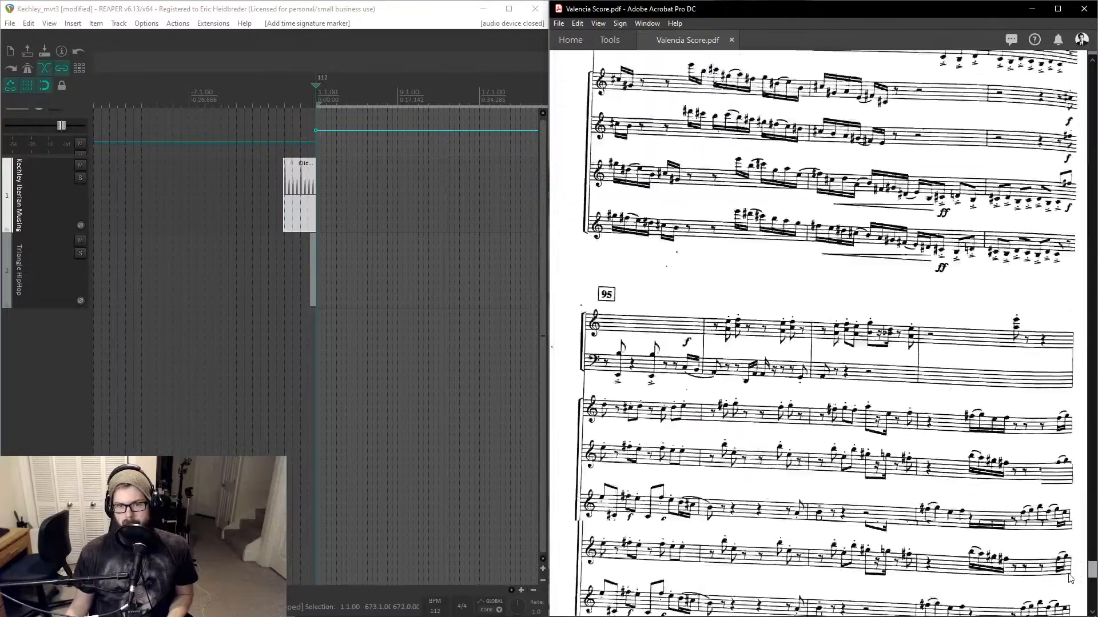
pyautogui.moveTo(1068, 574); pyautogui.dragTo(1079, 597)
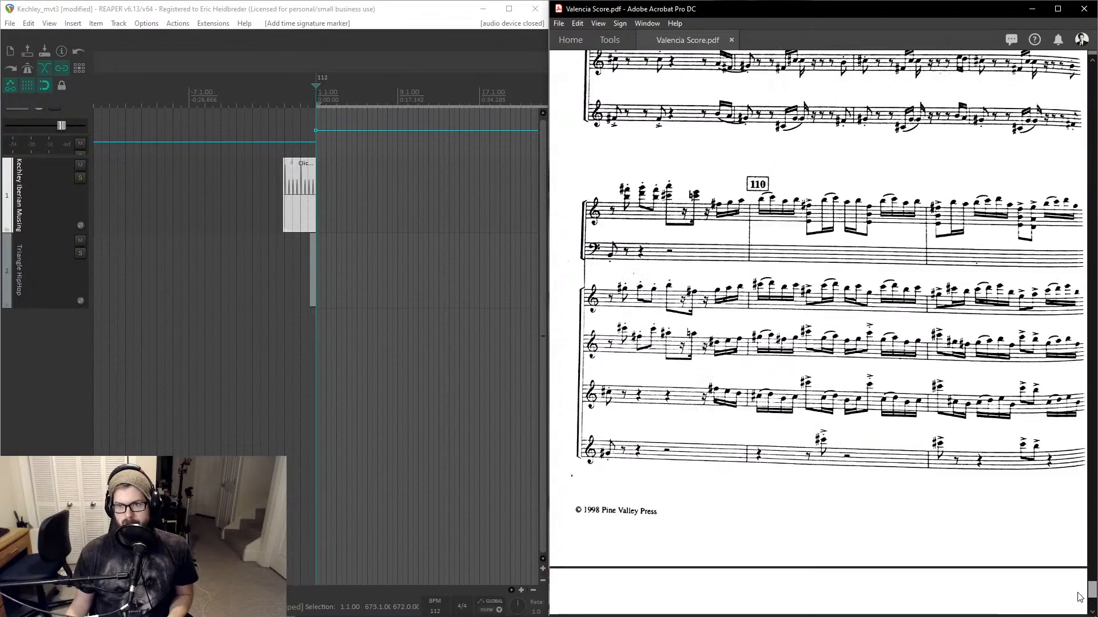
pyautogui.scroll(-6, 1078, 598)
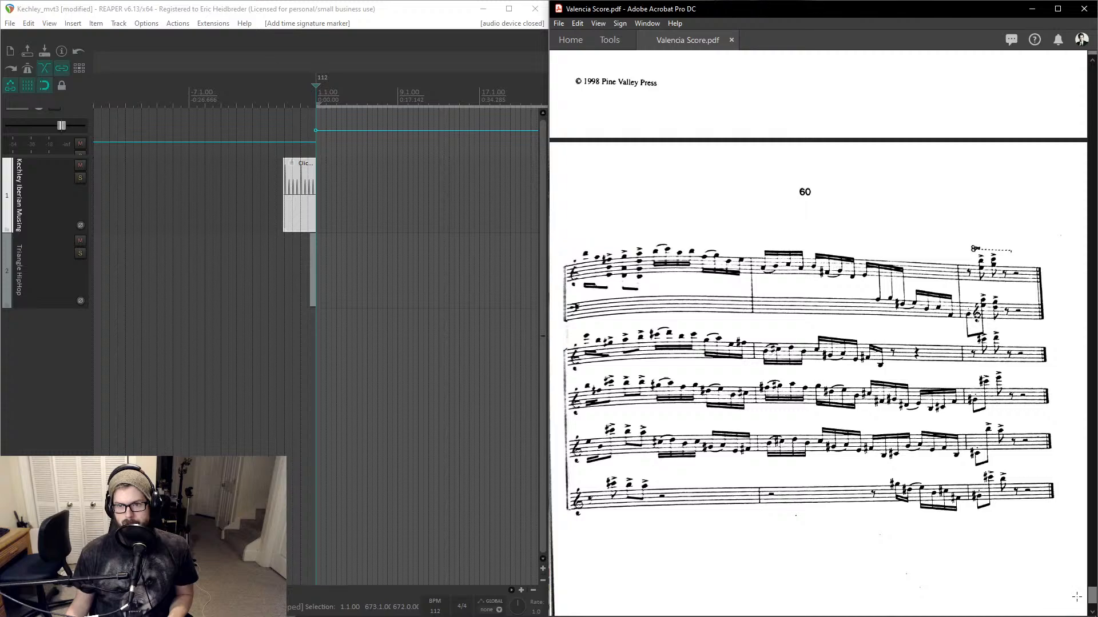
pyautogui.scroll(6, 1076, 597)
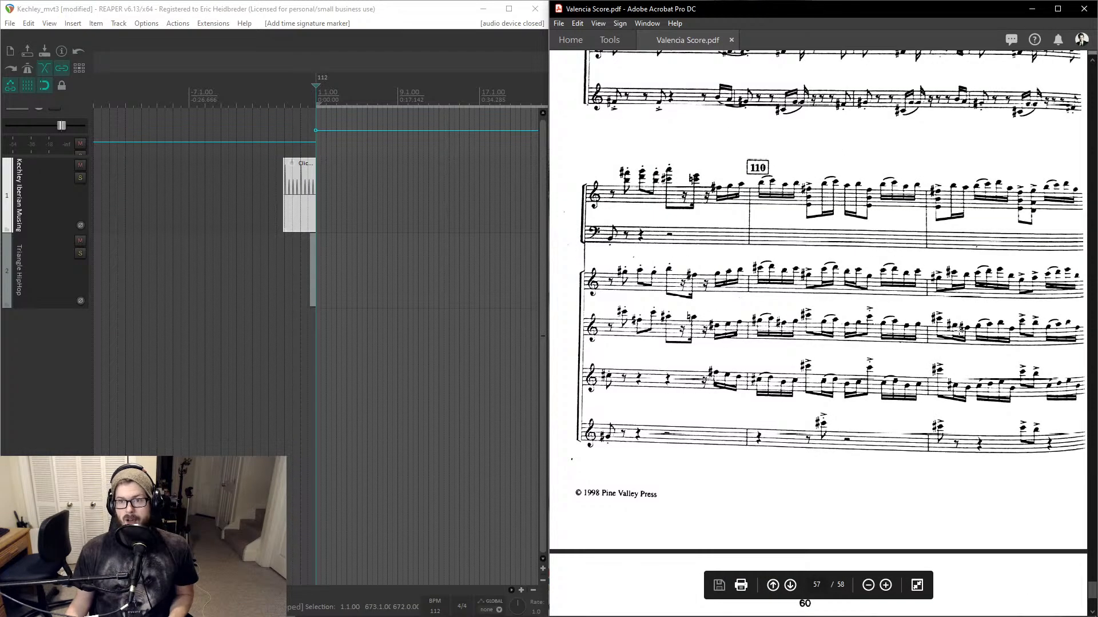
pyautogui.scroll(-5, 960, 330)
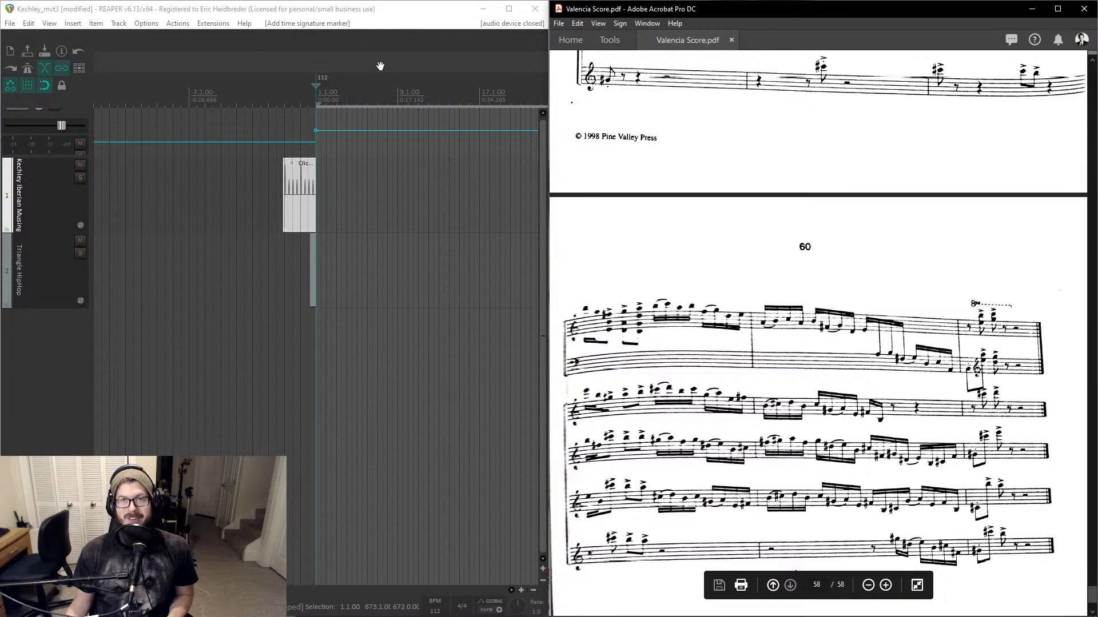
# - Lengthen the click source item so it extends well past the end of the score
pyautogui.click(293, 187)
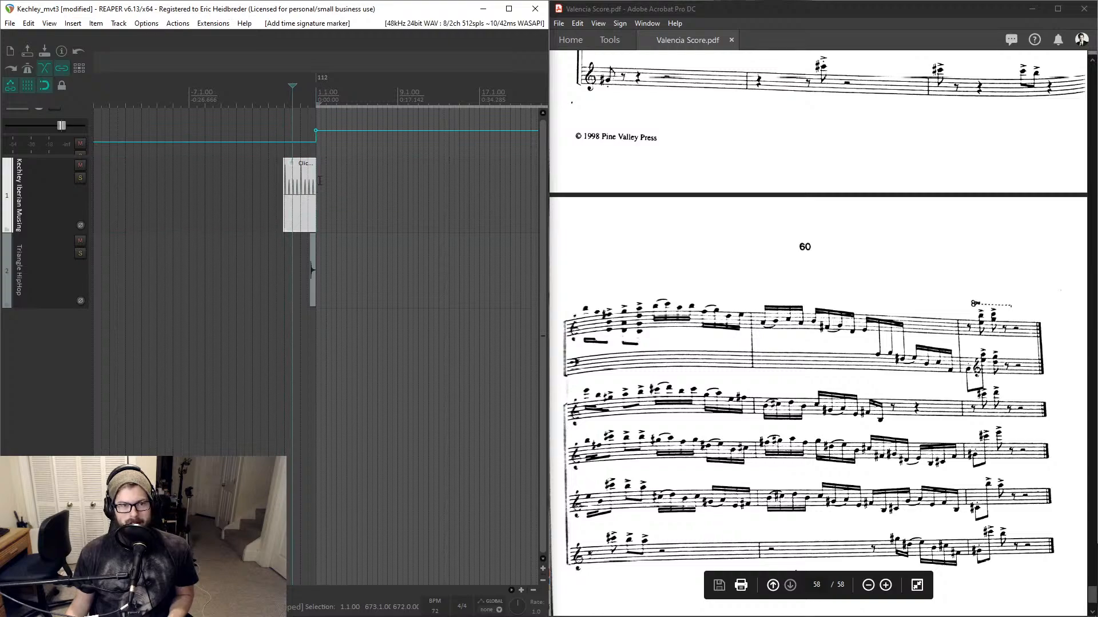
pyautogui.scroll(-5, 312, 186)
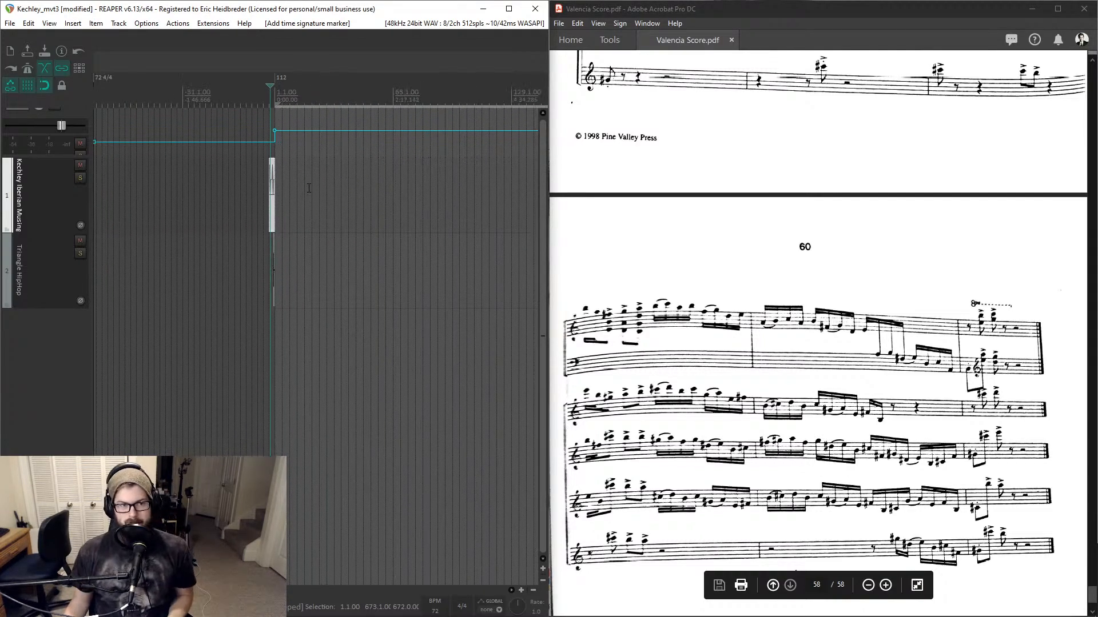
pyautogui.moveTo(273, 188); pyautogui.dragTo(510, 188)
pyautogui.click(499, 132)
pyautogui.scroll(4, 500, 132)
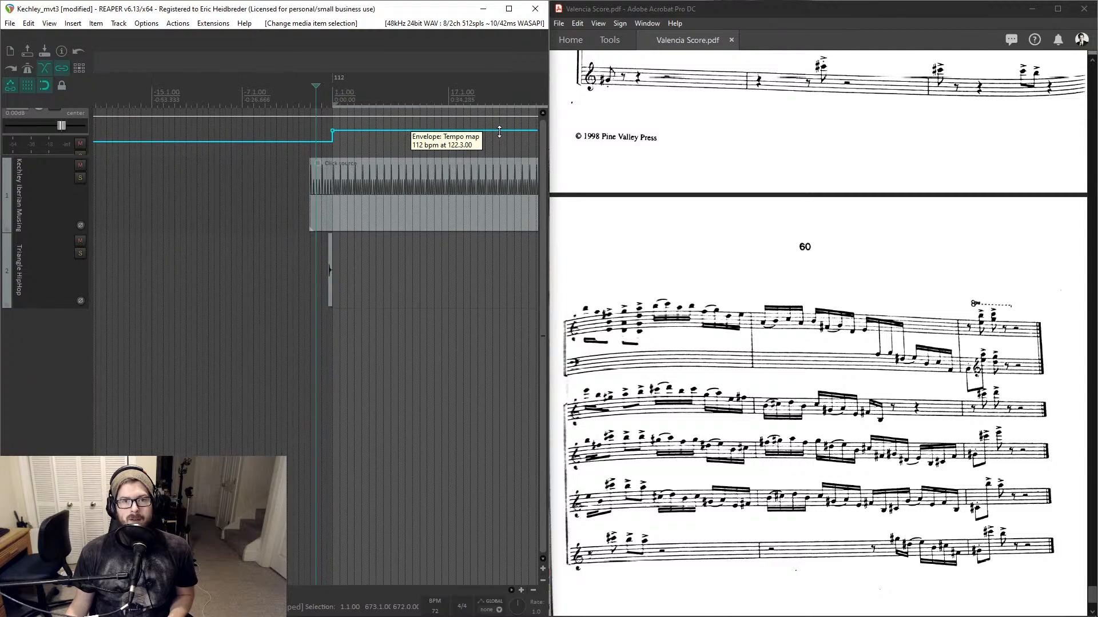
pyautogui.scroll(-4, 499, 131)
pyautogui.click(511, 142)
pyautogui.scroll(4, 497, 134)
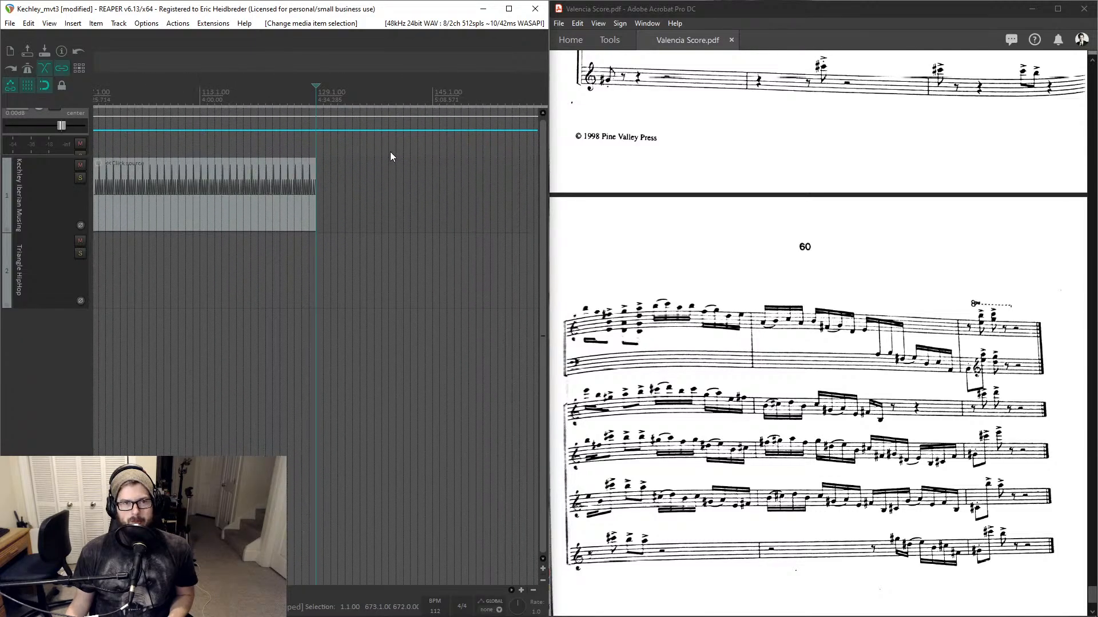
pyautogui.scroll(3, 332, 153)
# - Split the click source item at measure 116 and delete the part after the split
pyautogui.click(255, 95)
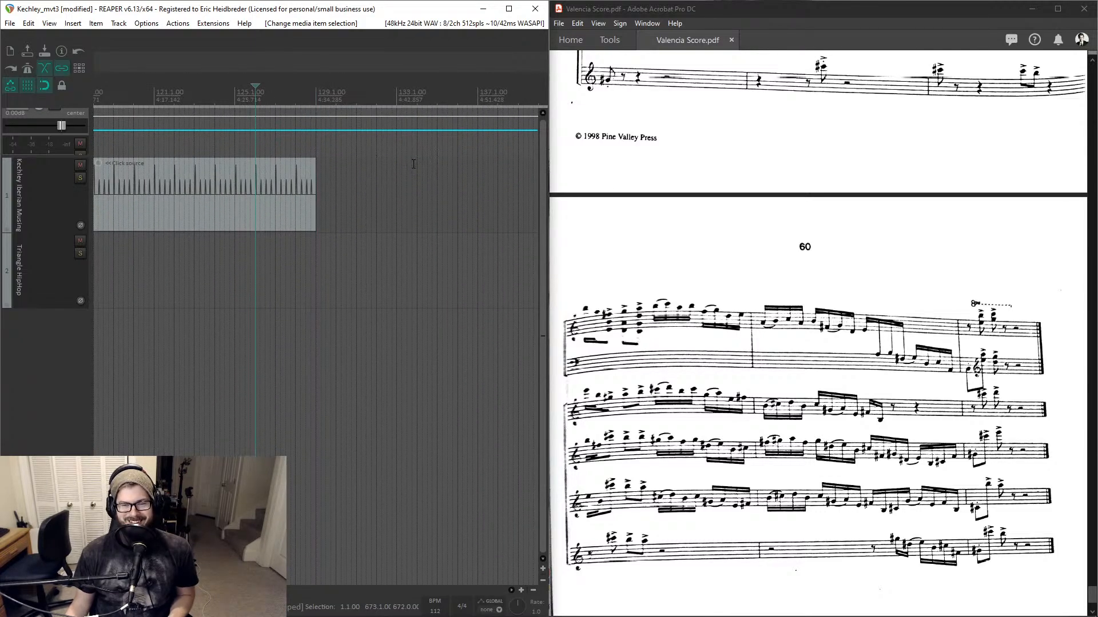
pyautogui.scroll(10, 692, 199)
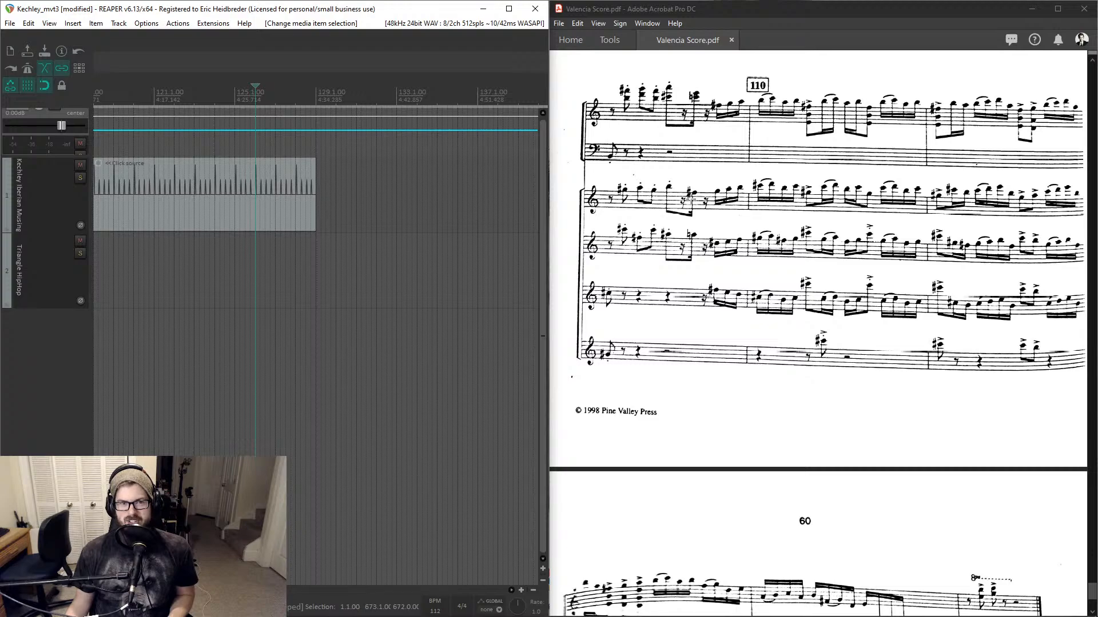
pyautogui.scroll(-3, 691, 199)
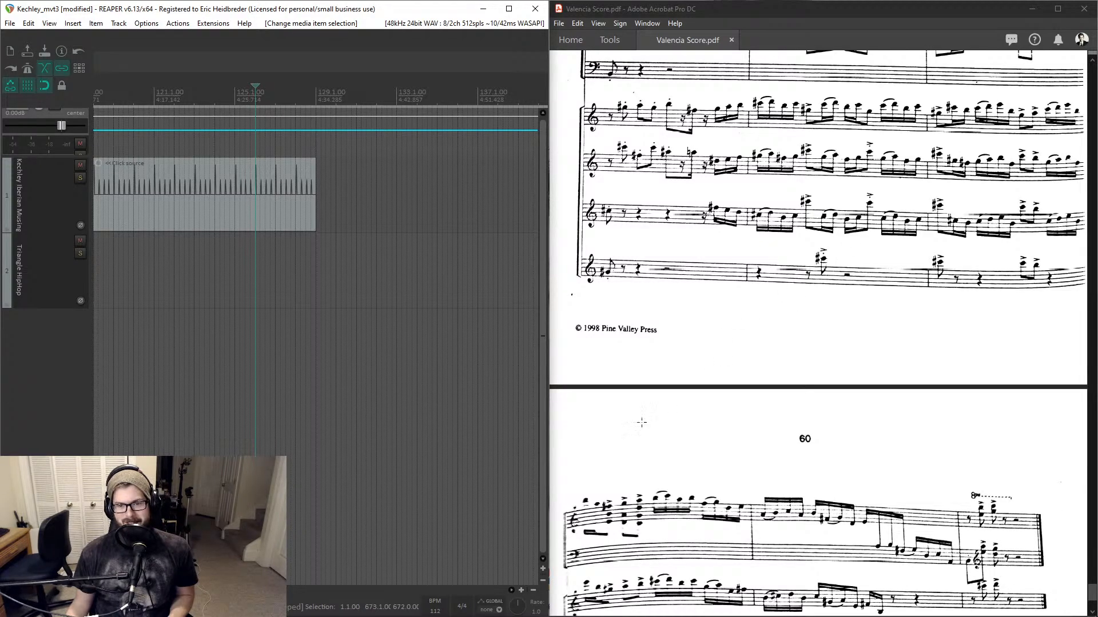
pyautogui.click(186, 100)
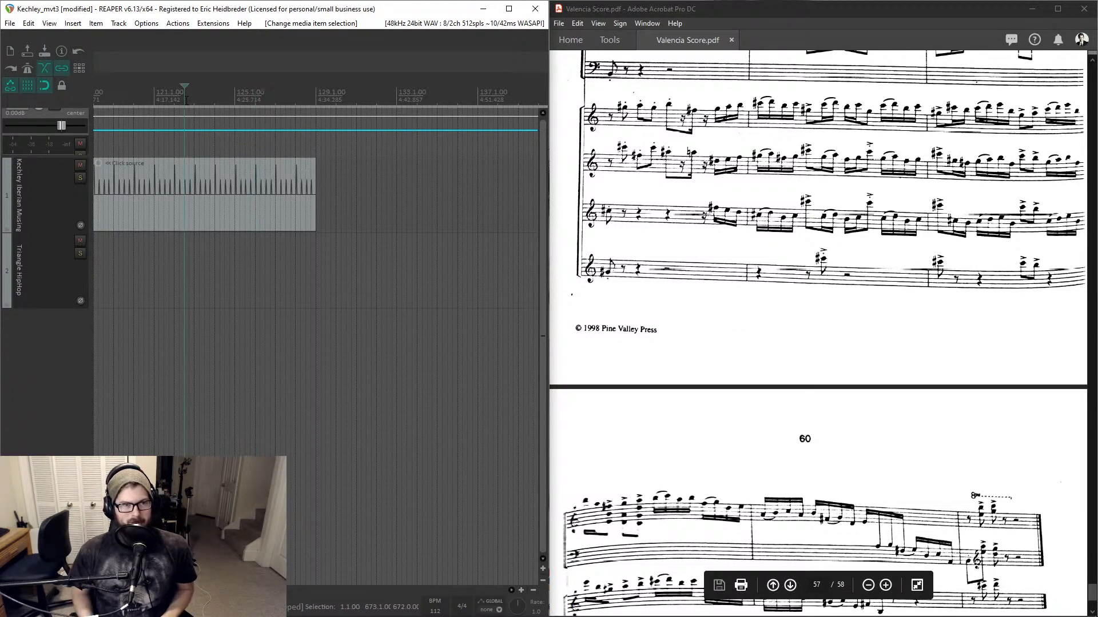
pyautogui.hotkey('ctrl', 'j')
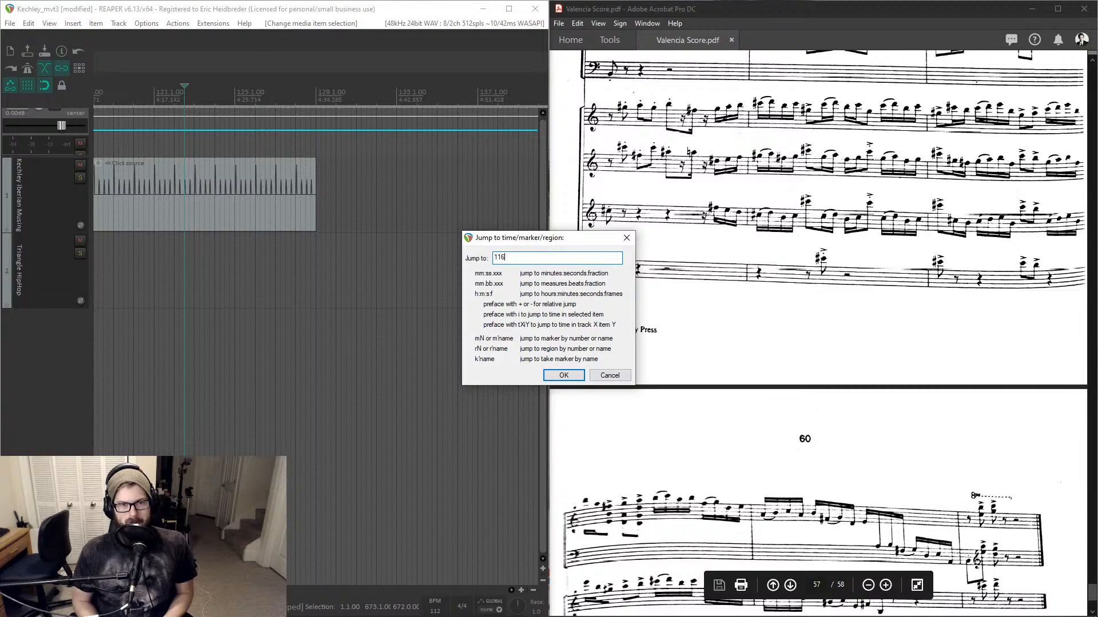
pyautogui.press('Return')
pyautogui.press('s')
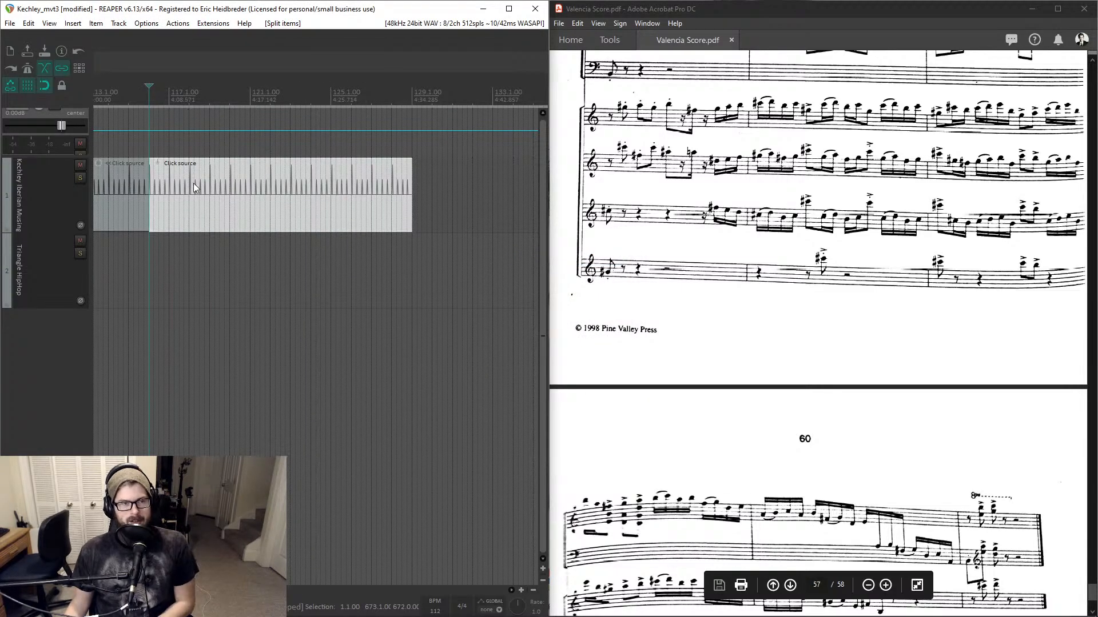
pyautogui.press('Delete')
# - Inspect the end and start of the trimmed click source item along the timeline
pyautogui.scroll(-5, 193, 183)
pyautogui.click(297, 96)
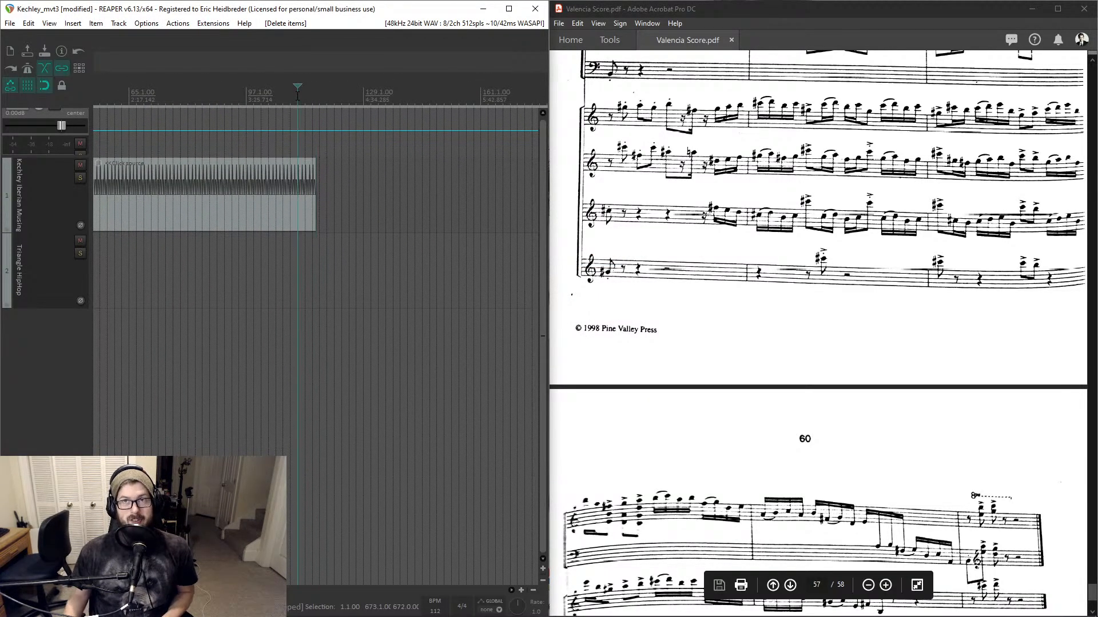
pyautogui.hotkey('ctrl', 'j')
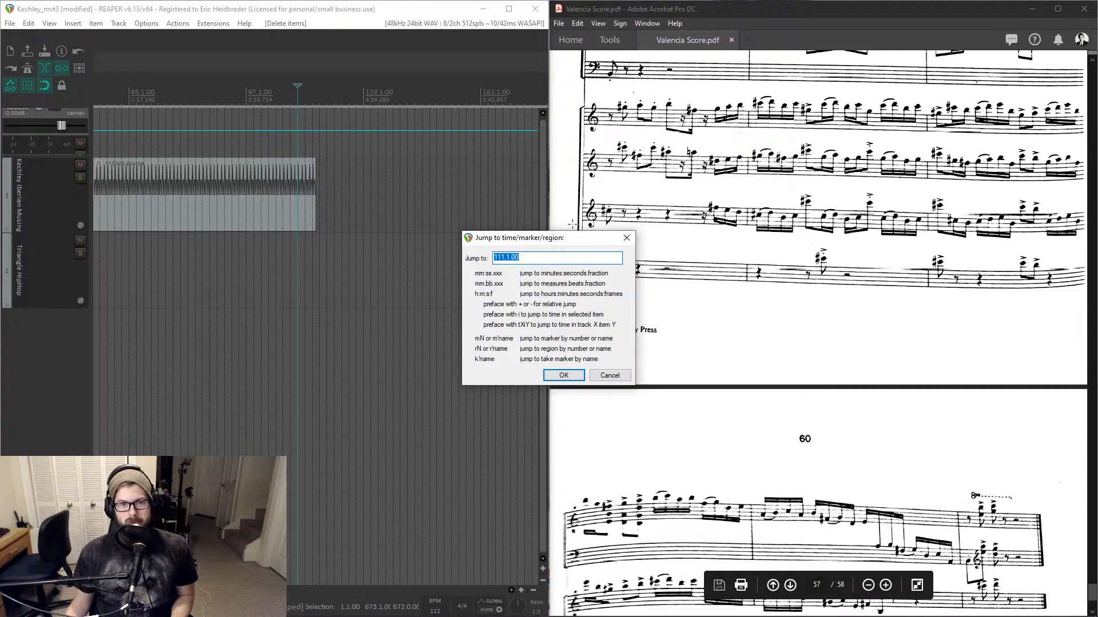
pyautogui.click(627, 238)
pyautogui.click(318, 98)
pyautogui.scroll(4, 318, 100)
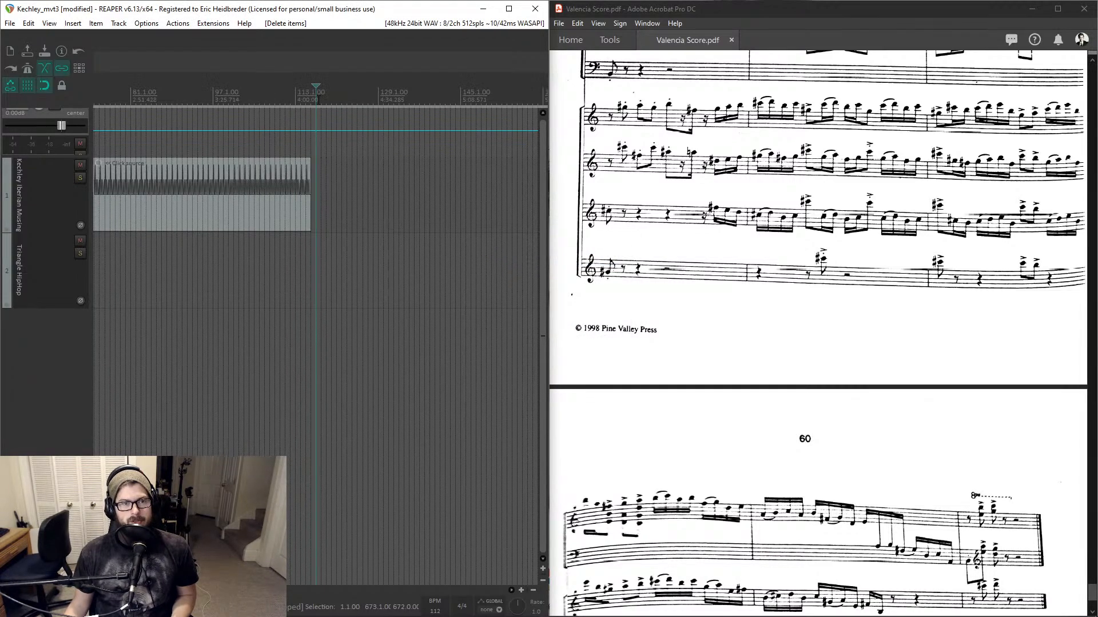
pyautogui.click(304, 99)
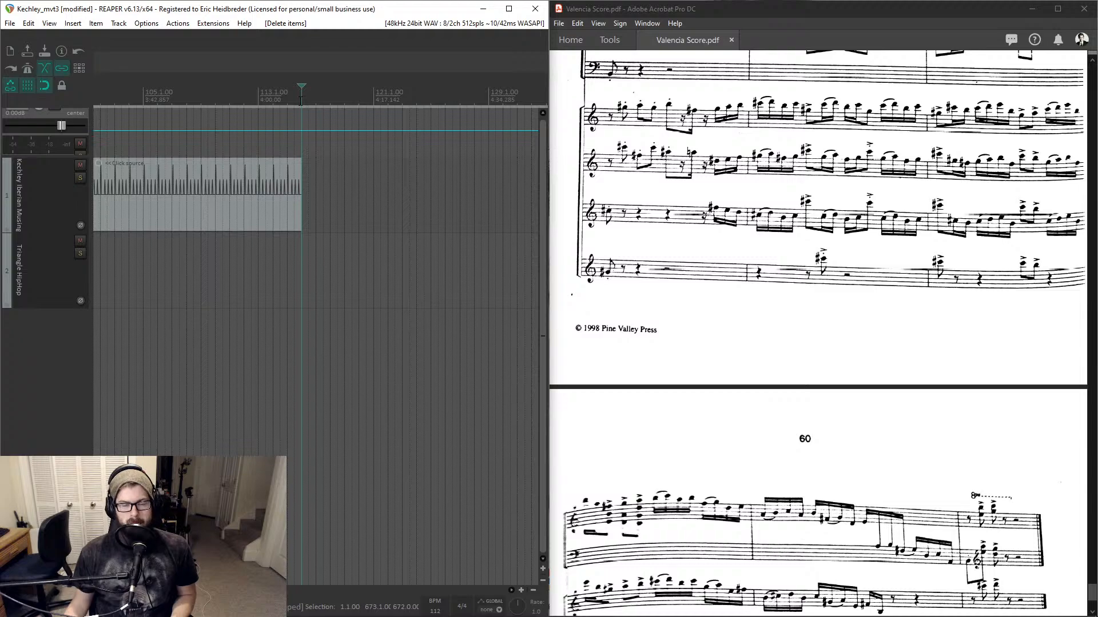
pyautogui.click(287, 184)
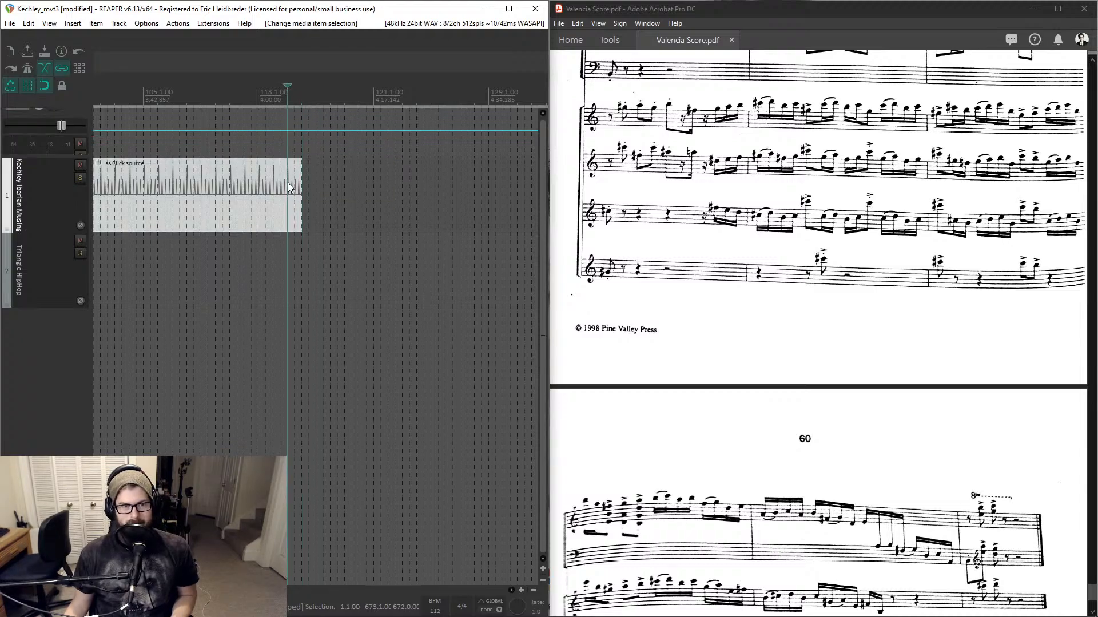
pyautogui.scroll(-6, 287, 183)
pyautogui.click(163, 98)
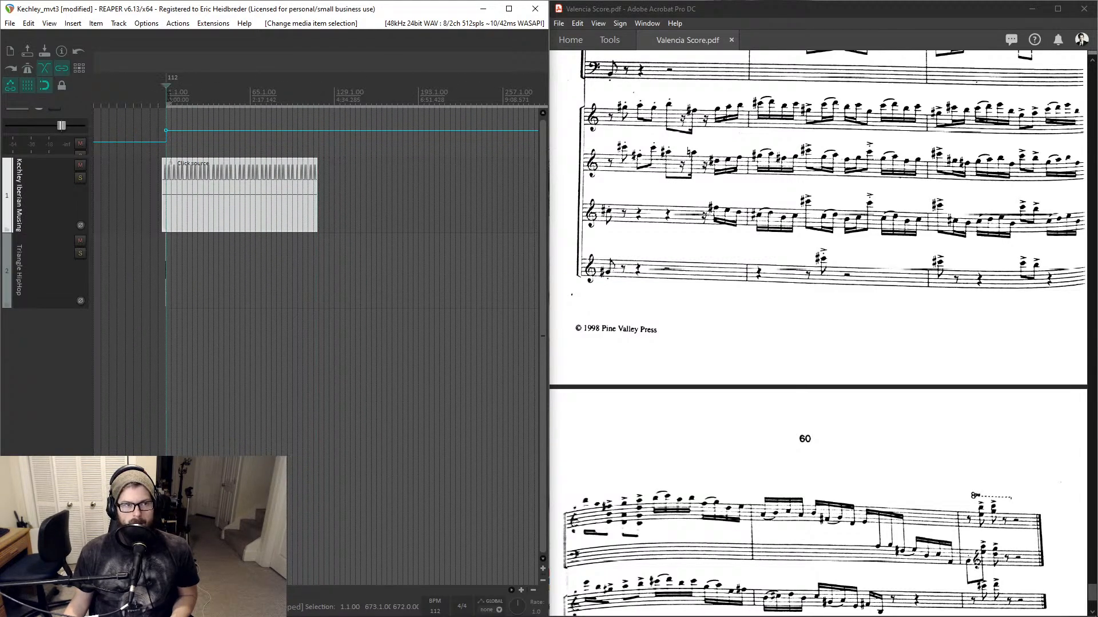
pyautogui.scroll(8, 737, 143)
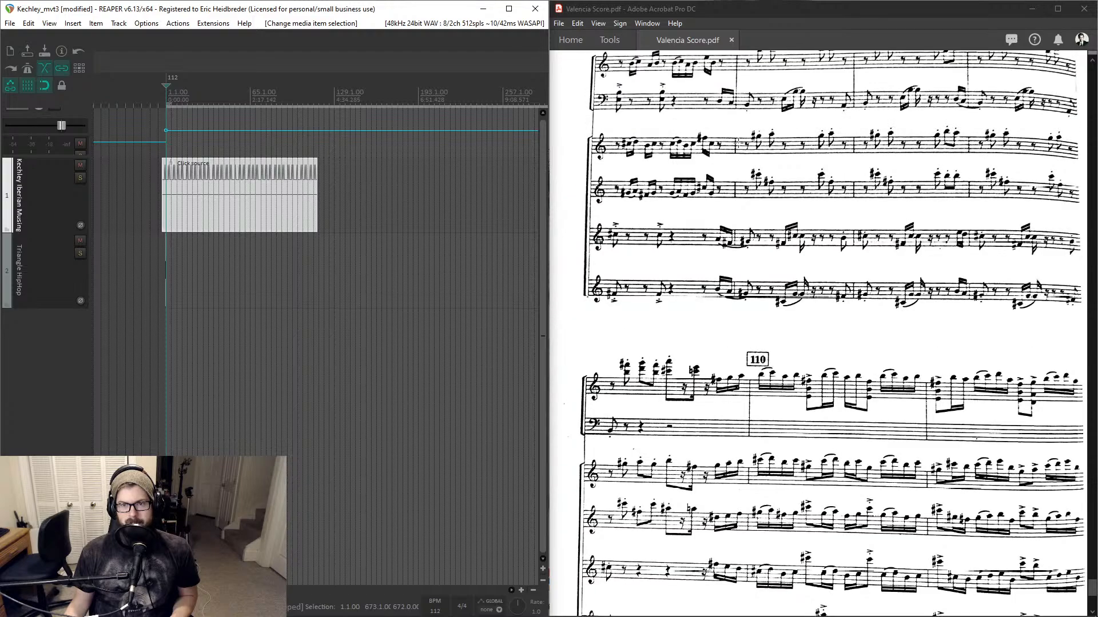
pyautogui.scroll(1, 738, 143)
pyautogui.scroll(6, 183, 253)
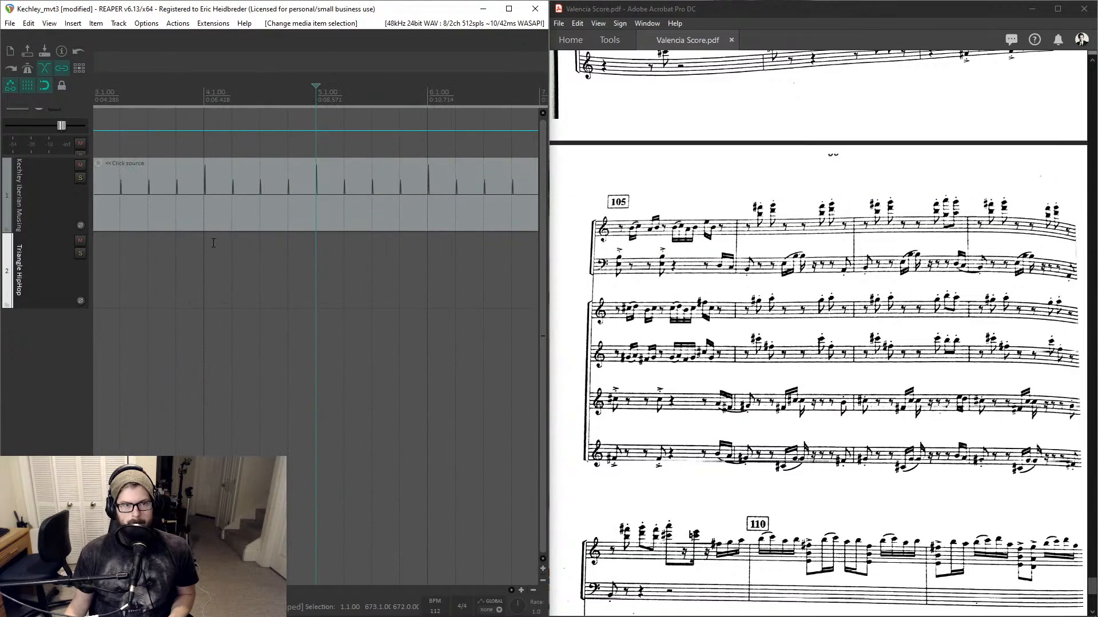
# - Move the triangle hit item to start at measure 1.1.00 and raise its volume to -4.50 dB
pyautogui.click(181, 253)
pyautogui.scroll(4, 181, 254)
pyautogui.scroll(-2, 385, 270)
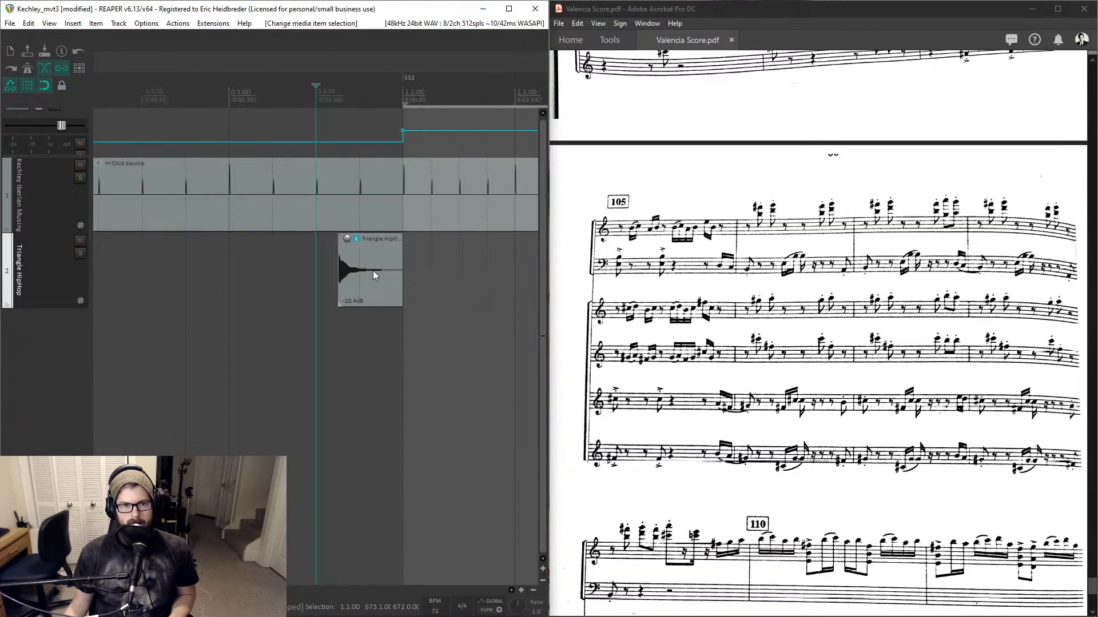
pyautogui.moveTo(375, 275); pyautogui.dragTo(445, 277)
pyautogui.moveTo(413, 239); pyautogui.dragTo(415, 202)
pyautogui.click(402, 279)
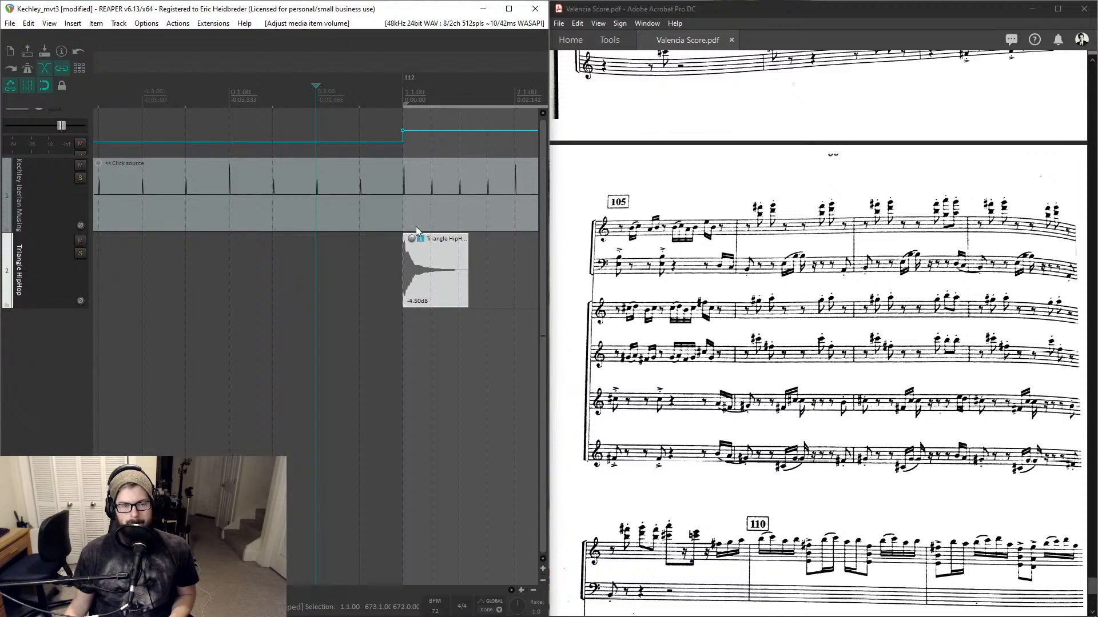
# - Play back the start of the project to hear the triangle hit against the click
pyautogui.press('space')
pyautogui.click(424, 273)
pyautogui.press('space')
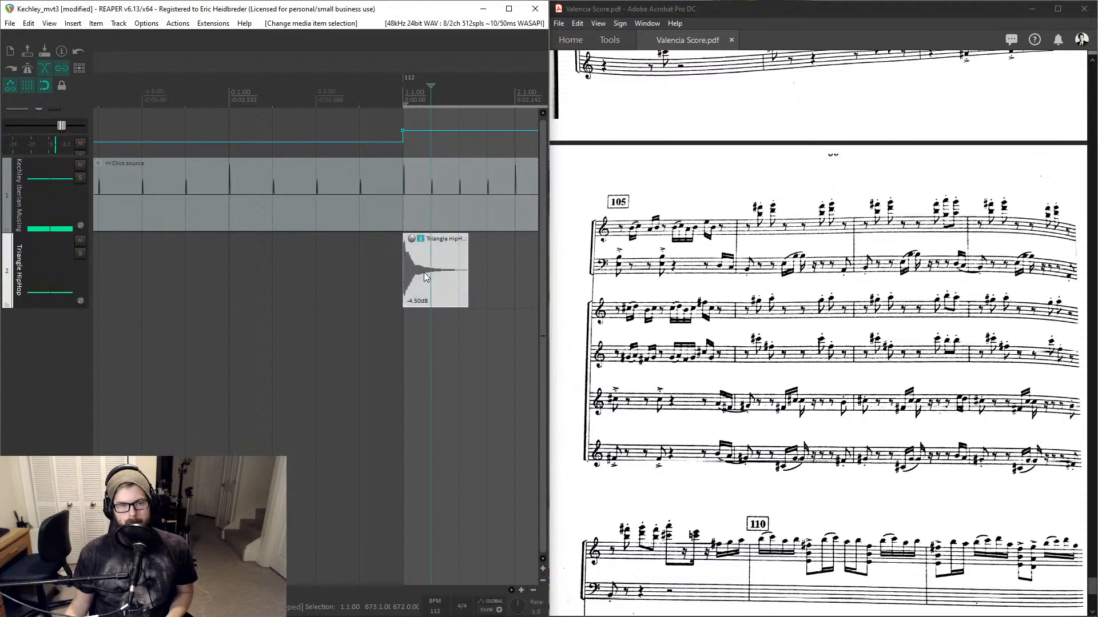
pyautogui.scroll(-3, 446, 267)
pyautogui.scroll(6, 742, 250)
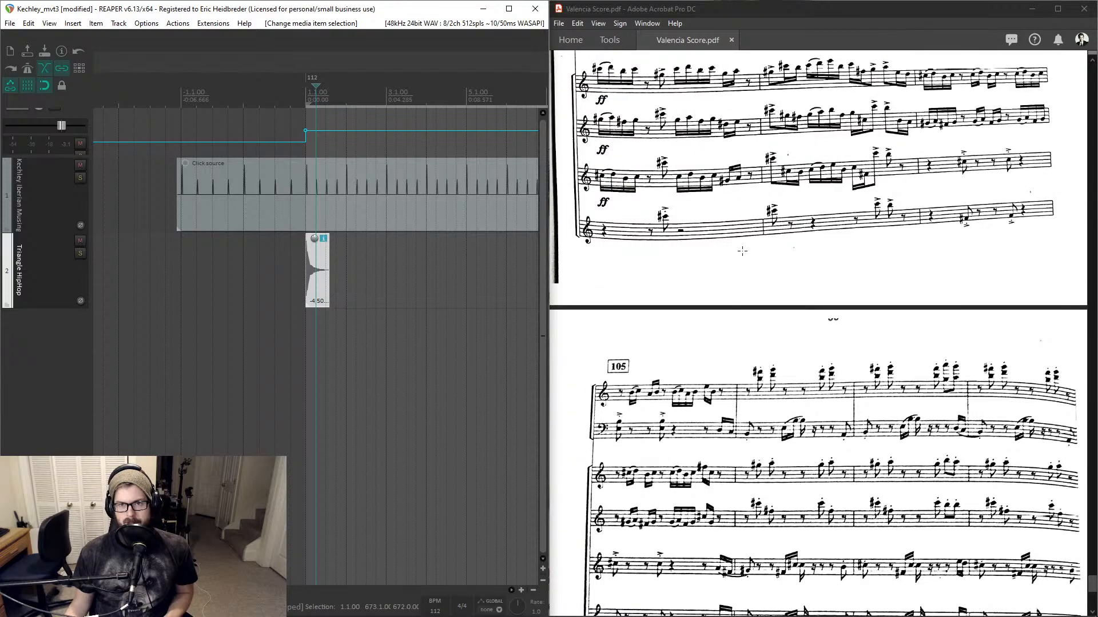
# - Scroll back up through the score to the page with rehearsal mark 100
pyautogui.scroll(-6, 742, 251)
pyautogui.scroll(-5, 742, 251)
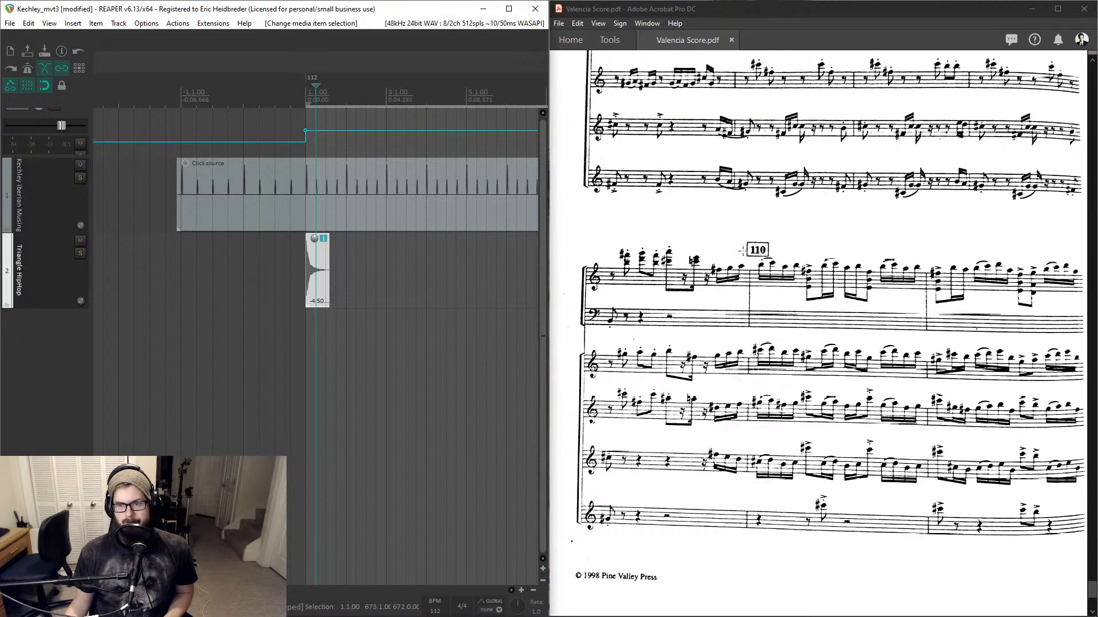
pyautogui.scroll(5, 742, 250)
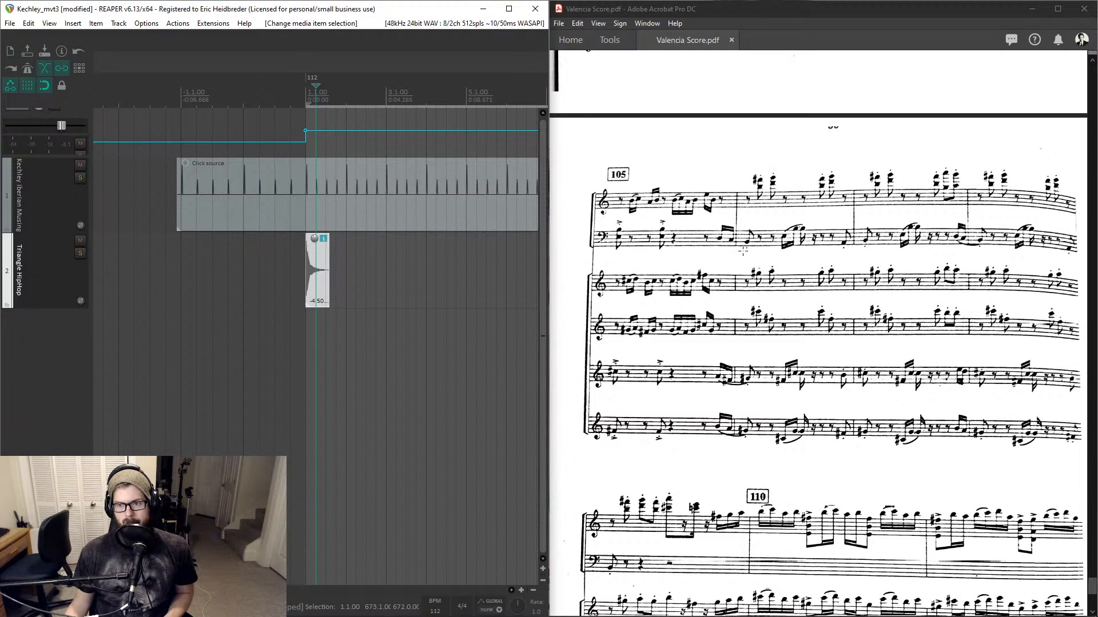
pyautogui.scroll(4, 742, 251)
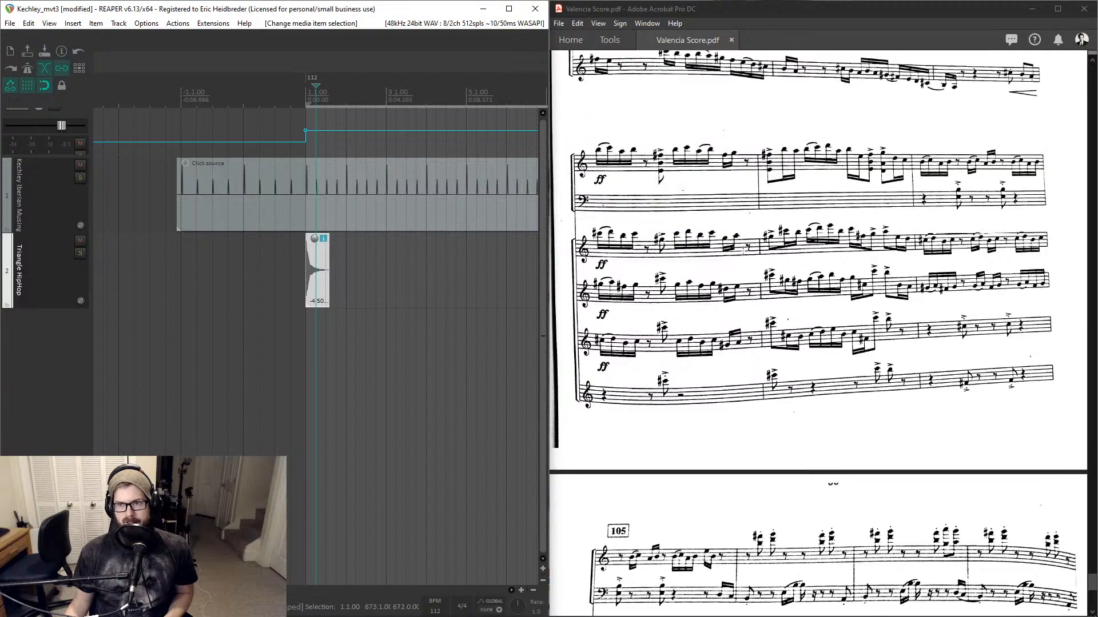
pyautogui.scroll(5, 742, 251)
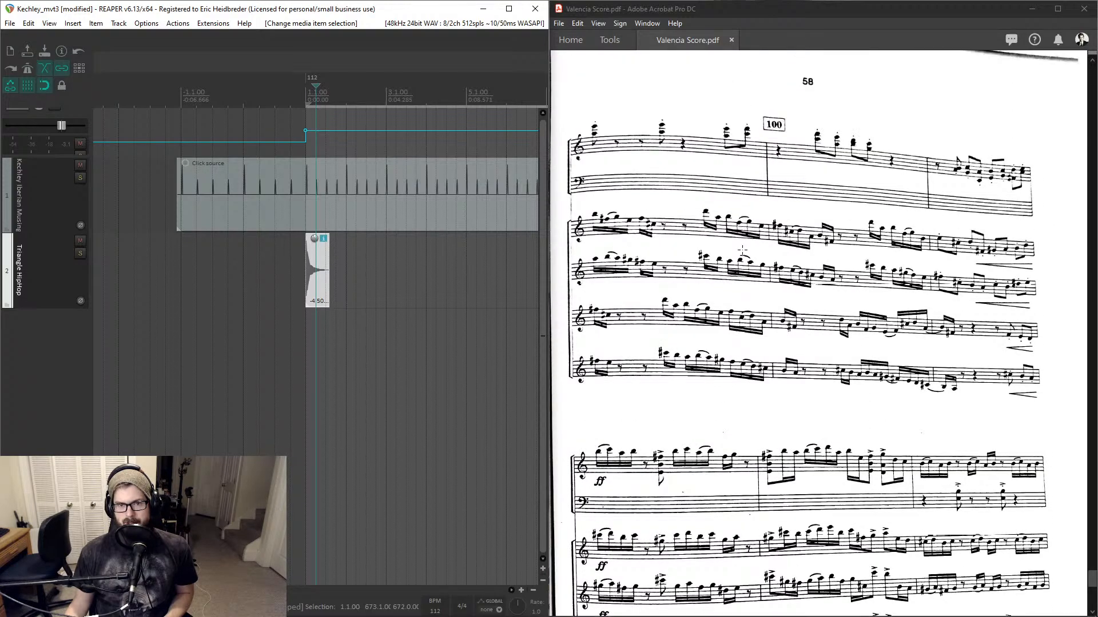
# - Scroll up through the score to the page with rehearsal mark 65
pyautogui.scroll(7, 737, 247)
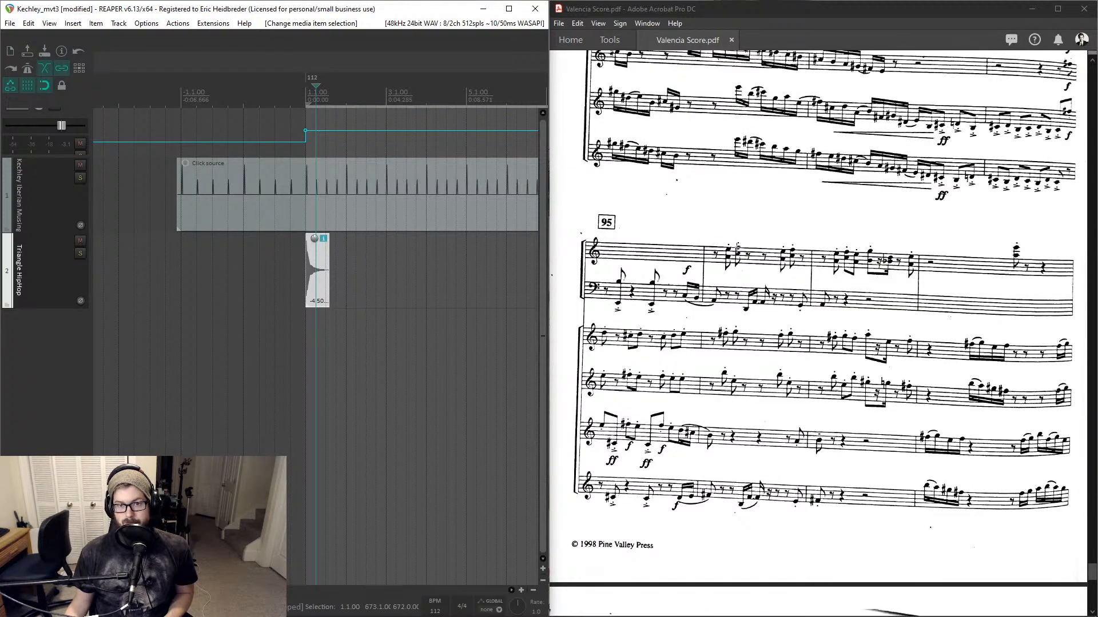
pyautogui.scroll(7, 735, 247)
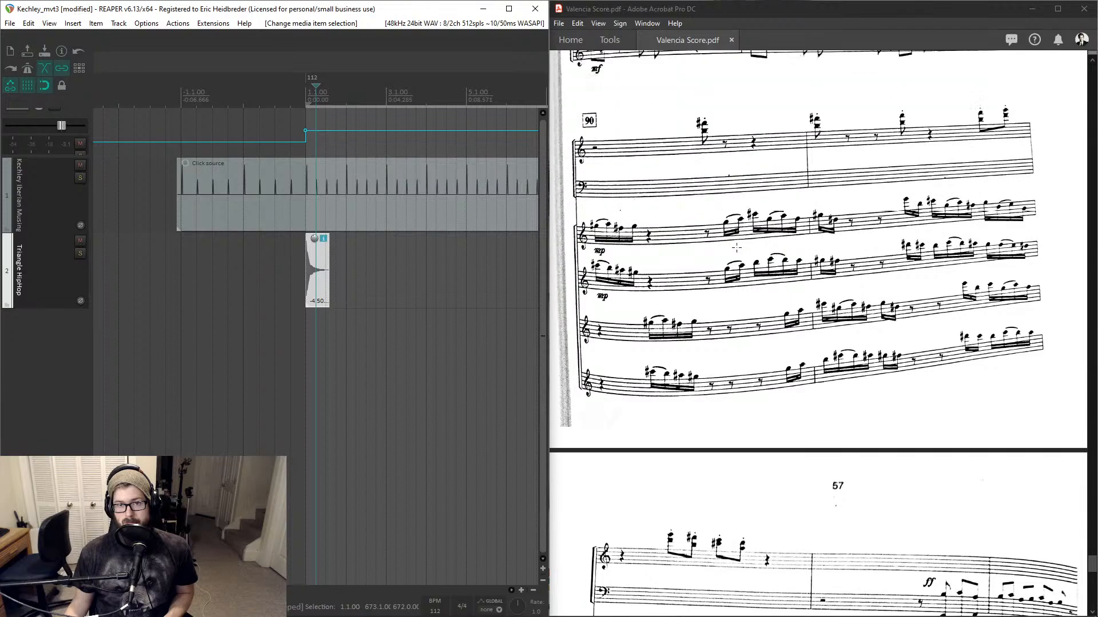
pyautogui.scroll(8, 736, 247)
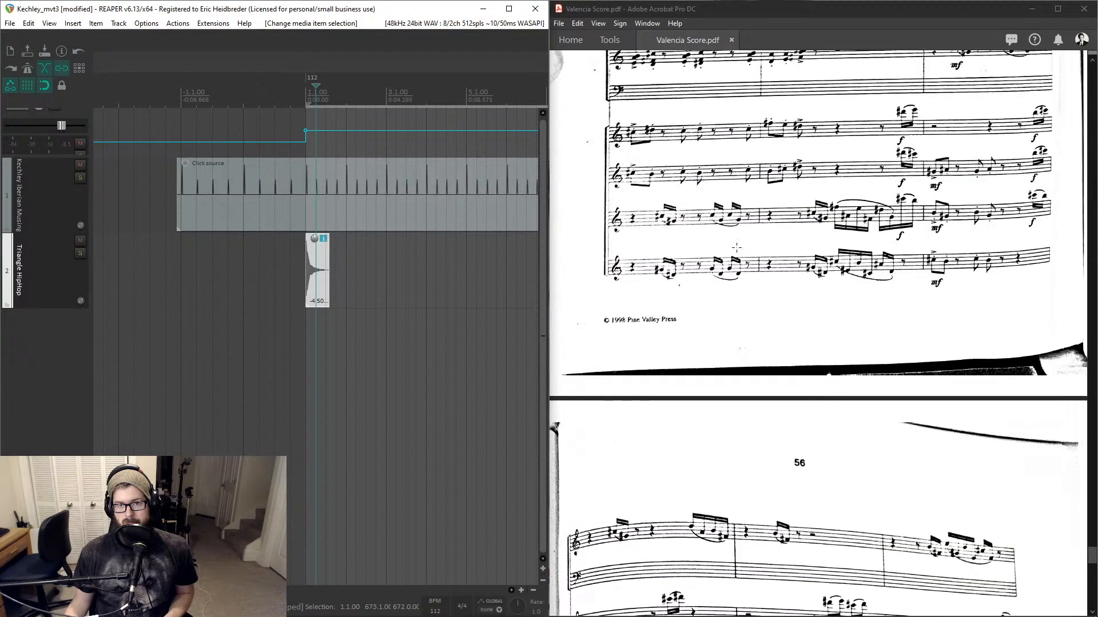
pyautogui.scroll(8, 737, 247)
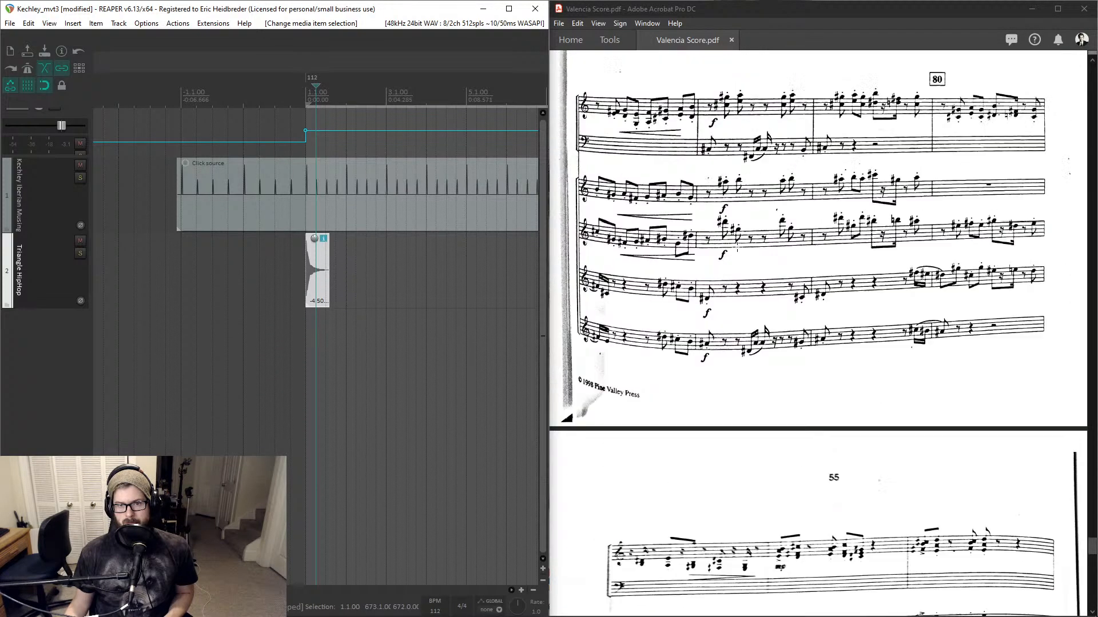
pyautogui.scroll(8, 737, 248)
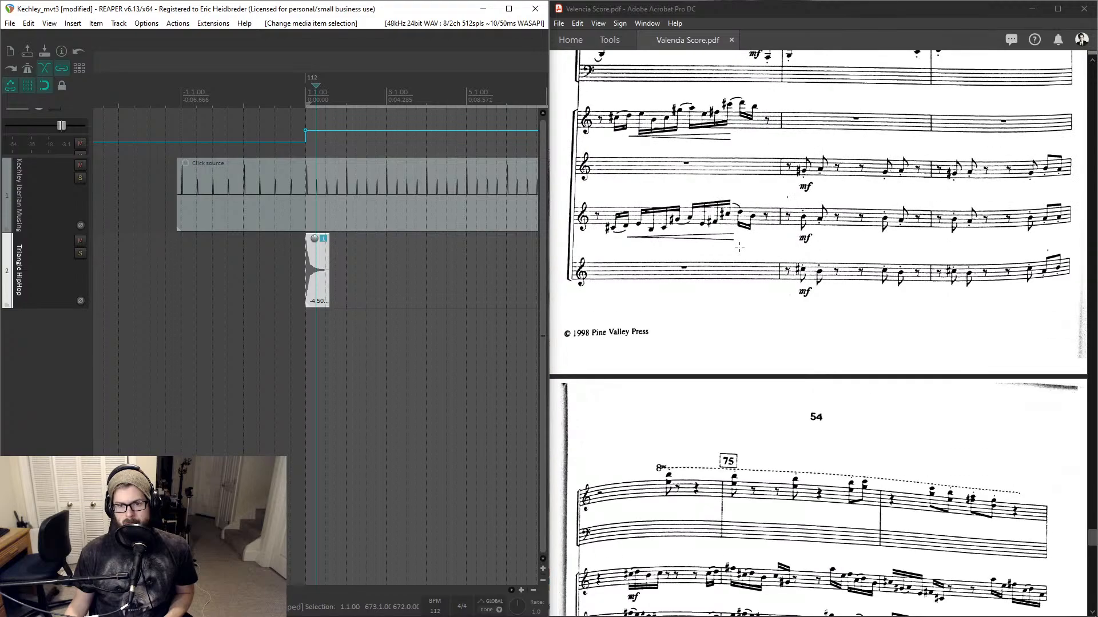
pyautogui.scroll(8, 742, 247)
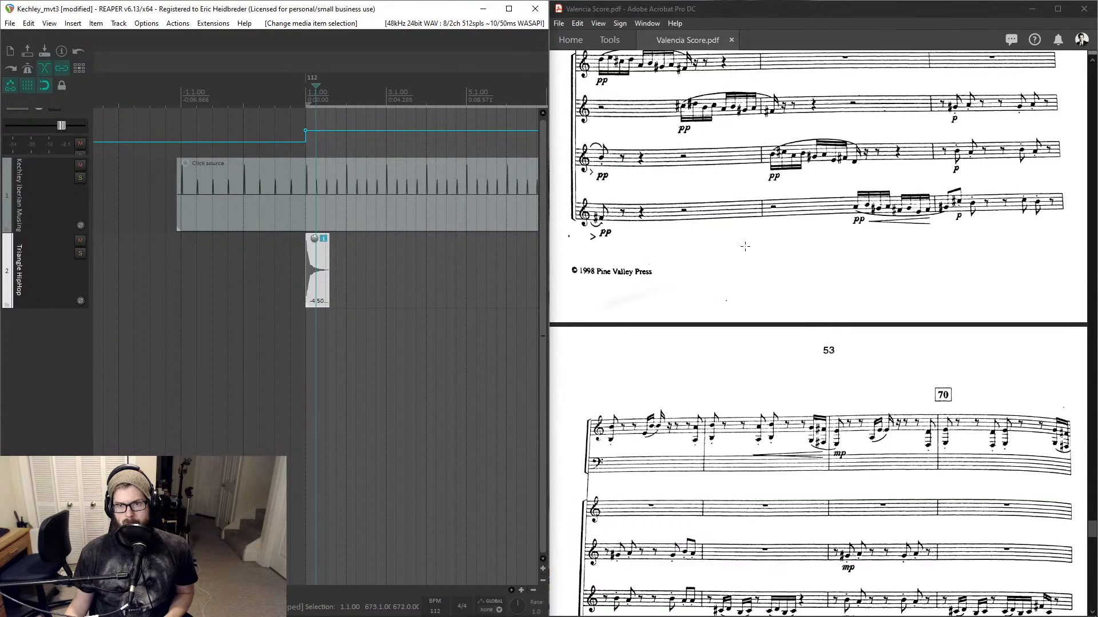
pyautogui.scroll(6, 747, 246)
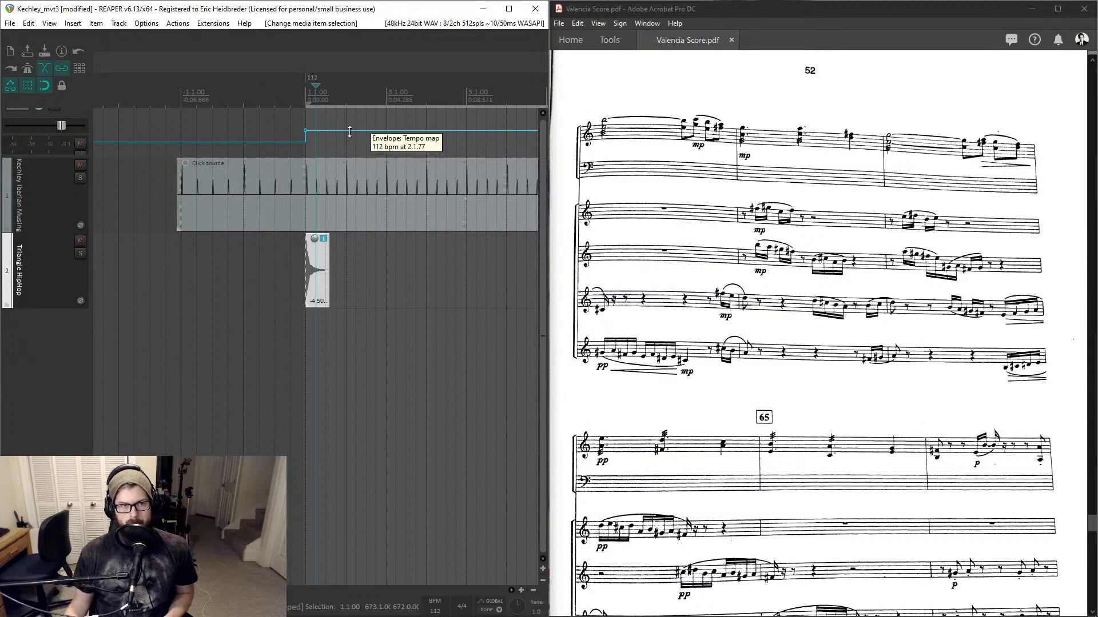
pyautogui.click(308, 101)
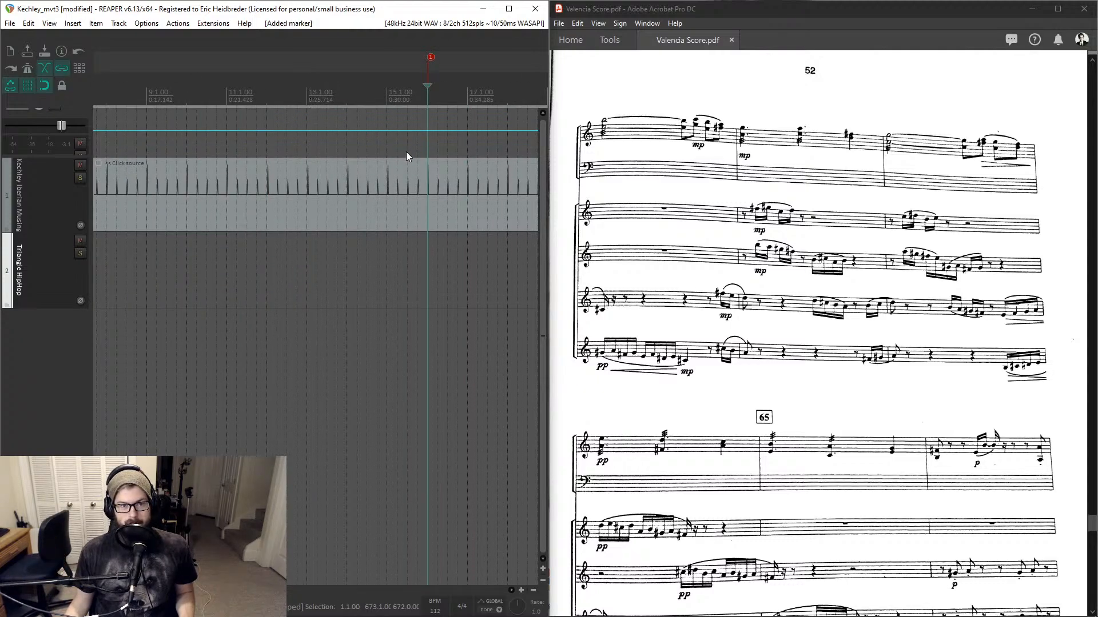
pyautogui.scroll(-5, 407, 154)
pyautogui.click(312, 258)
pyautogui.scroll(-3, 313, 258)
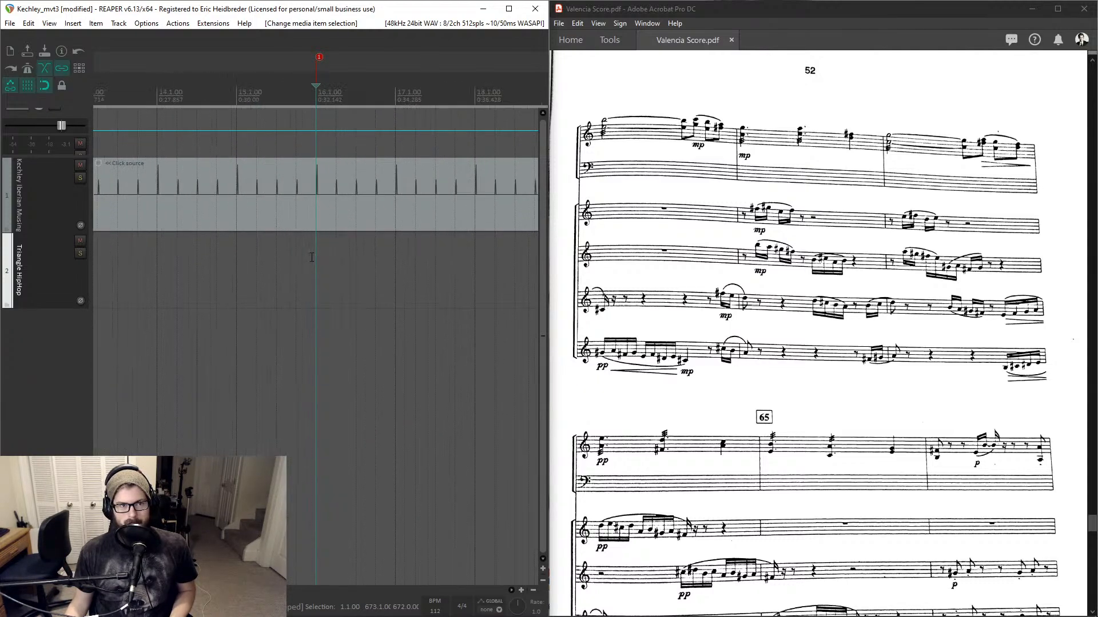
pyautogui.keyDown('alt'); pyautogui.click(319, 57); pyautogui.keyUp('alt')
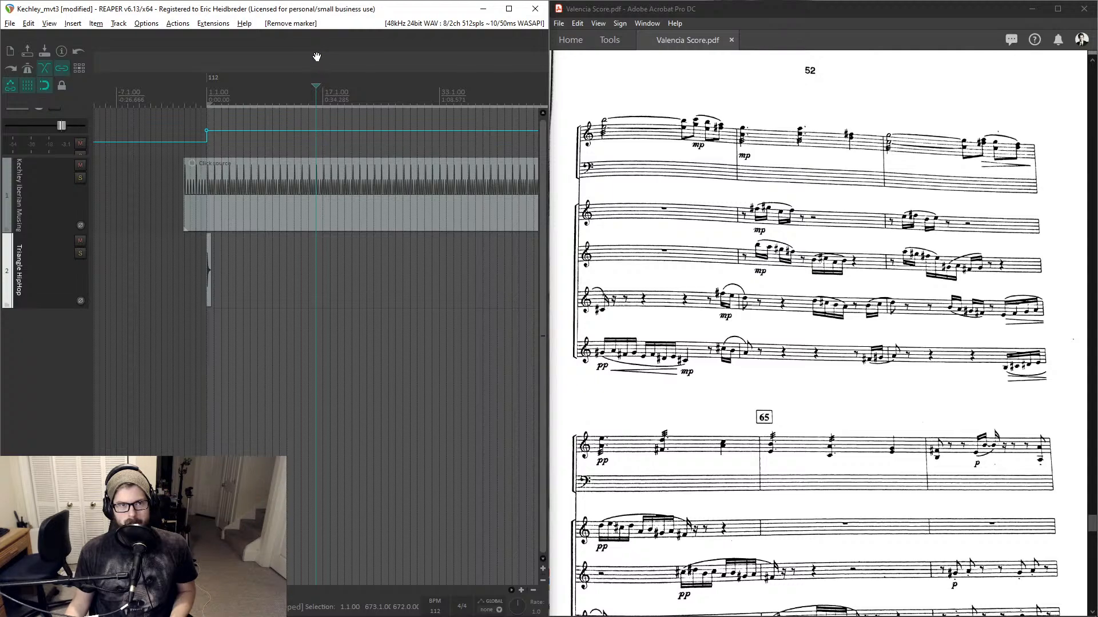
# - Copy the triangle hit and paste a copy at the playback position around measure 14 on the triangle track
pyautogui.click(208, 261)
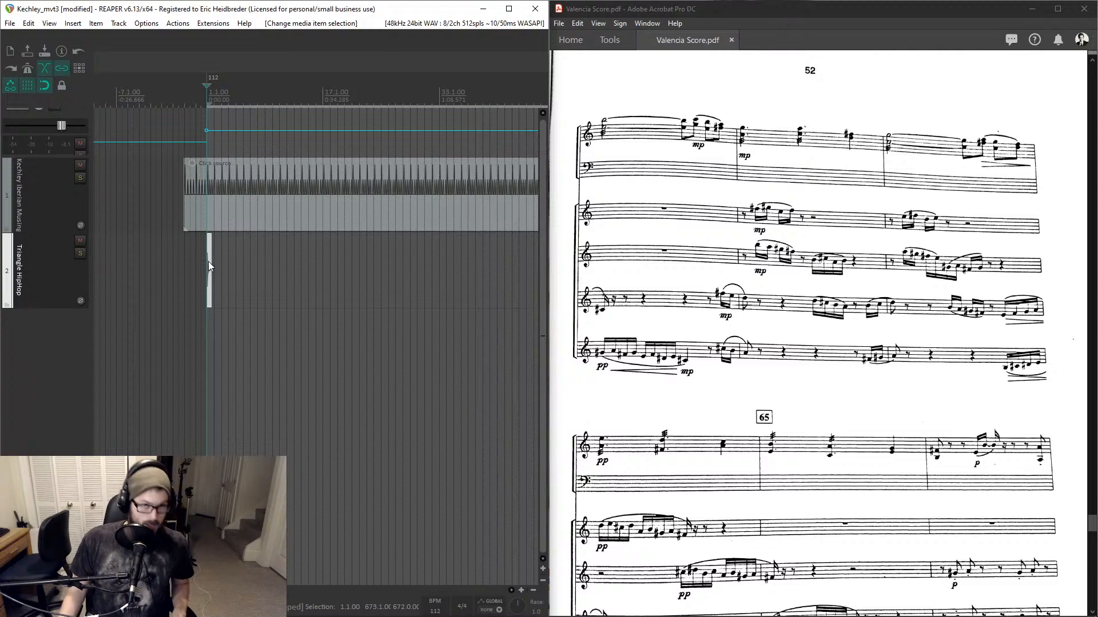
pyautogui.scroll(2, 242, 245)
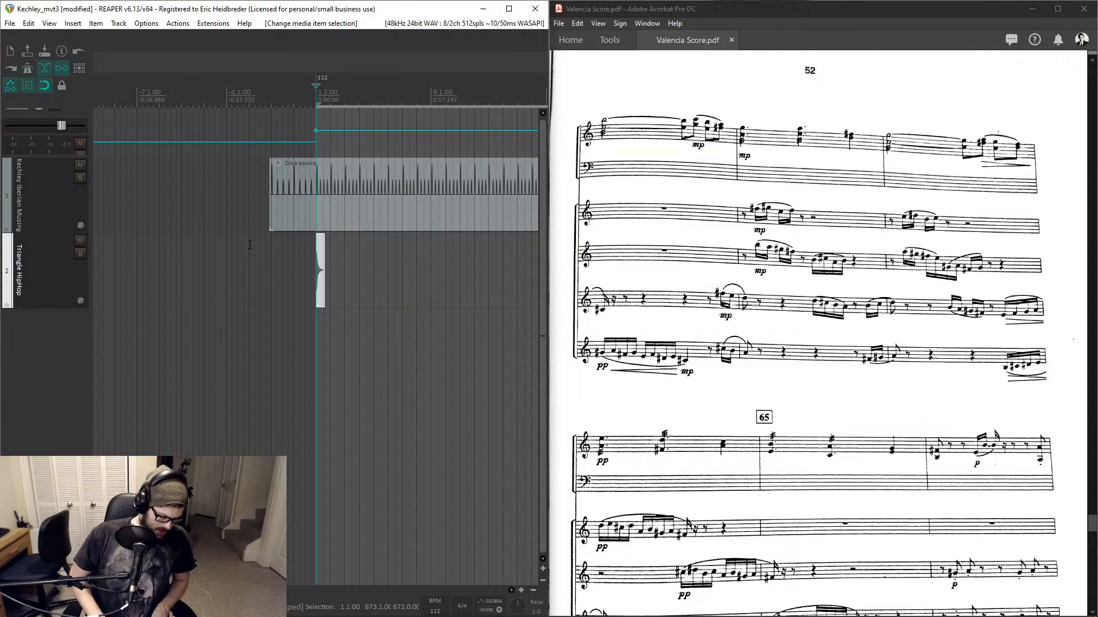
pyautogui.press('space')
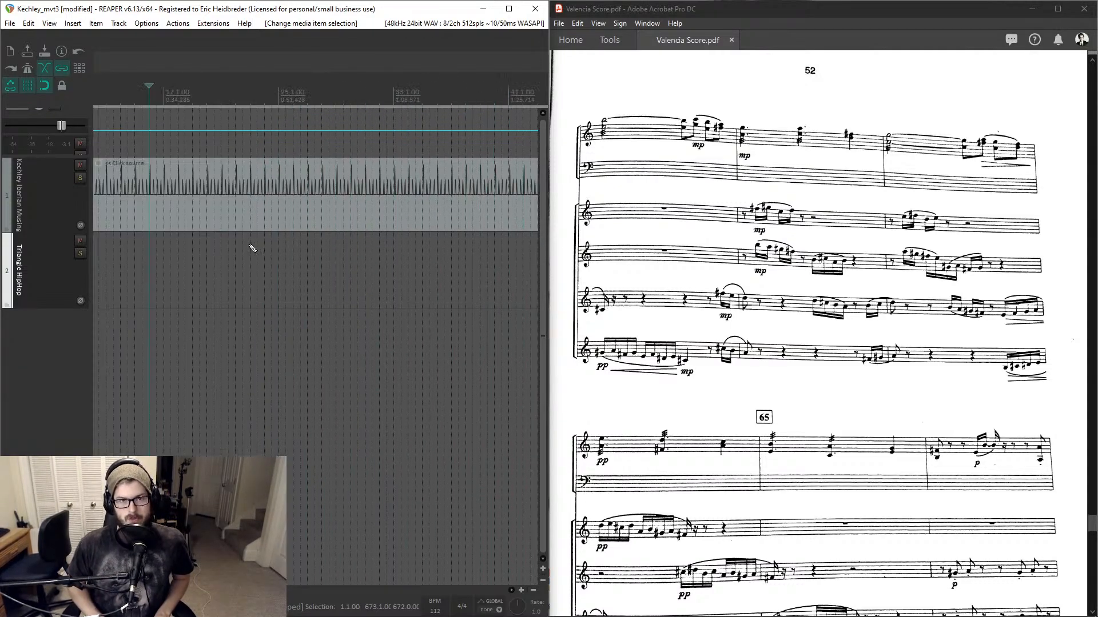
pyautogui.scroll(6, 179, 119)
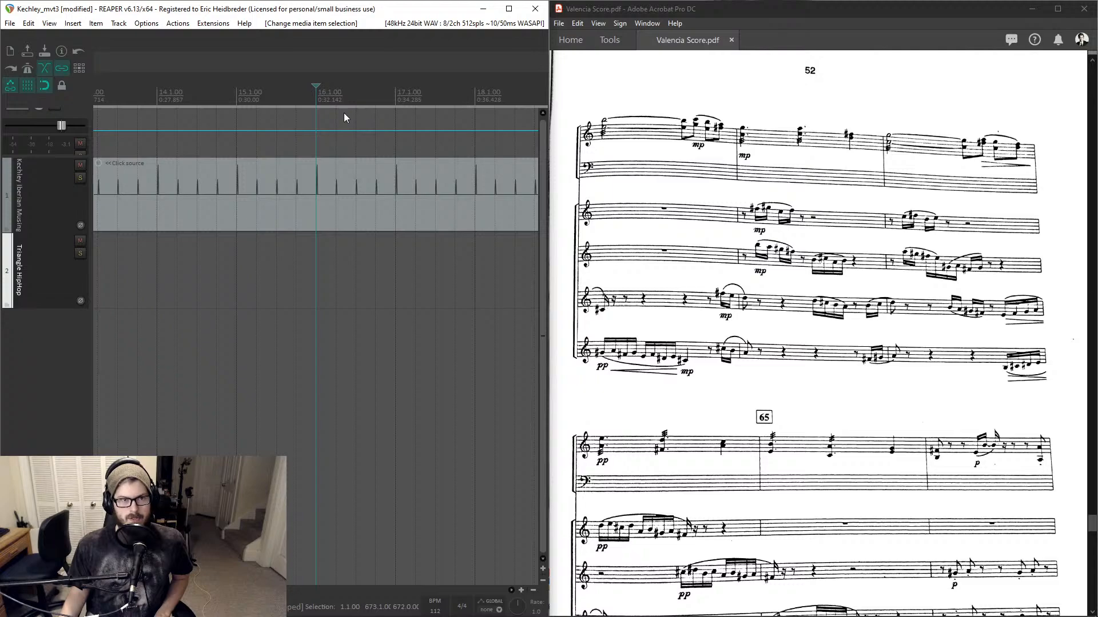
pyautogui.scroll(-6, 345, 114)
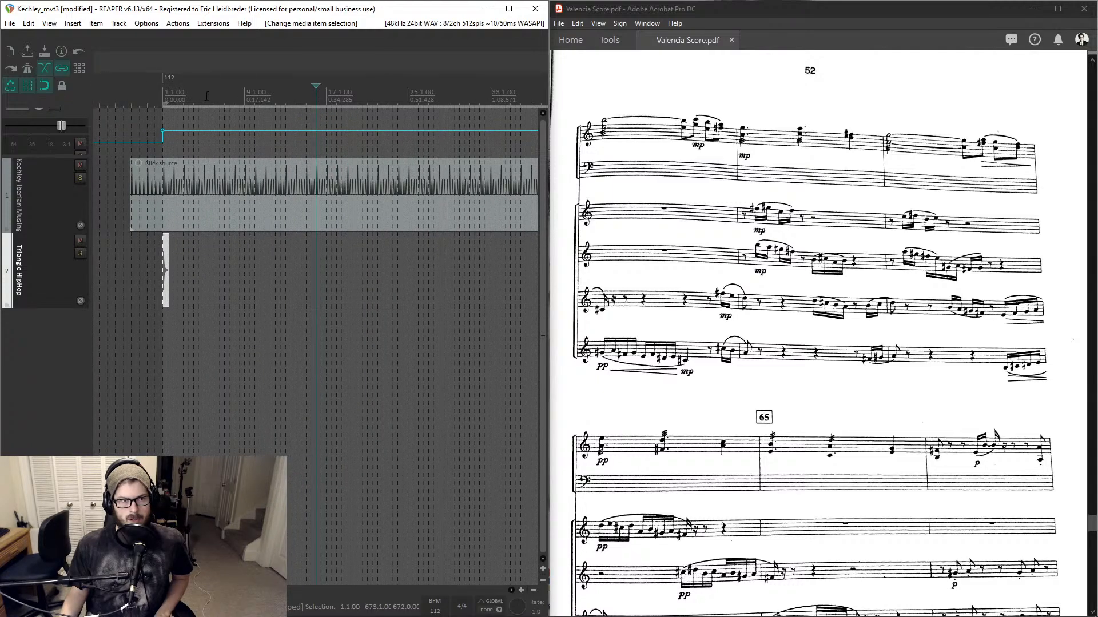
pyautogui.click(164, 97)
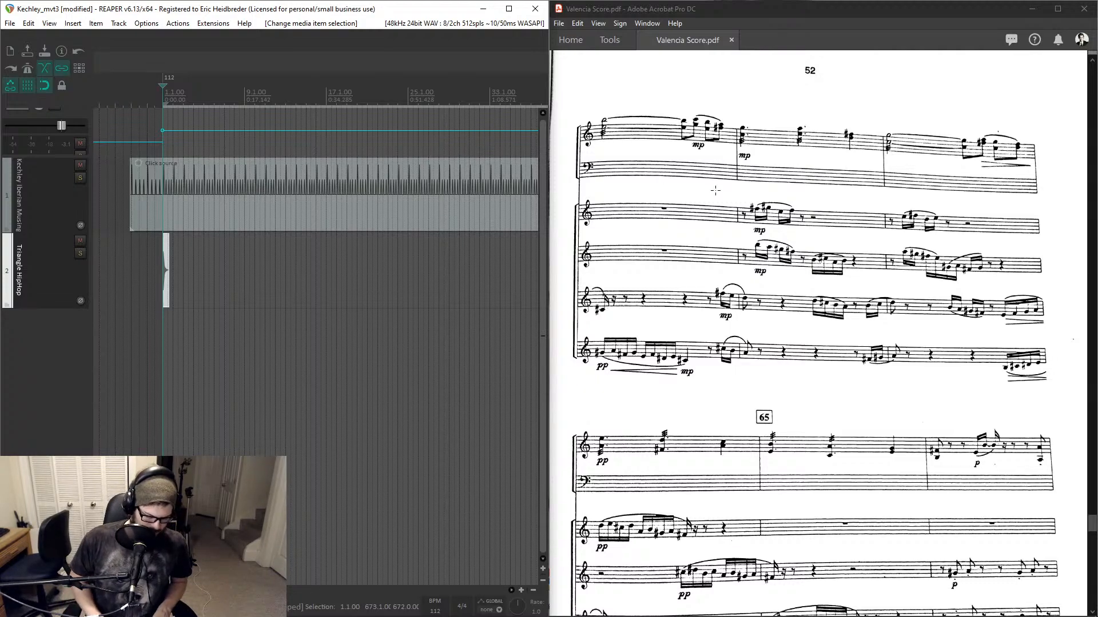
pyautogui.press('space')
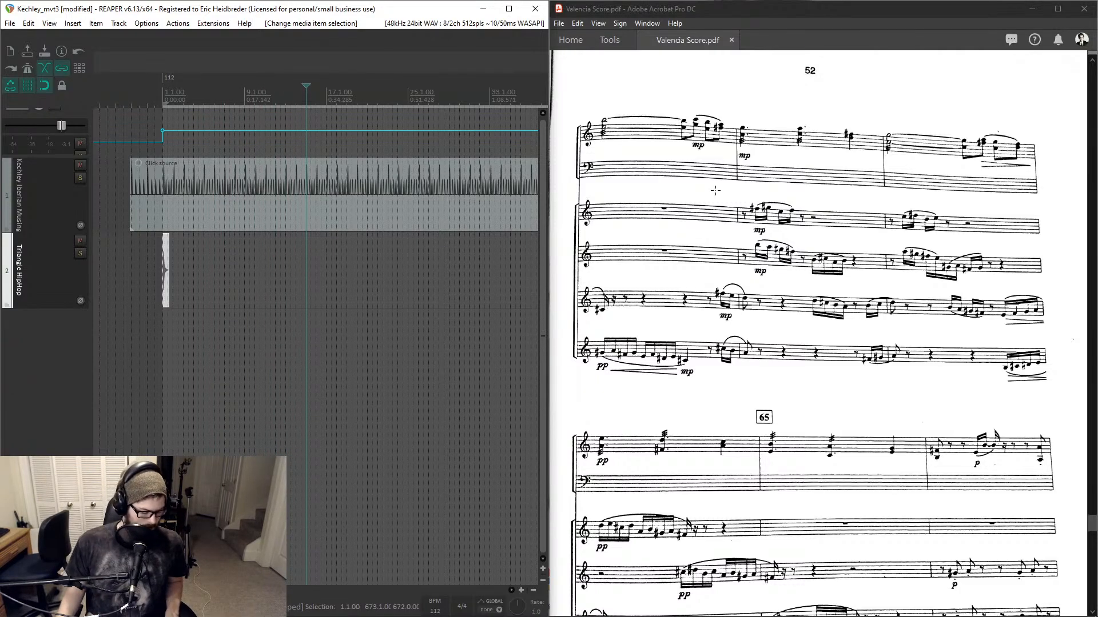
pyautogui.hotkey('ctrl', 'v')
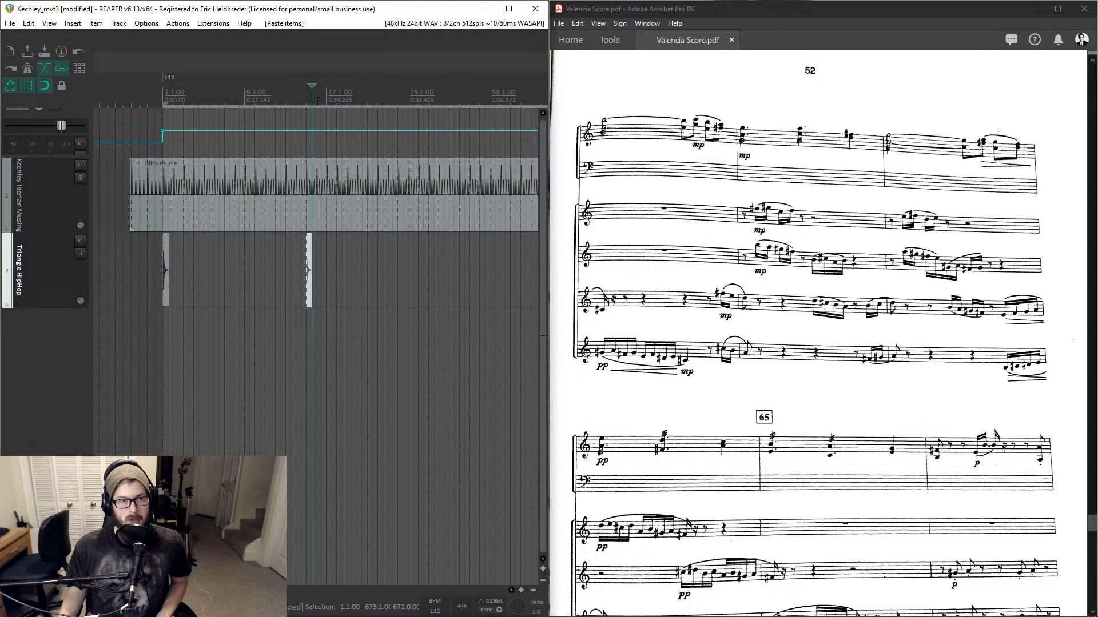
# - Zoom and scroll along the timeline to inspect the triangle hits placed on the triangle track
pyautogui.scroll(8, 317, 101)
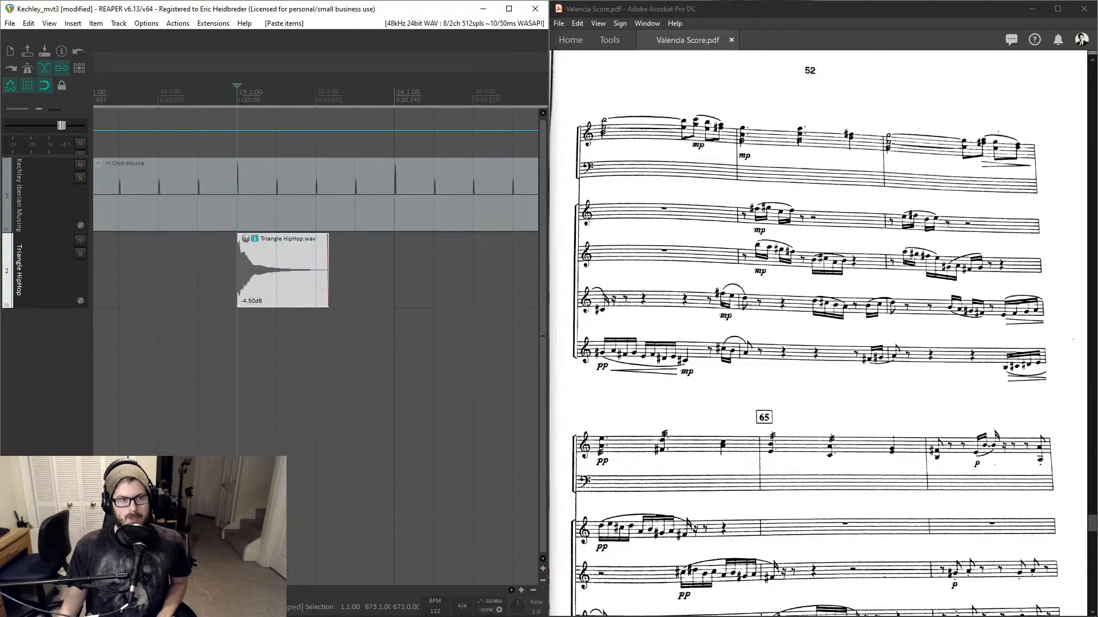
pyautogui.scroll(-10, 408, 143)
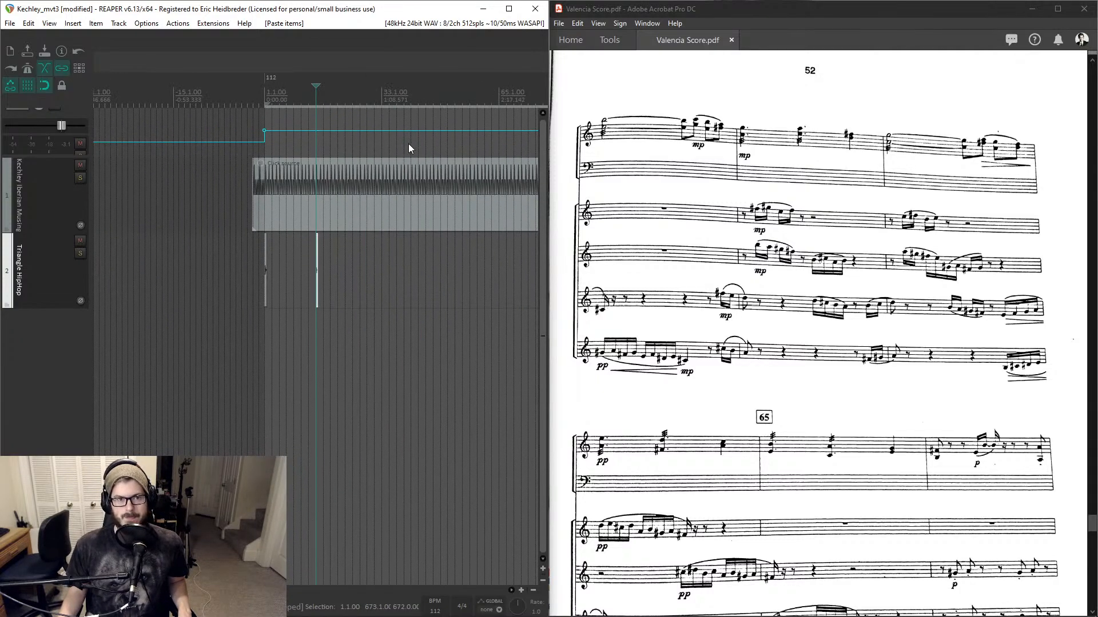
pyautogui.scroll(-3, 408, 143)
pyautogui.scroll(12, 321, 151)
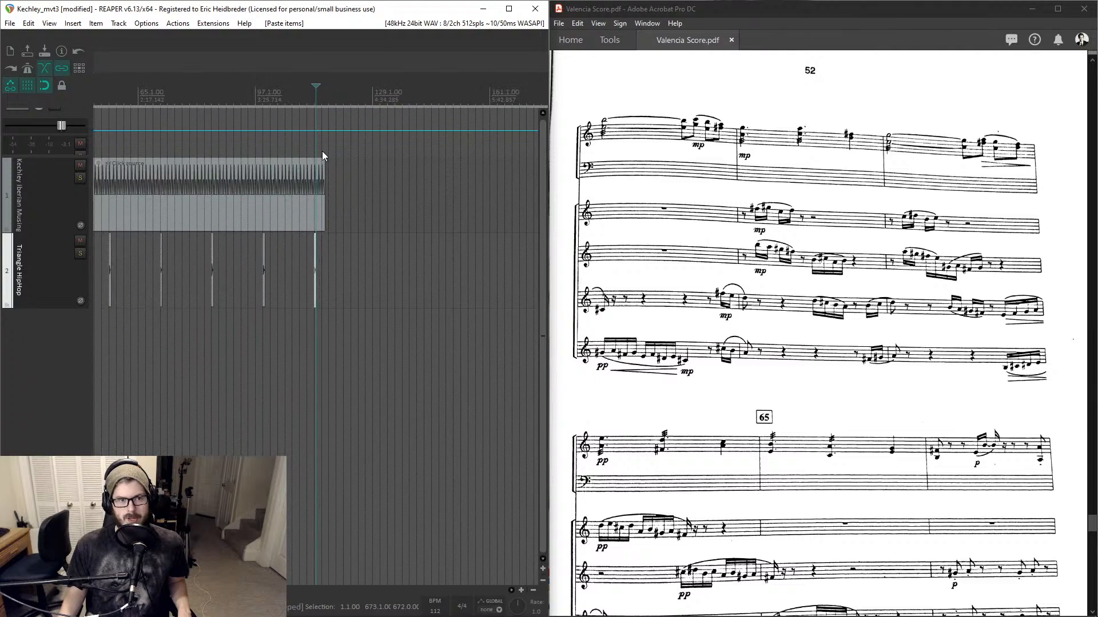
pyautogui.scroll(2, 323, 154)
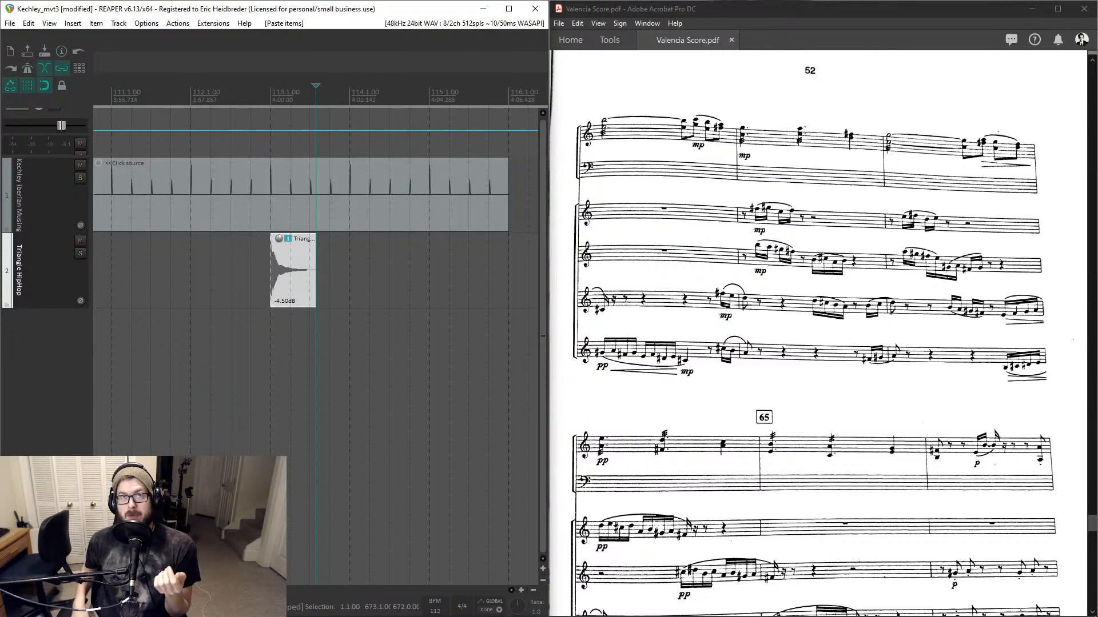
pyautogui.scroll(-4, 402, 195)
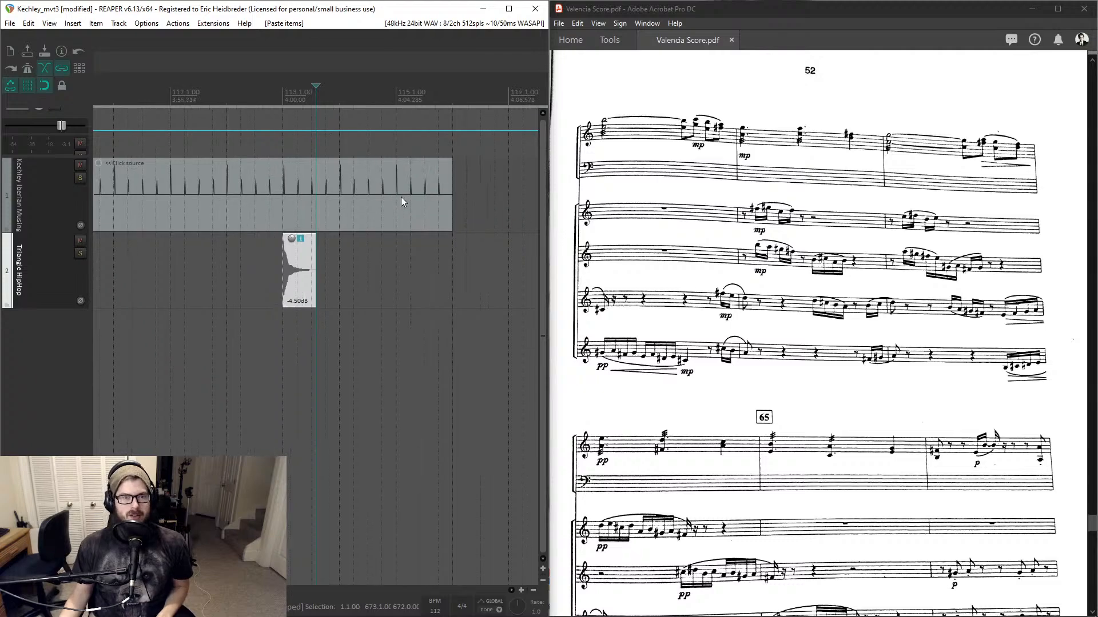
pyautogui.scroll(3, 402, 194)
pyautogui.scroll(3, 400, 191)
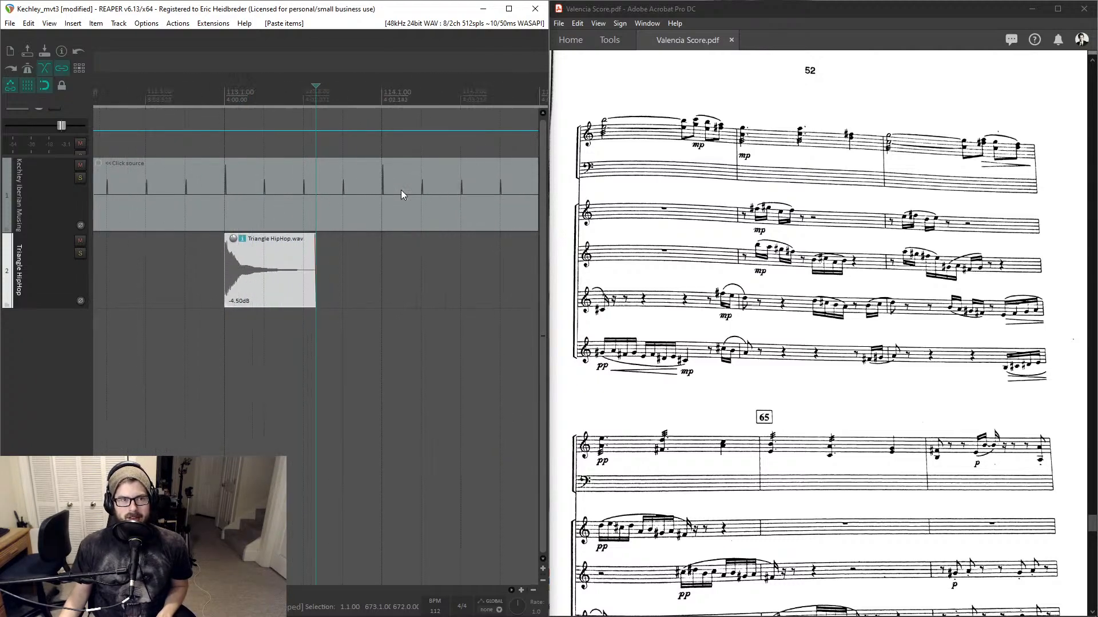
pyautogui.scroll(-4, 400, 188)
pyautogui.scroll(-4, 394, 186)
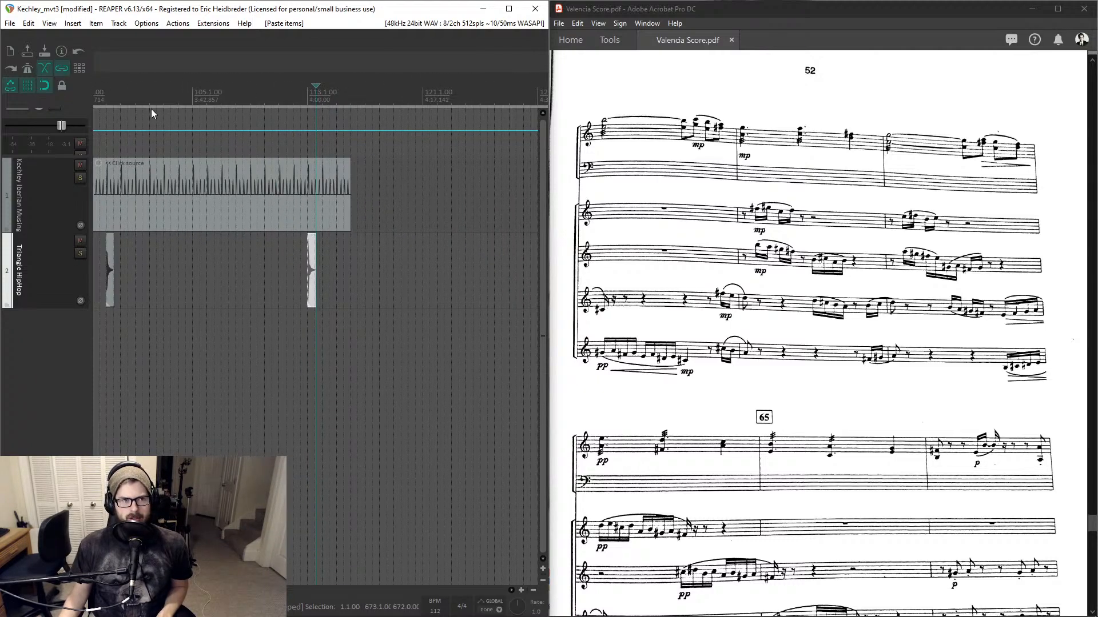
pyautogui.click(105, 95)
pyautogui.scroll(7, 194, 111)
pyautogui.scroll(-1, 201, 110)
pyautogui.scroll(-8, 202, 114)
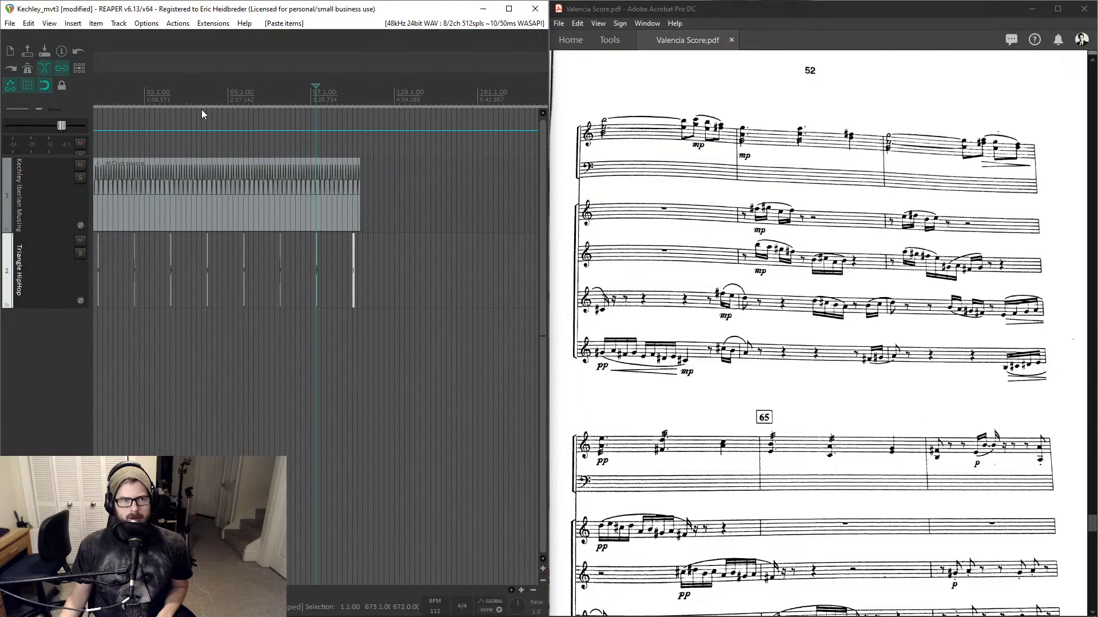
pyautogui.scroll(6, 303, 95)
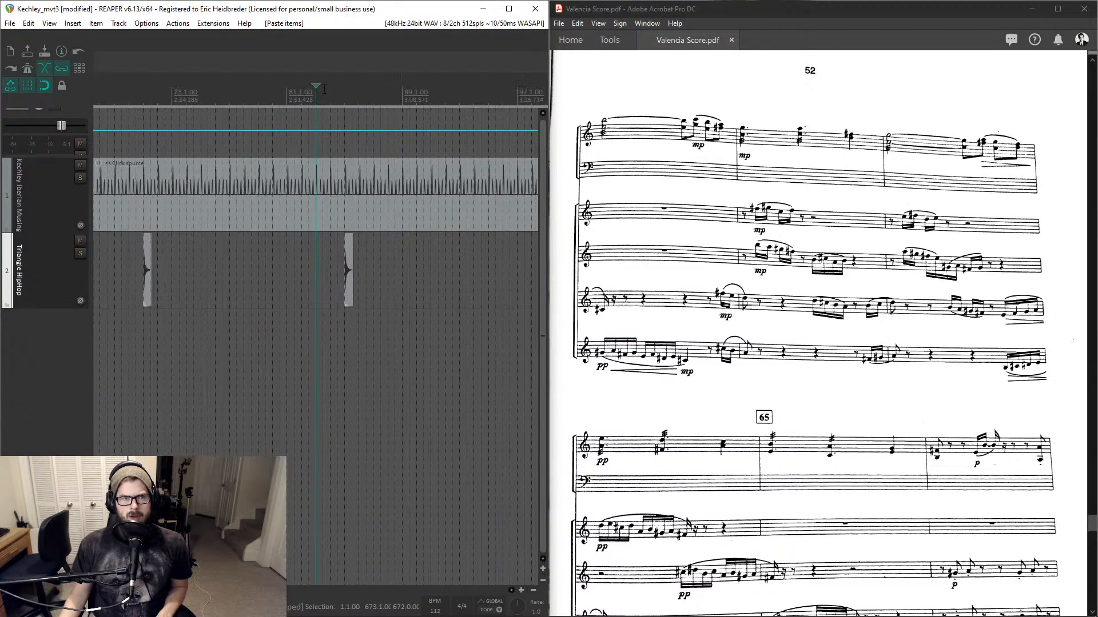
pyautogui.scroll(-8, 339, 87)
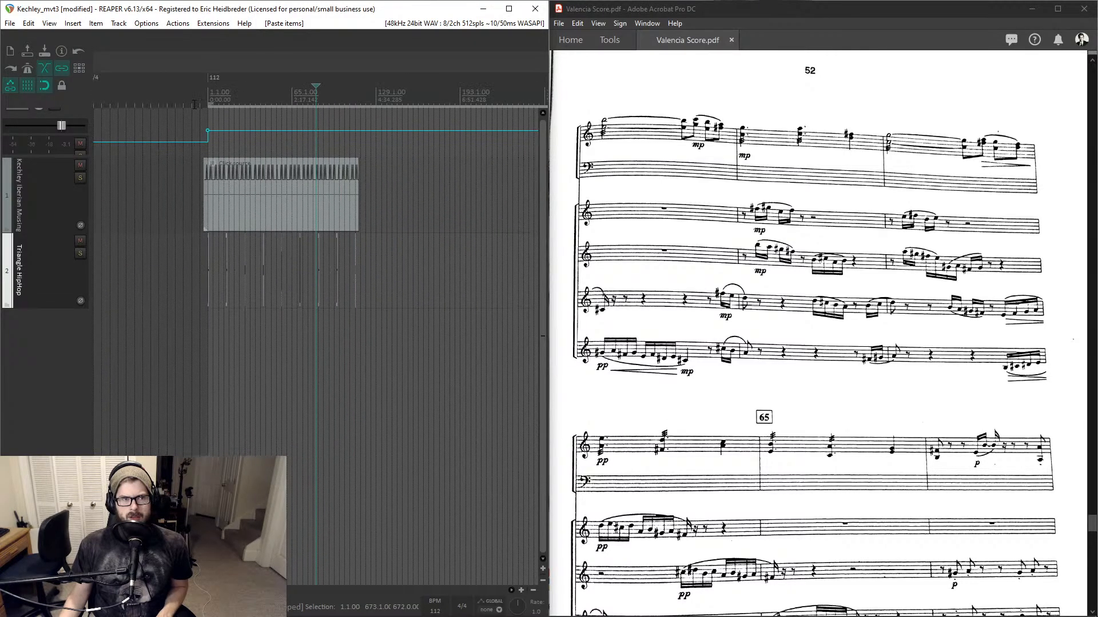
pyautogui.scroll(6, 234, 96)
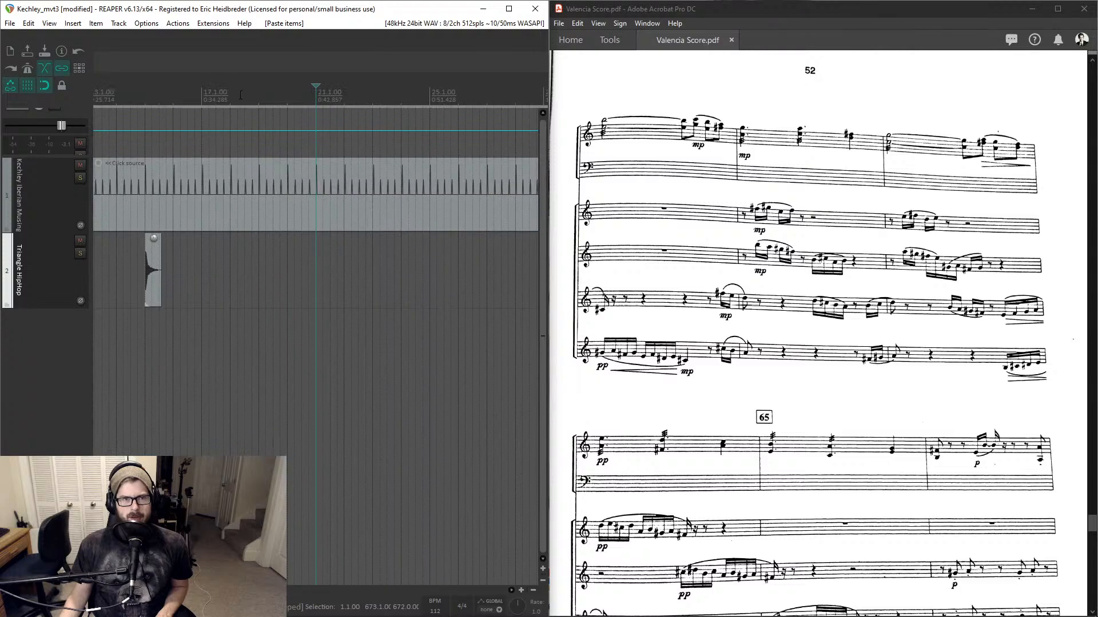
pyautogui.scroll(8, 699, 197)
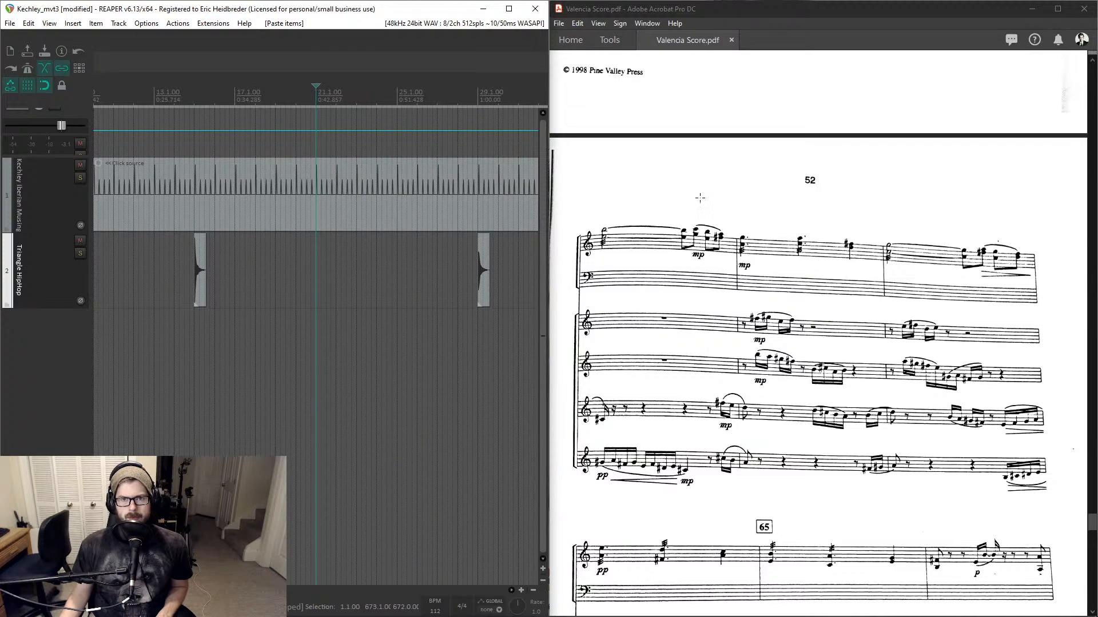
pyautogui.scroll(-2, 700, 198)
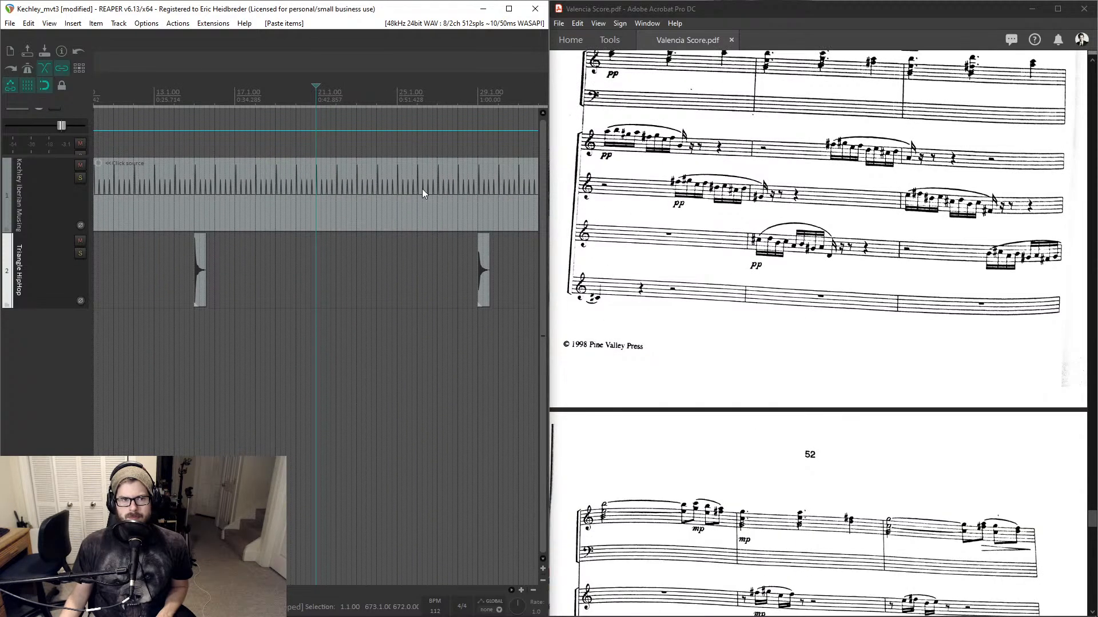
# - Delete the extra triangle hits between measures 25 and 145, keeping the hits near the start
pyautogui.click(194, 100)
pyautogui.scroll(2, 194, 101)
pyautogui.scroll(3, 291, 108)
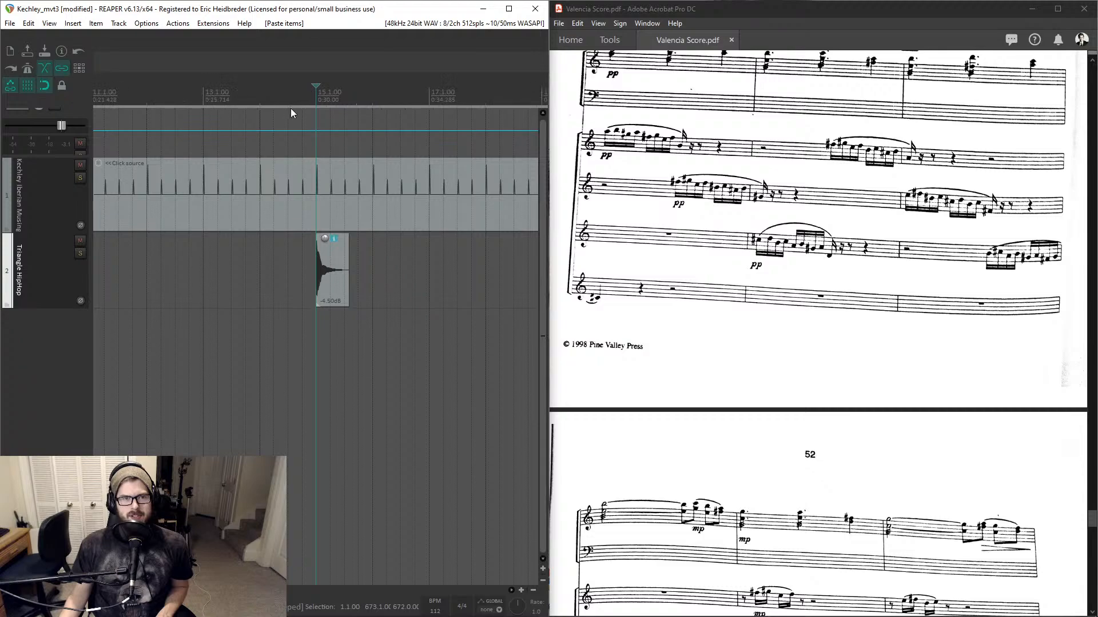
pyautogui.click(343, 262)
pyautogui.scroll(-10, 343, 262)
pyautogui.scroll(-3, 408, 255)
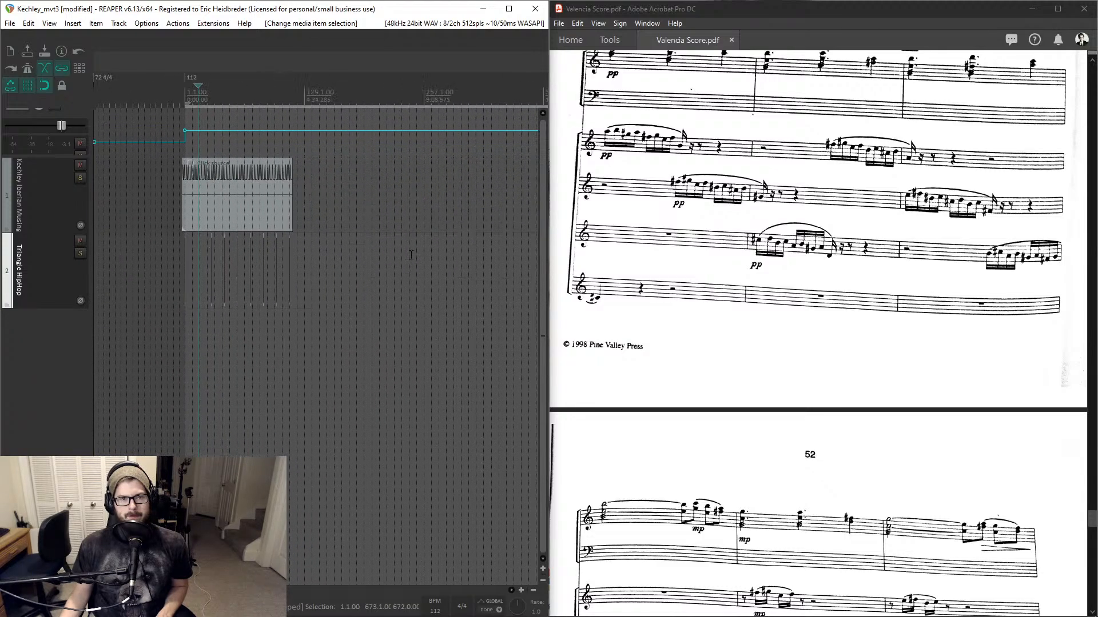
pyautogui.moveTo(319, 260); pyautogui.dragTo(209, 269)
pyautogui.press('Delete')
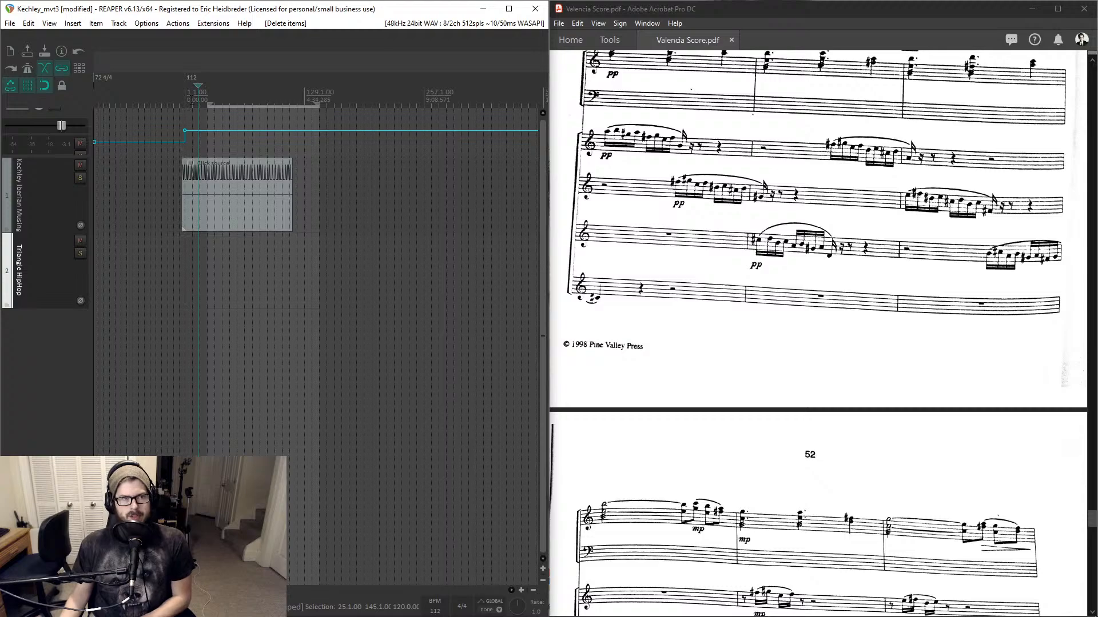
pyautogui.scroll(6, 197, 258)
pyautogui.click(300, 257)
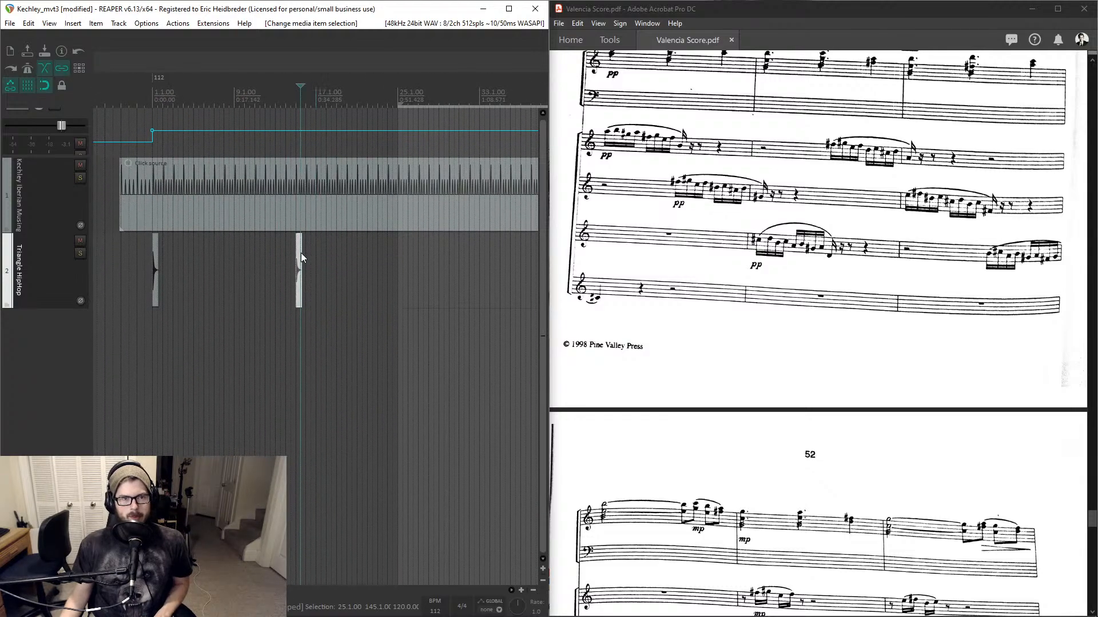
# - Paste a triangle hit at the play position near measure 30 on the triangle track
pyautogui.scroll(1, 300, 259)
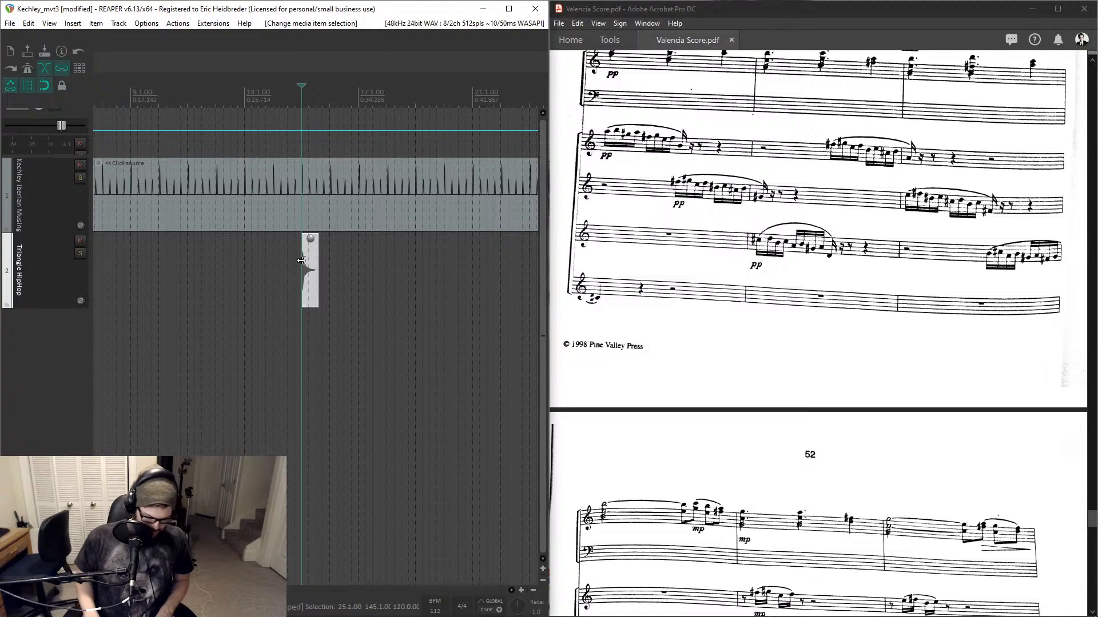
pyautogui.press('space')
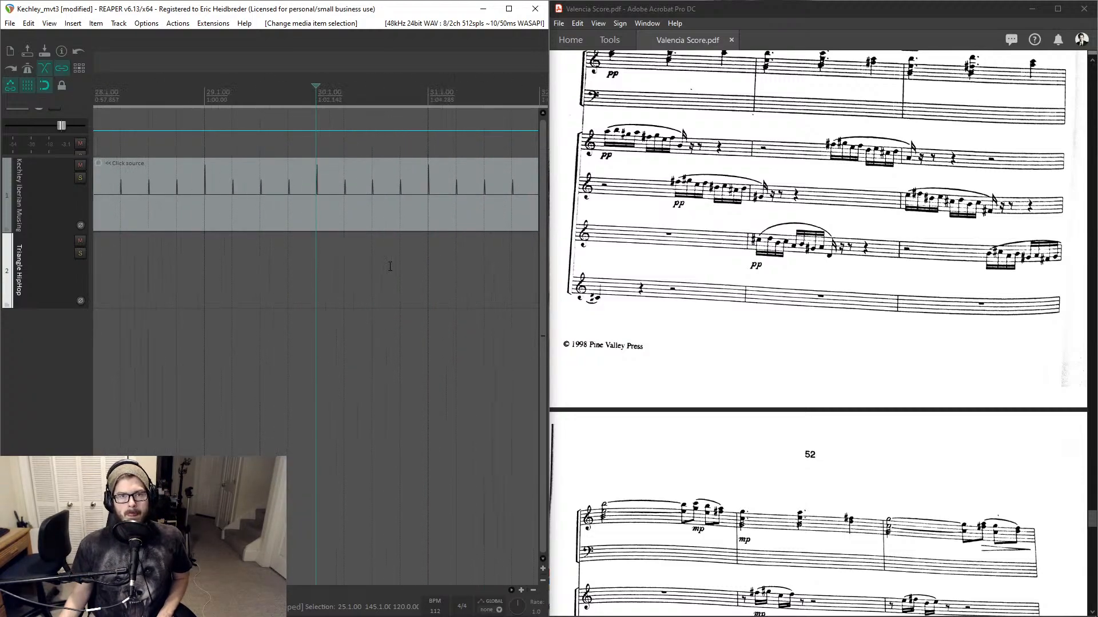
pyautogui.scroll(5, 409, 251)
pyautogui.hotkey('ctrl', 'v')
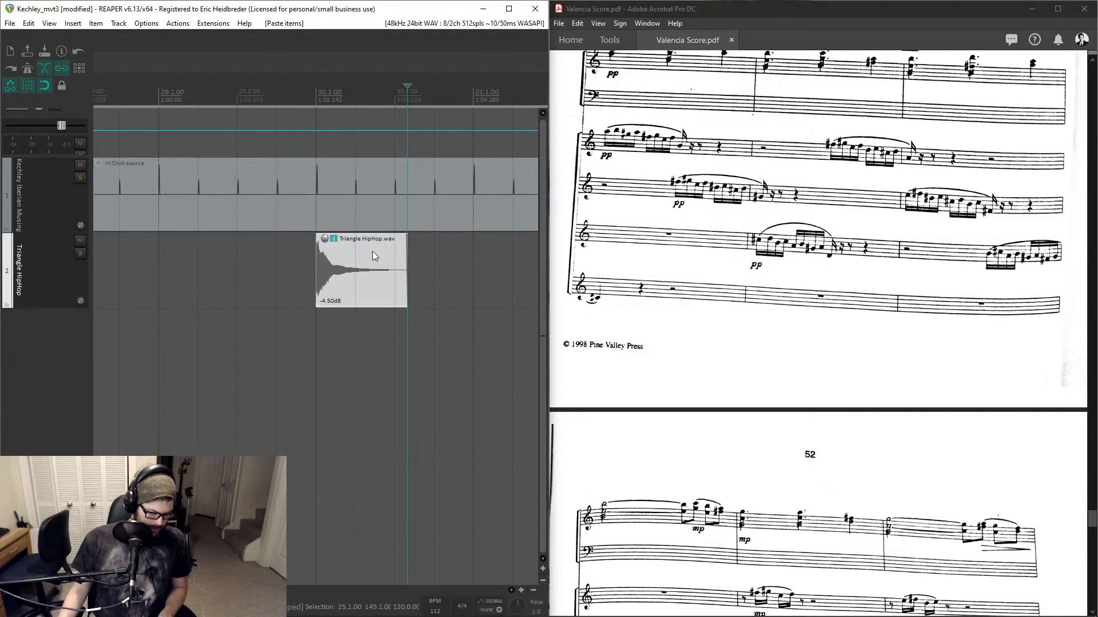
# - Delete a stray triangle hit near the end of the click track
pyautogui.scroll(-8, 372, 251)
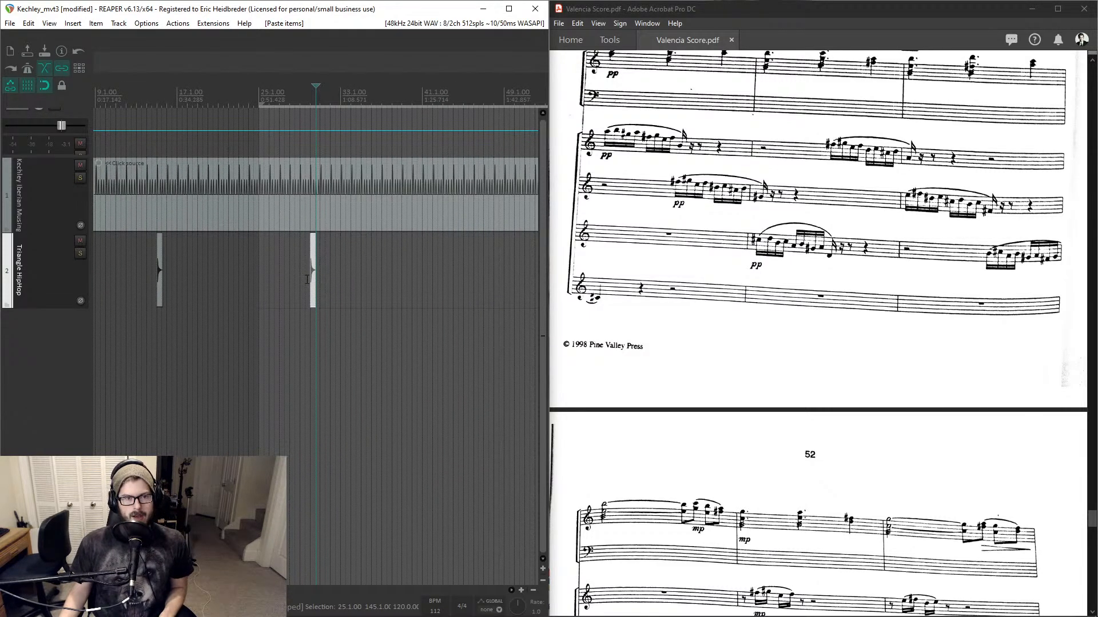
pyautogui.scroll(-6, 308, 281)
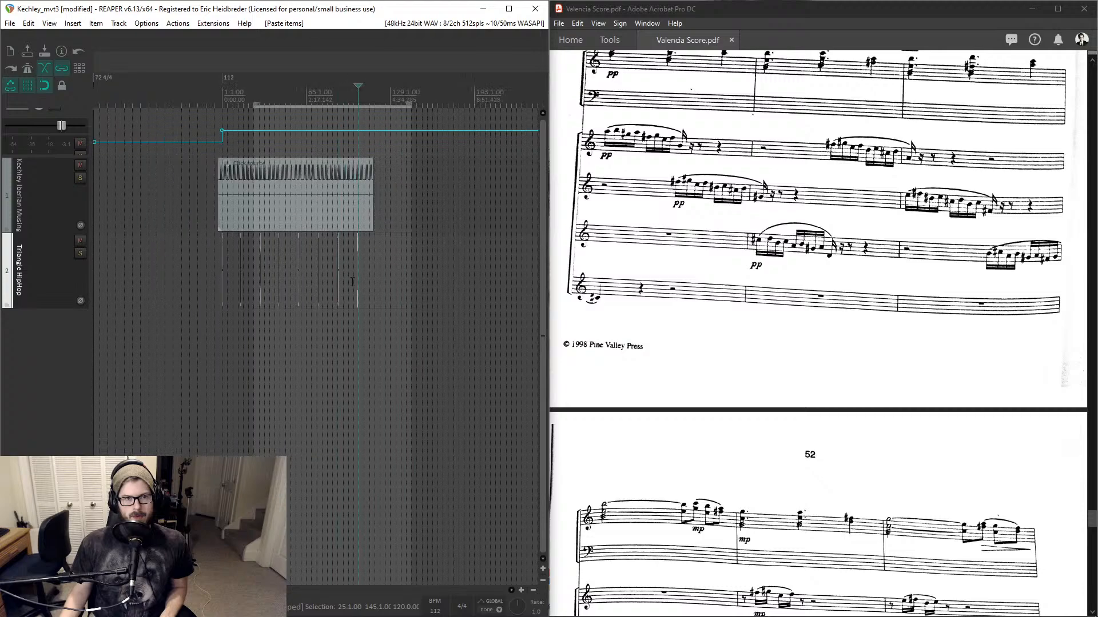
pyautogui.click(377, 275)
pyautogui.press('Delete')
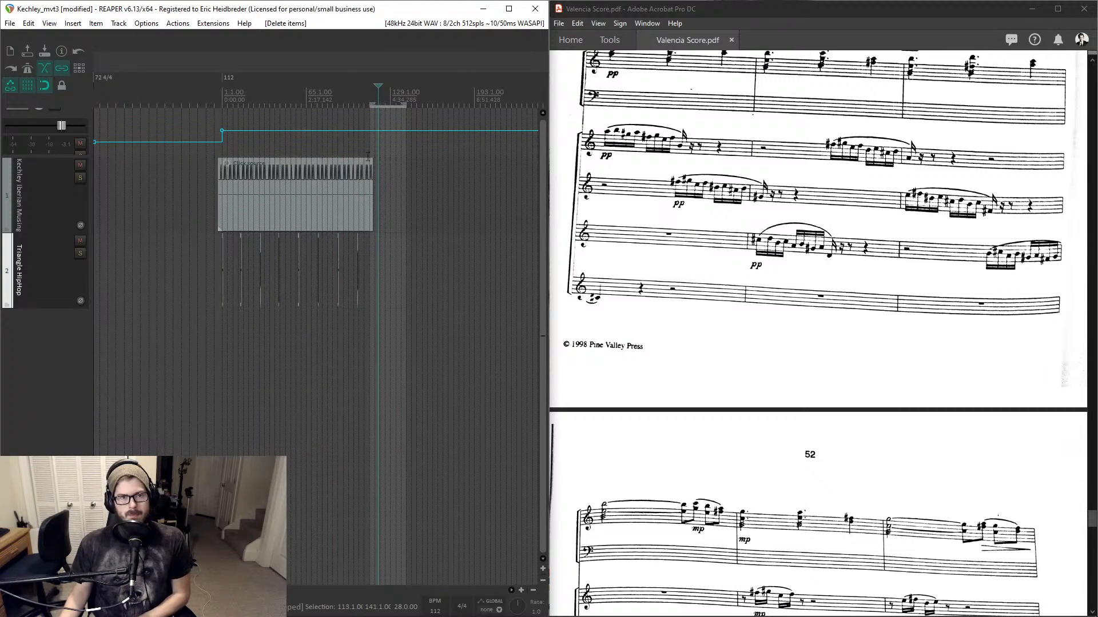
# - Zoom and scroll along the timeline to review where the triangle hits sit against the click track
pyautogui.scroll(12, 372, 131)
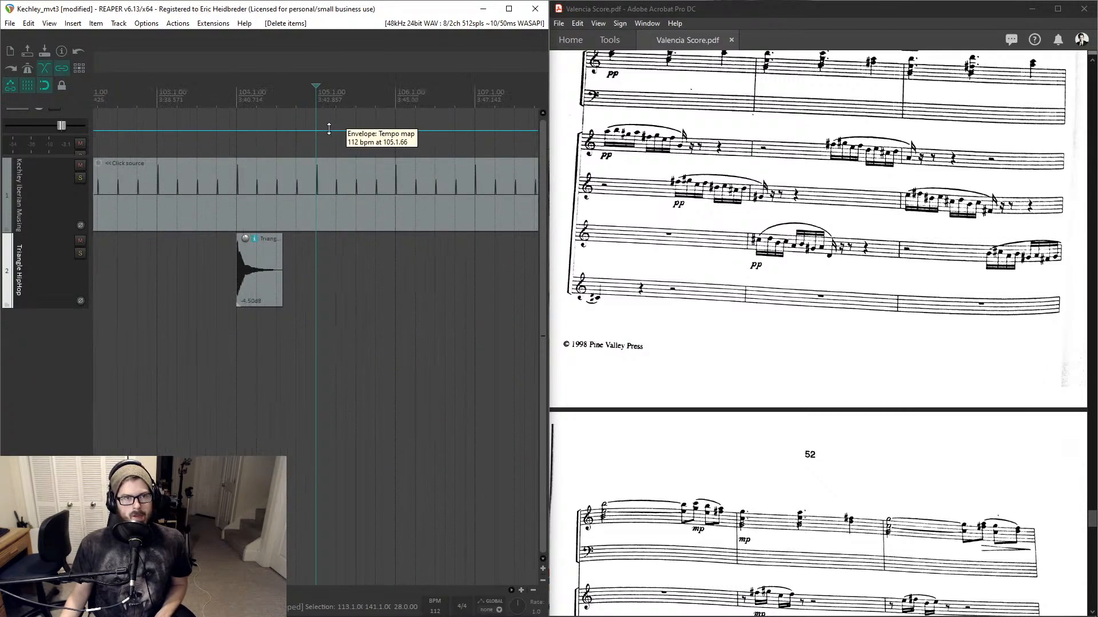
pyautogui.scroll(-12, 311, 130)
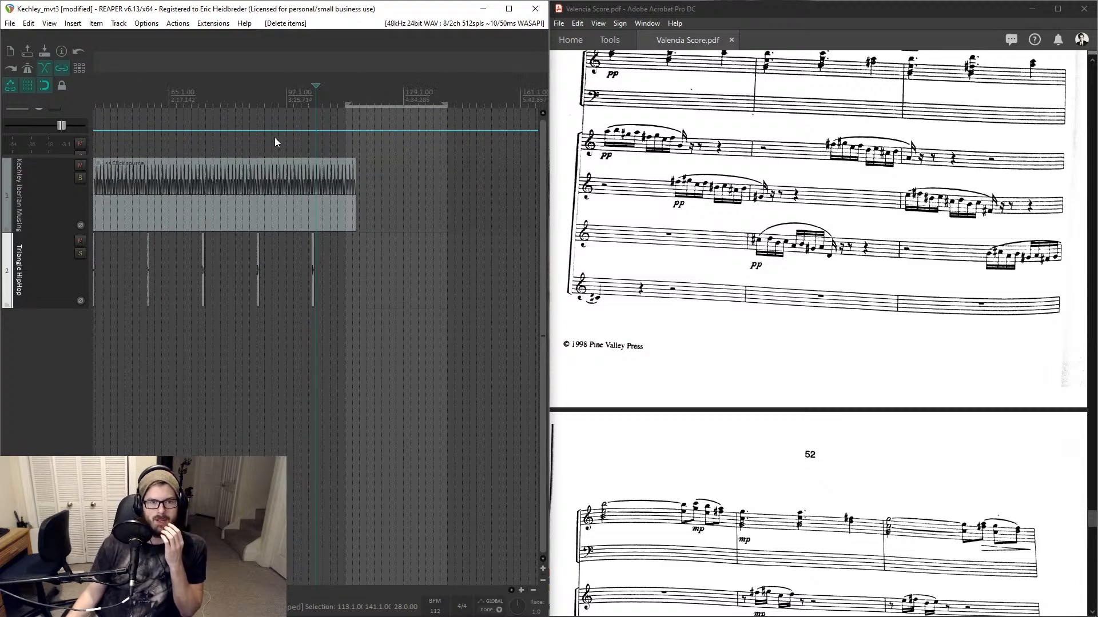
pyautogui.click(200, 98)
pyautogui.scroll(8, 201, 99)
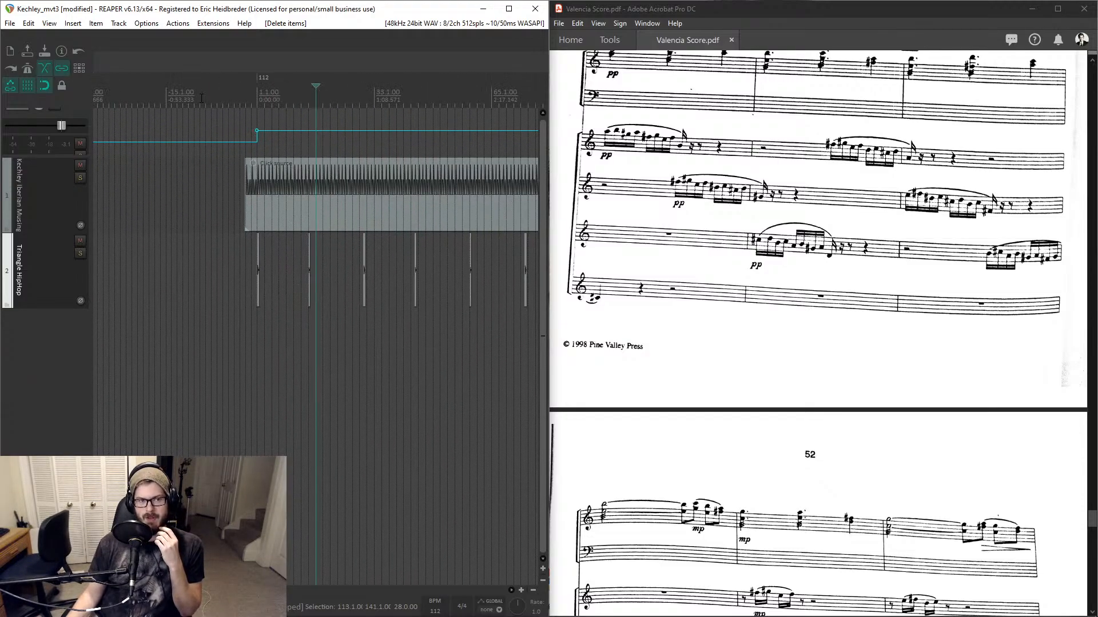
pyautogui.scroll(5, 254, 96)
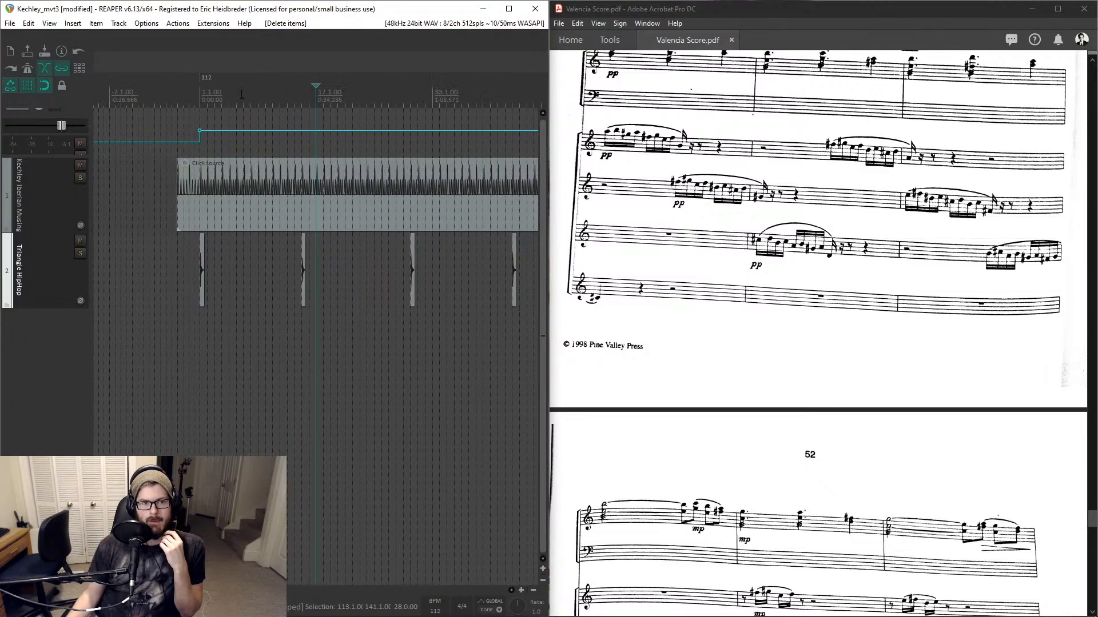
pyautogui.scroll(-3, 253, 96)
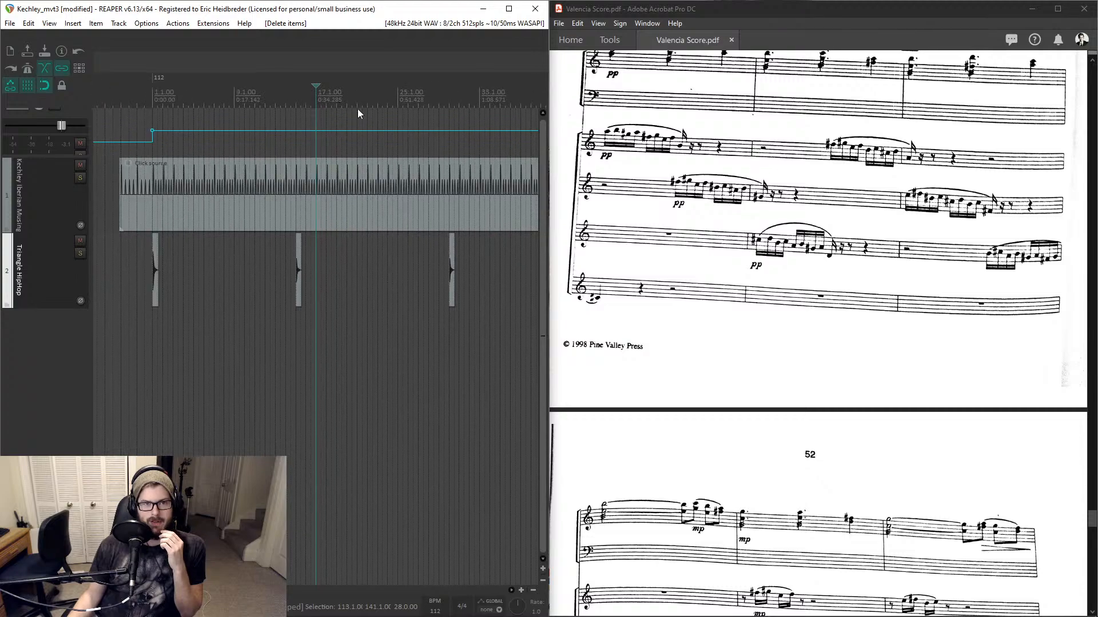
pyautogui.click(452, 101)
pyautogui.scroll(3, 452, 101)
pyautogui.scroll(-5, 401, 120)
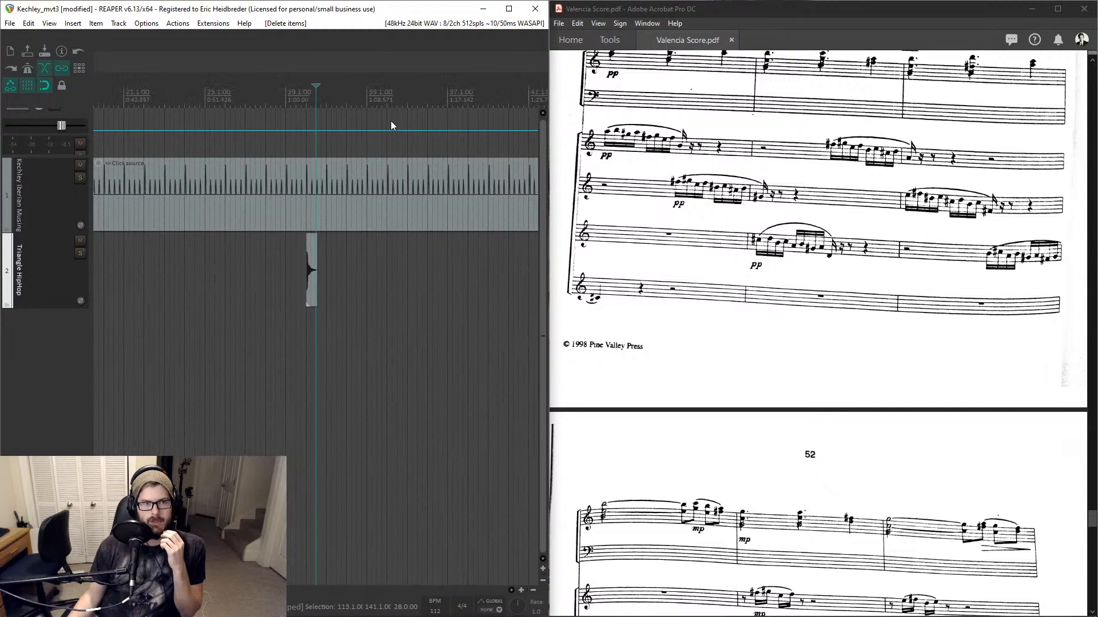
pyautogui.scroll(8, 508, 99)
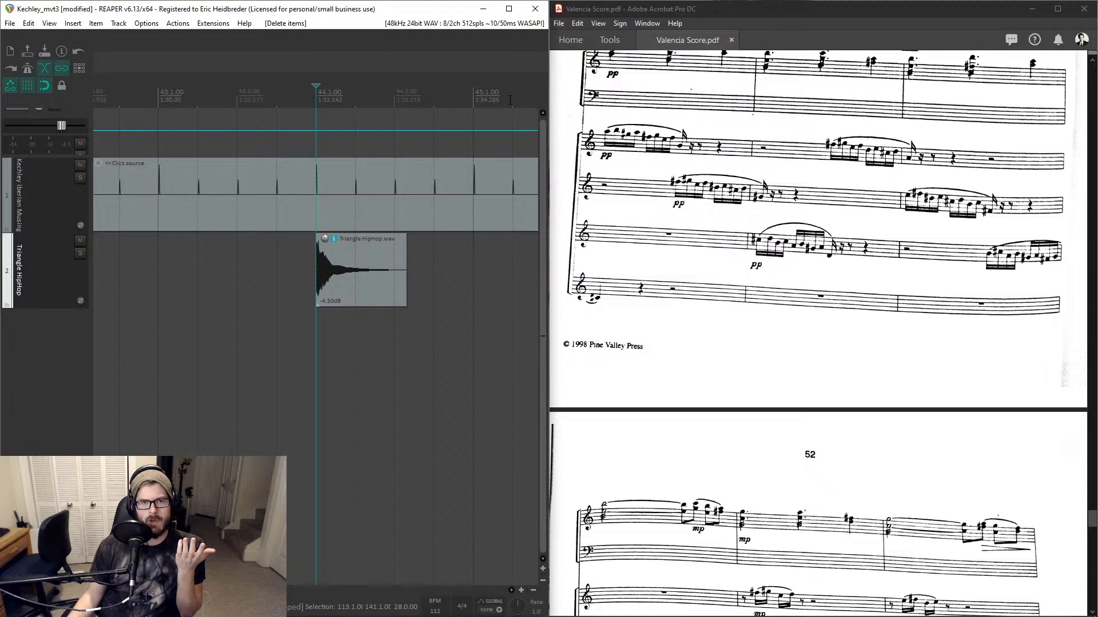
pyautogui.scroll(-10, 510, 100)
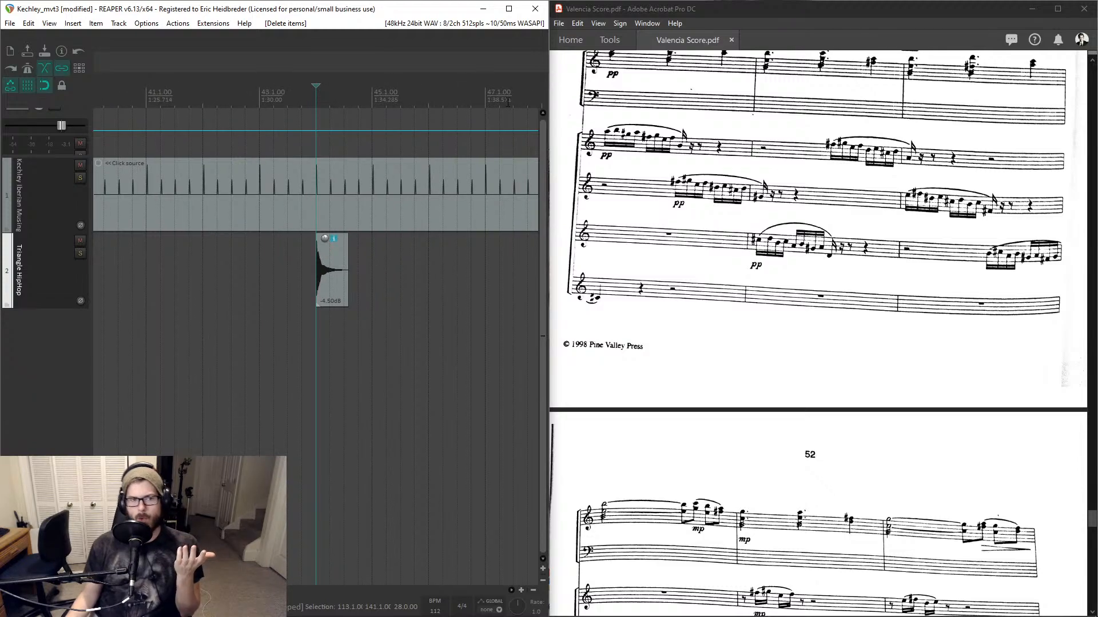
# - Select the triangle hits from around measure 41 onward with a selection box and delete them
pyautogui.click(318, 266)
pyautogui.scroll(-3, 320, 260)
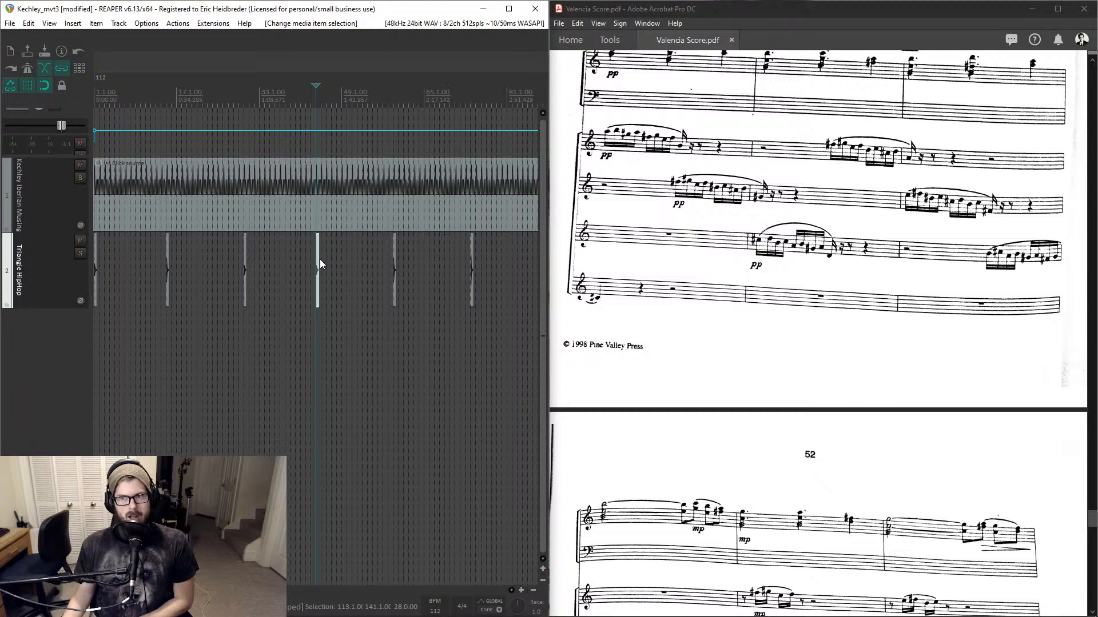
pyautogui.scroll(-3, 320, 259)
pyautogui.moveTo(494, 247); pyautogui.dragTo(296, 279)
pyautogui.press('Delete')
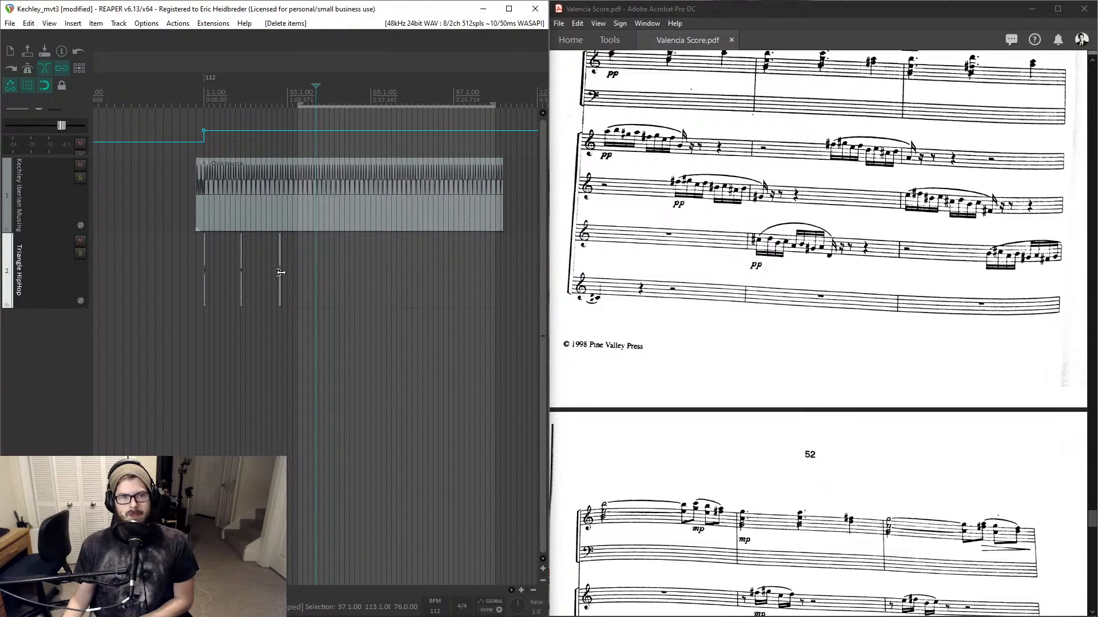
# - Delete the triangle hit near measure 30
pyautogui.scroll(8, 280, 273)
pyautogui.click(299, 273)
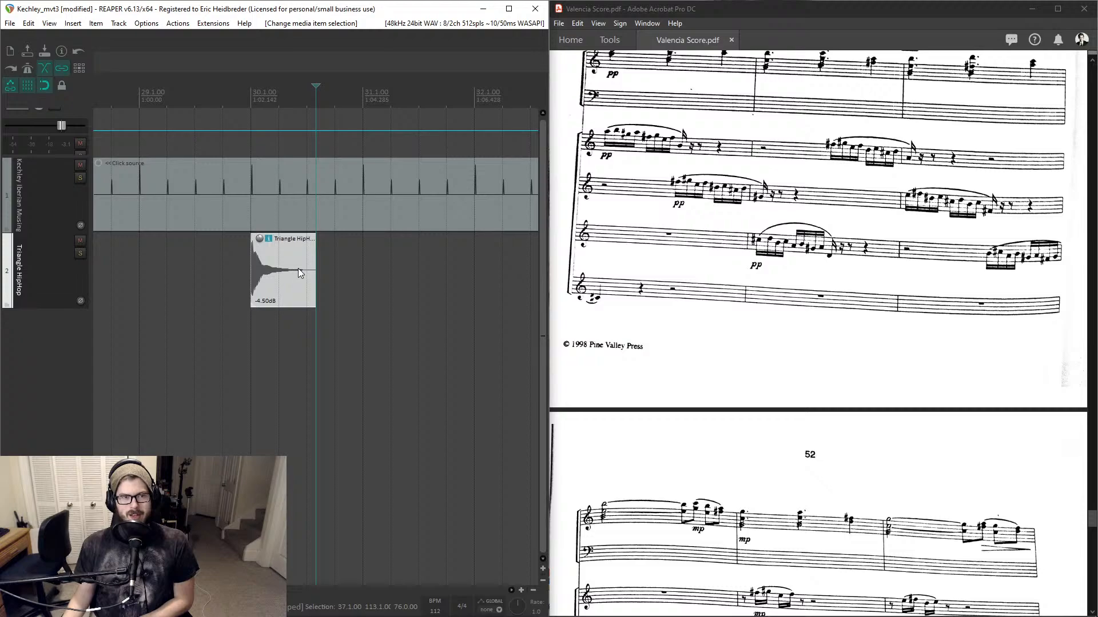
pyautogui.scroll(-6, 298, 273)
pyautogui.press('Delete')
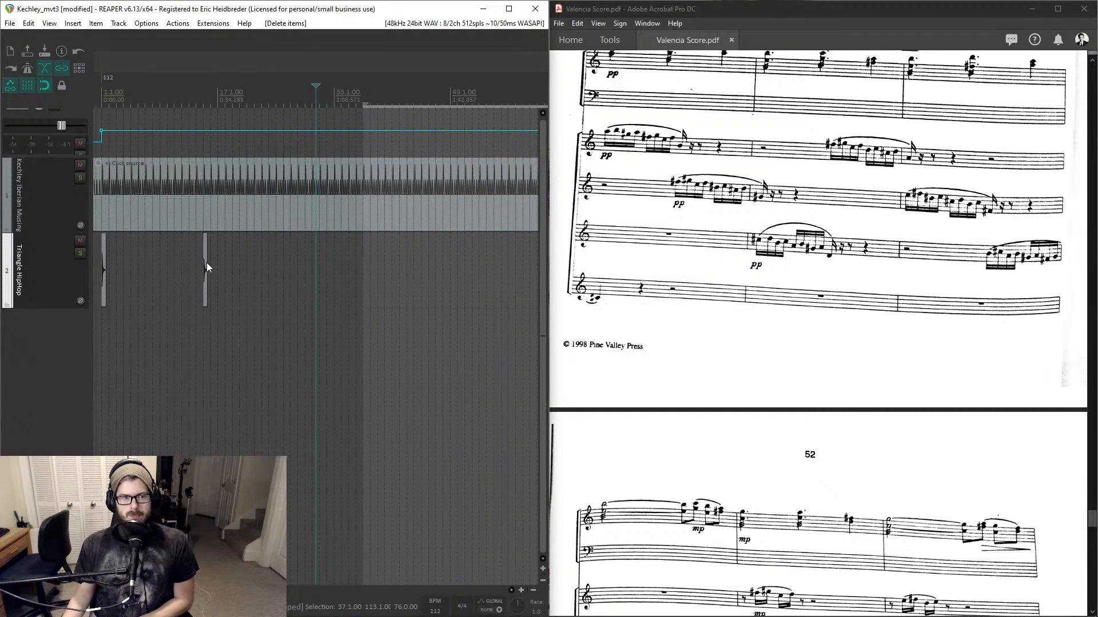
# - Delete the triangle hit near measure 15
pyautogui.click(206, 263)
pyautogui.scroll(5, 206, 263)
pyautogui.click(345, 266)
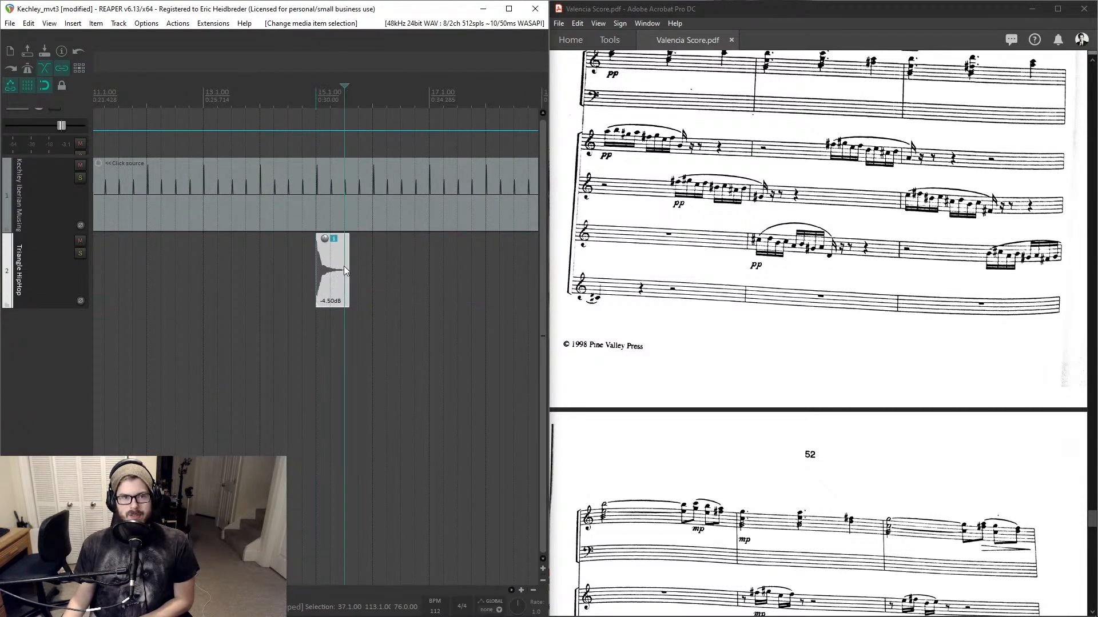
pyautogui.click(335, 269)
pyautogui.press('Delete')
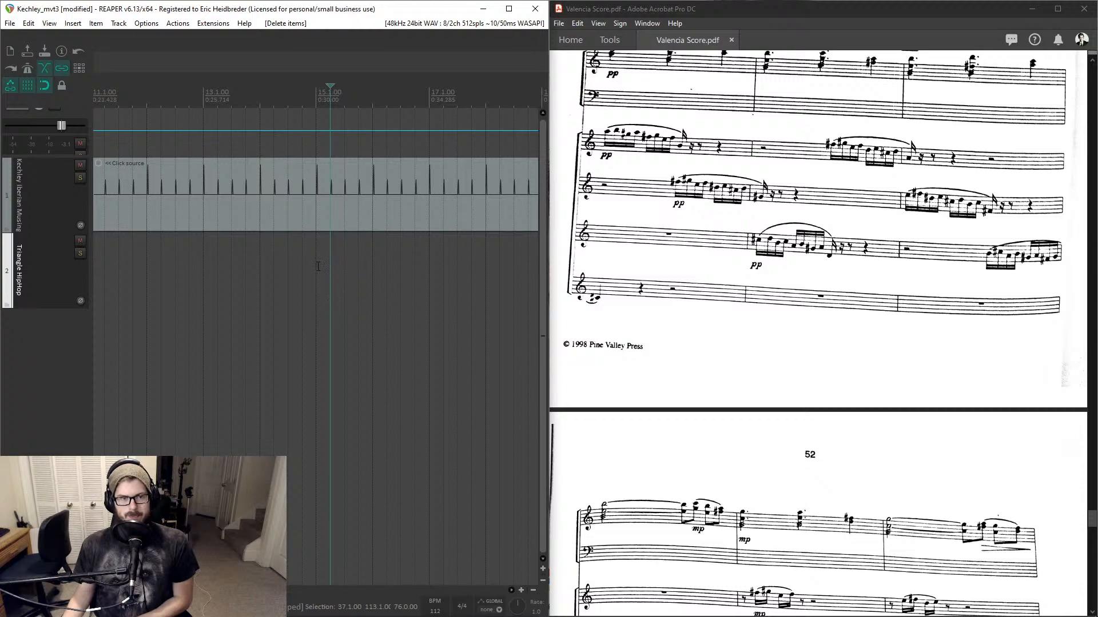
# - Paste a triangle hit at measure 15 on the triangle track
pyautogui.click(318, 265)
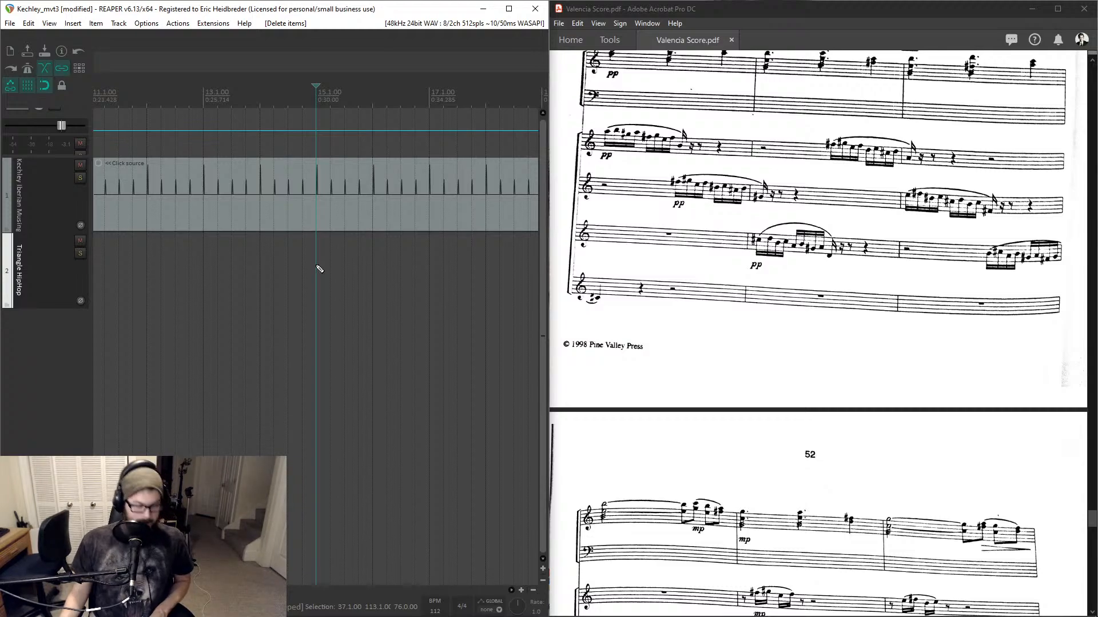
pyautogui.hotkey('ctrl', 'v')
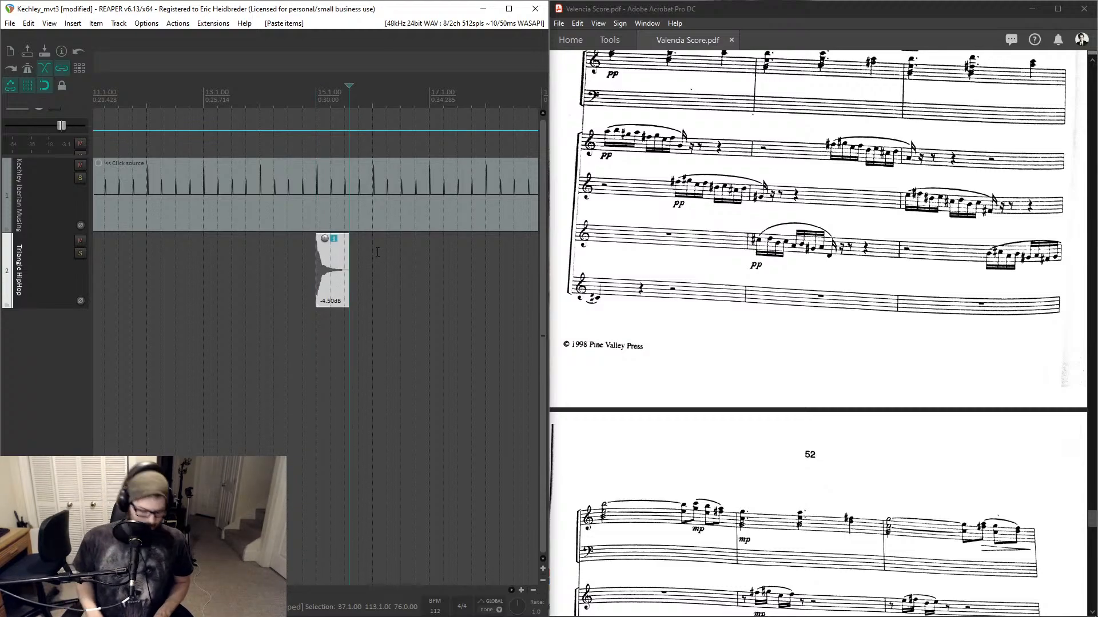
pyautogui.press('pagedown')
pyautogui.press('pagedown')
pyautogui.press('pagedown')
pyautogui.press('pagedown')
pyautogui.press('pagedown')
pyautogui.press('pagedown')
pyautogui.press('pagedown')
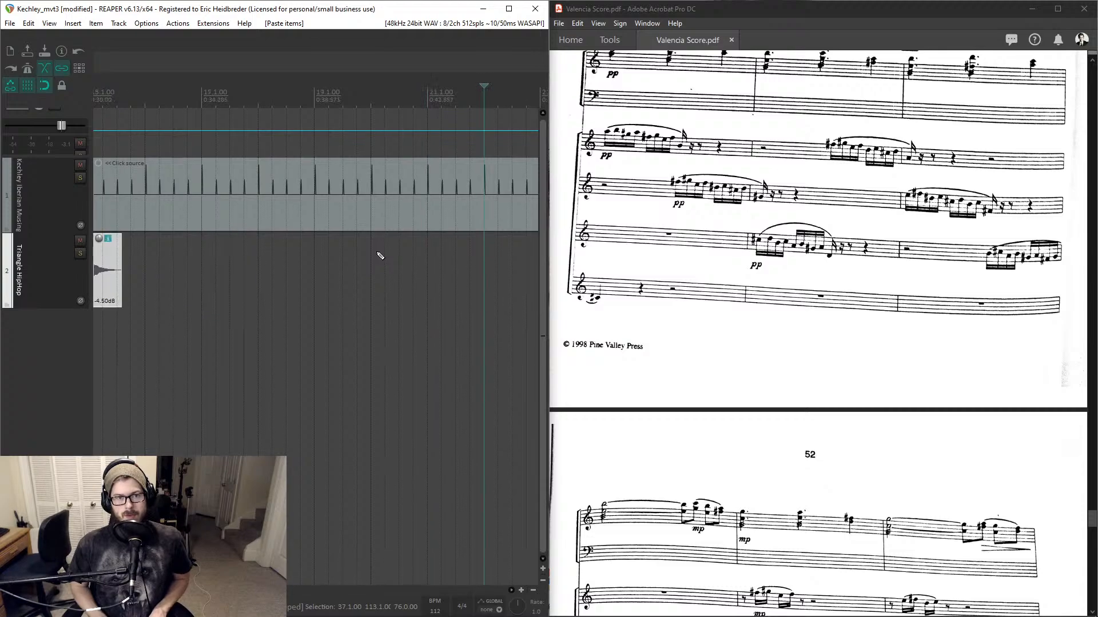
pyautogui.press('pagedown')
pyautogui.press('pagedown')
pyautogui.press('pagedown')
pyautogui.press('pagedown')
pyautogui.press('pagedown')
pyautogui.press('pagedown')
pyautogui.press('pagedown')
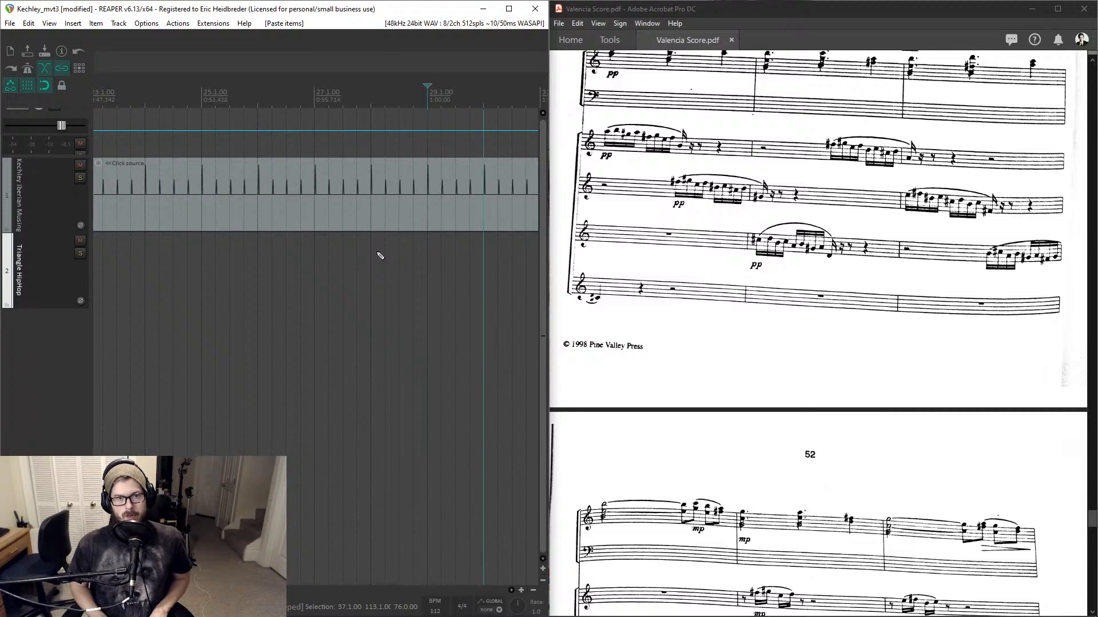
pyautogui.press('pagedown')
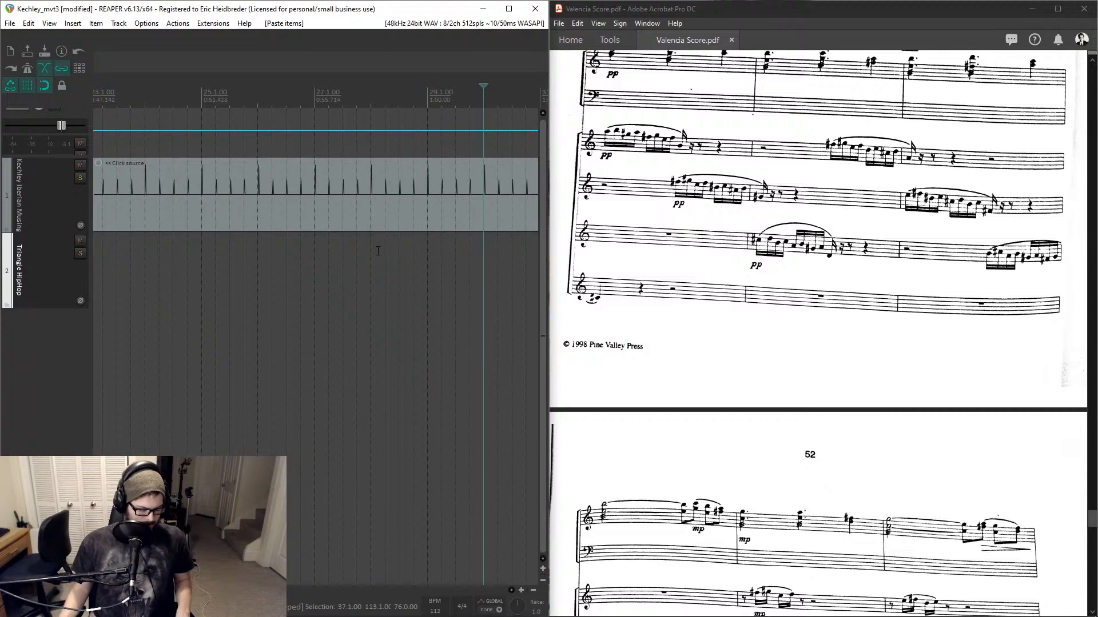
# - Add a marker named END at the end of the click track near measure 116
pyautogui.scroll(-10, 379, 250)
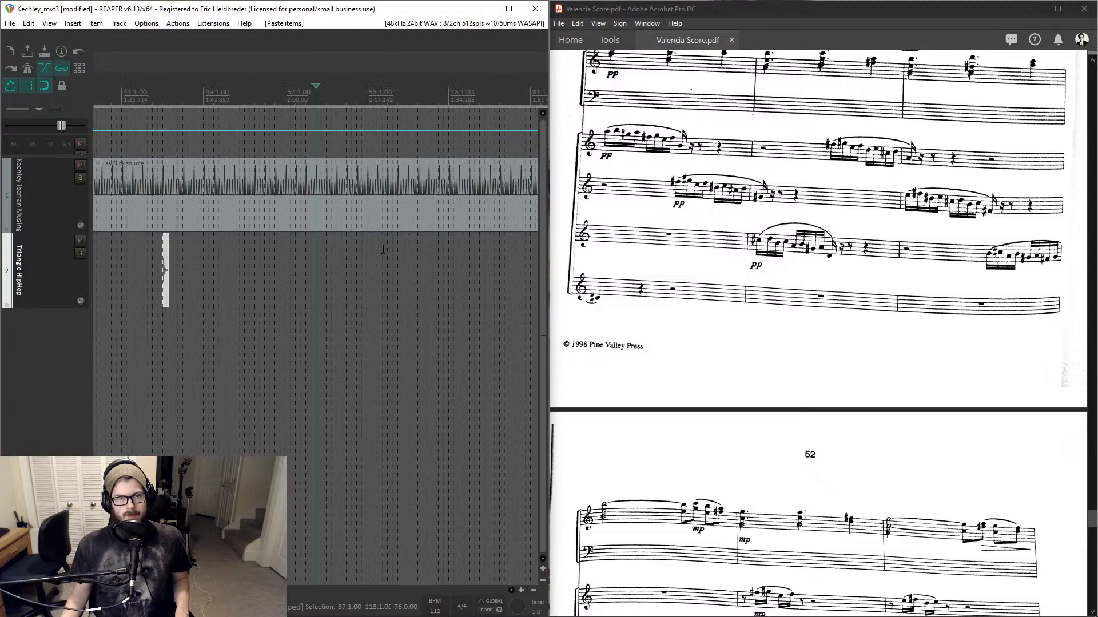
pyautogui.scroll(8, 384, 249)
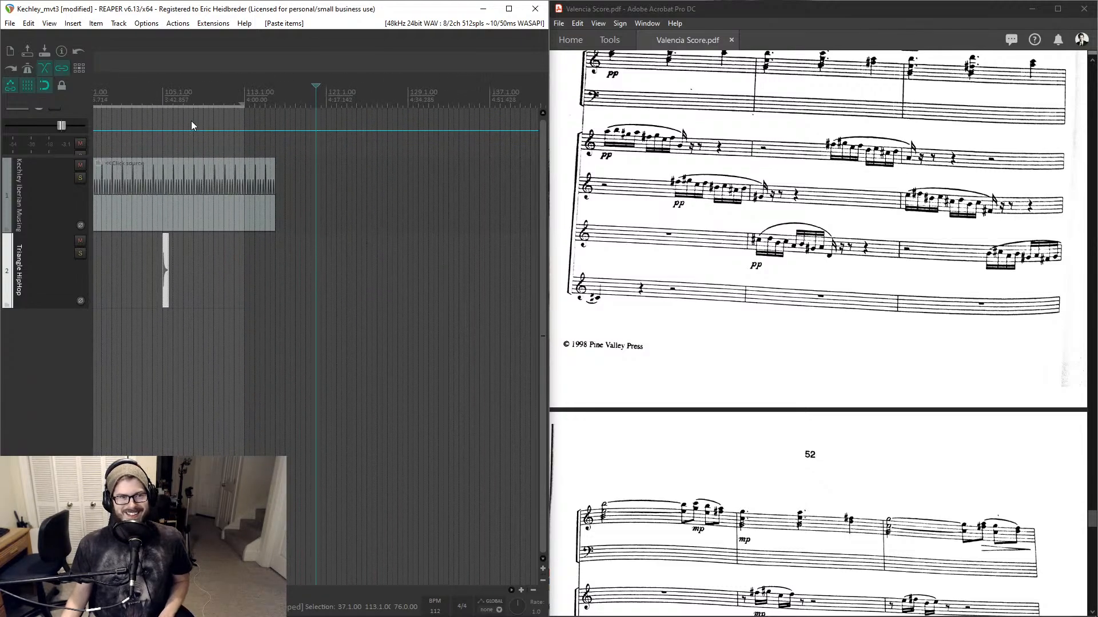
pyautogui.click(170, 94)
pyautogui.scroll(8, 263, 128)
pyautogui.scroll(-8, 383, 169)
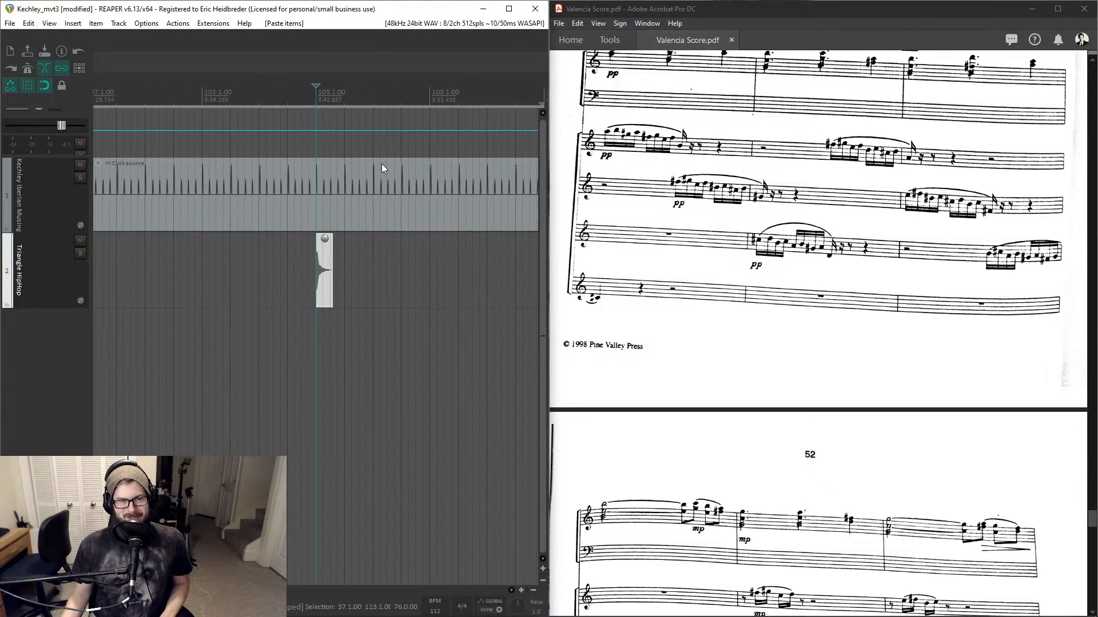
pyautogui.scroll(5, 383, 94)
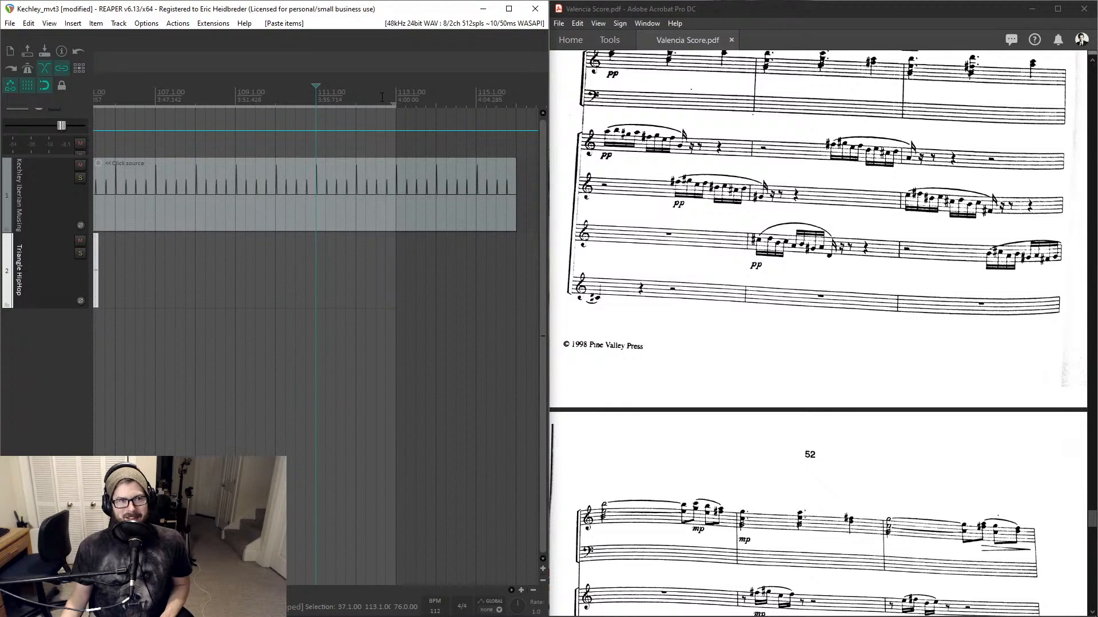
pyautogui.scroll(-2, 463, 131)
pyautogui.click(459, 183)
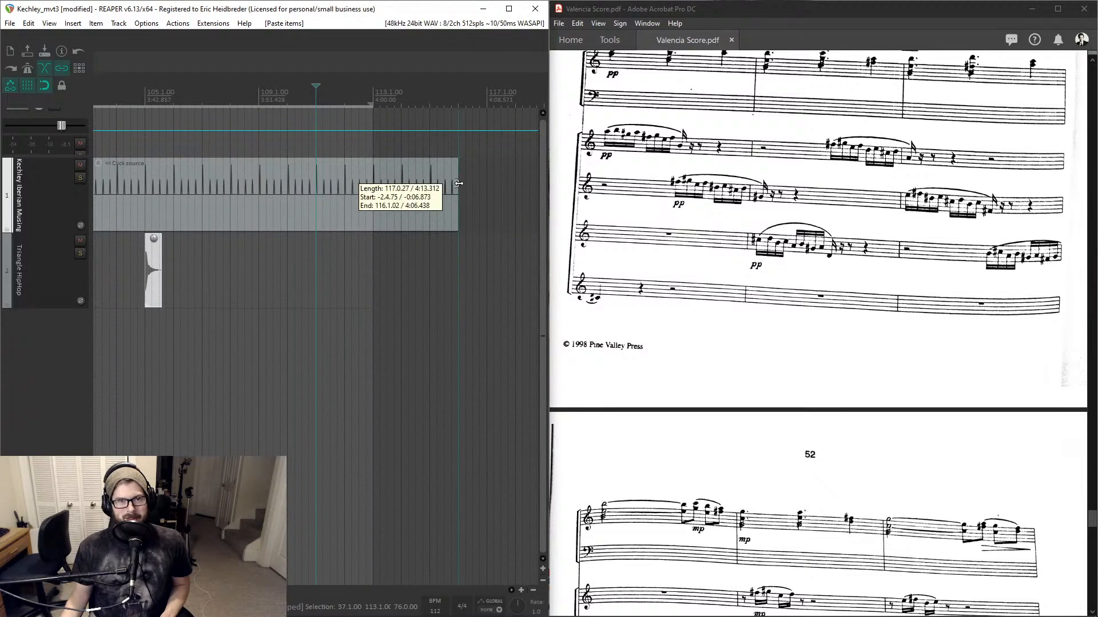
pyautogui.scroll(2, 458, 183)
pyautogui.hotkey('shift', 'm')
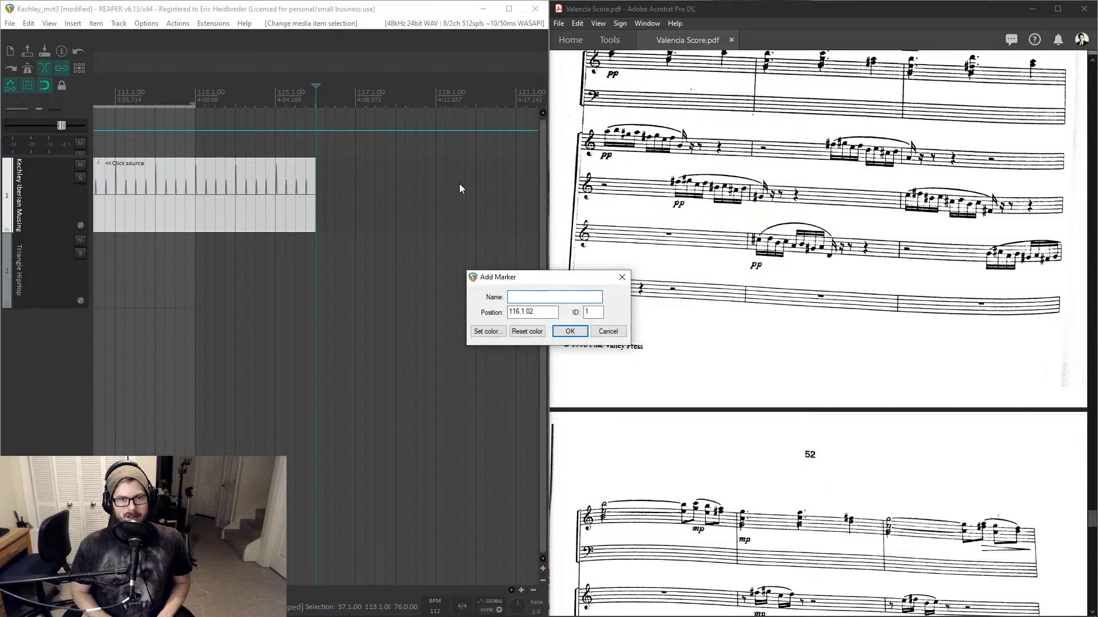
pyautogui.write('END')
pyautogui.press('Return')
# - Add a marker named START at measure 1 where the 112 BPM tempo begins
pyautogui.scroll(-8, 216, 190)
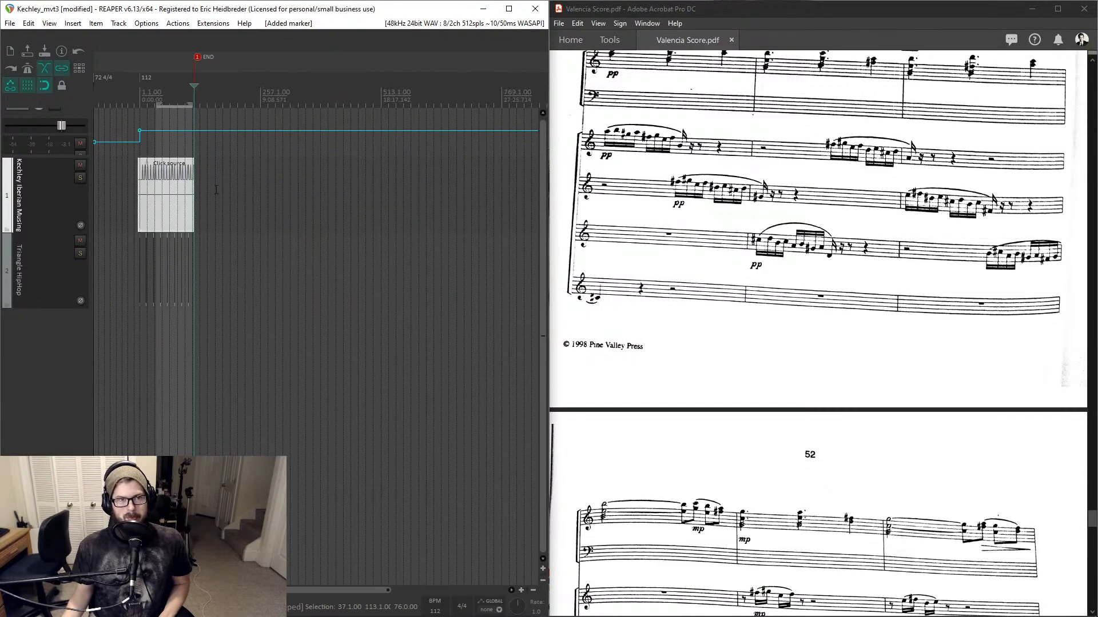
pyautogui.click(147, 96)
pyautogui.scroll(9, 147, 96)
pyautogui.scroll(-3, 238, 93)
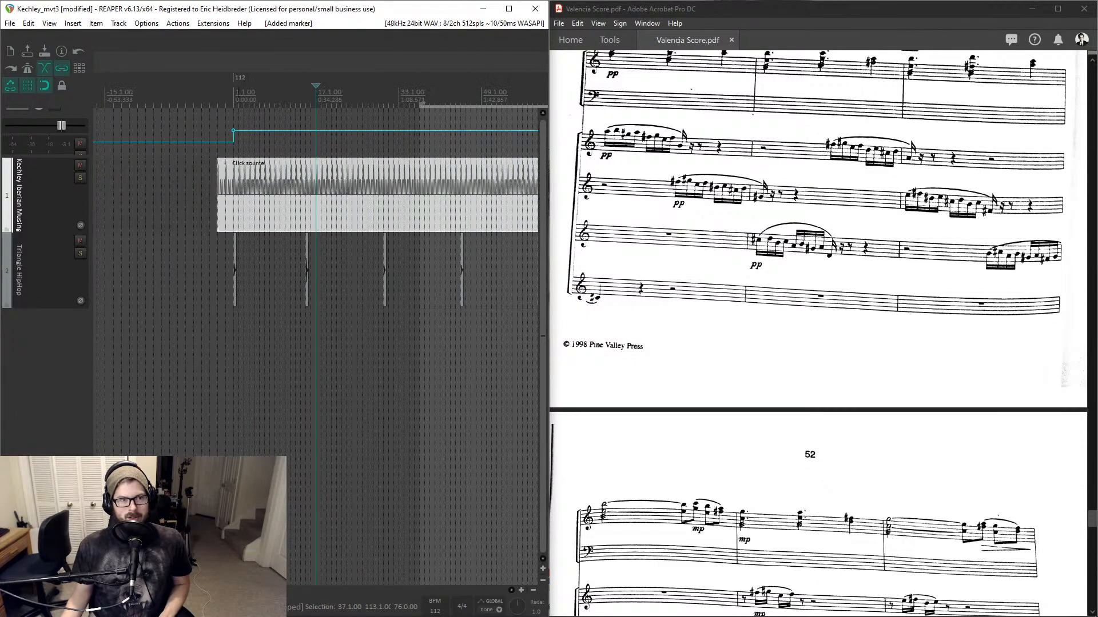
pyautogui.click(233, 98)
pyautogui.scroll(6, 234, 99)
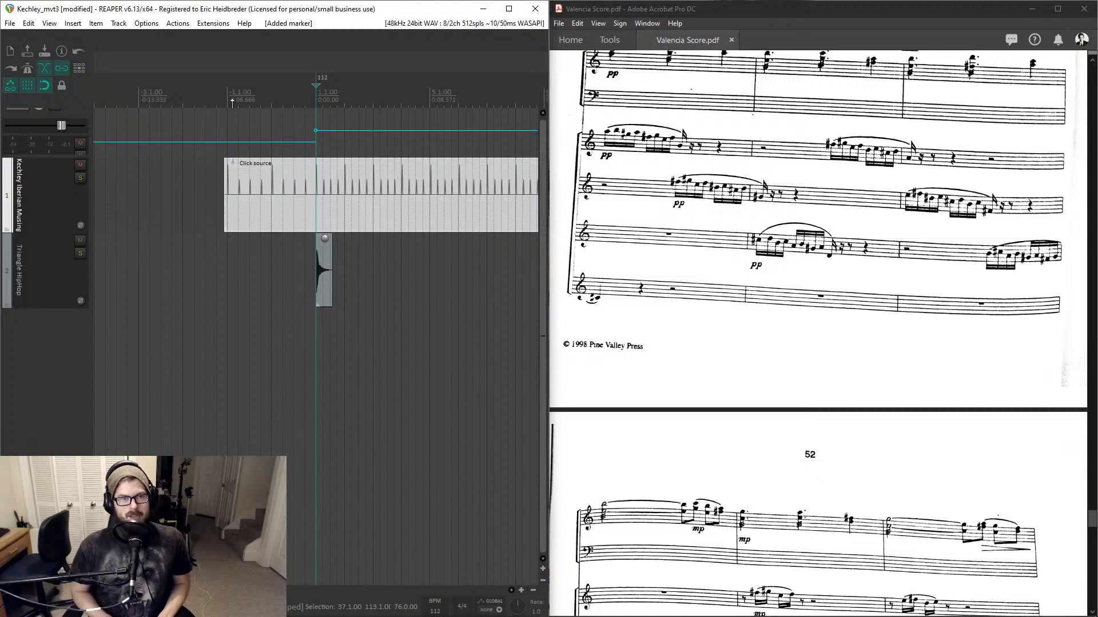
pyautogui.hotkey('shift', 'm')
pyautogui.write('START')
pyautogui.press('Return')
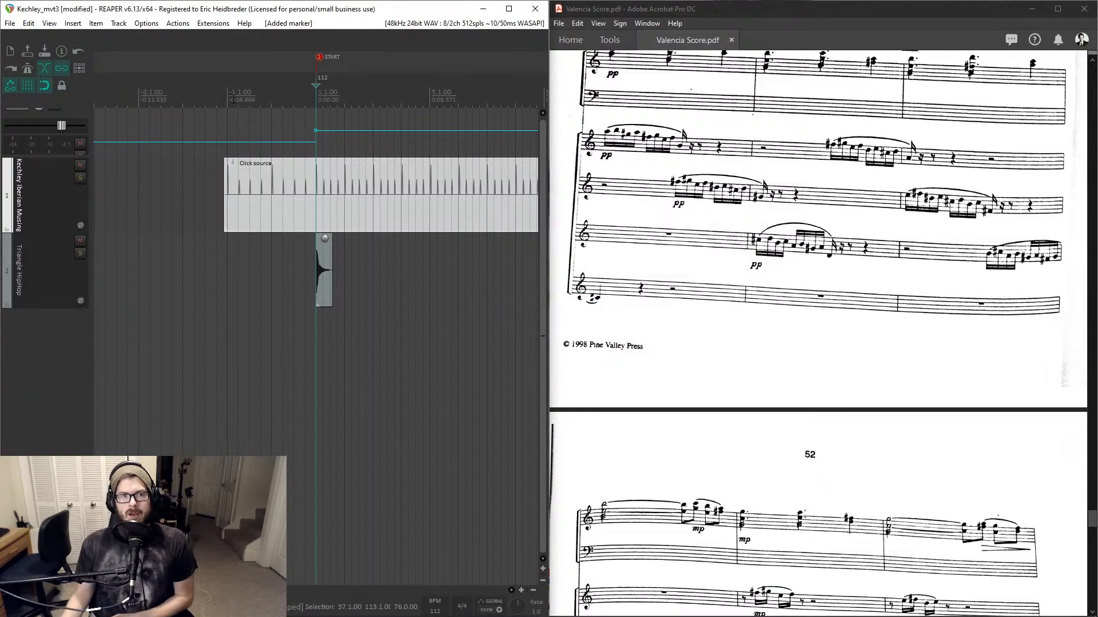
pyautogui.scroll(-5, 272, 206)
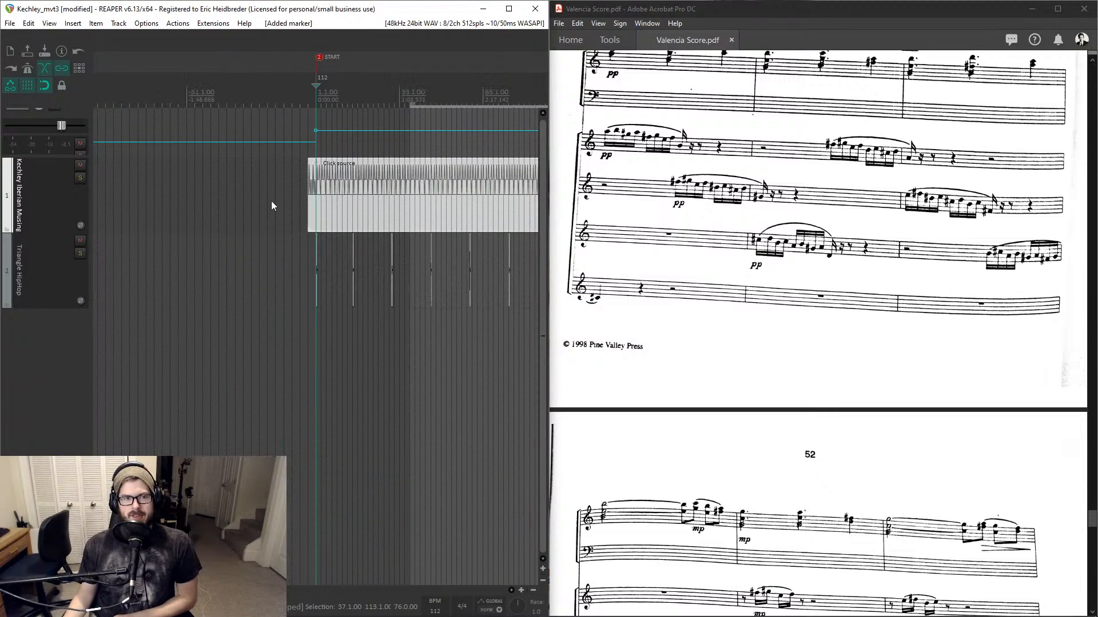
pyautogui.scroll(5, 269, 202)
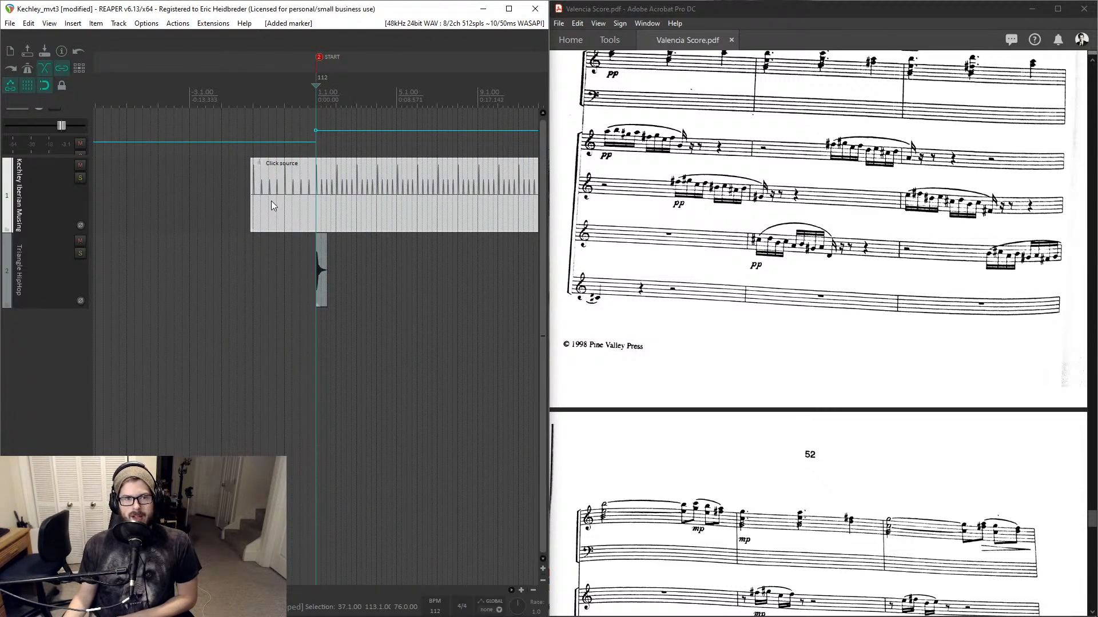
pyautogui.click(193, 150)
pyautogui.doubleClick(193, 96)
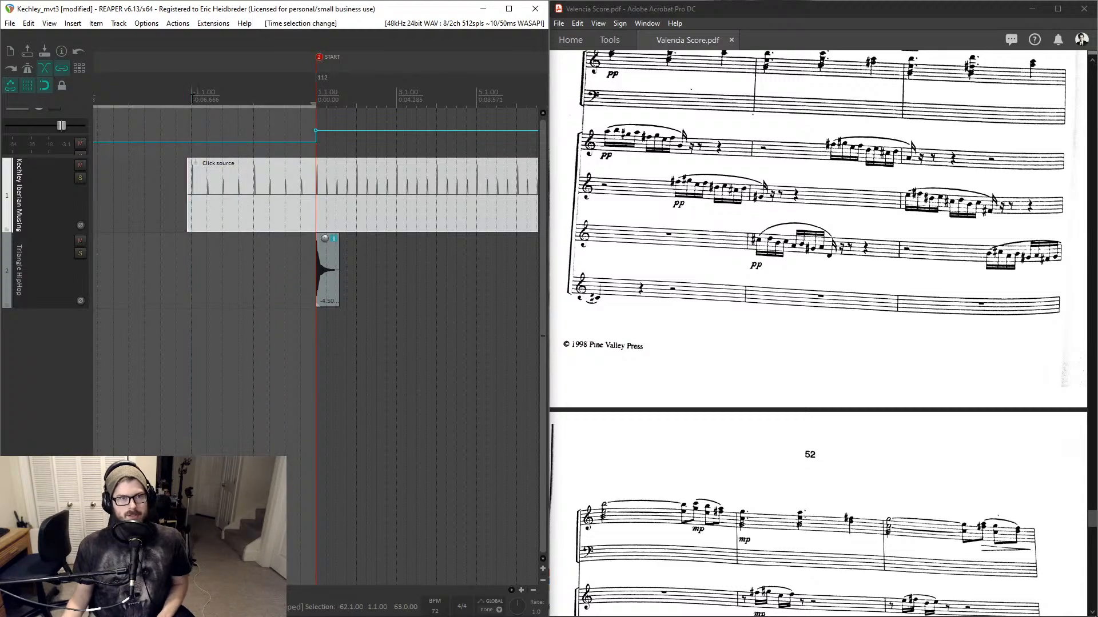
pyautogui.doubleClick(191, 99)
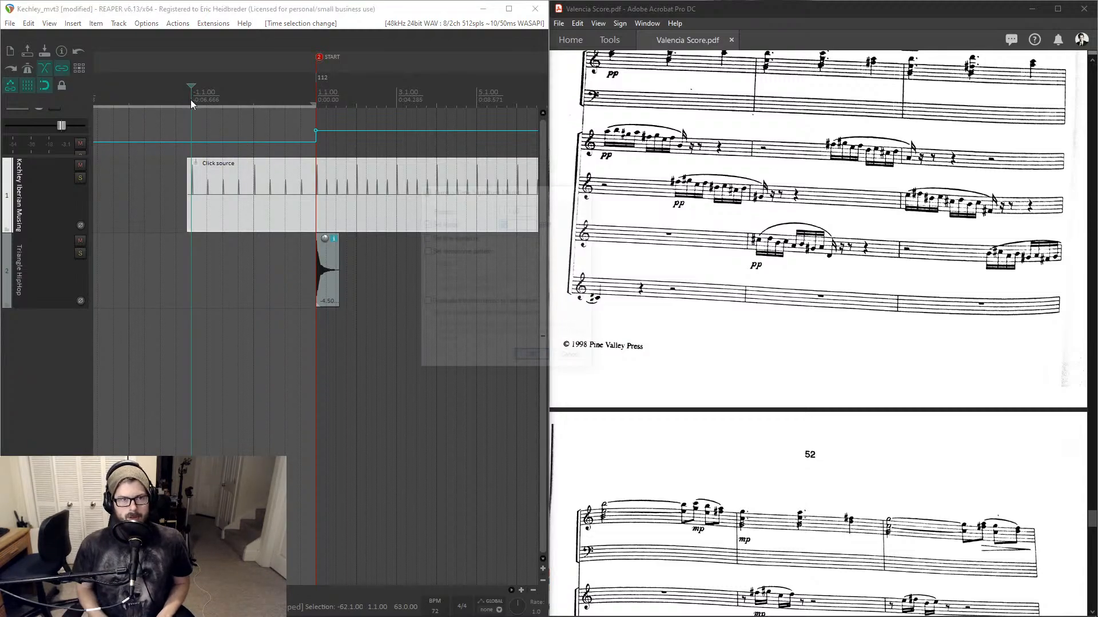
pyautogui.press('Return')
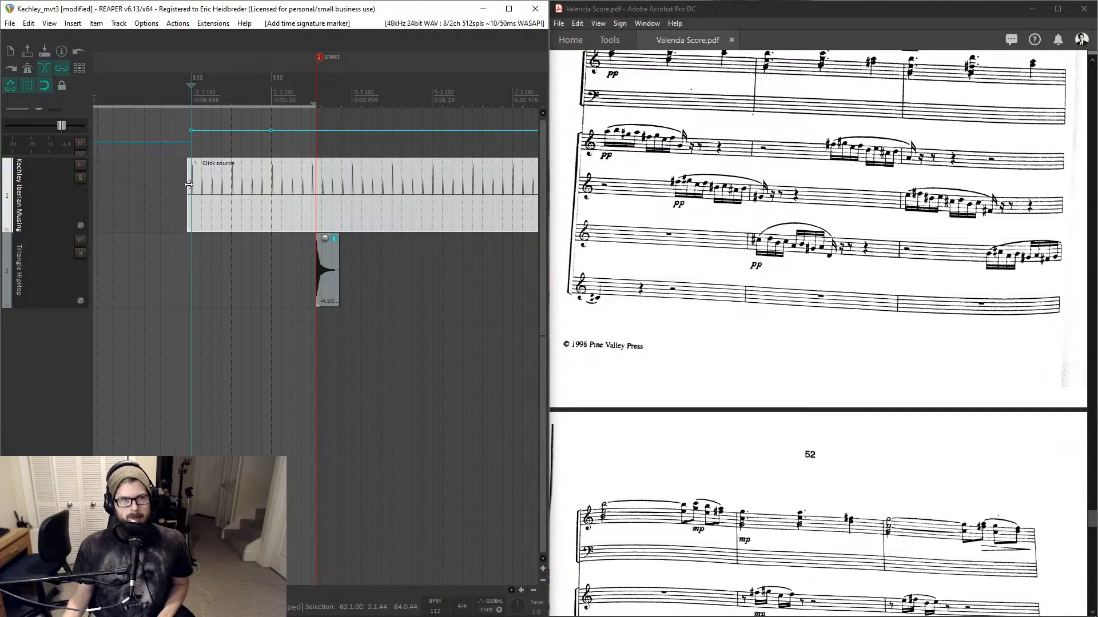
pyautogui.moveTo(189, 184); pyautogui.dragTo(233, 186)
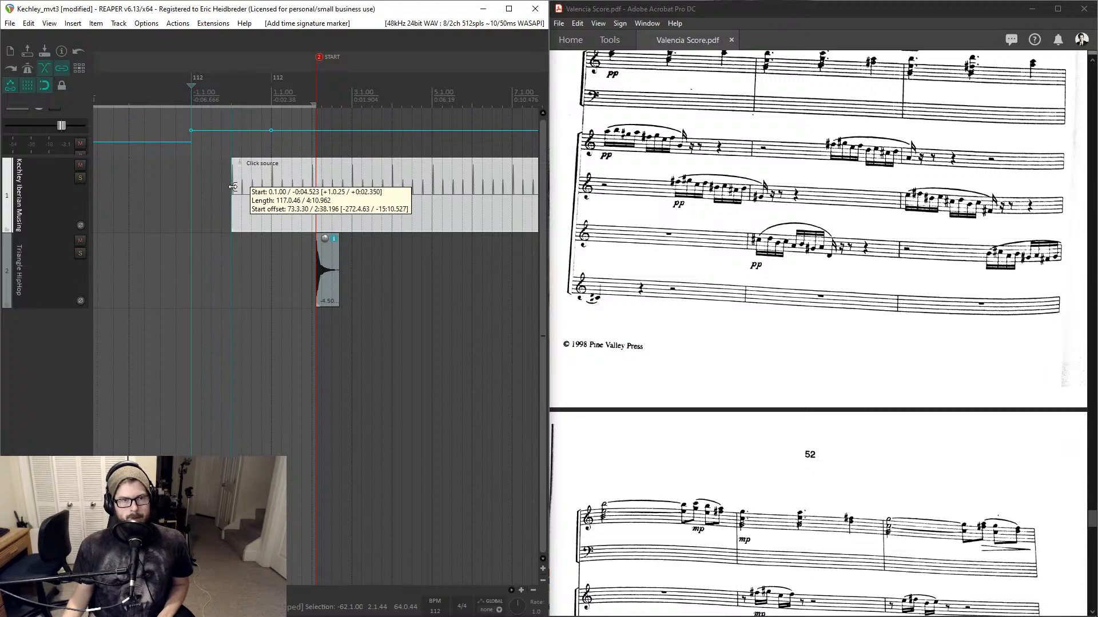
pyautogui.hotkey('ctrl', 'z')
pyautogui.hotkey('ctrl', 'z')
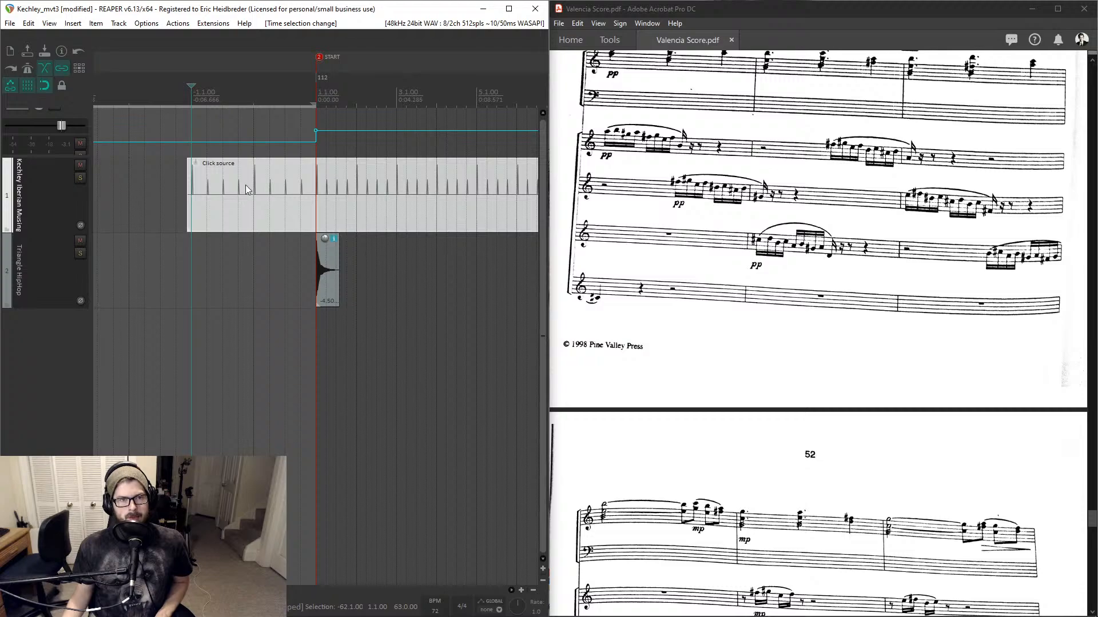
pyautogui.moveTo(287, 141); pyautogui.dragTo(293, 131)
pyautogui.hotkey('ctrl', 'z')
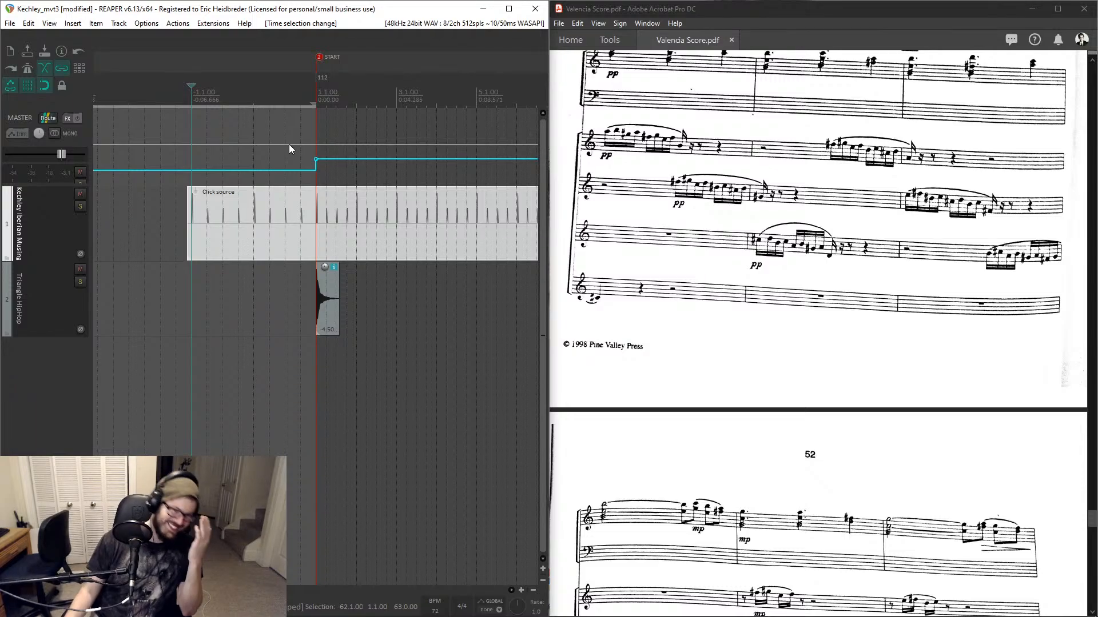
# - Set the project timebase for items, envelopes and markers to Beats (position, length, rate)
pyautogui.hotkey('ctrl', 'alt', 'r')
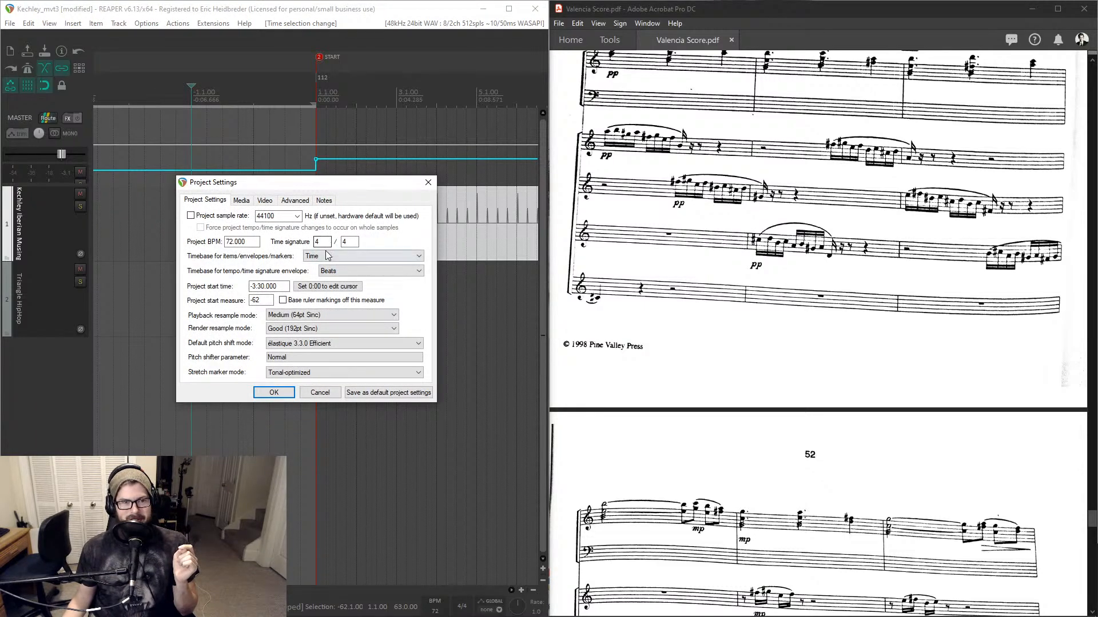
pyautogui.click(331, 256)
pyautogui.click(331, 273)
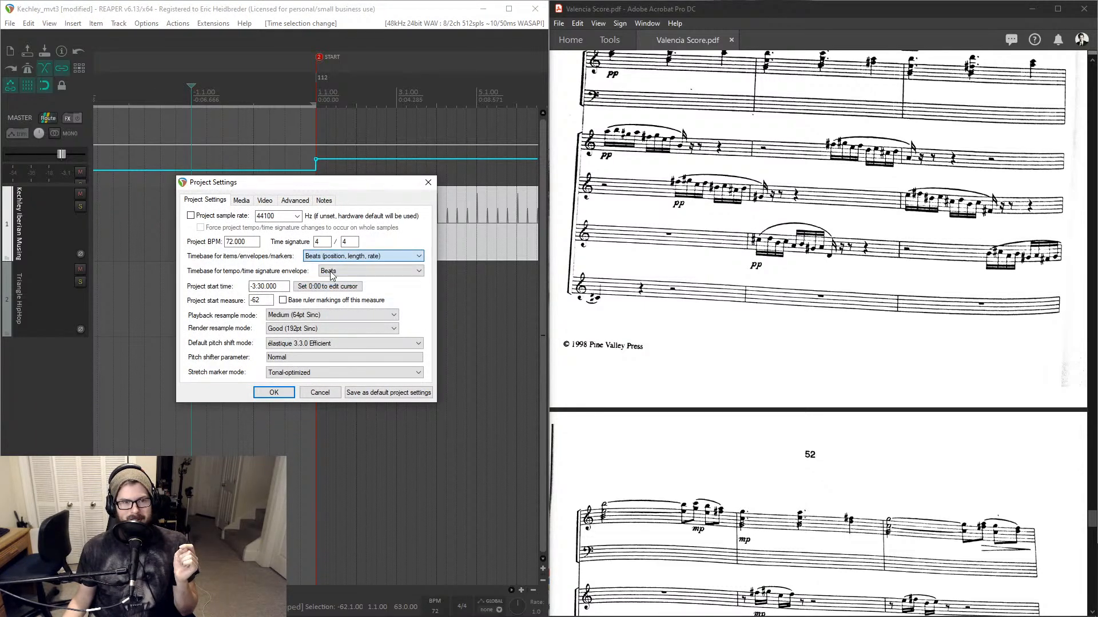
pyautogui.click(275, 392)
# - Lower the tempo envelope before the start and add a 112 BPM tempo marker at the edit cursor ahead of measure 1
pyautogui.moveTo(196, 170); pyautogui.dragTo(196, 164)
pyautogui.scroll(-5, 199, 170)
pyautogui.hotkey('ctrl', 'z')
pyautogui.hotkey('ctrl', 'shift', 'z')
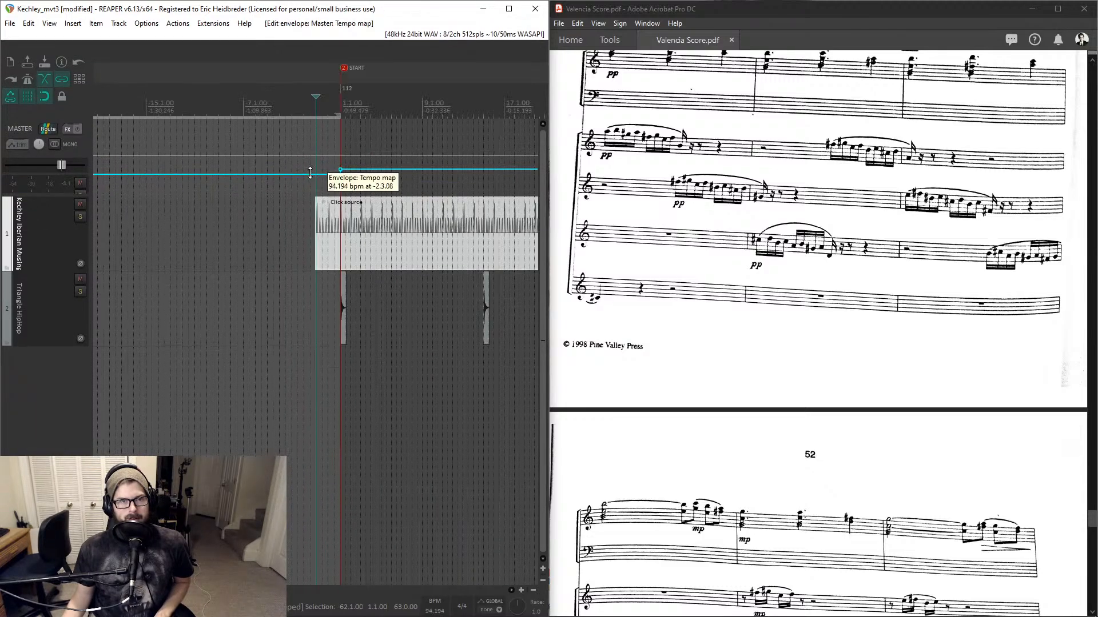
pyautogui.hotkey('shift', 'c')
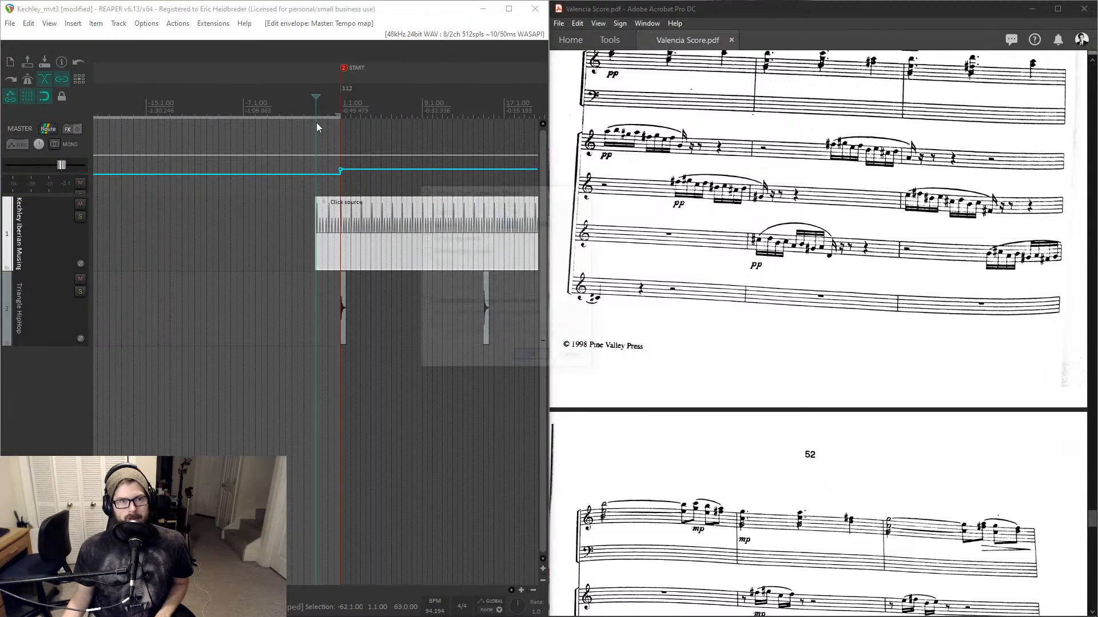
pyautogui.write('112')
pyautogui.press('Return')
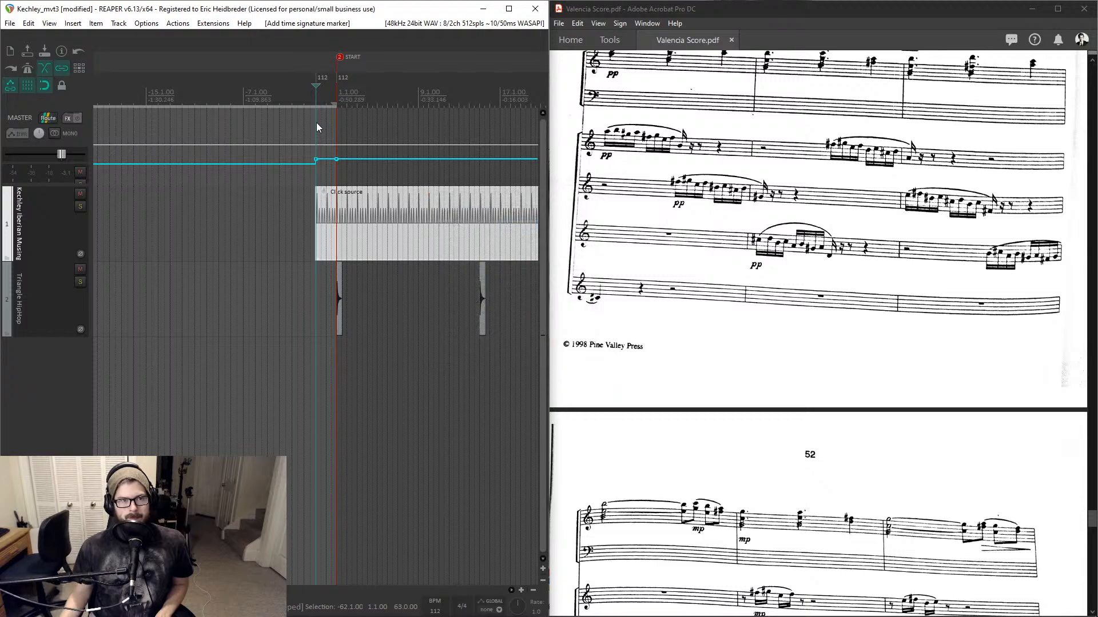
# - Play back the click track around measure 69 to check the triangle hits against the tempo
pyautogui.scroll(6, 317, 123)
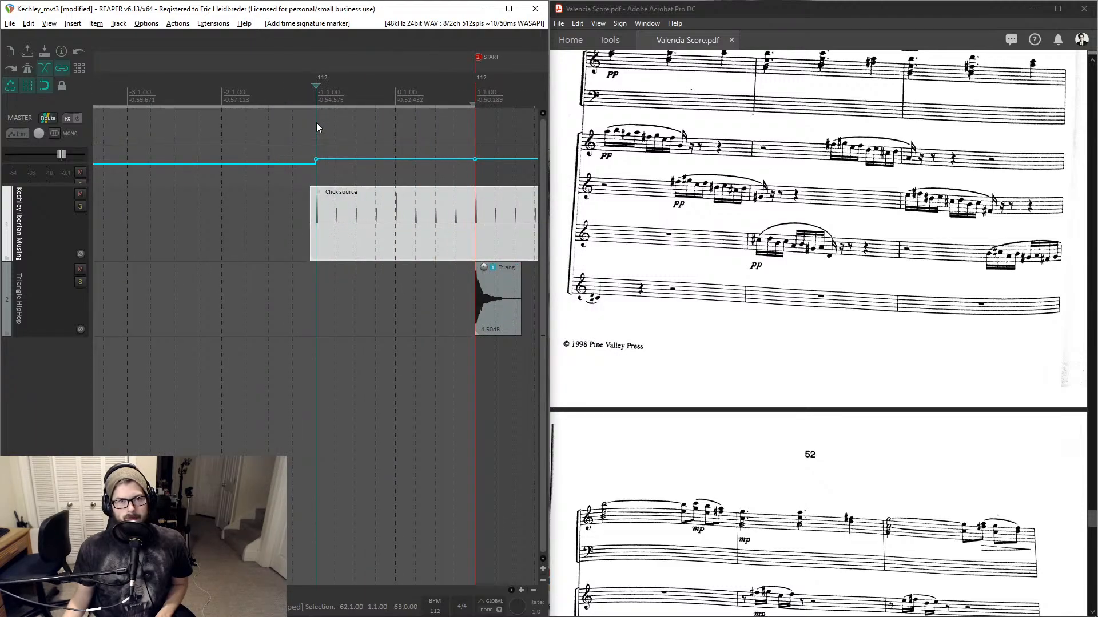
pyautogui.hscroll(2, 317, 122)
pyautogui.click(311, 99)
pyautogui.scroll(-4, 311, 99)
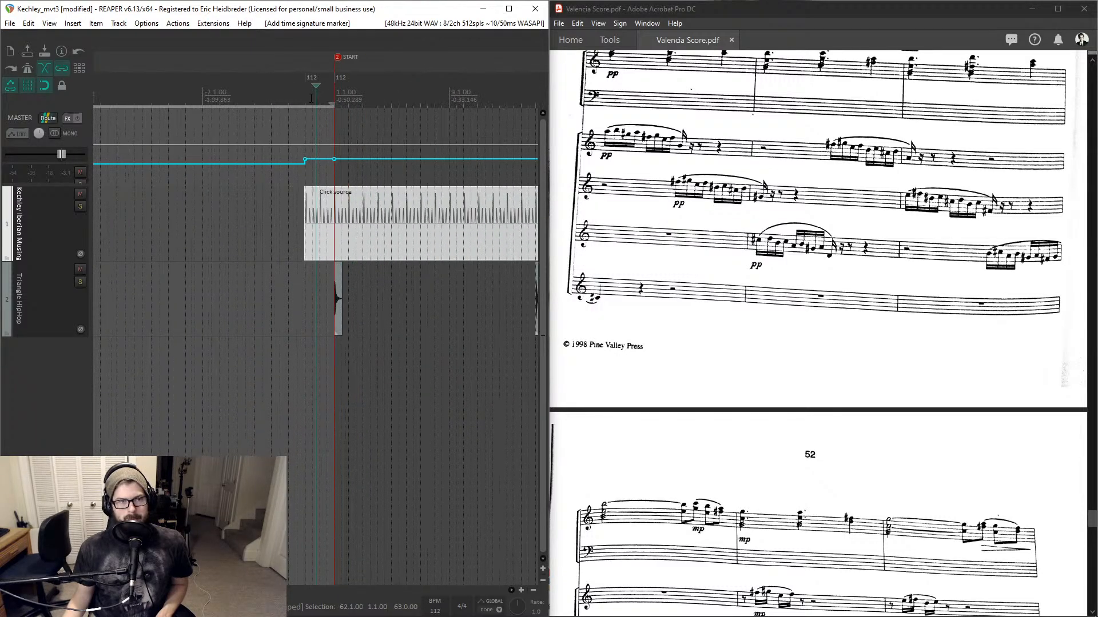
pyautogui.scroll(-4, 336, 96)
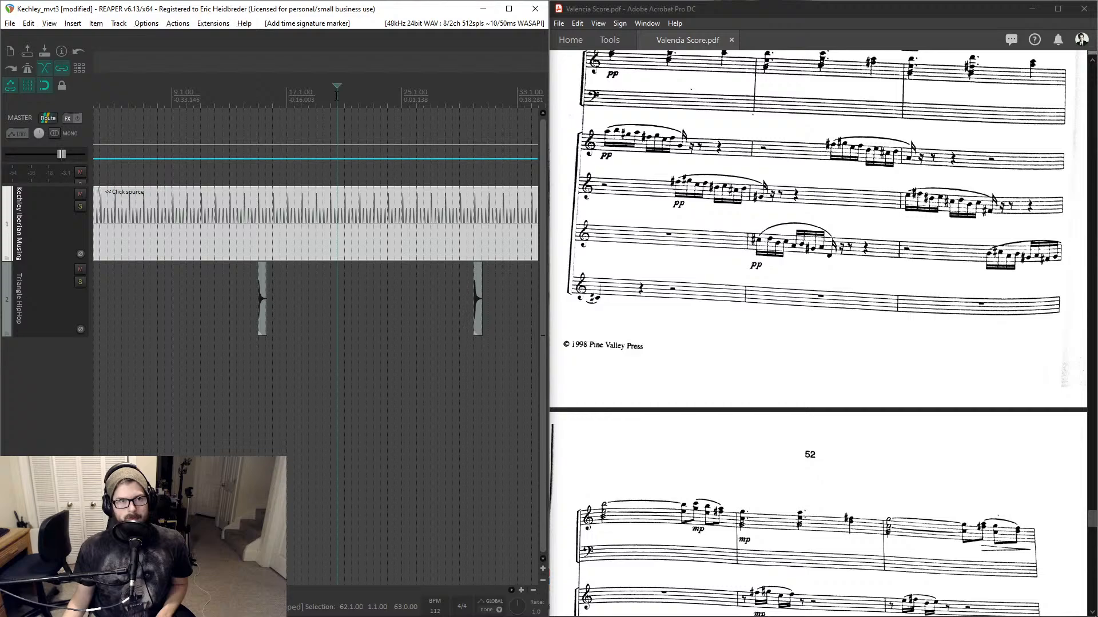
pyautogui.scroll(-3, 336, 96)
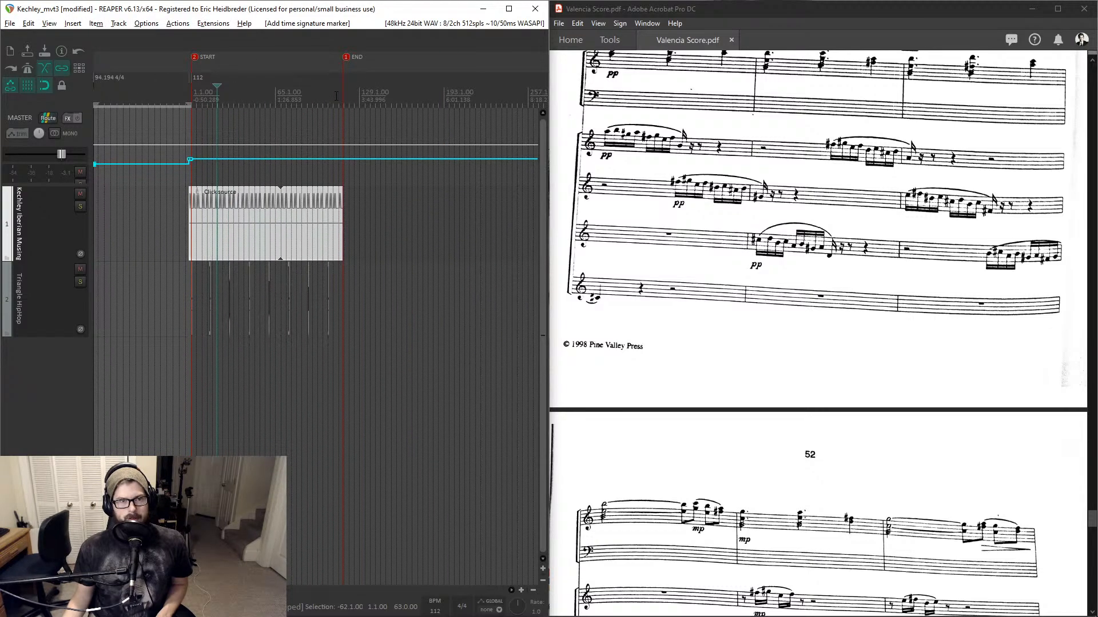
pyautogui.click(338, 97)
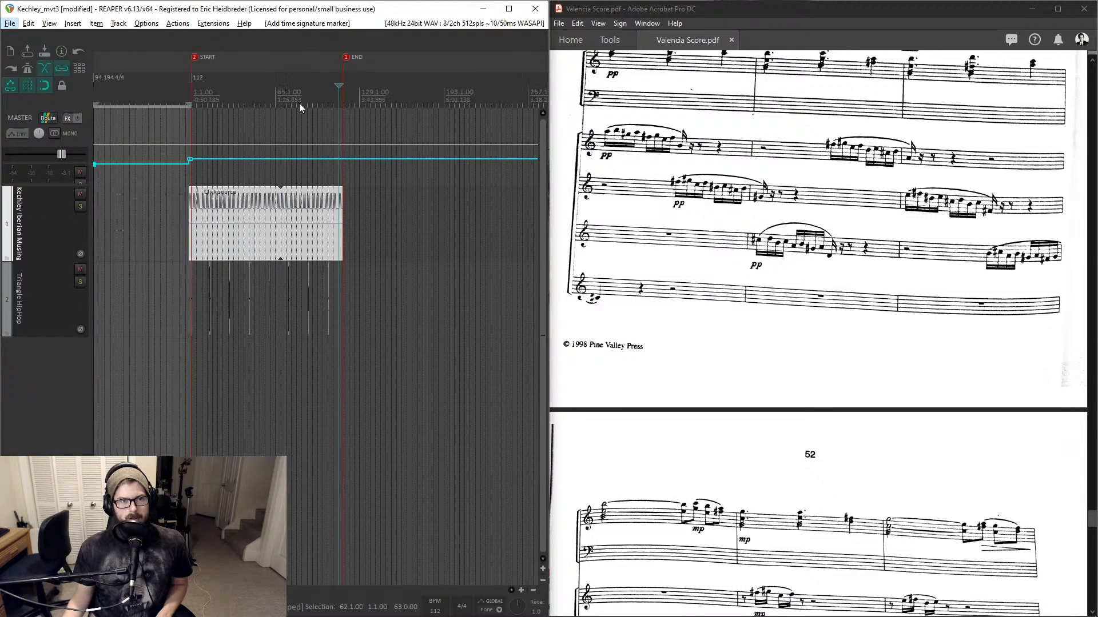
pyautogui.scroll(8, 300, 109)
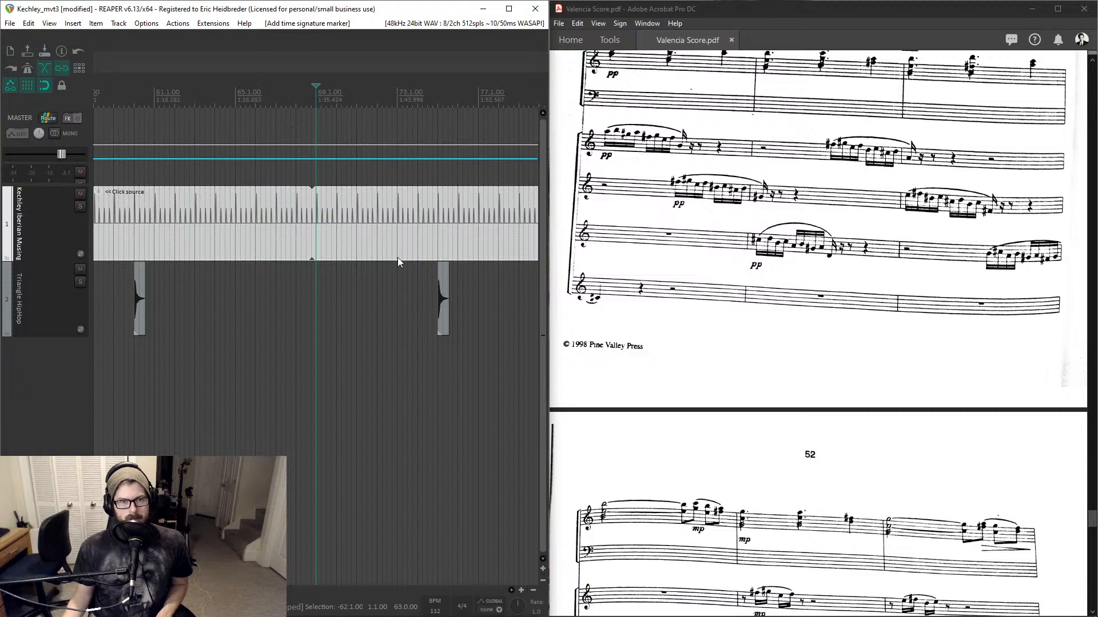
pyautogui.click(444, 292)
pyautogui.scroll(8, 300, 260)
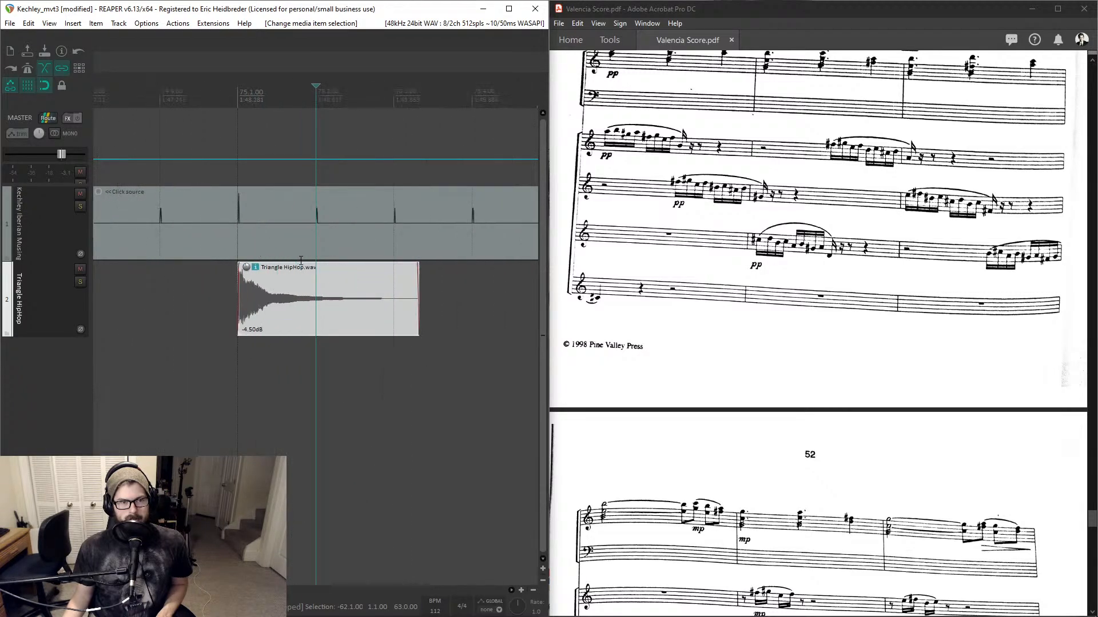
pyautogui.scroll(-5, 300, 260)
pyautogui.scroll(-5, 300, 261)
pyautogui.click(250, 193)
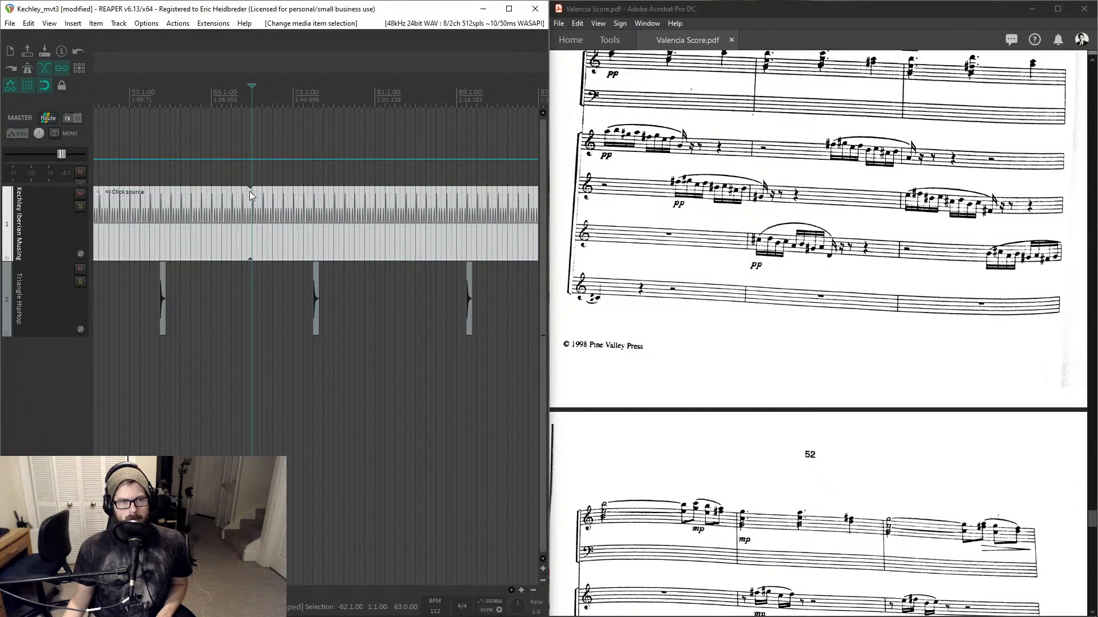
pyautogui.scroll(-5, 251, 196)
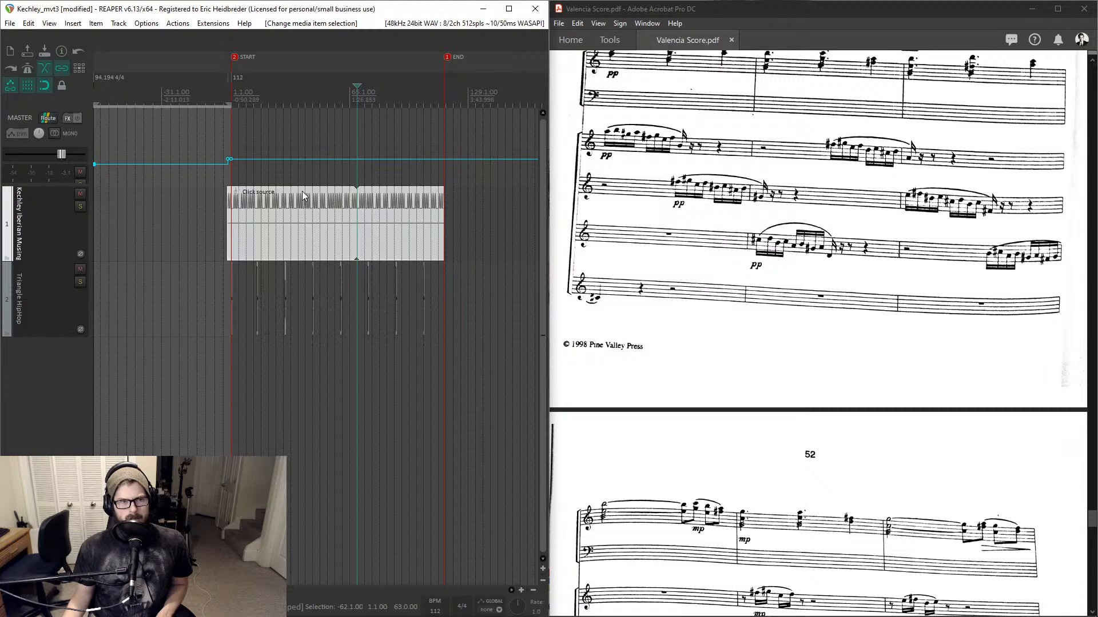
pyautogui.press('space')
pyautogui.scroll(7, 352, 200)
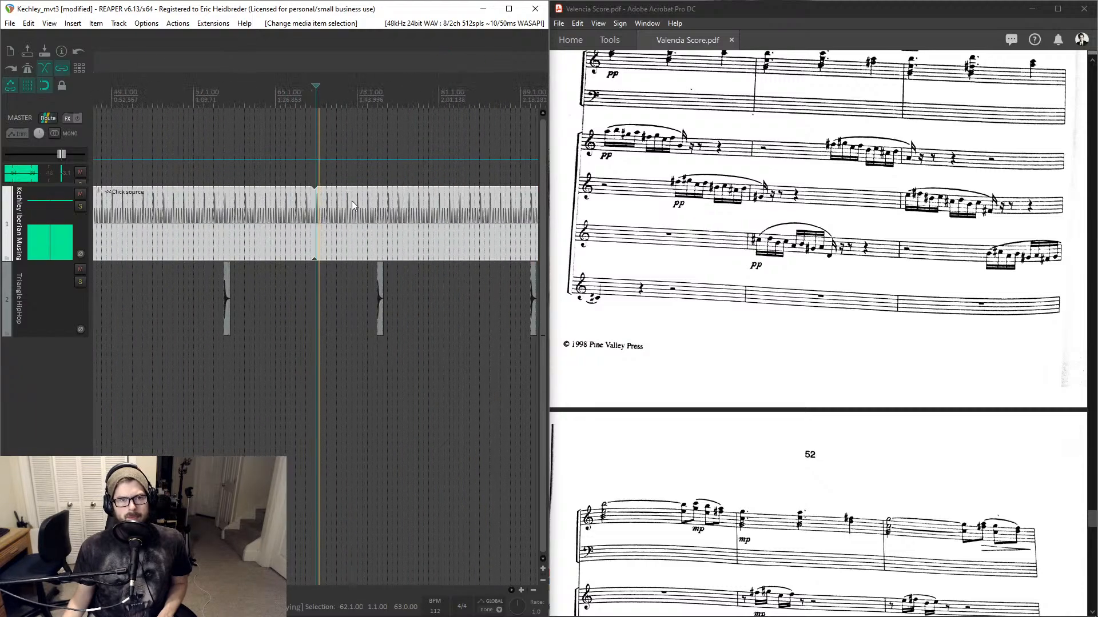
pyautogui.scroll(2, 355, 202)
pyautogui.press('space')
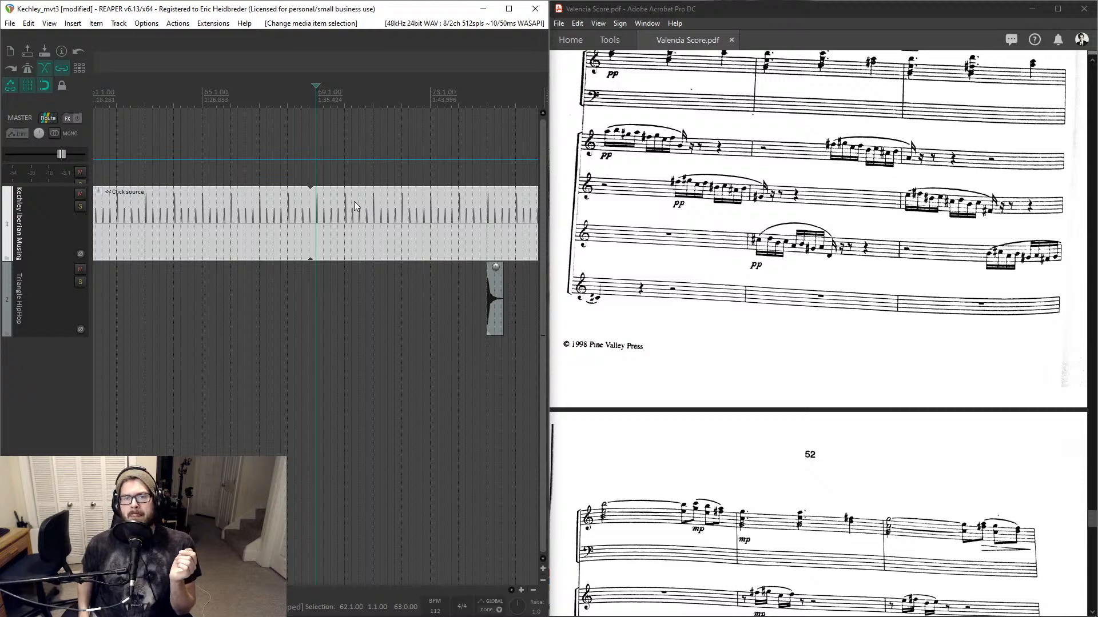
# - Scroll the Valencia score back to its first page
pyautogui.scroll(4, 891, 262)
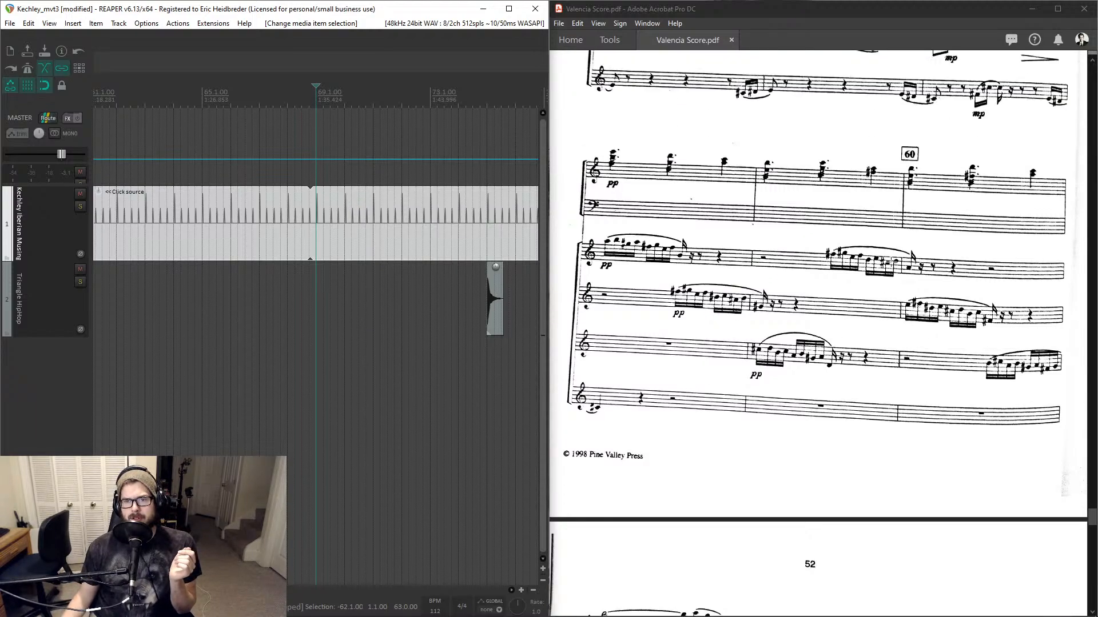
pyautogui.scroll(10, 890, 261)
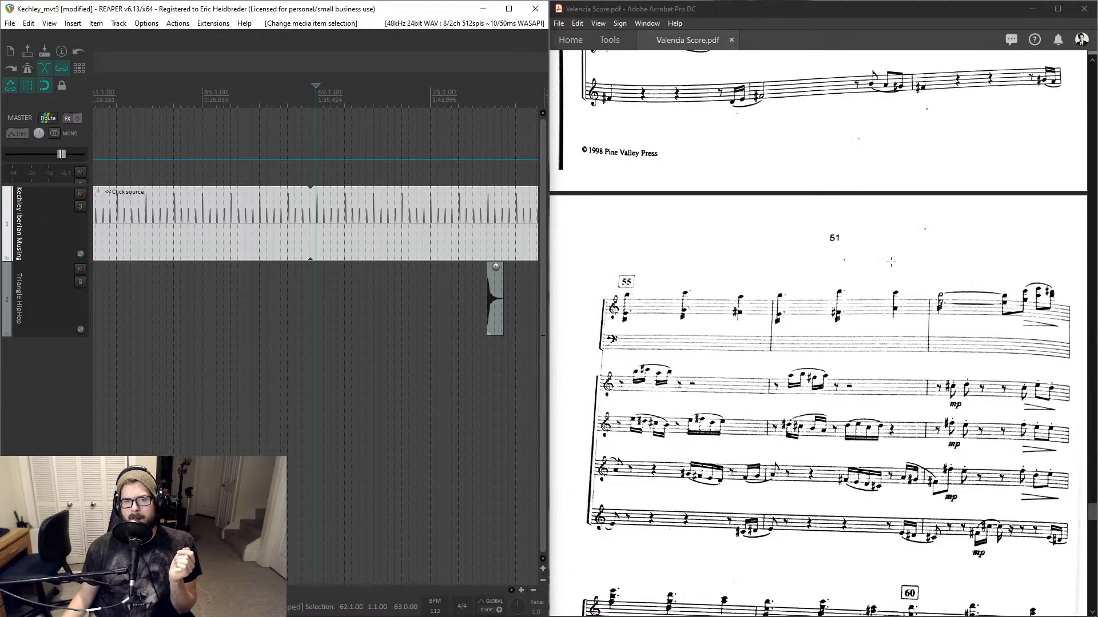
pyautogui.scroll(10, 890, 262)
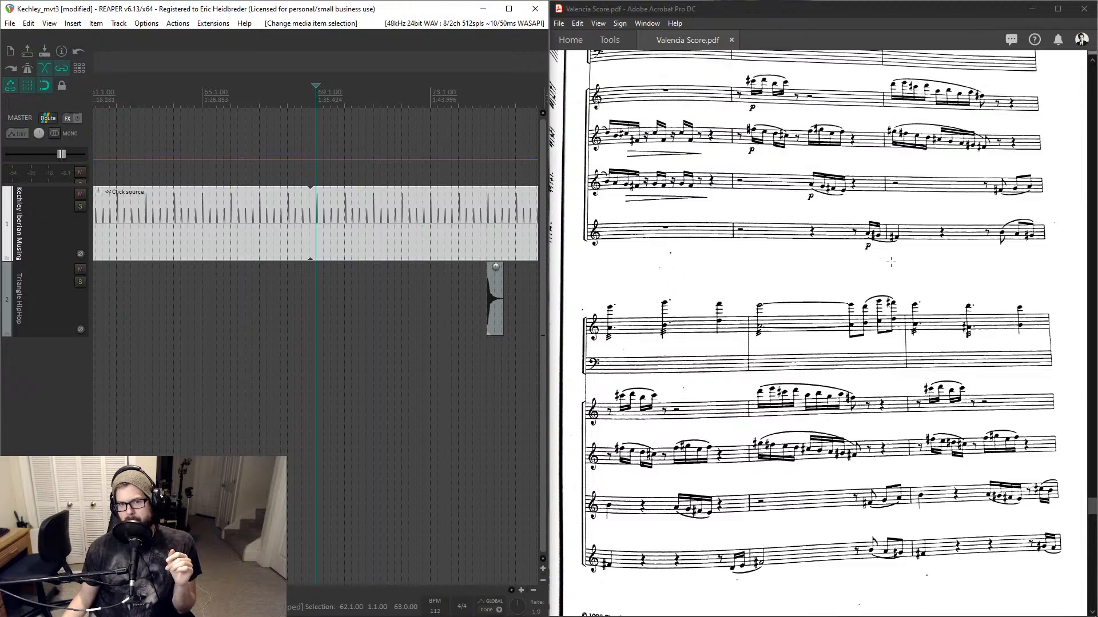
pyautogui.scroll(12, 890, 262)
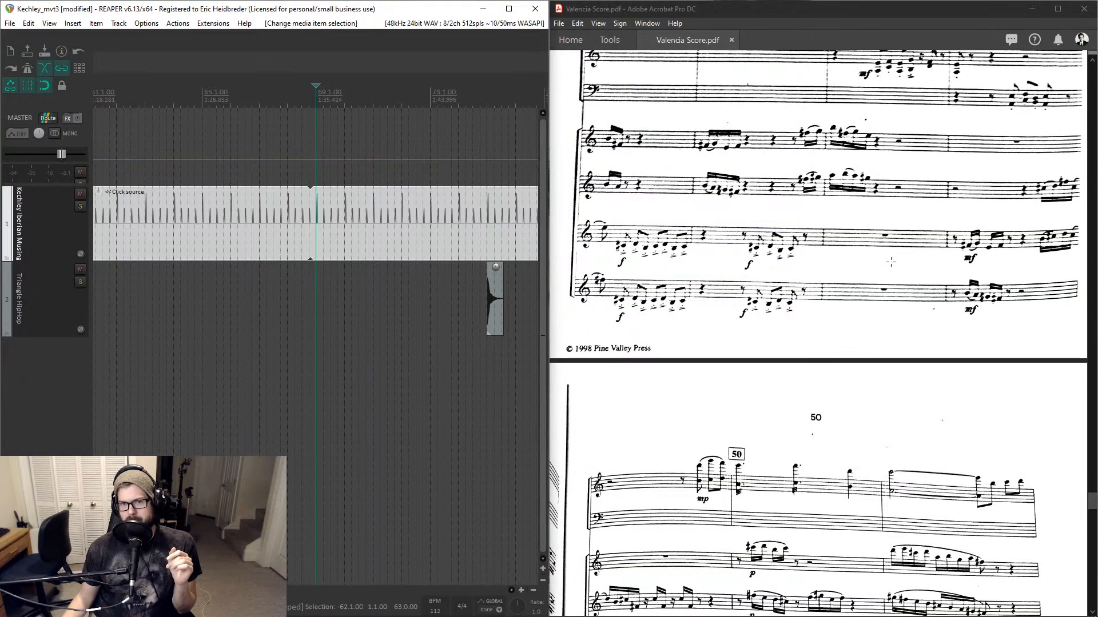
pyautogui.moveTo(1093, 499); pyautogui.dragTo(1068, 72)
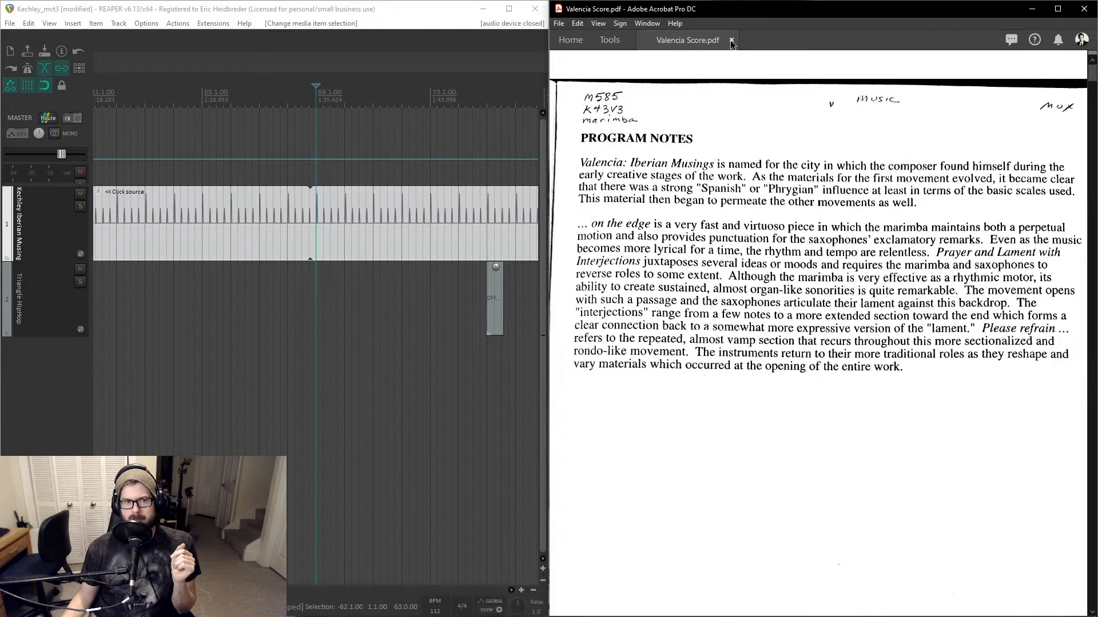
# - Close the Valencia Score PDF document
pyautogui.click(385, 60)
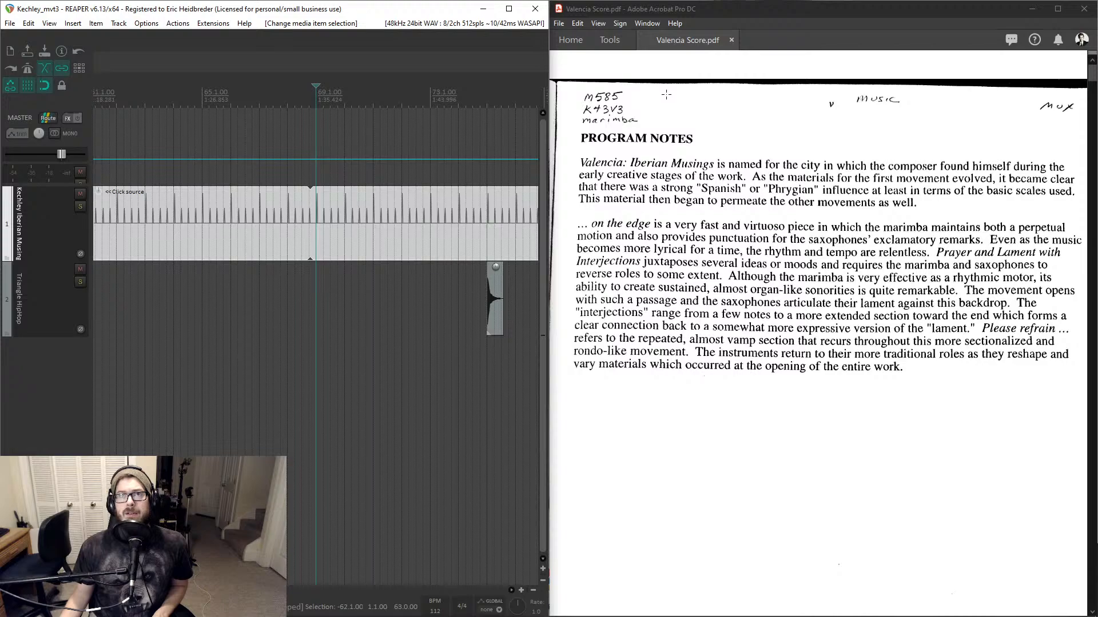
pyautogui.click(731, 40)
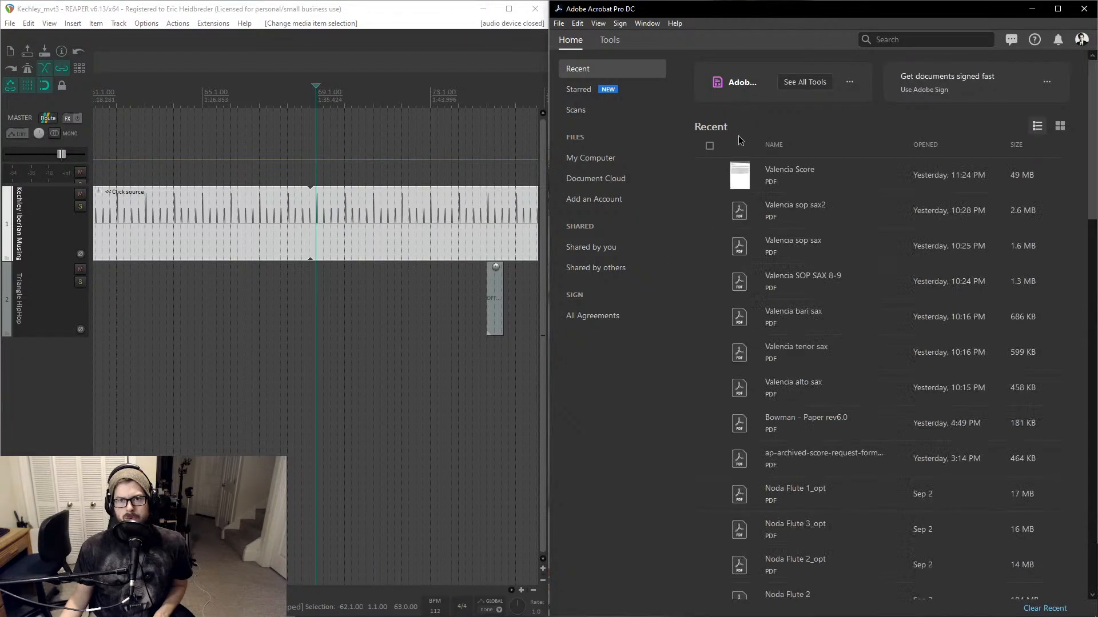
pyautogui.hotkey('alt', 'Tab')
pyautogui.hotkey('alt', 'Tab')
pyautogui.hotkey('alt', 'Tab')
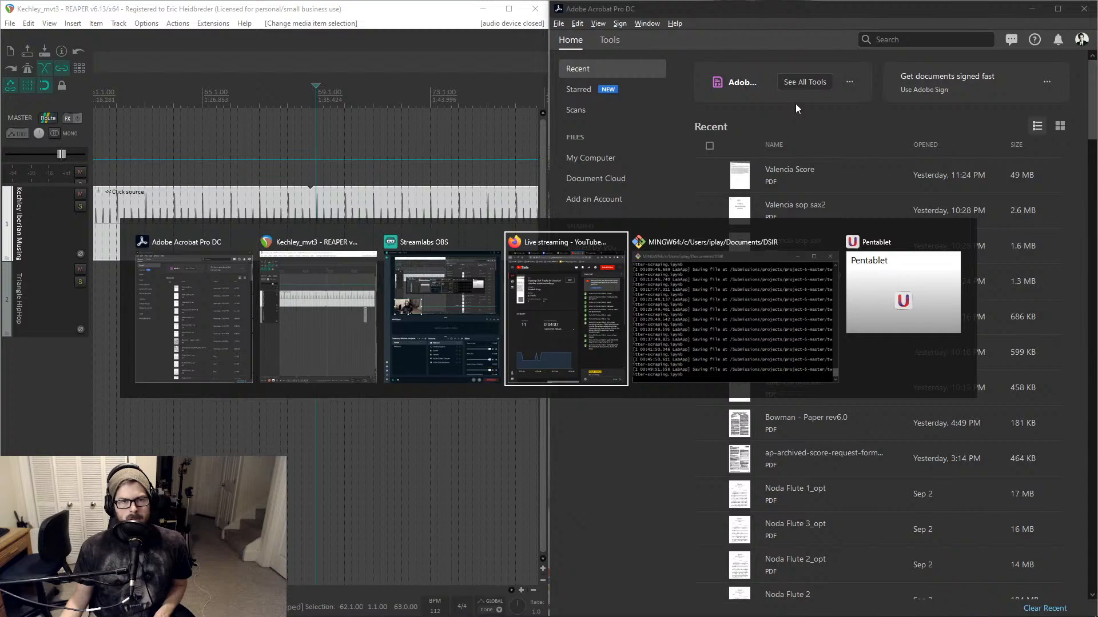
pyautogui.hotkey('alt', 'Tab')
pyautogui.hotkey('alt', 'Tab')
pyautogui.hotkey('alt', 'Tab')
# - Open the teruyuki Noda - quintetto mattinata score PDF from the Noda folder under Mike Minarcek's Scores folder
pyautogui.press('super+e')
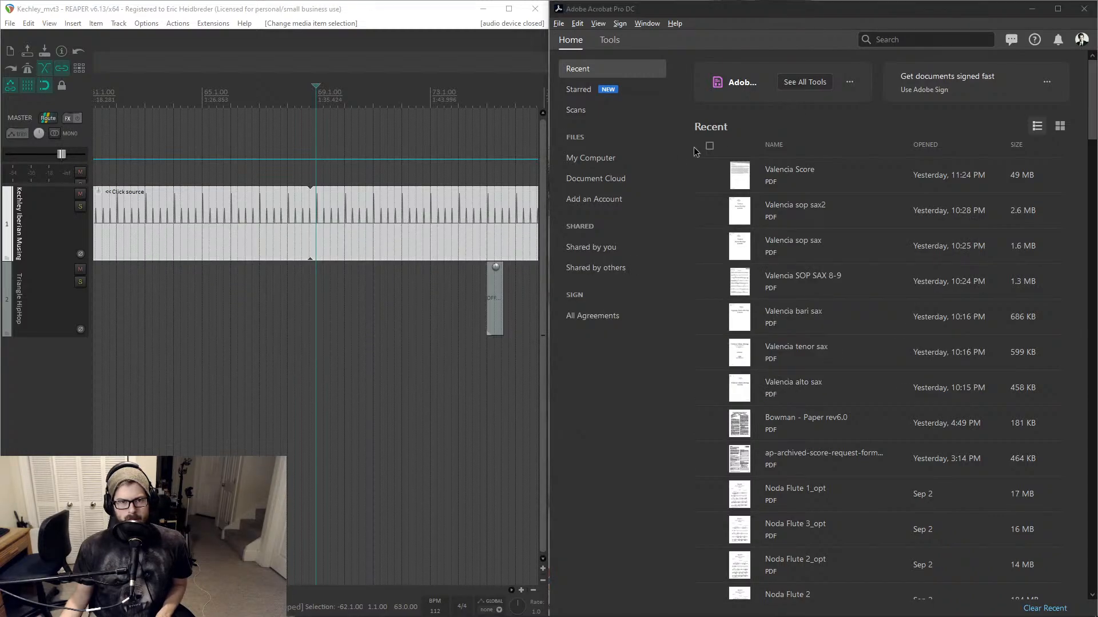
pyautogui.scroll(-1, 688, 486)
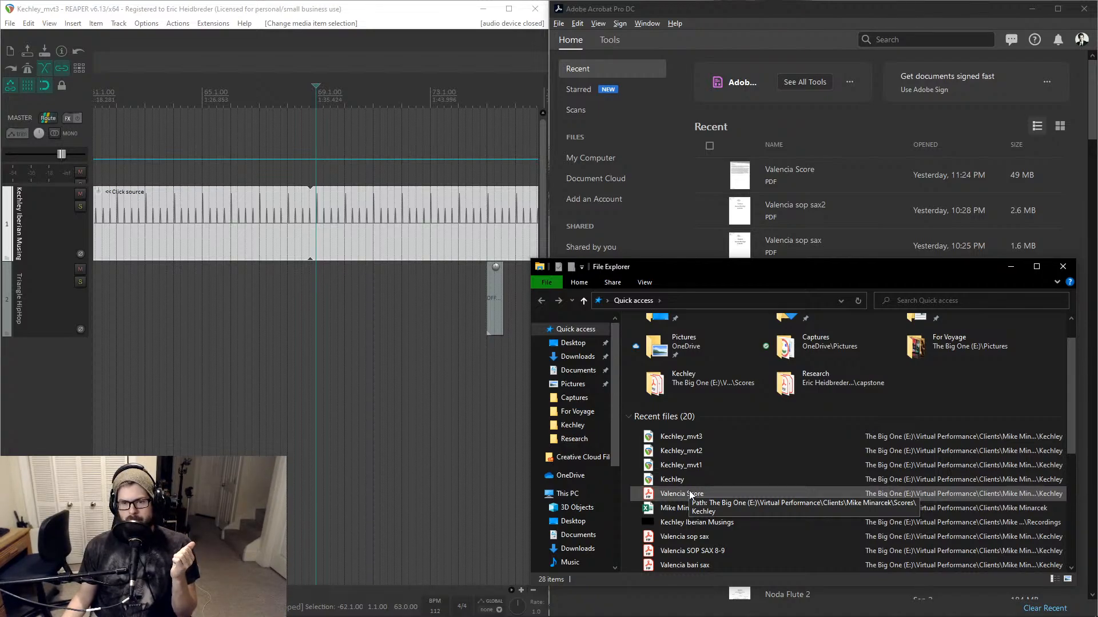
pyautogui.scroll(-2, 689, 492)
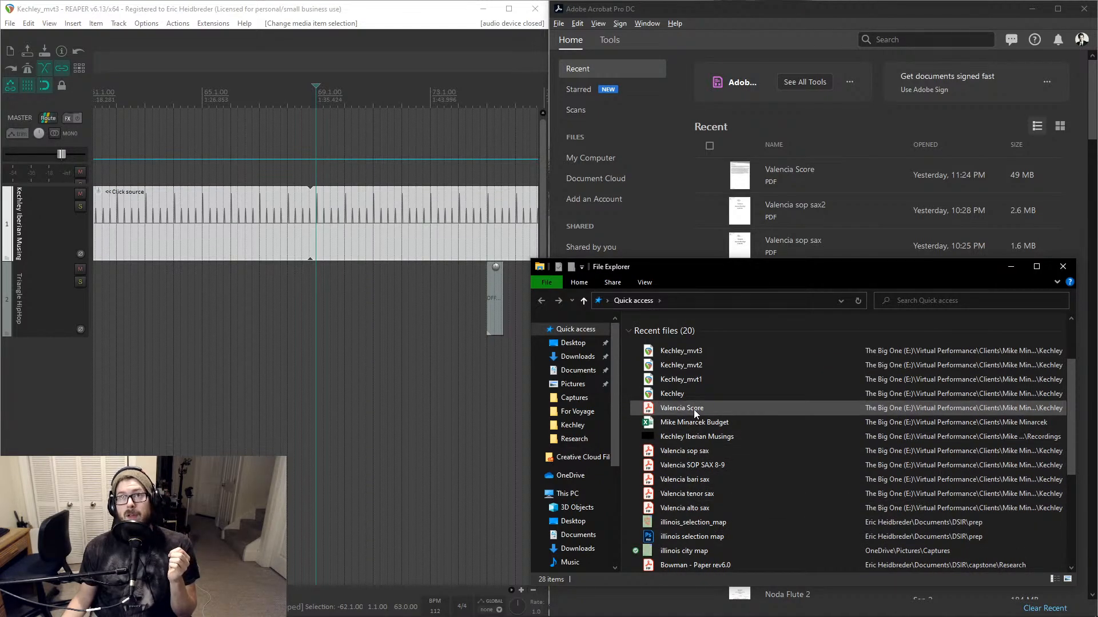
pyautogui.scroll(-1, 694, 409)
pyautogui.scroll(-1, 694, 409)
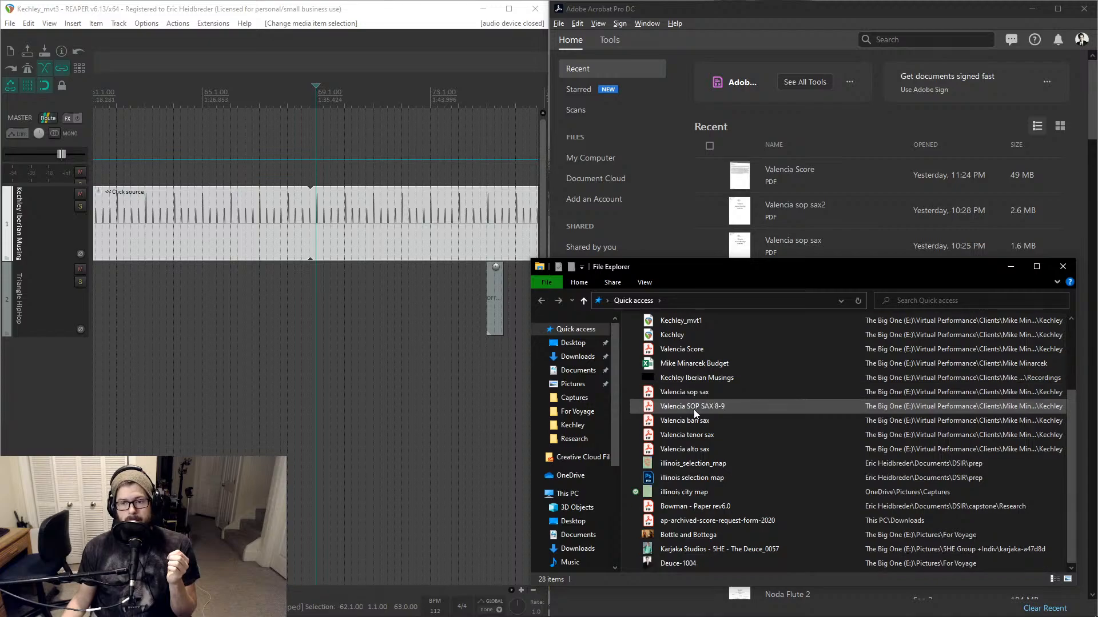
pyautogui.rightClick(694, 410)
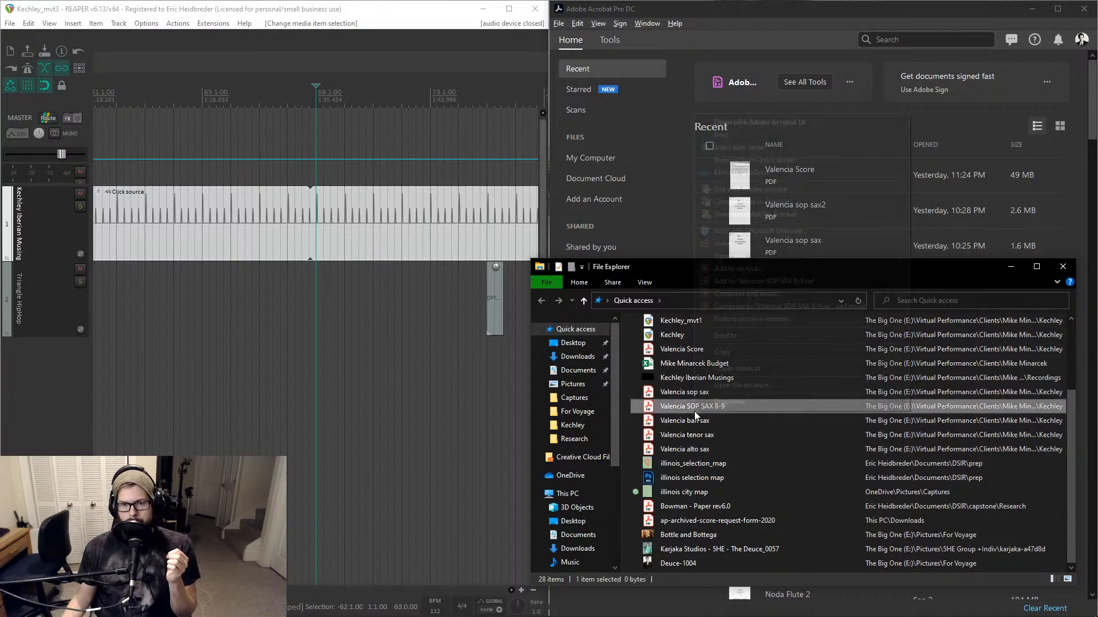
pyautogui.click(721, 389)
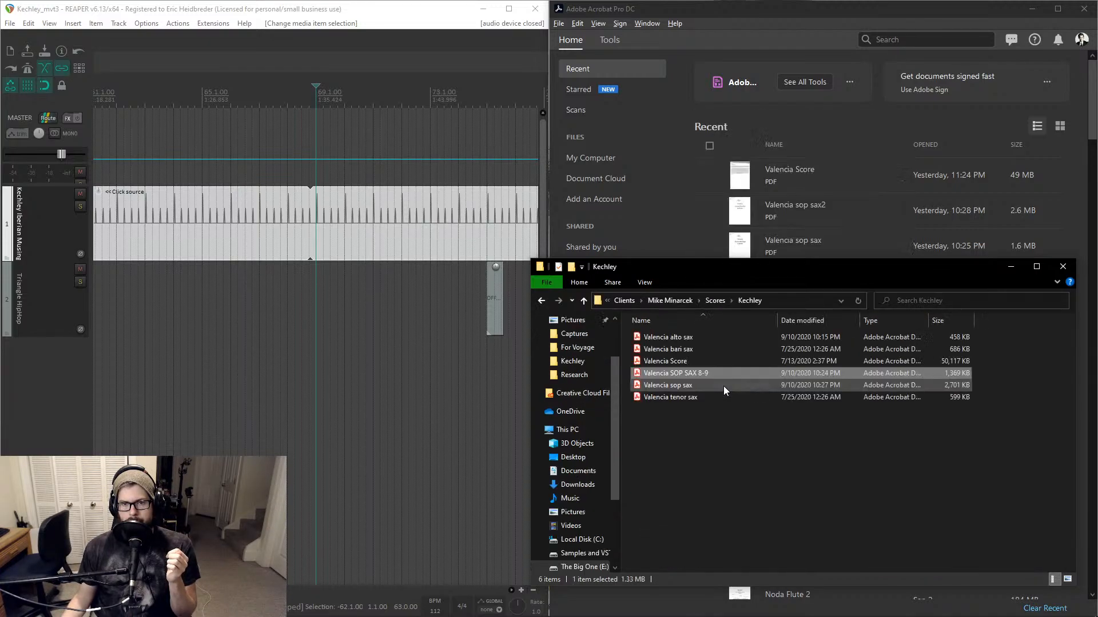
pyautogui.click(714, 300)
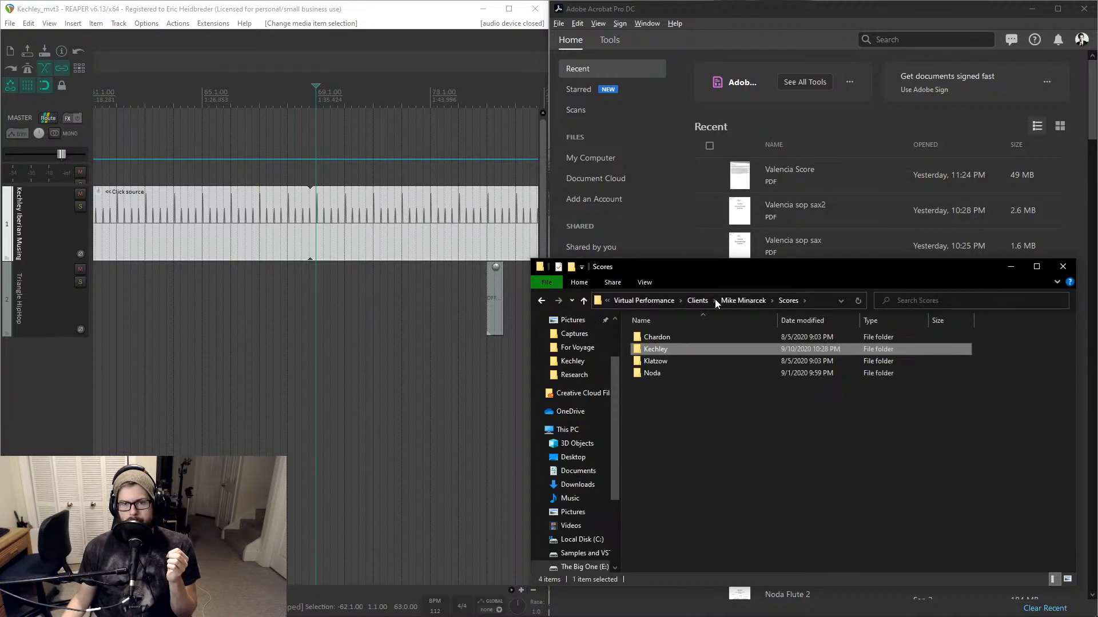
pyautogui.doubleClick(660, 372)
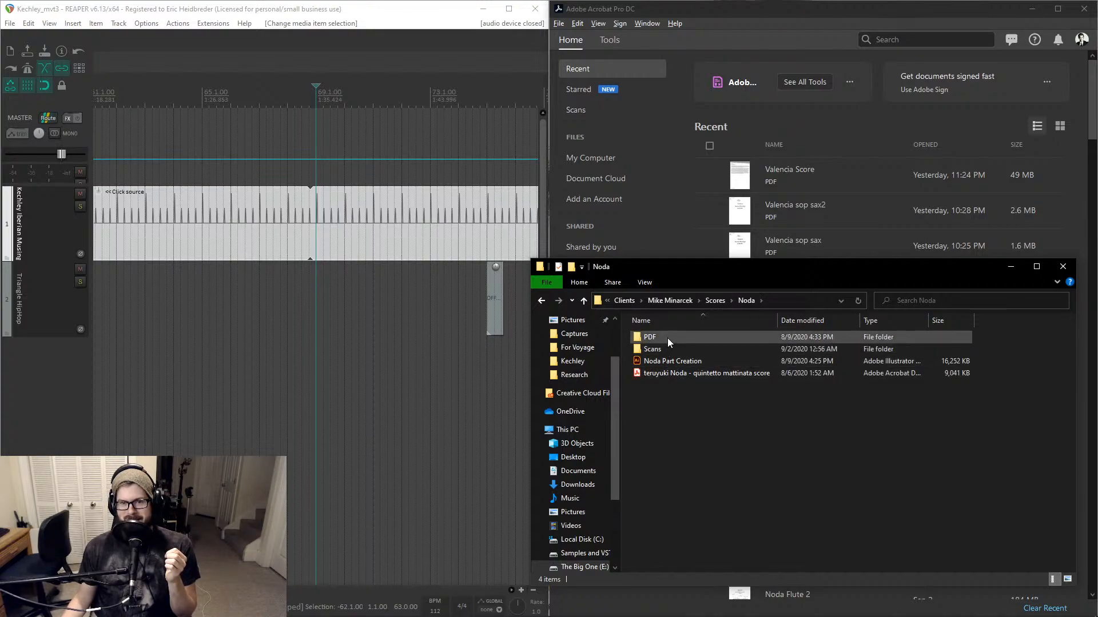
pyautogui.doubleClick(668, 372)
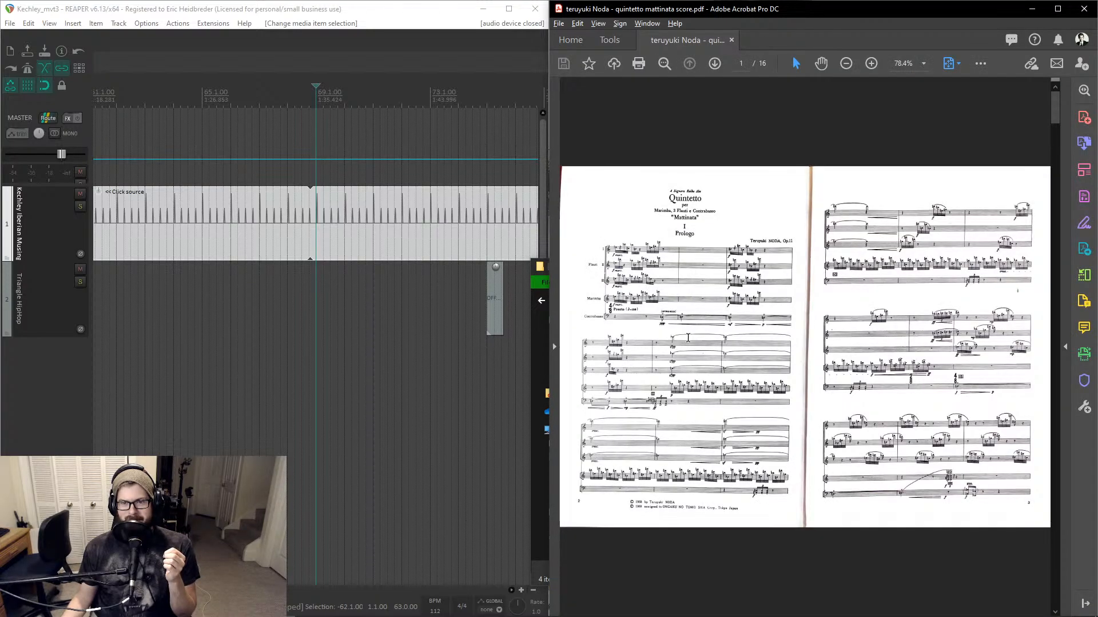
pyautogui.click(748, 261)
pyautogui.press('Escape')
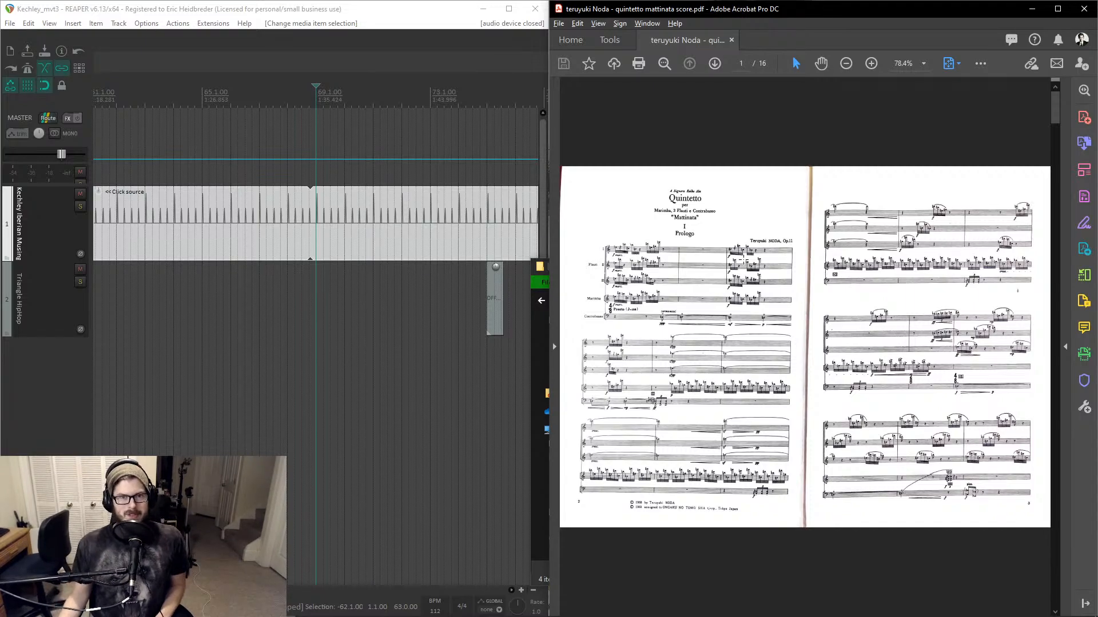
pyautogui.hotkey('alt', 'Tab')
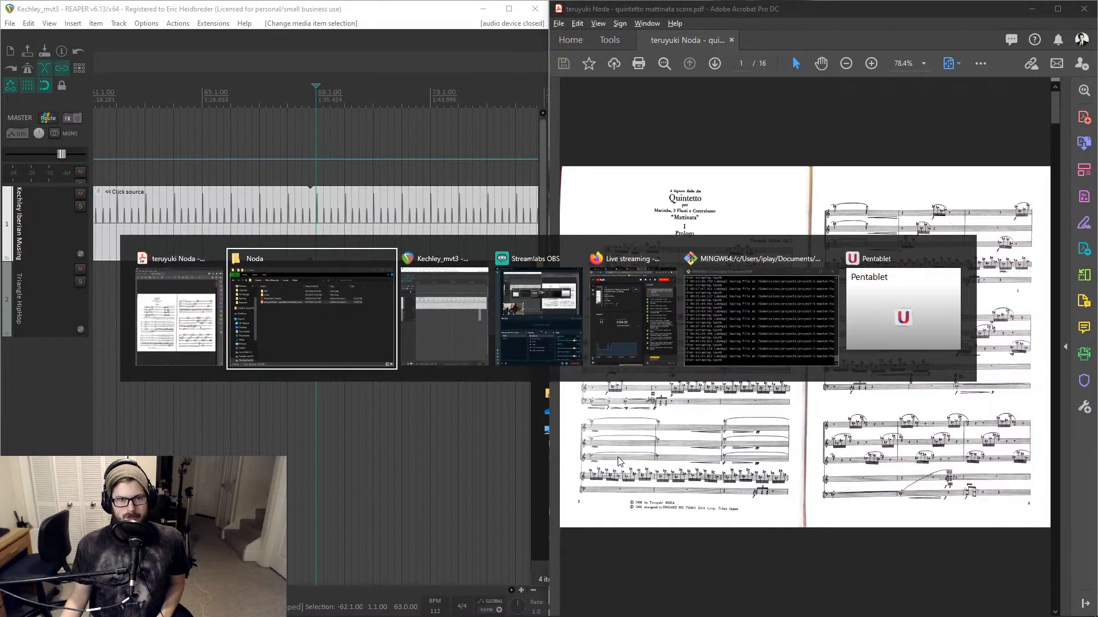
pyautogui.hotkey('alt', 'Tab')
pyautogui.hotkey('alt', 'Tab')
pyautogui.hotkey('alt', 'Tab')
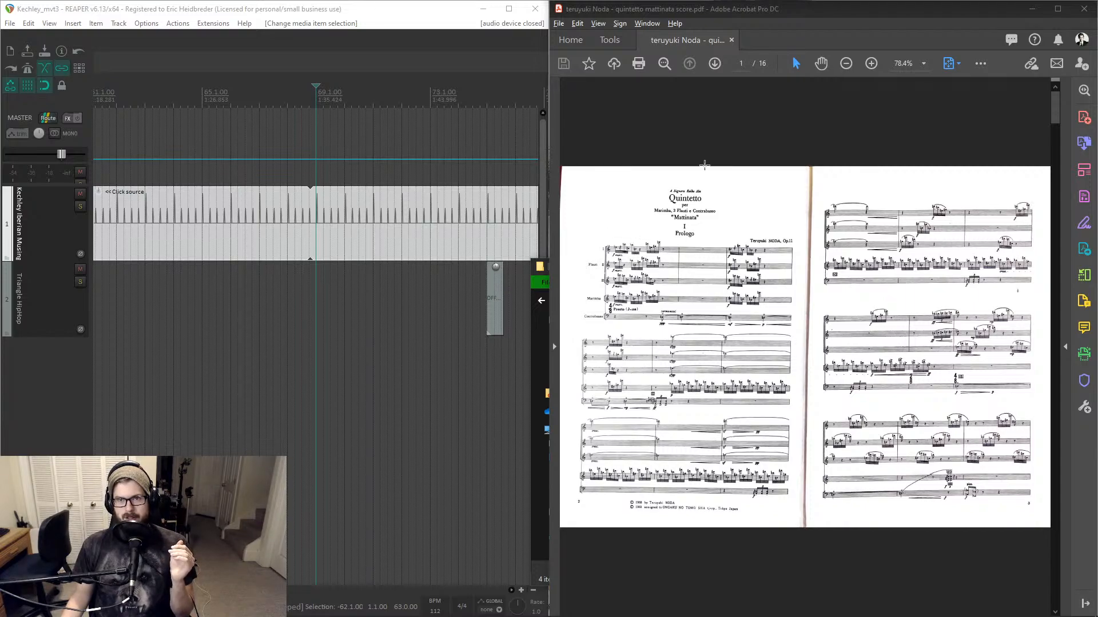
# - Set the score's zoom level to 100%
pyautogui.click(923, 63)
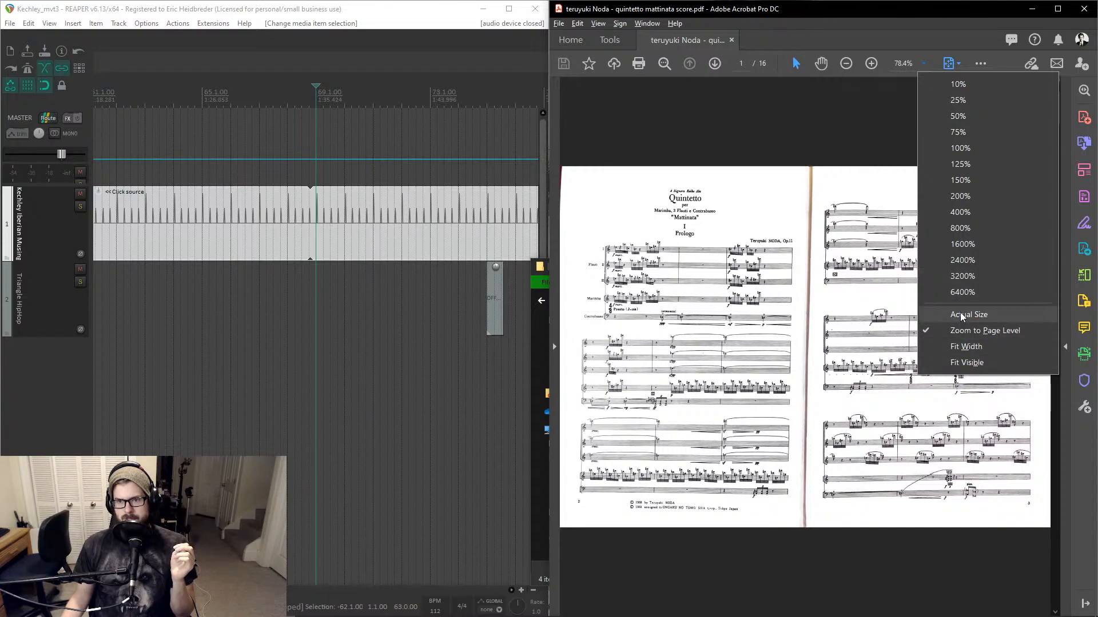
pyautogui.click(973, 149)
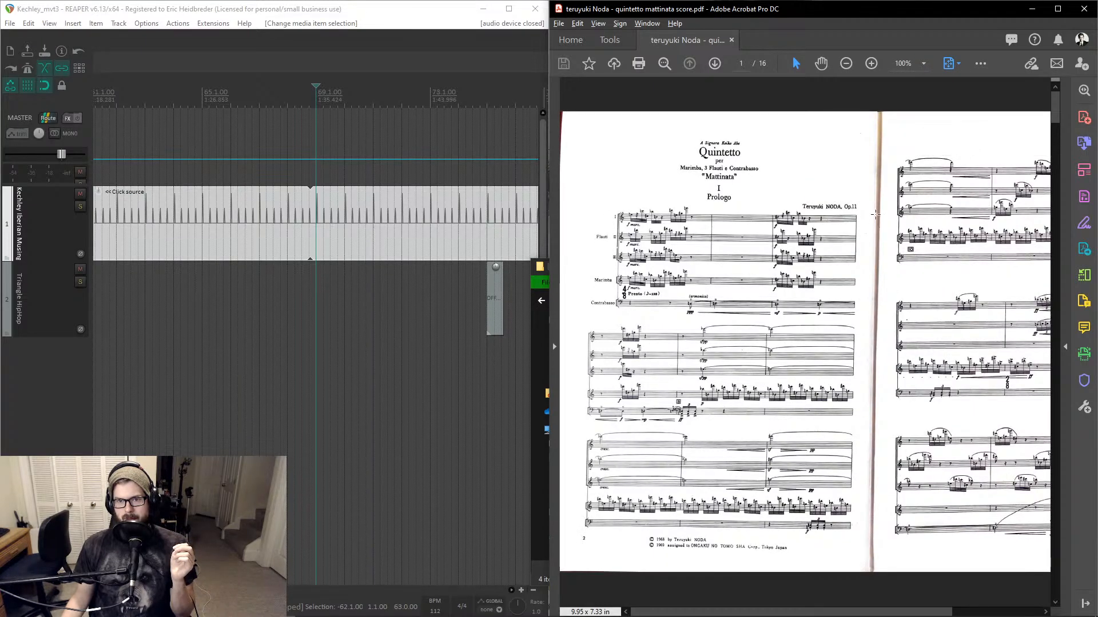
pyautogui.click(784, 283)
pyautogui.hotkey('ctrl', 'a')
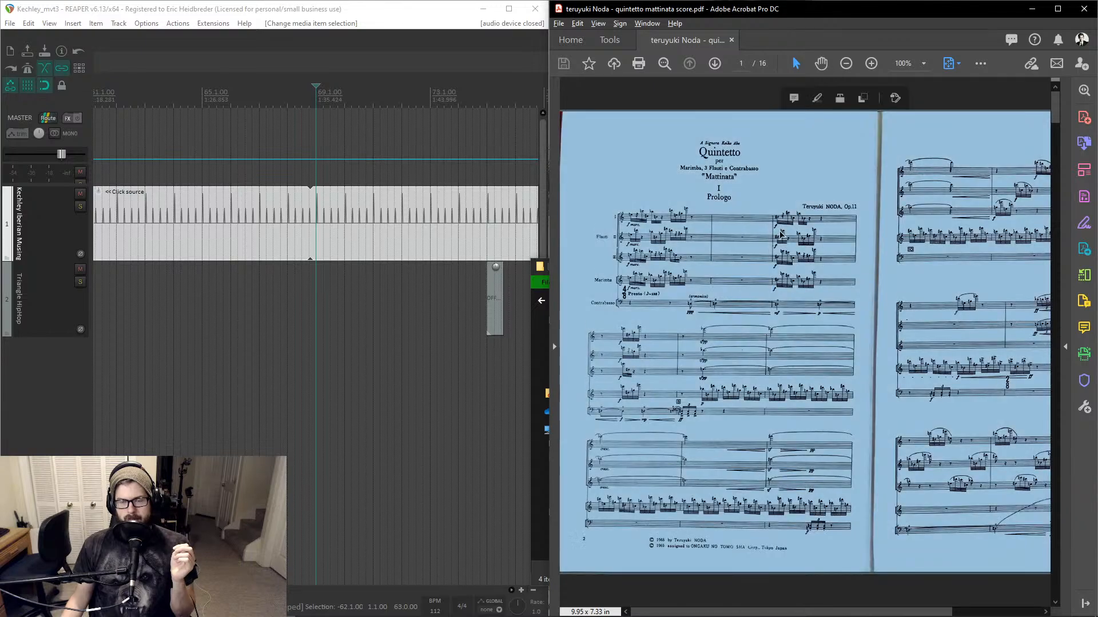
pyautogui.click(781, 235)
# - Switch the score to Read Mode and zoom in one step
pyautogui.click(596, 24)
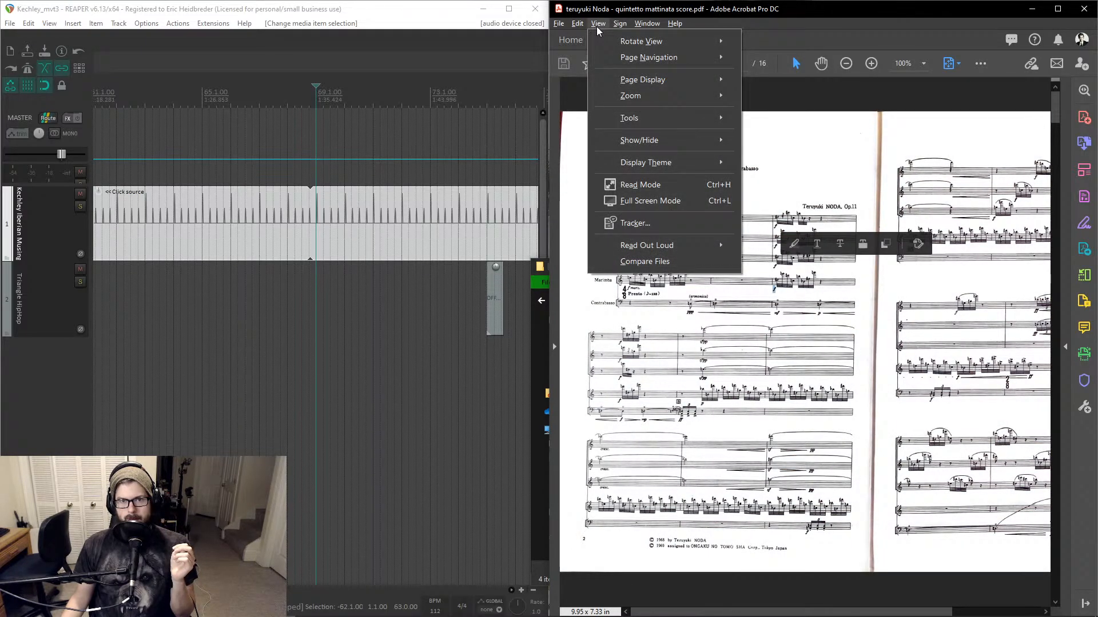
pyautogui.click(651, 187)
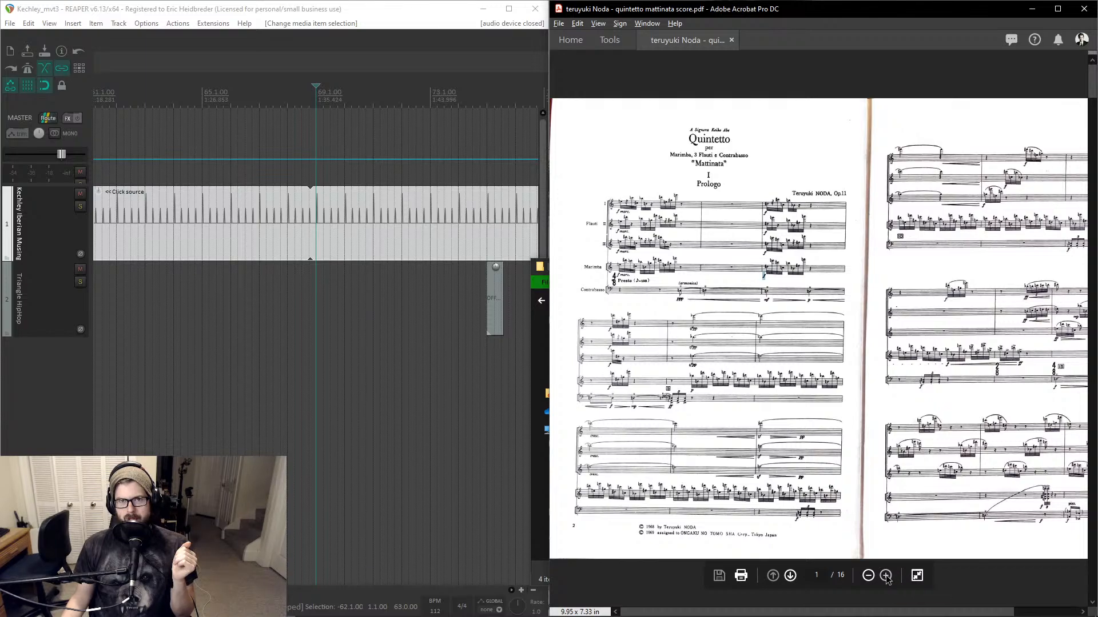
pyautogui.click(885, 576)
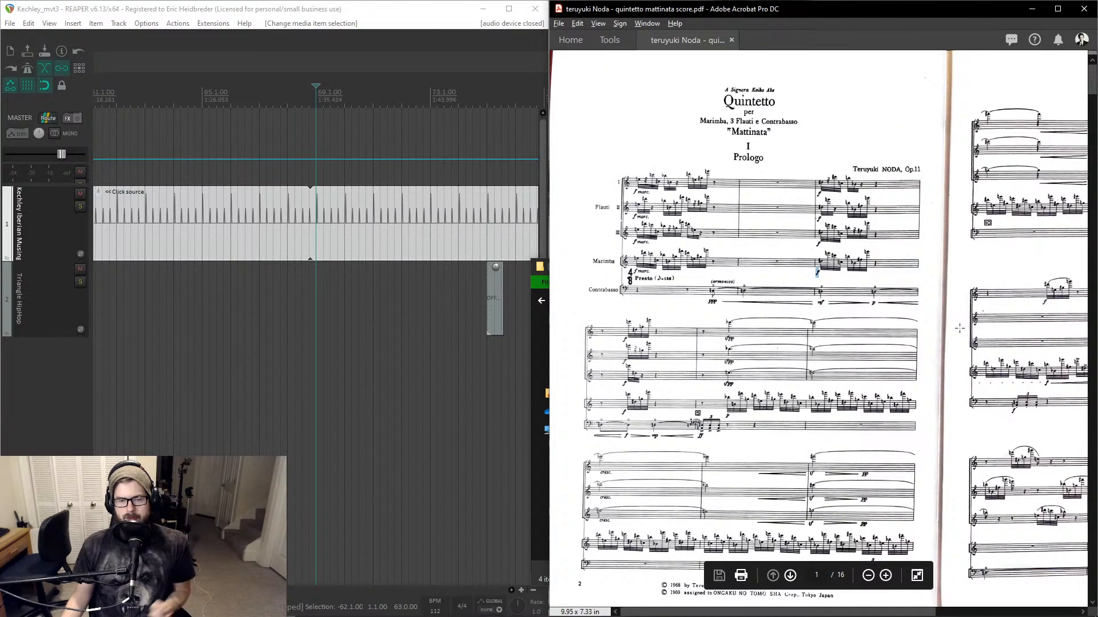
# - Page and scroll through the opening pages of the Noda quintetto score to study its layout
pyautogui.press('Right')
pyautogui.press('Right')
pyautogui.press('Left')
pyautogui.press('Left')
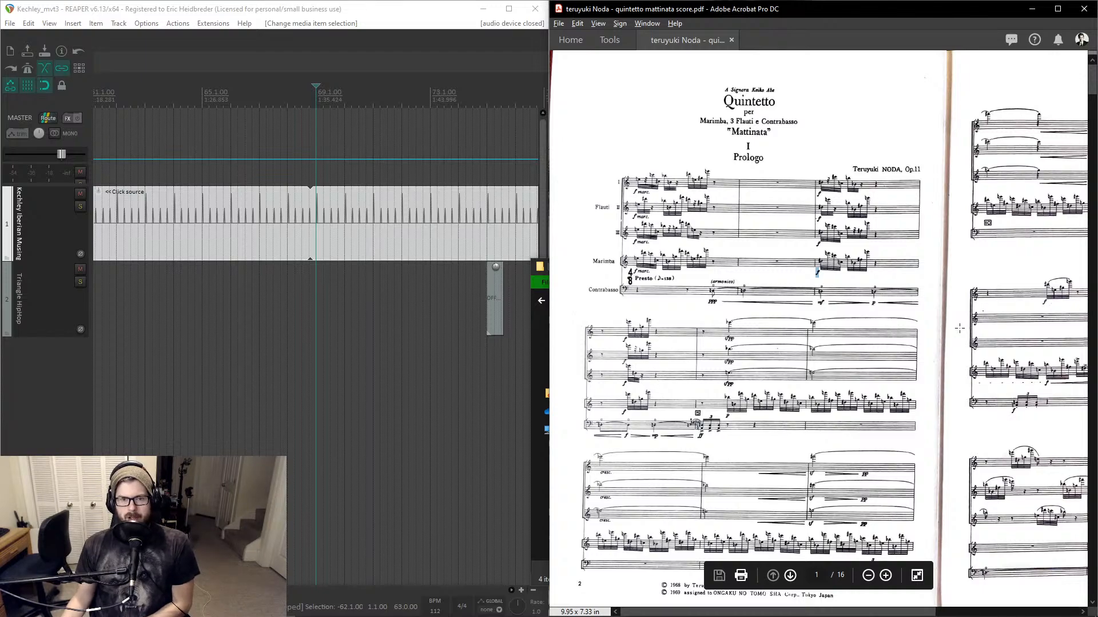
pyautogui.press('Right')
pyautogui.press('Right')
pyautogui.press('Right')
pyautogui.press('Right')
pyautogui.press('Right')
pyautogui.press('Right')
pyautogui.press('Right')
pyautogui.press('Right')
pyautogui.press('Right')
pyautogui.press('Right')
pyautogui.press('Right')
pyautogui.press('Right')
pyautogui.press('Right')
pyautogui.press('Right')
pyautogui.press('Right')
pyautogui.press('Right')
pyautogui.press('Right')
pyautogui.press('Right')
pyautogui.press('Right')
pyautogui.press('Right')
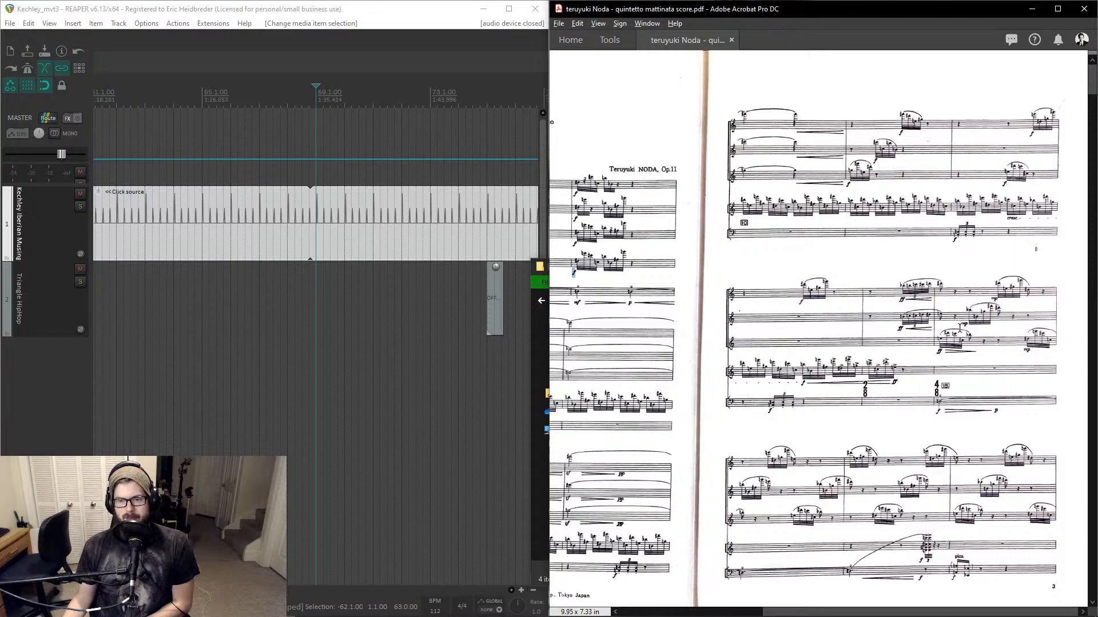
pyautogui.press('Left')
pyautogui.press('Left')
pyautogui.press('Left')
pyautogui.press('Left')
pyautogui.press('Left')
pyautogui.press('Left')
pyautogui.press('Left')
pyautogui.press('Left')
pyautogui.press('Left')
pyautogui.press('Left')
pyautogui.press('Left')
pyautogui.press('Left')
pyautogui.press('Left')
pyautogui.press('Left')
pyautogui.press('Left')
pyautogui.press('Left')
pyautogui.press('Left')
pyautogui.press('Left')
pyautogui.press('Left')
pyautogui.press('Left')
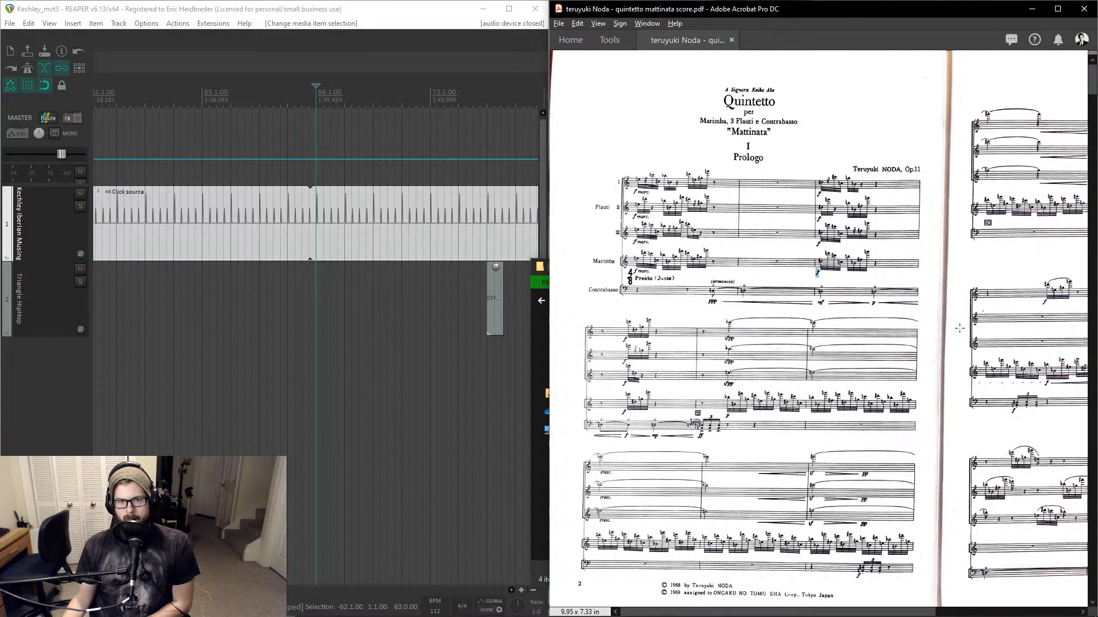
pyautogui.press('Right')
pyautogui.press('Right')
pyautogui.press('Right')
pyautogui.press('Right')
pyautogui.press('Right')
pyautogui.press('Right')
pyautogui.press('Right')
pyautogui.press('Right')
pyautogui.press('Right')
pyautogui.press('Right')
pyautogui.press('Right')
pyautogui.press('Right')
pyautogui.press('Right')
pyautogui.press('Right')
pyautogui.press('Right')
pyautogui.press('Right')
pyautogui.press('Right')
pyautogui.press('Right')
pyautogui.press('Right')
pyautogui.press('Right')
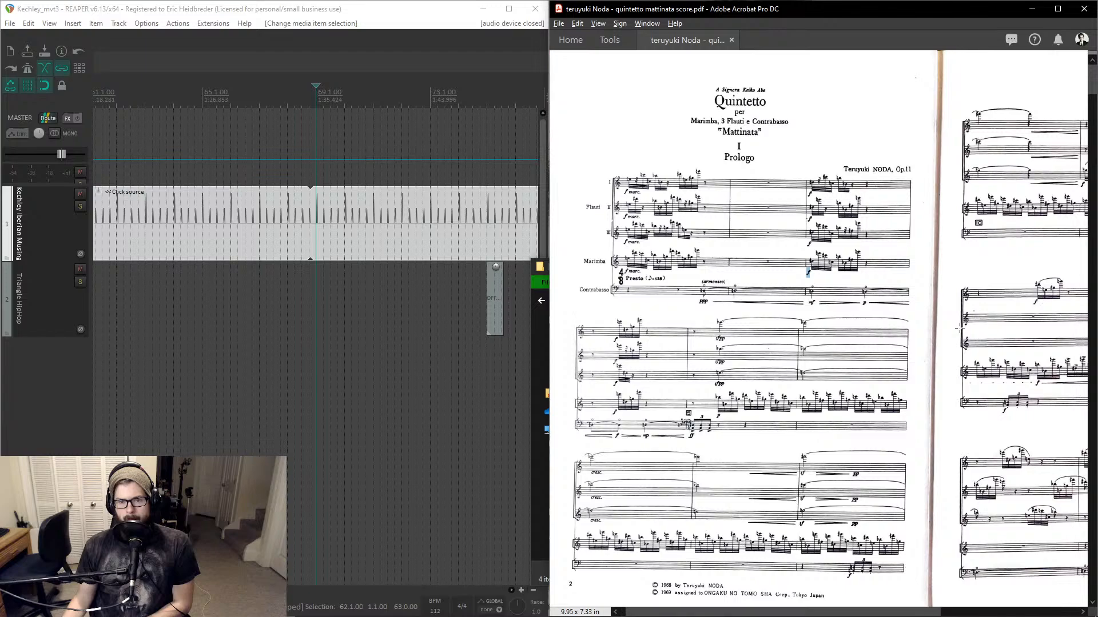
pyautogui.press('Down')
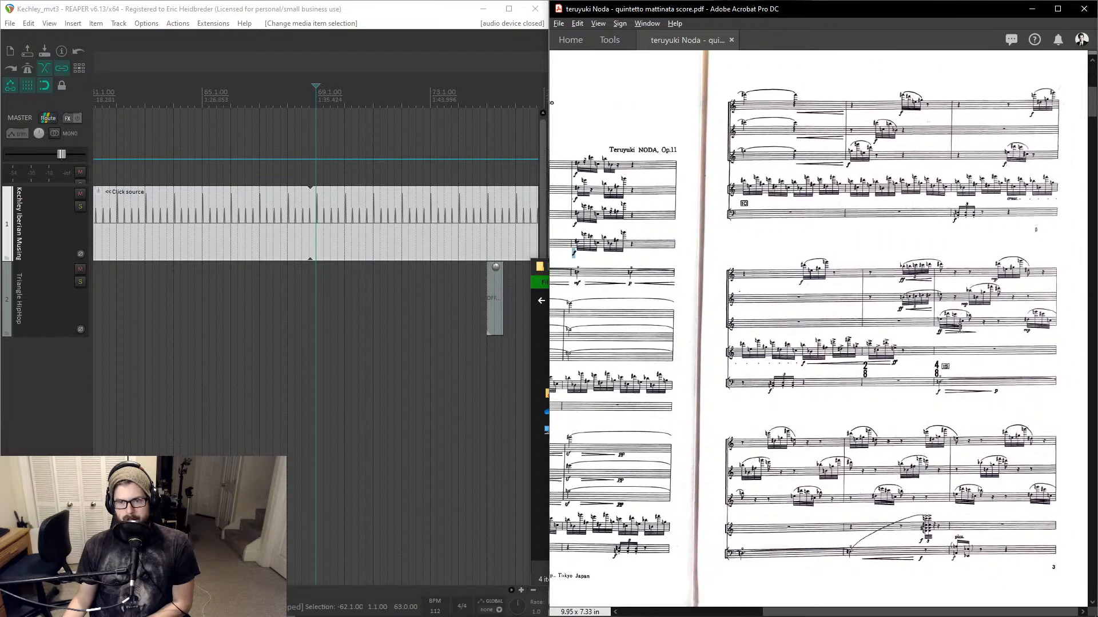
pyautogui.press('Up')
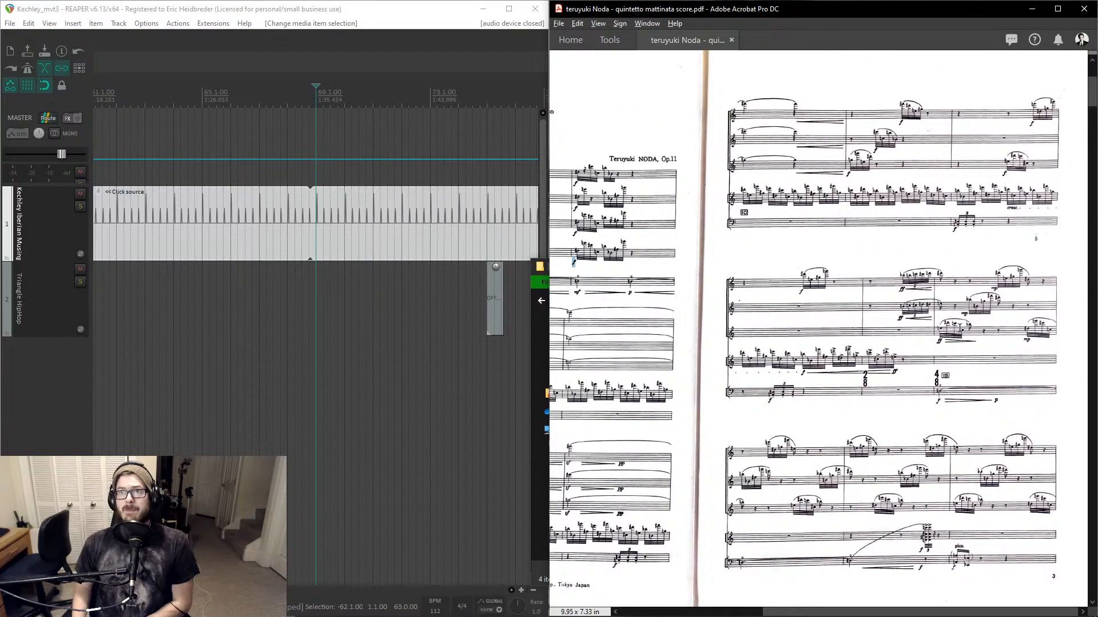
pyautogui.press('Down')
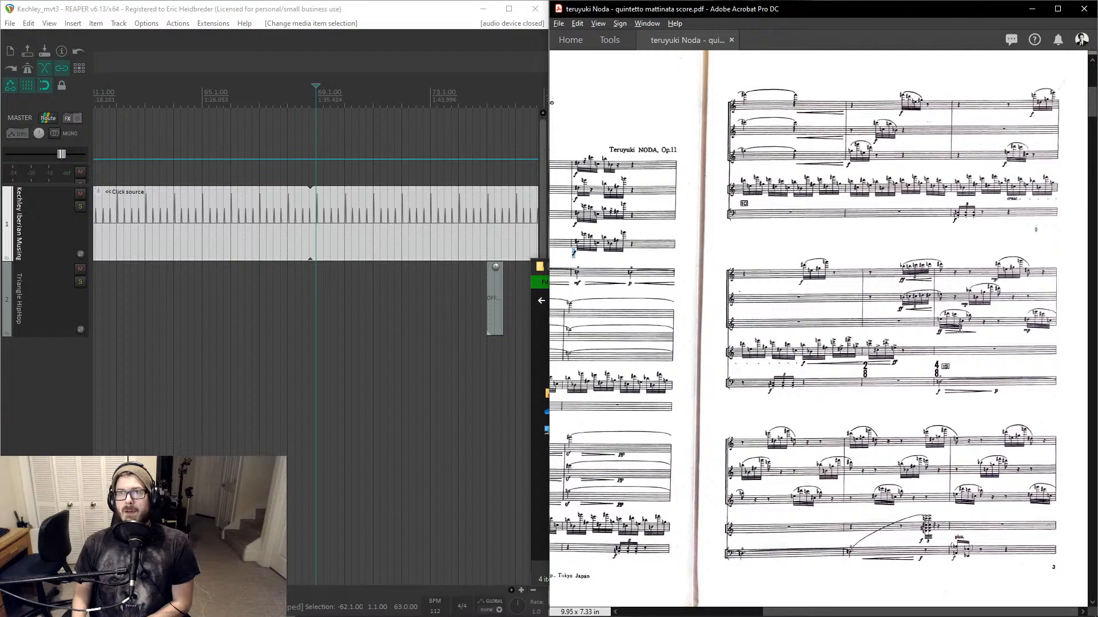
pyautogui.press('Right')
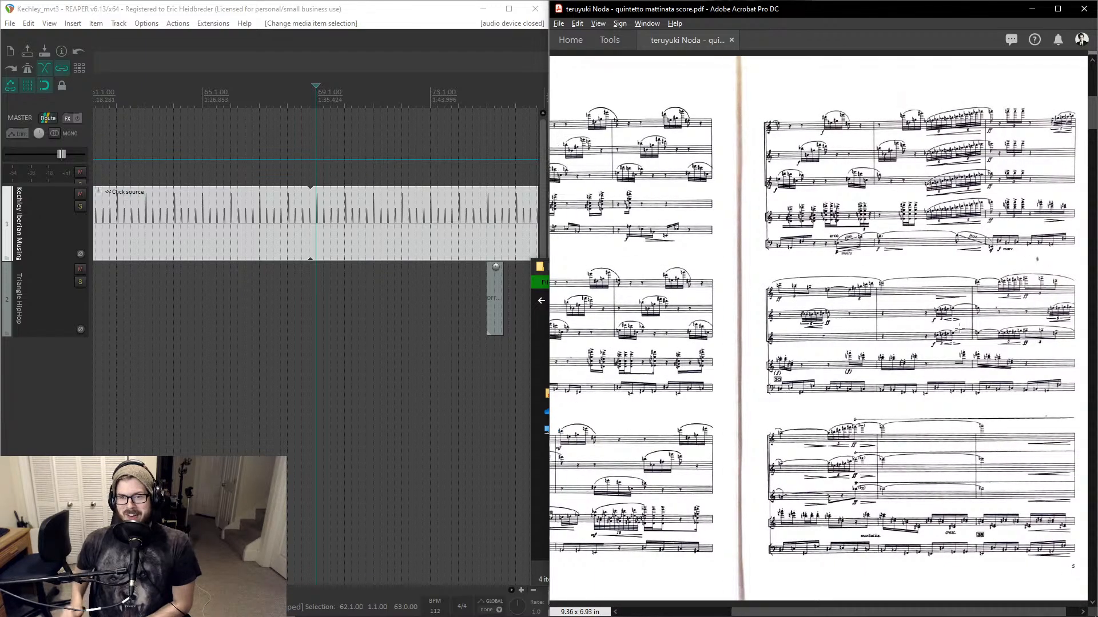
pyautogui.hscroll(-3, 959, 327)
pyautogui.hscroll(-3, 960, 328)
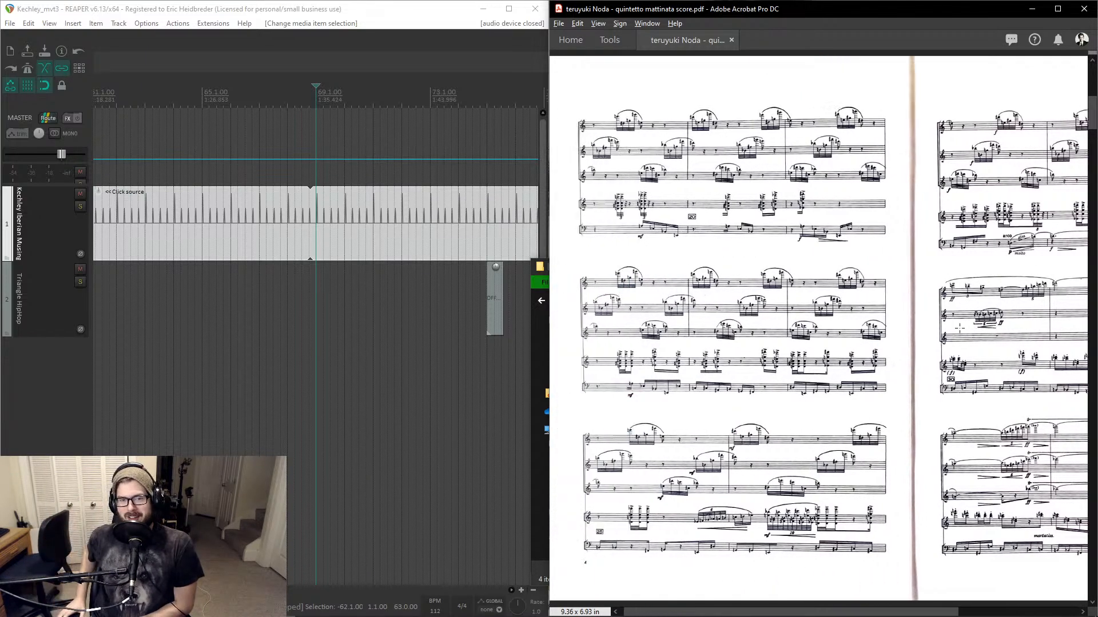
pyautogui.hscroll(-1, 959, 328)
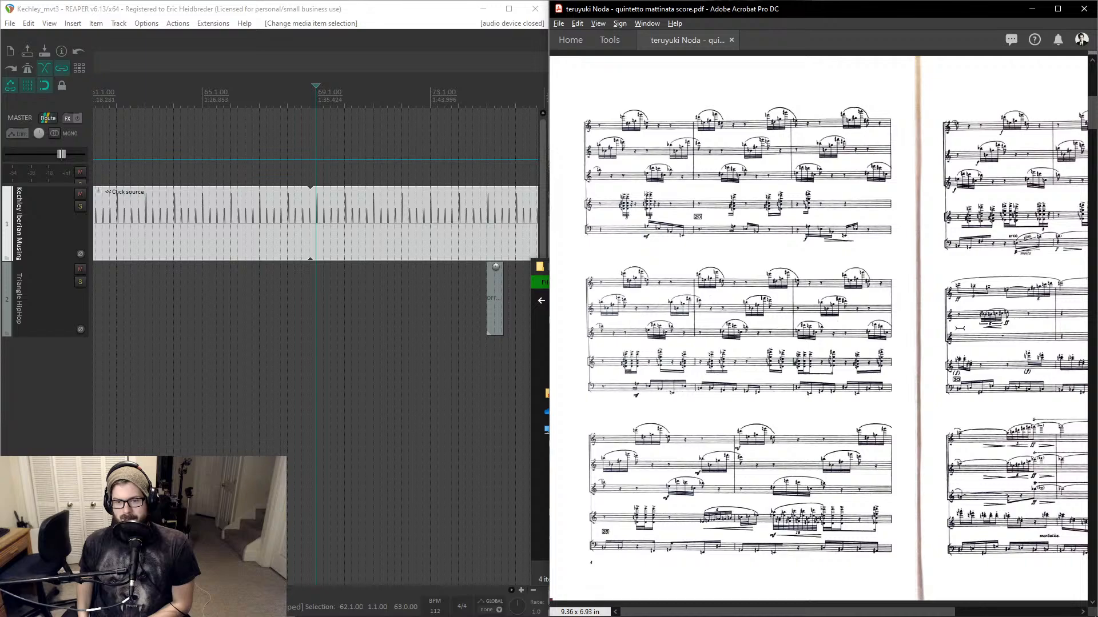
pyautogui.hscroll(5, 959, 326)
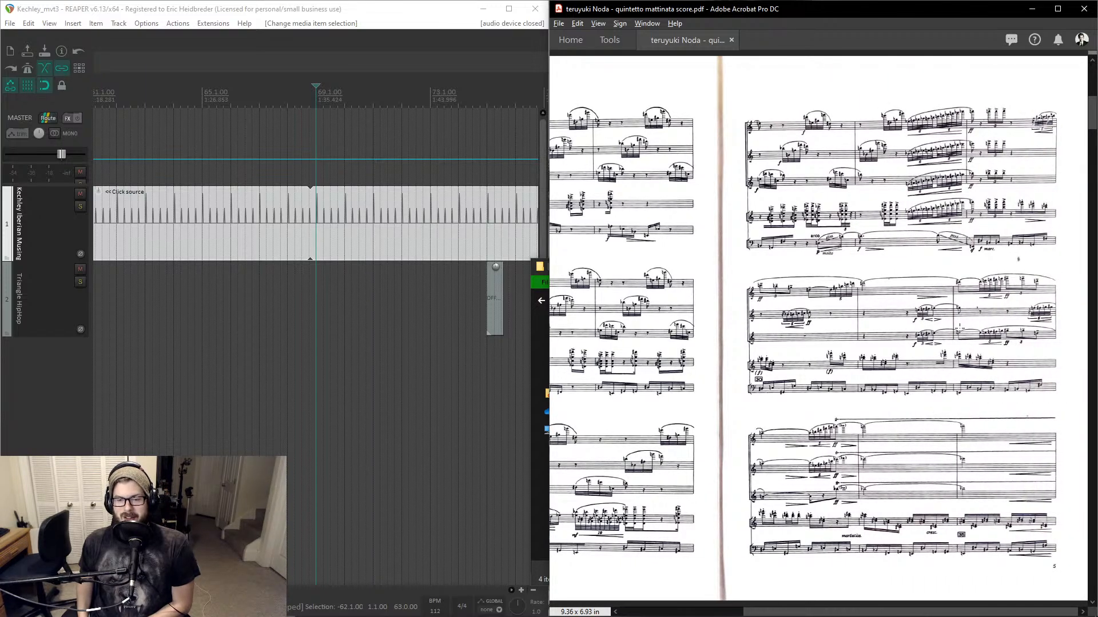
pyautogui.scroll(-5, 959, 327)
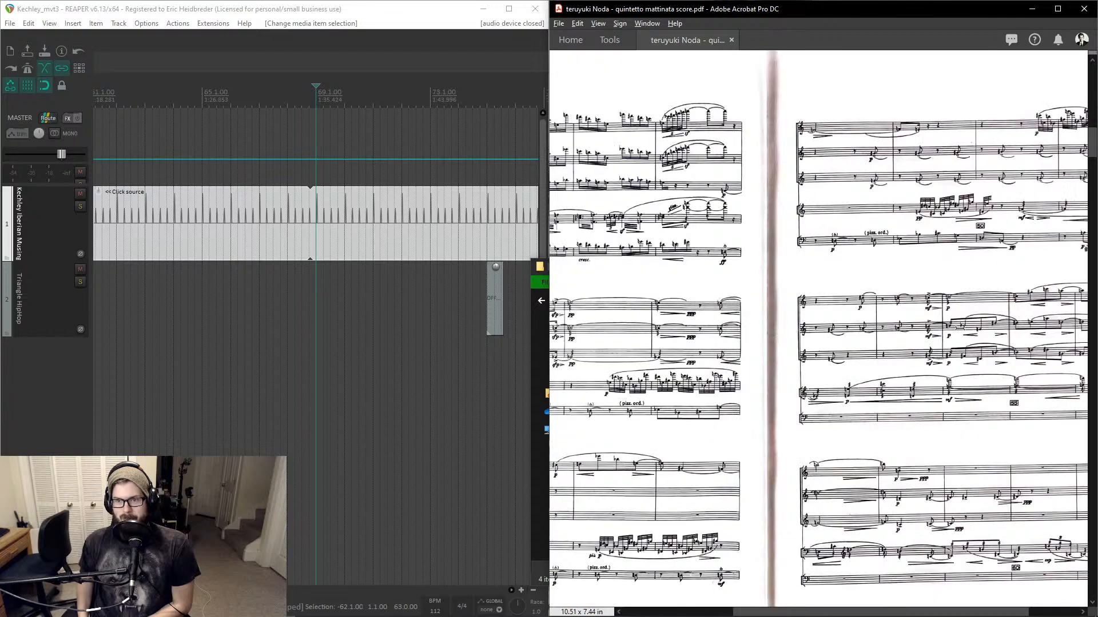
pyautogui.hscroll(-5, 960, 328)
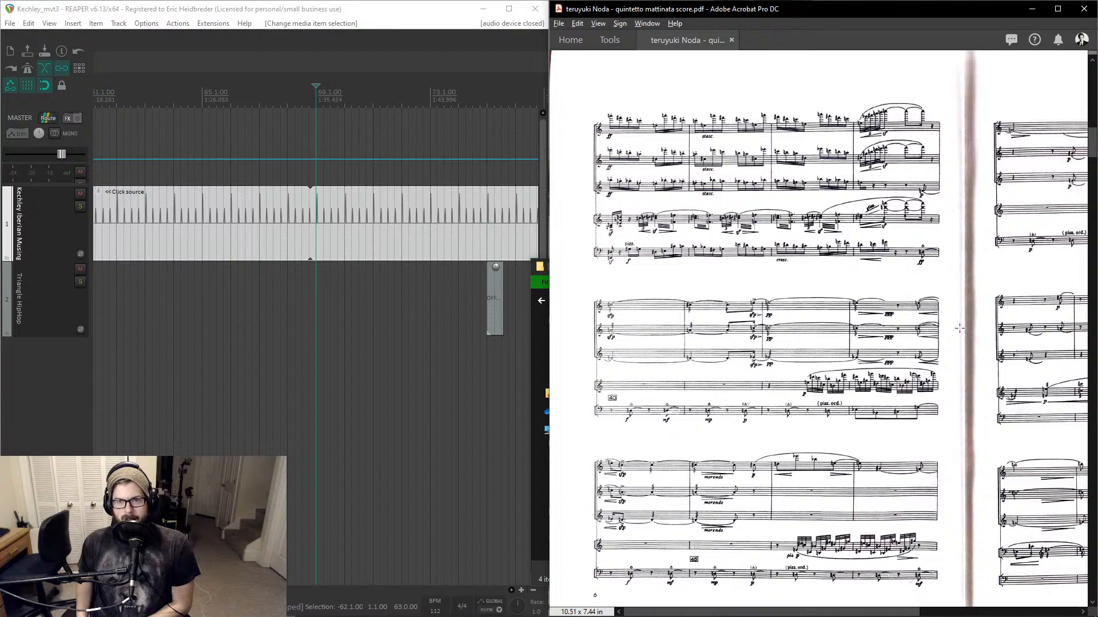
pyautogui.hscroll(5, 959, 328)
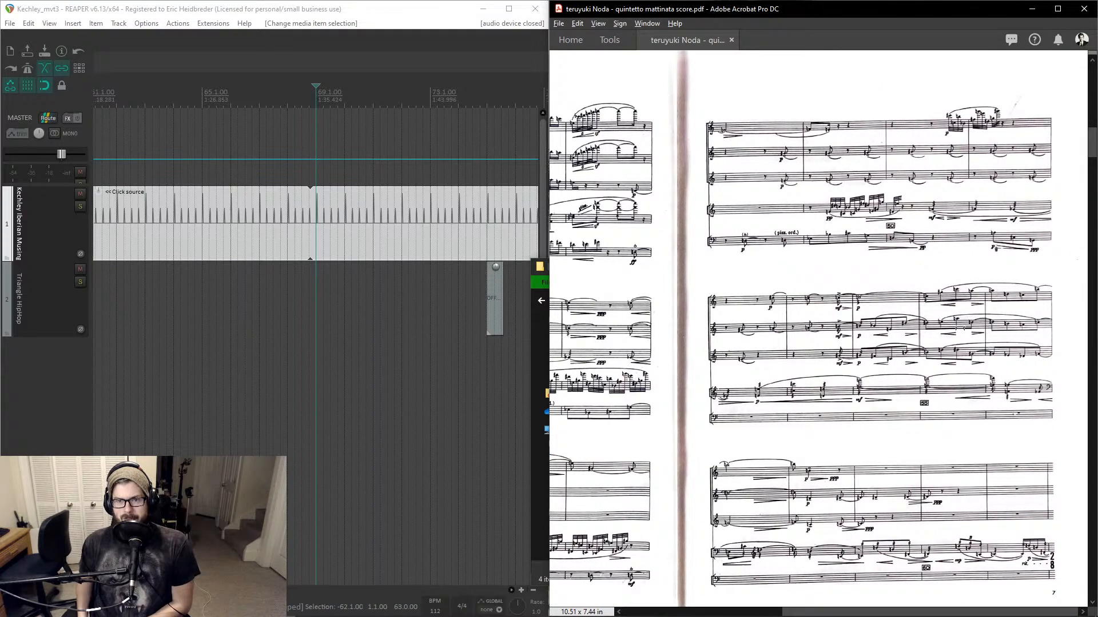
pyautogui.scroll(-1, 823, 328)
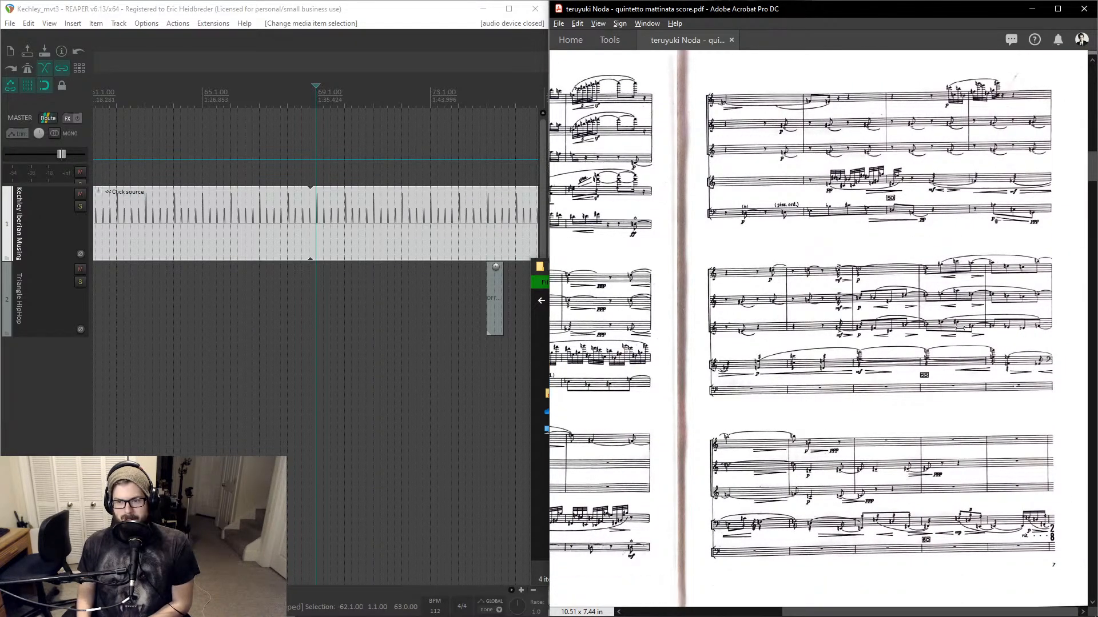
pyautogui.scroll(-1, 959, 328)
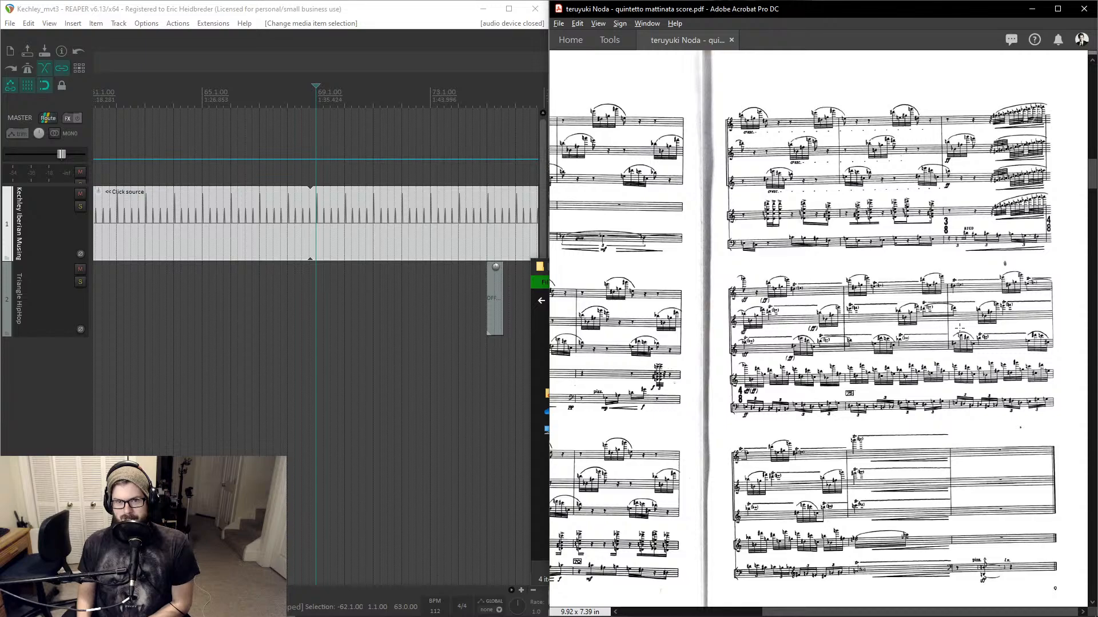
# - Scroll back and forth across the Noda score pages to study the measures and meter changes
pyautogui.hscroll(-5, 959, 329)
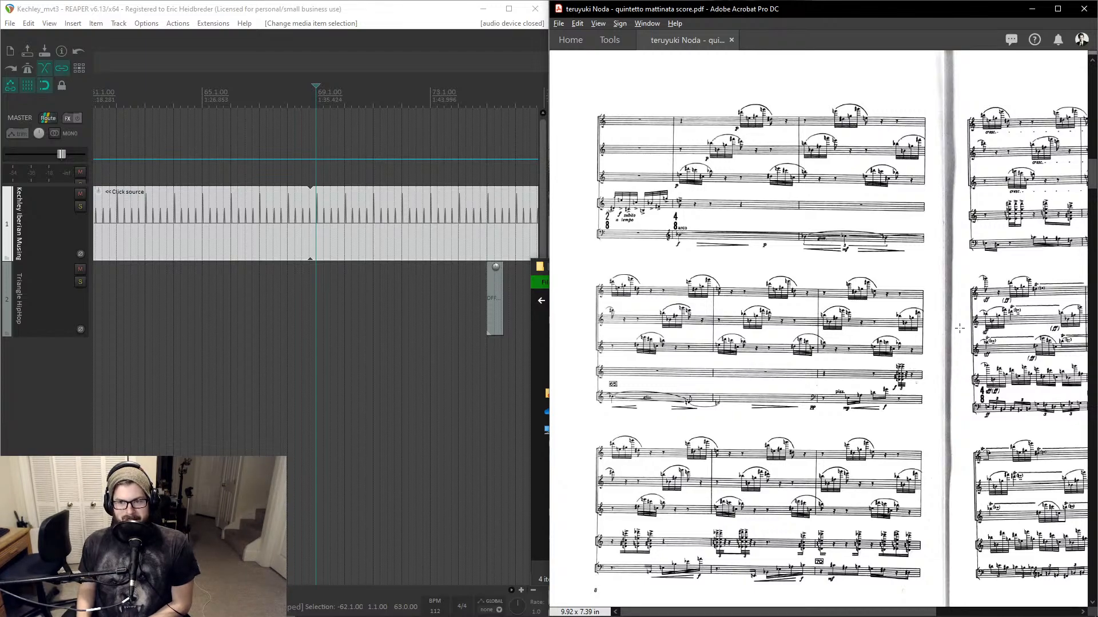
pyautogui.hscroll(5, 959, 328)
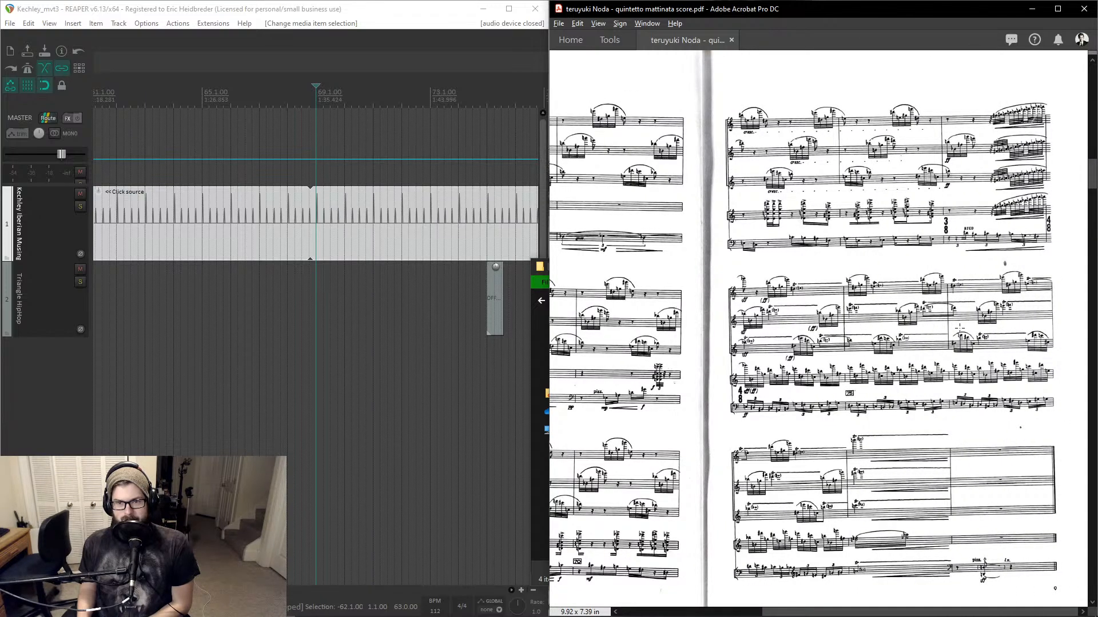
pyautogui.hscroll(-5, 959, 328)
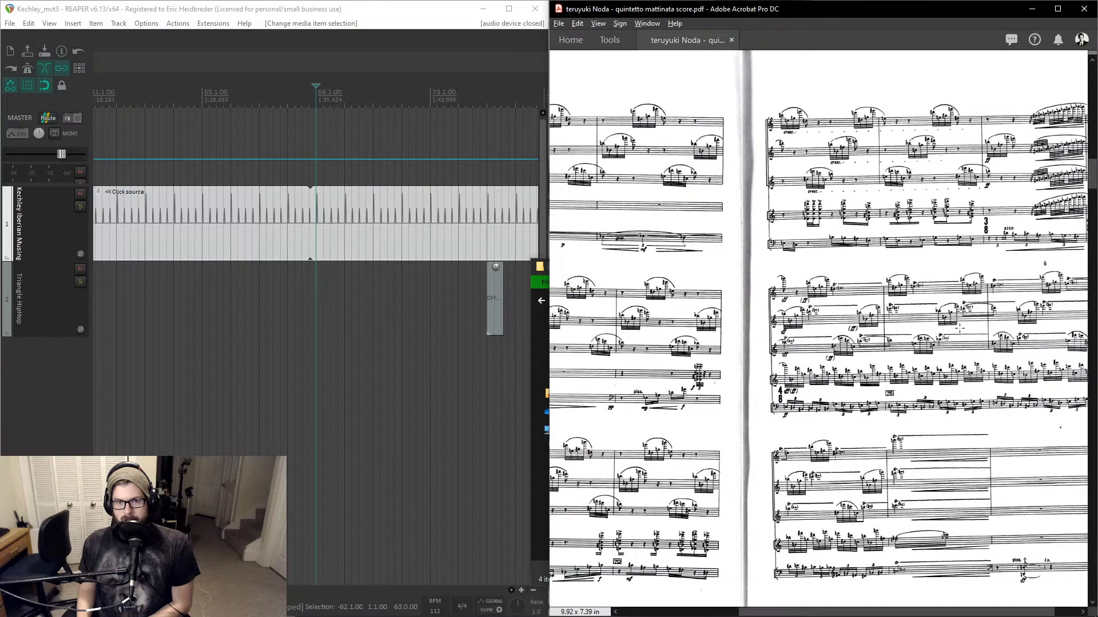
pyautogui.hscroll(5, 959, 328)
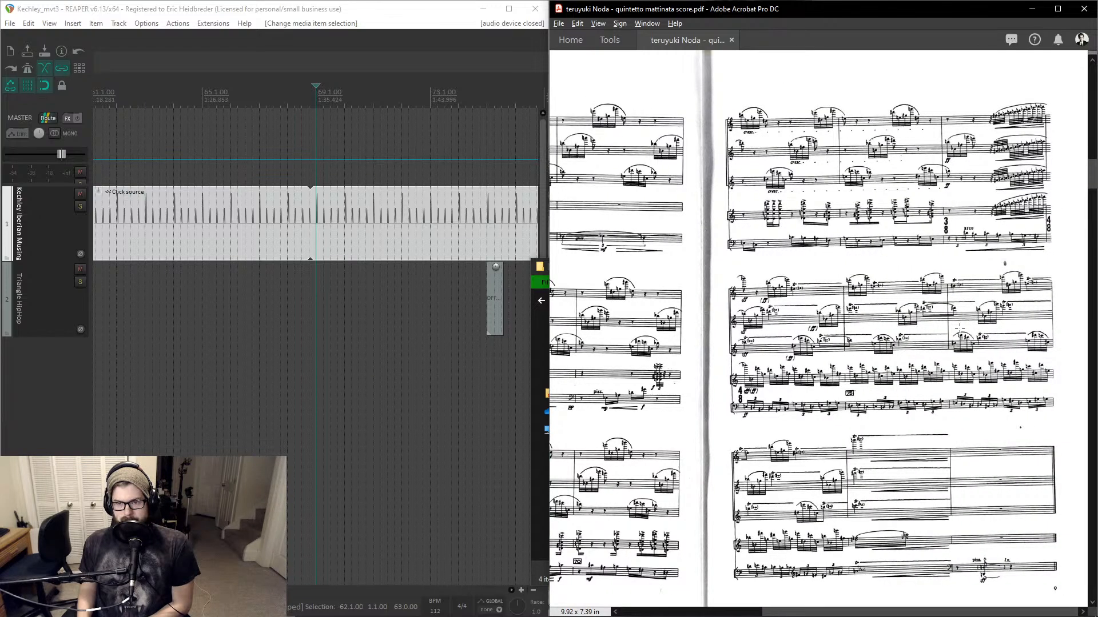
pyautogui.scroll(-5, 959, 328)
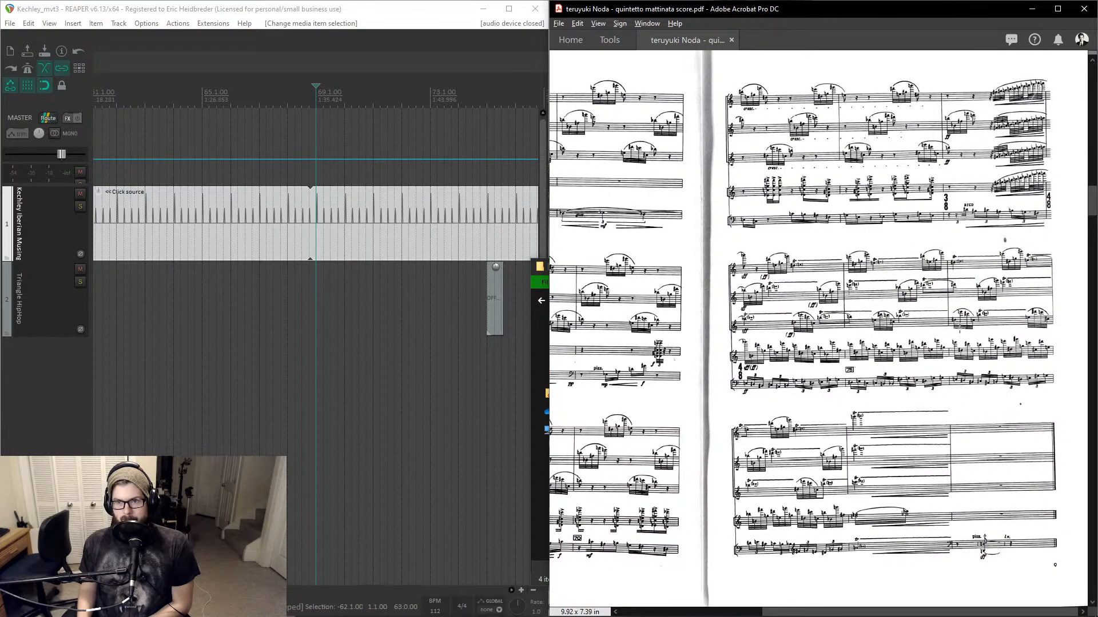
pyautogui.hscroll(-5, 959, 328)
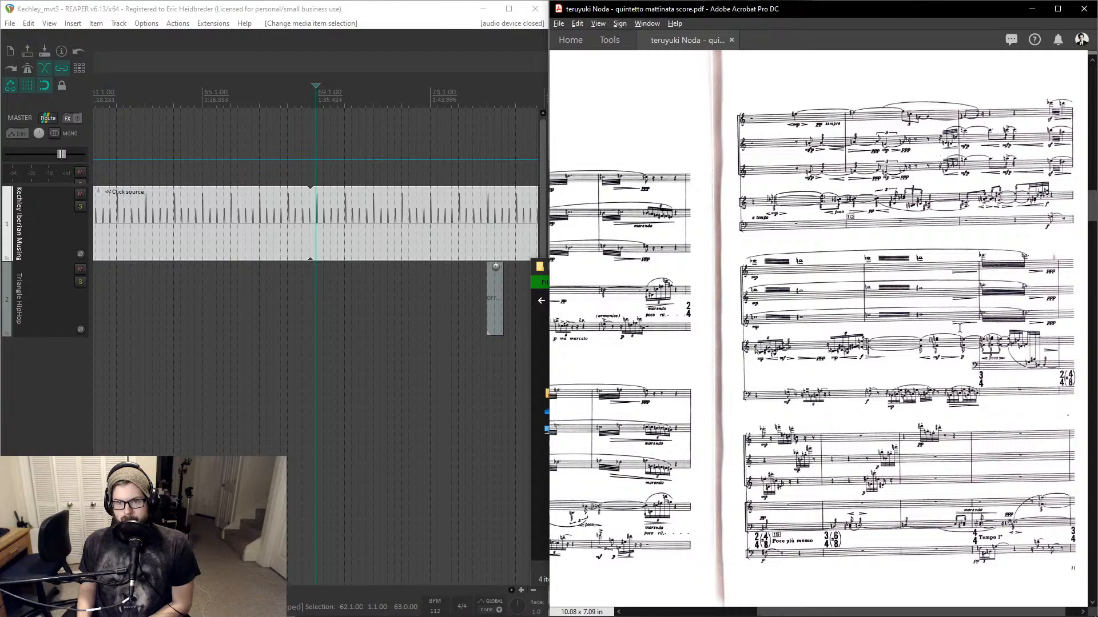
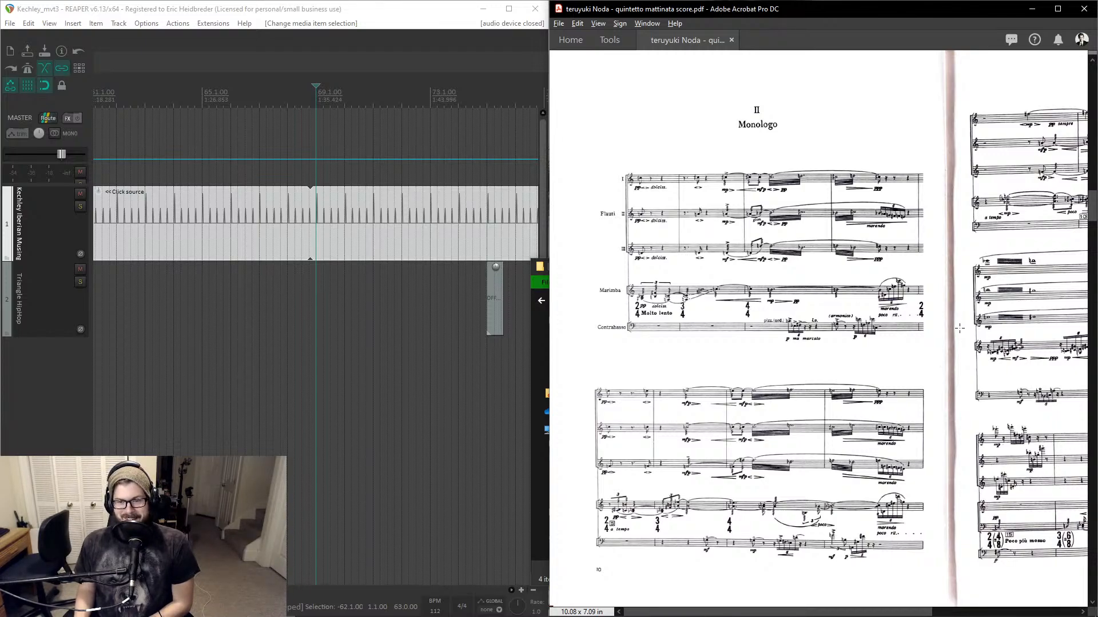
# - Scroll across the Monologo movement's pages to study its measures, meter changes and tempo markings
pyautogui.hscroll(1, 960, 329)
pyautogui.hscroll(5, 959, 328)
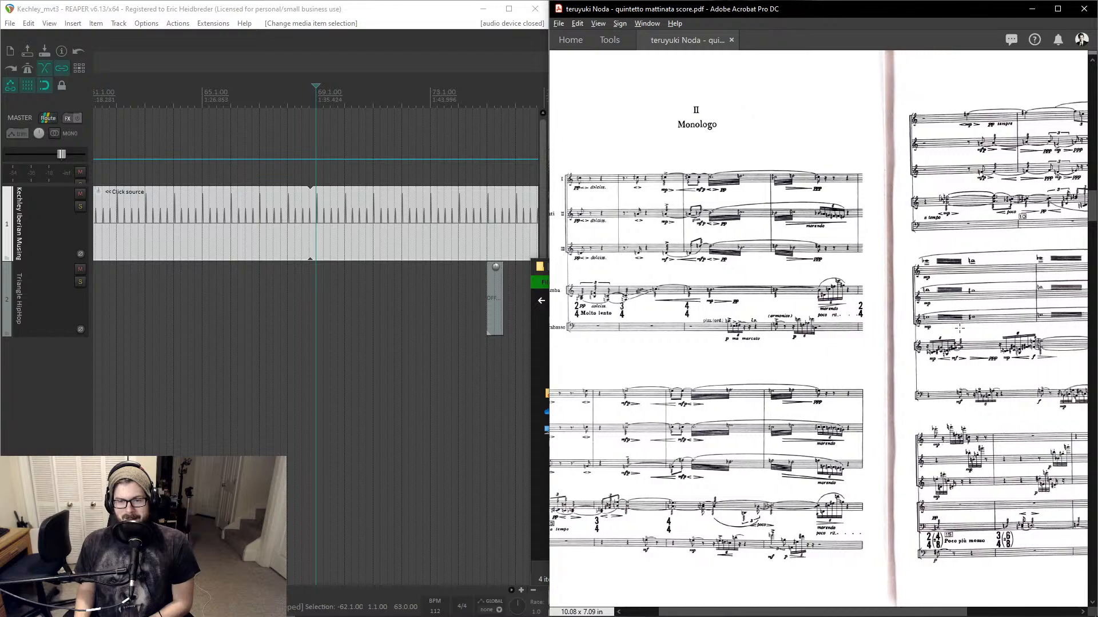
pyautogui.hscroll(3, 960, 329)
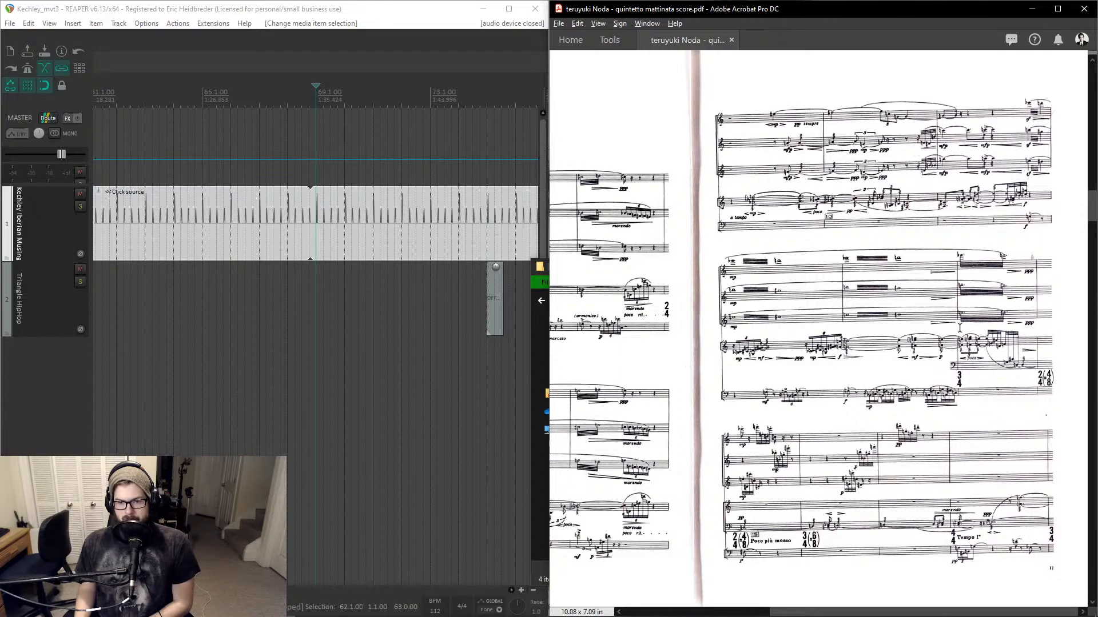
pyautogui.hscroll(-10, 959, 329)
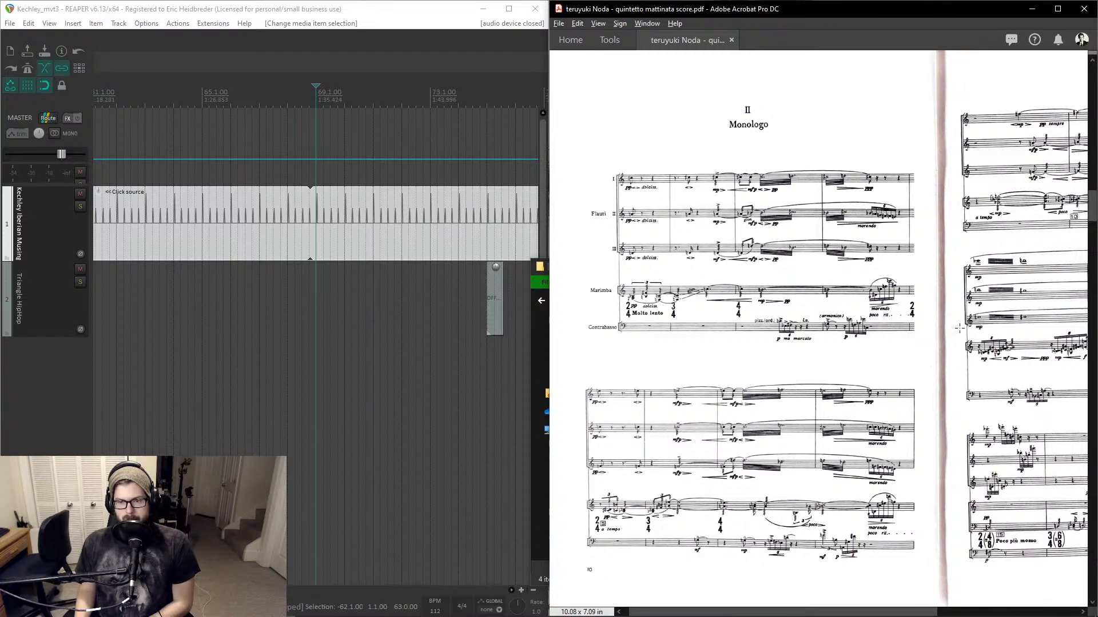
pyautogui.hscroll(10, 959, 328)
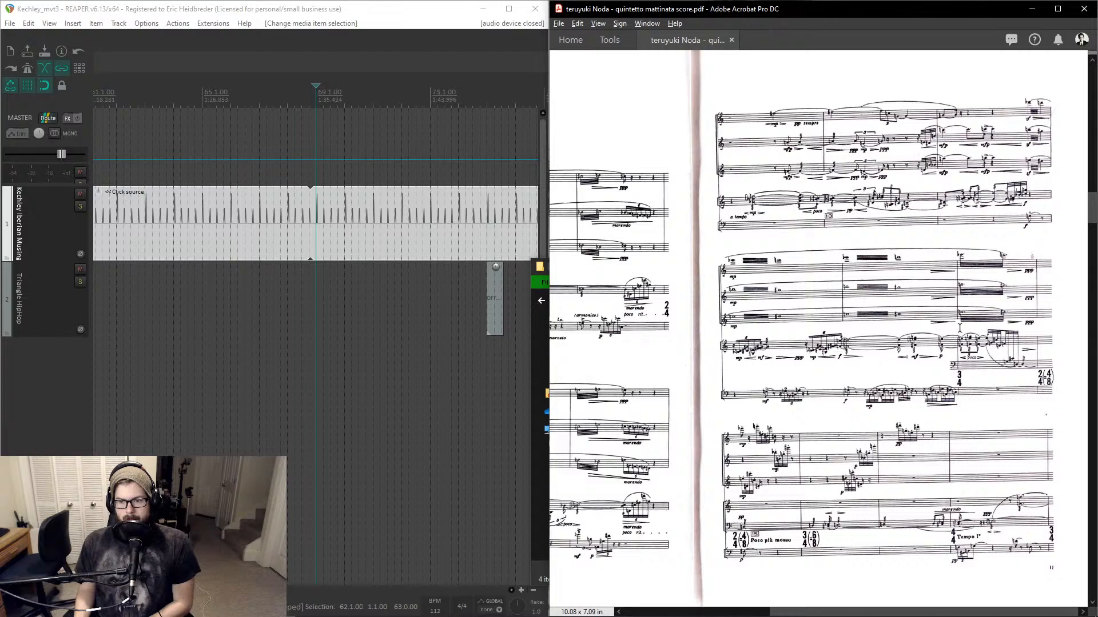
pyautogui.scroll(-5, 959, 328)
pyautogui.hscroll(-9, 959, 329)
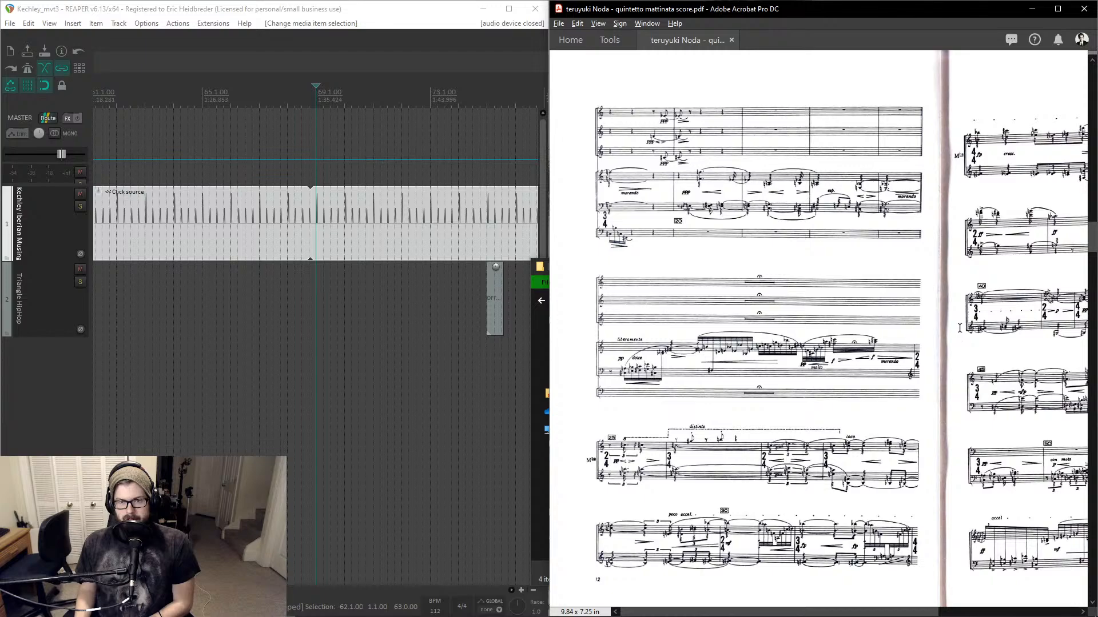
pyautogui.hscroll(9, 1067, 240)
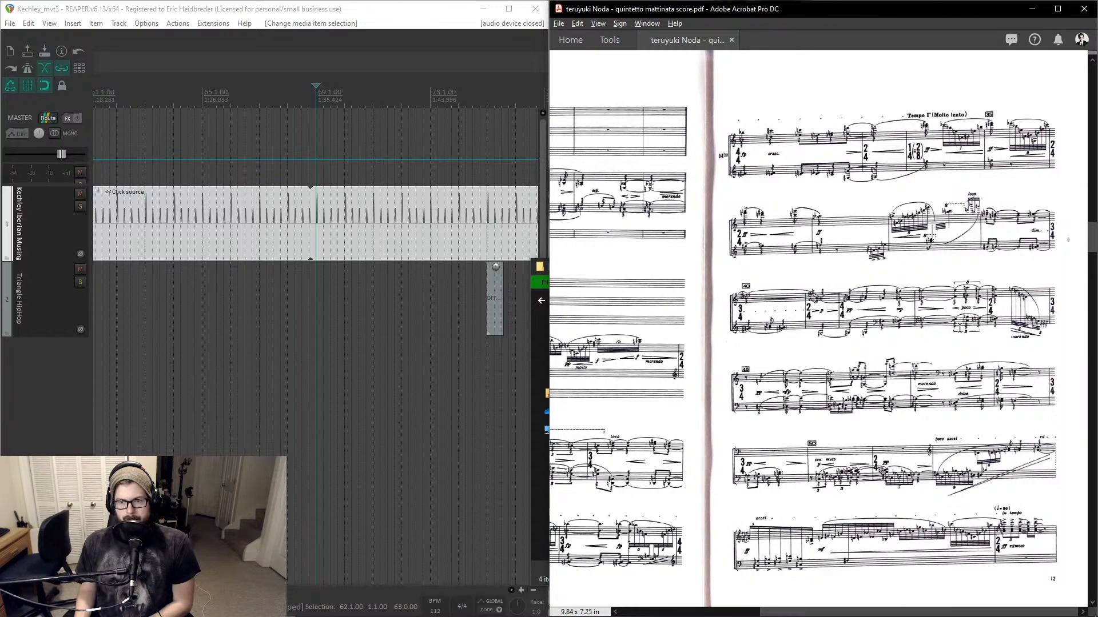
pyautogui.scroll(-1, 960, 328)
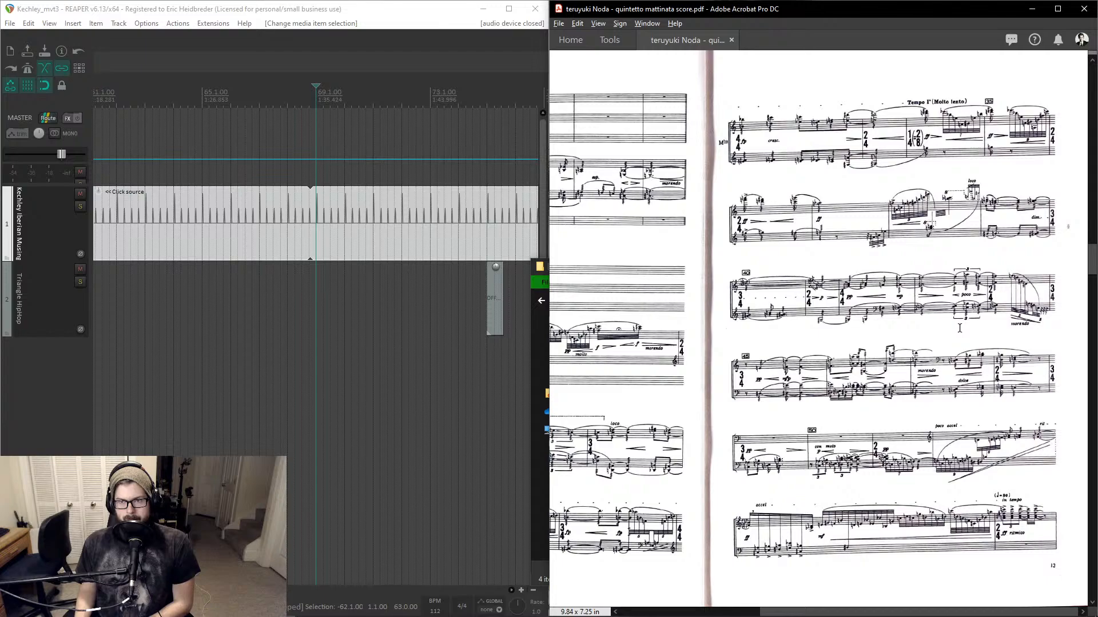
pyautogui.scroll(-1, 960, 328)
pyautogui.scroll(2, 959, 329)
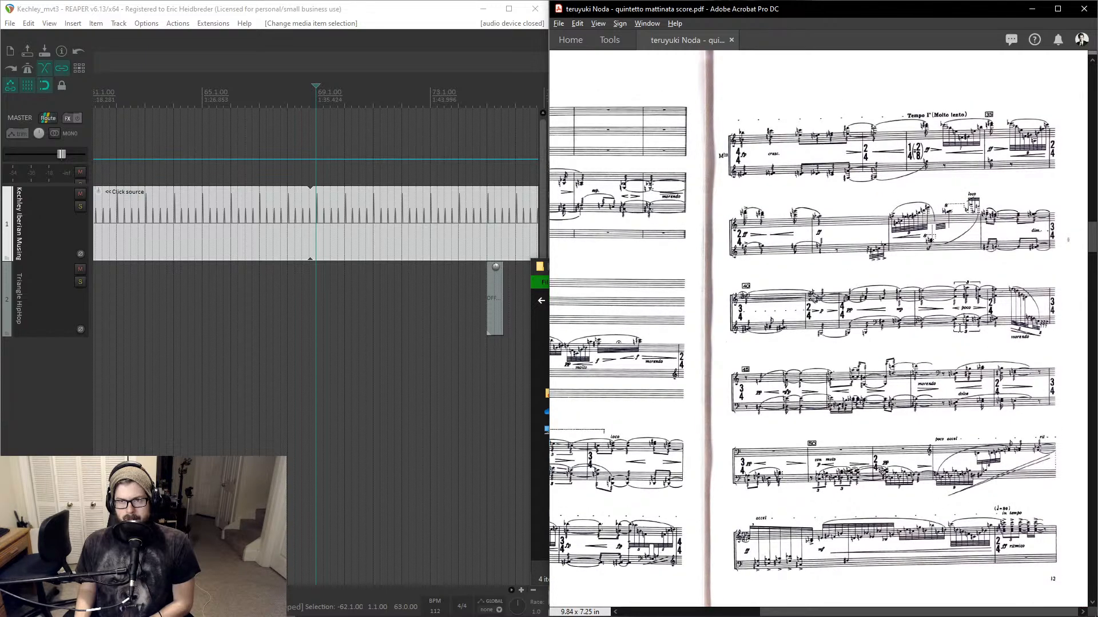
pyautogui.hscroll(-1, 960, 329)
pyautogui.hscroll(-5, 960, 329)
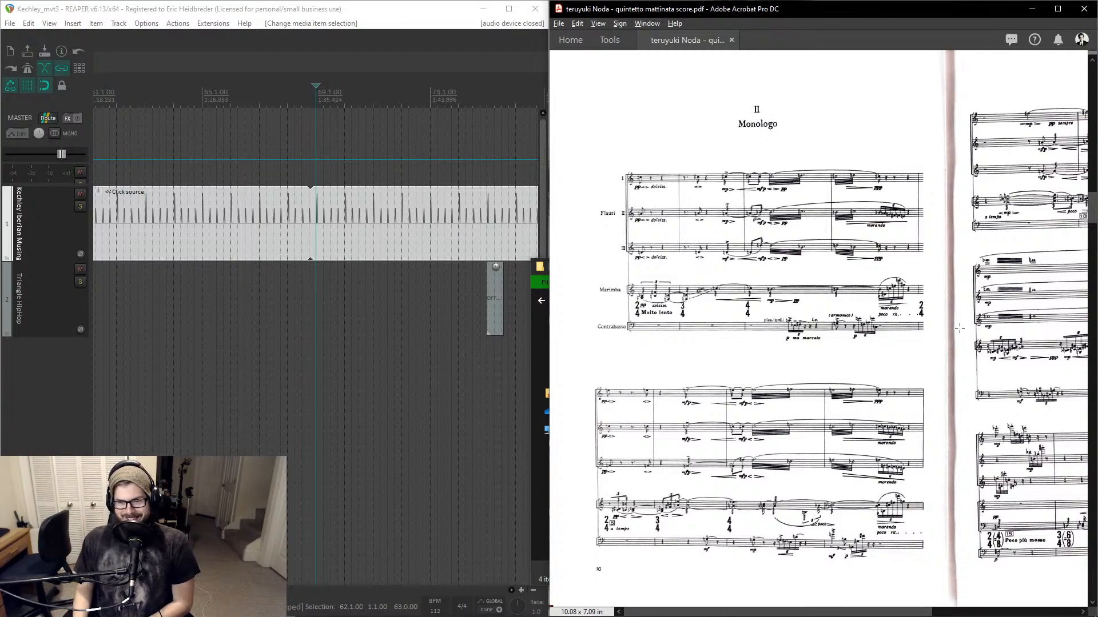
# - Scroll through the Prologo, Monologo and Epilogo pages of the score and return to the first page
pyautogui.scroll(-10, 960, 328)
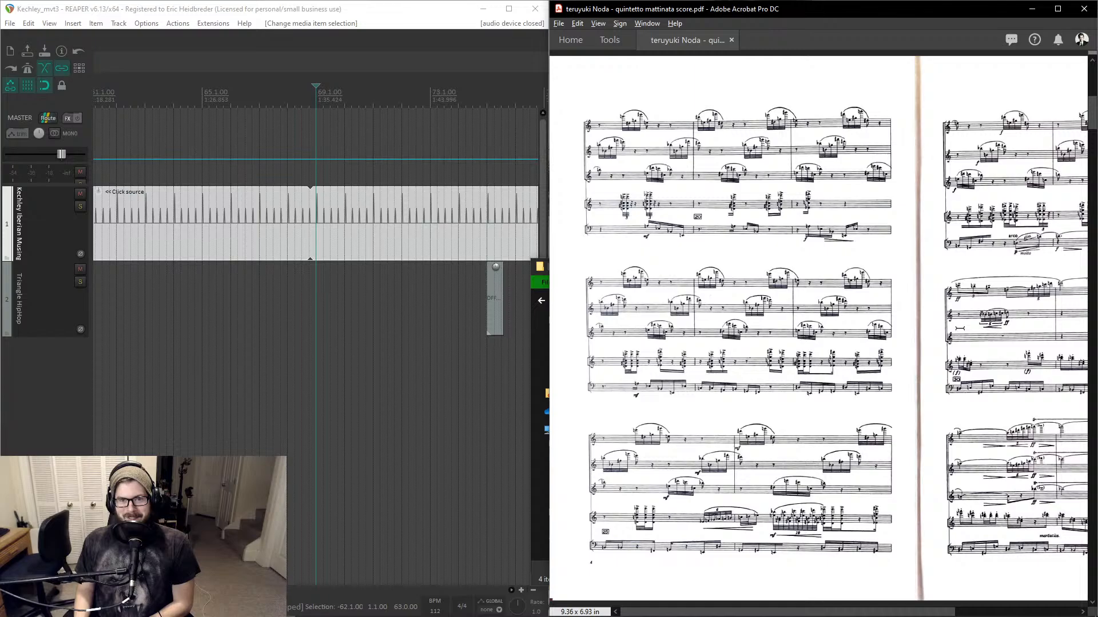
pyautogui.scroll(5, 960, 328)
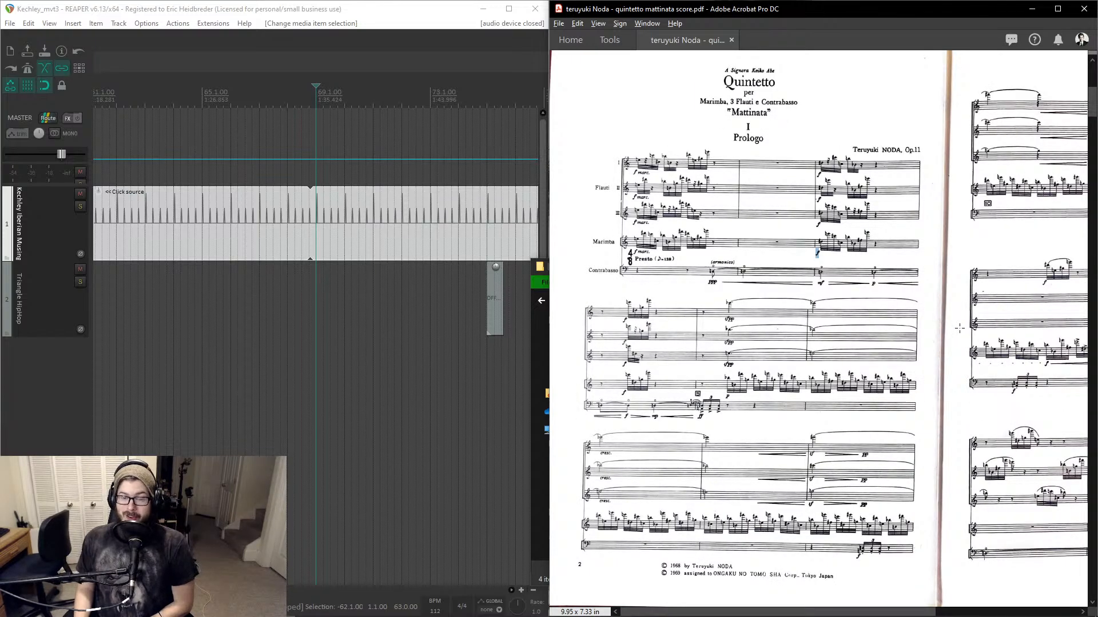
pyautogui.scroll(-8, 959, 329)
pyautogui.scroll(-8, 959, 329)
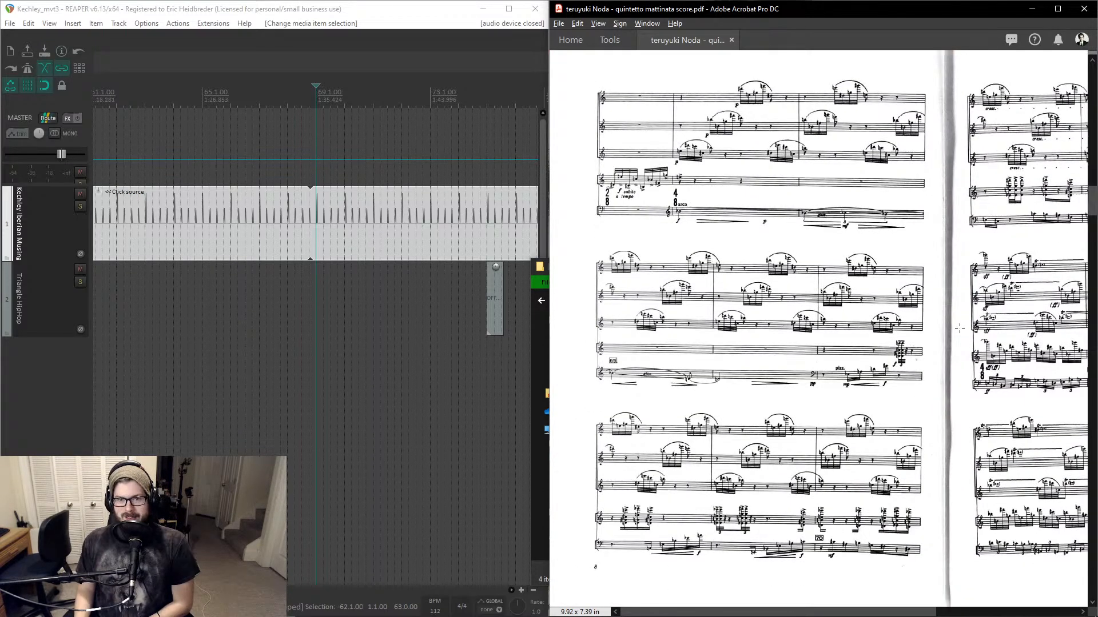
pyautogui.scroll(-4, 959, 328)
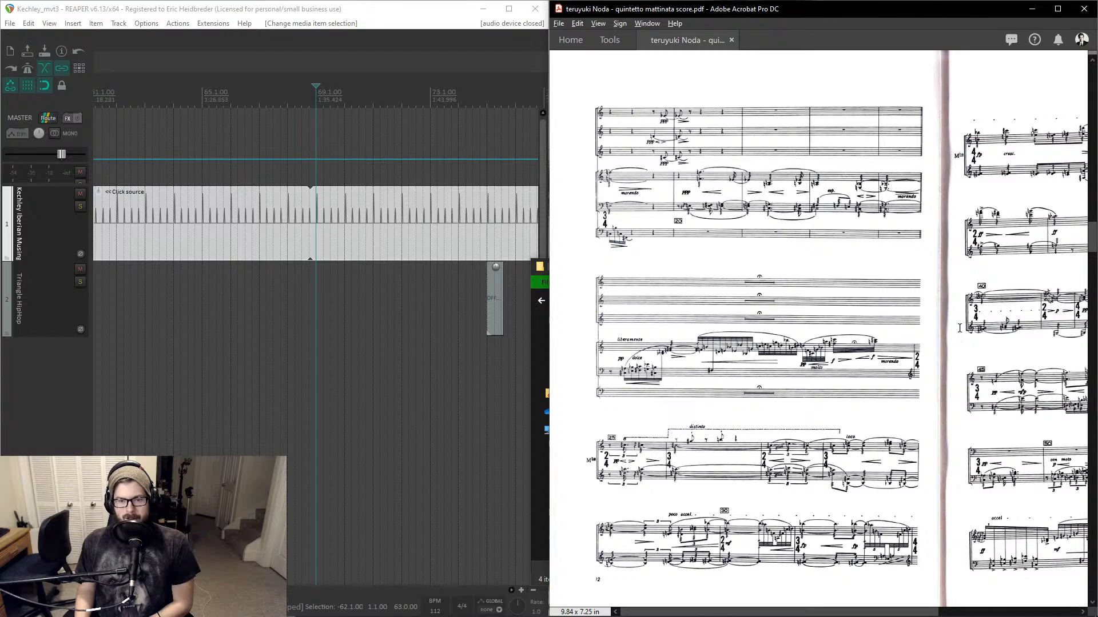
pyautogui.hscroll(4, 959, 328)
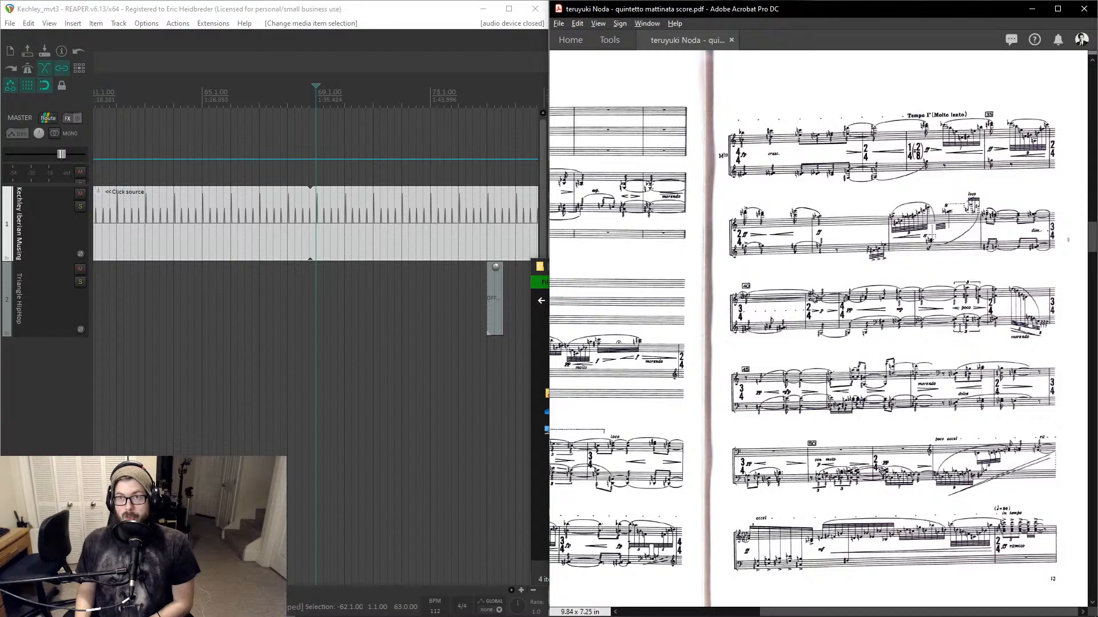
pyautogui.hscroll(-4, 960, 328)
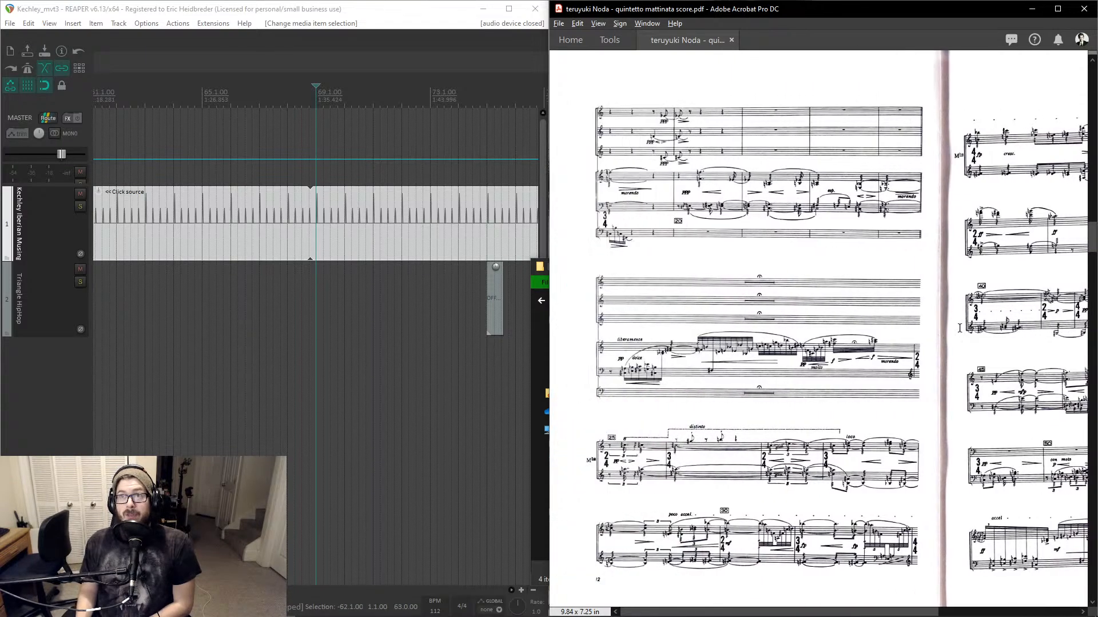
pyautogui.scroll(-5, 960, 328)
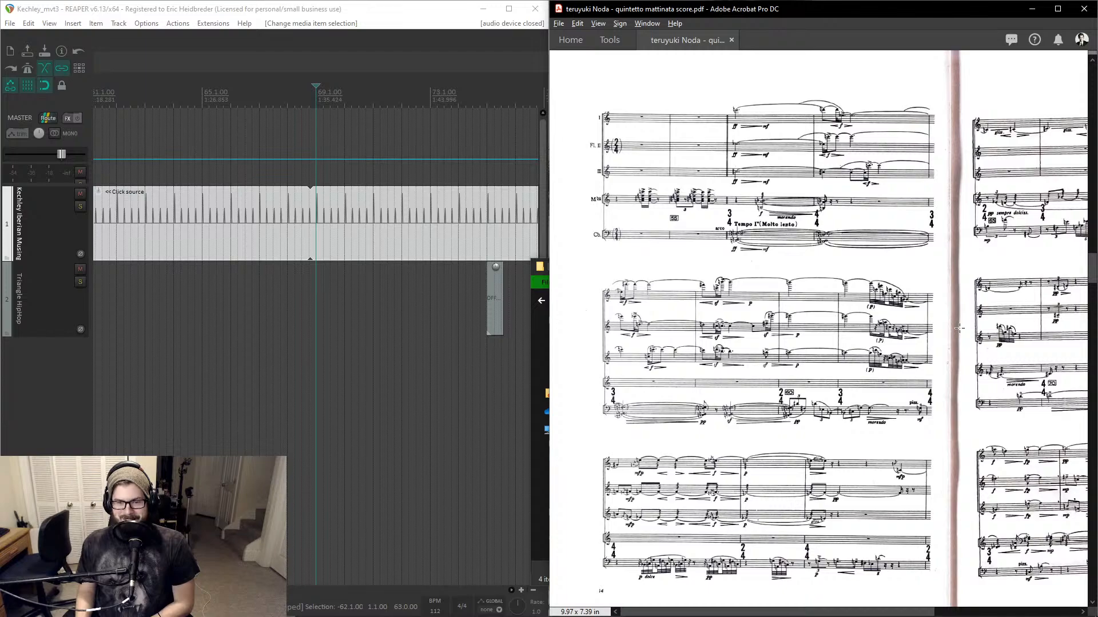
pyautogui.hscroll(6, 959, 328)
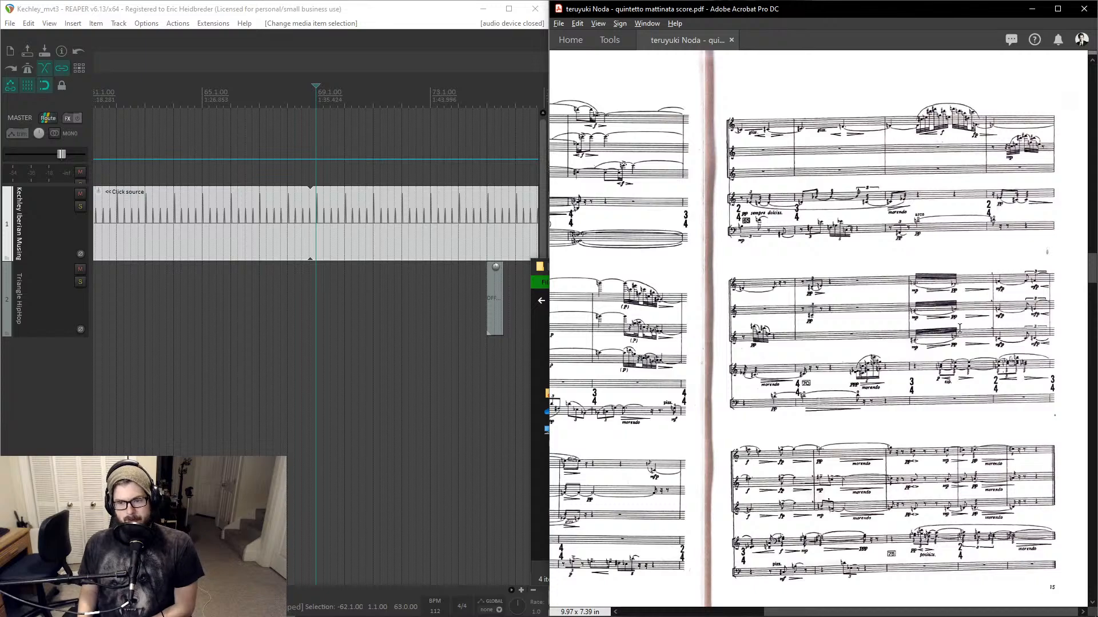
pyautogui.scroll(-1, 959, 328)
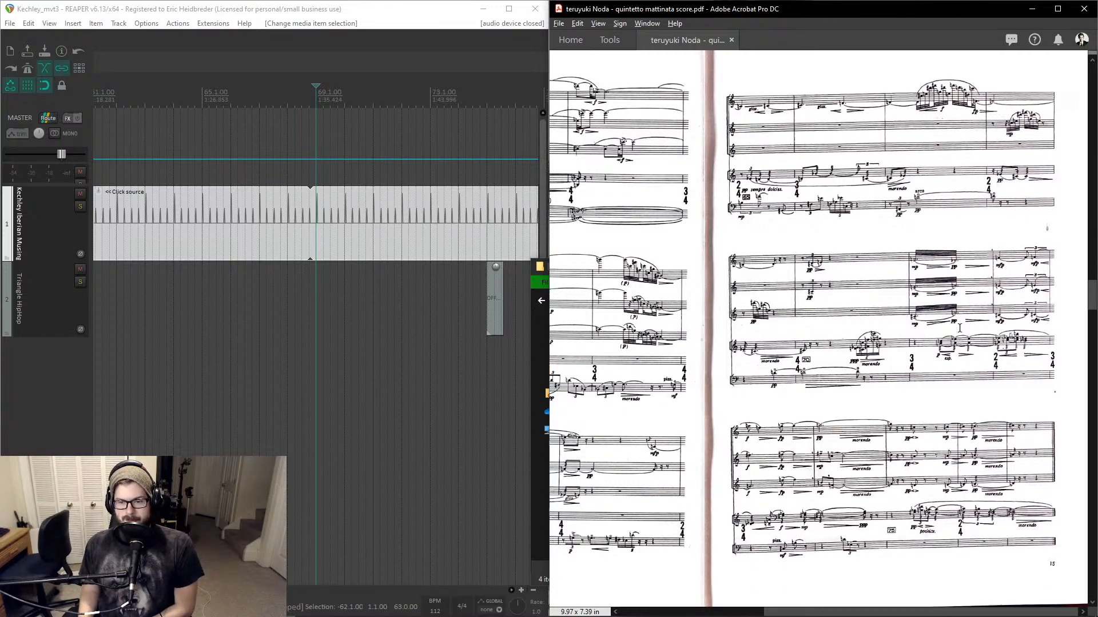
pyautogui.hscroll(-5, 959, 327)
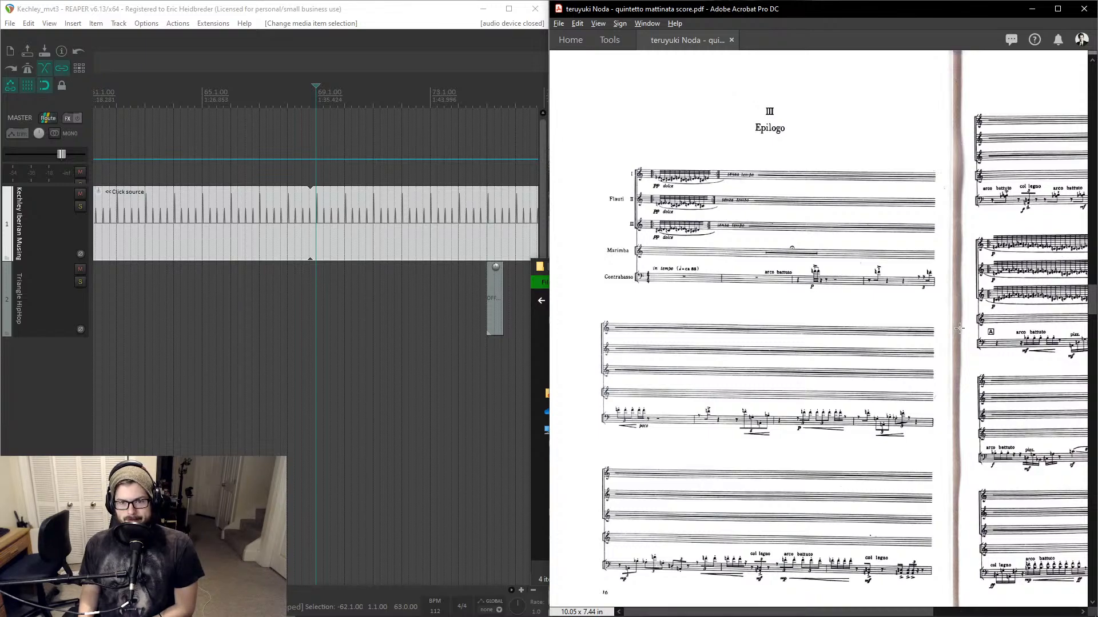
pyautogui.hscroll(3, 958, 327)
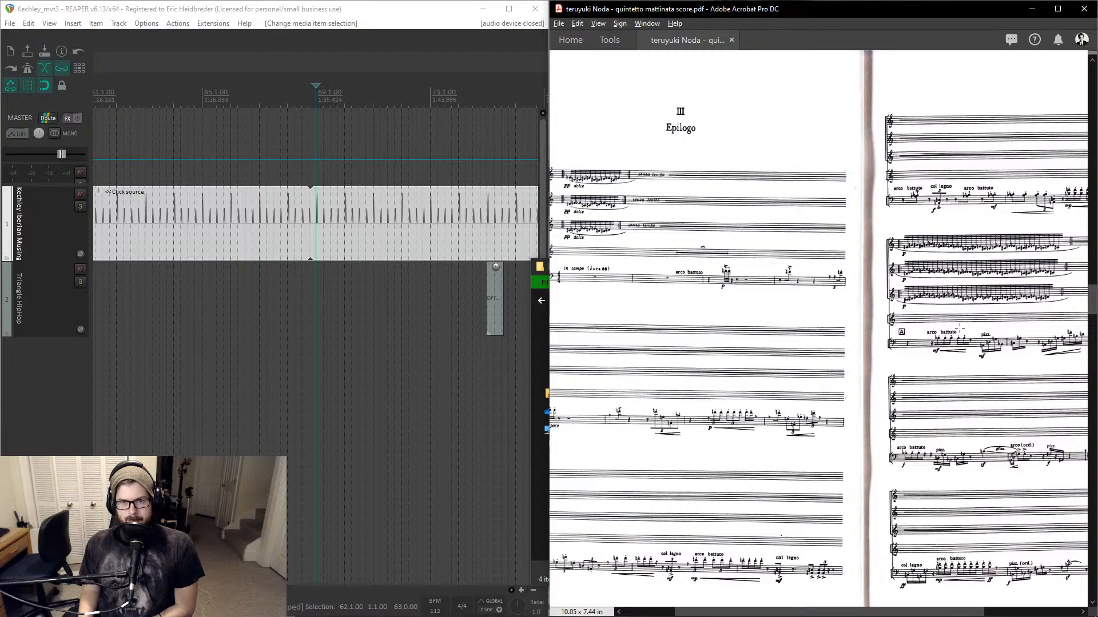
pyautogui.hscroll(5, 960, 327)
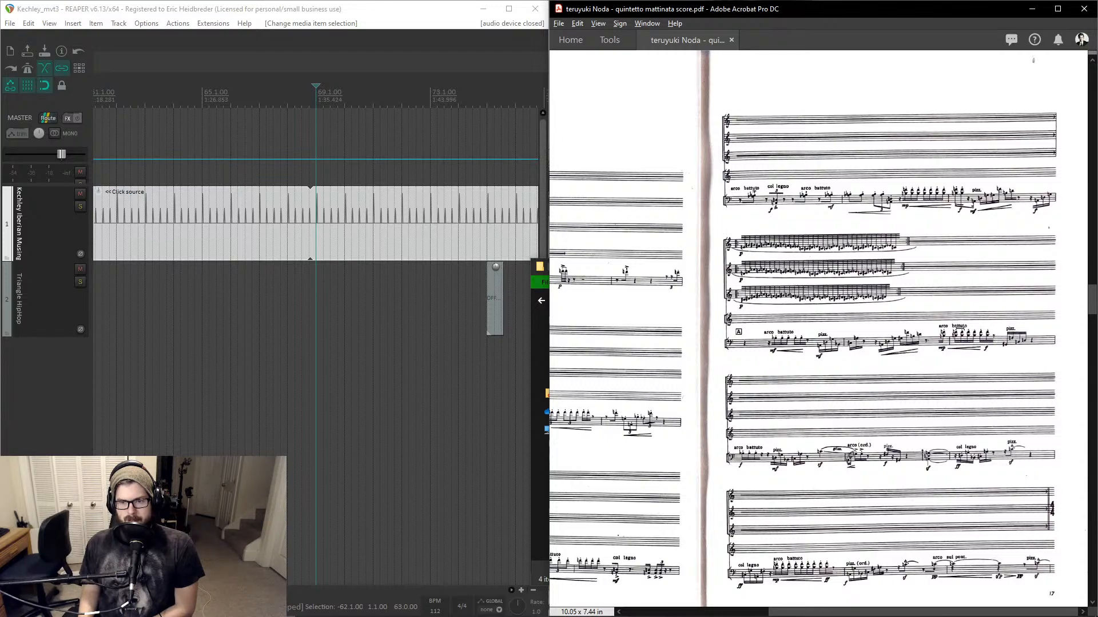
pyautogui.scroll(-1, 959, 328)
pyautogui.scroll(-2, 959, 328)
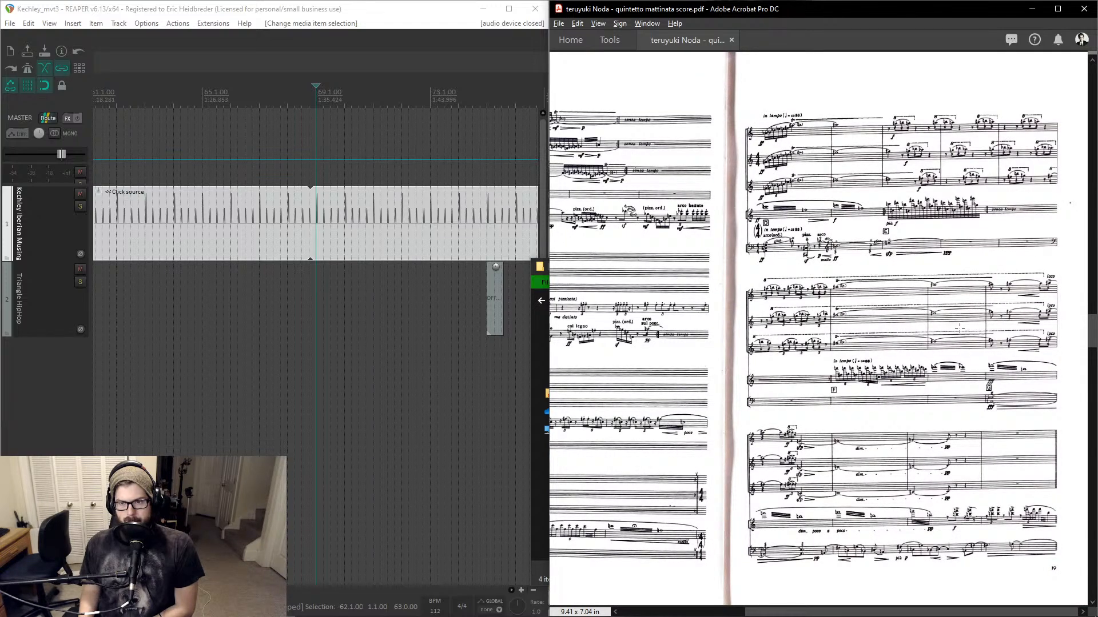
pyautogui.scroll(3, 960, 328)
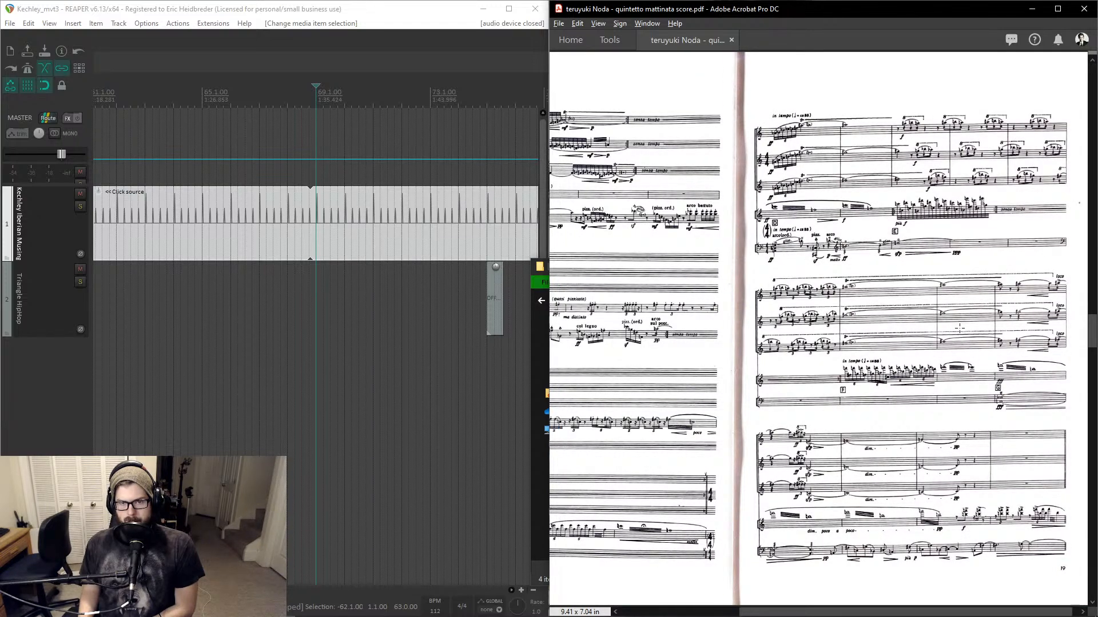
pyautogui.scroll(4, 960, 328)
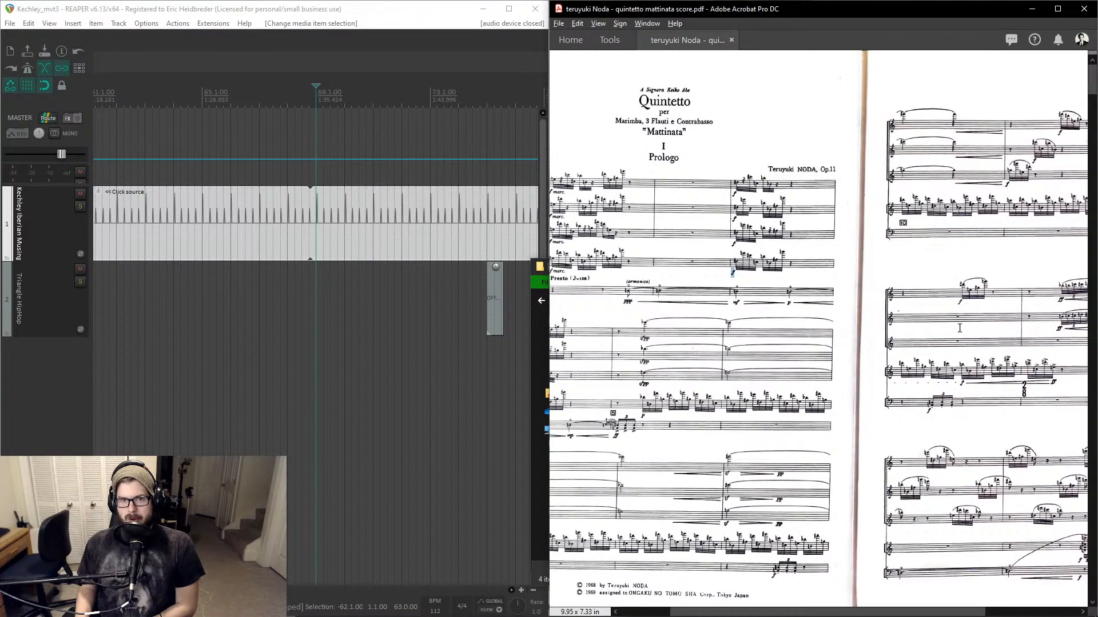
pyautogui.scroll(2, 959, 328)
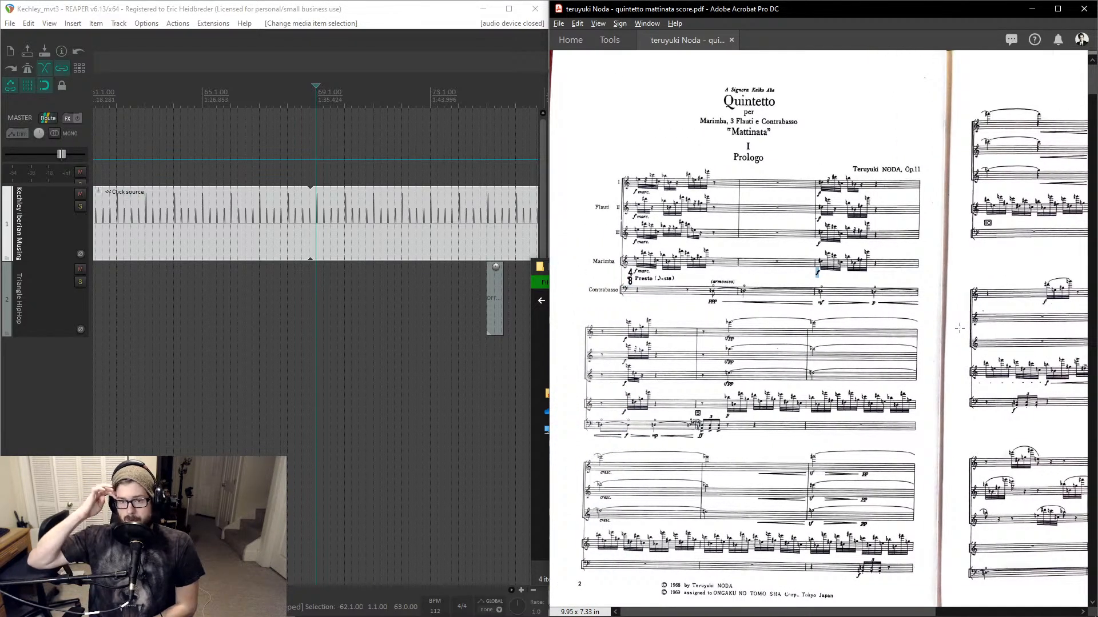
# - Start a new project from the Click Track Generation template, saving the Kechley project before it closes
pyautogui.scroll(-8, 445, 287)
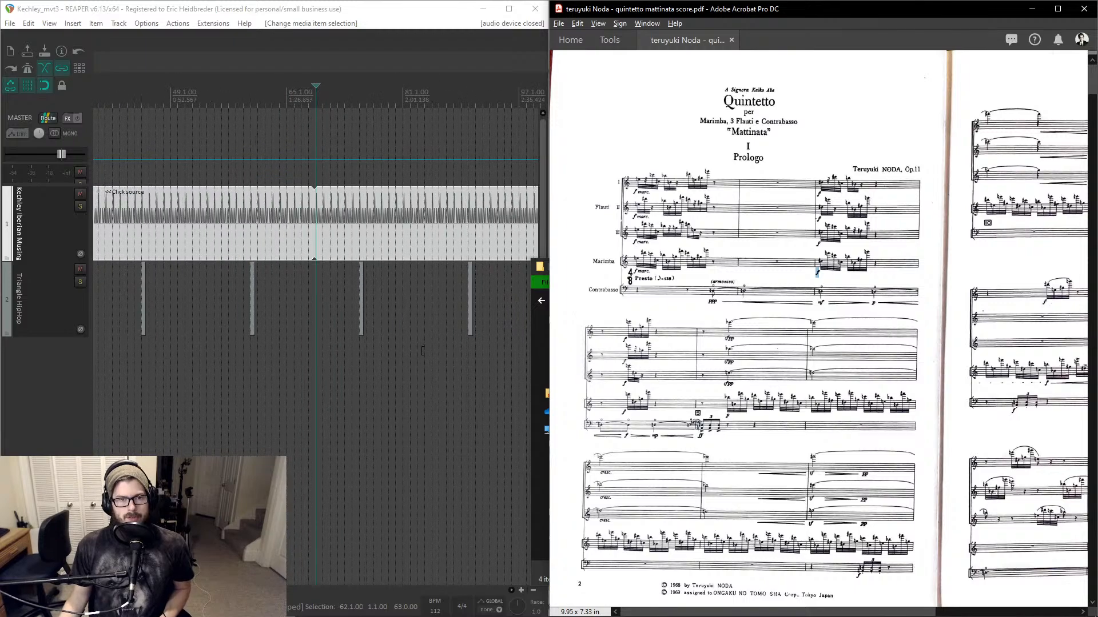
pyautogui.moveTo(449, 287); pyautogui.dragTo(181, 323)
pyautogui.click(11, 28)
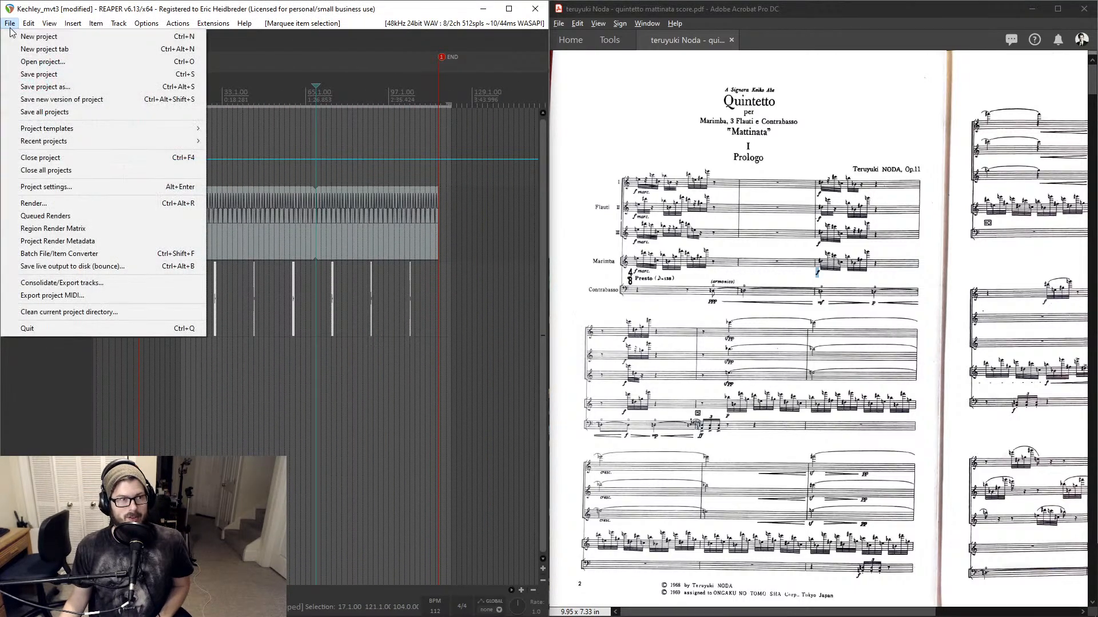
pyautogui.moveTo(189, 129)
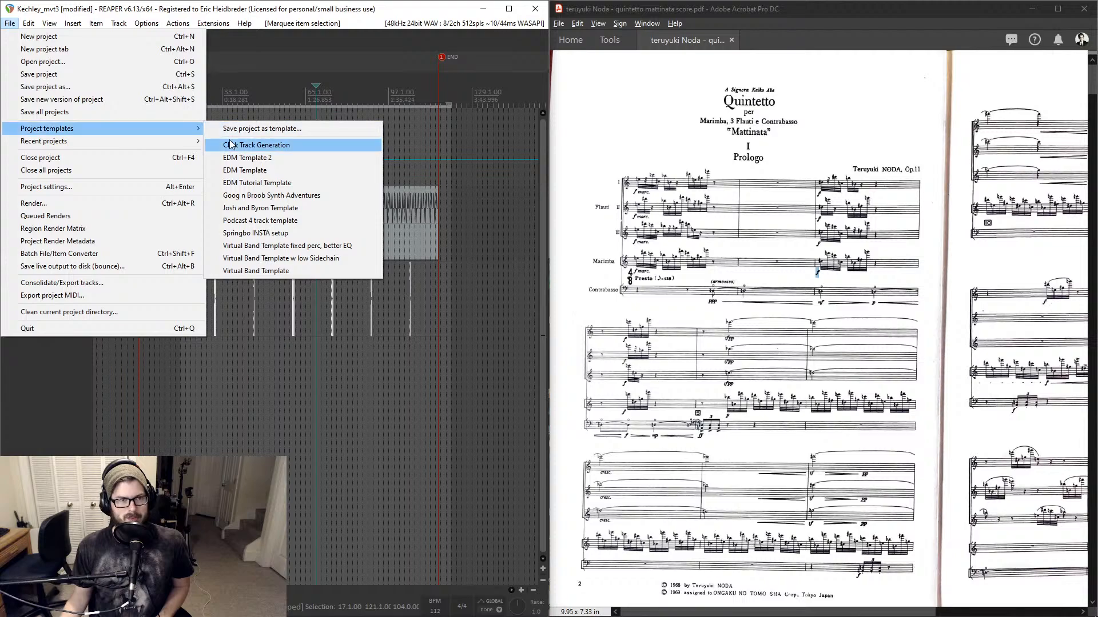
pyautogui.click(230, 144)
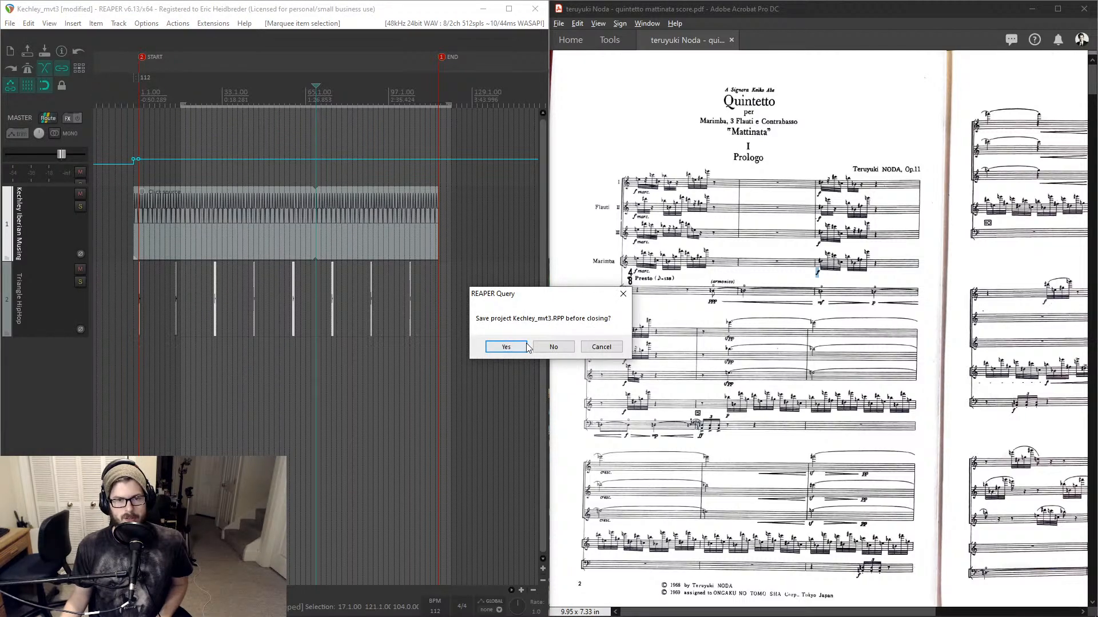
pyautogui.click(511, 347)
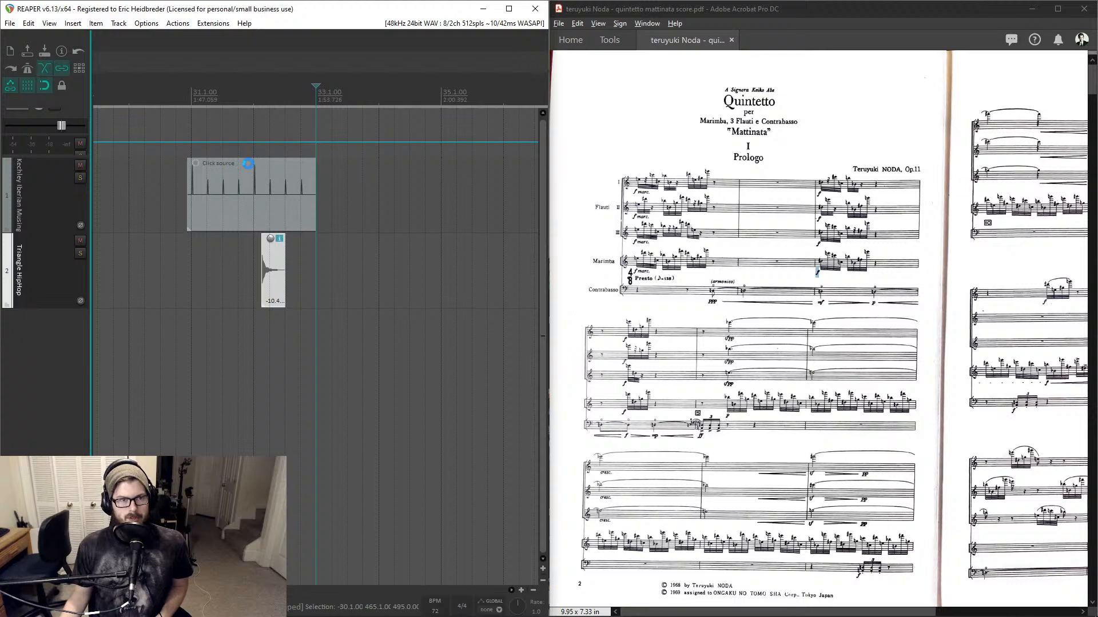
# - Start saving the project by creating a new folder named Noda in the Projects directory and opening it
pyautogui.hotkey('ctrl', 's')
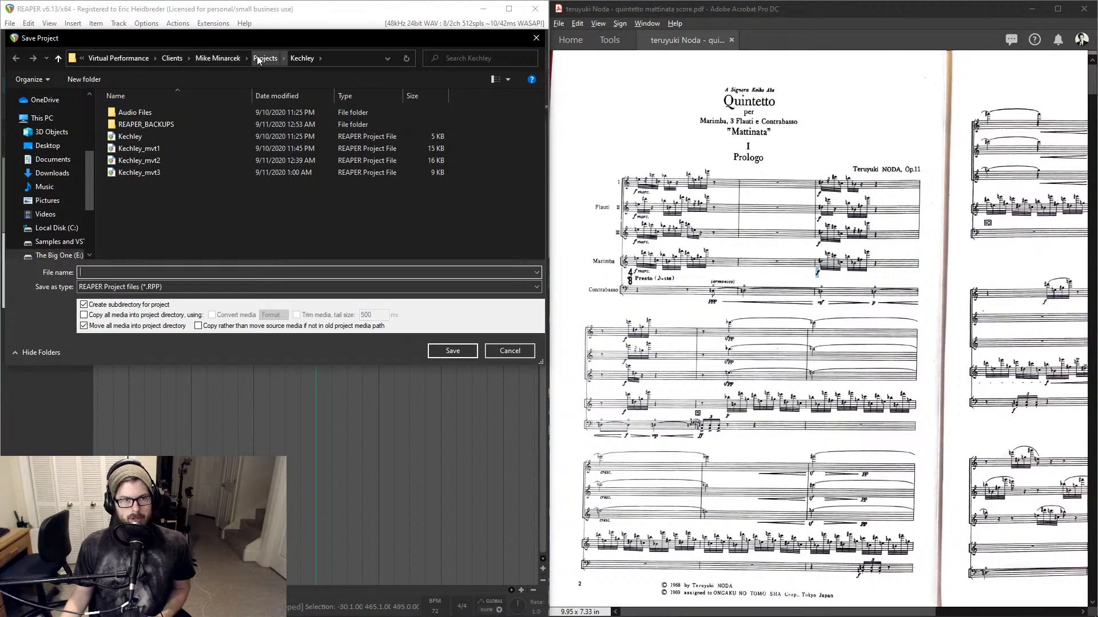
pyautogui.click(256, 56)
pyautogui.click(173, 140)
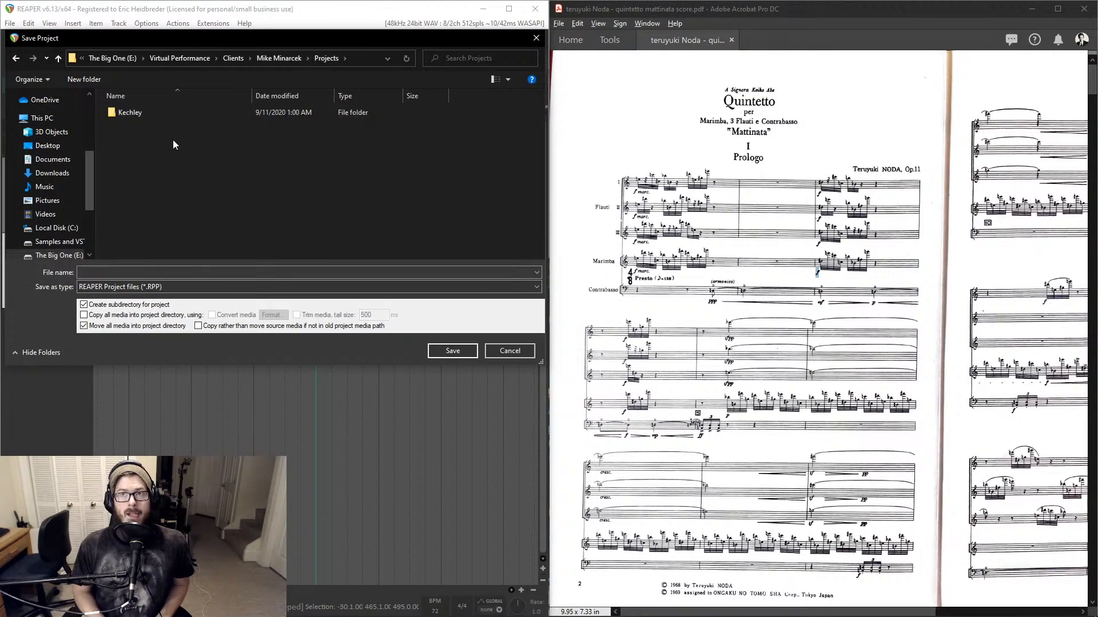
pyautogui.hotkey('ctrl', 'shift', 'n')
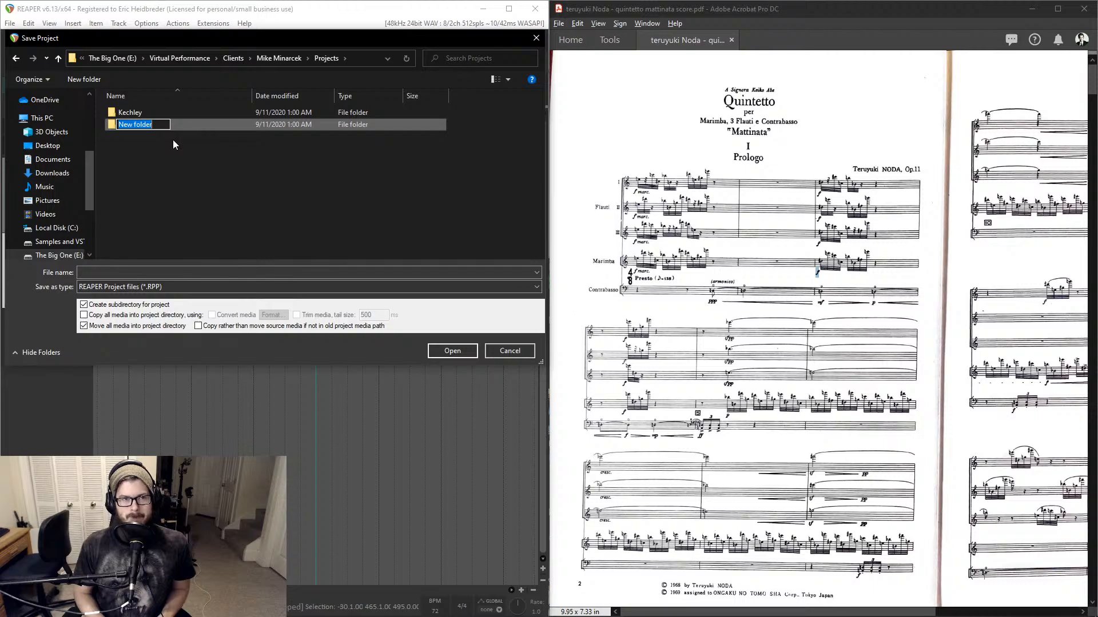
pyautogui.write('Noda')
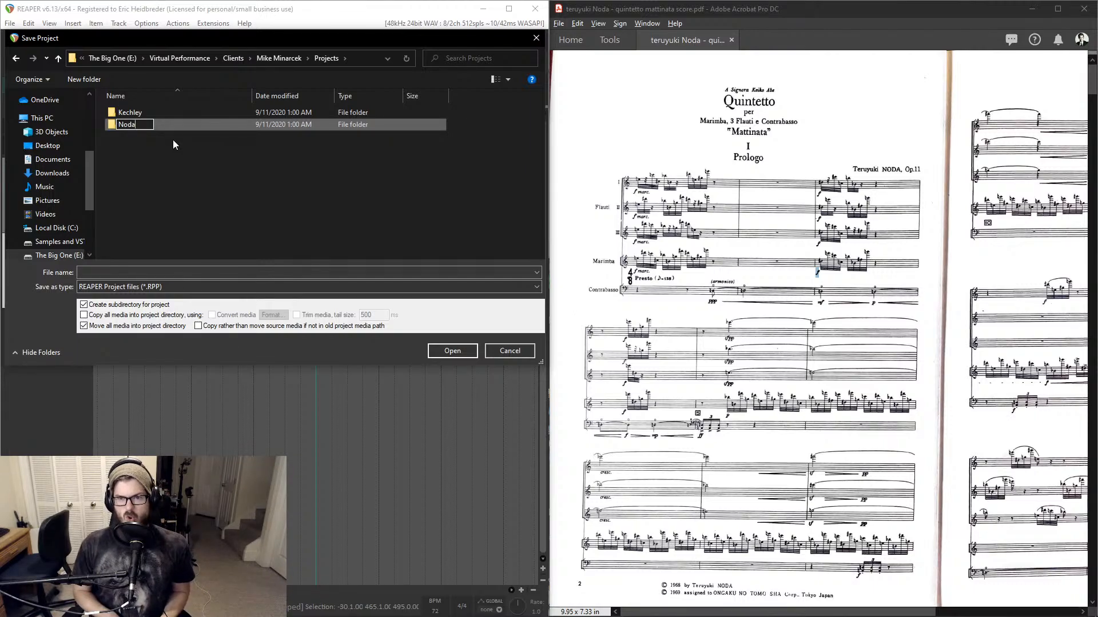
pyautogui.press('Return')
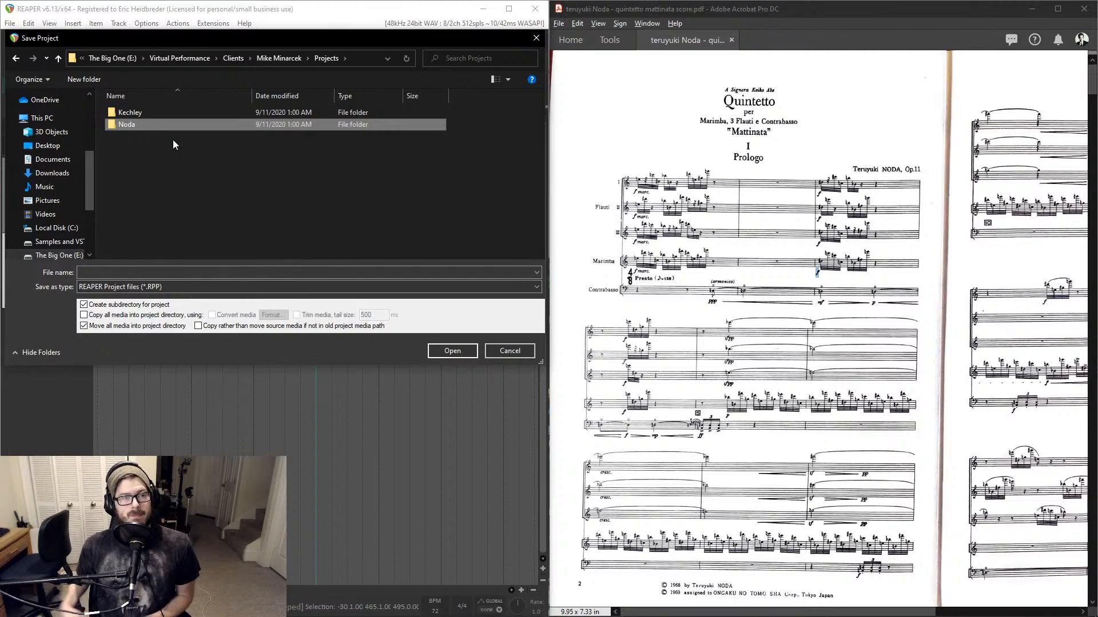
pyautogui.doubleClick(124, 129)
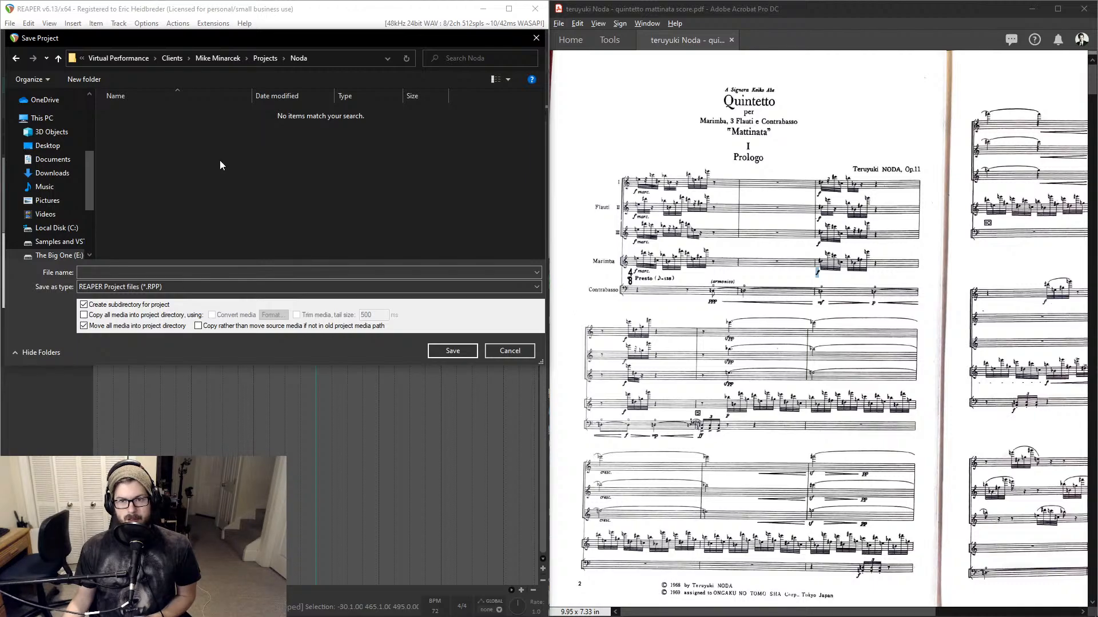
# - Turn off moving all media into the project directory and enter Noda_1 as the file name
pyautogui.click(770, 278)
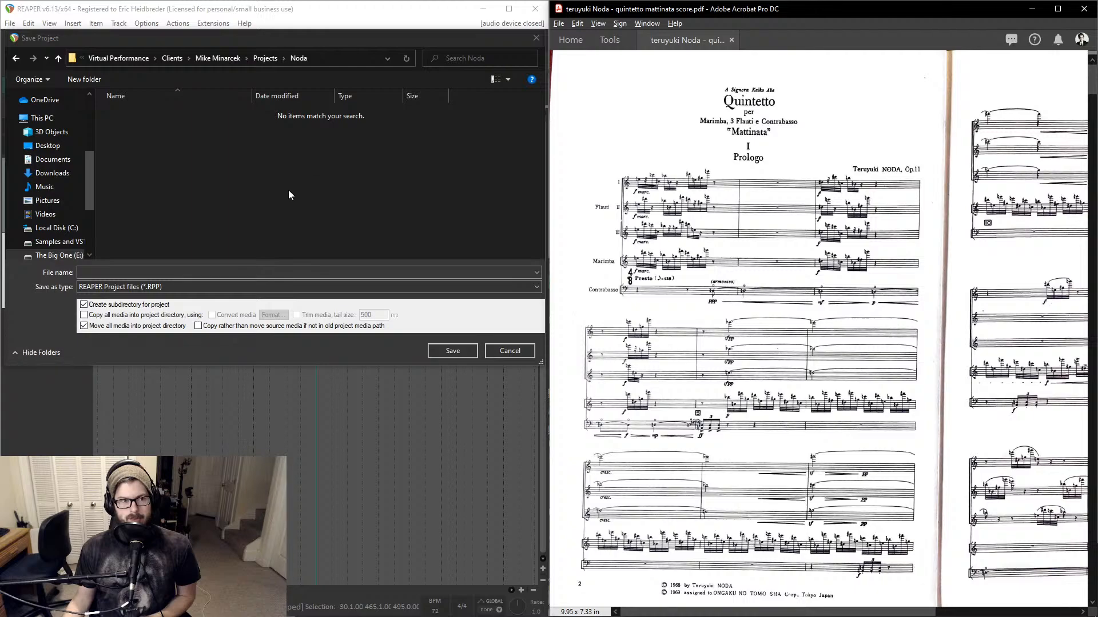
pyautogui.click(142, 271)
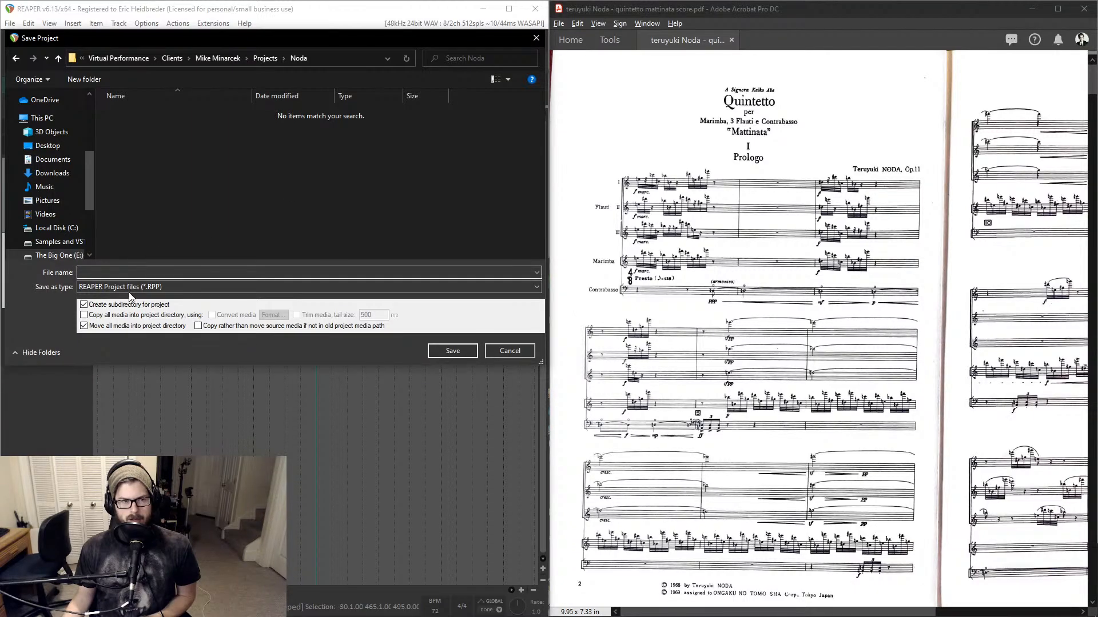
pyautogui.click(108, 326)
pyautogui.click(148, 274)
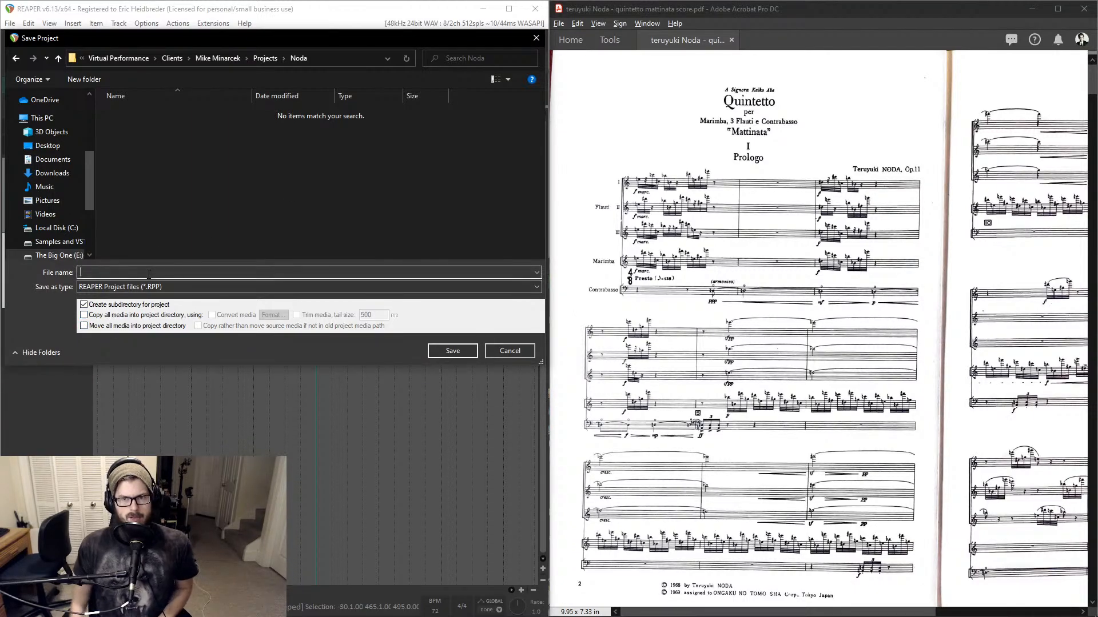
pyautogui.write('Noda_')
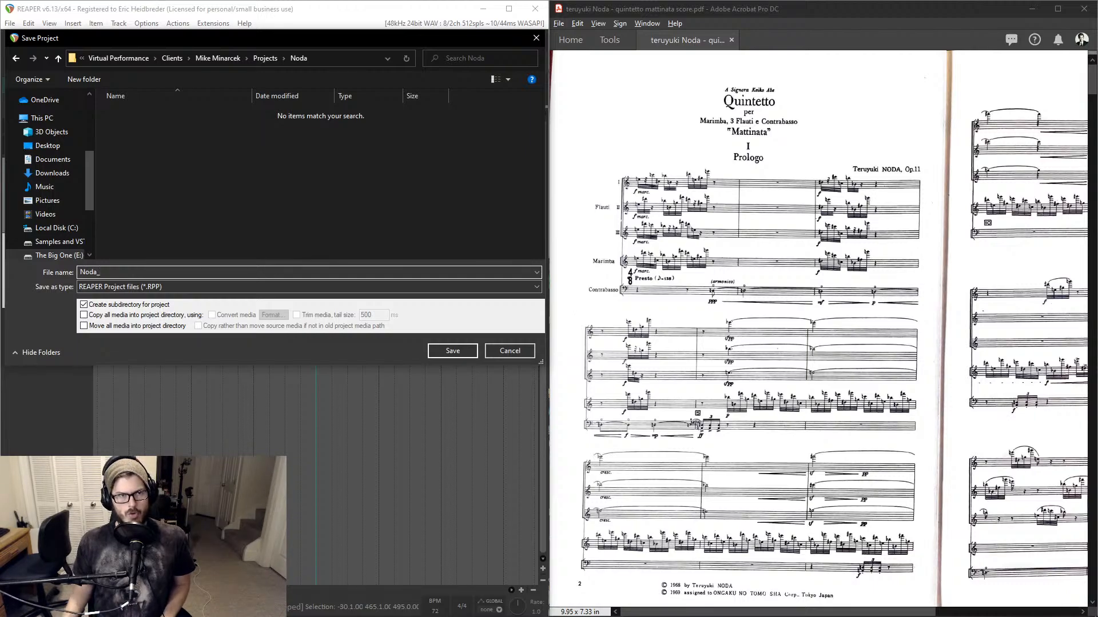
pyautogui.write('1')
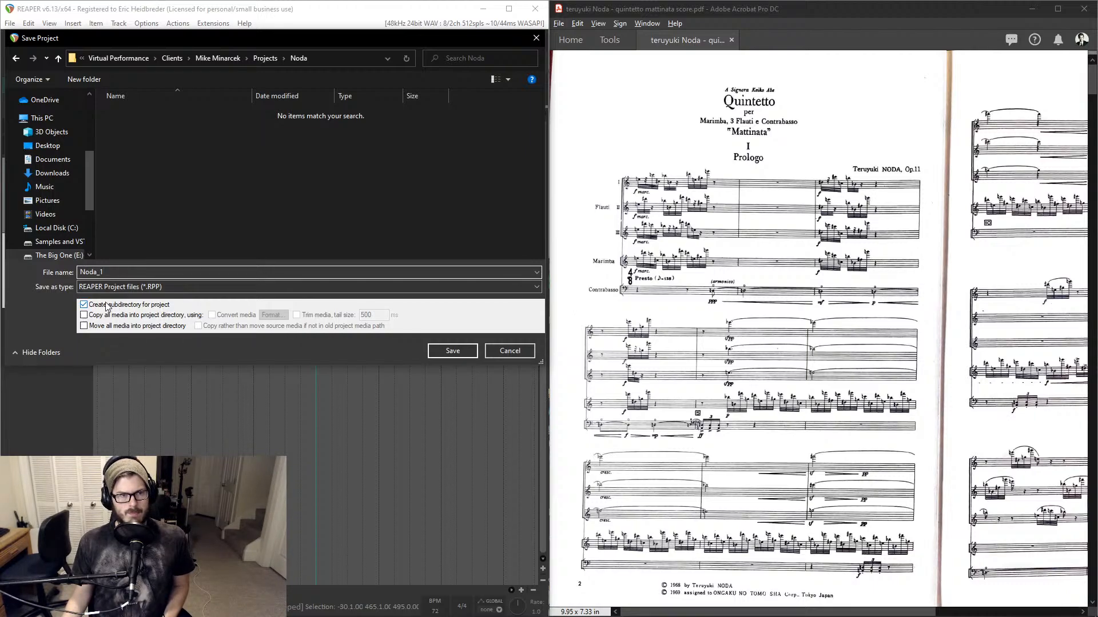
# - Delete the Noda folder from Projects and save the project there as Noda with its own subdirectory
pyautogui.click(263, 57)
pyautogui.click(149, 125)
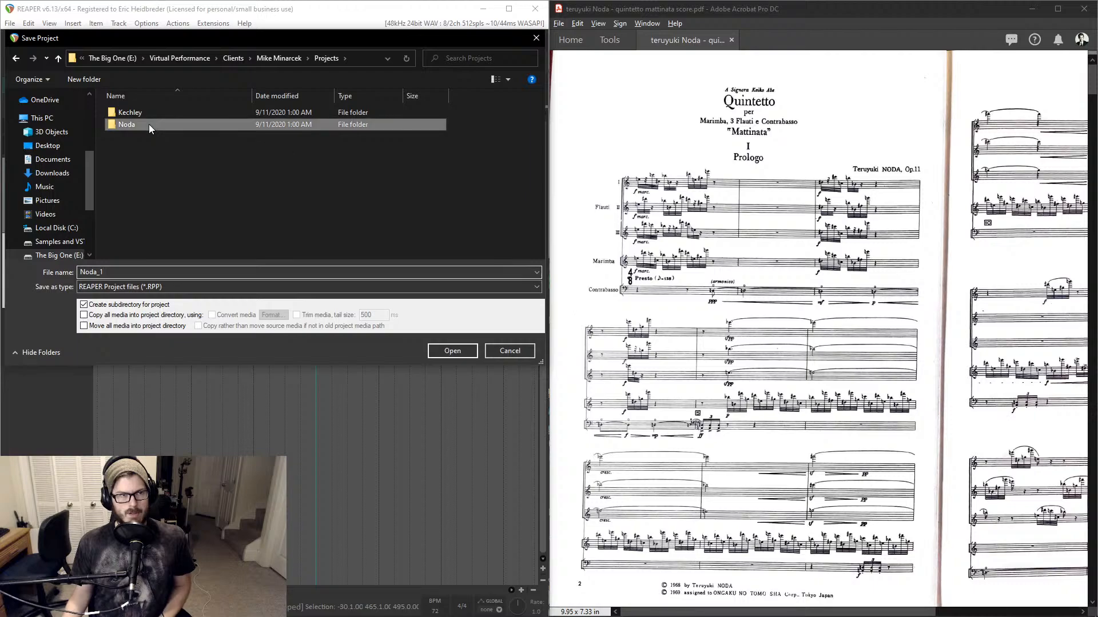
pyautogui.press('Delete')
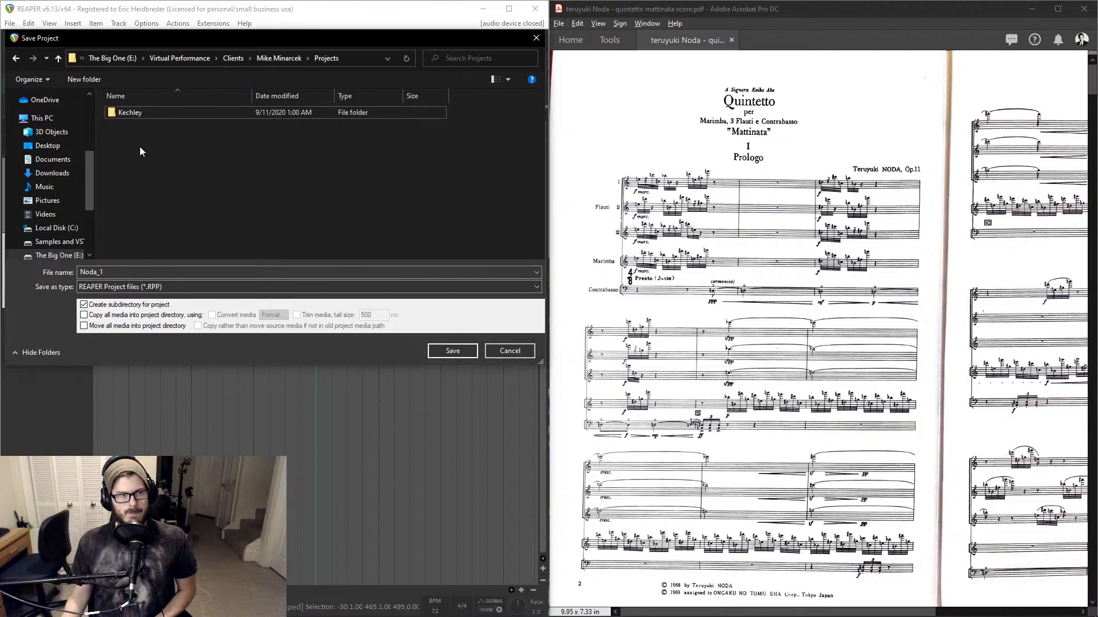
pyautogui.click(126, 270)
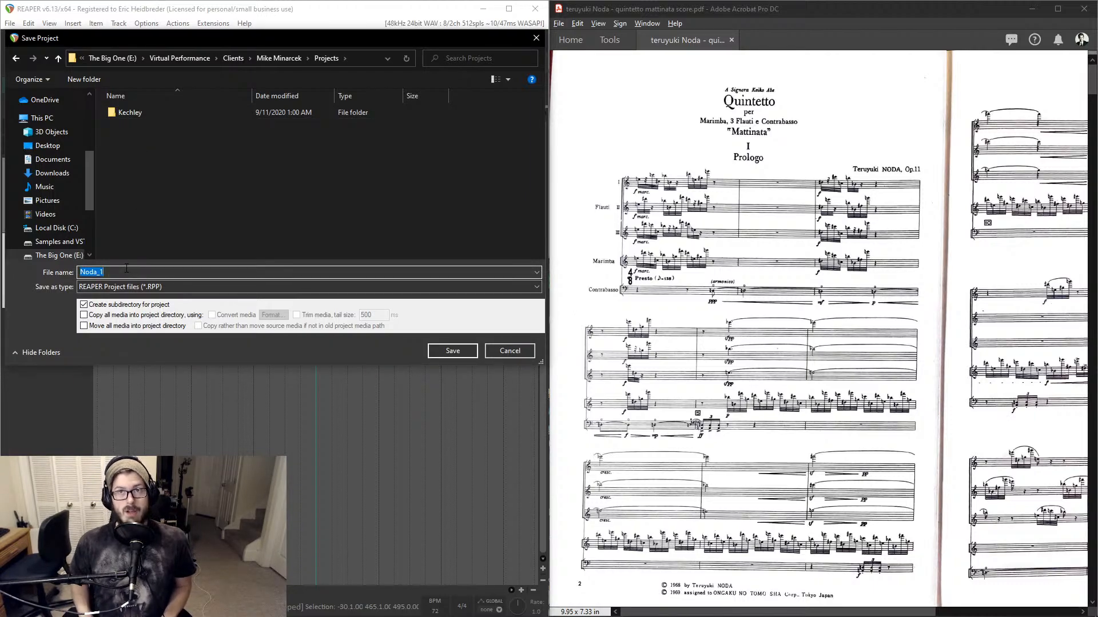
pyautogui.click(126, 269)
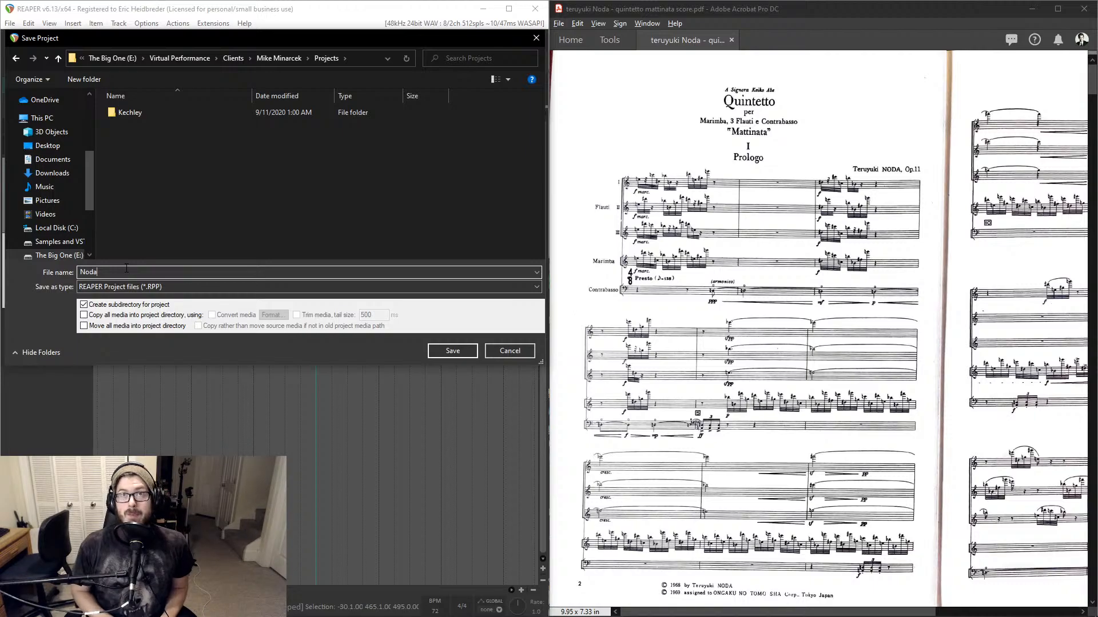
pyautogui.press('Return')
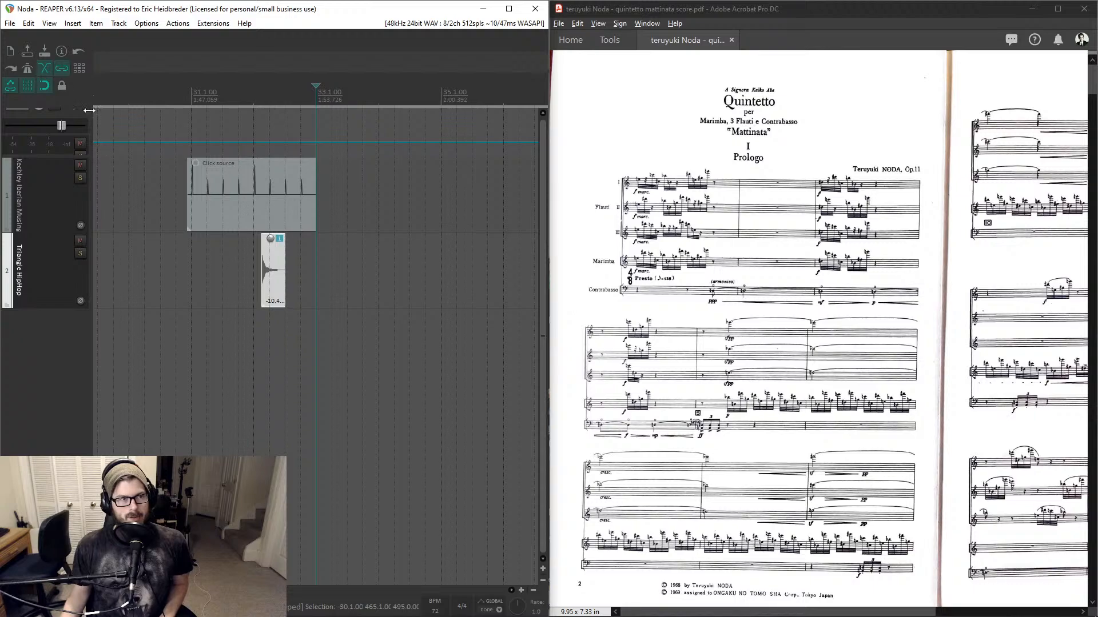
# - Save the project under the new name Noda_1 in the Noda folder
pyautogui.click(11, 23)
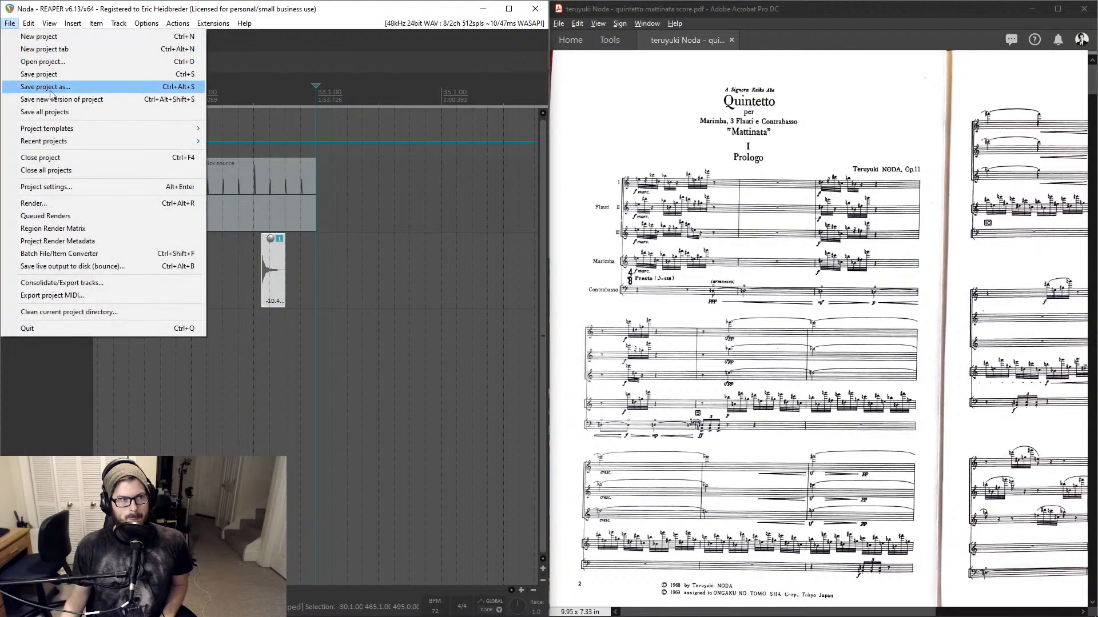
pyautogui.click(50, 88)
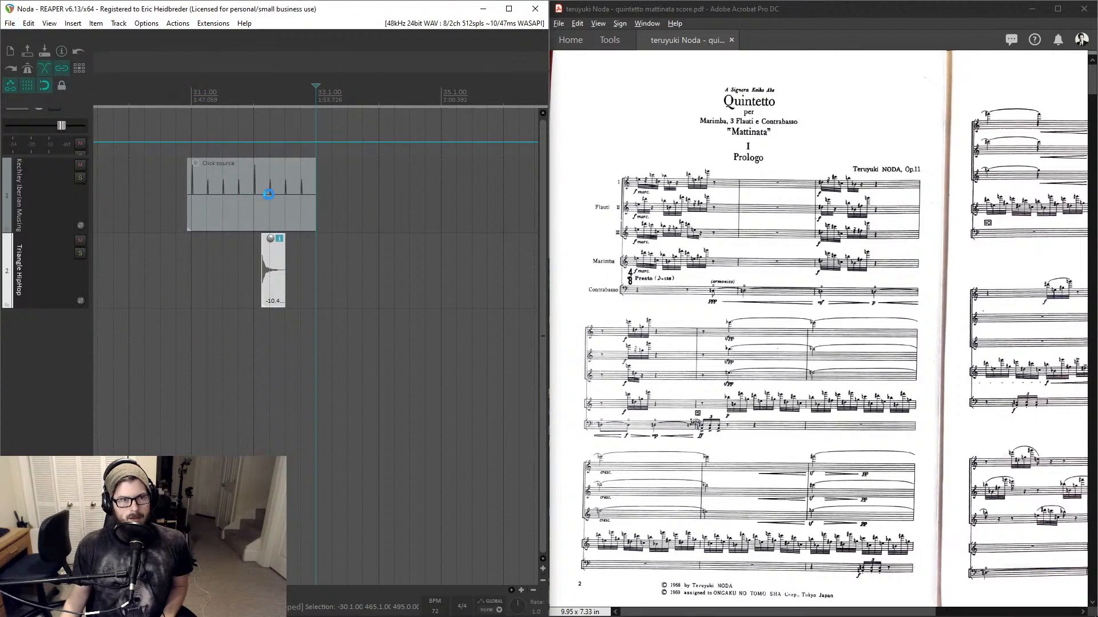
pyautogui.click(154, 272)
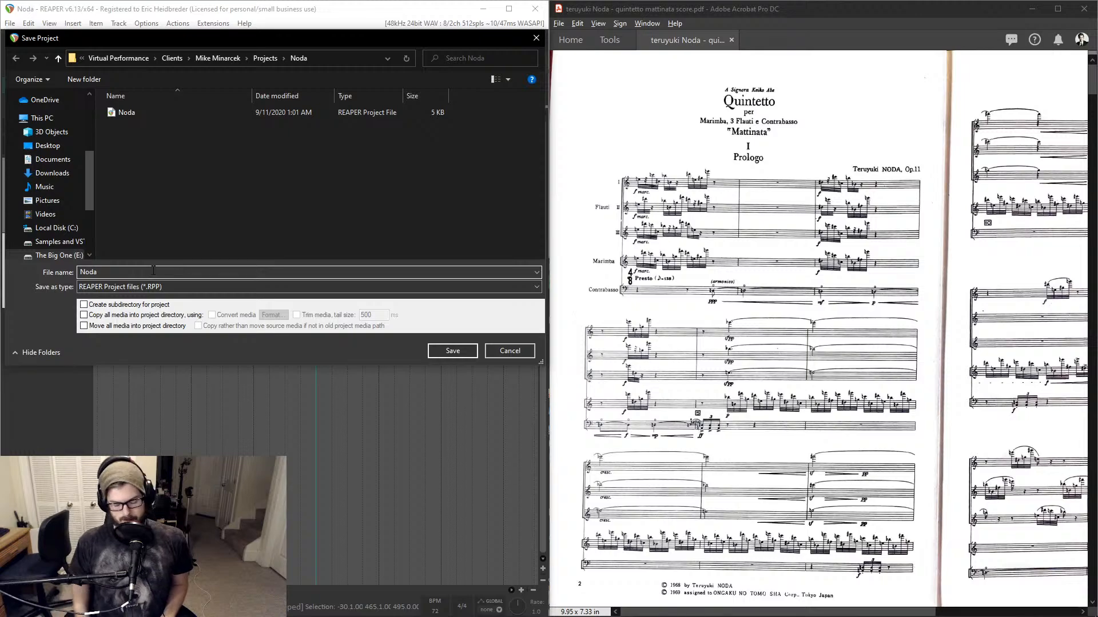
pyautogui.write('_1')
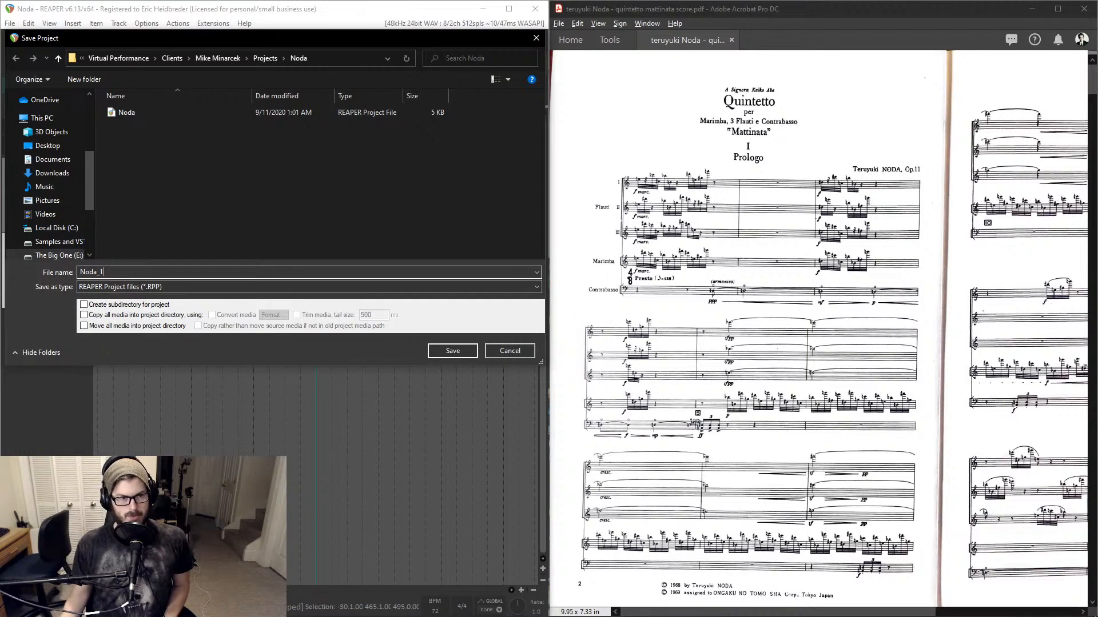
pyautogui.click(457, 352)
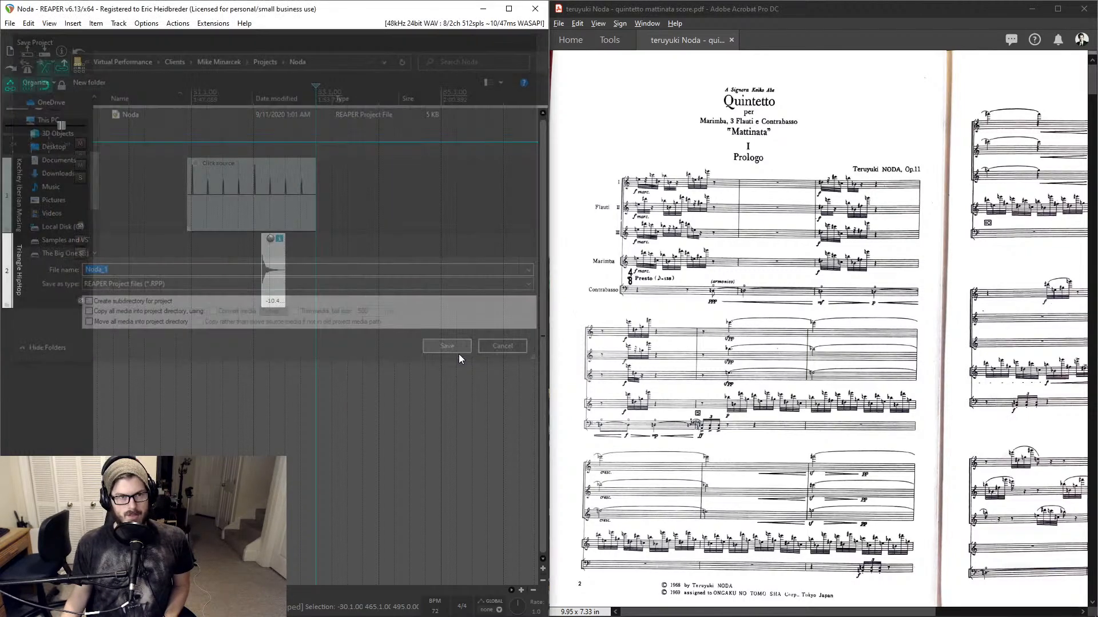
# - Save the project again under the name Noda_mvt1
pyautogui.click(10, 23)
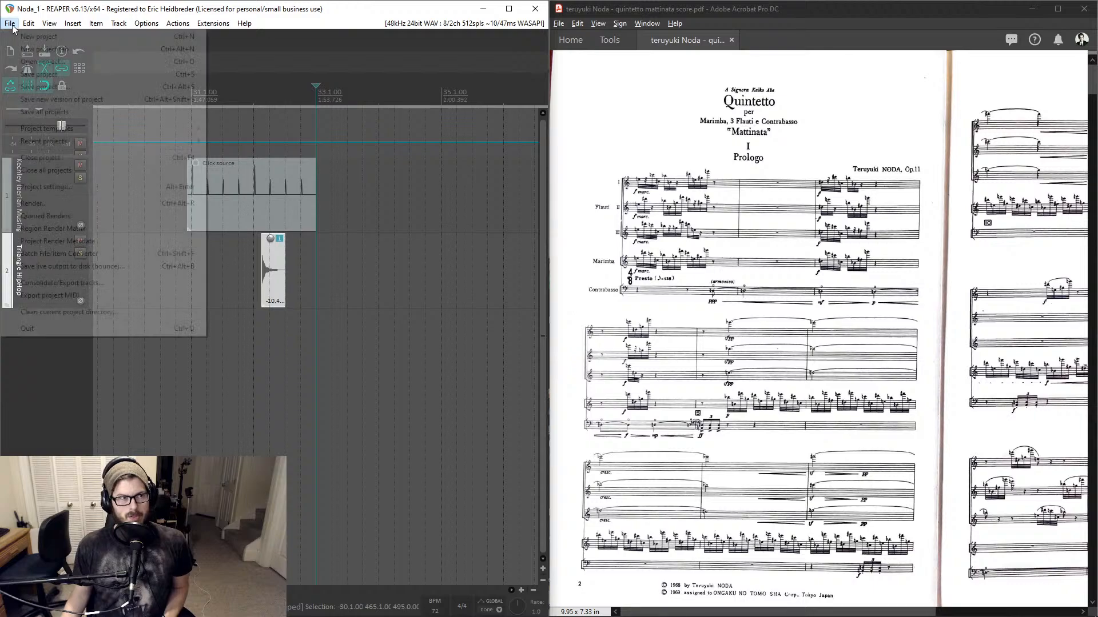
pyautogui.click(40, 84)
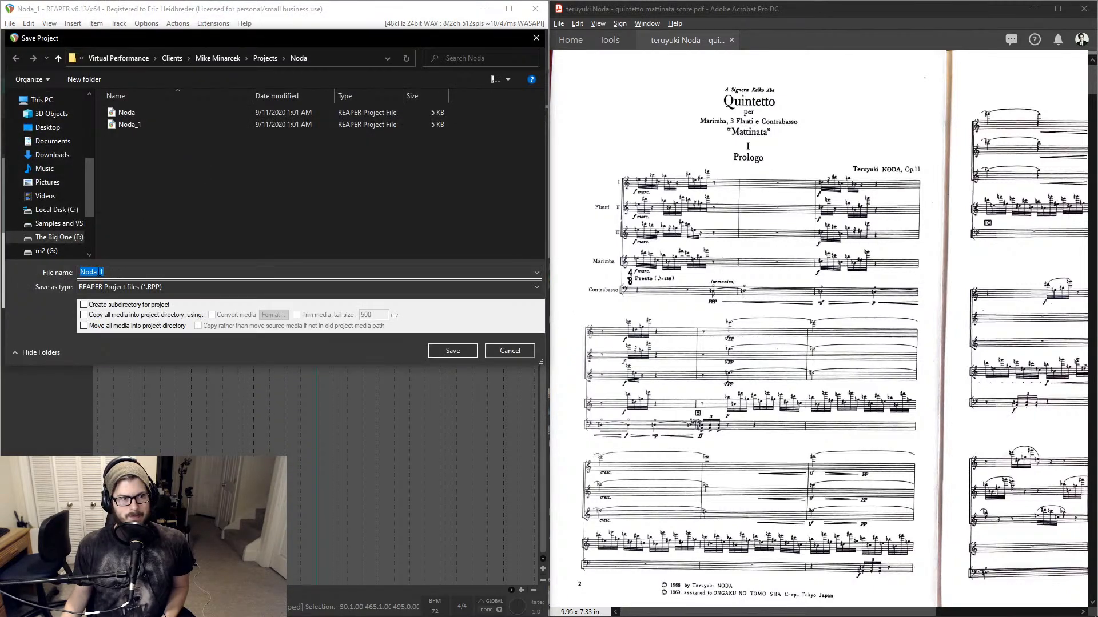
pyautogui.click(98, 272)
pyautogui.write('mvt')
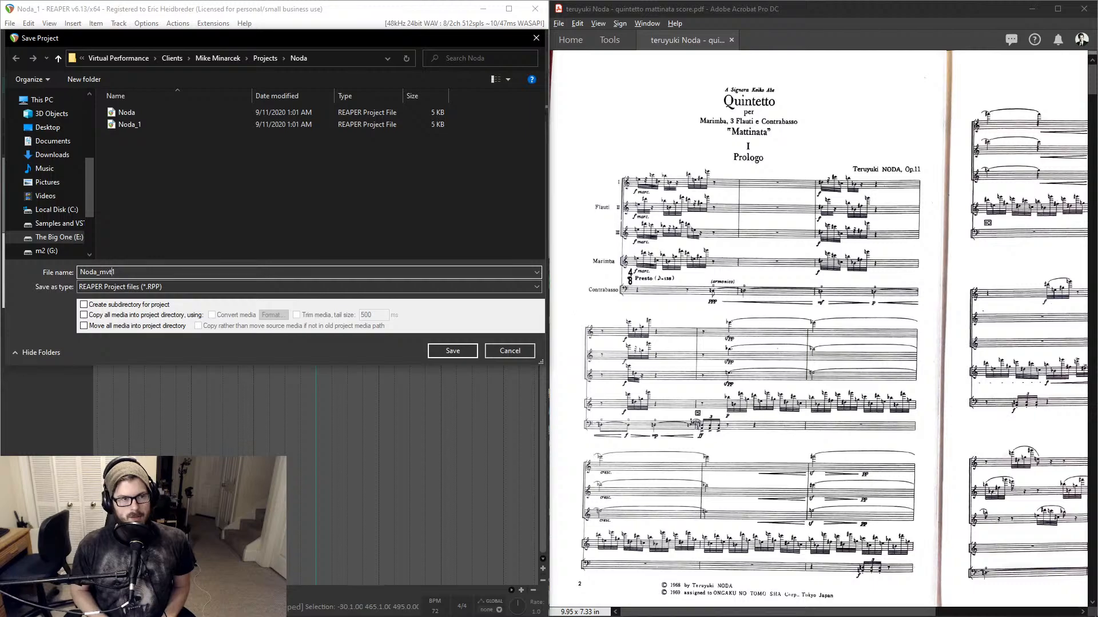
pyautogui.press('Return')
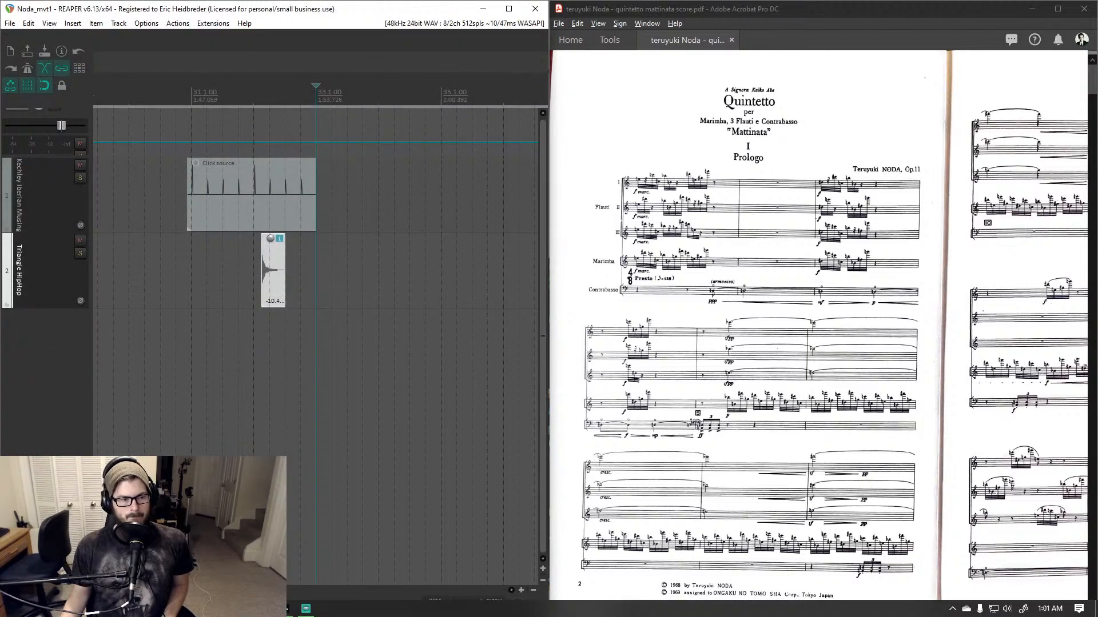
# - Open the Noda project folder in File Explorer, delete the extra Noda project file, and close the window
pyautogui.click(194, 609)
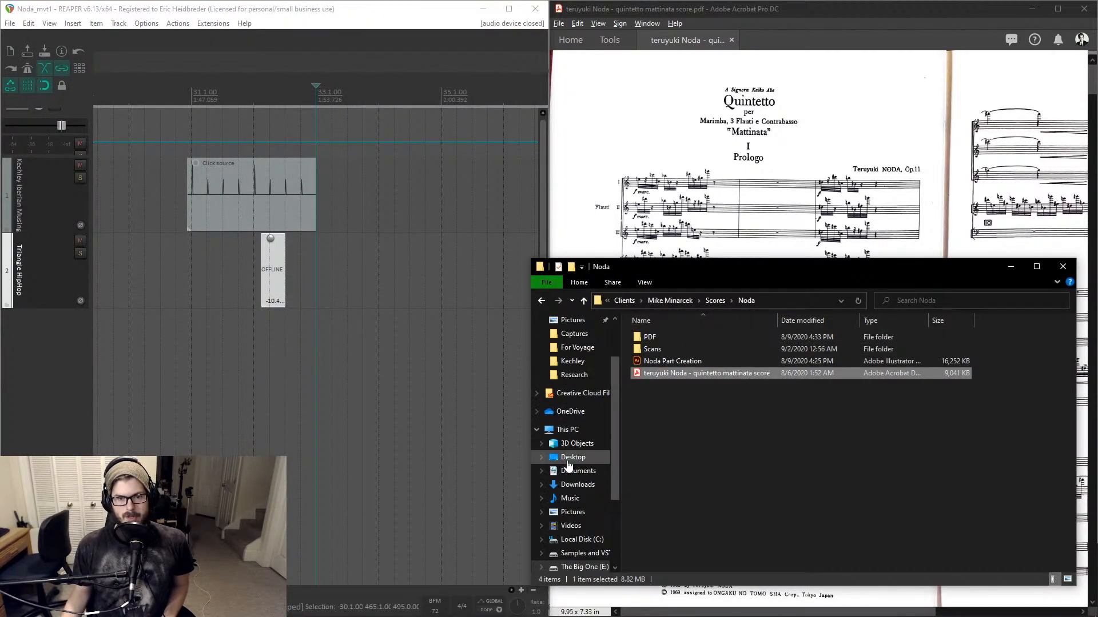
pyautogui.click(567, 429)
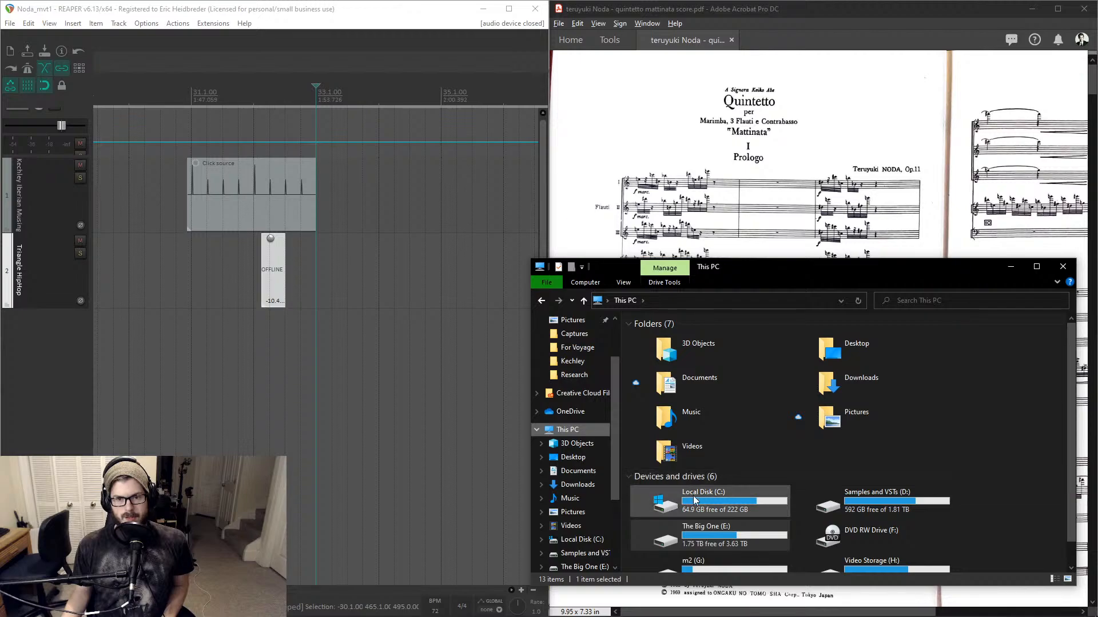
pyautogui.scroll(-1, 694, 498)
pyautogui.scroll(1, 694, 498)
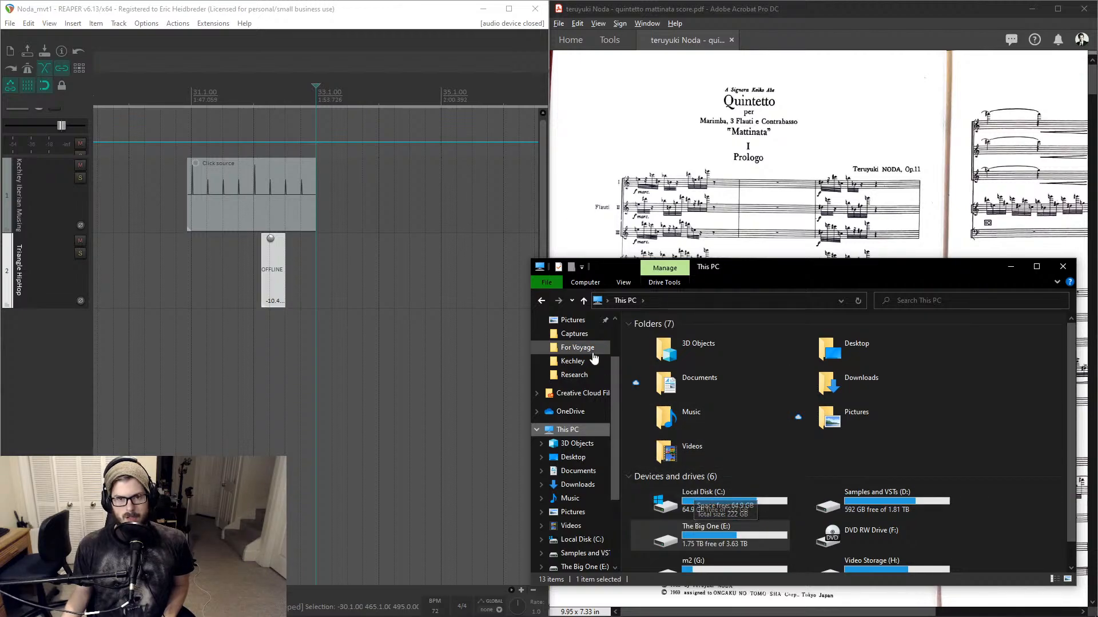
pyautogui.scroll(3, 595, 358)
pyautogui.click(576, 328)
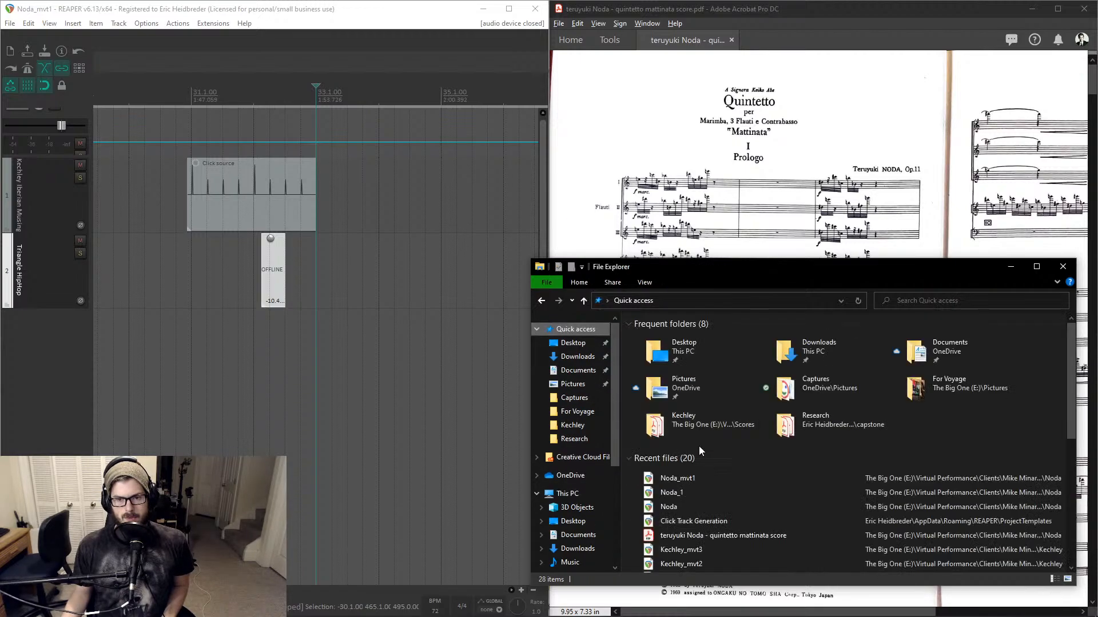
pyautogui.rightClick(685, 479)
pyautogui.click(709, 451)
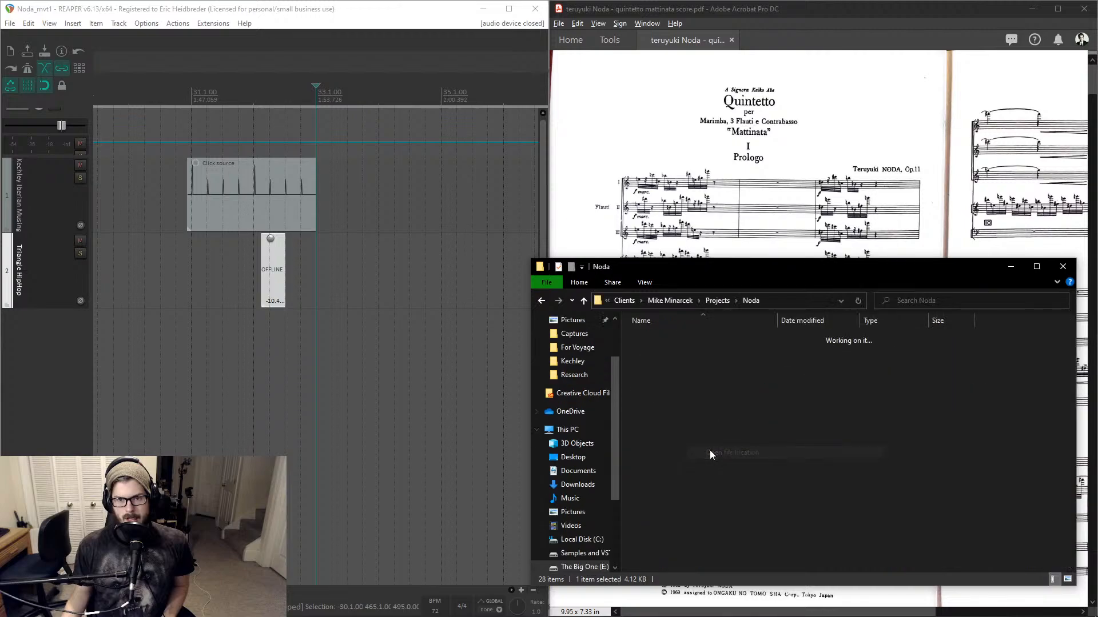
pyautogui.click(657, 337)
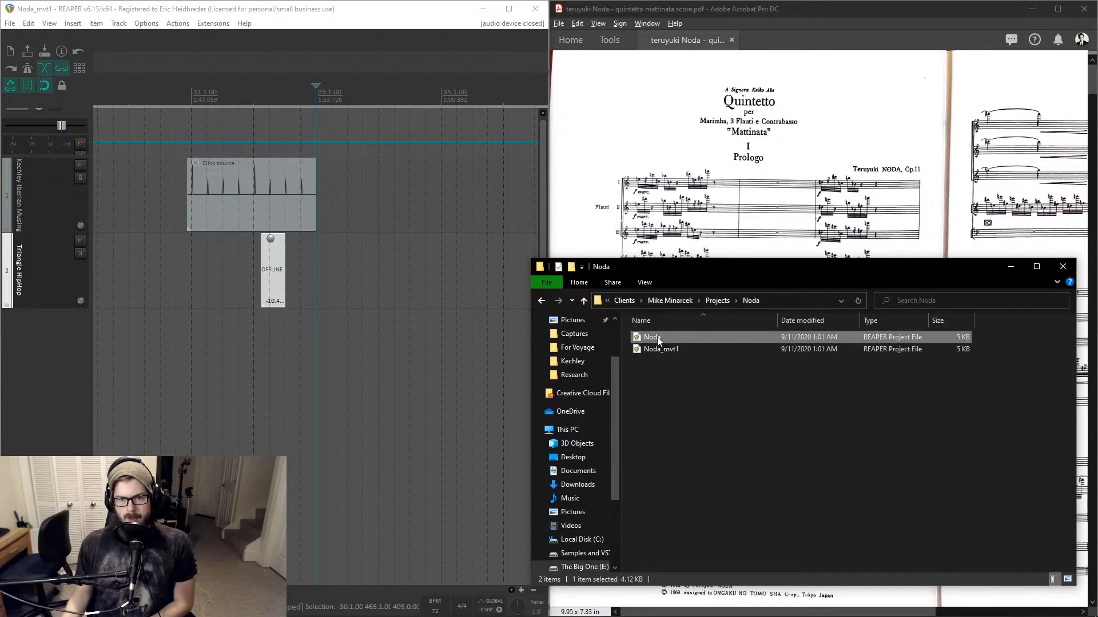
pyautogui.press('Delete')
pyautogui.click(1063, 266)
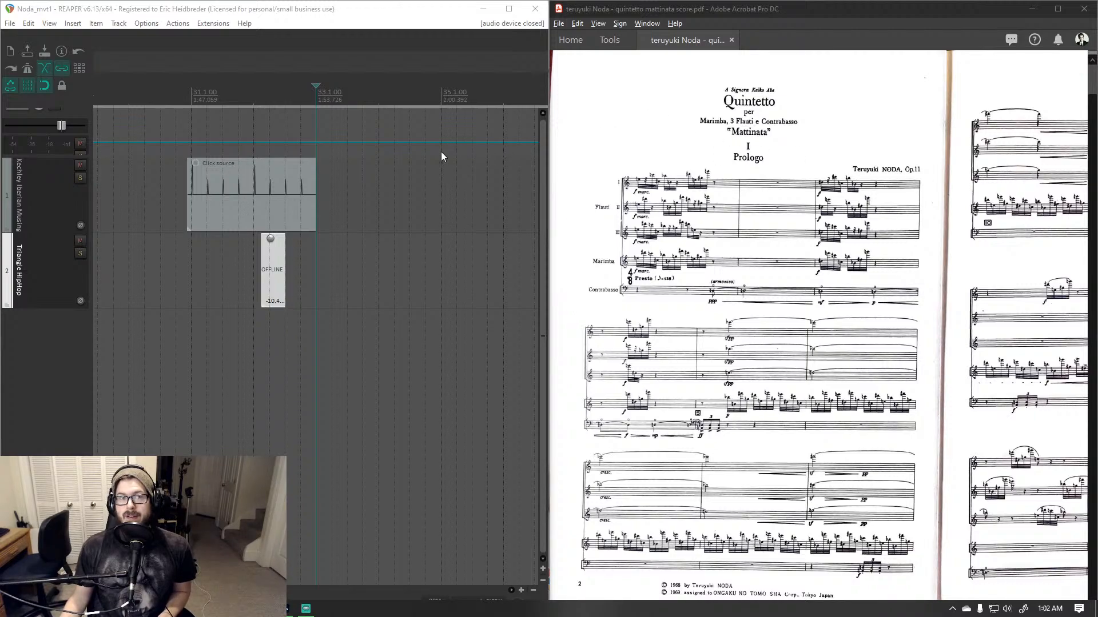
# - Move the Triangle HipHop track's media item so it starts at the edit cursor, then select the click source item
pyautogui.click(269, 269)
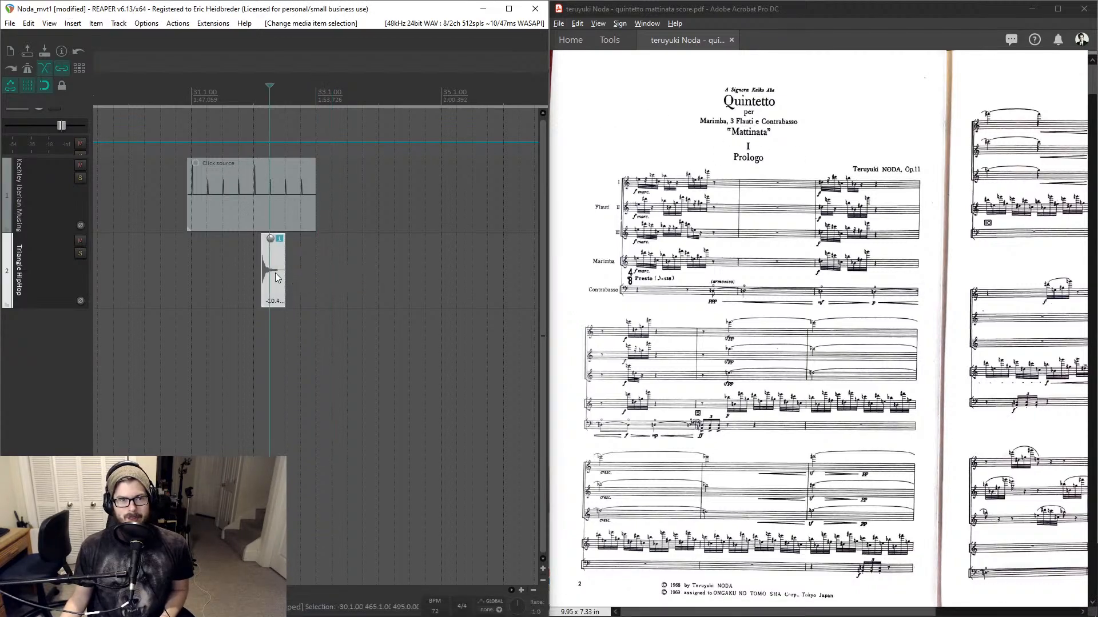
pyautogui.moveTo(270, 240); pyautogui.dragTo(271, 196)
pyautogui.moveTo(281, 258); pyautogui.dragTo(313, 264)
pyautogui.scroll(-5, 314, 262)
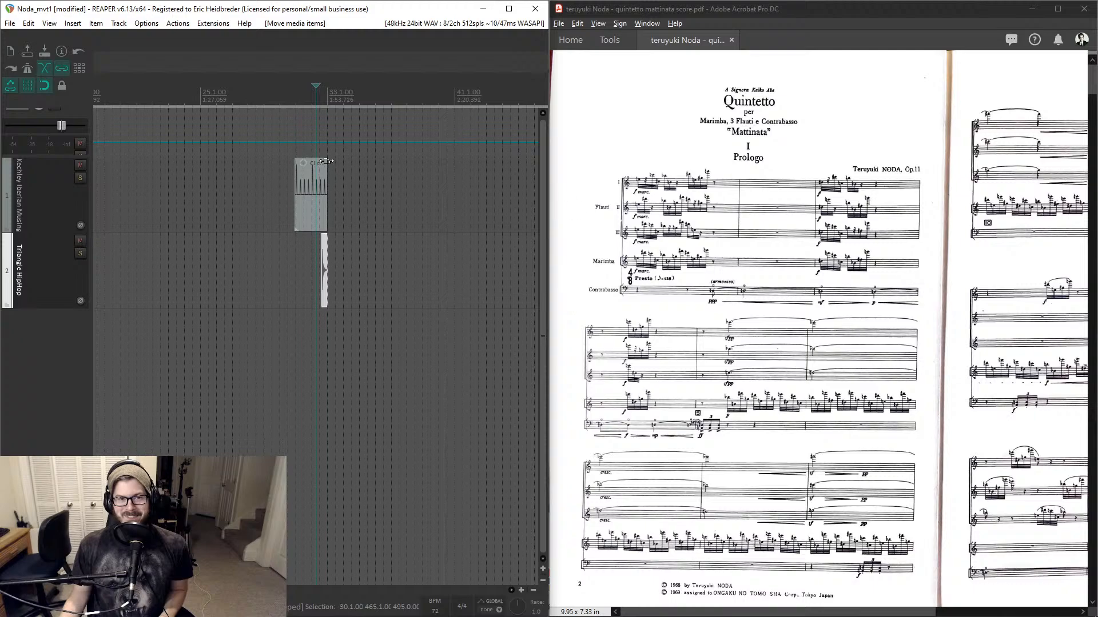
pyautogui.click(303, 194)
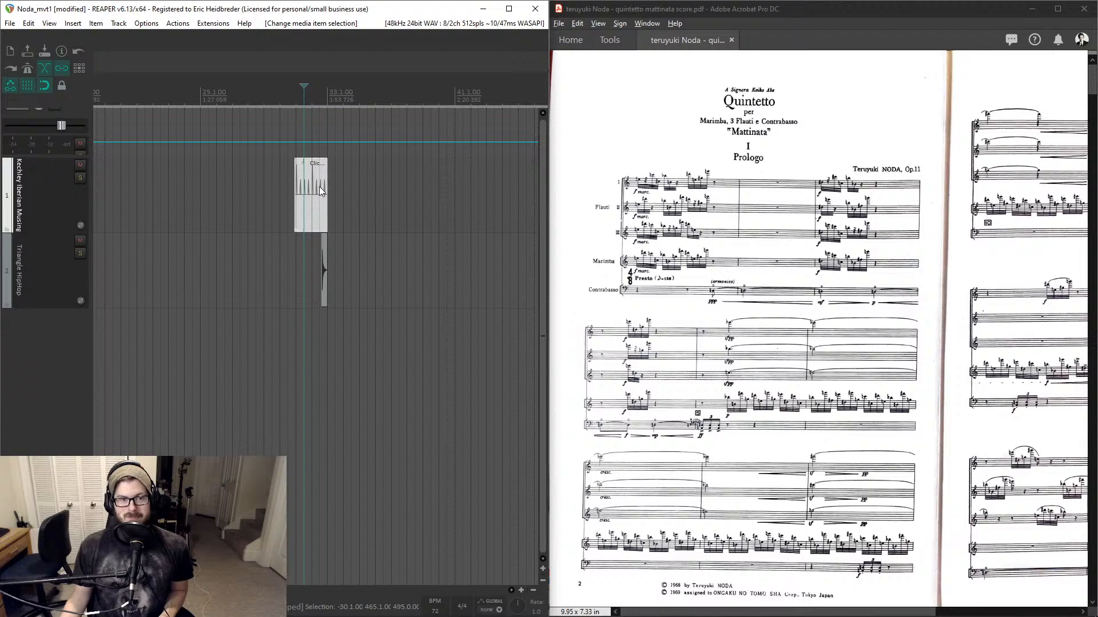
pyautogui.scroll(3, 328, 135)
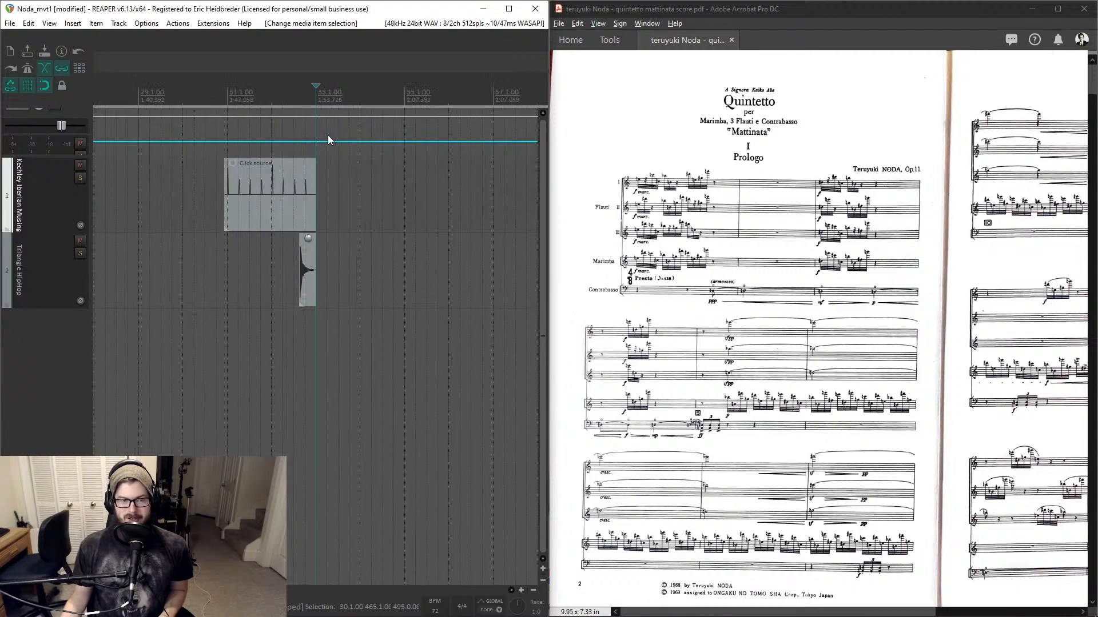
pyautogui.scroll(2, 328, 138)
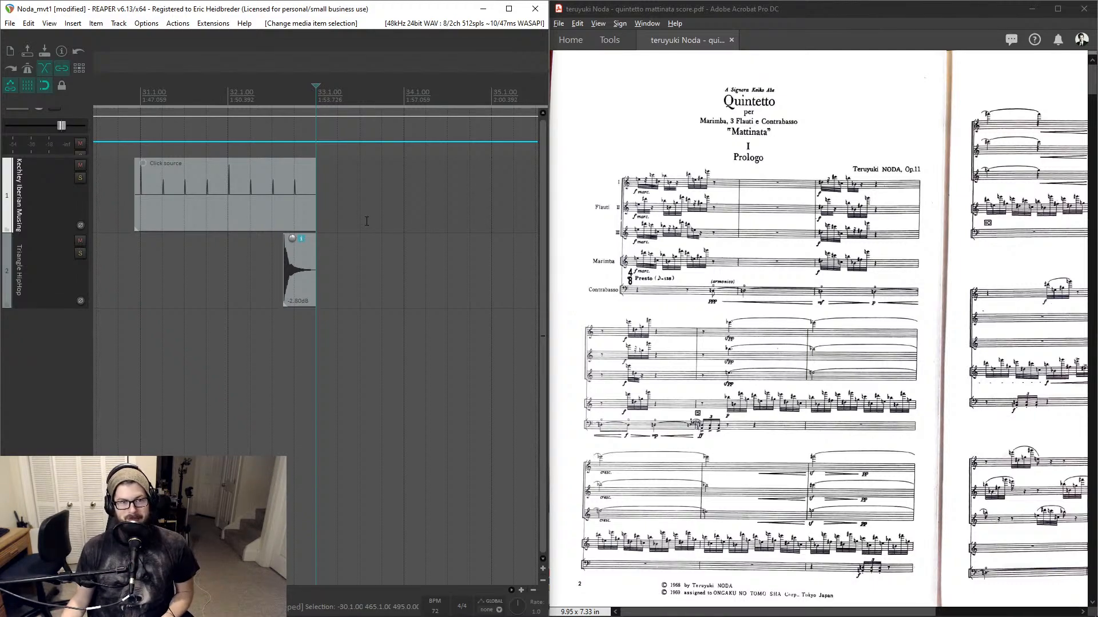
pyautogui.scroll(-2, 367, 221)
pyautogui.hscroll(2, 385, 209)
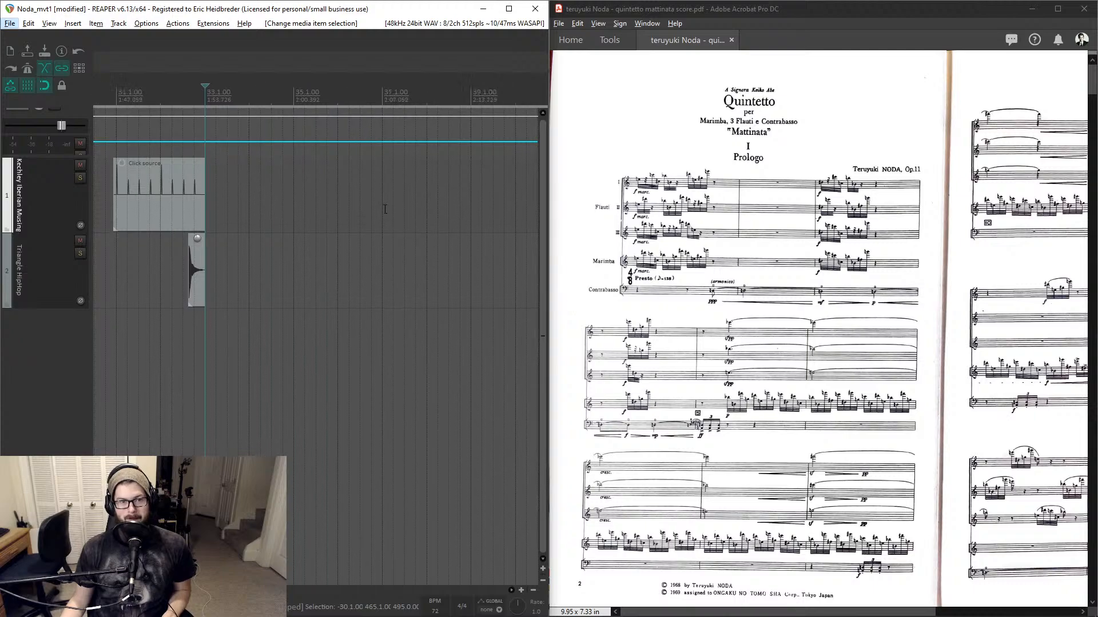
pyautogui.click(298, 206)
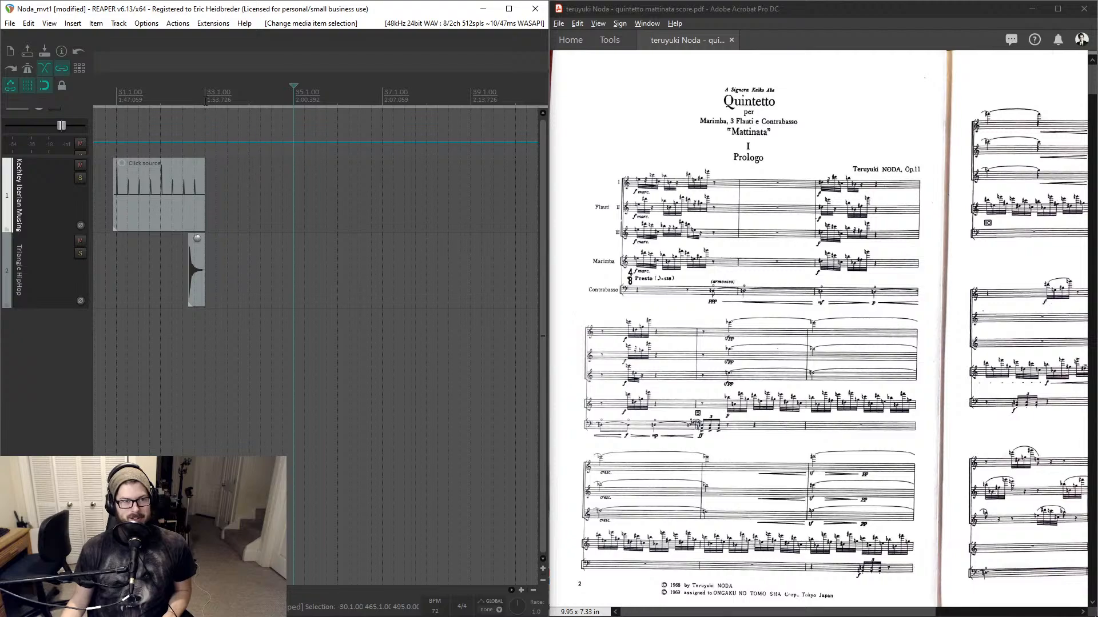
pyautogui.click(197, 117)
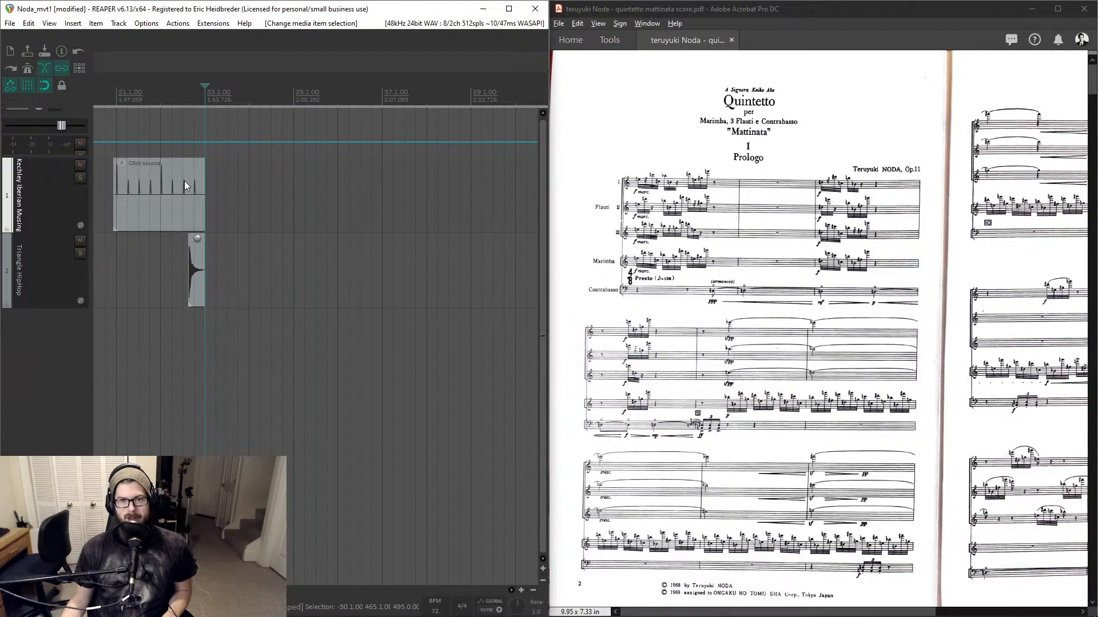
# - Zoom into the first page of the score to examine the opening tempo marking of the Prologo
pyautogui.click(678, 282)
pyautogui.scroll(2, 666, 286)
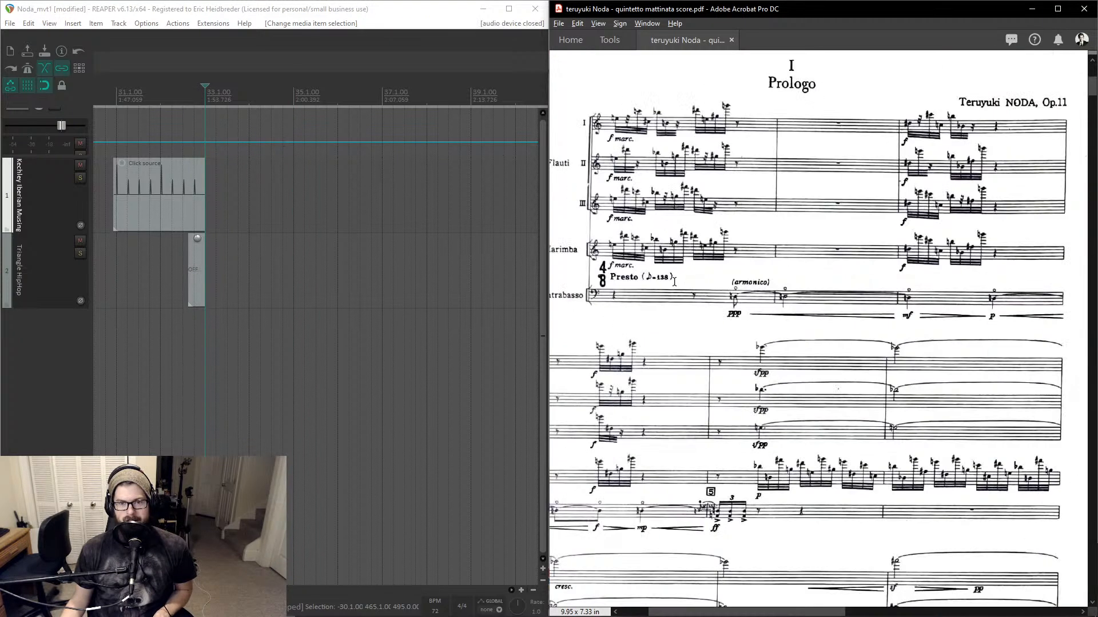
pyautogui.scroll(1, 665, 288)
pyautogui.scroll(-4, 669, 303)
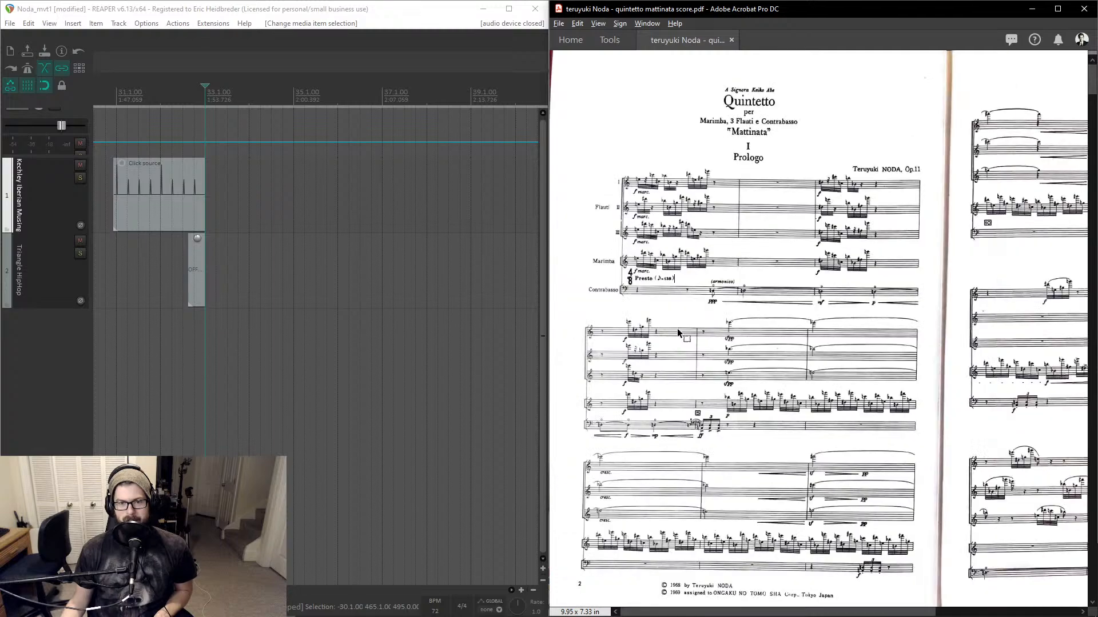
pyautogui.scroll(1, 678, 333)
pyautogui.scroll(2, 687, 247)
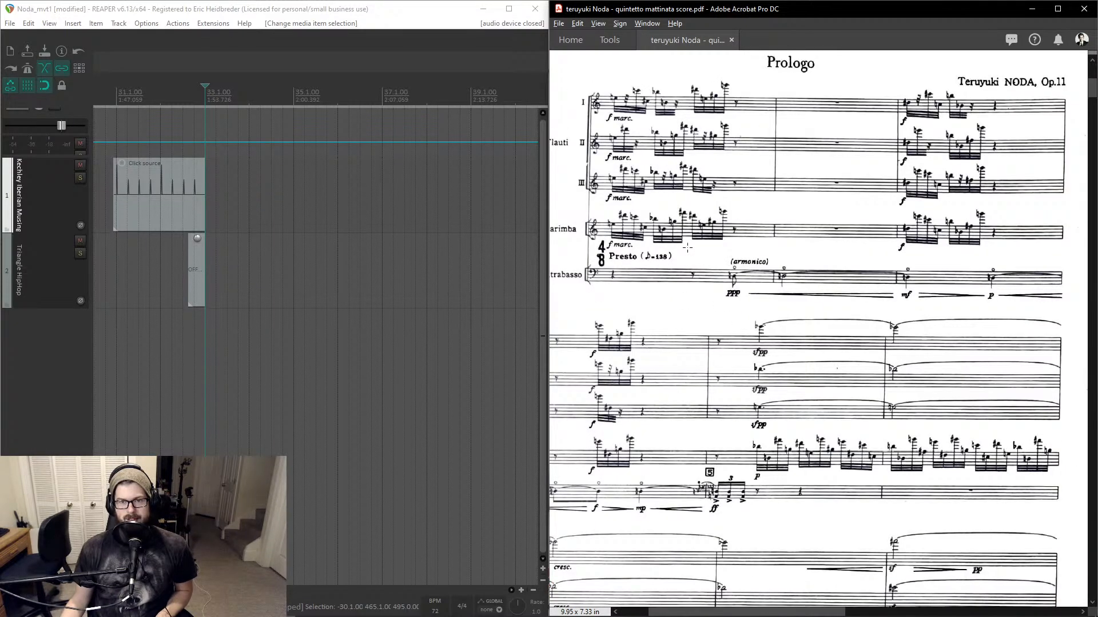
pyautogui.scroll(2, 643, 226)
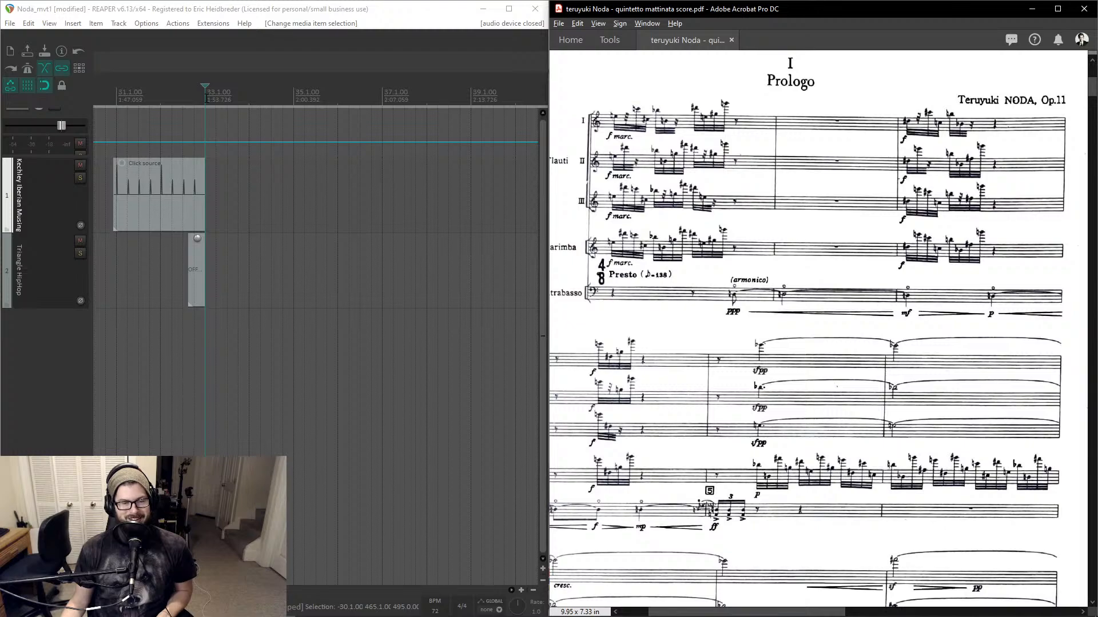
pyautogui.click(206, 99)
pyautogui.hotkey('shift', 'c')
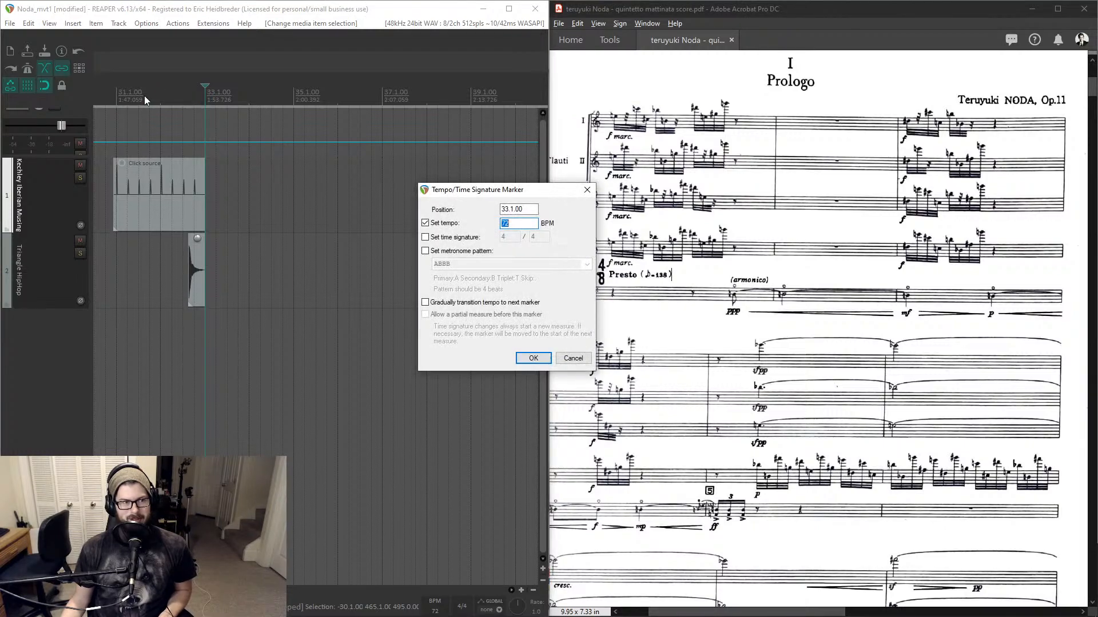
pyautogui.click(572, 358)
# - Set the tempo to 138 BPM at the edit cursor
pyautogui.scroll(-5, 187, 143)
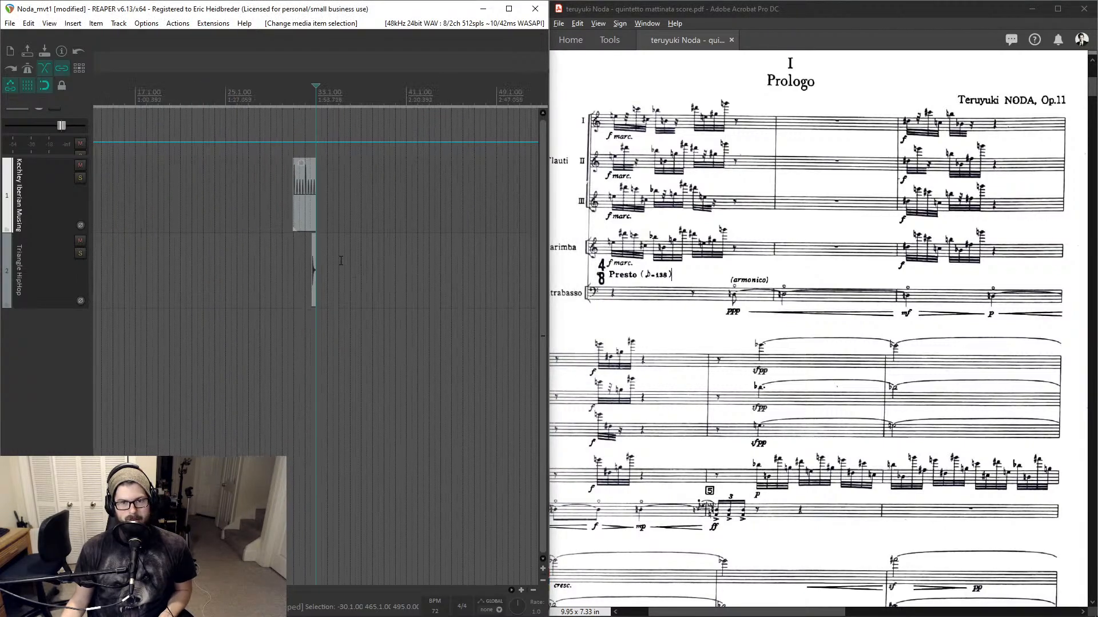
pyautogui.click(187, 142)
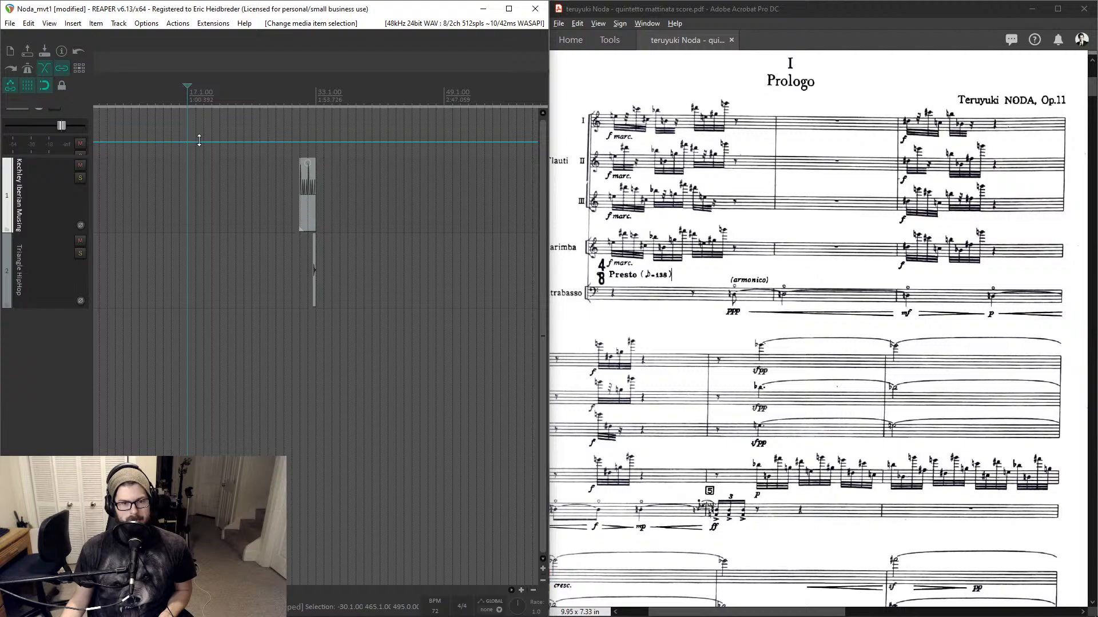
pyautogui.click(437, 611)
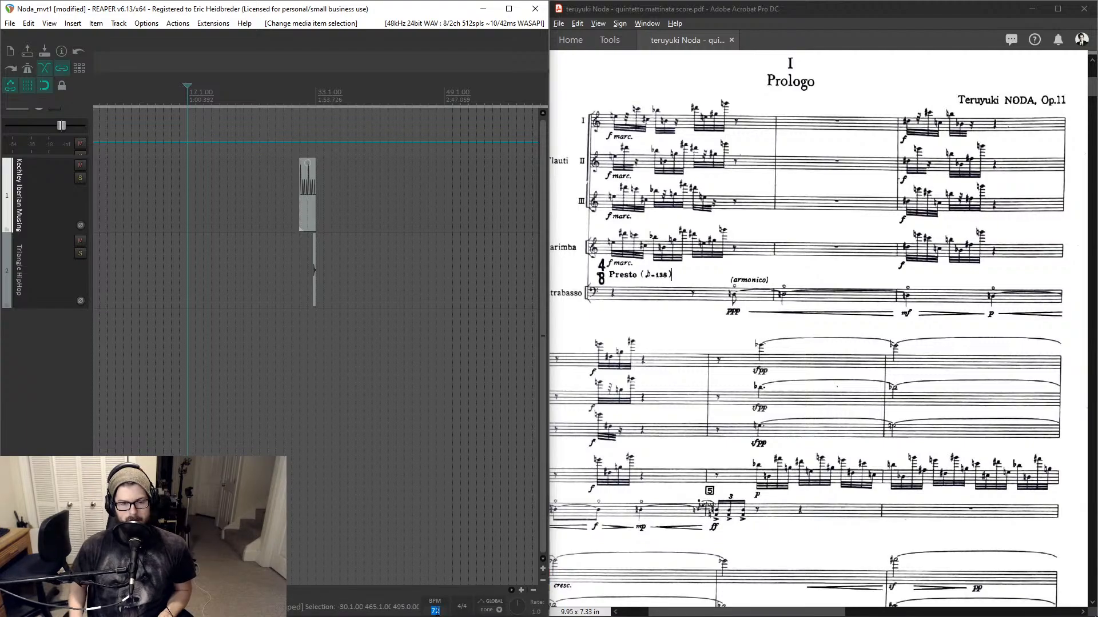
pyautogui.write('138')
pyautogui.press('Return')
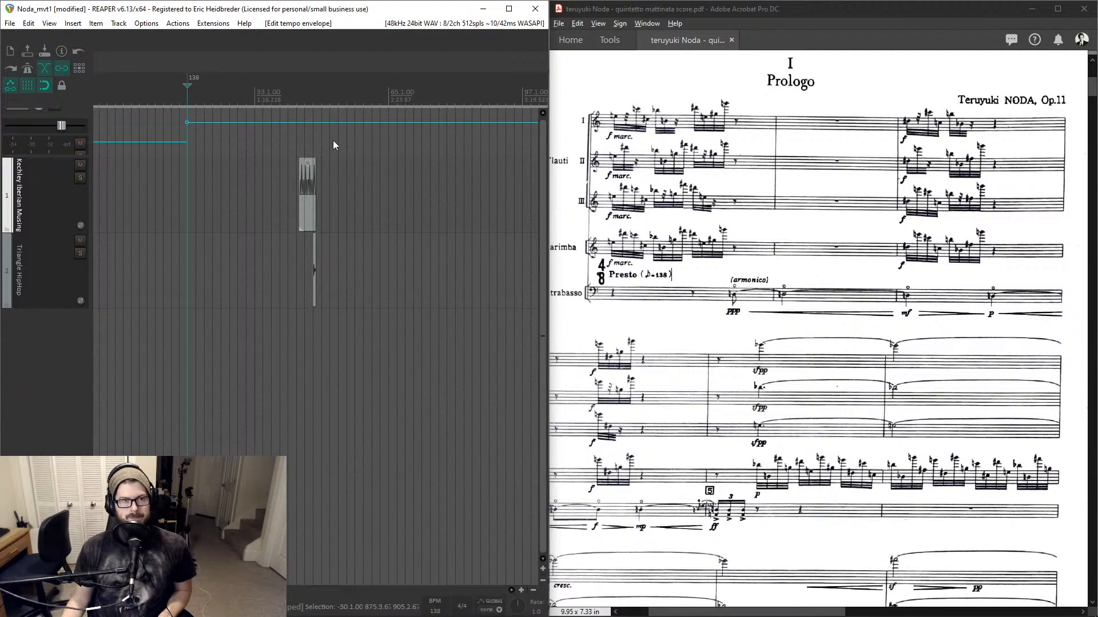
# - Drag the 138 BPM tempo marker toward the start of the project
pyautogui.click(303, 96)
pyautogui.scroll(6, 304, 96)
pyautogui.scroll(-8, 304, 95)
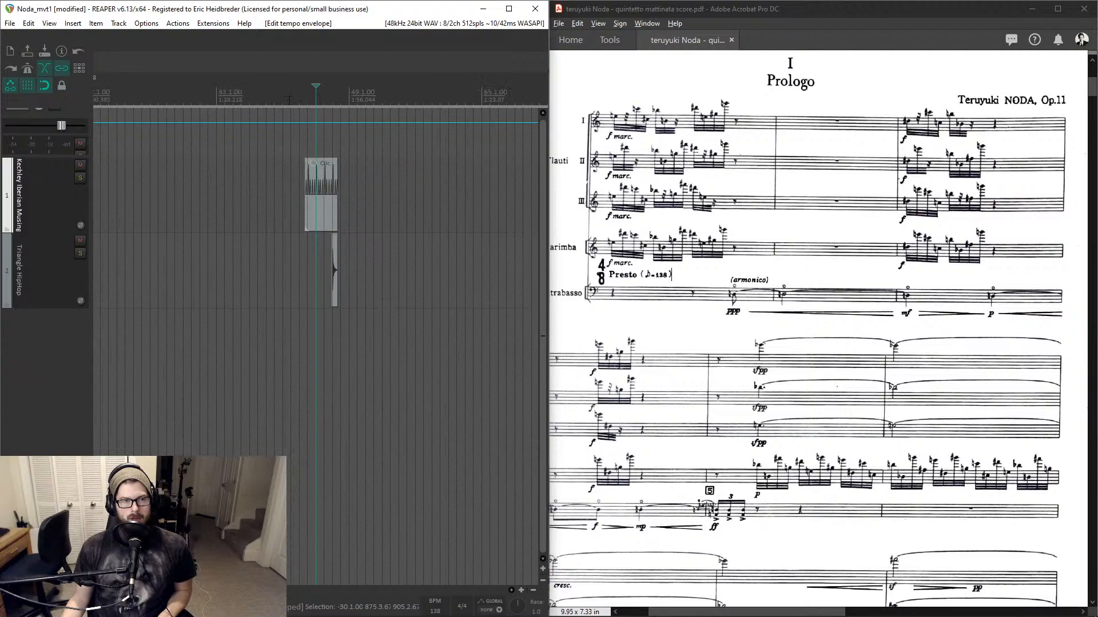
pyautogui.moveTo(263, 82); pyautogui.dragTo(1, 86)
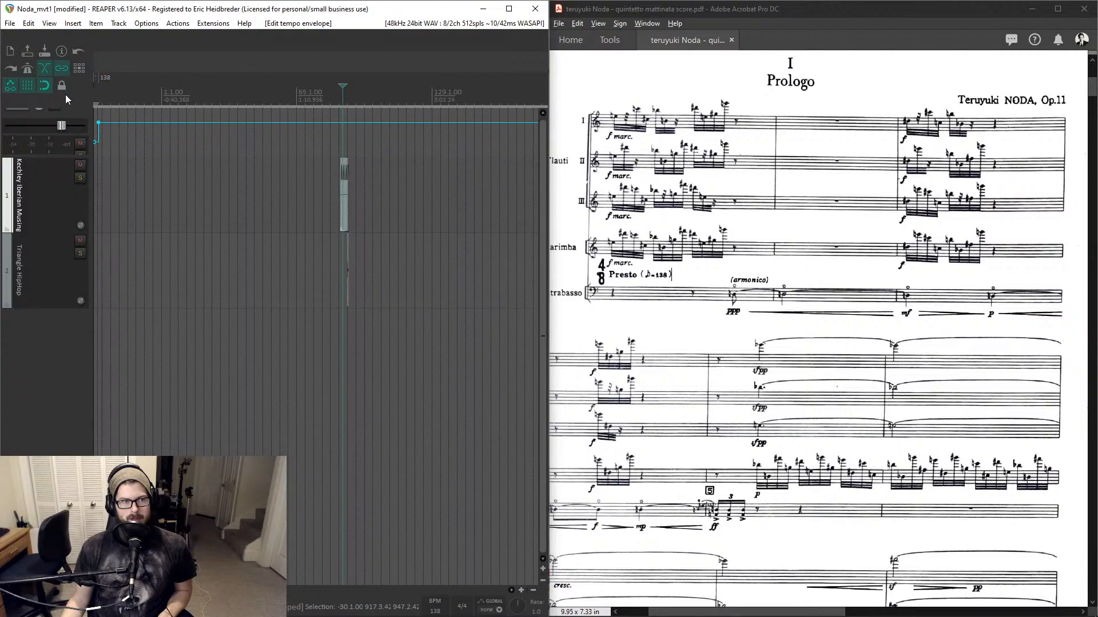
pyautogui.click(344, 103)
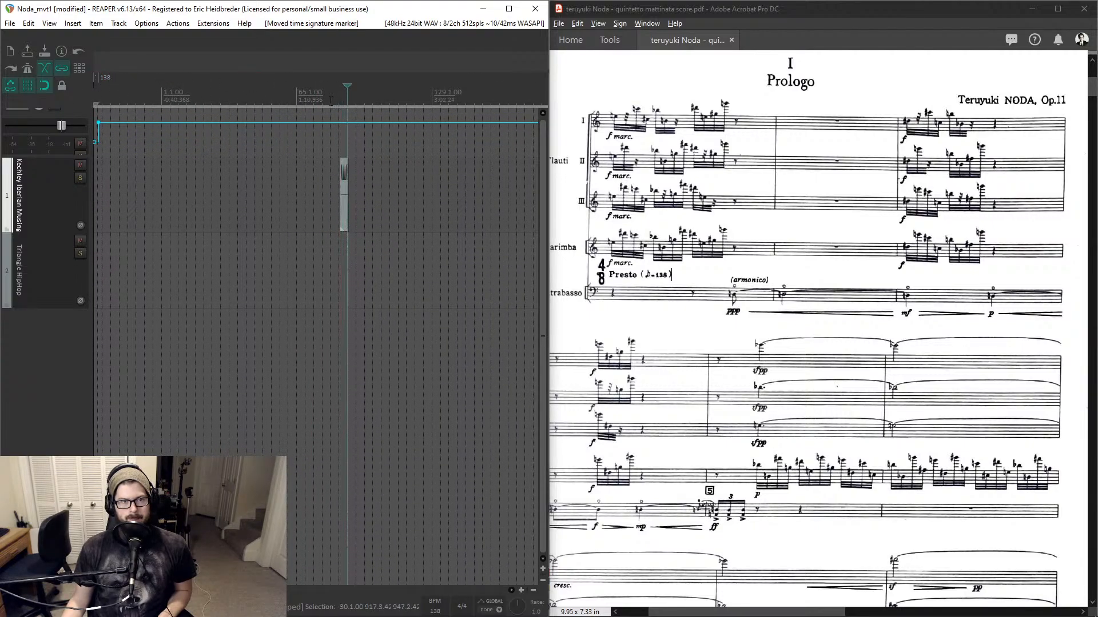
pyautogui.keyDown('alt'); pyautogui.click(96, 79); pyautogui.keyUp('alt')
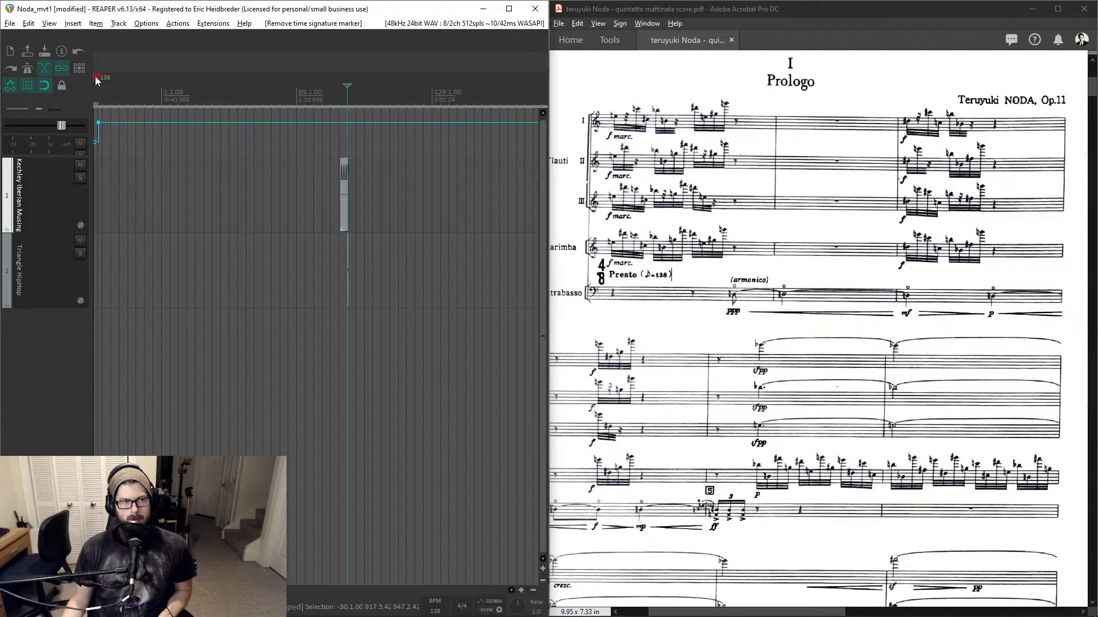
pyautogui.doubleClick(96, 79)
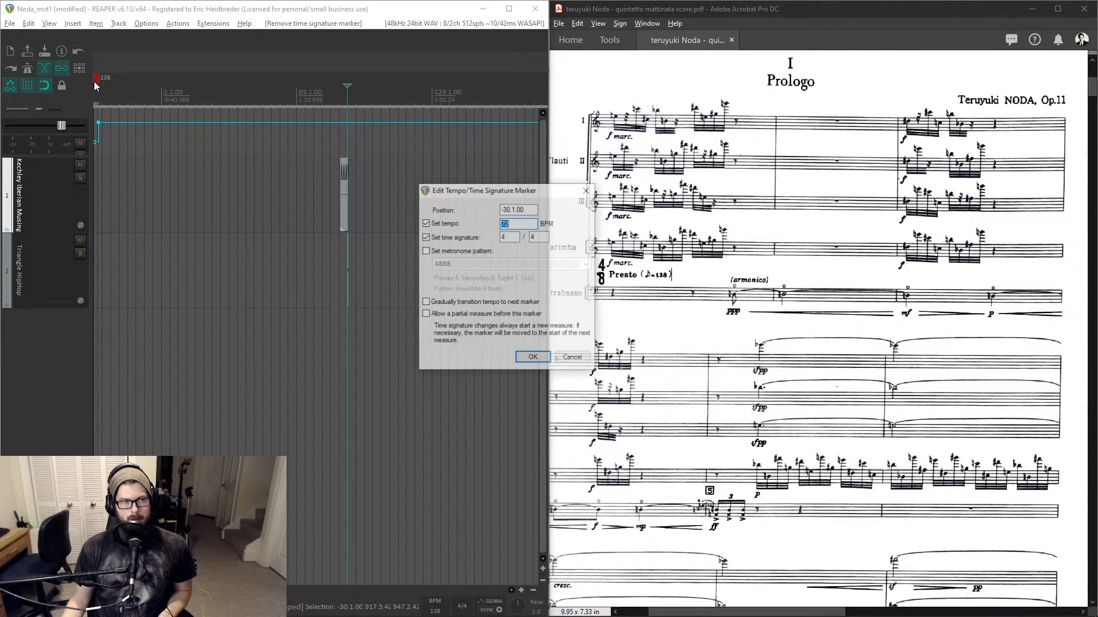
pyautogui.click(573, 359)
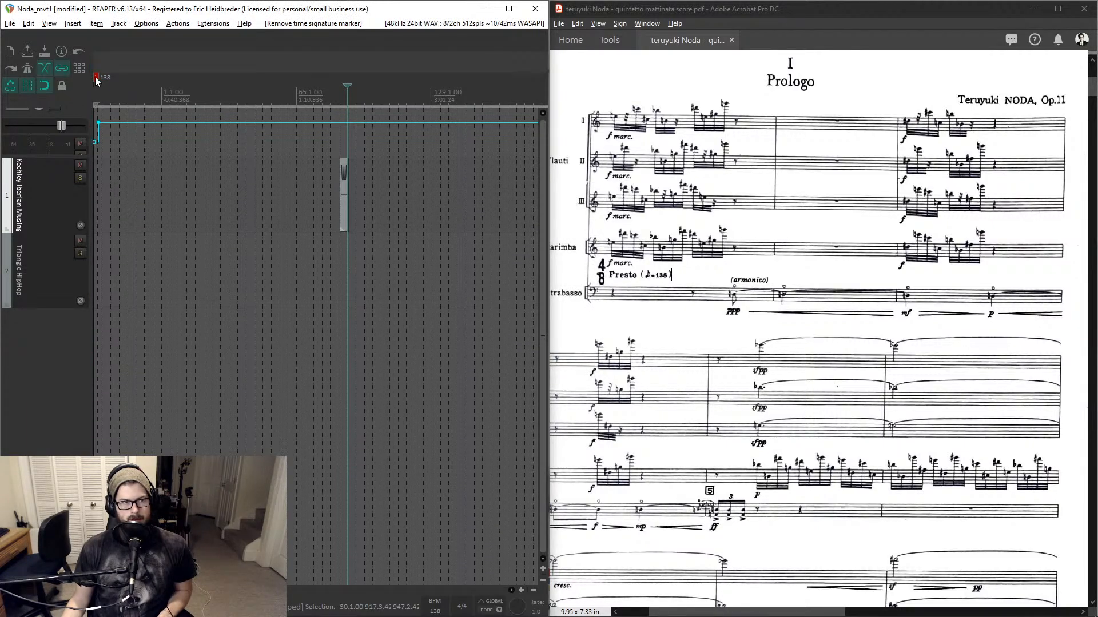
# - Delete the tempo envelope point near the project start
pyautogui.click(95, 142)
pyautogui.press('Delete')
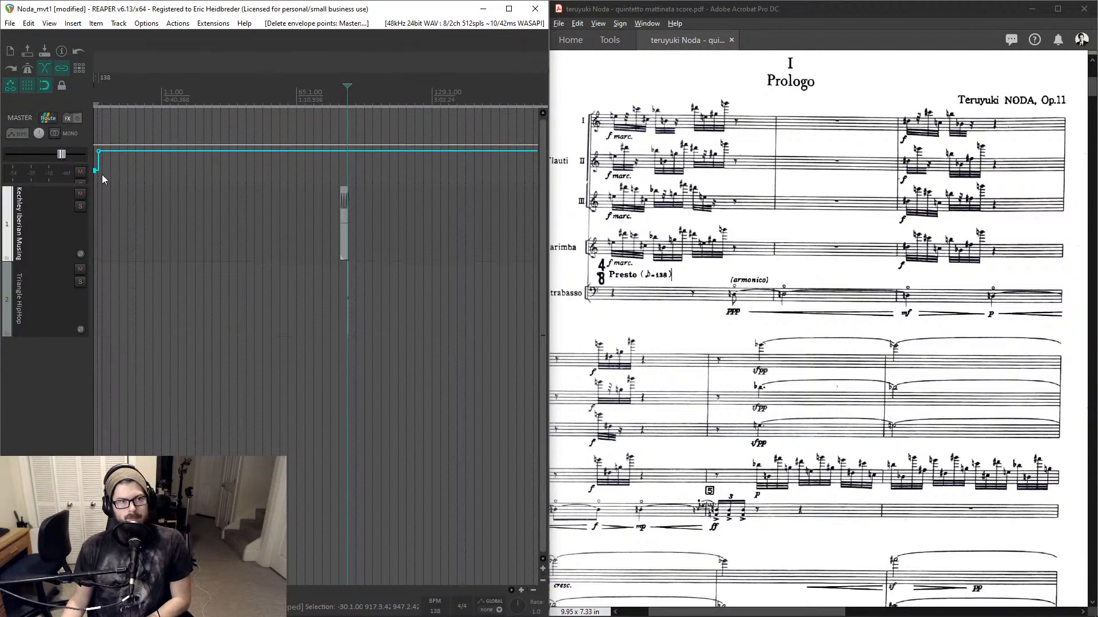
pyautogui.click(100, 171)
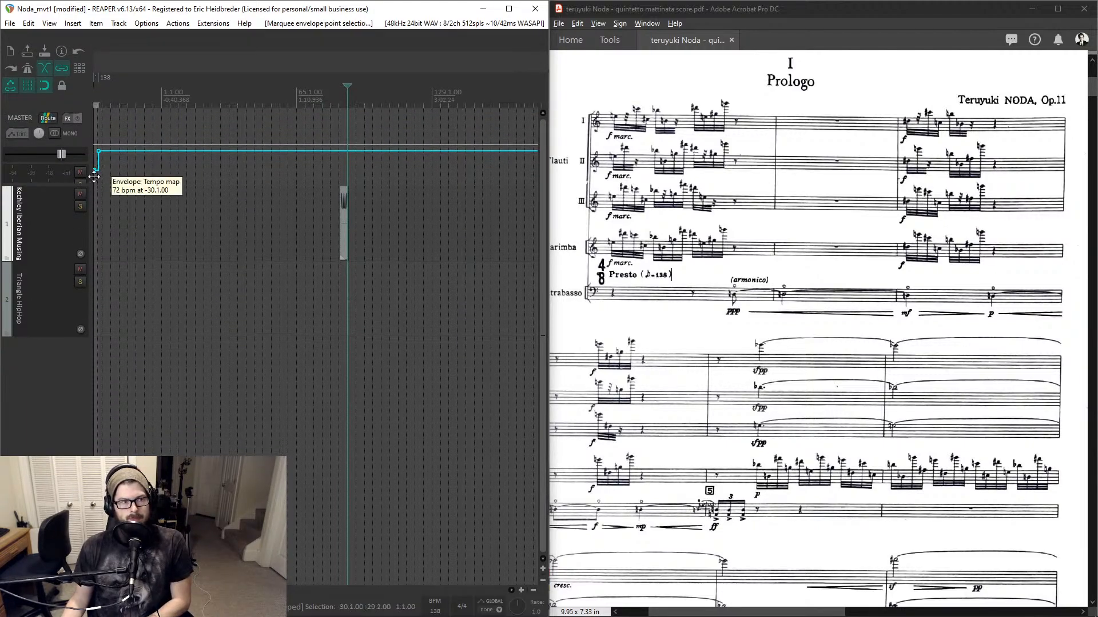
# - Set the tempo marker at the project start to 138 BPM
pyautogui.moveTo(104, 80); pyautogui.dragTo(130, 80)
pyautogui.rightClick(106, 80)
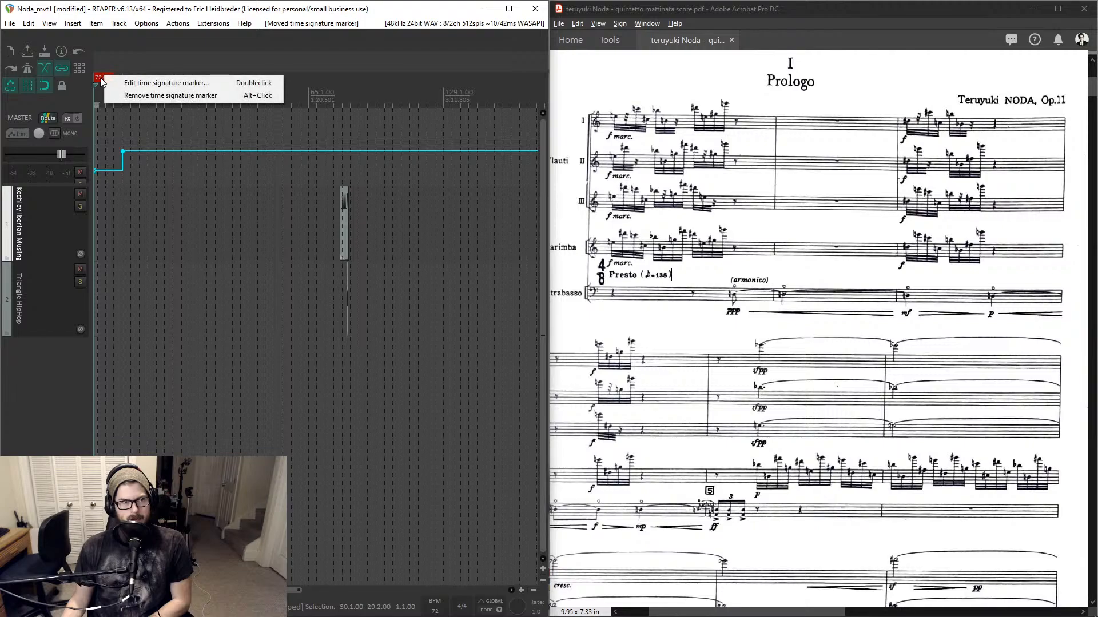
pyautogui.click(138, 84)
pyautogui.write('138')
pyautogui.press('Return')
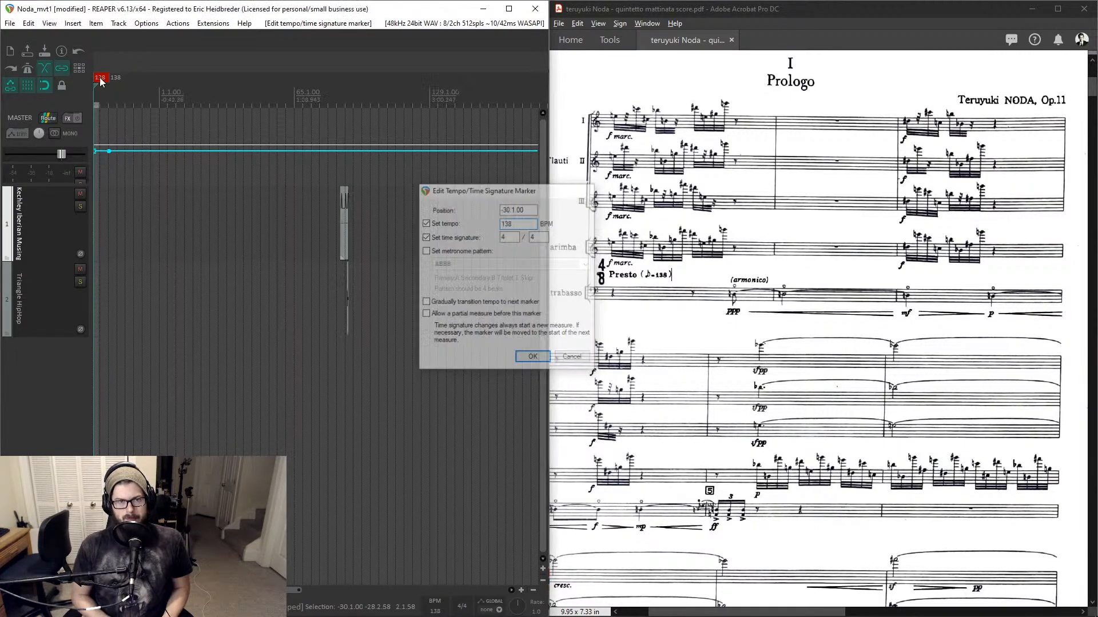
# - Remove the extra tempo marker next to the project start
pyautogui.keyDown('alt'); pyautogui.click(119, 80); pyautogui.keyUp('alt')
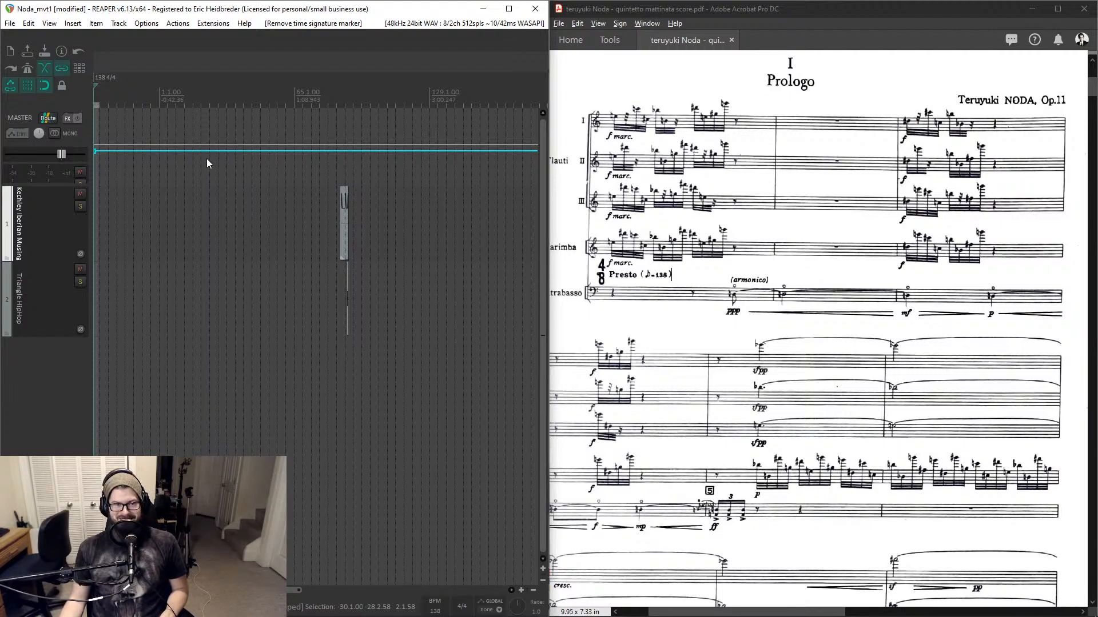
pyautogui.click(322, 102)
pyautogui.click(347, 96)
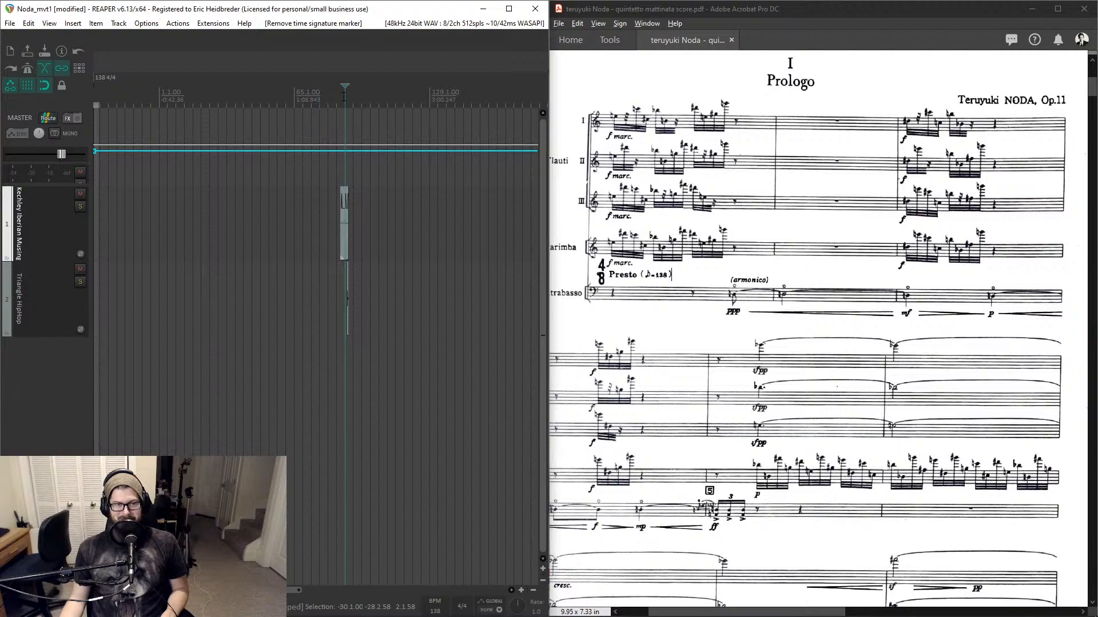
# - Move the Triangle HipHop item later and place the edit cursor at its start
pyautogui.scroll(12, 347, 95)
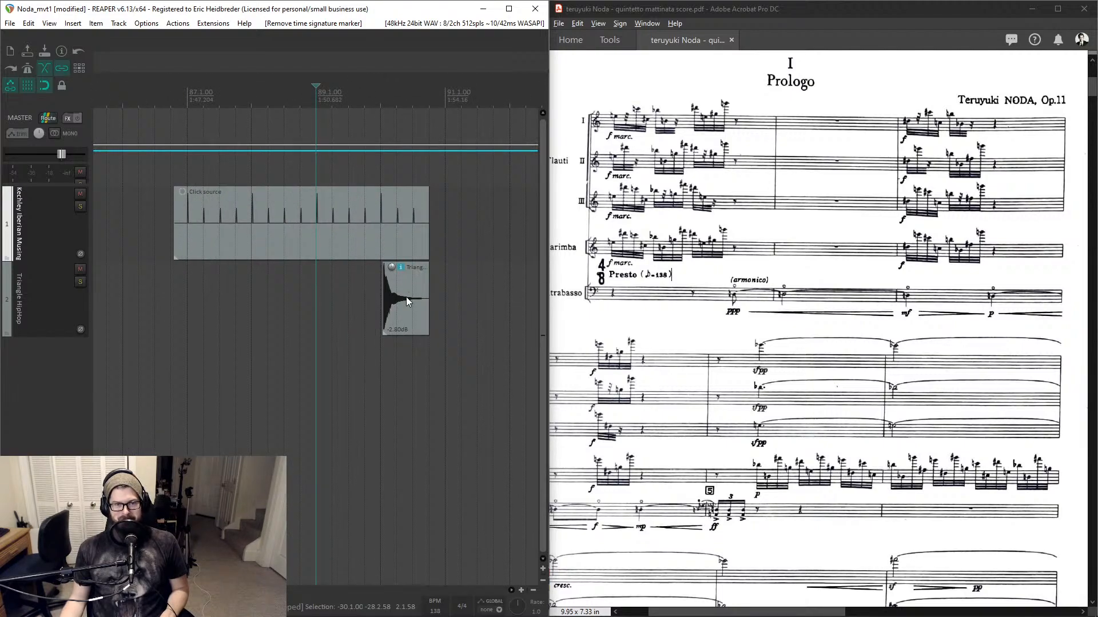
pyautogui.moveTo(408, 301); pyautogui.dragTo(457, 301)
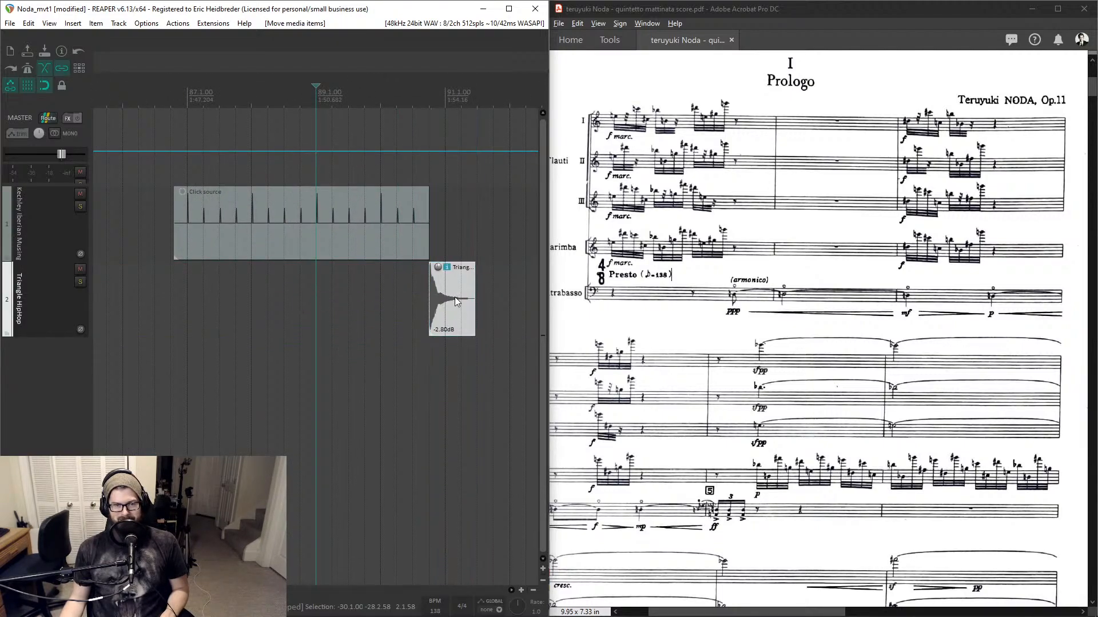
pyautogui.click(432, 99)
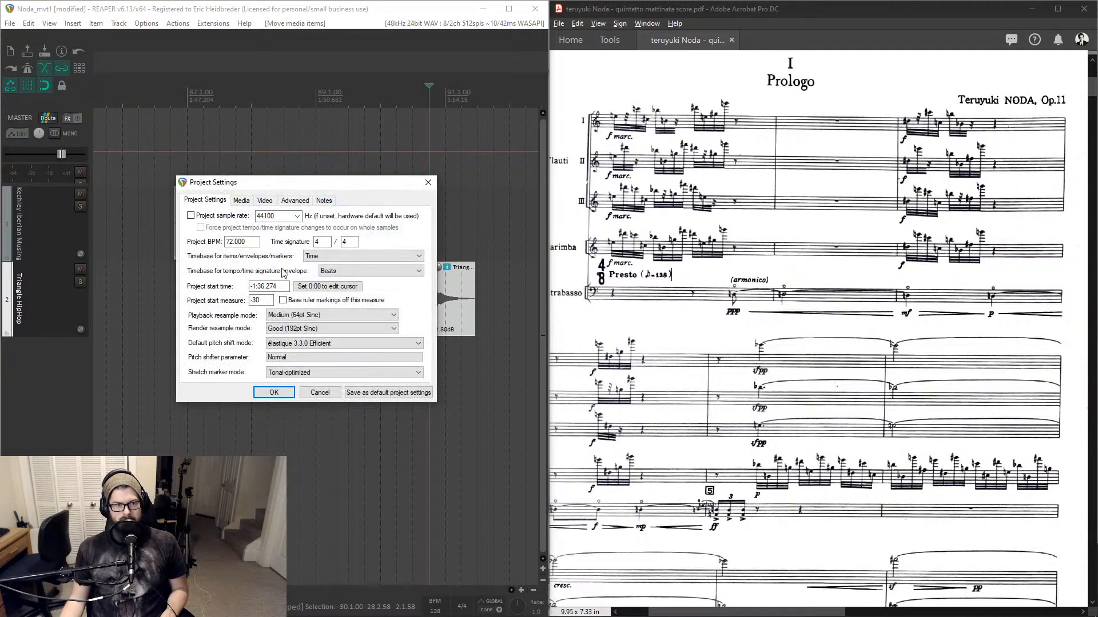
# - Set the project start measure to -120 in the project settings
pyautogui.click(257, 301)
pyautogui.press('BackSpace')
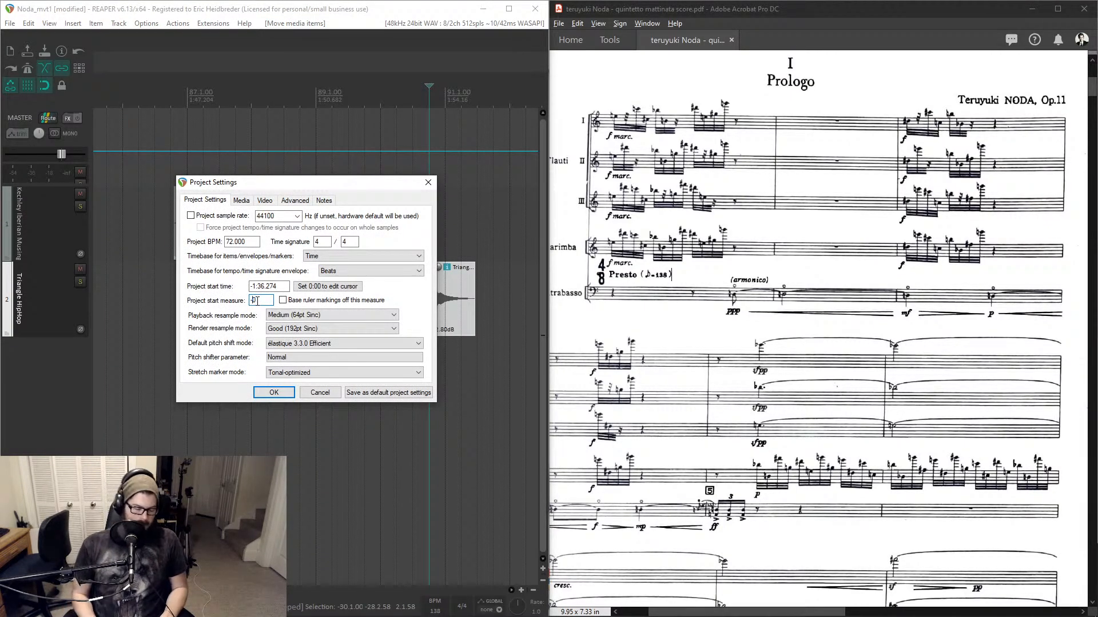
pyautogui.write('12')
pyautogui.press('Return')
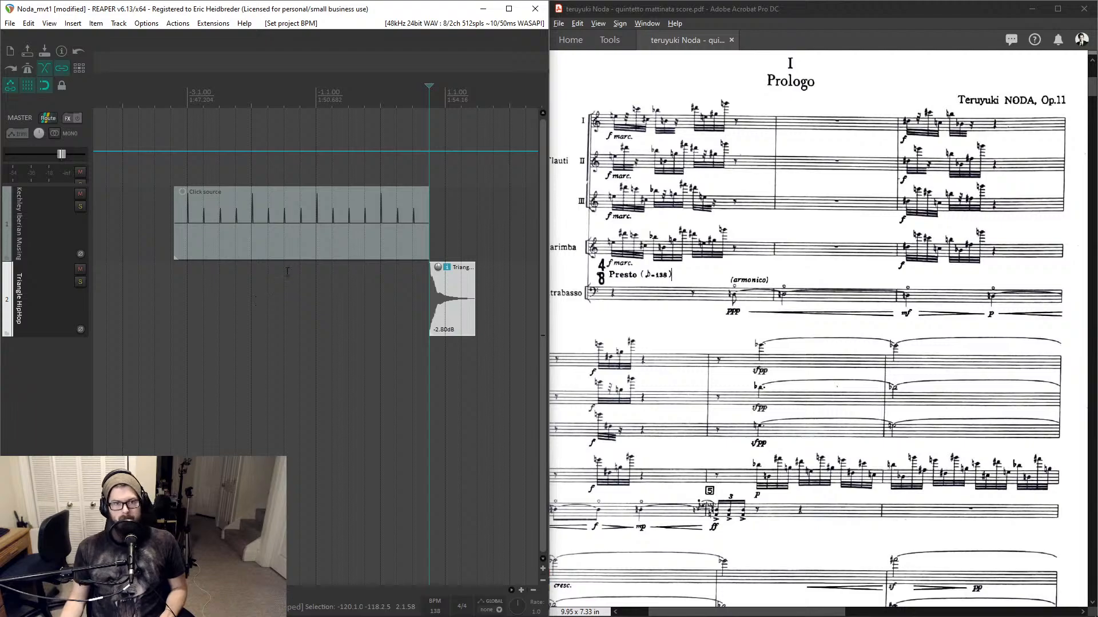
# - Trim the click source item so it starts at measure -1
pyautogui.moveTo(354, 215)
pyautogui.mouseDown()
pyautogui.moveTo(345, 212)
pyautogui.moveTo(370, 212)
pyautogui.mouseUp()
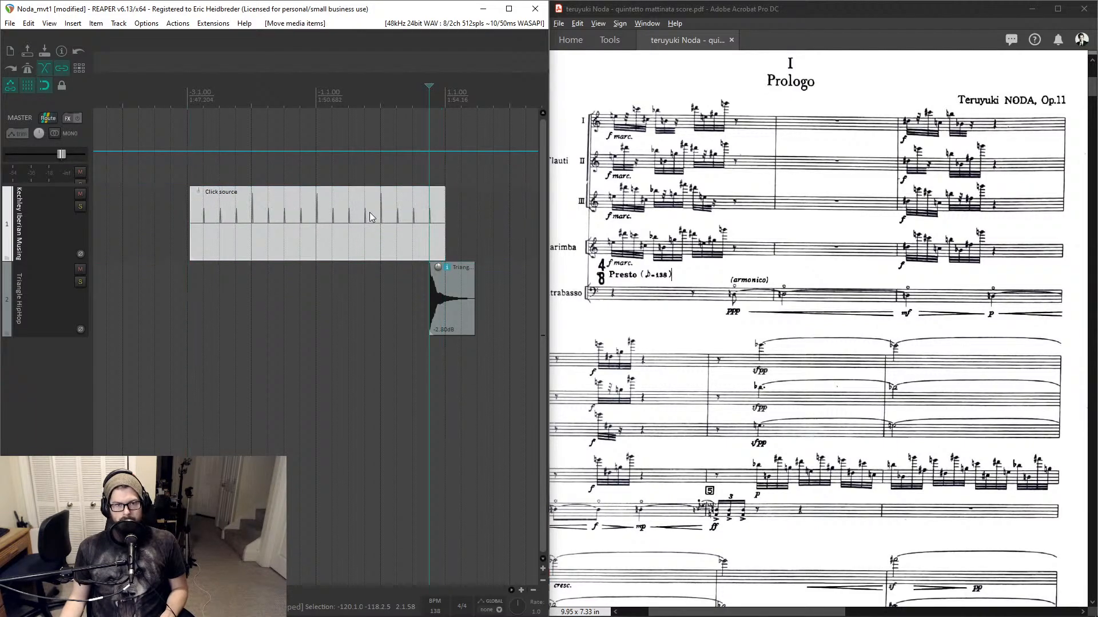
pyautogui.moveTo(188, 218); pyautogui.dragTo(317, 221)
# - Play back the click track from measure -1 to check it against the triangle cue
pyautogui.click(314, 226)
pyautogui.press('space')
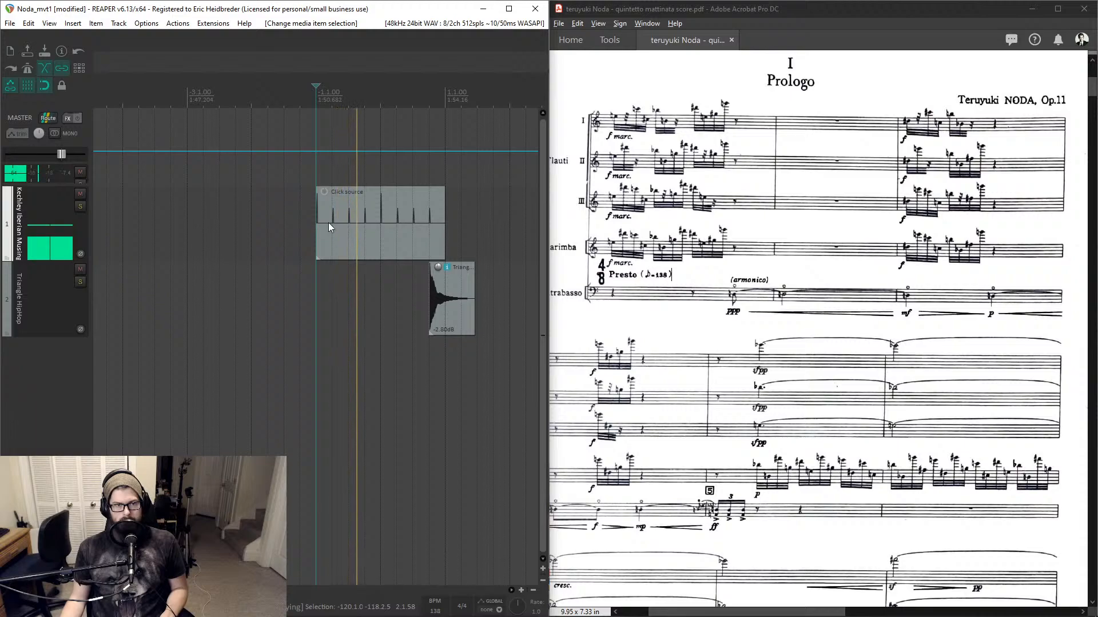
pyautogui.press('space')
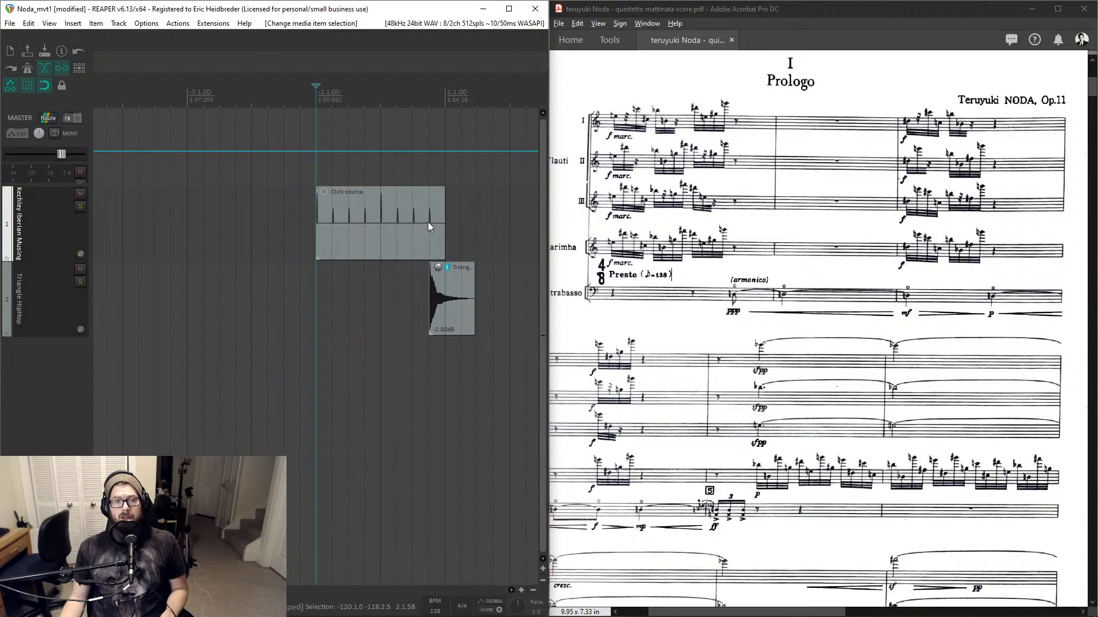
pyautogui.hscroll(3, 427, 222)
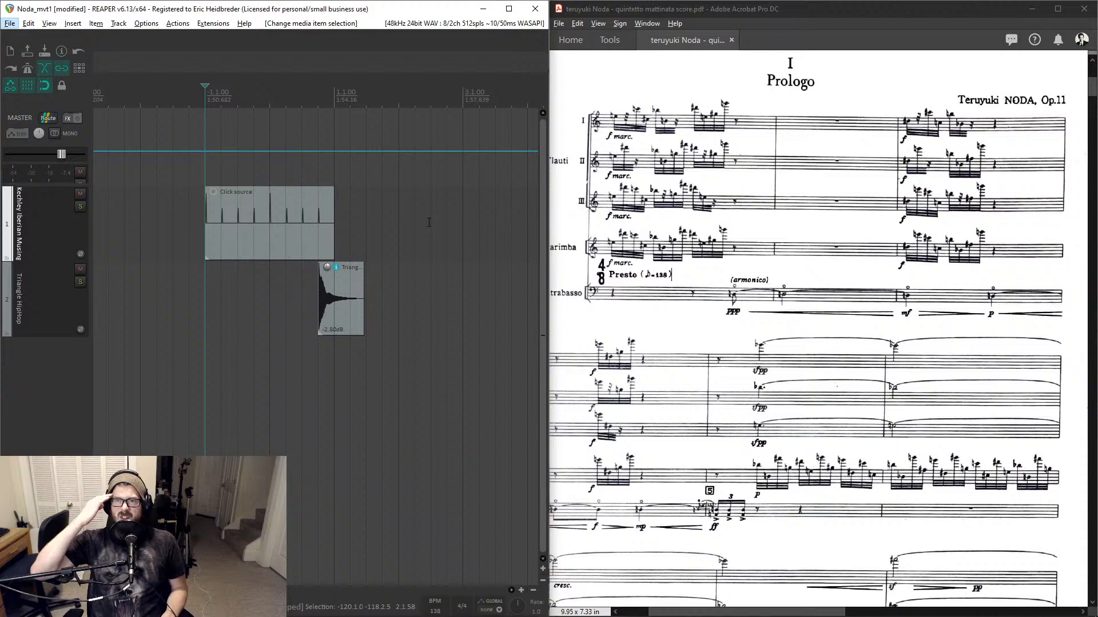
# - Nudge the Triangle HipHop item slightly later and play back from the click source item's start to check alignment
pyautogui.hscroll(2, 317, 250)
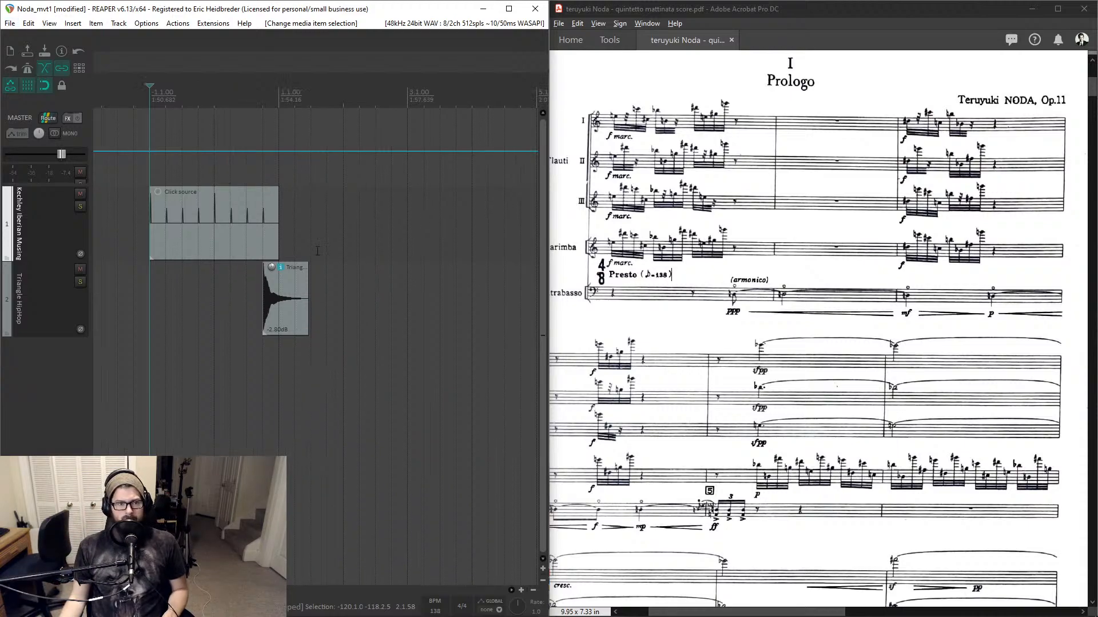
pyautogui.moveTo(288, 307); pyautogui.dragTo(321, 301)
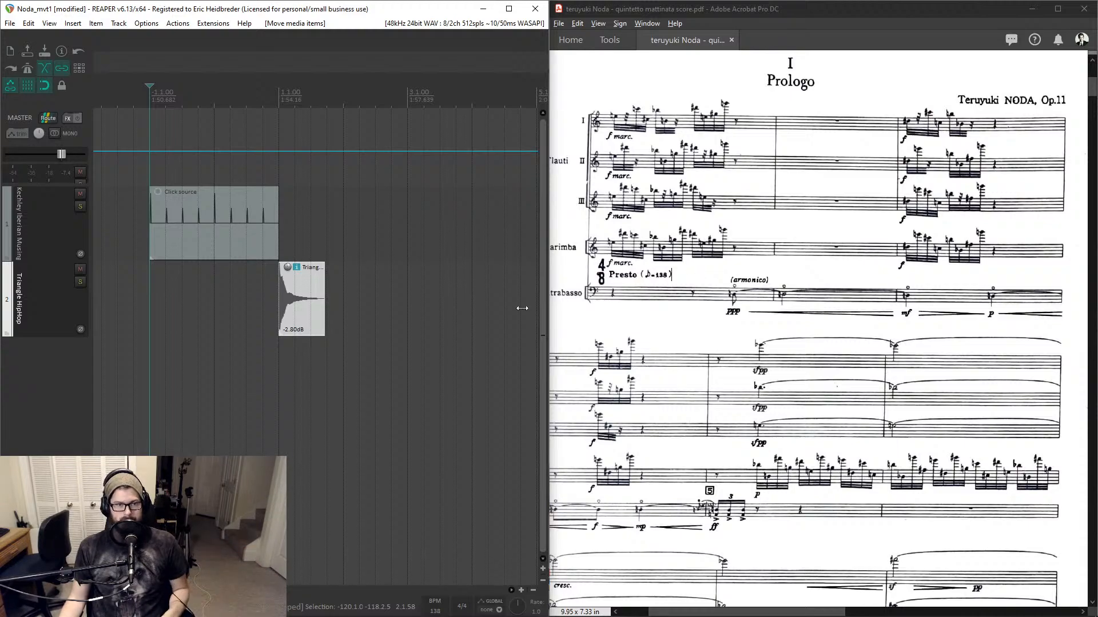
pyautogui.click(226, 212)
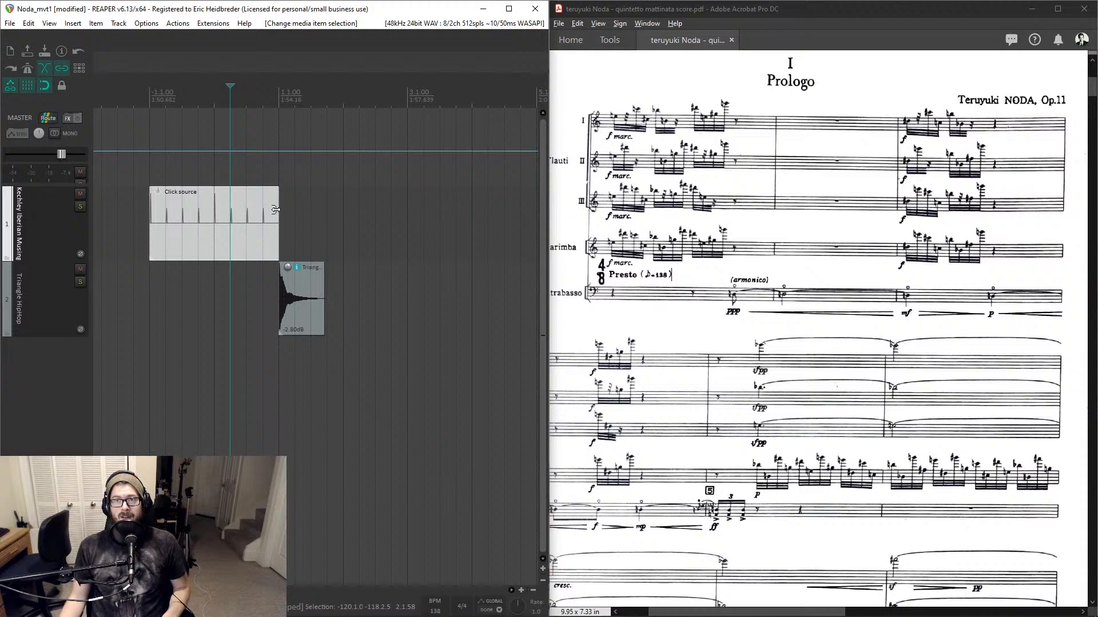
pyautogui.click(149, 96)
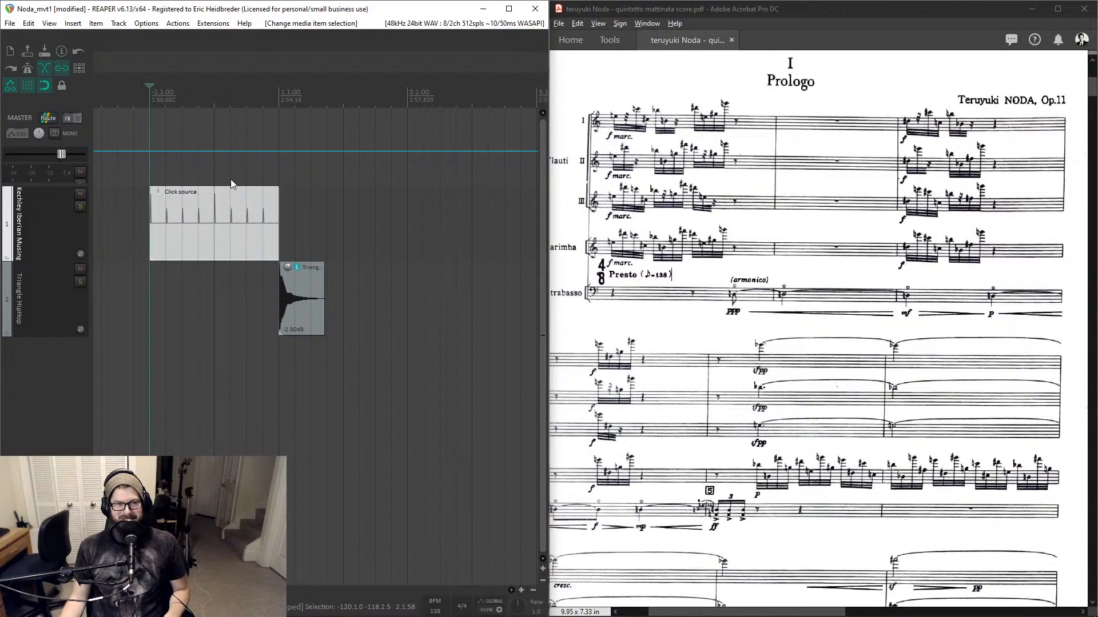
pyautogui.press('space')
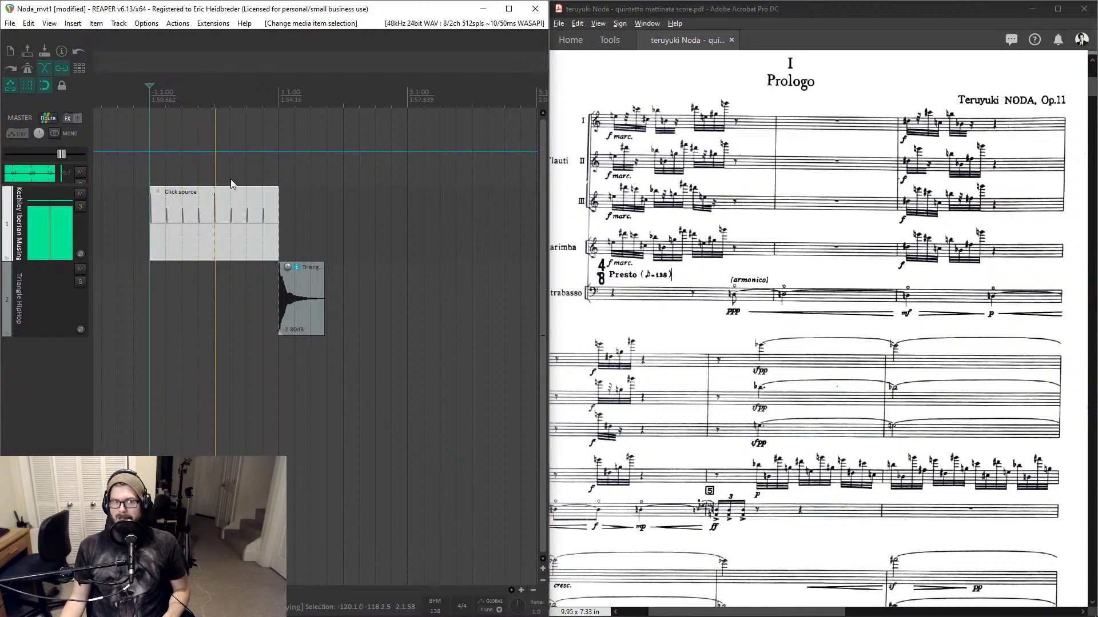
pyautogui.press('space')
# - Extend the click source item's right edge far along the timeline so the click runs through the piece
pyautogui.click(252, 213)
pyautogui.hscroll(1, 255, 204)
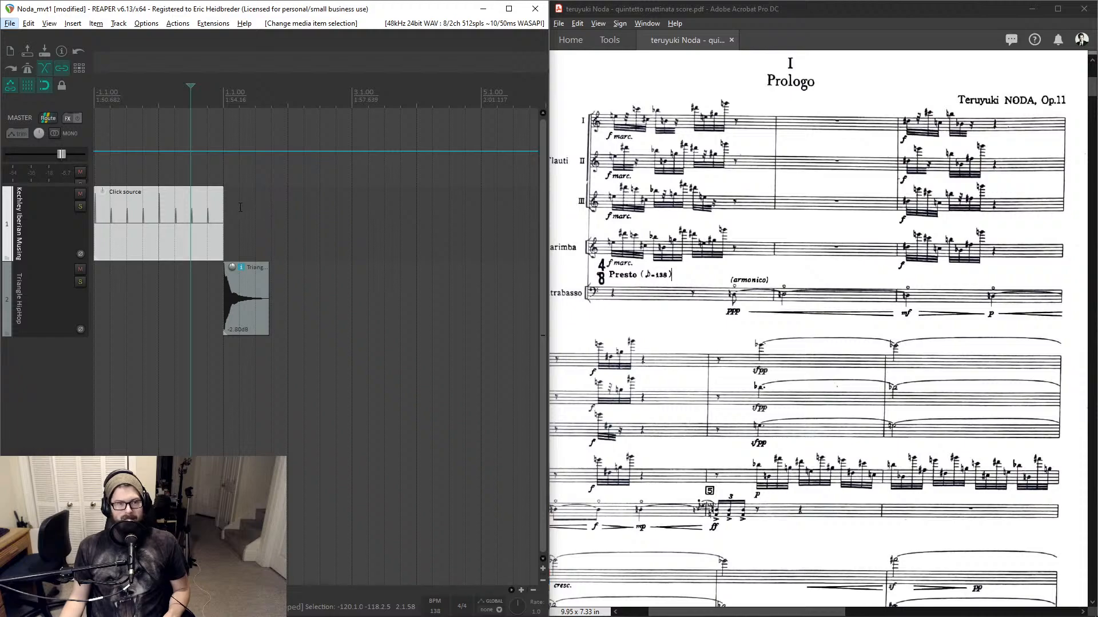
pyautogui.click(222, 219)
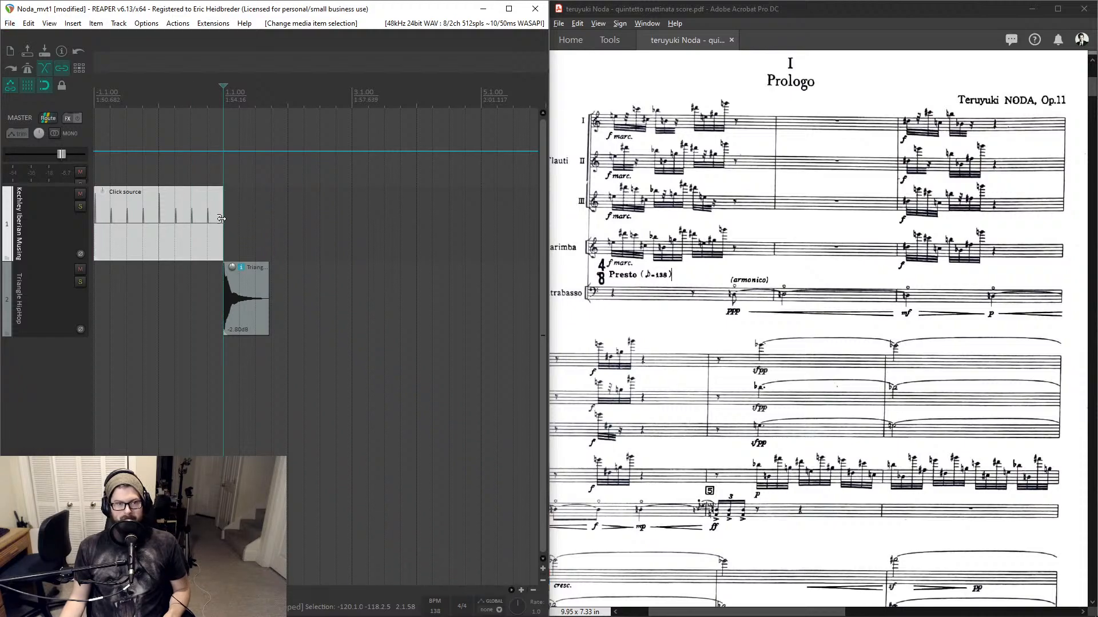
pyautogui.click(671, 212)
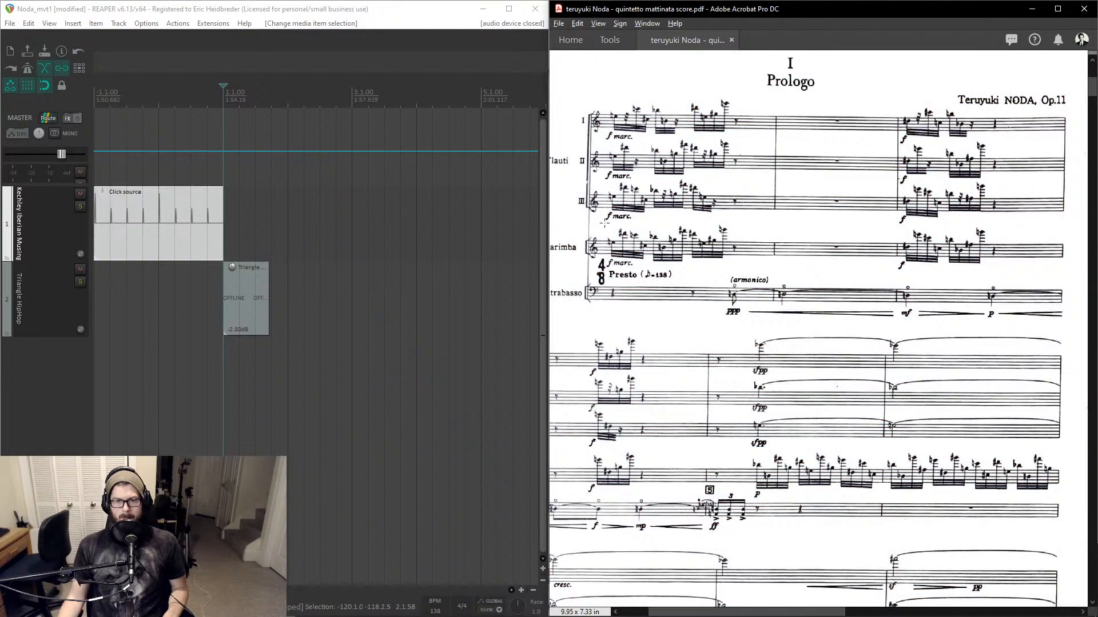
pyautogui.click(213, 216)
pyautogui.scroll(-2, 215, 216)
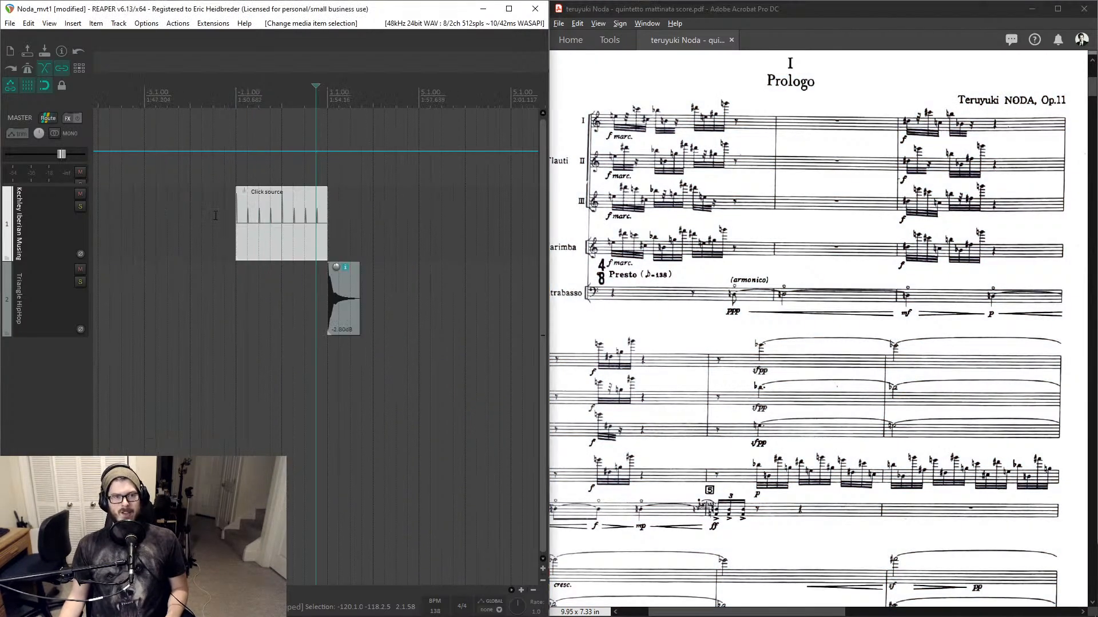
pyautogui.moveTo(322, 209); pyautogui.dragTo(485, 213)
pyautogui.scroll(-4, 484, 213)
pyautogui.moveTo(333, 218); pyautogui.dragTo(590, 226)
pyautogui.scroll(-4, 345, 218)
pyautogui.scroll(6, 229, 109)
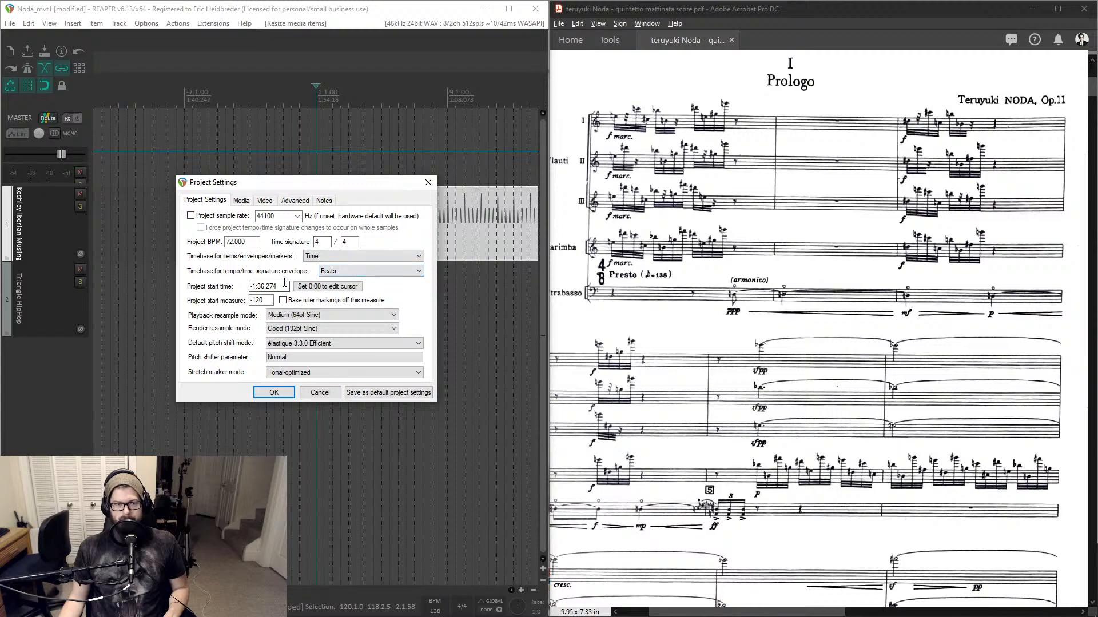
# - Set the project's timebase for items to Beats (position, length, rate) and confirm the project settings
pyautogui.click(325, 261)
pyautogui.click(331, 271)
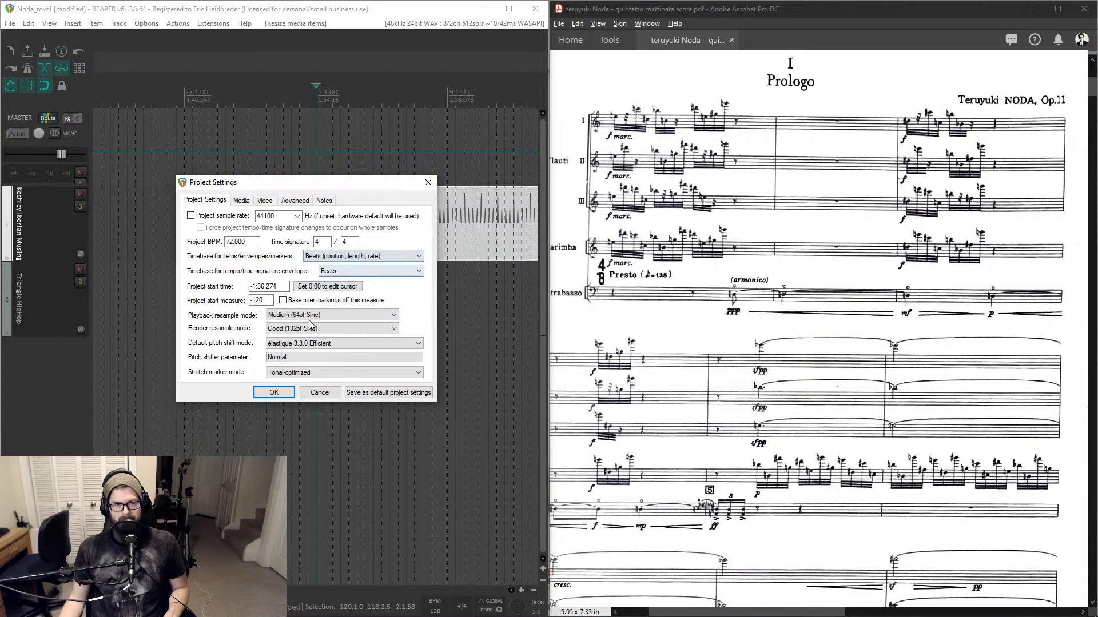
pyautogui.click(273, 392)
# - Play back the click briefly and return the edit cursor to measure 1
pyautogui.press('space')
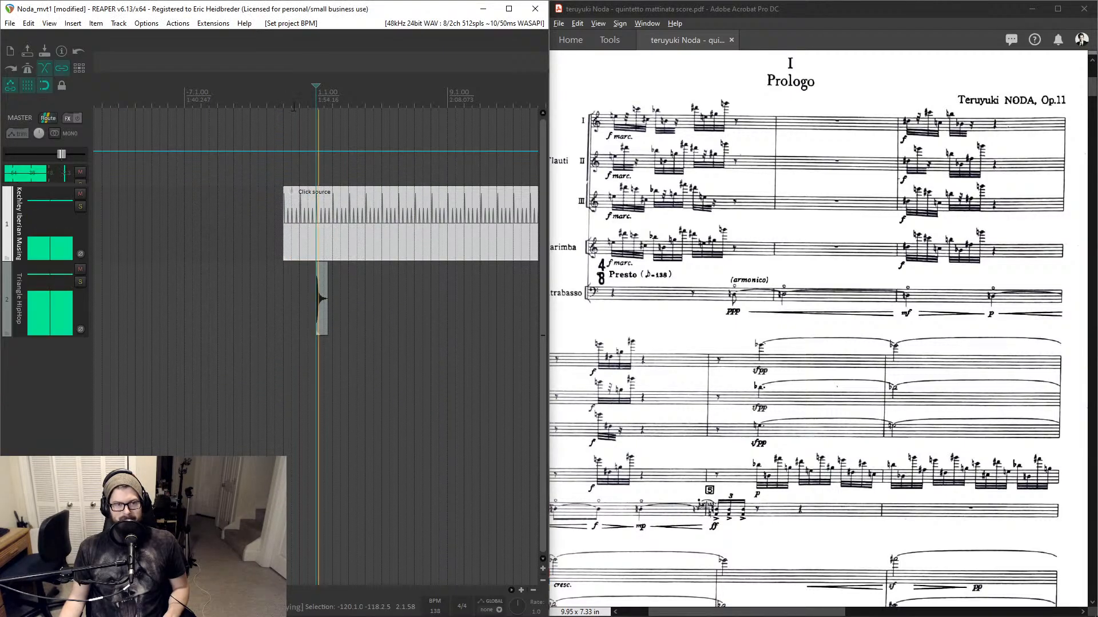
pyautogui.press('space')
pyautogui.scroll(5, 372, 169)
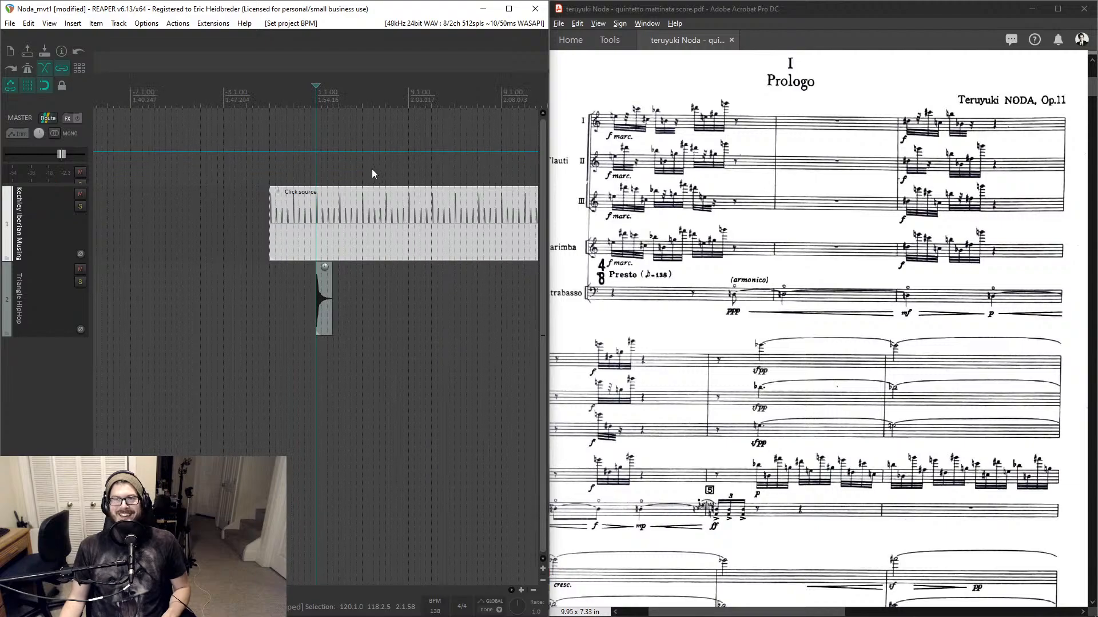
pyautogui.hscroll(3, 371, 169)
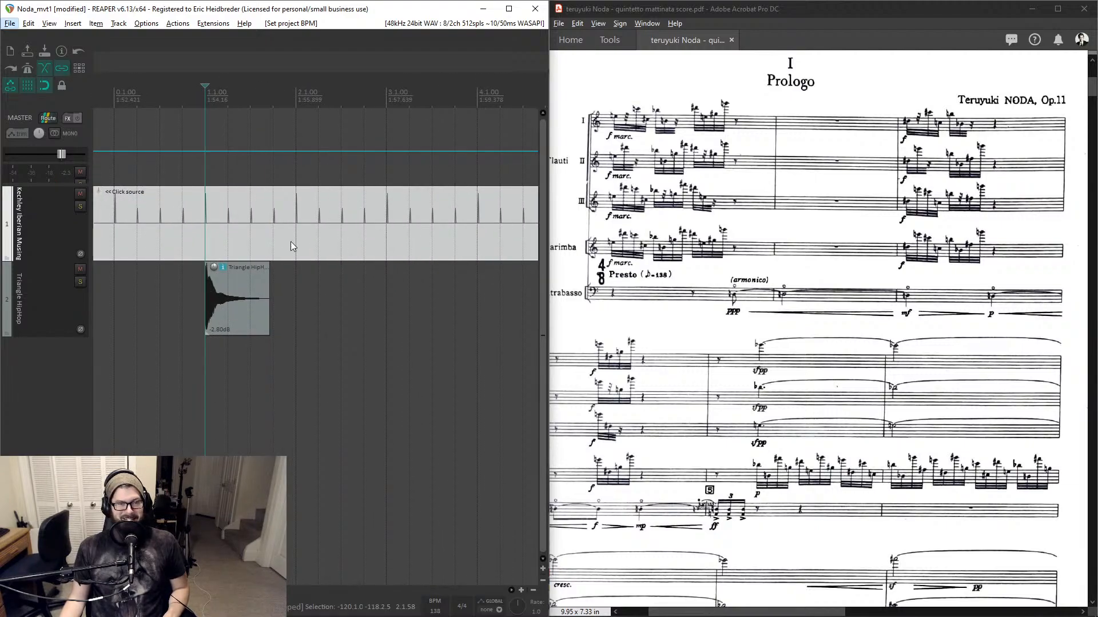
pyautogui.scroll(-2, 296, 235)
pyautogui.click(253, 89)
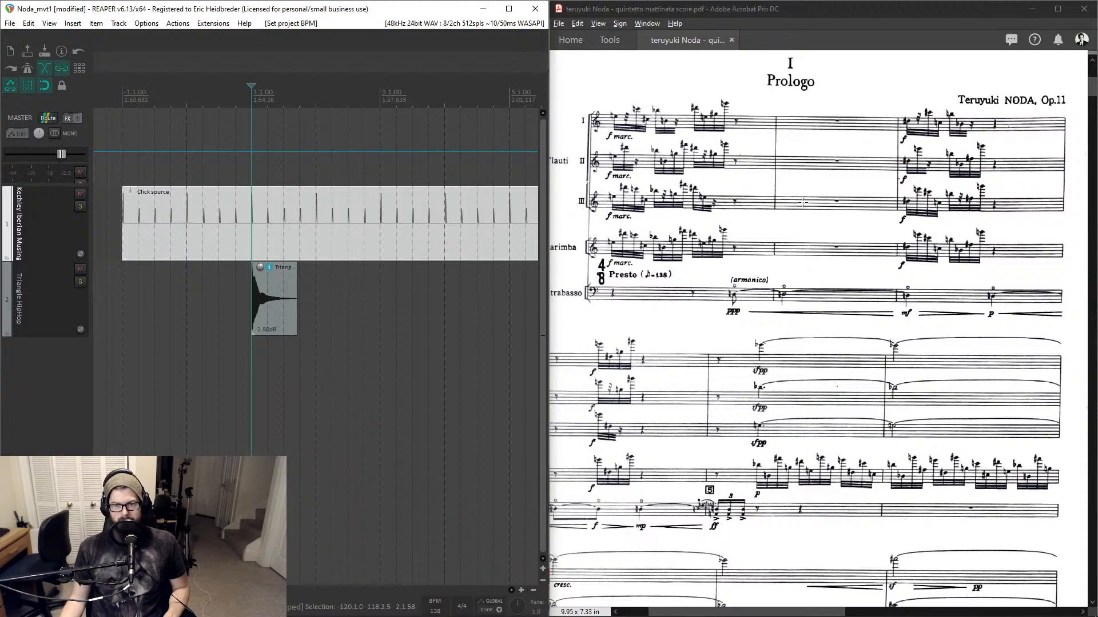
# - Scroll through the score to find the next time signature change
pyautogui.scroll(-3, 958, 216)
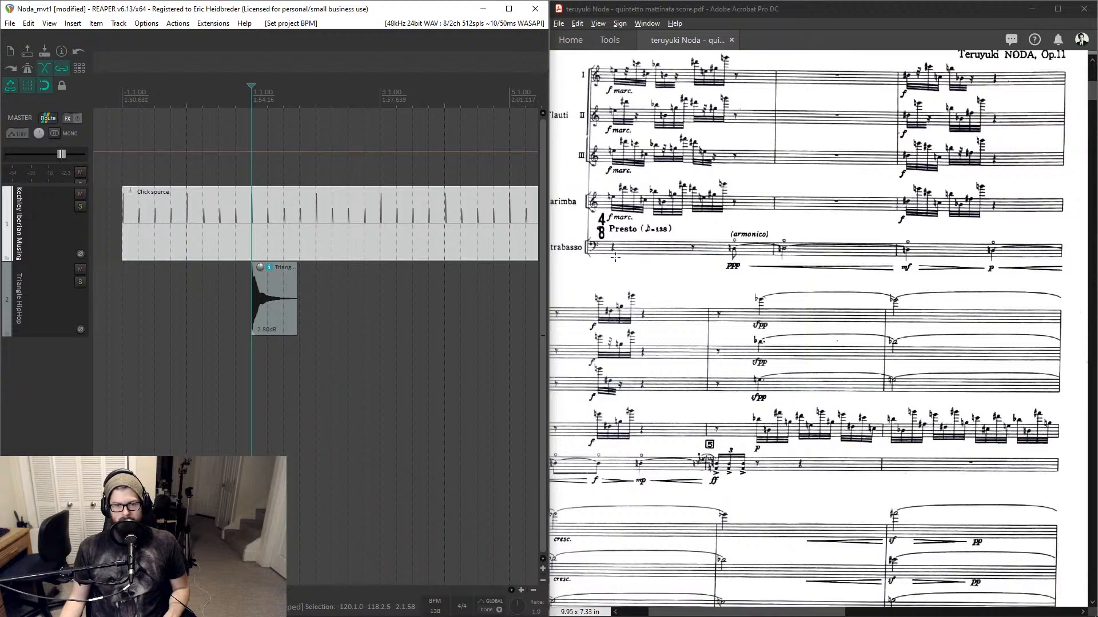
pyautogui.scroll(-3, 617, 259)
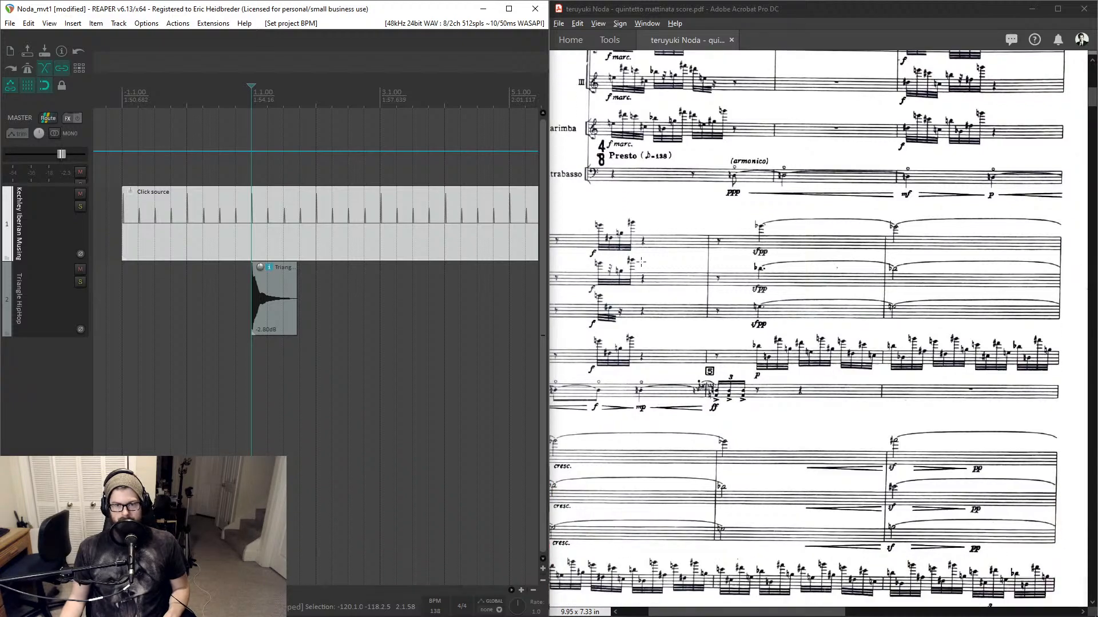
pyautogui.scroll(-3, 854, 266)
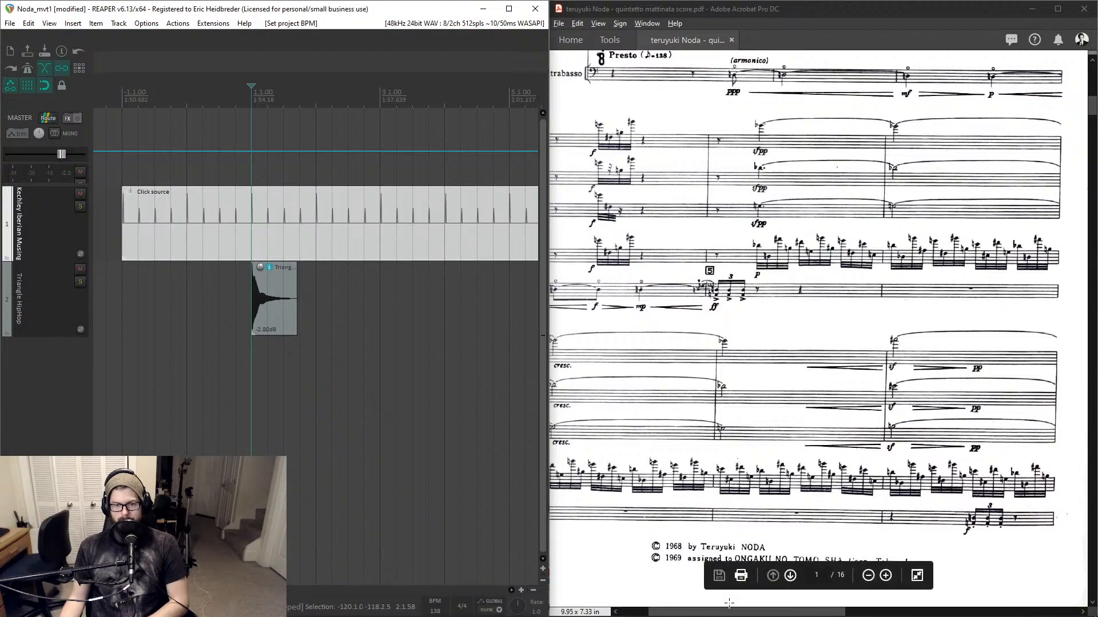
pyautogui.moveTo(744, 612); pyautogui.dragTo(977, 591)
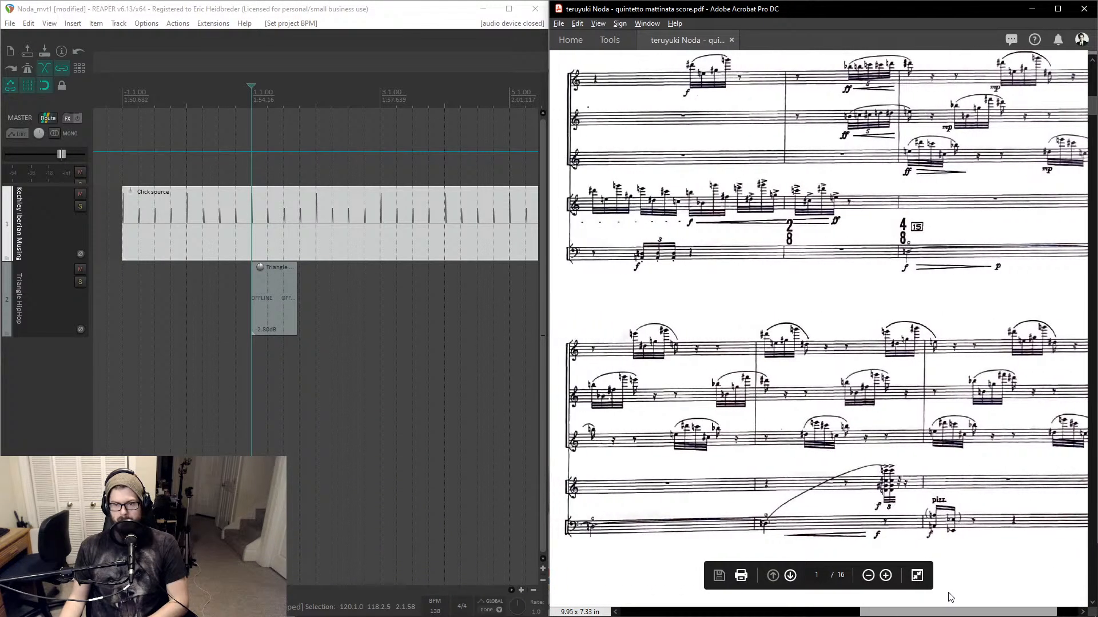
pyautogui.hscroll(-2, 952, 341)
pyautogui.scroll(3, 952, 340)
pyautogui.scroll(5, 952, 340)
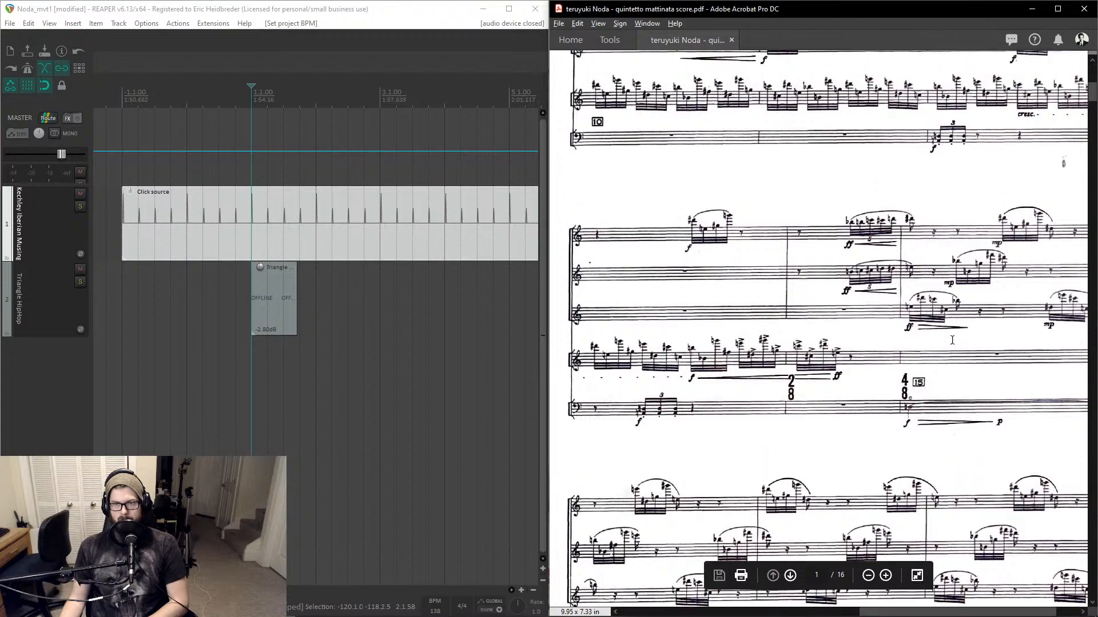
pyautogui.scroll(1, 952, 341)
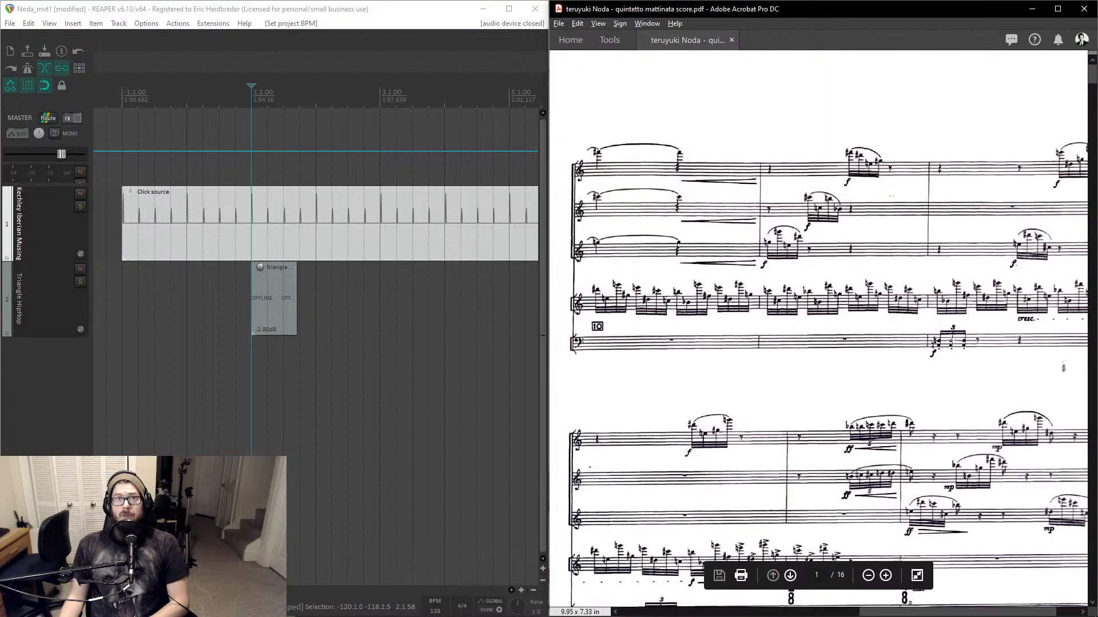
pyautogui.scroll(-3, 952, 340)
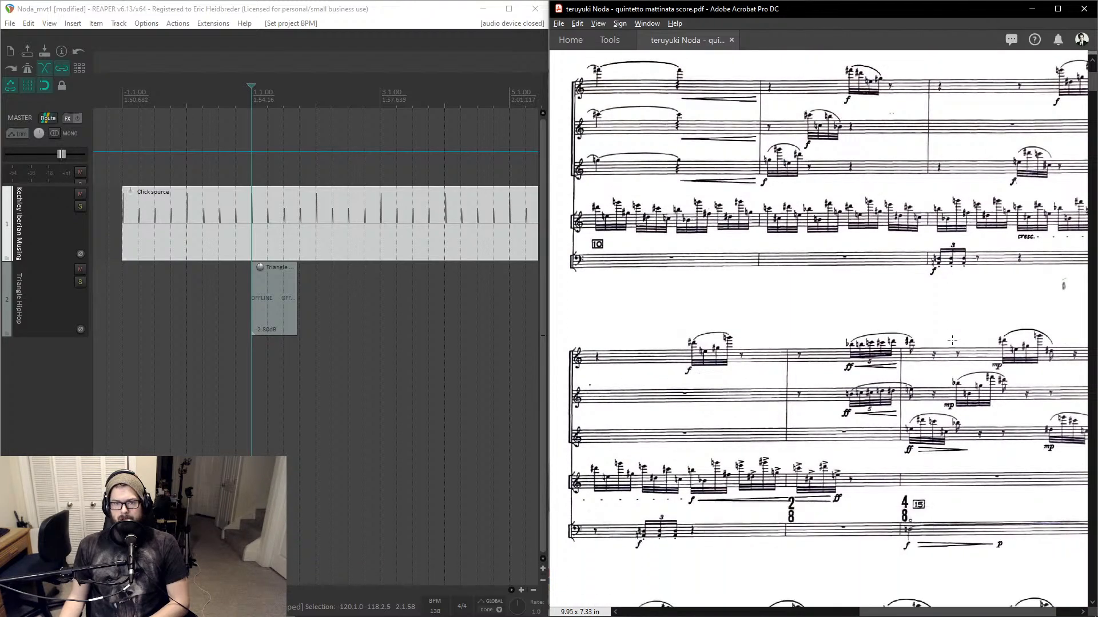
pyautogui.scroll(-1, 952, 341)
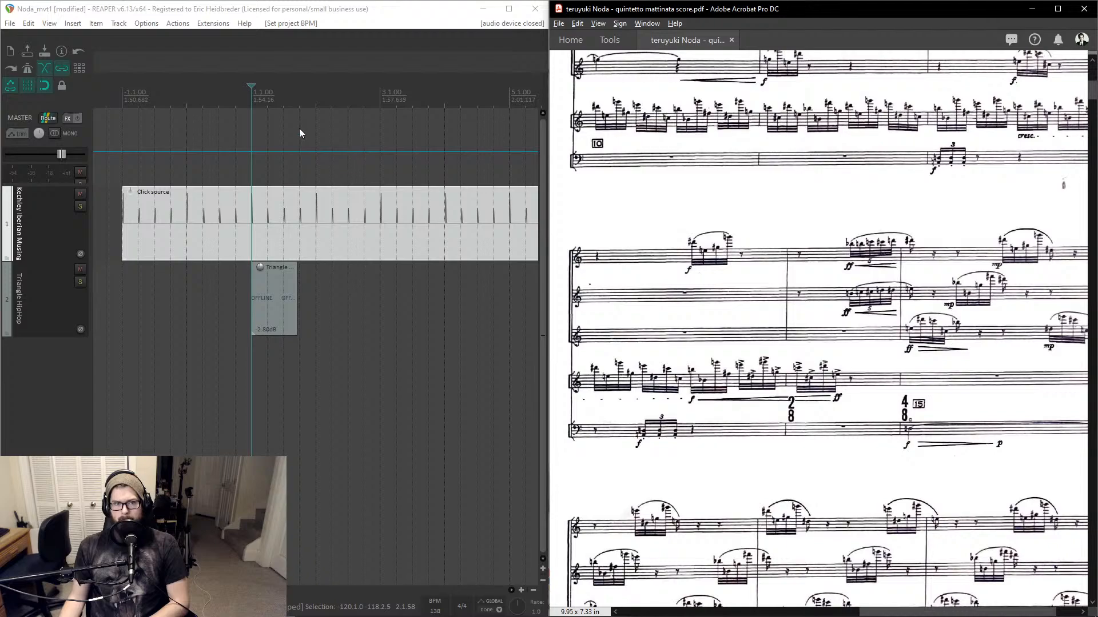
# - Jump to measure 14 and insert a tempo marker there at 138 BPM with a 2/4 time signature
pyautogui.click(264, 105)
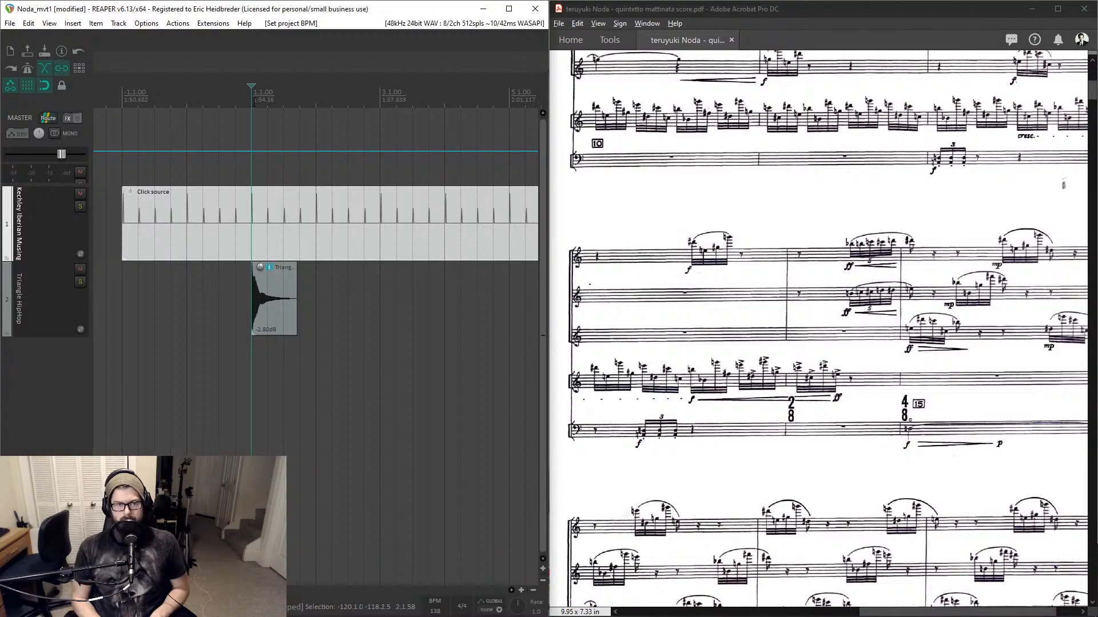
pyautogui.hotkey('ctrl', 'j')
pyautogui.write('14')
pyautogui.press('Return')
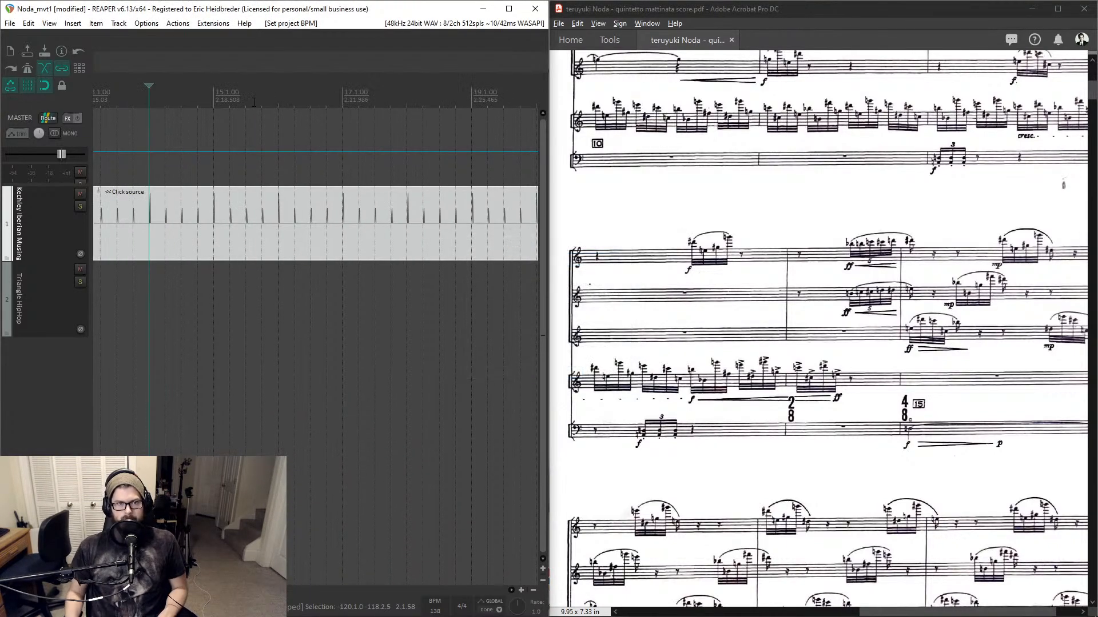
pyautogui.hotkey('shift', 'c')
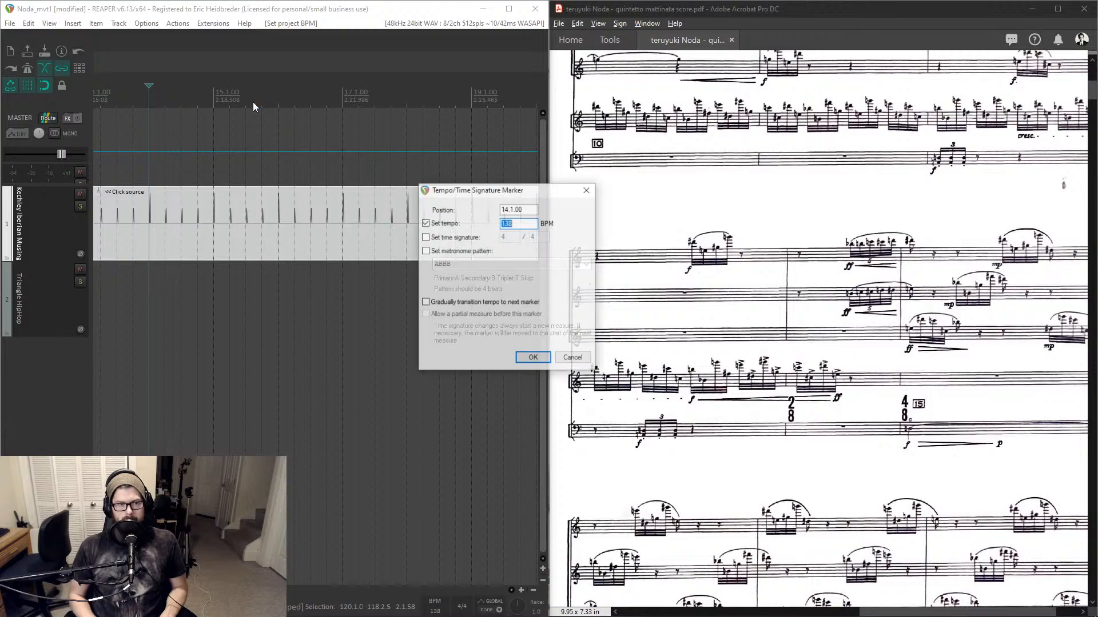
pyautogui.press('Tab')
pyautogui.press('space')
pyautogui.press('Tab')
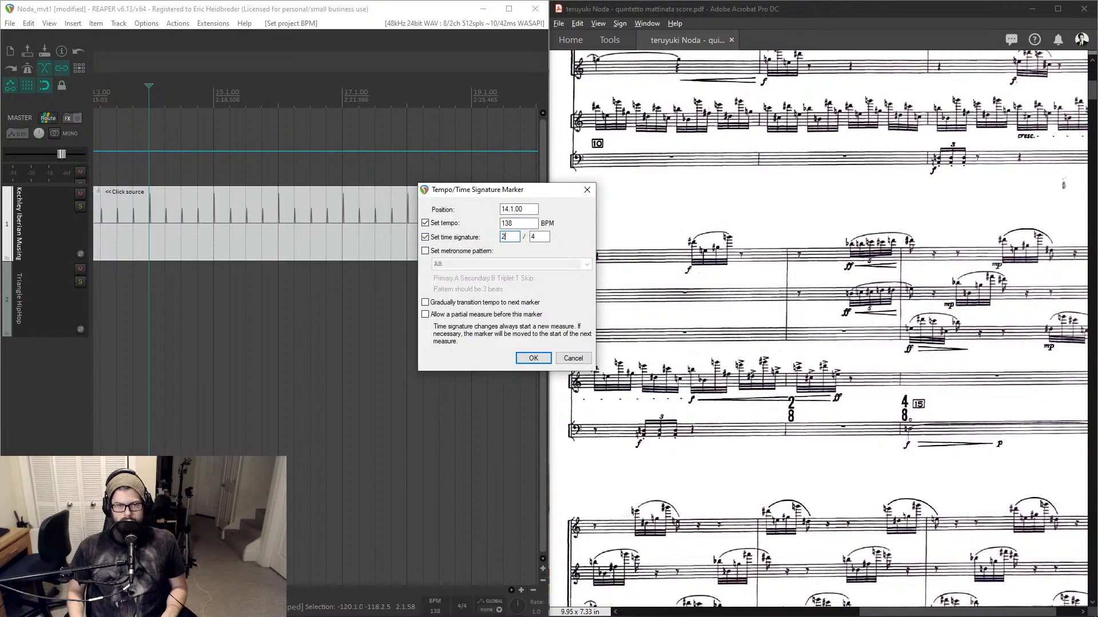
pyautogui.press('Return')
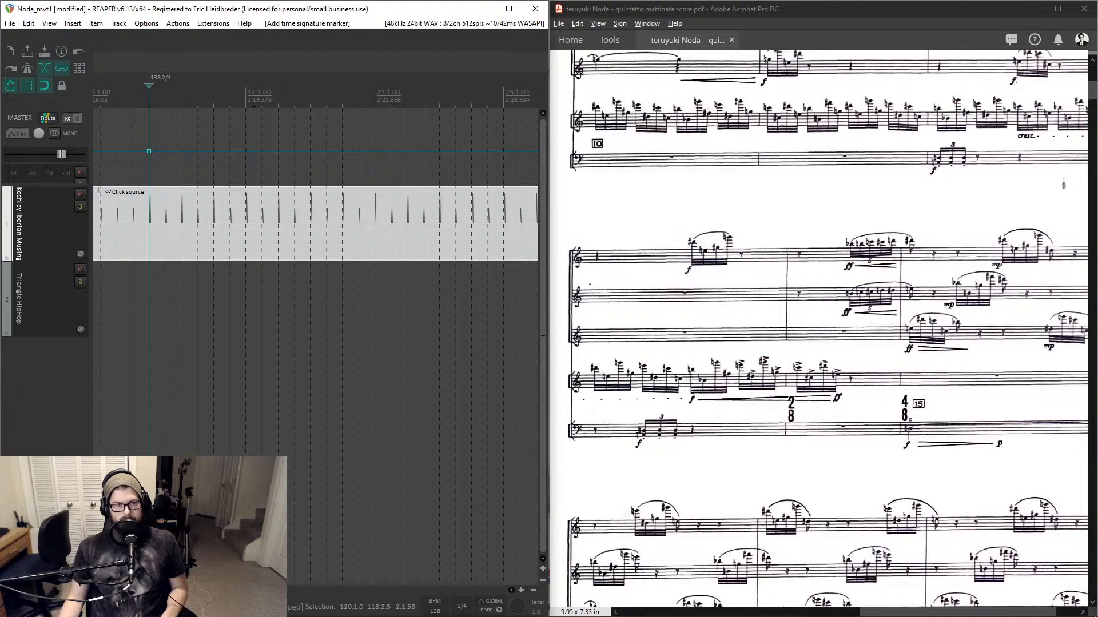
# - Insert a tempo marker at measure 15 at 138 BPM with a 4/4 time signature
pyautogui.scroll(5, 174, 98)
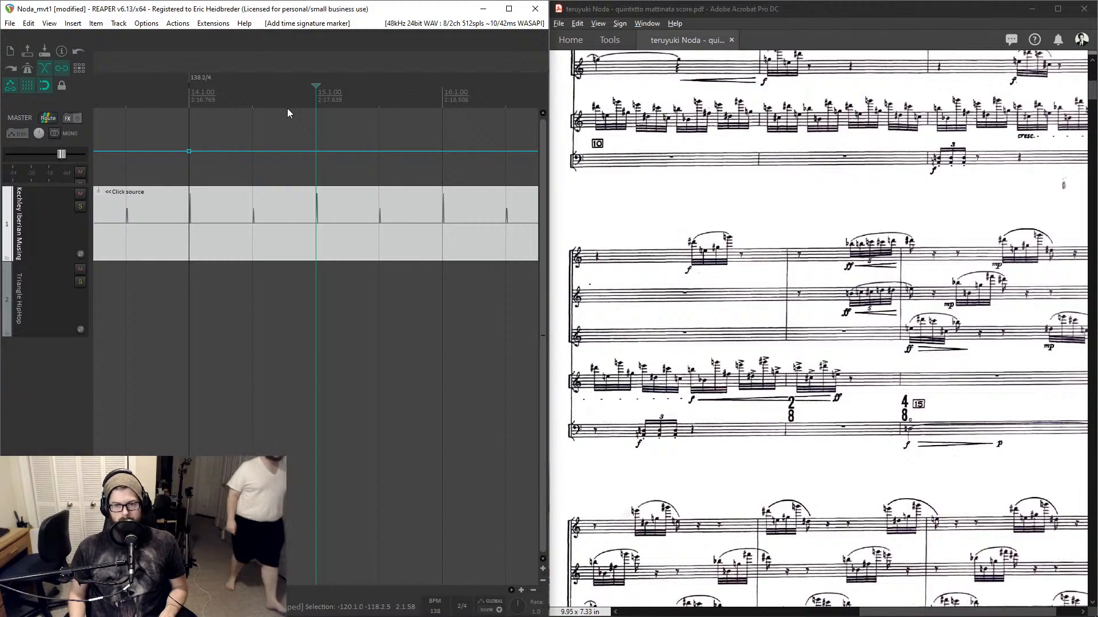
pyautogui.hotkey('shift', 'c')
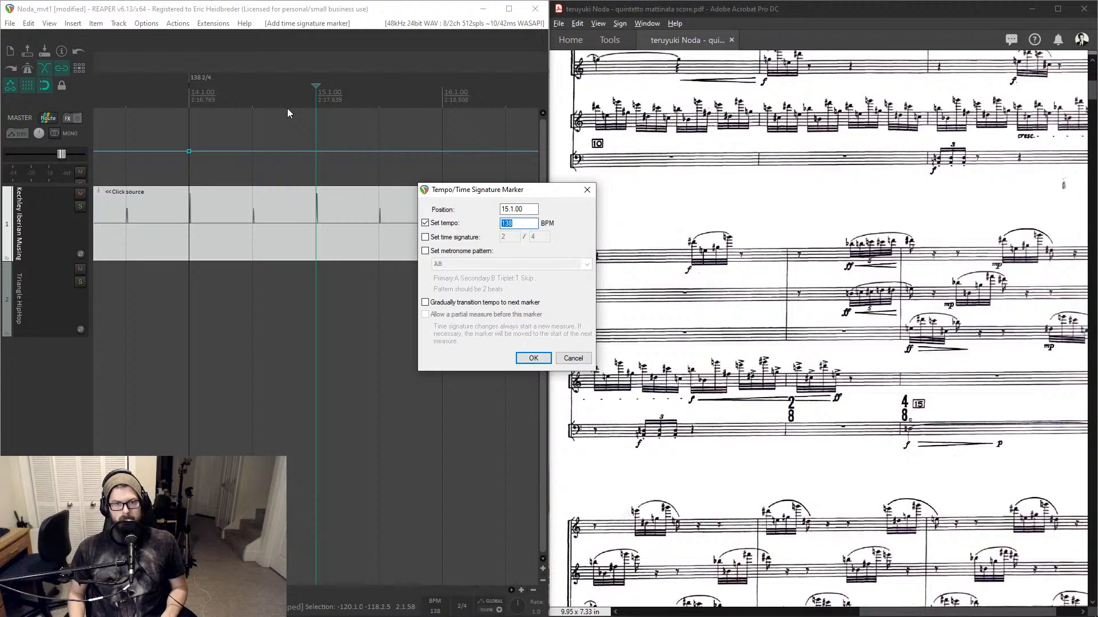
pyautogui.press('Tab')
pyautogui.press('space')
pyautogui.press('Tab')
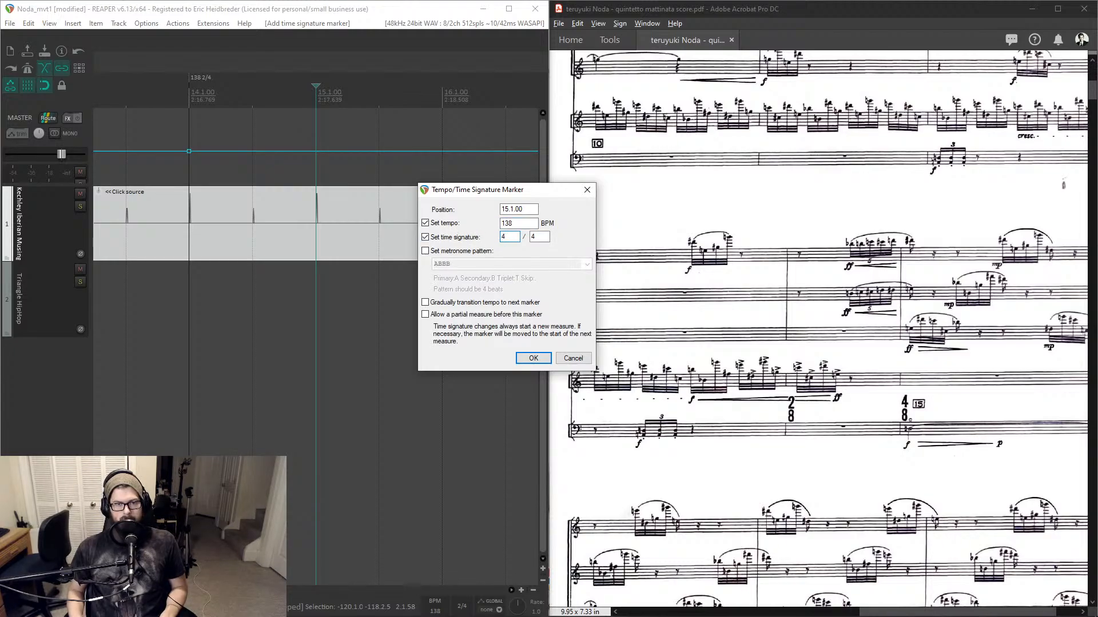
pyautogui.write('4')
pyautogui.press('Return')
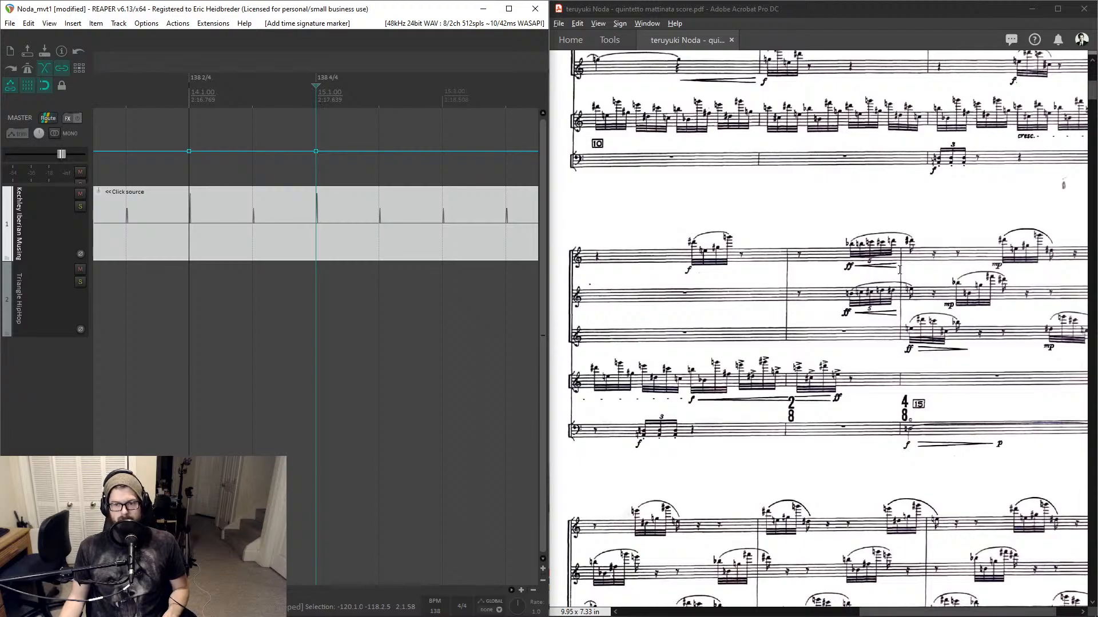
# - Scroll on through the score to the following passages
pyautogui.scroll(-3, 899, 269)
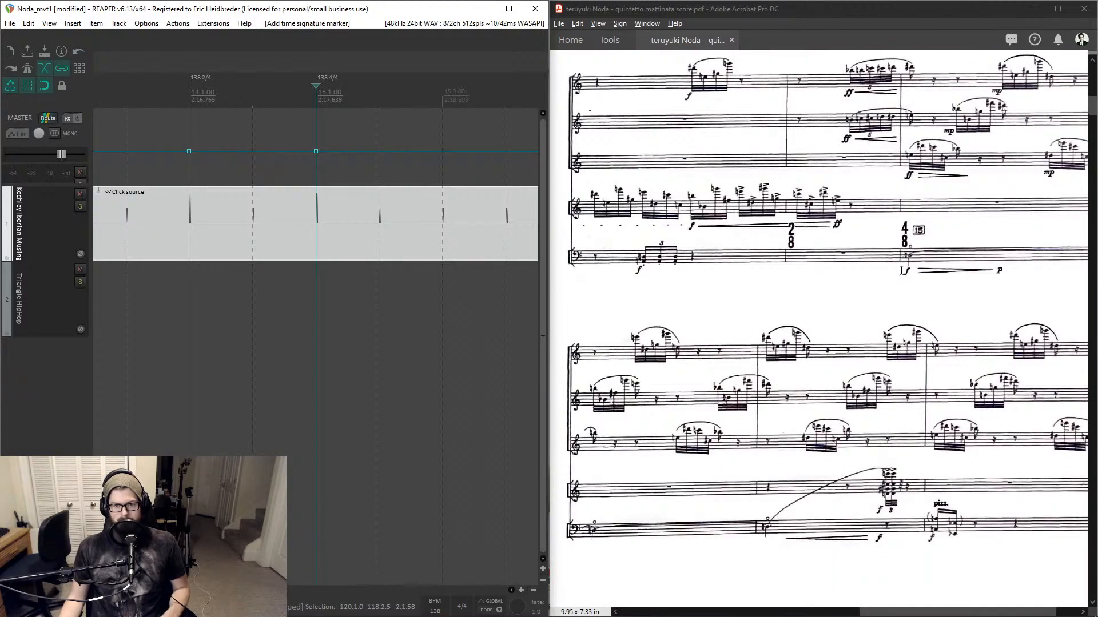
pyautogui.scroll(-2, 901, 271)
pyautogui.scroll(2, 902, 271)
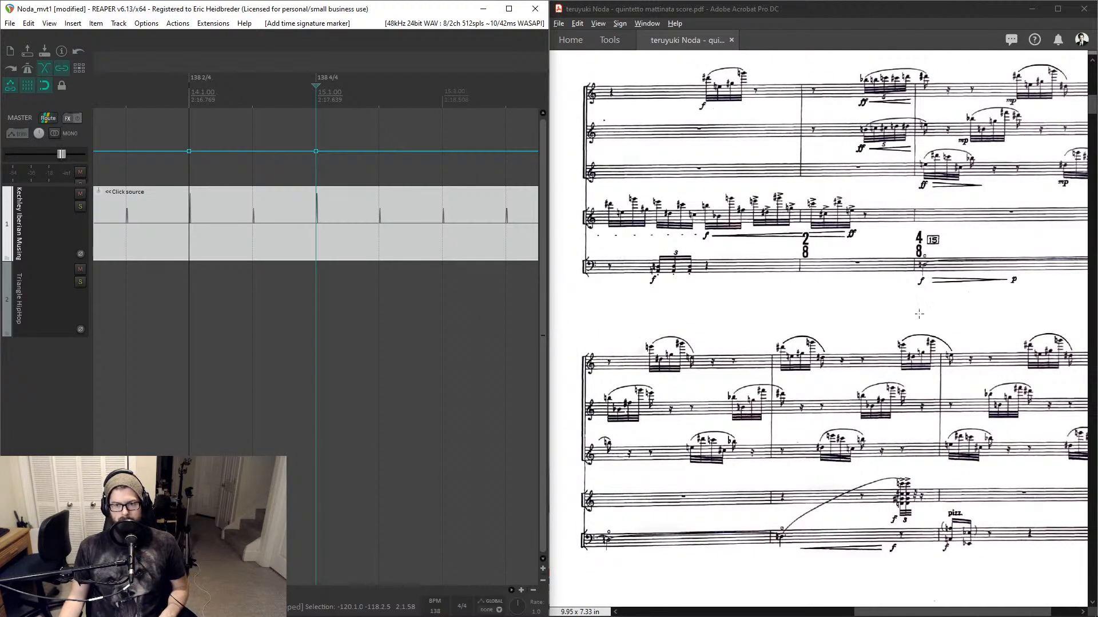
pyautogui.scroll(-1, 933, 368)
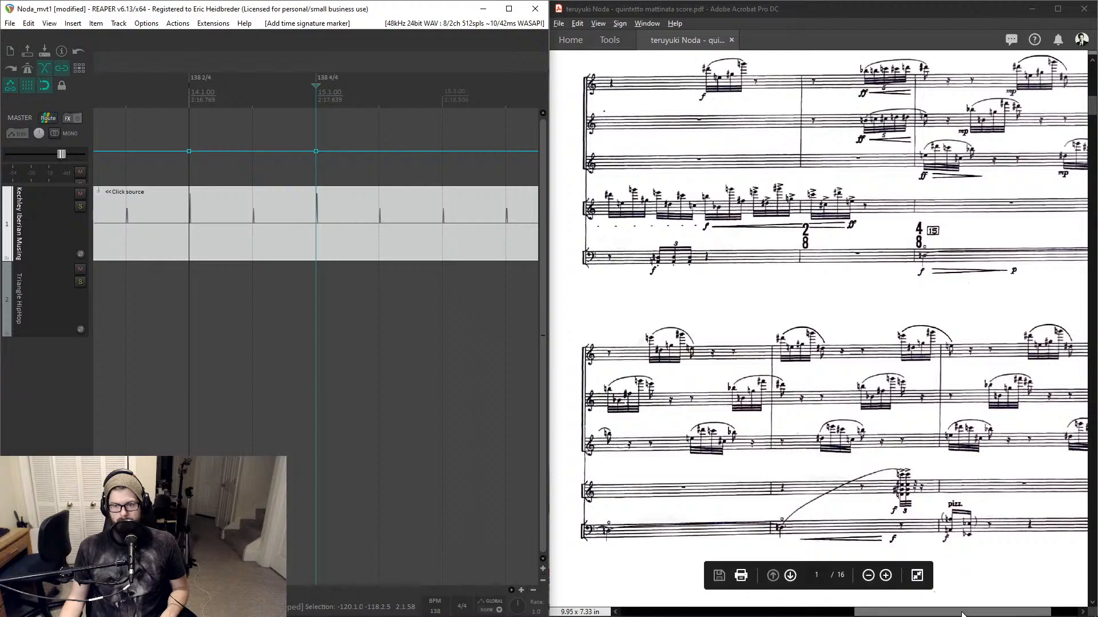
# - Scroll through the score pages to look for the next time signature change
pyautogui.moveTo(978, 611); pyautogui.dragTo(616, 540)
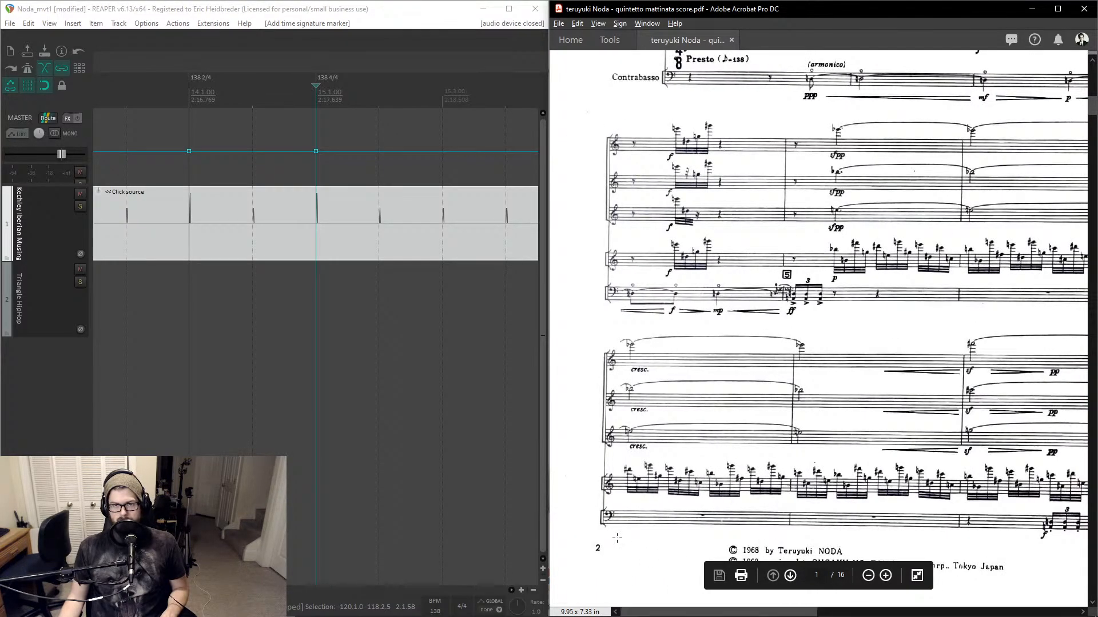
pyautogui.scroll(-1, 752, 396)
pyautogui.scroll(-5, 752, 394)
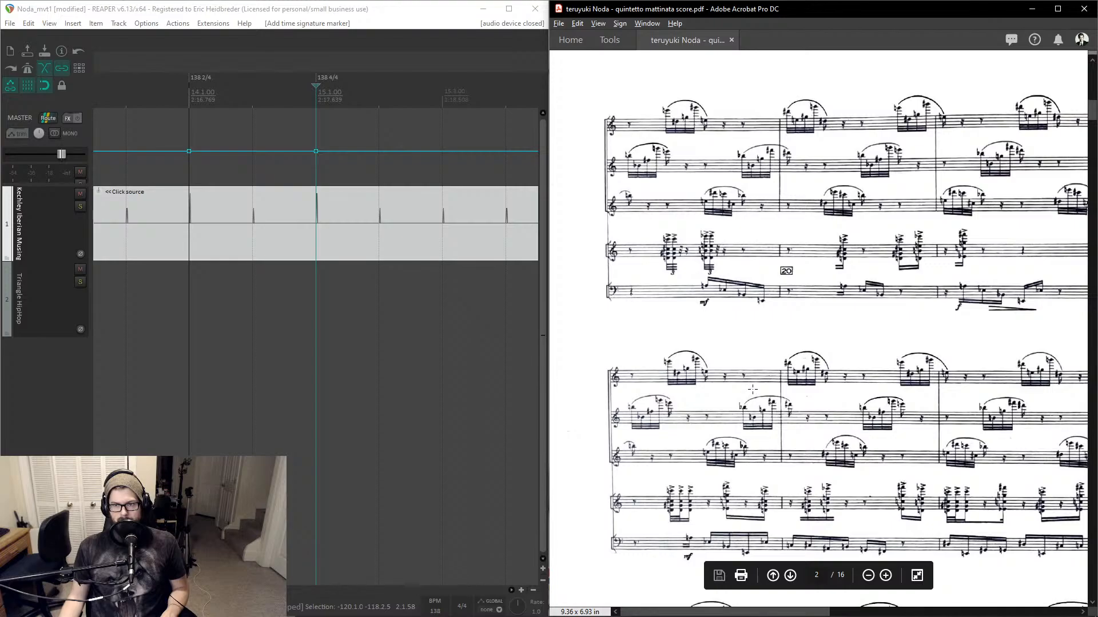
pyautogui.moveTo(717, 614)
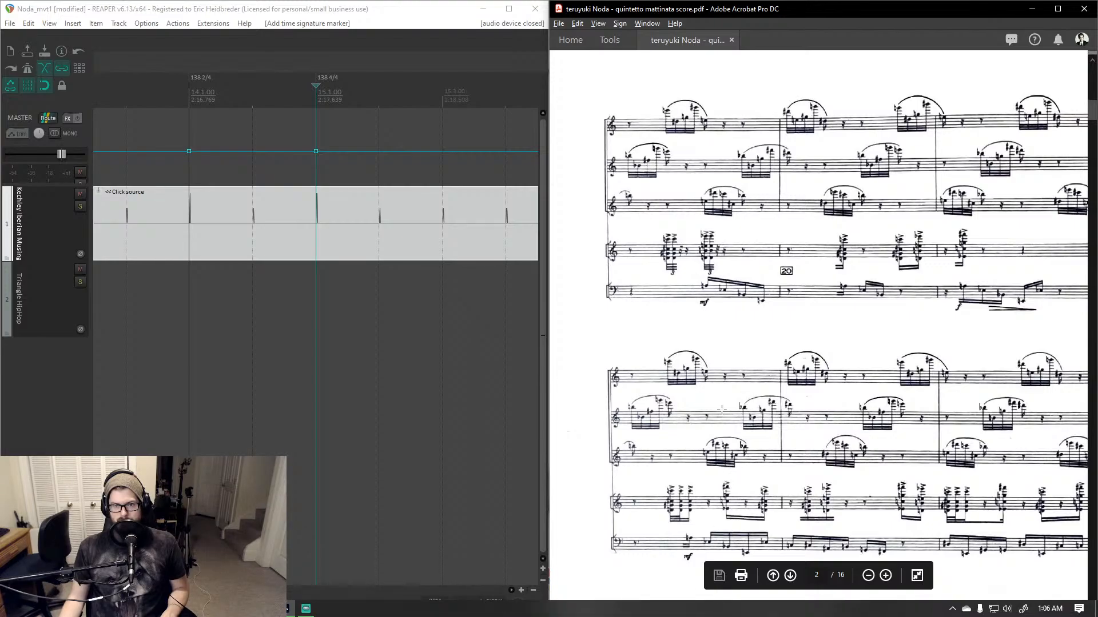
pyautogui.scroll(5, 722, 410)
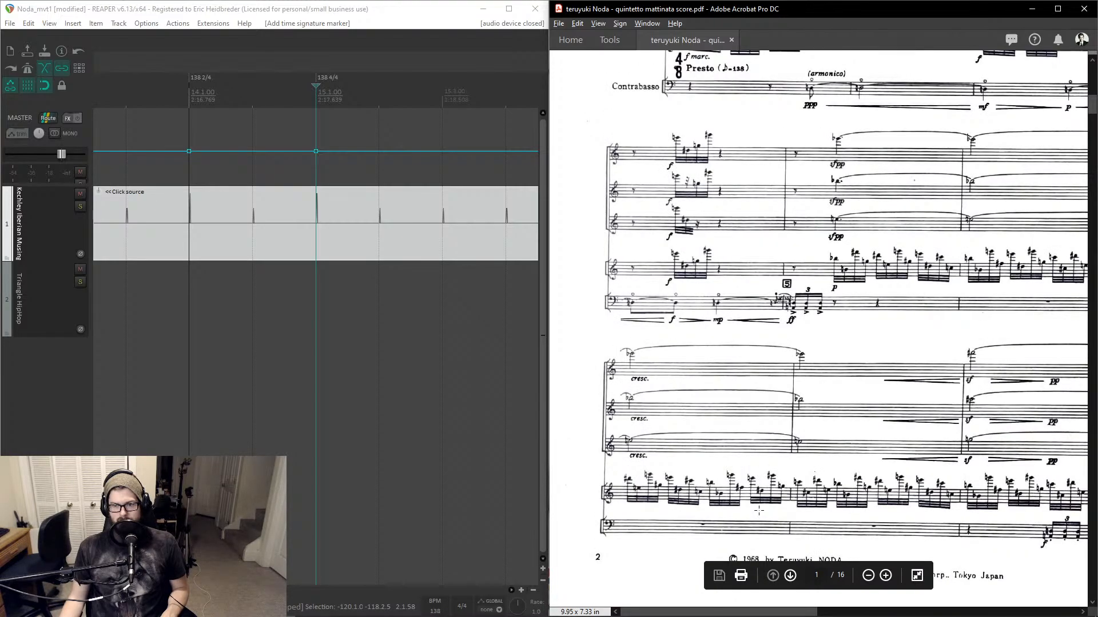
pyautogui.moveTo(745, 611); pyautogui.dragTo(991, 585)
pyautogui.scroll(2, 897, 340)
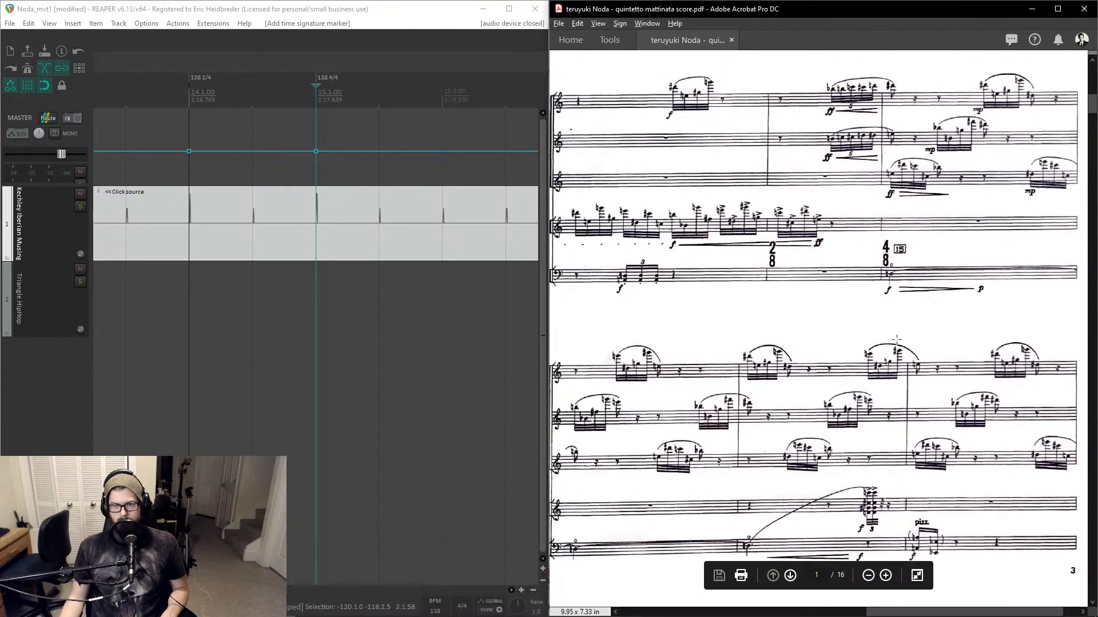
pyautogui.scroll(3, 896, 340)
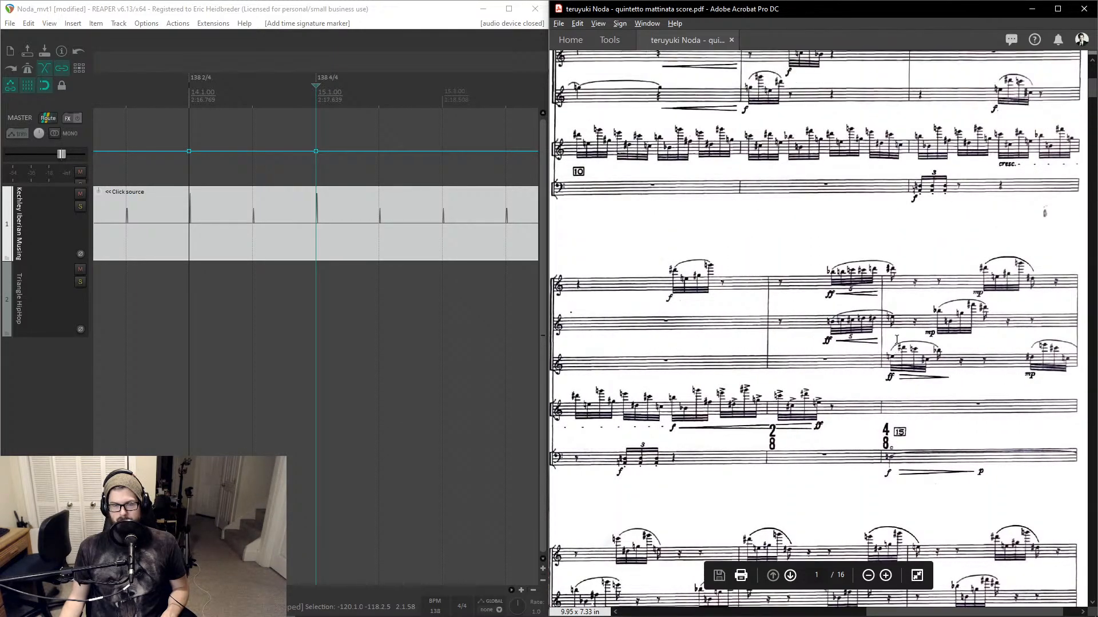
pyautogui.scroll(-4, 897, 340)
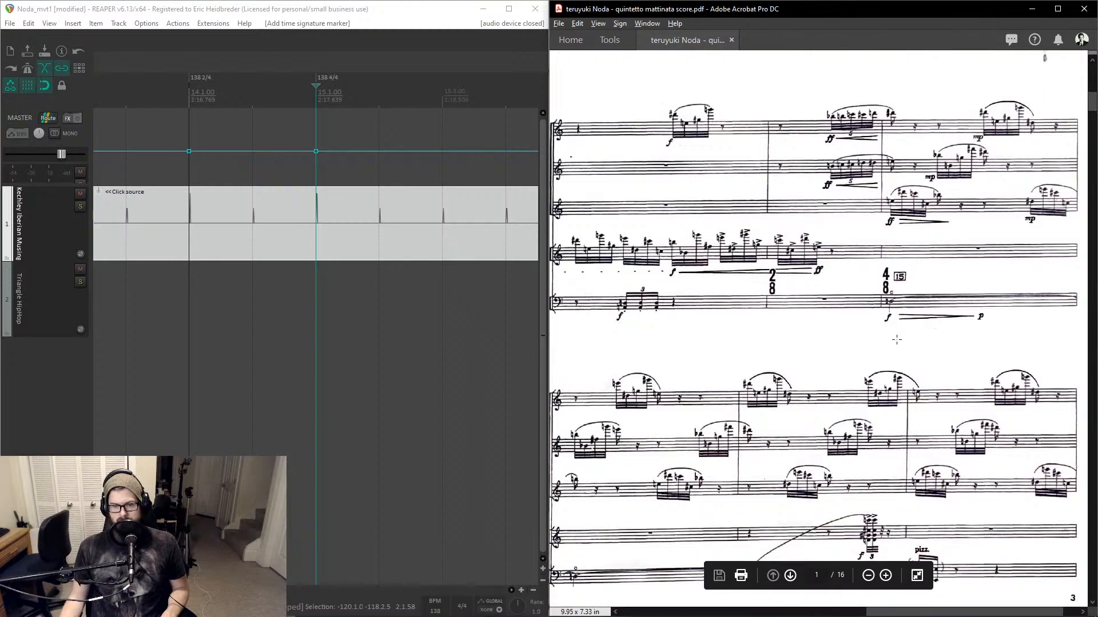
pyautogui.scroll(-3, 896, 340)
pyautogui.scroll(-3, 896, 340)
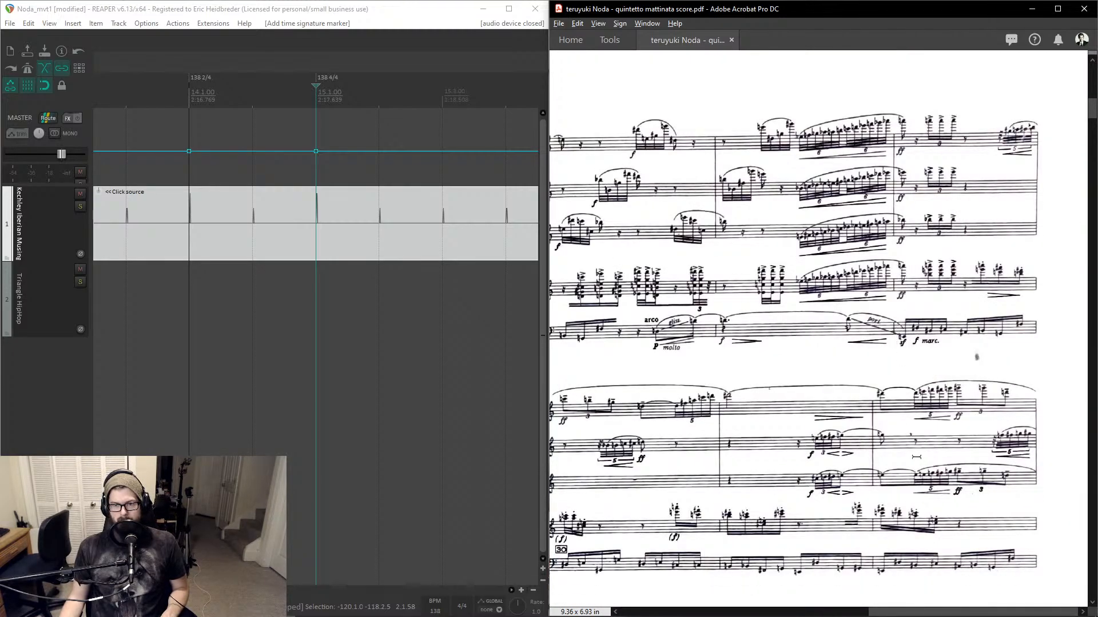
pyautogui.moveTo(894, 612); pyautogui.dragTo(658, 577)
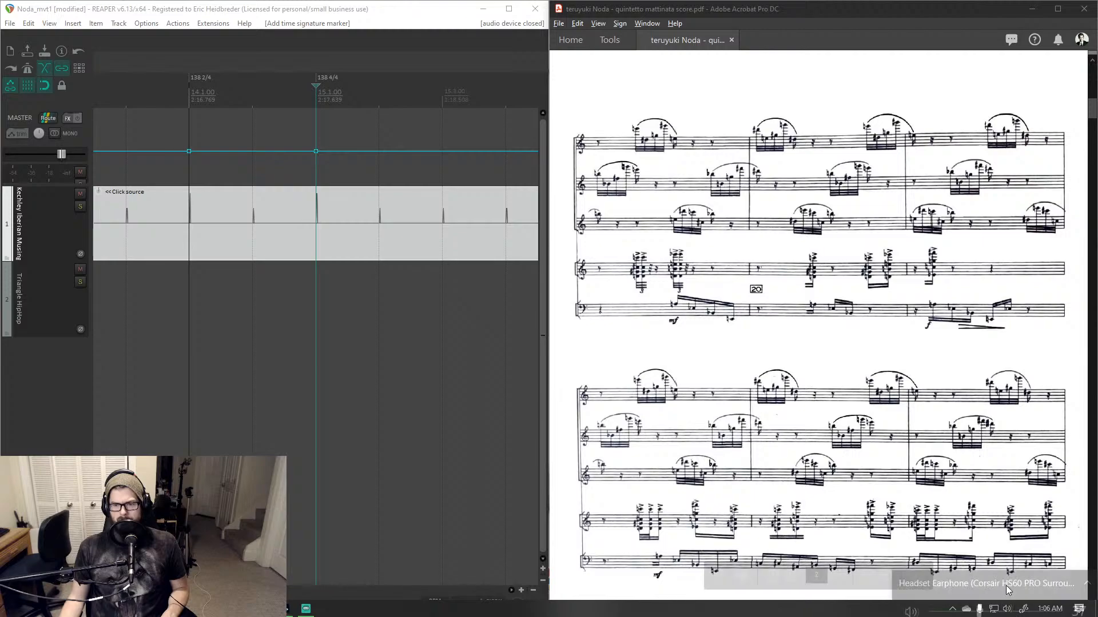
pyautogui.click(1007, 609)
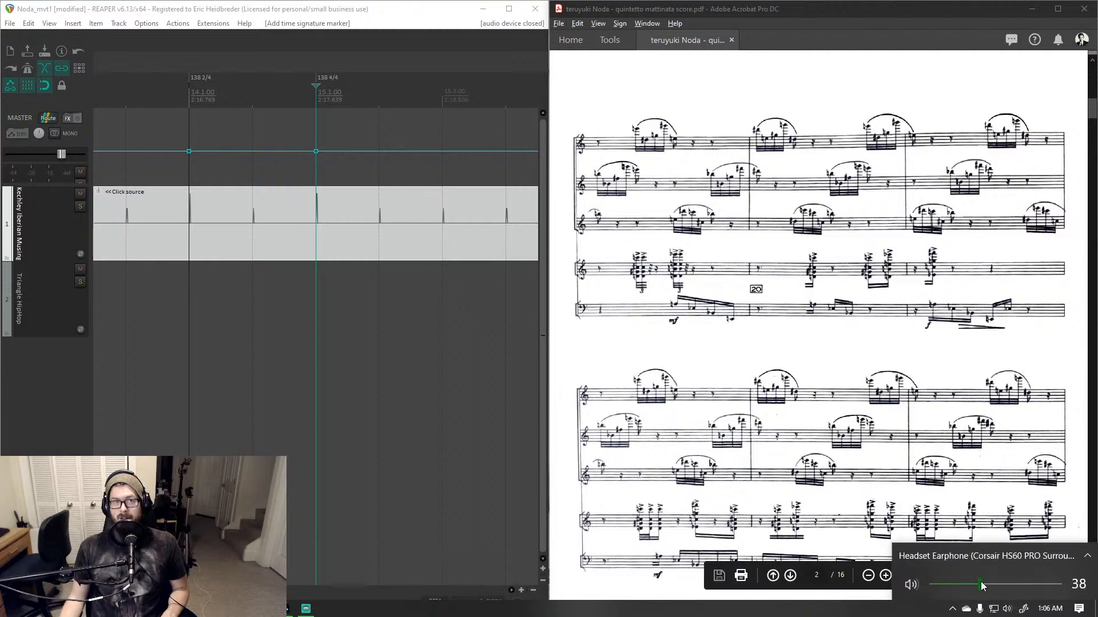
pyautogui.click(1005, 610)
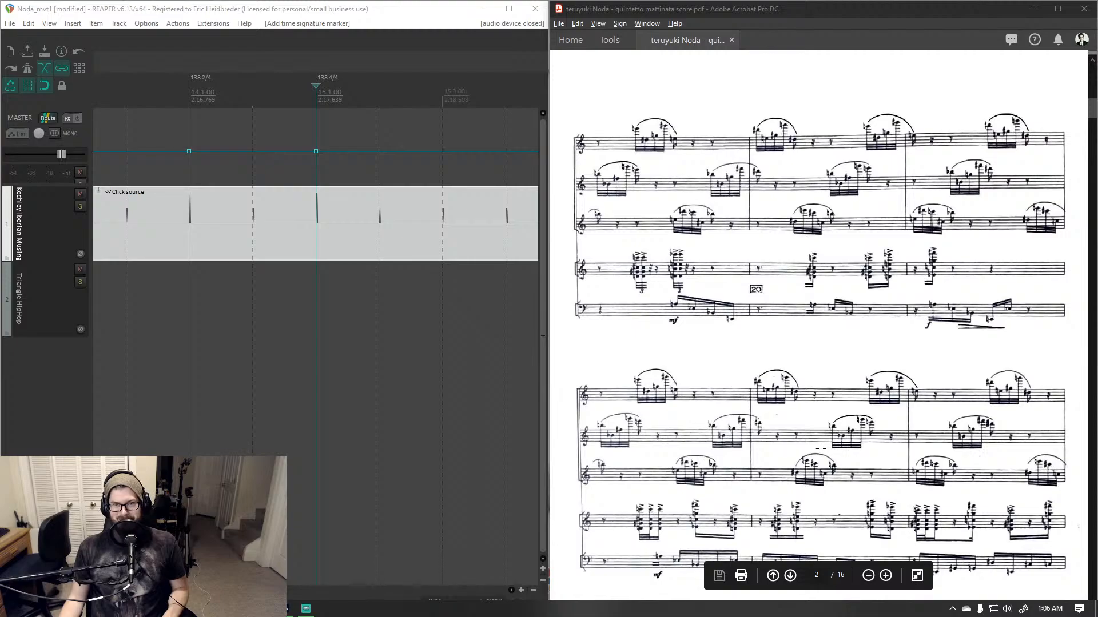
# - Scroll on through the later score pages, past rehearsal marks 20 to 60, checking for time signature changes
pyautogui.scroll(2, 821, 449)
pyautogui.scroll(-4, 820, 451)
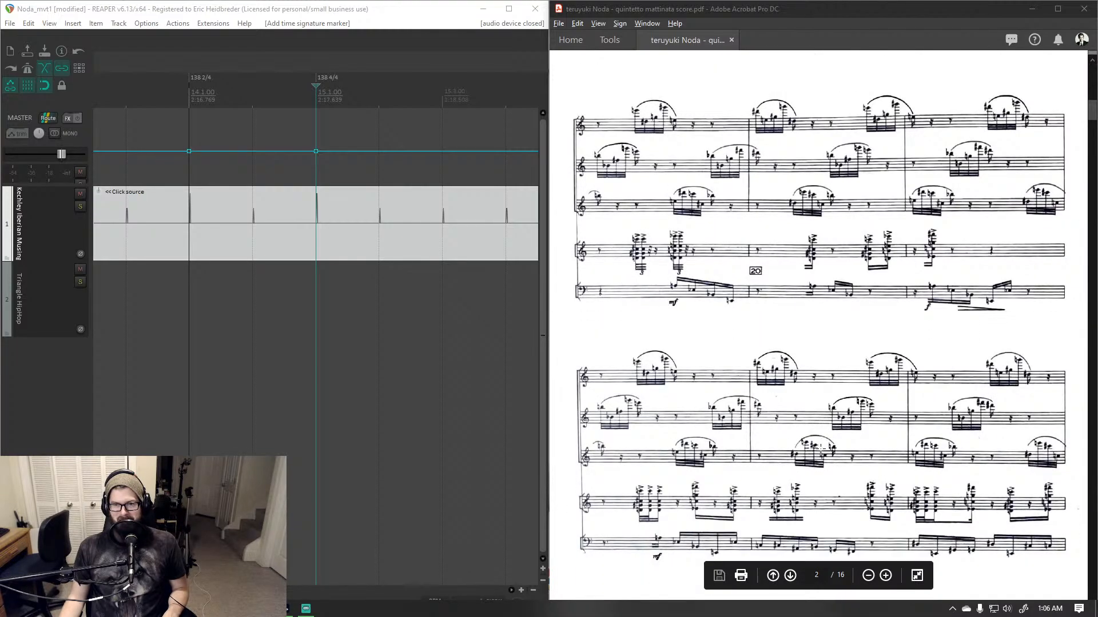
pyautogui.scroll(-2, 820, 449)
pyautogui.scroll(-6, 821, 449)
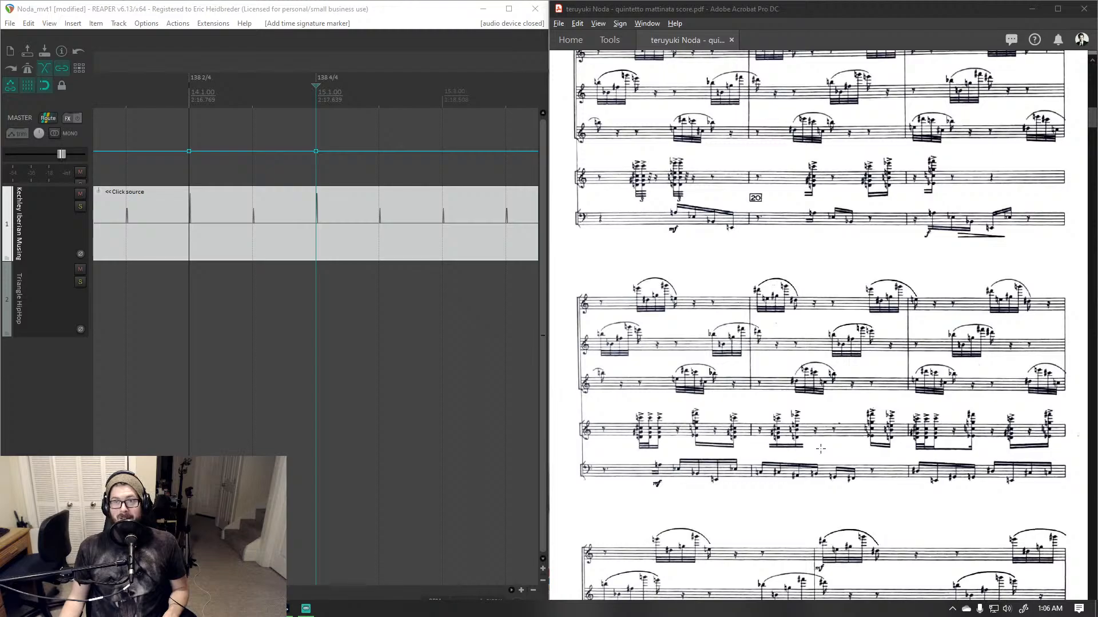
pyautogui.scroll(-1, 821, 449)
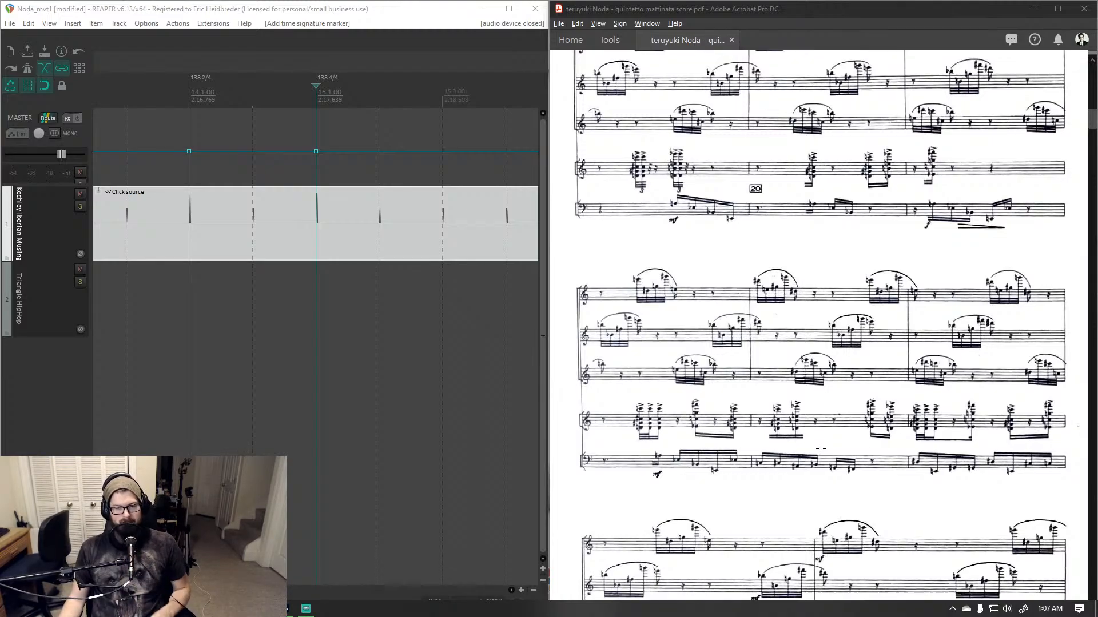
pyautogui.scroll(-2, 821, 448)
pyautogui.scroll(3, 820, 449)
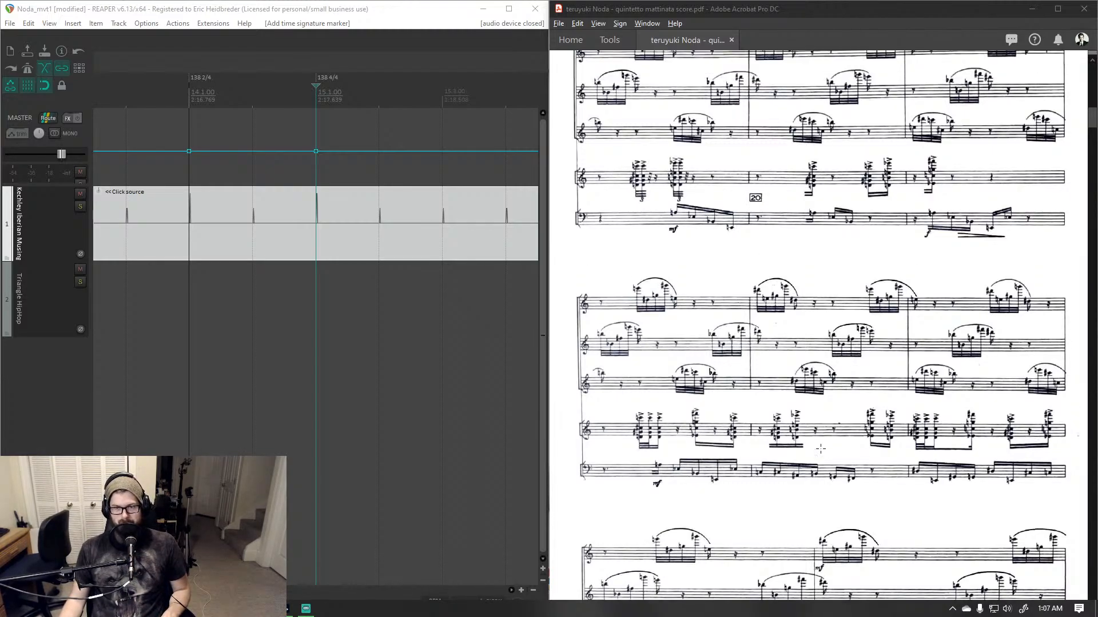
pyautogui.scroll(8, 820, 449)
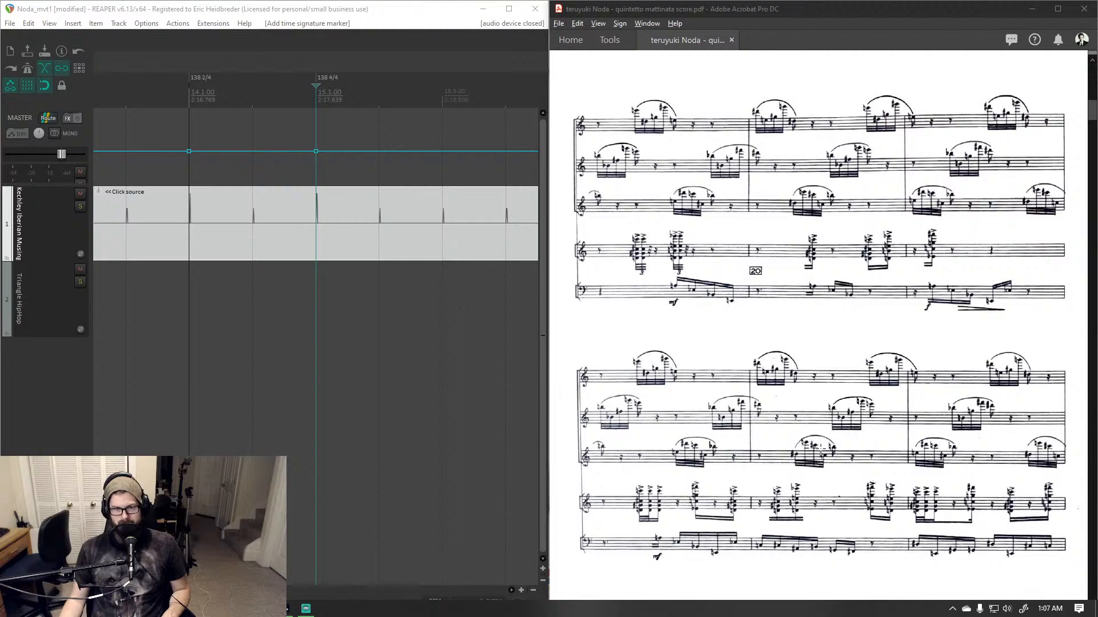
pyautogui.scroll(-10, 820, 449)
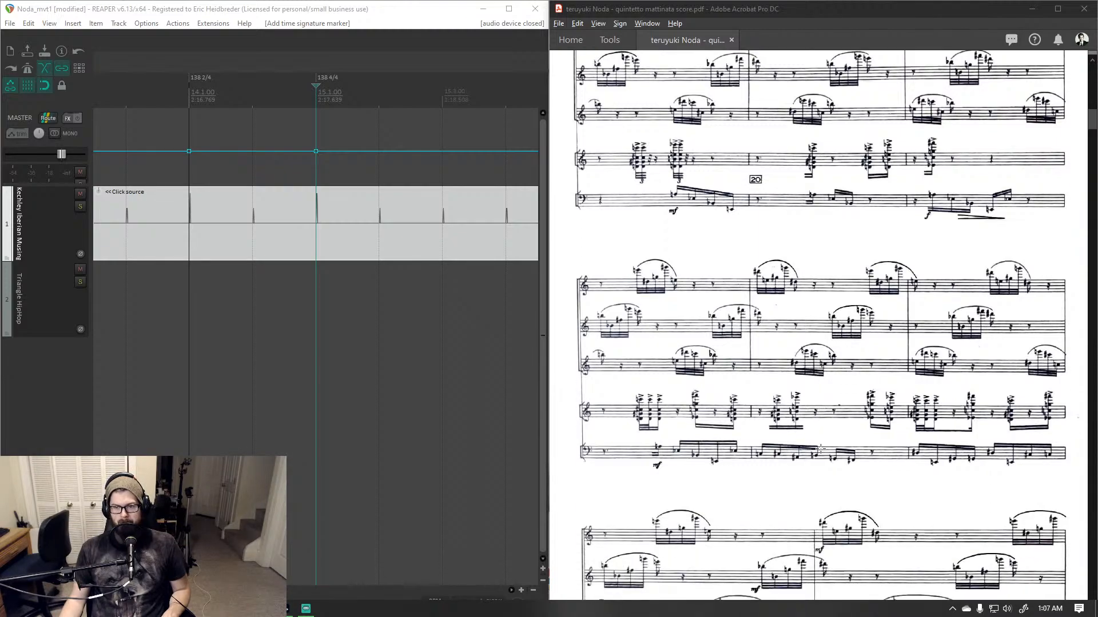
pyautogui.scroll(-20, 820, 449)
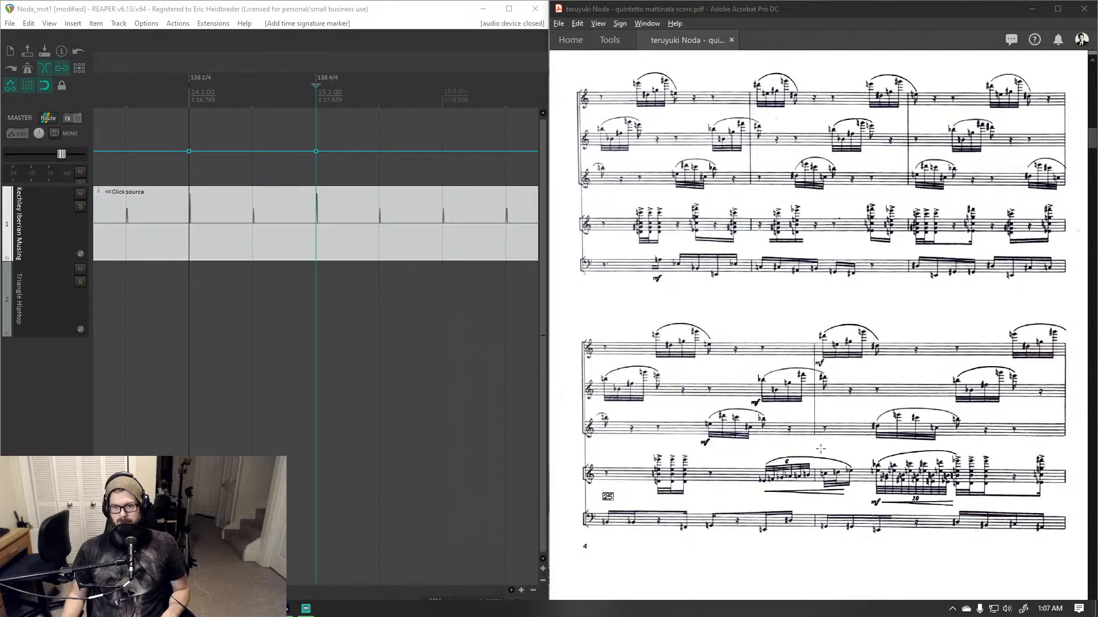
pyautogui.click(821, 449)
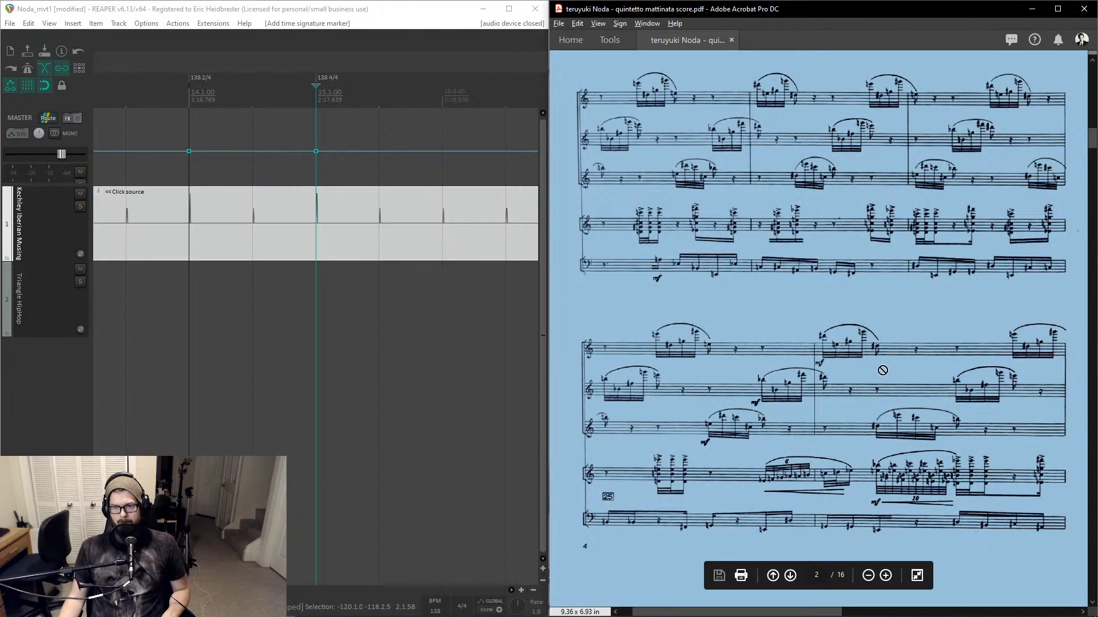
pyautogui.scroll(-5, 892, 370)
pyautogui.scroll(5, 925, 319)
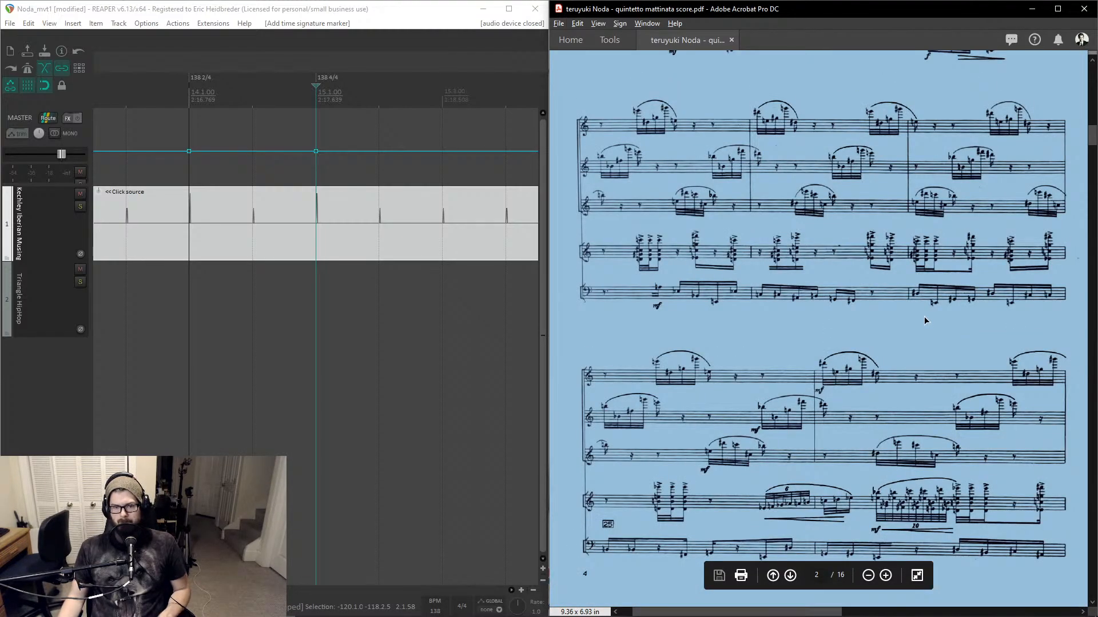
pyautogui.click(925, 321)
pyautogui.middleClick(886, 352)
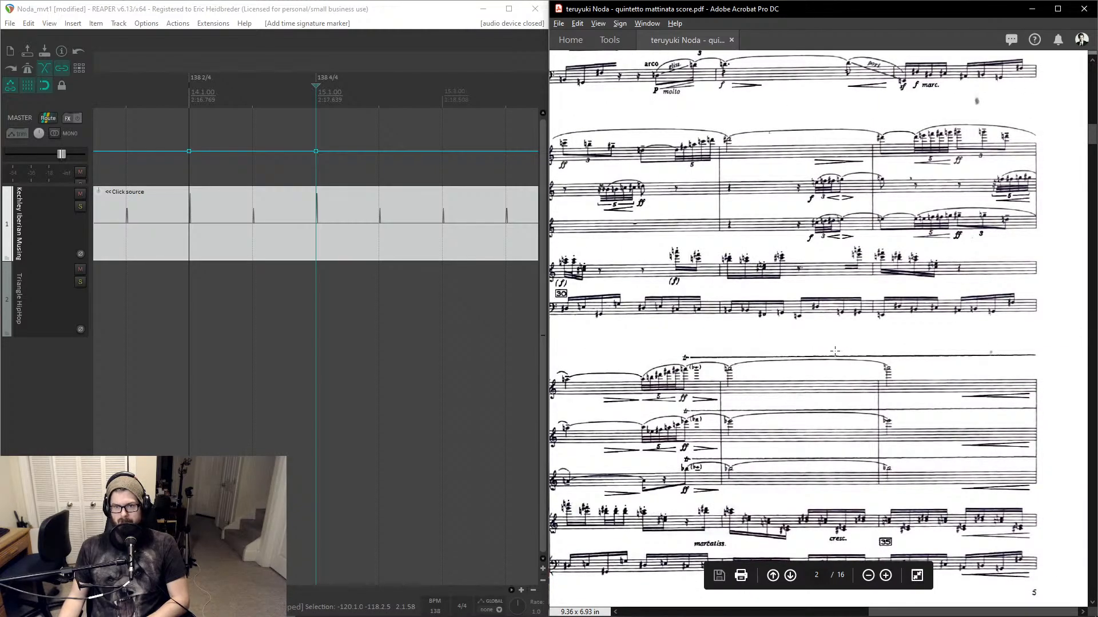
pyautogui.middleClick(835, 352)
pyautogui.scroll(2, 840, 354)
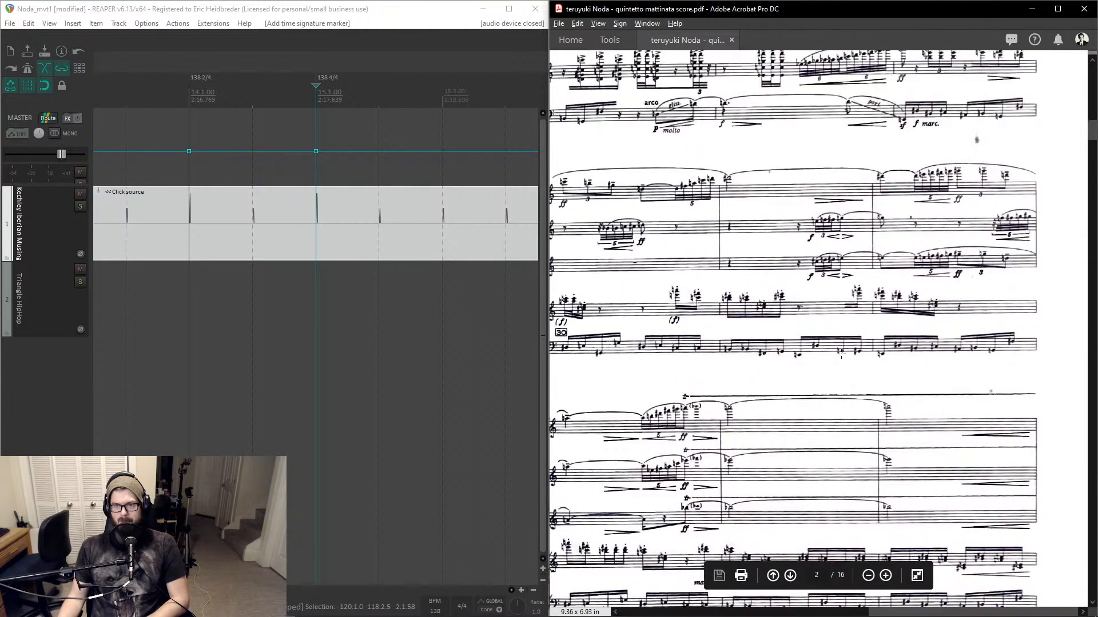
pyautogui.scroll(5, 840, 353)
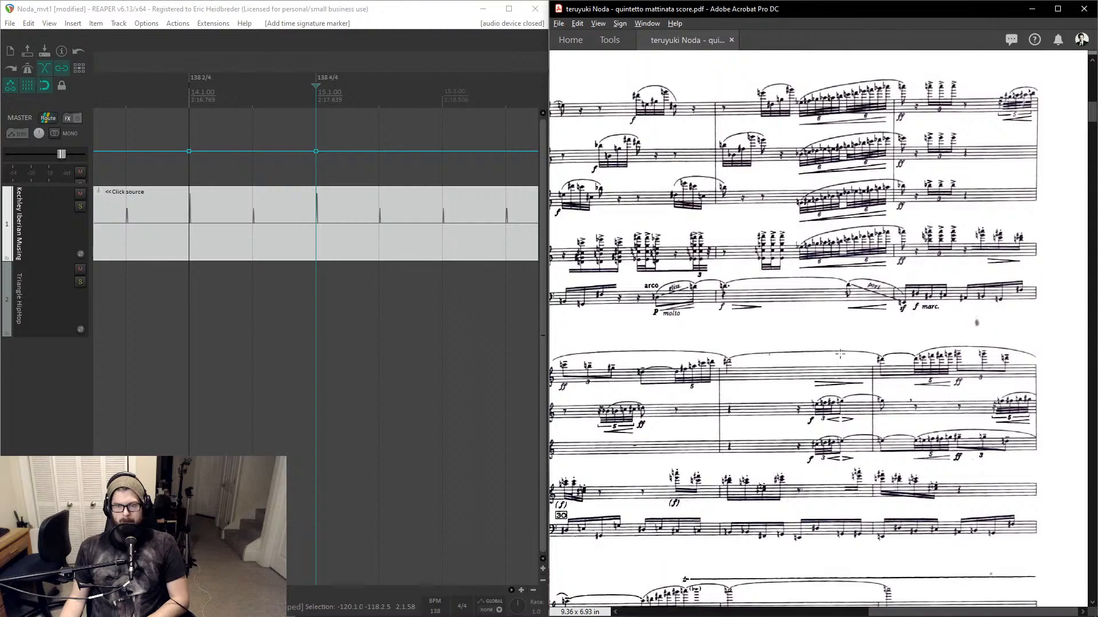
pyautogui.scroll(1, 840, 353)
pyautogui.hscroll(-3, 840, 354)
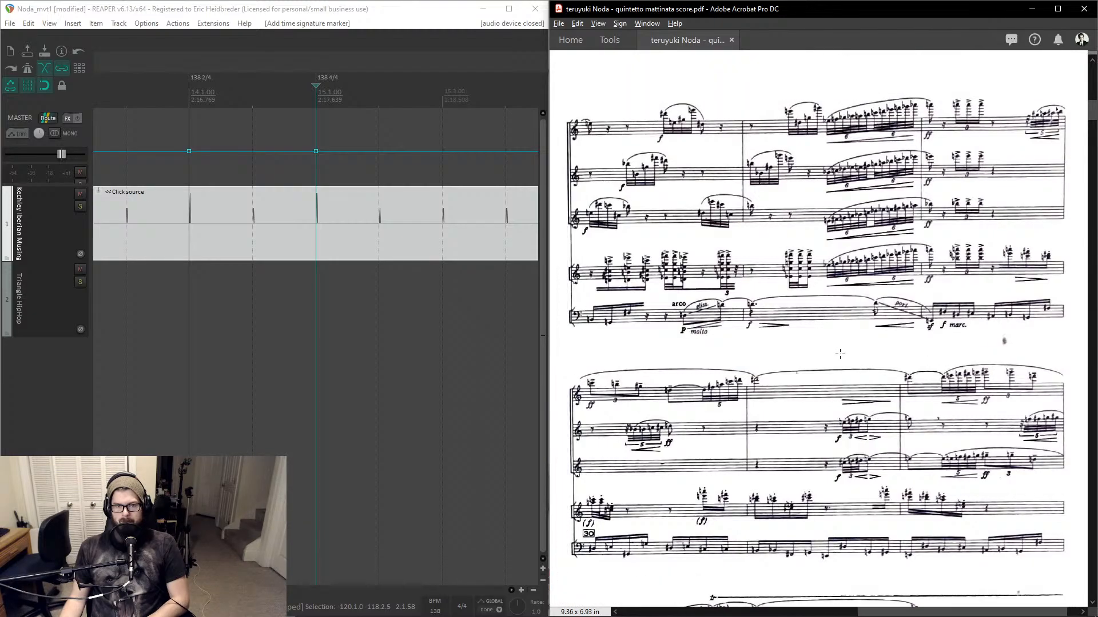
pyautogui.scroll(-3, 840, 354)
pyautogui.scroll(-10, 839, 354)
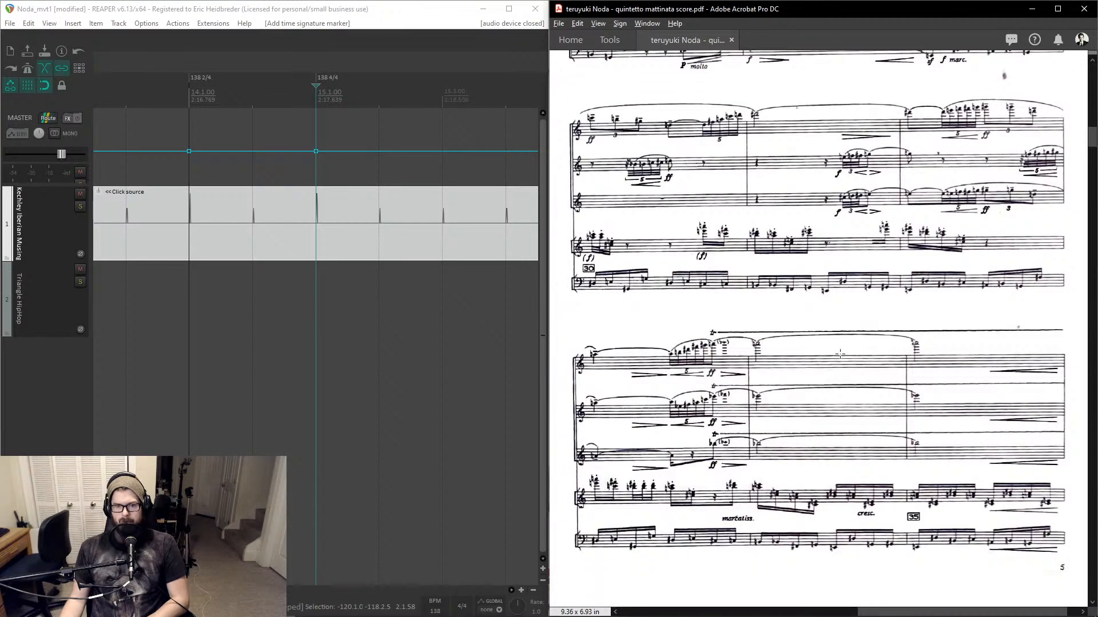
pyautogui.scroll(10, 840, 354)
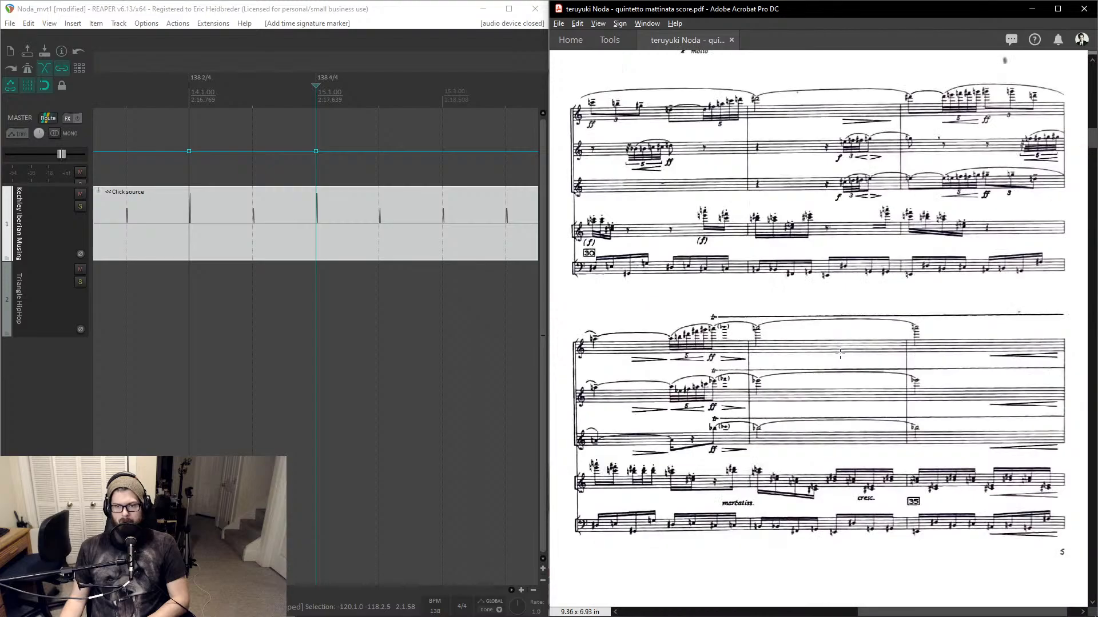
pyautogui.scroll(-5, 834, 355)
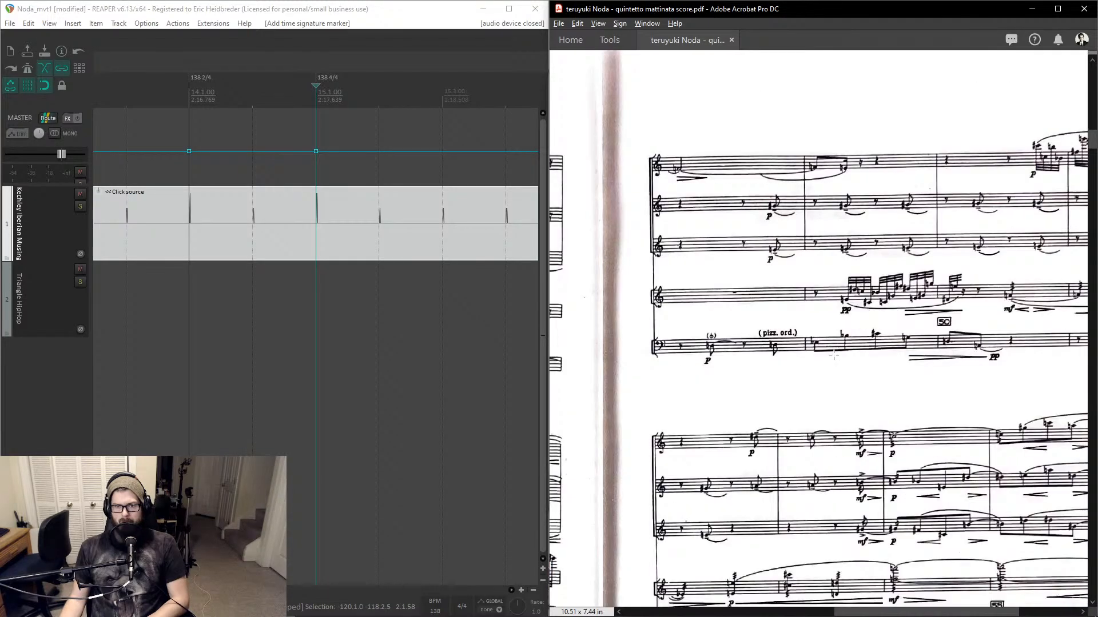
pyautogui.scroll(3, 723, 350)
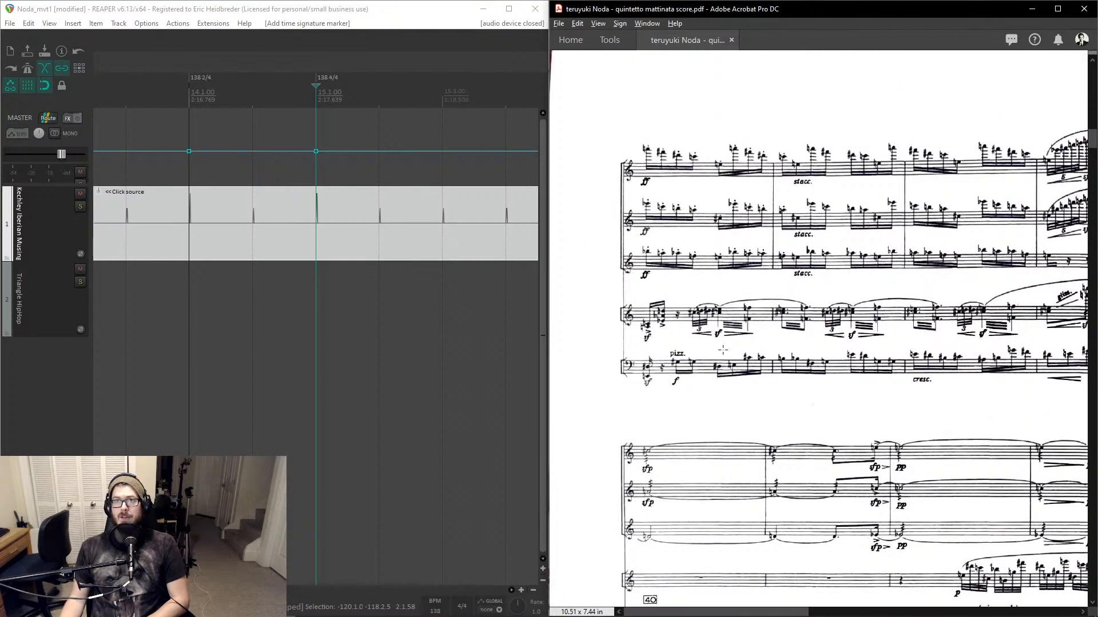
pyautogui.hscroll(2, 723, 350)
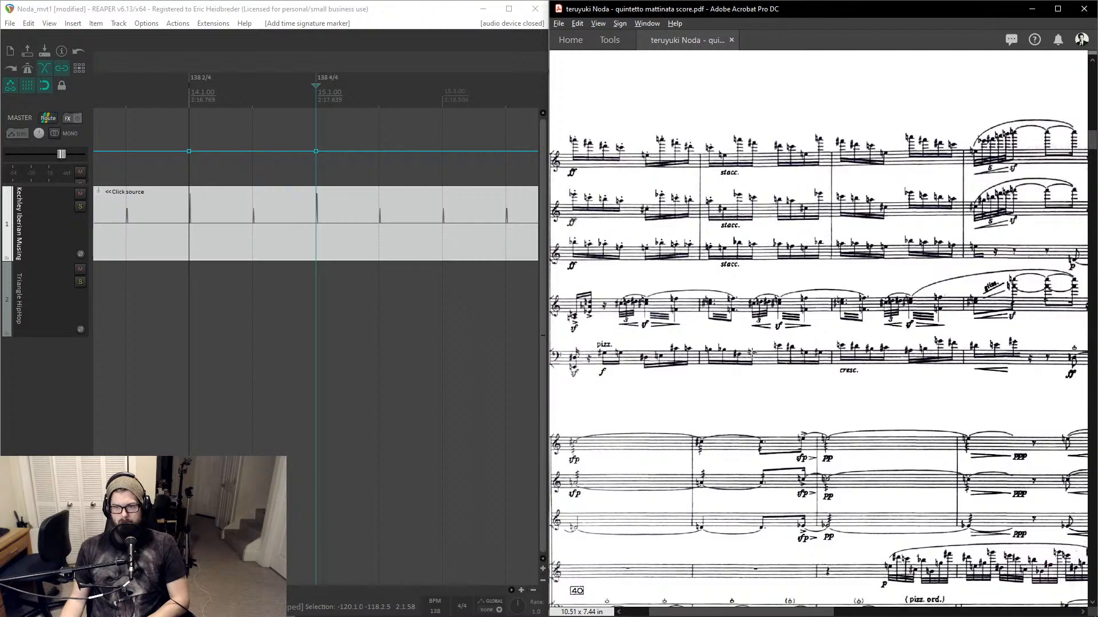
pyautogui.scroll(-3, 794, 355)
pyautogui.scroll(-2, 794, 356)
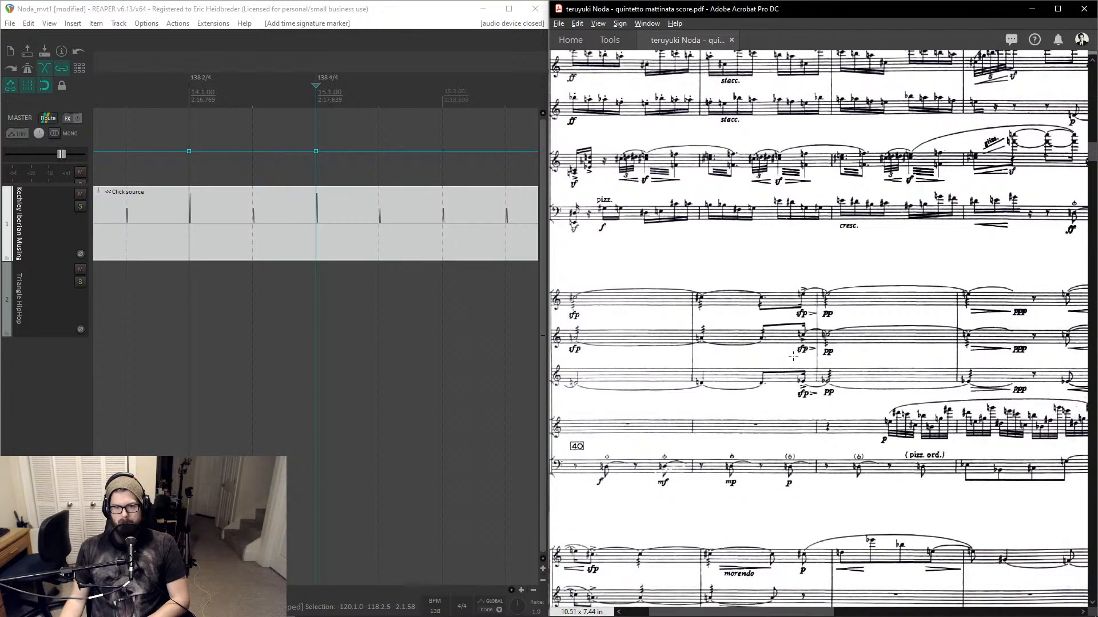
pyautogui.scroll(-4, 793, 356)
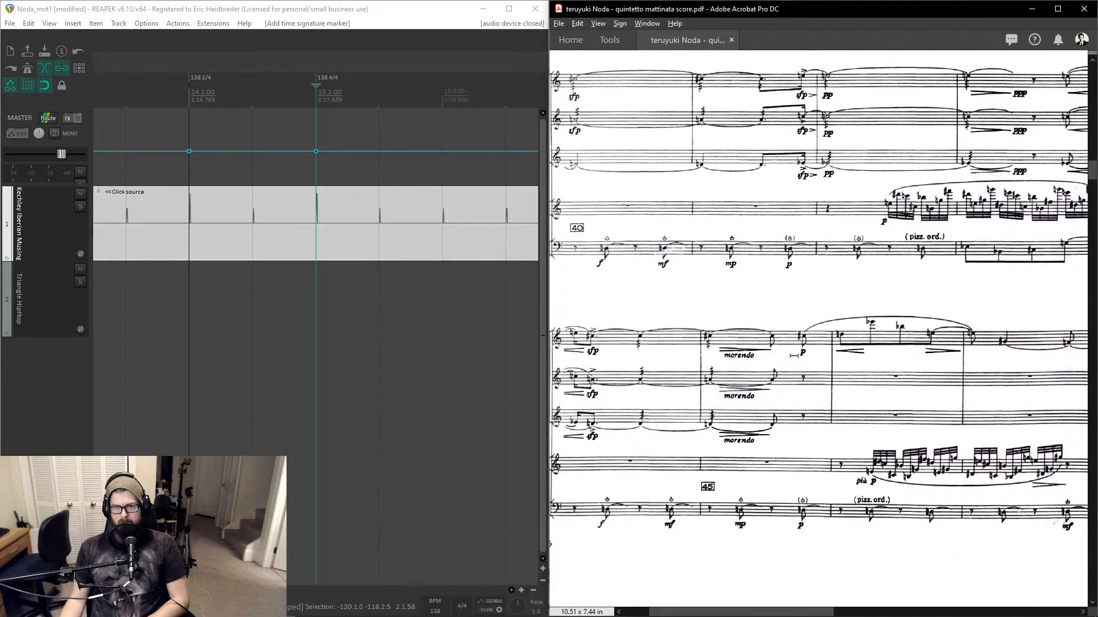
pyautogui.scroll(1, 794, 355)
pyautogui.scroll(8, 794, 355)
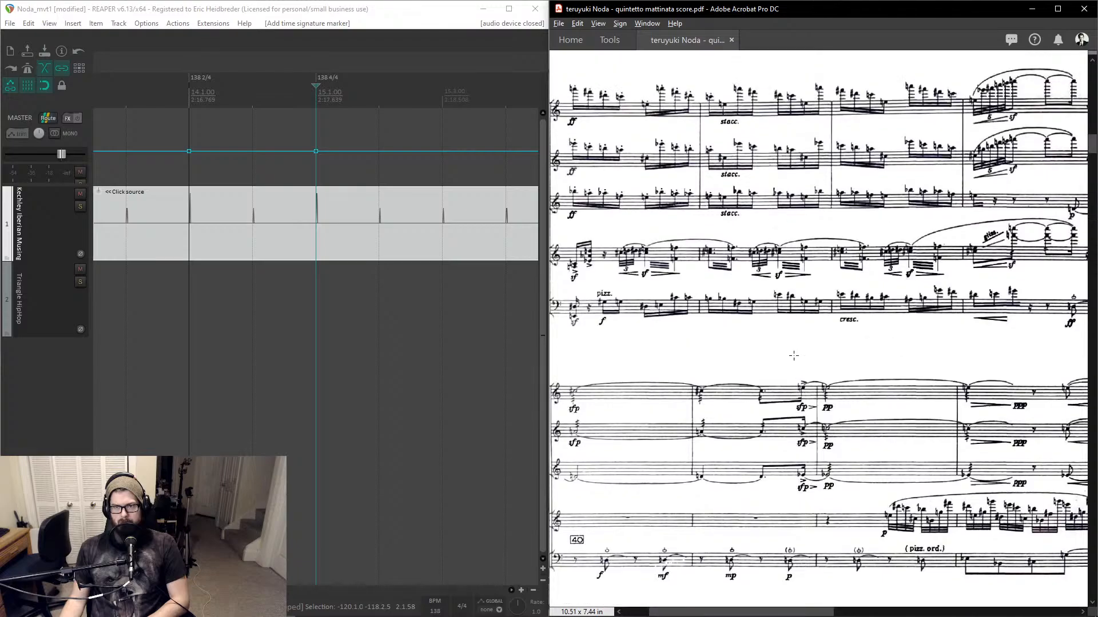
pyautogui.middleClick(793, 355)
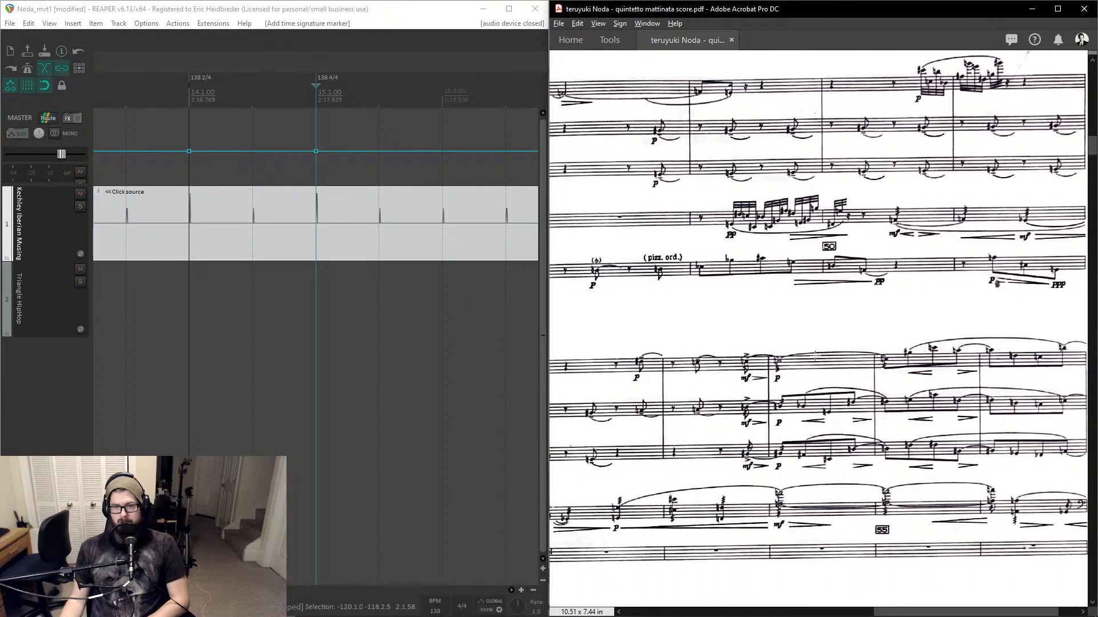
pyautogui.scroll(-7, 815, 355)
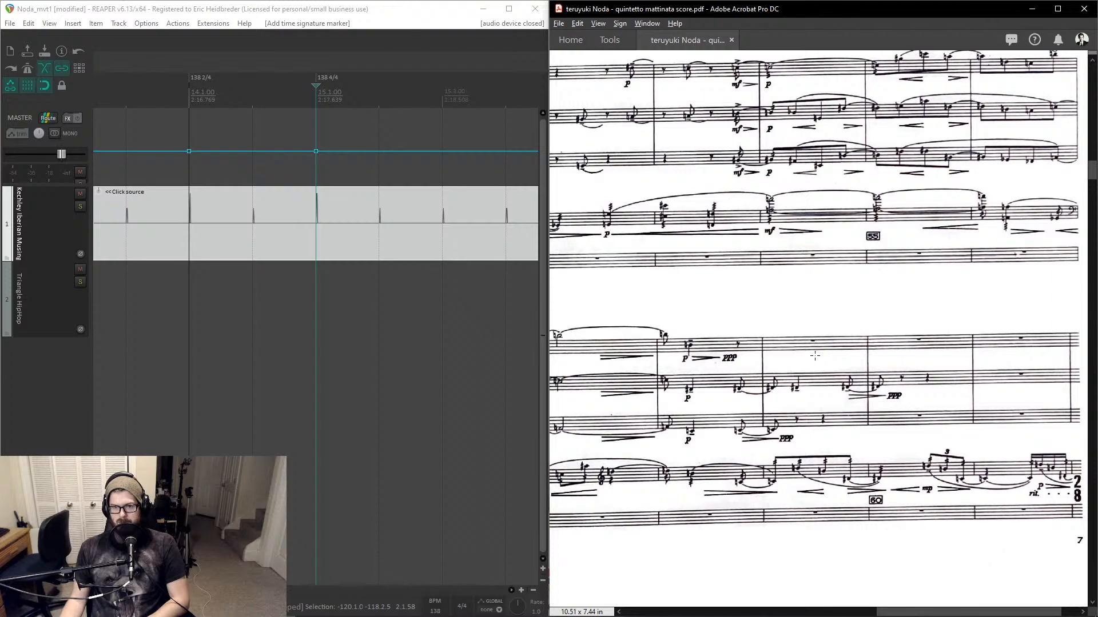
# - Jump to measure 62 and insert a tempo marker there at 138 BPM with a 2/4 time signature
pyautogui.click(318, 308)
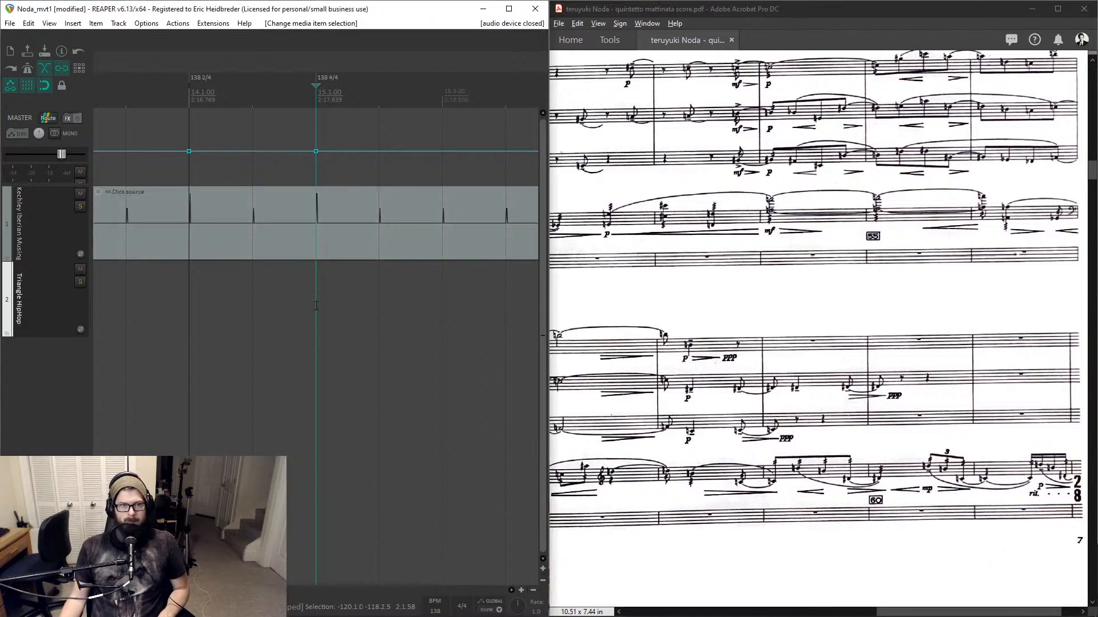
pyautogui.hotkey('ctrl', 'j')
pyautogui.write('6')
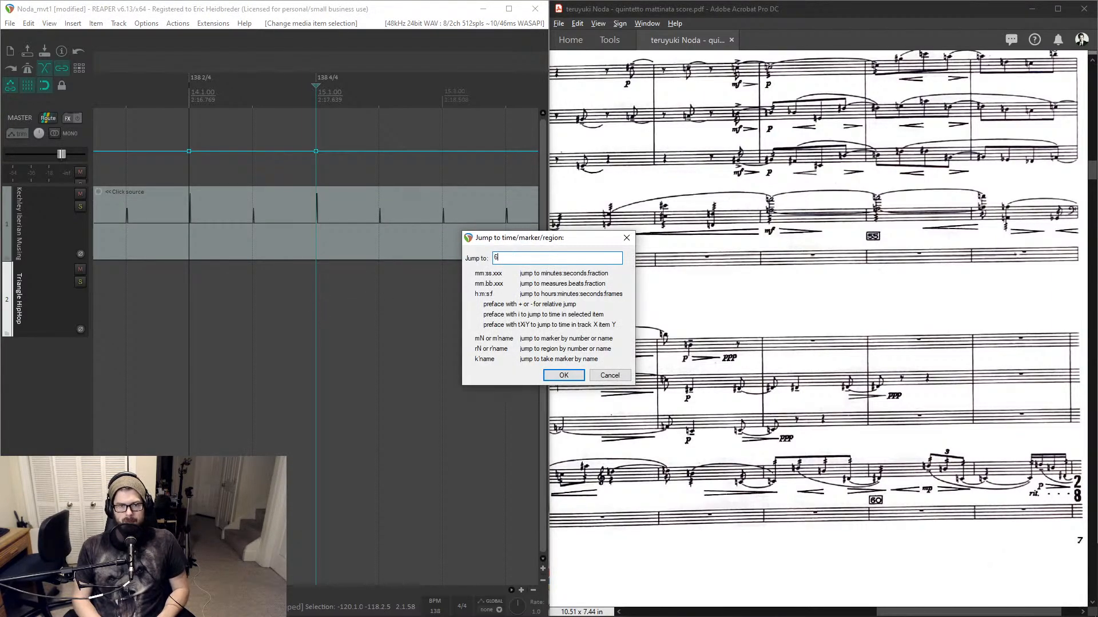
pyautogui.write('2')
pyautogui.press('Return')
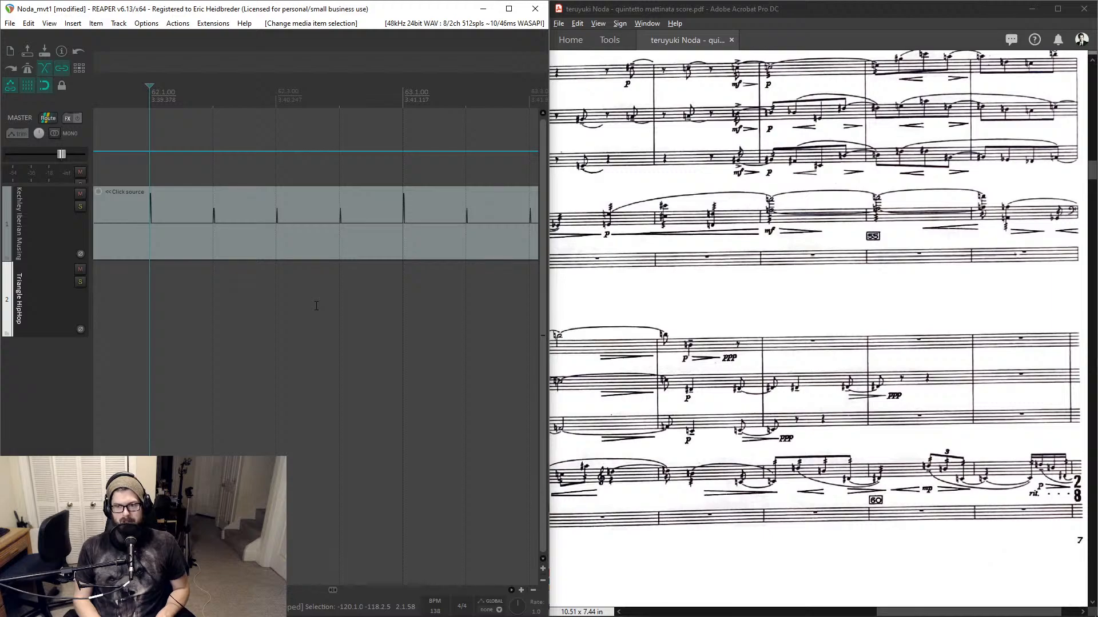
pyautogui.hotkey('shift', 'c')
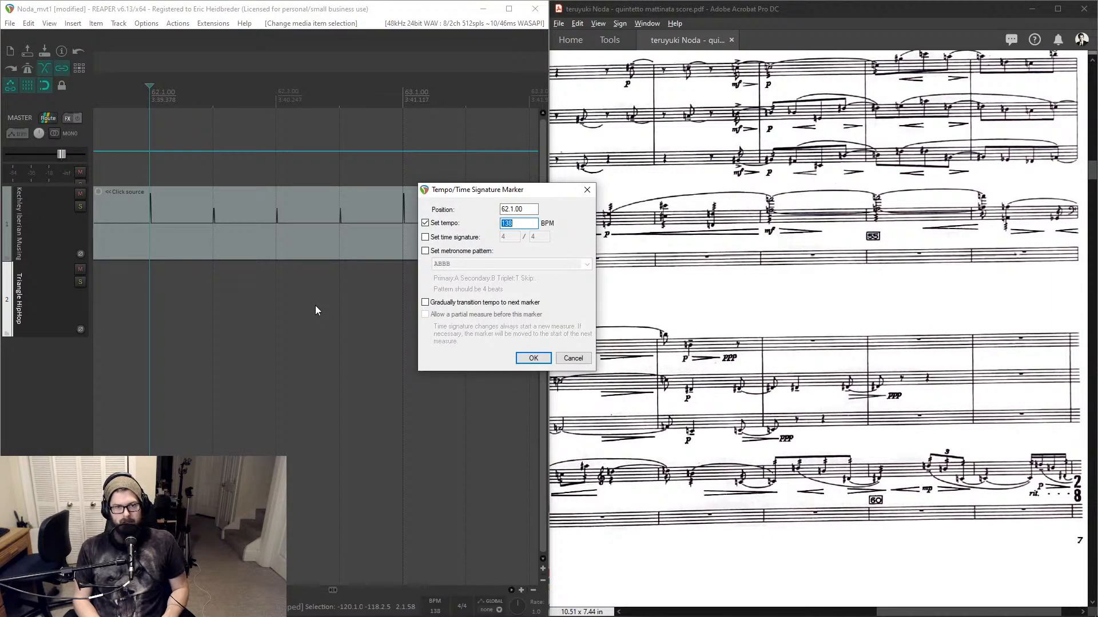
pyautogui.press('Tab')
pyautogui.press('space')
pyautogui.press('Tab')
pyautogui.write('2')
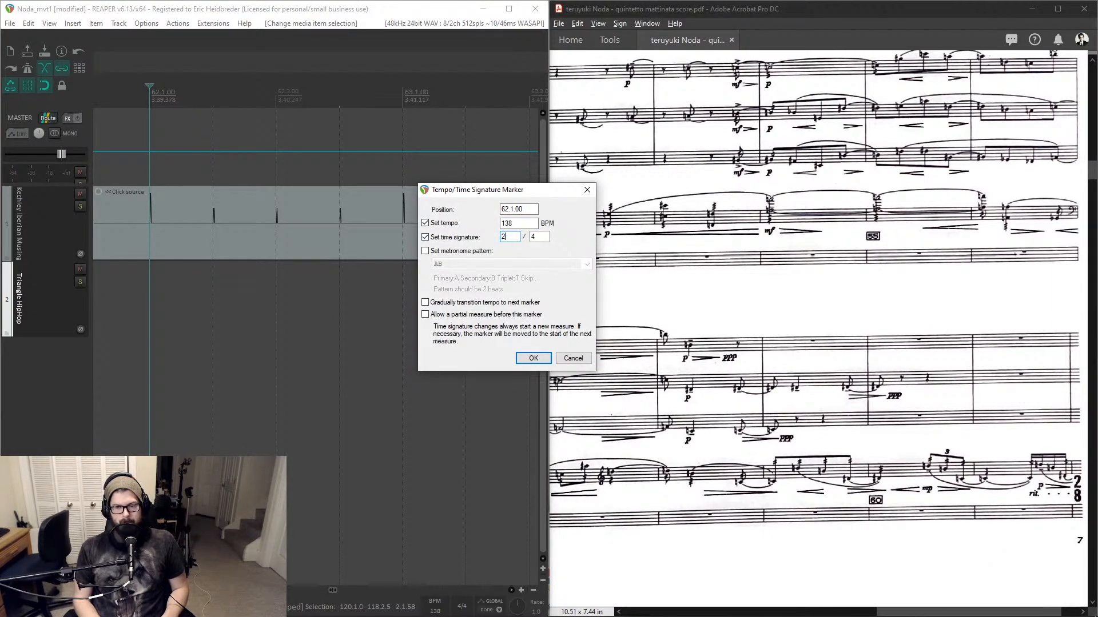
pyautogui.press('Return')
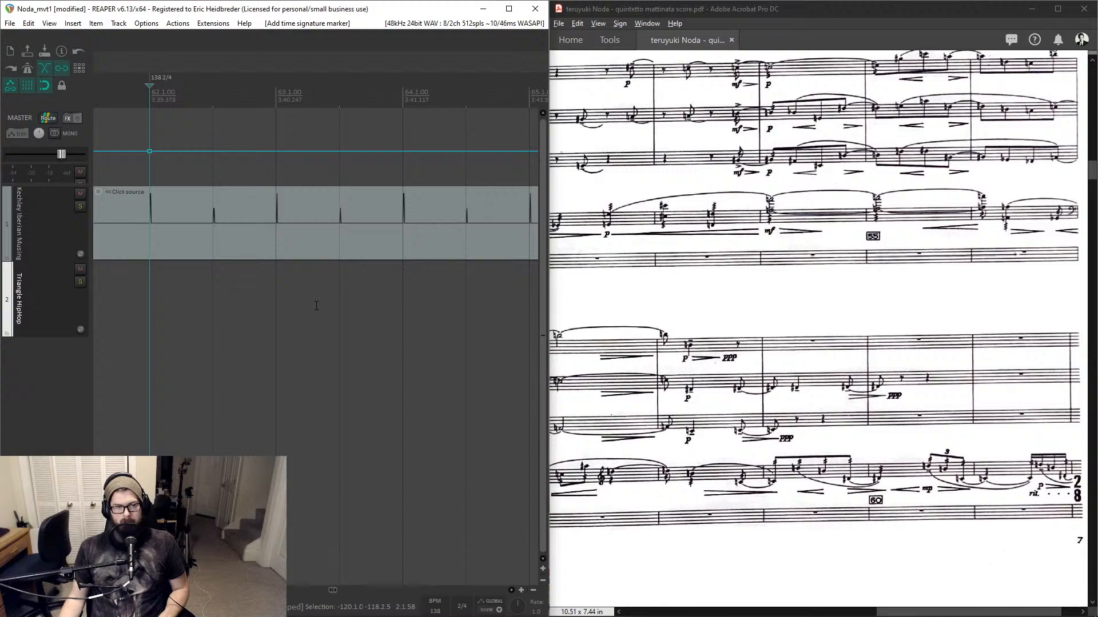
# - Insert a tempo marker at the next measure, 63, restoring a 4/4 time signature
pyautogui.press('pagedown')
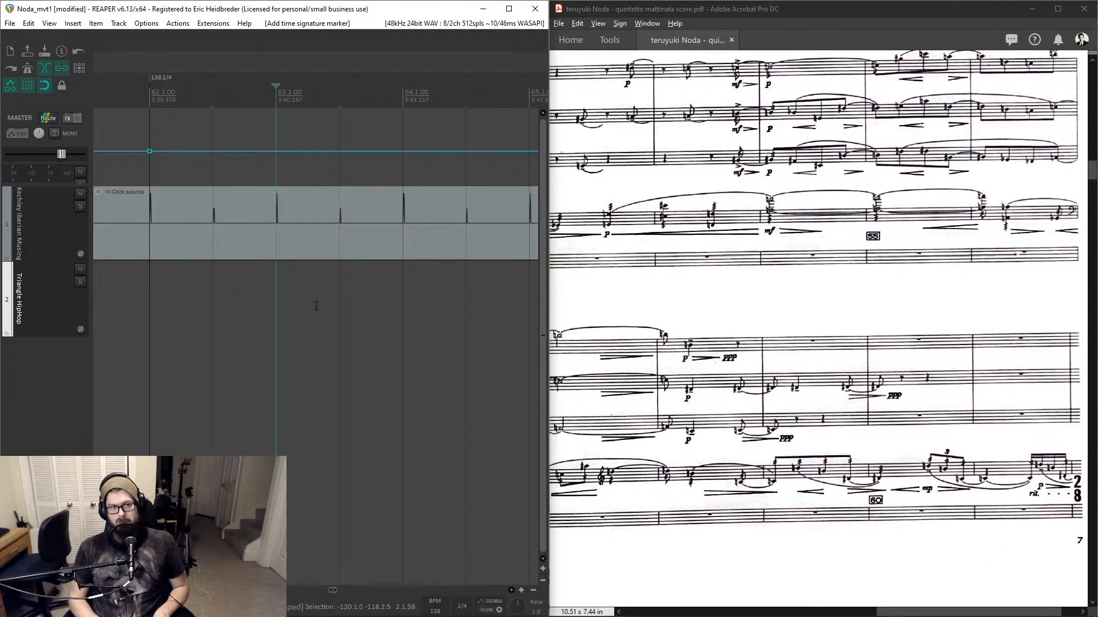
pyautogui.hotkey('shift', 'c')
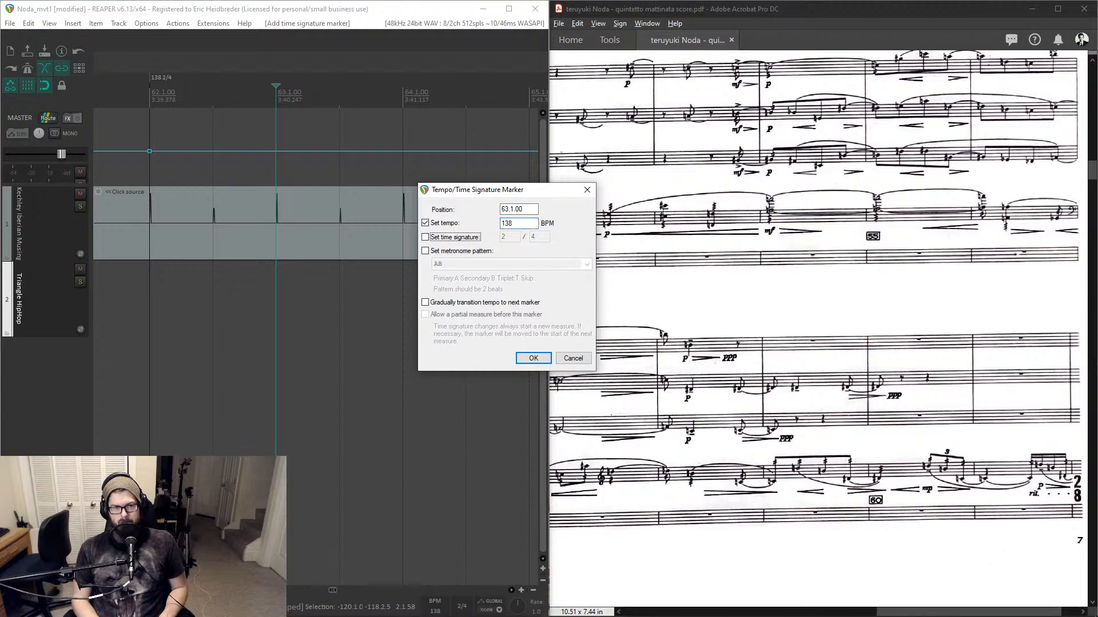
pyautogui.press('space')
pyautogui.press('Tab')
pyautogui.write('4')
pyautogui.press('Return')
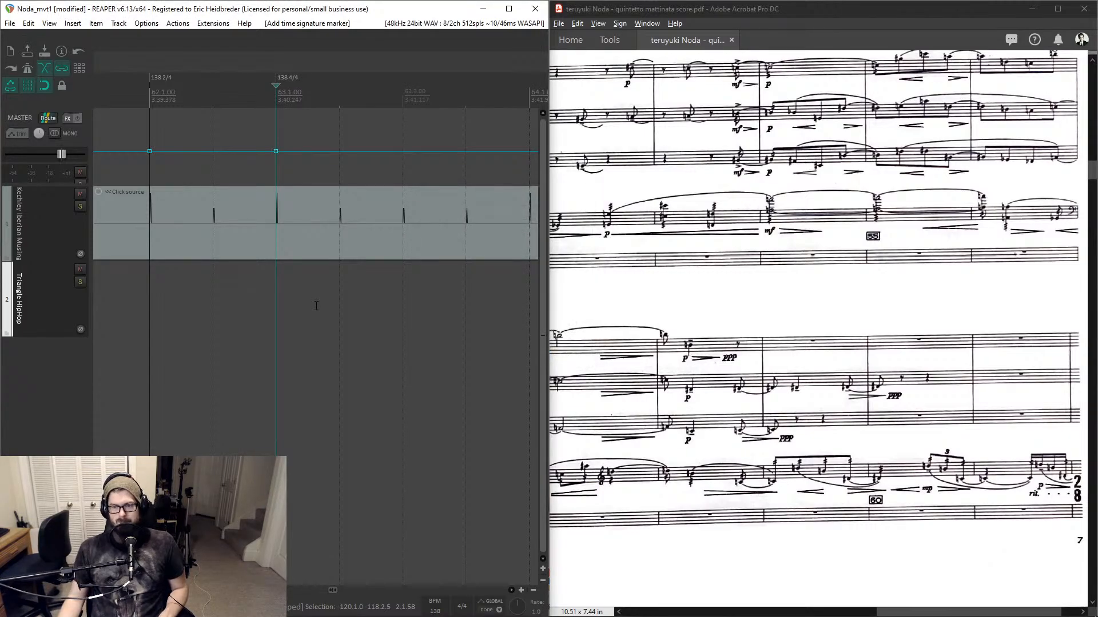
# - Scroll through the score around rehearsal marks 40 to 65 to check the time signature of the bar before the 4/4
pyautogui.hscroll(-2, 734, 337)
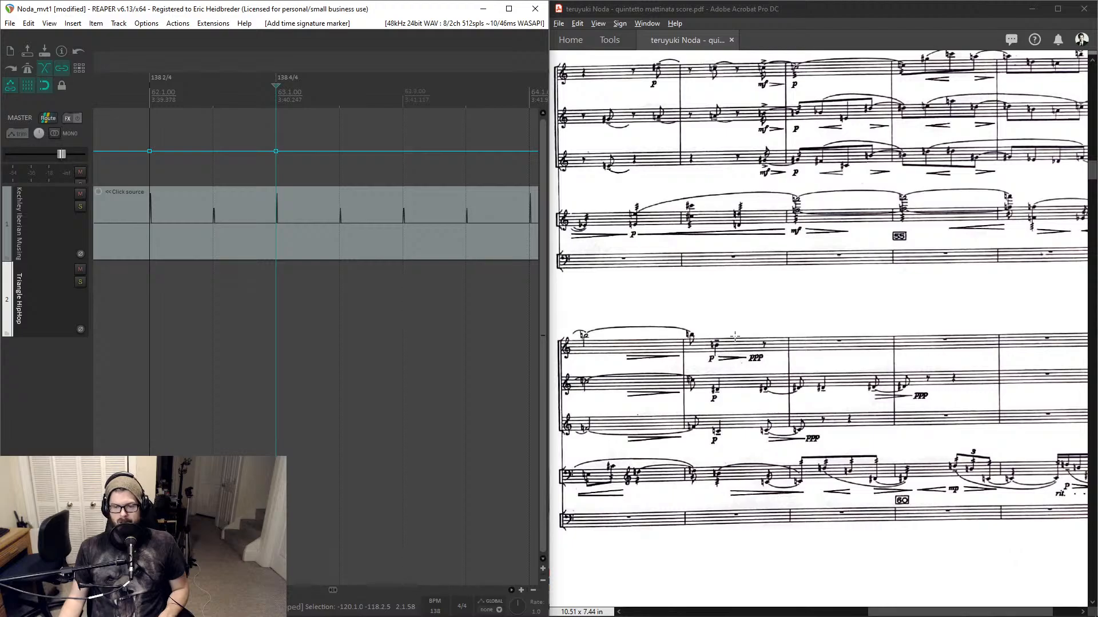
pyautogui.moveTo(914, 611); pyautogui.dragTo(933, 612)
pyautogui.scroll(-5, 871, 433)
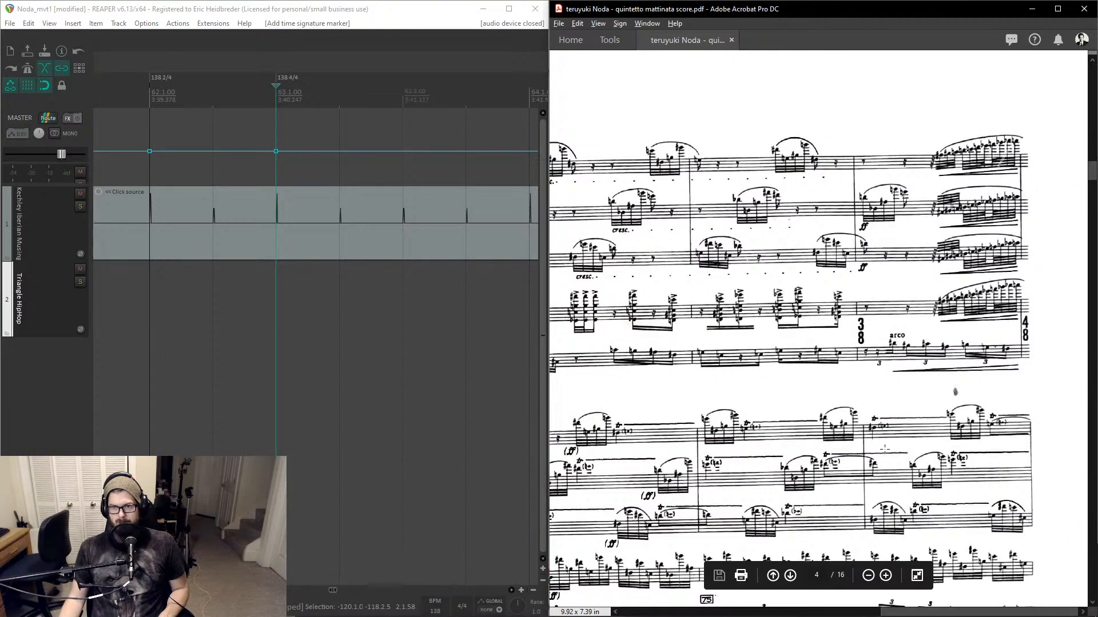
pyautogui.scroll(5, 774, 319)
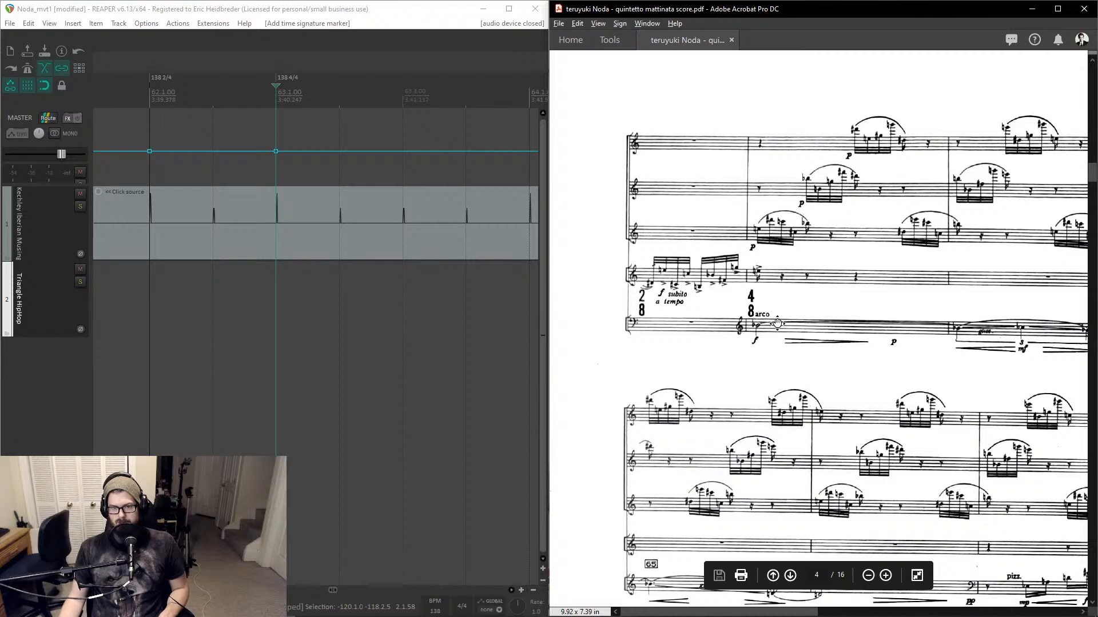
pyautogui.moveTo(777, 323); pyautogui.dragTo(705, 316)
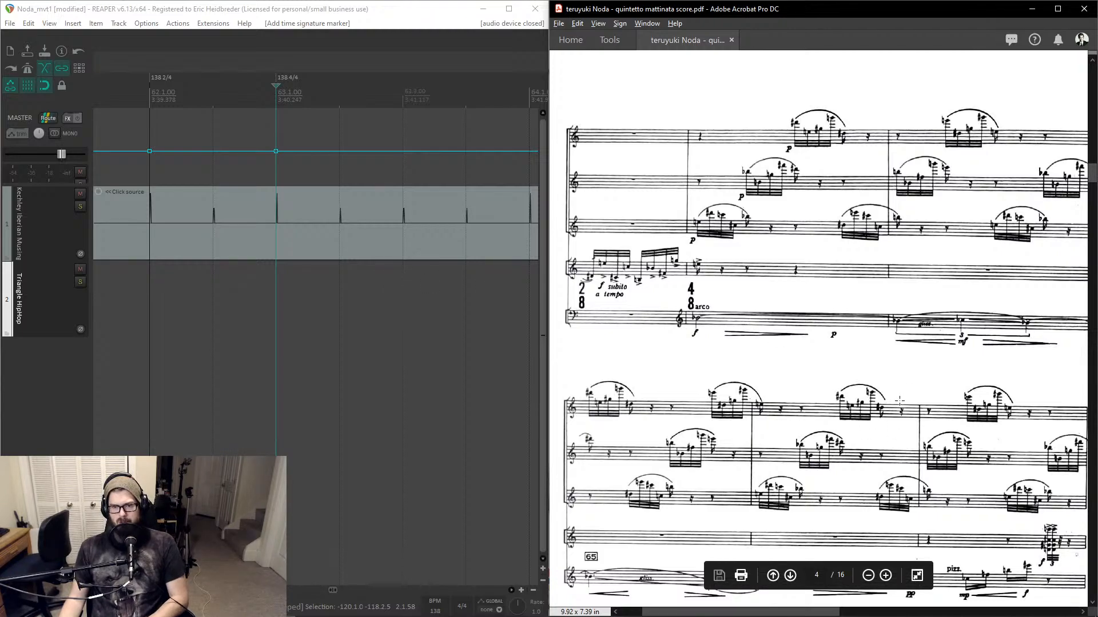
pyautogui.scroll(1, 900, 401)
pyautogui.scroll(2, 899, 401)
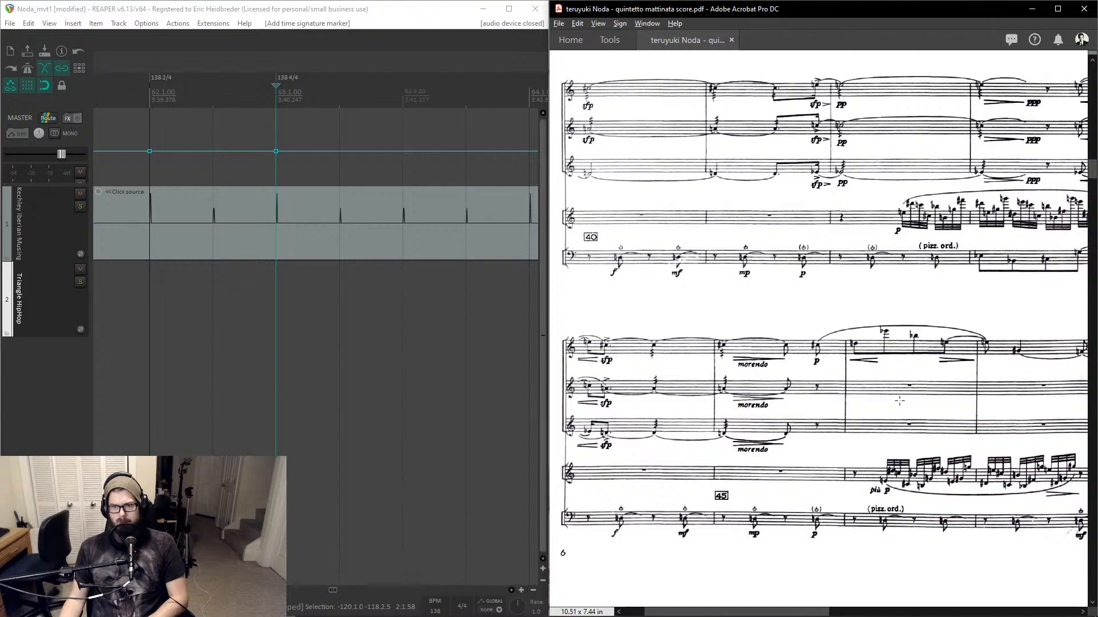
pyautogui.hscroll(1, 899, 401)
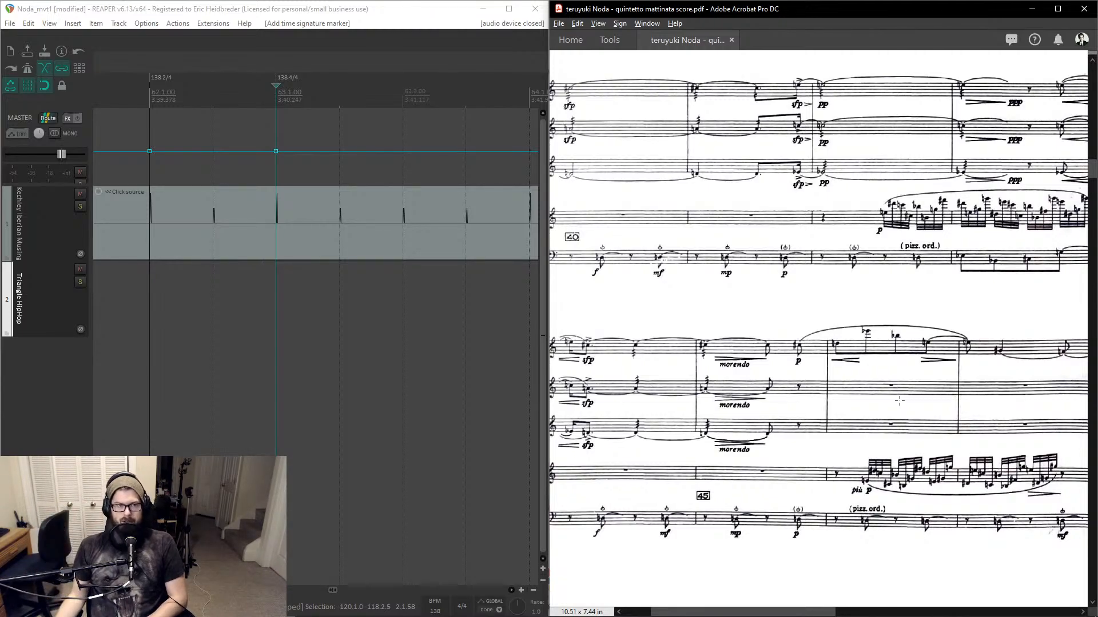
pyautogui.scroll(-2, 293, 228)
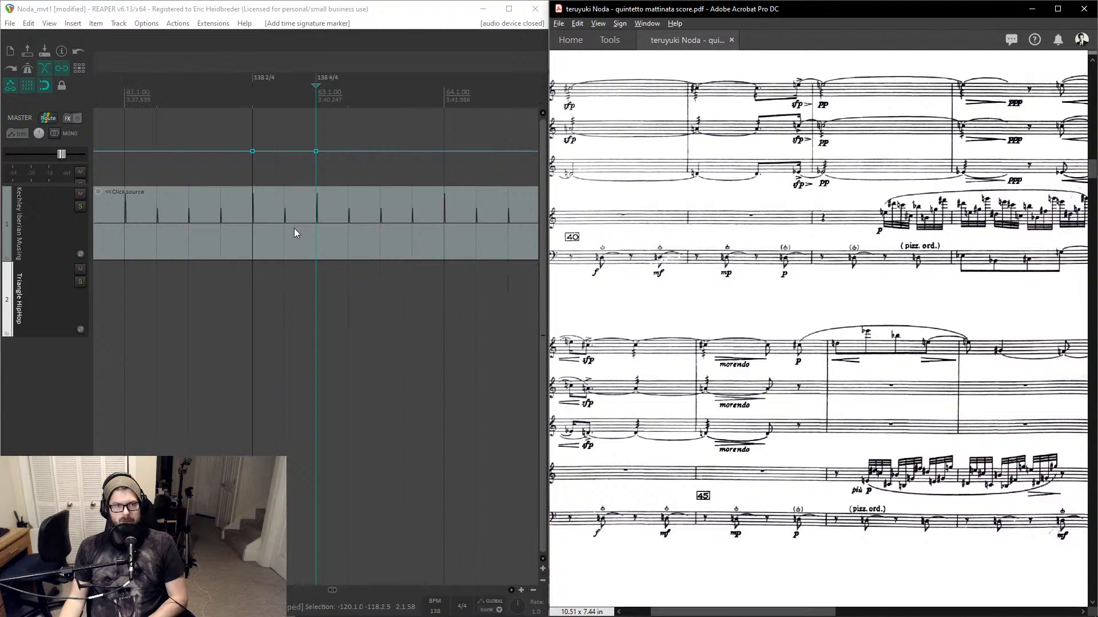
pyautogui.scroll(2, 294, 228)
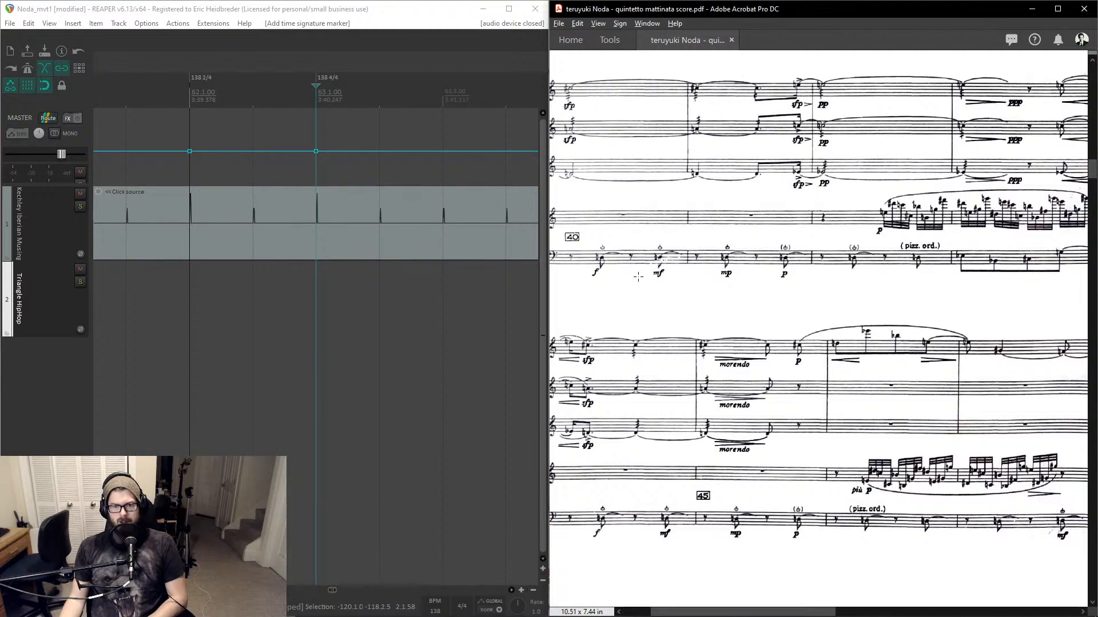
pyautogui.click(744, 293)
pyautogui.click(744, 292)
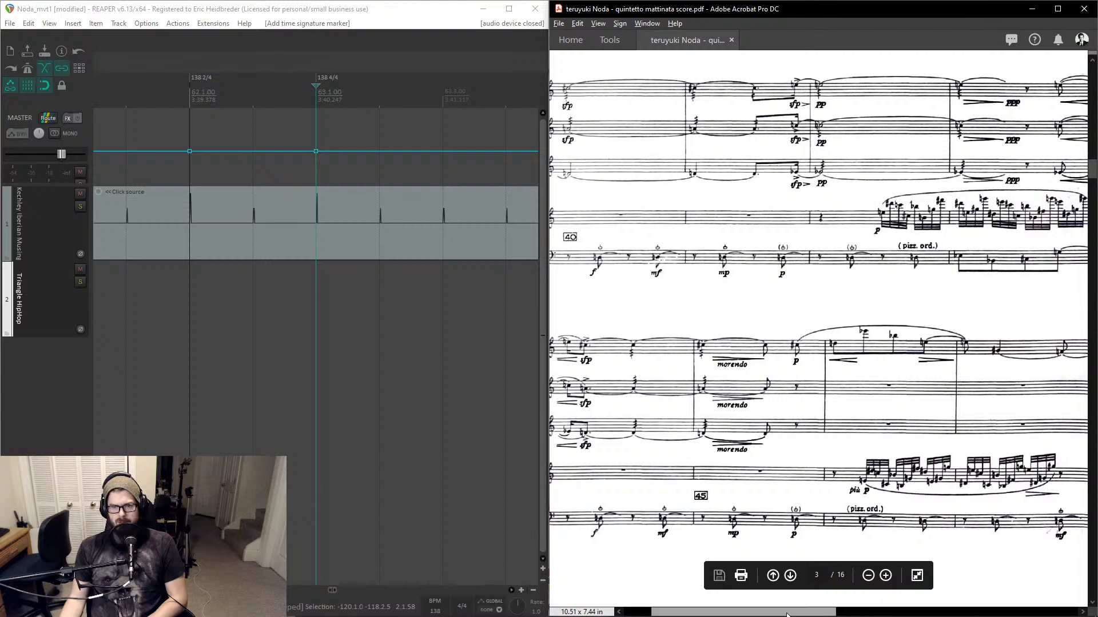
pyautogui.hscroll(5, 928, 583)
pyautogui.hscroll(4, 928, 583)
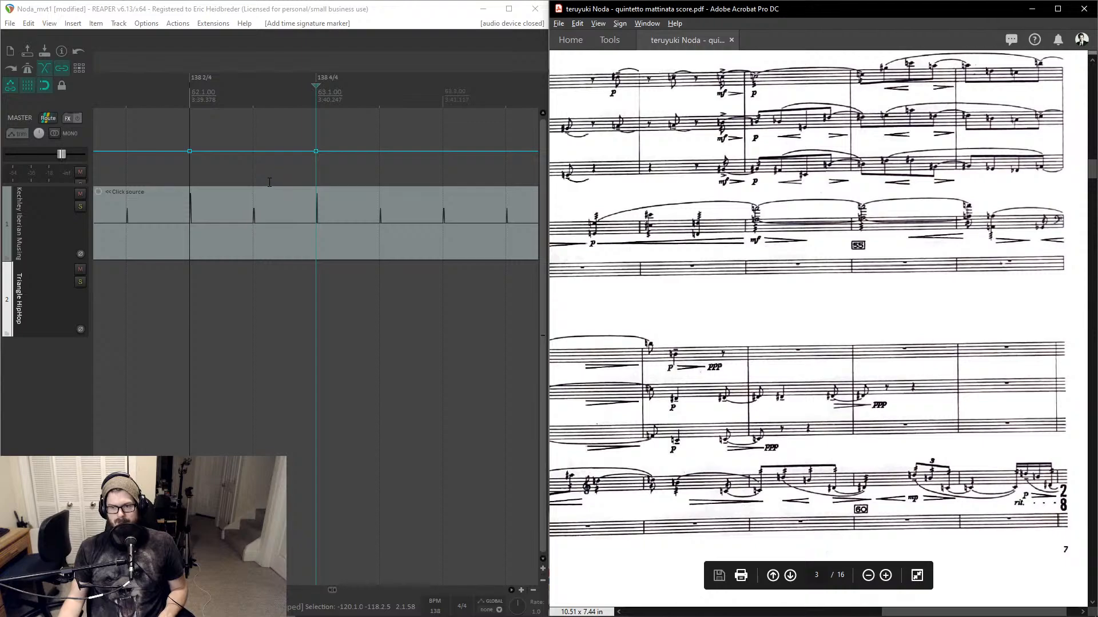
# - Change the measure 62 marker's time signature to 4/8
pyautogui.click(250, 160)
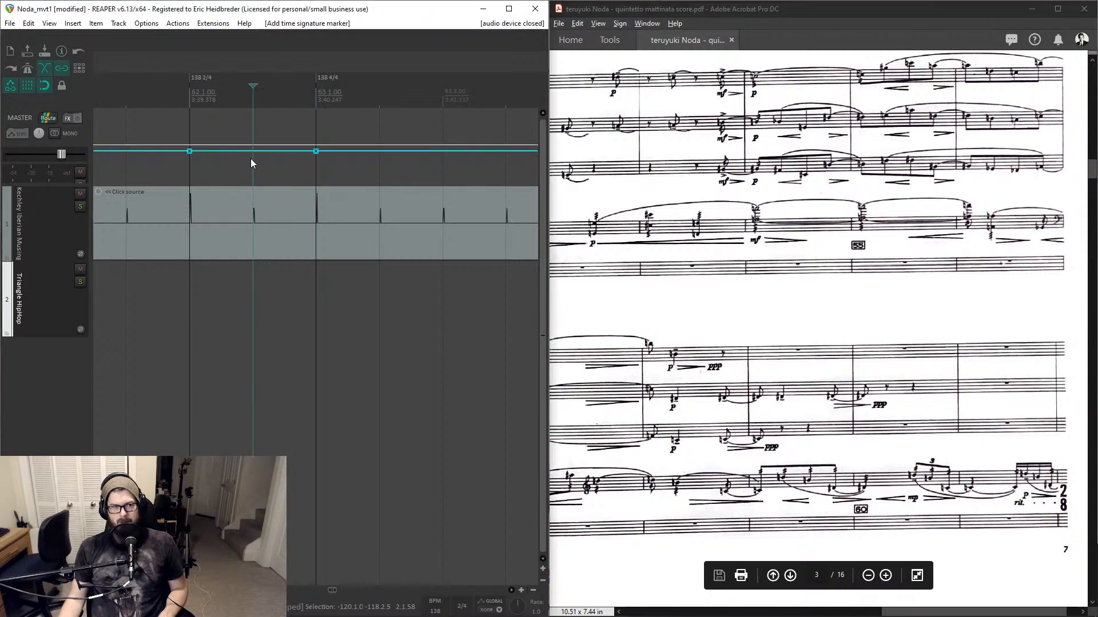
pyautogui.click(190, 96)
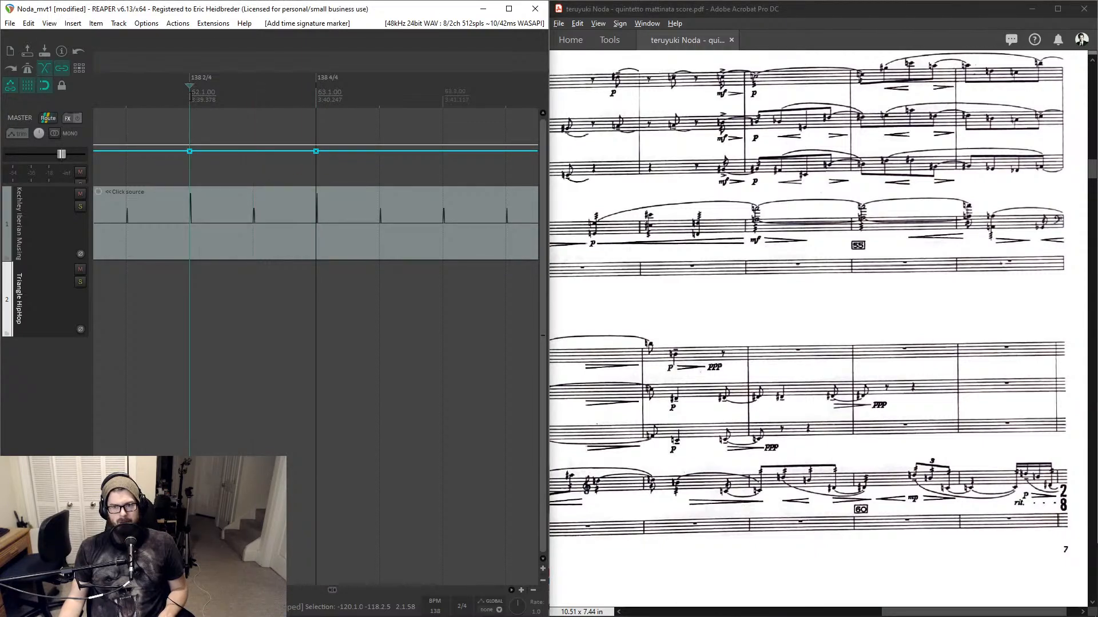
pyautogui.doubleClick(198, 81)
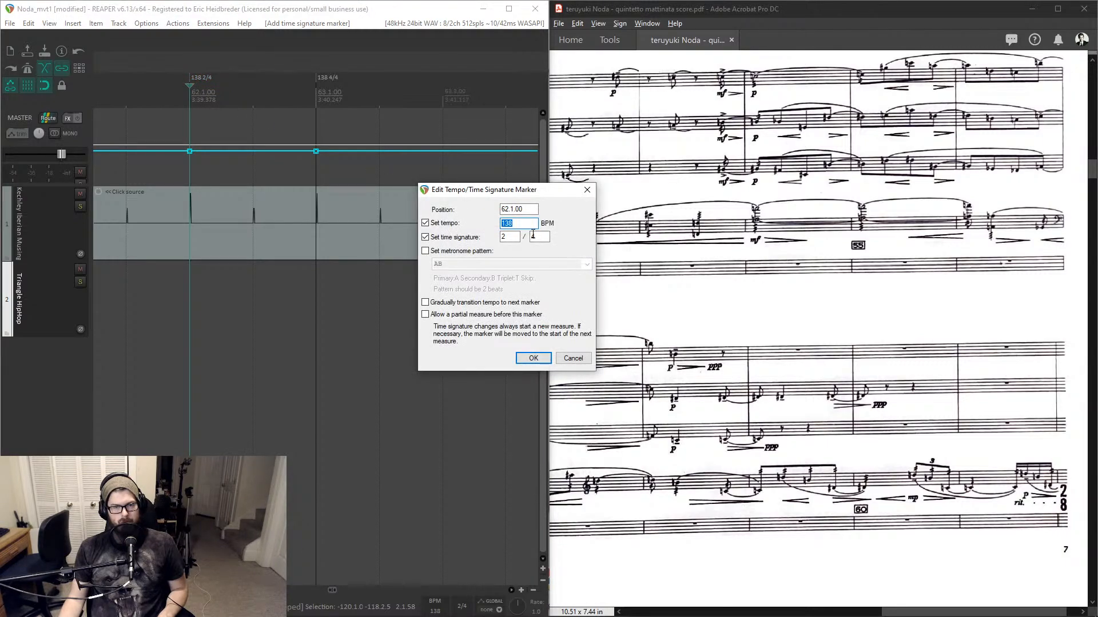
pyautogui.write('8')
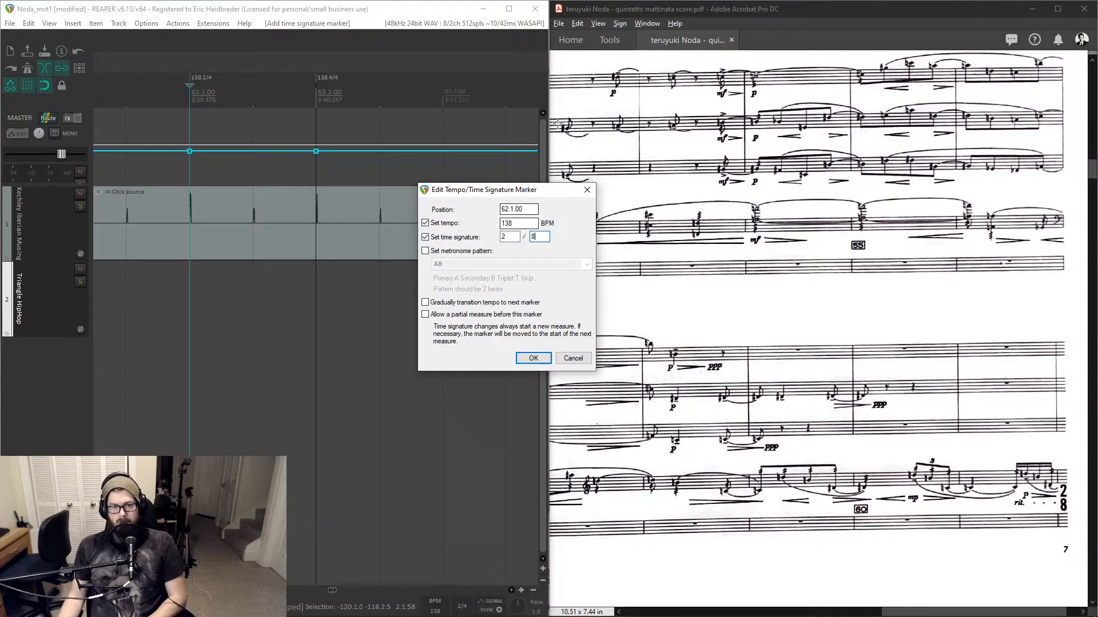
pyautogui.write('4')
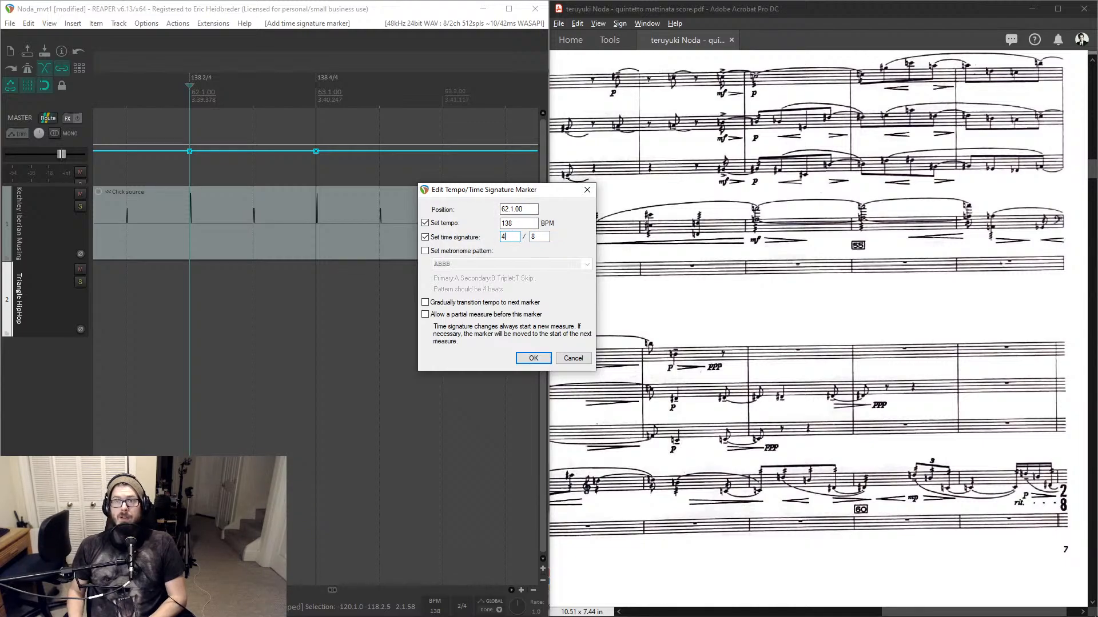
pyautogui.press('Return')
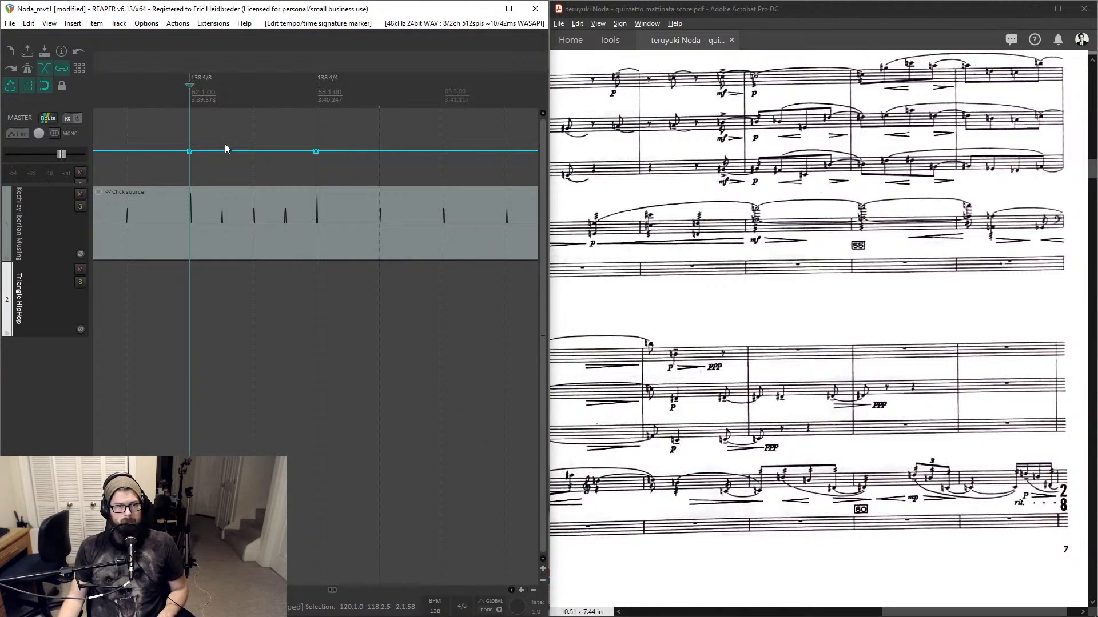
# - Add a tempo envelope point midway through measure 62, checking the score's rit. bar alongside
pyautogui.click(254, 152)
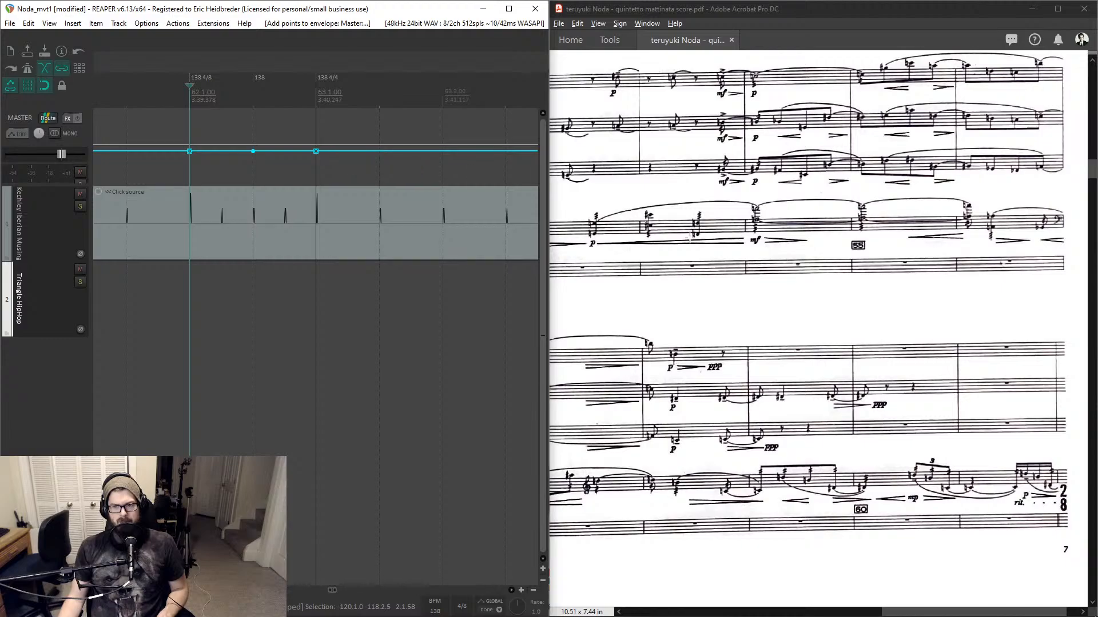
pyautogui.scroll(-1, 704, 245)
pyautogui.scroll(-1, 704, 244)
pyautogui.middleClick(686, 446)
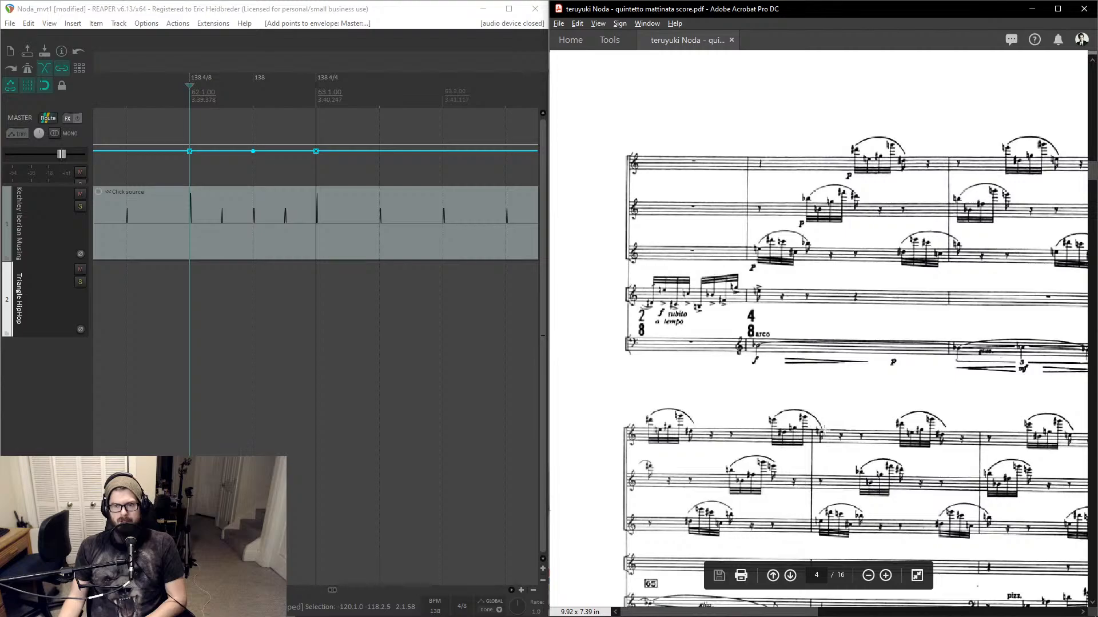
pyautogui.scroll(-5, 839, 462)
pyautogui.hscroll(10, 839, 462)
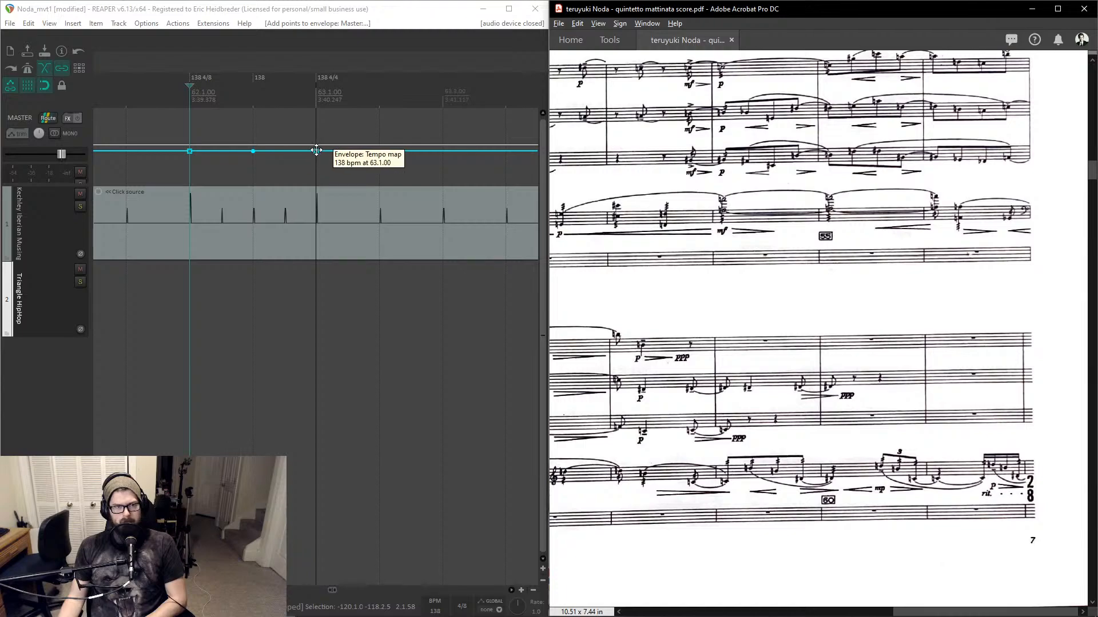
# - Pull the new tempo point down to about 93 BPM and move it just before measure 63 to form a linear ritardando
pyautogui.click(316, 150)
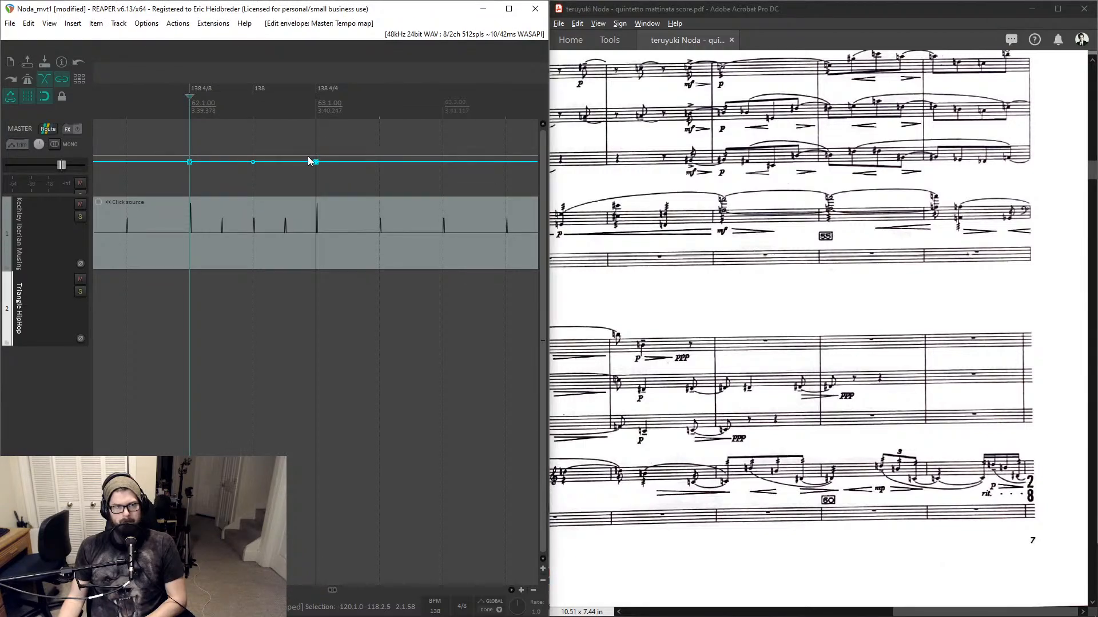
pyautogui.click(284, 161)
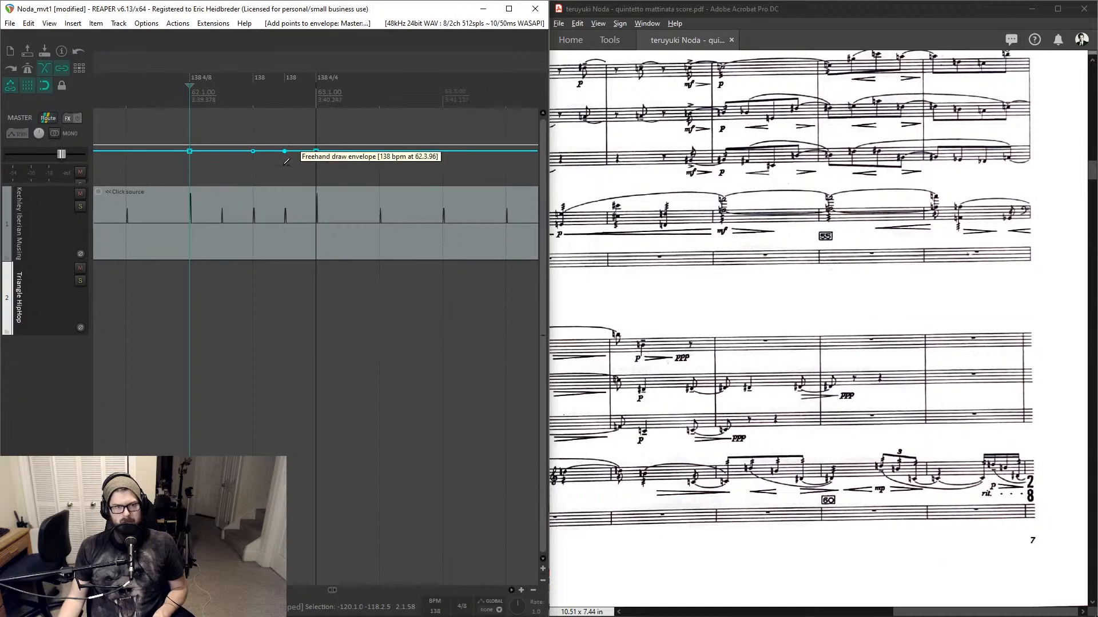
pyautogui.hotkey('ctrl', 'z')
pyautogui.moveTo(253, 162); pyautogui.dragTo(252, 174)
pyautogui.click(191, 163)
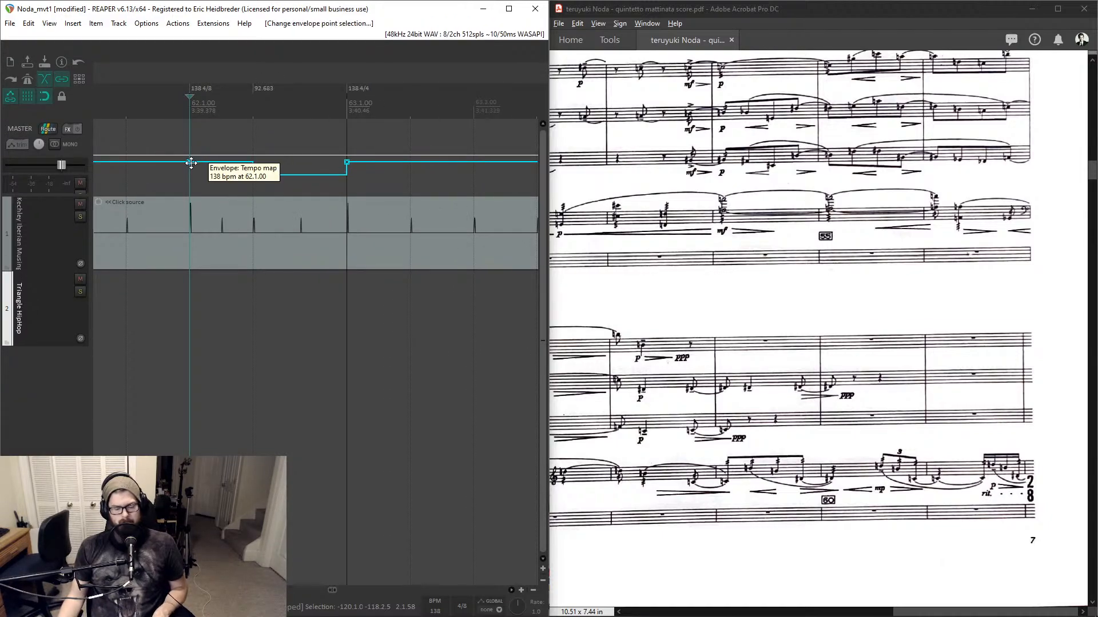
pyautogui.hotkey('shift', 'l')
pyautogui.moveTo(266, 173); pyautogui.dragTo(343, 177)
# - Play back from before measure 62 to hear the ritardando into measure 63
pyautogui.press('space')
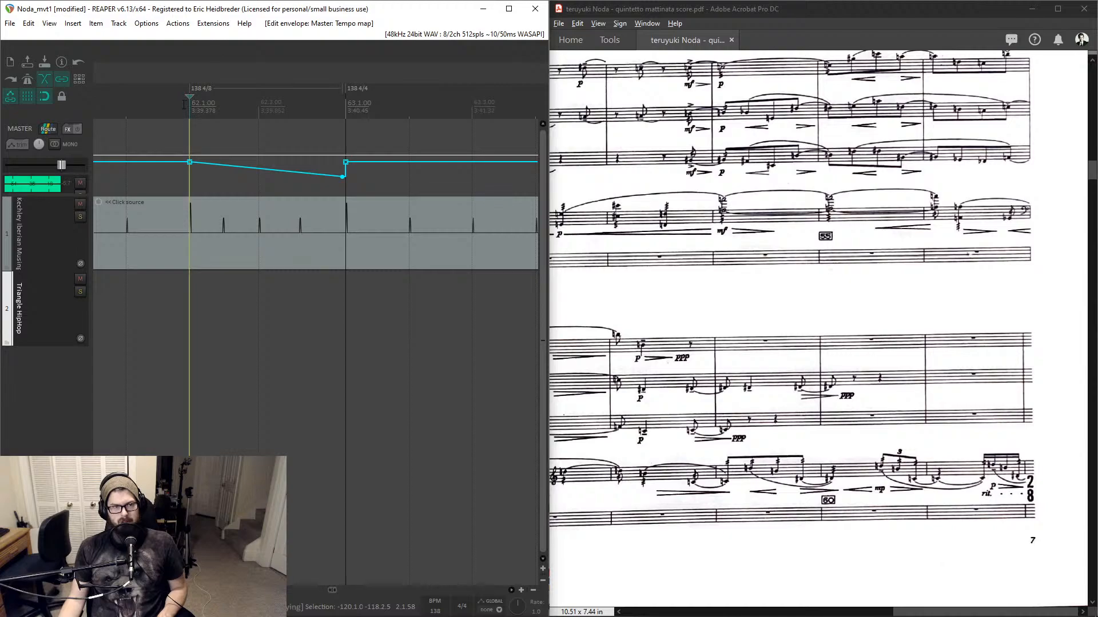
pyautogui.press('space')
pyautogui.click(132, 107)
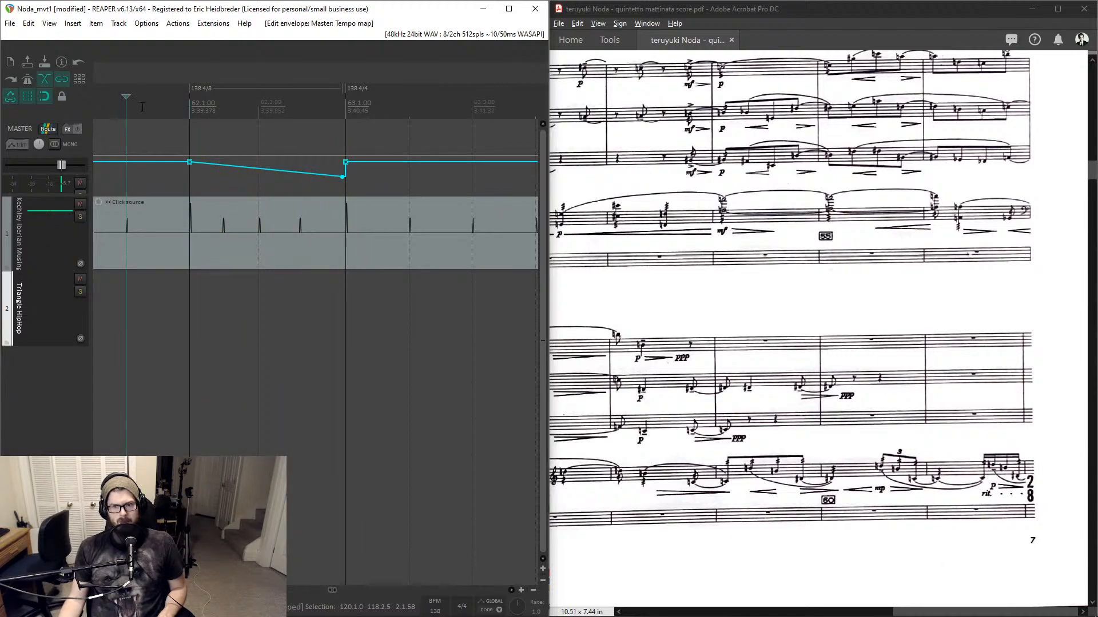
pyautogui.scroll(-3, 170, 109)
pyautogui.click(227, 110)
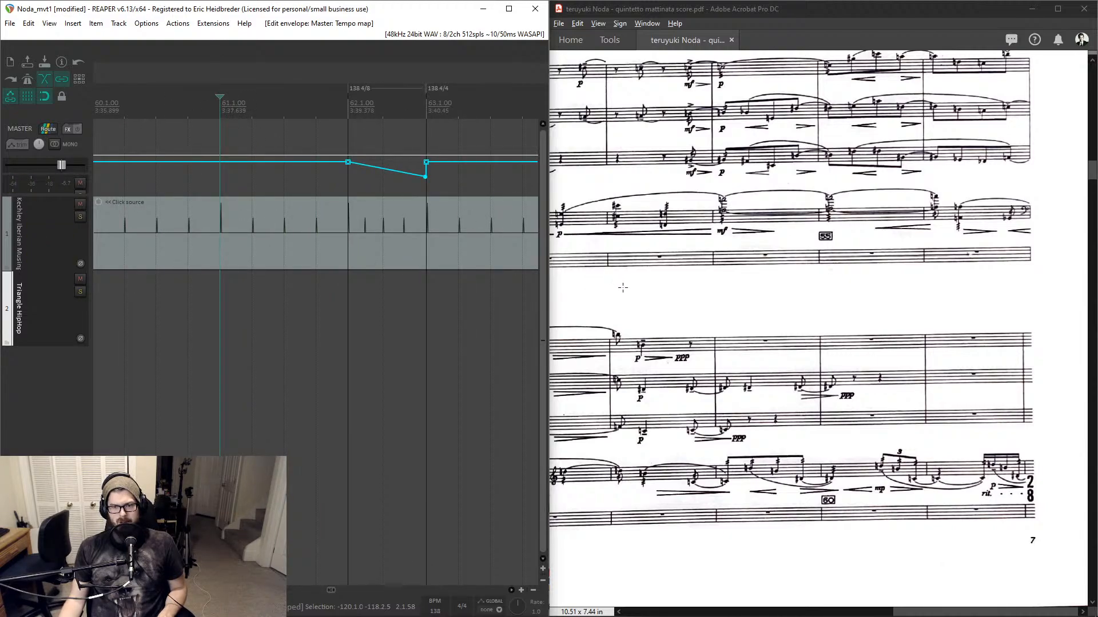
pyautogui.press('space')
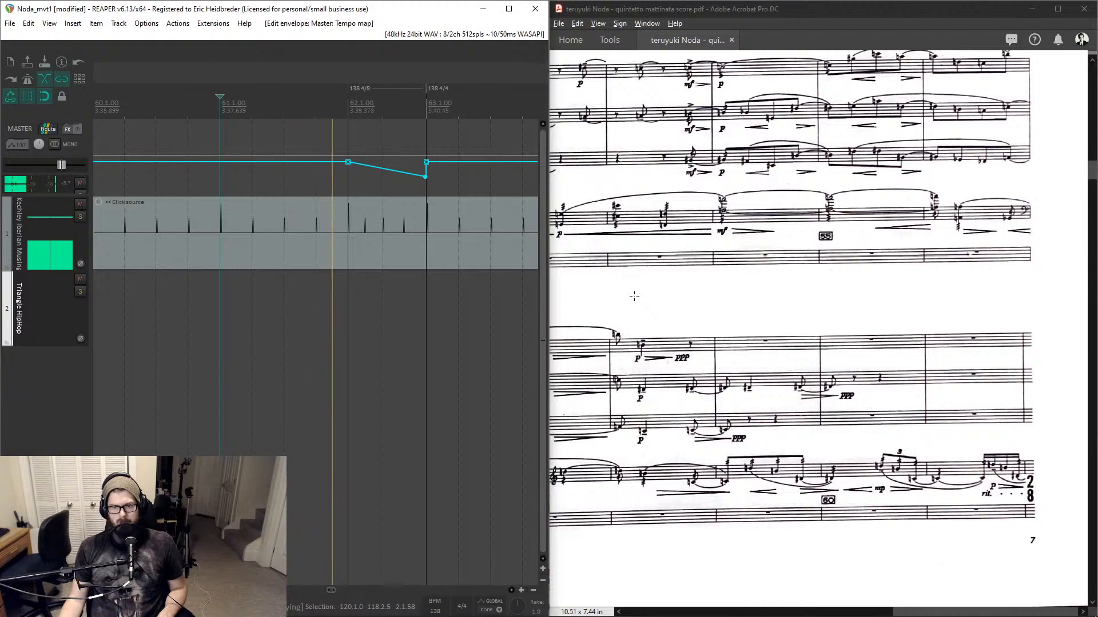
# - Play back from measure 60 to review the ritardando against the score
pyautogui.press('space')
pyautogui.scroll(-2, 152, 112)
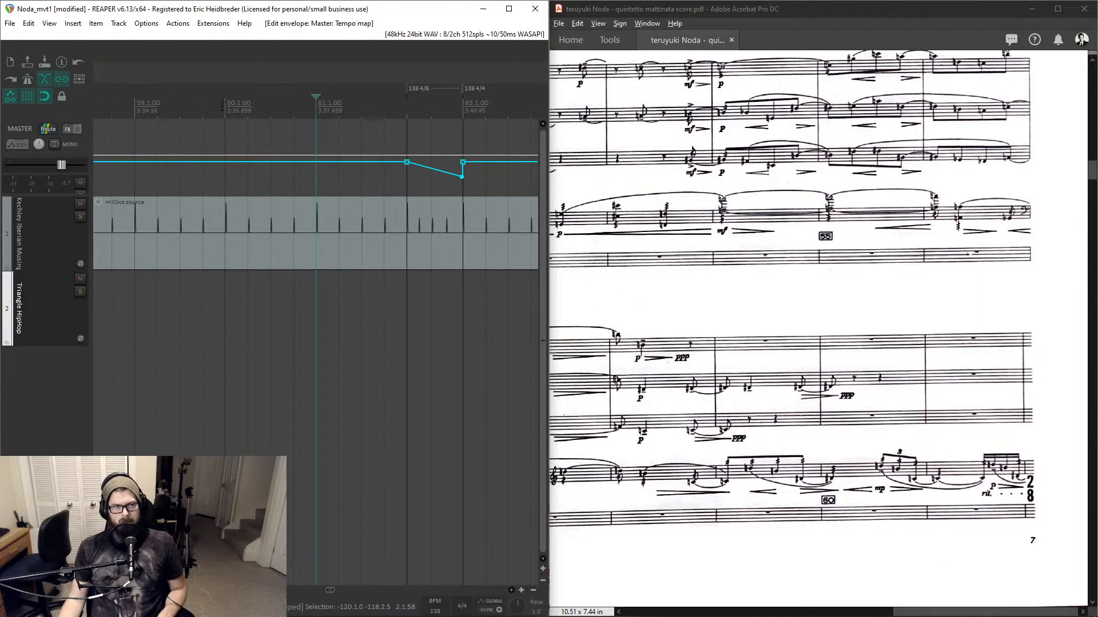
pyautogui.click(224, 106)
pyautogui.press('space')
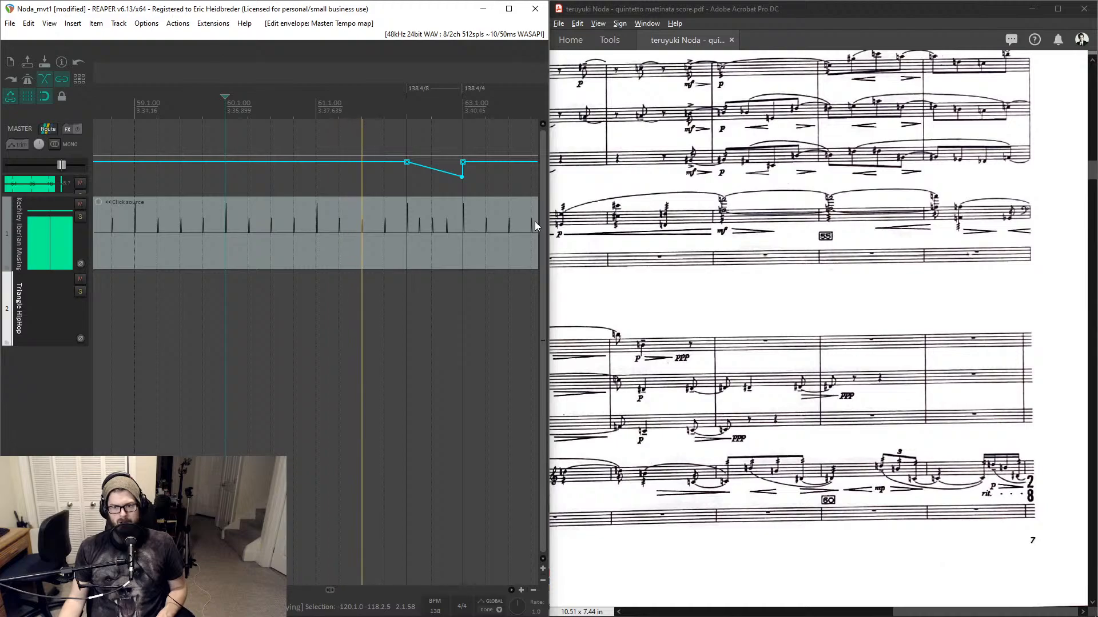
pyautogui.press('space')
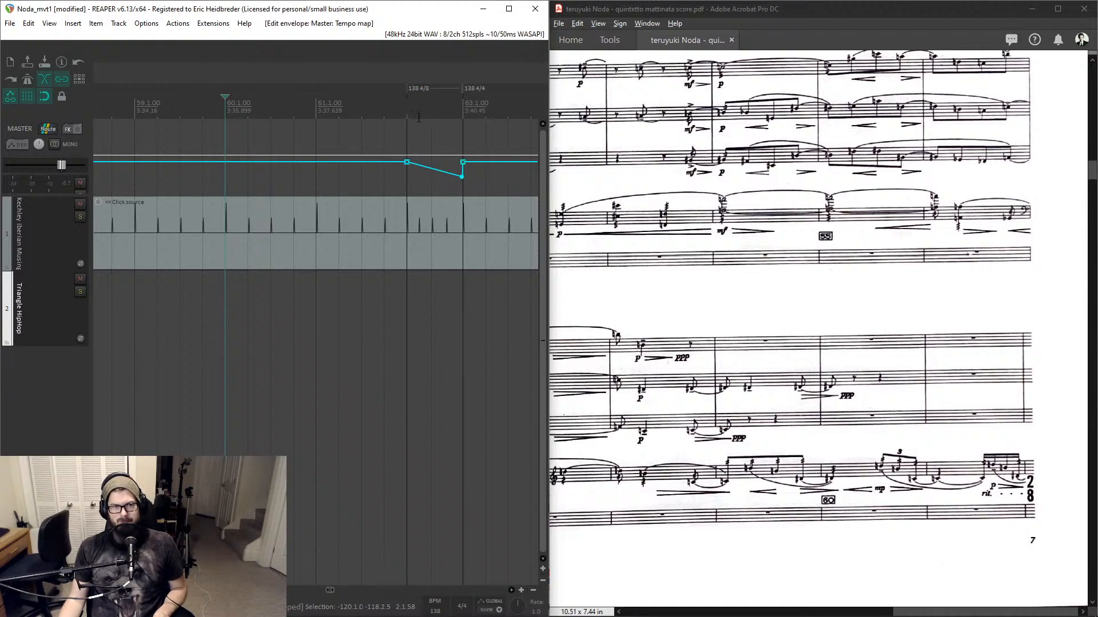
# - Undo the last four tempo map edits
pyautogui.hotkey('ctrl', 'z')
pyautogui.hotkey('ctrl', 'z')
pyautogui.hotkey('ctrl', 'z')
pyautogui.hotkey('ctrl', 'z')
pyautogui.hotkey('ctrl', 'z')
pyautogui.hotkey('ctrl', 'z')
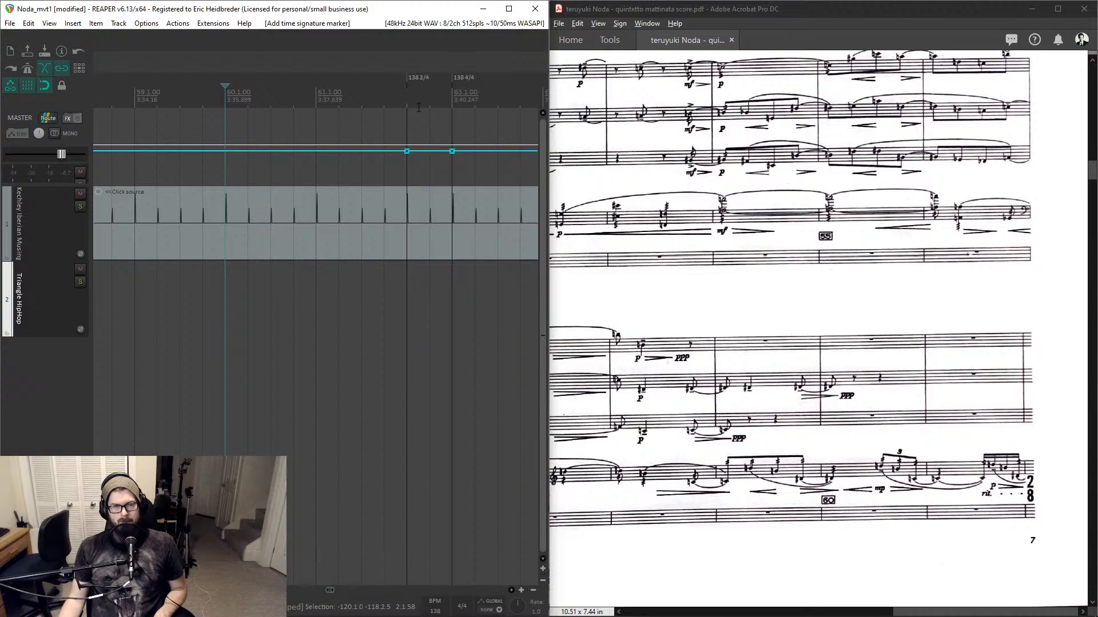
# - Add a tempo point at the start of measure 61 and ramp it down to about 72 BPM just before measure 62
pyautogui.click(319, 100)
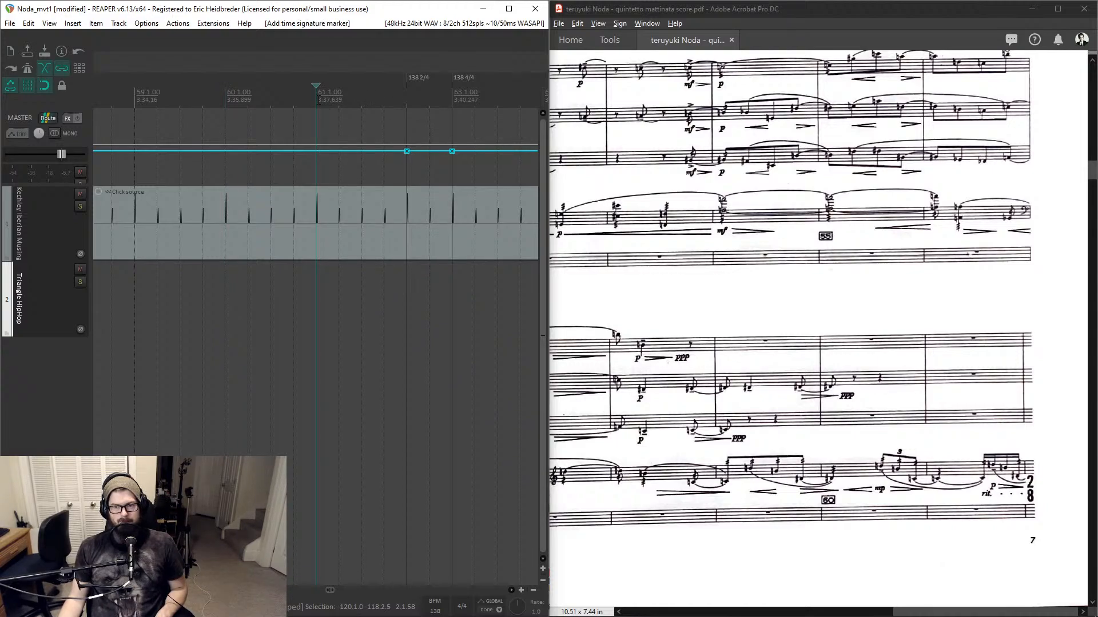
pyautogui.keyDown('shift'); pyautogui.click(317, 151); pyautogui.keyUp('shift')
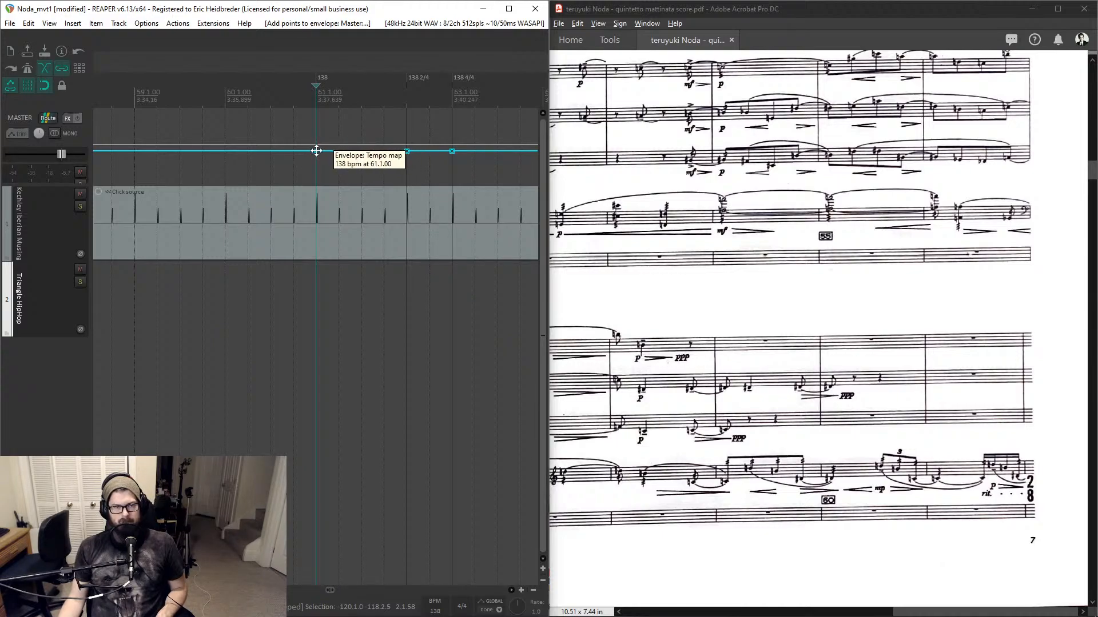
pyautogui.keyDown('shift'); pyautogui.click(316, 151); pyautogui.keyUp('shift')
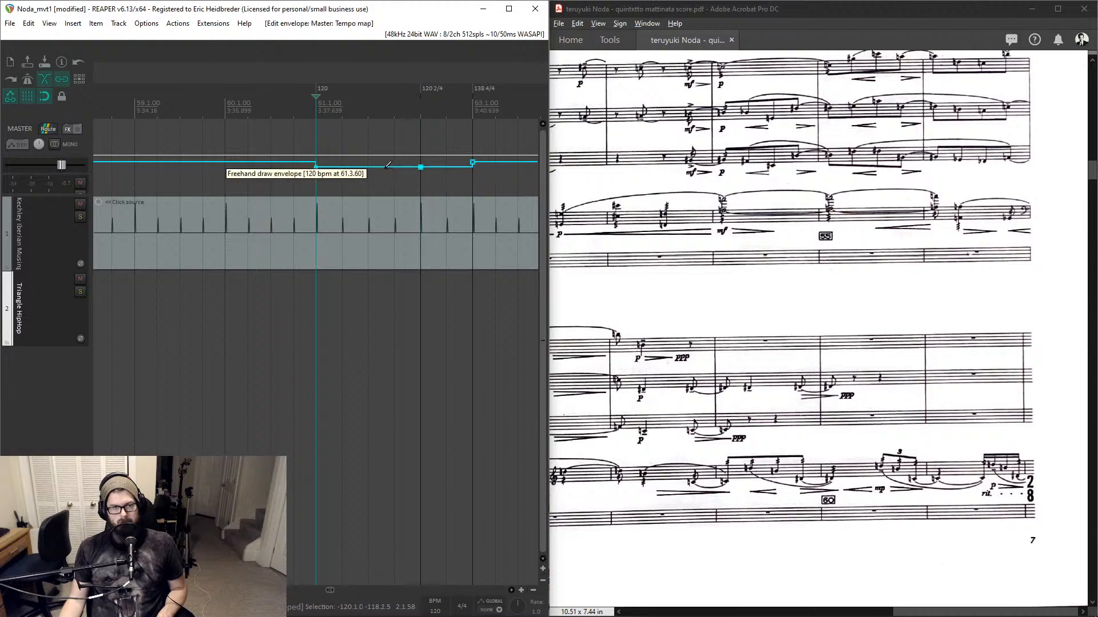
pyautogui.moveTo(387, 165); pyautogui.dragTo(435, 171)
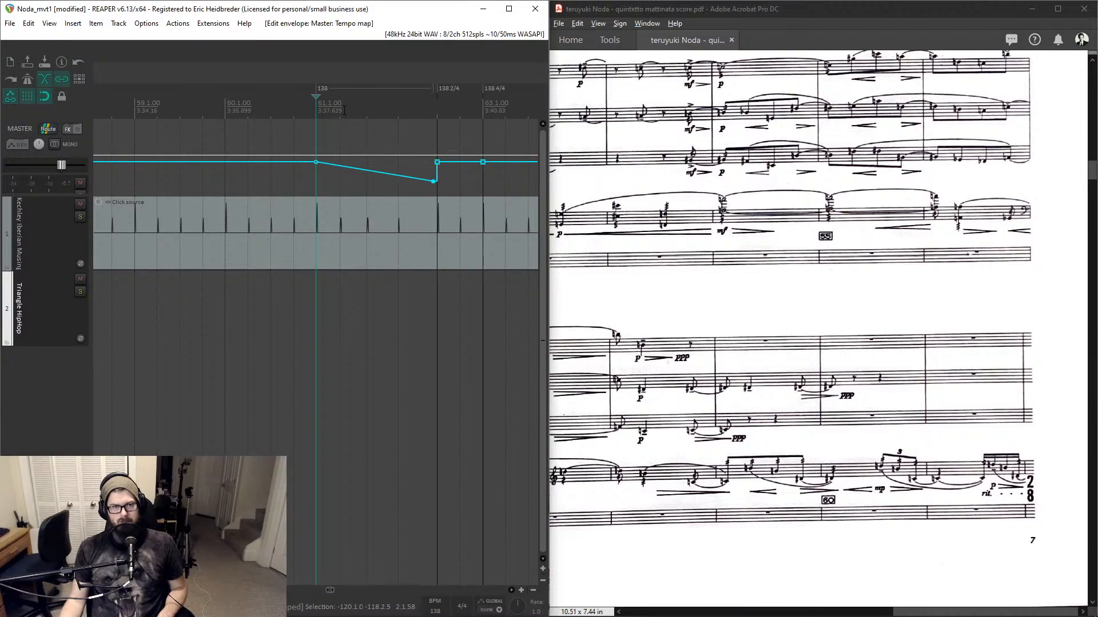
pyautogui.doubleClick(434, 181)
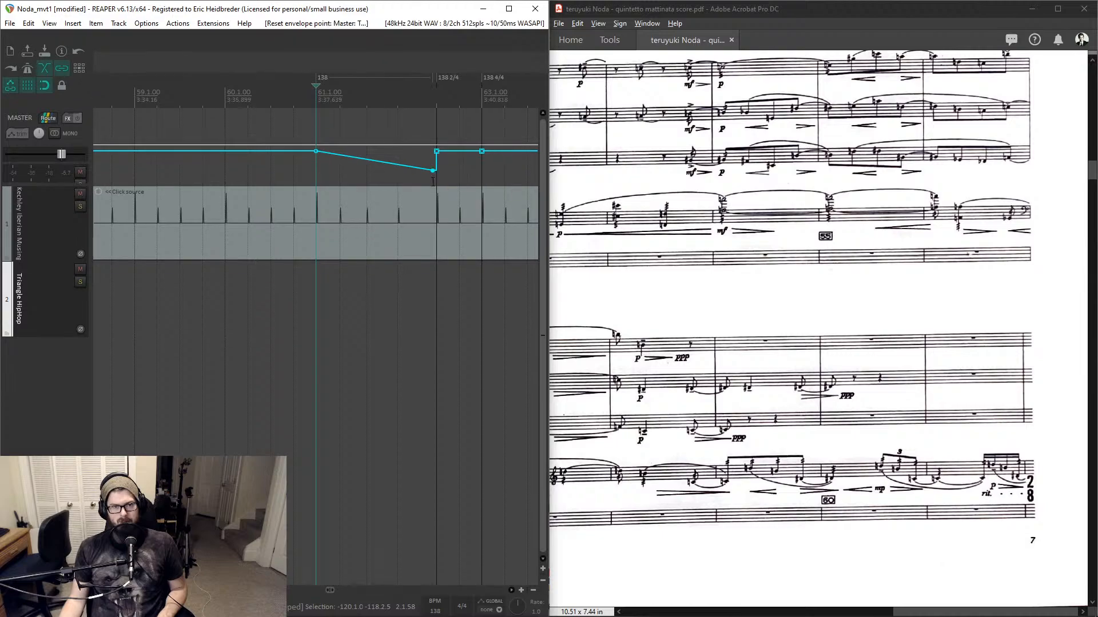
pyautogui.moveTo(435, 167); pyautogui.dragTo(433, 170)
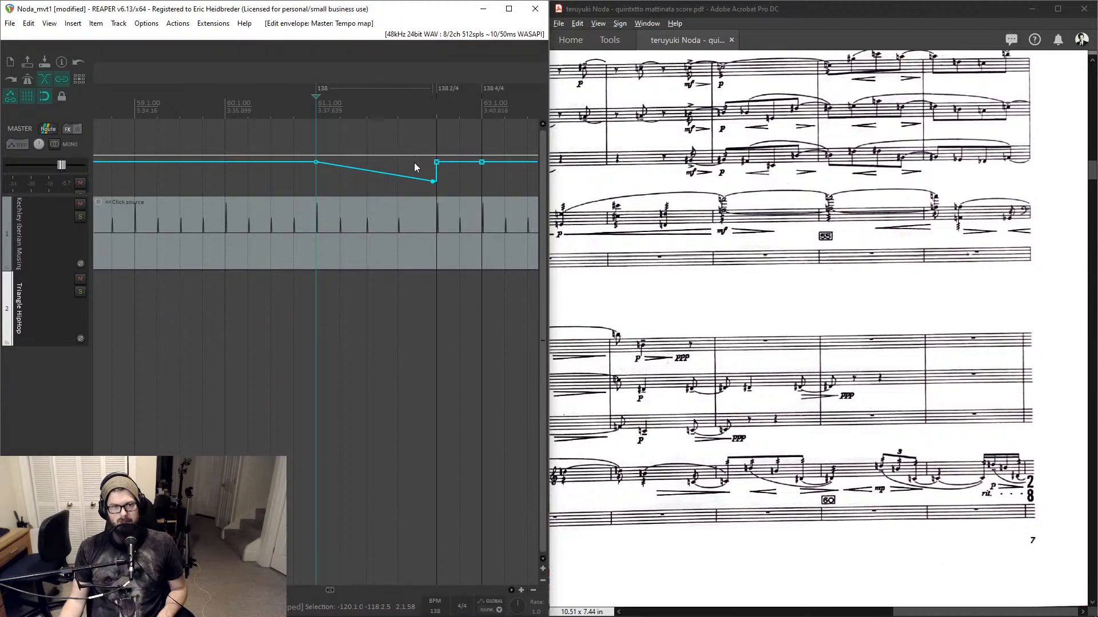
# - Set the time signature of the measure 61 tempo marker to 8/8, keeping 138 BPM
pyautogui.press('space')
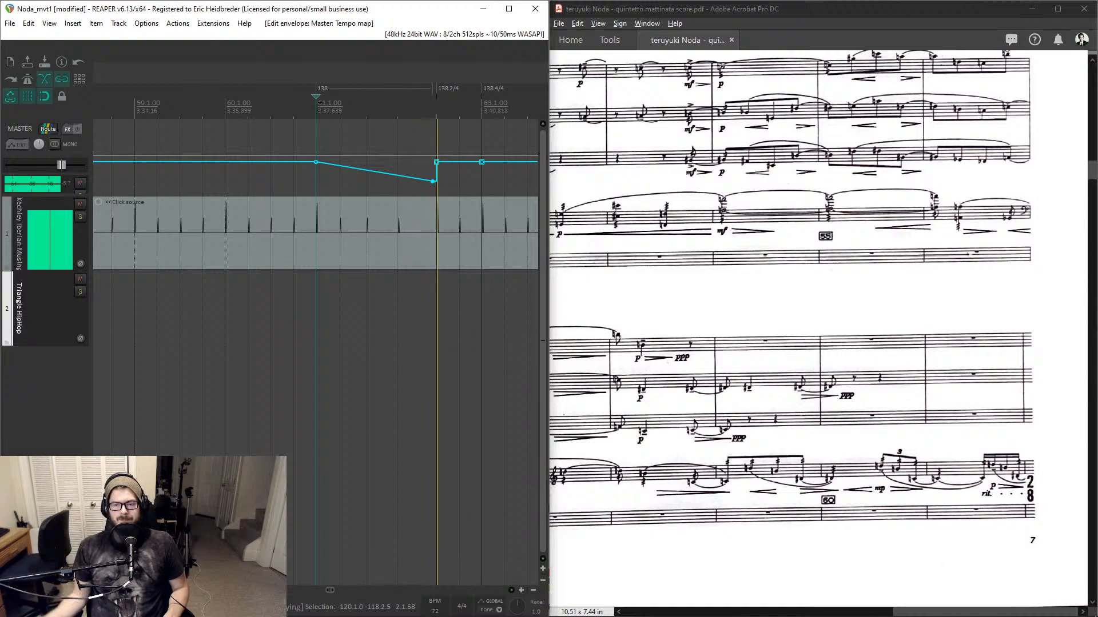
pyautogui.press('space')
pyautogui.doubleClick(323, 89)
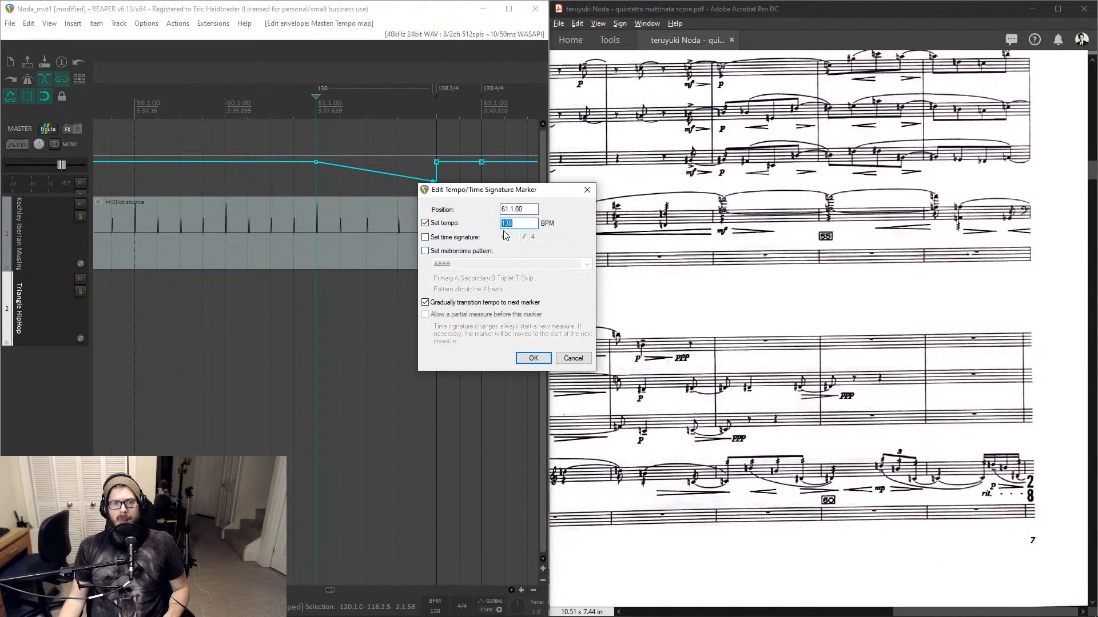
pyautogui.click(450, 238)
pyautogui.doubleClick(507, 236)
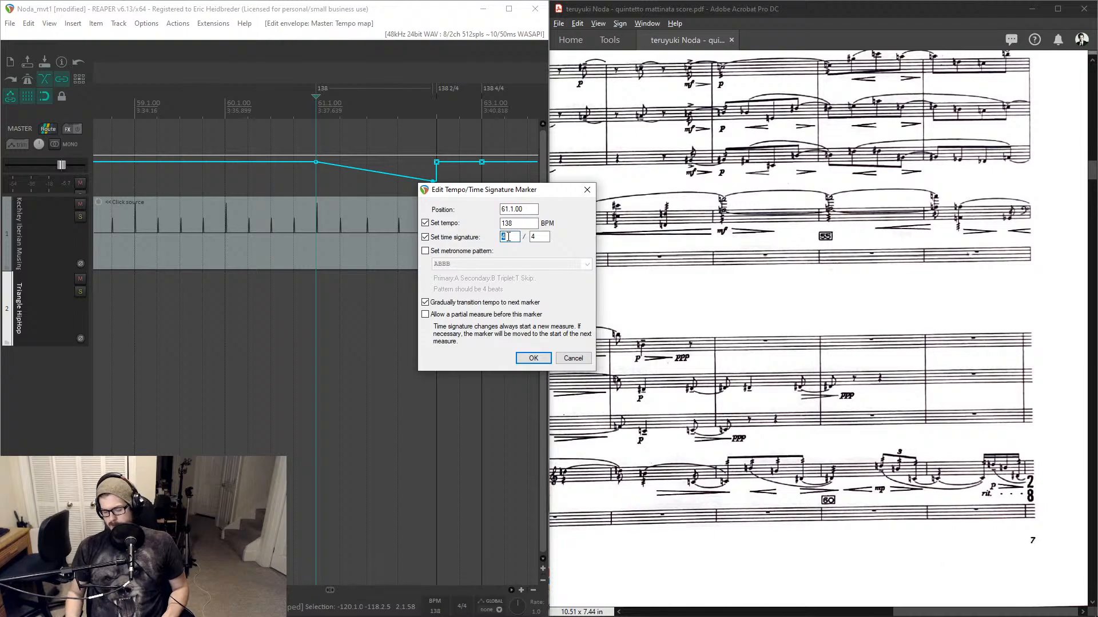
pyautogui.write('8')
pyautogui.press('Tab')
pyautogui.write('8')
pyautogui.press('Return')
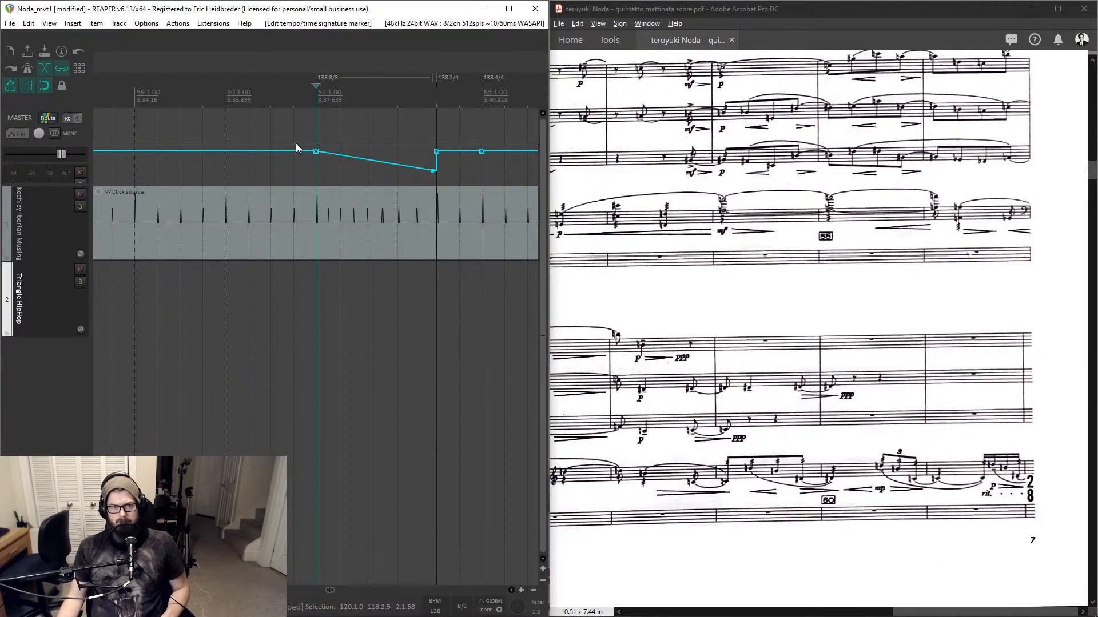
# - Play back from measure 60 while scrolling the score to follow the passage
pyautogui.click(229, 106)
pyautogui.press('space')
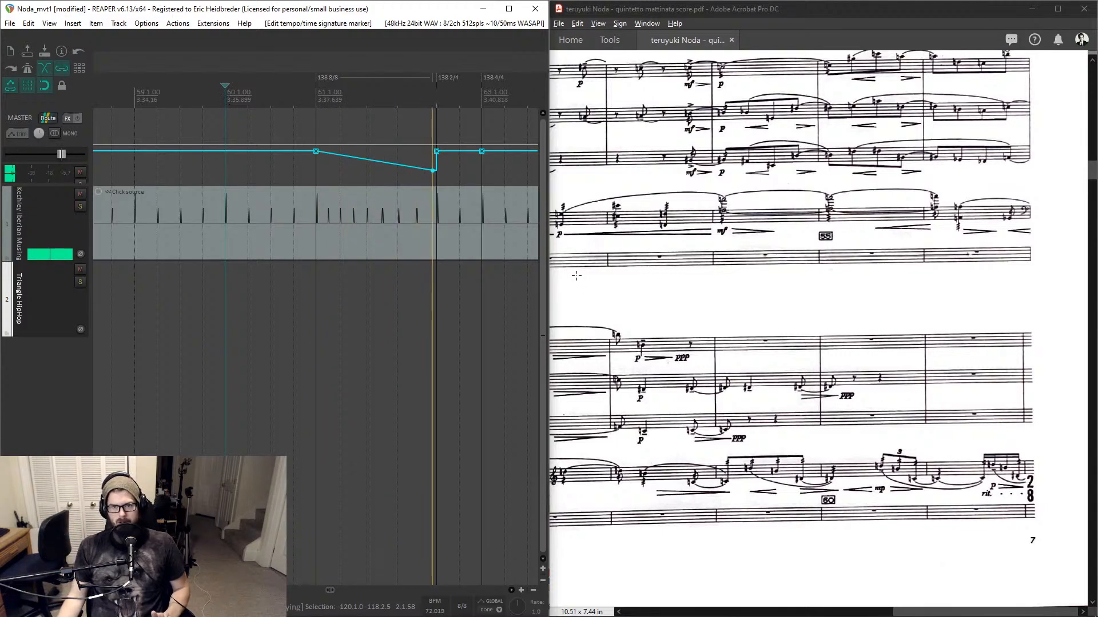
pyautogui.scroll(-5, 644, 290)
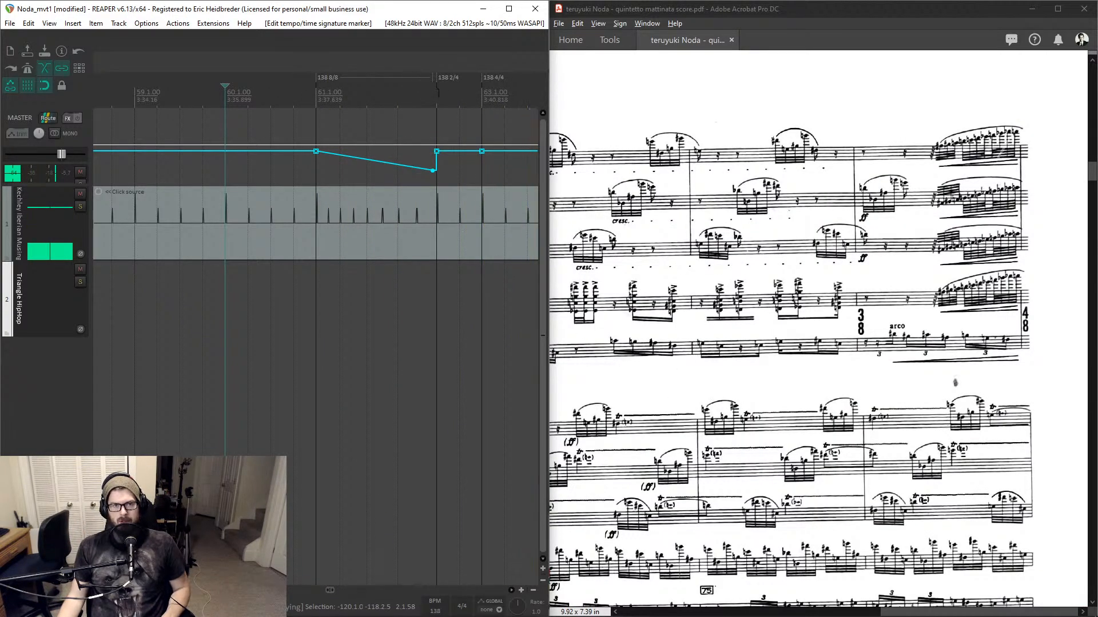
pyautogui.press('space')
pyautogui.scroll(-3, 921, 399)
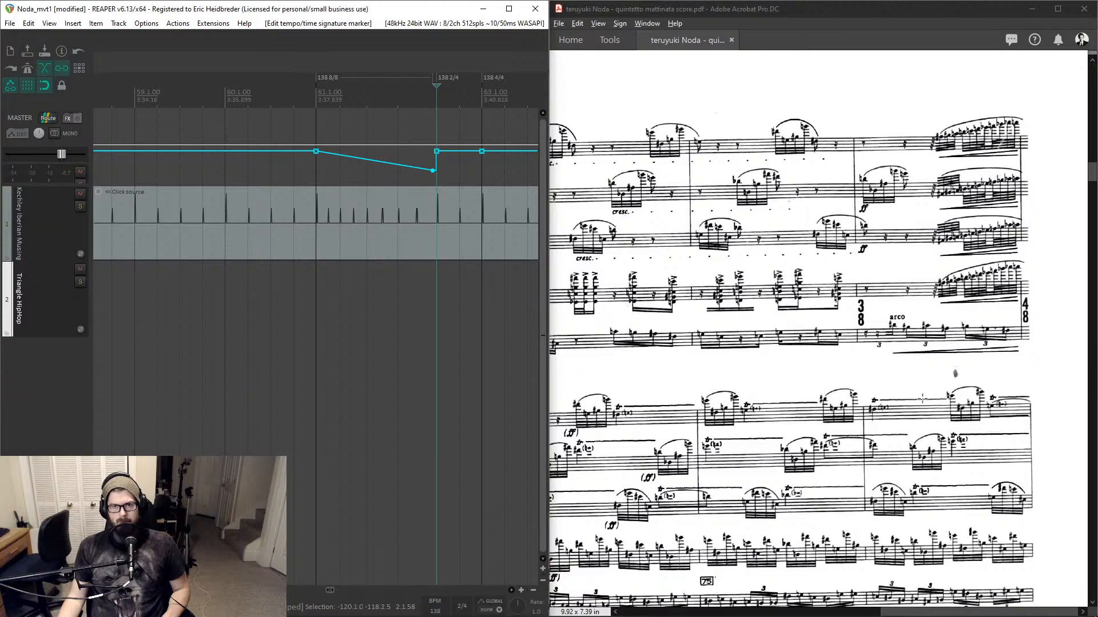
pyautogui.moveTo(962, 615); pyautogui.dragTo(702, 614)
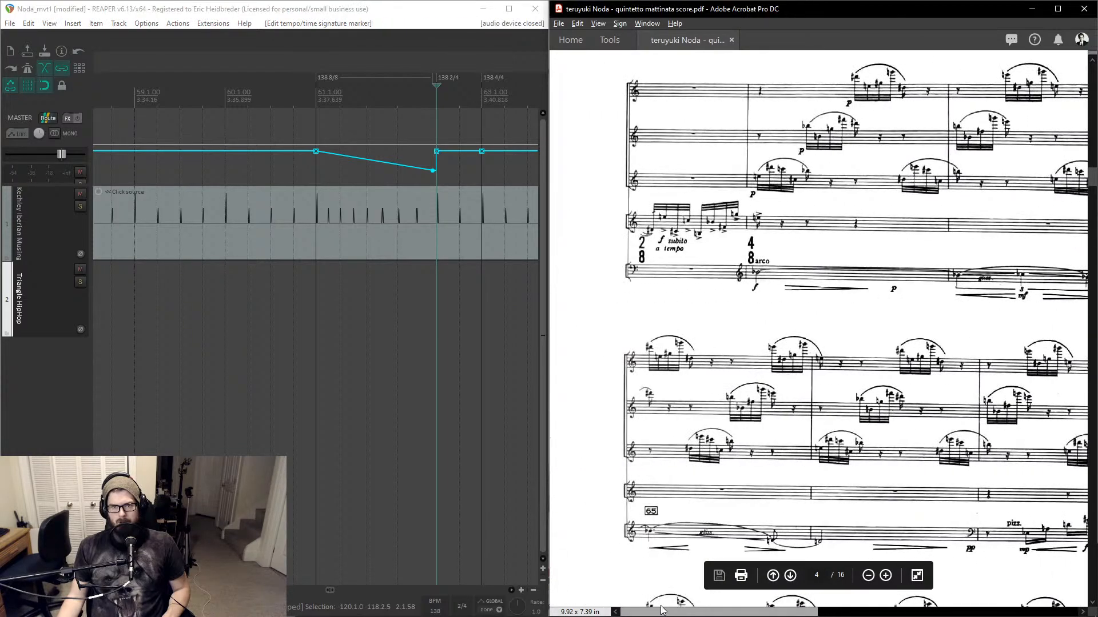
# - Move the low tempo point earlier to about two-thirds through measure 61, near 71 BPM
pyautogui.click(434, 98)
pyautogui.press('space')
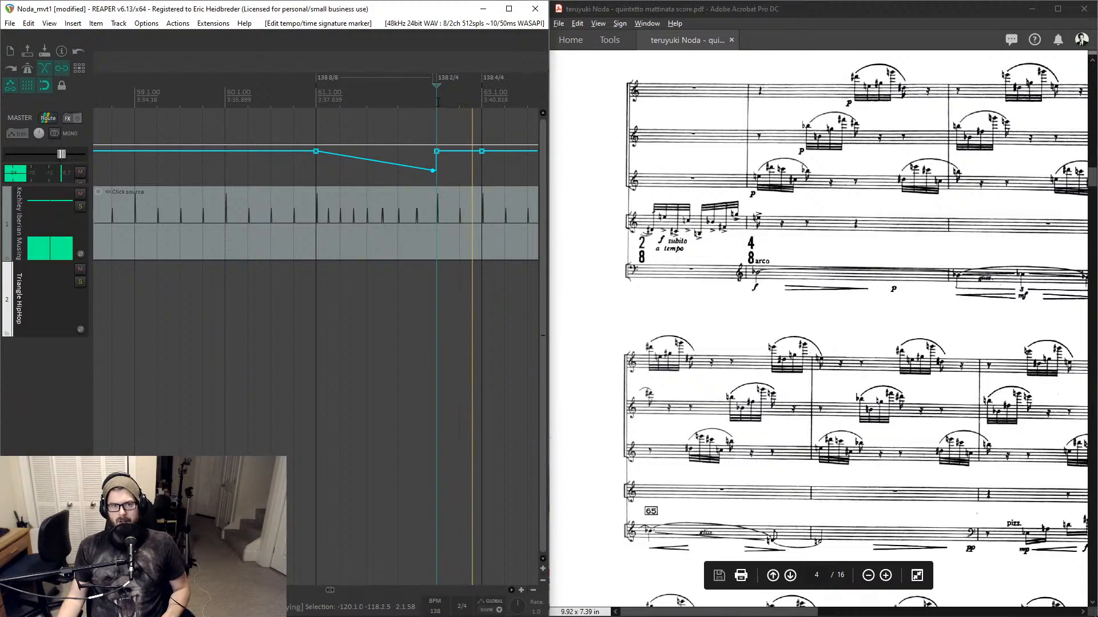
pyautogui.press('space')
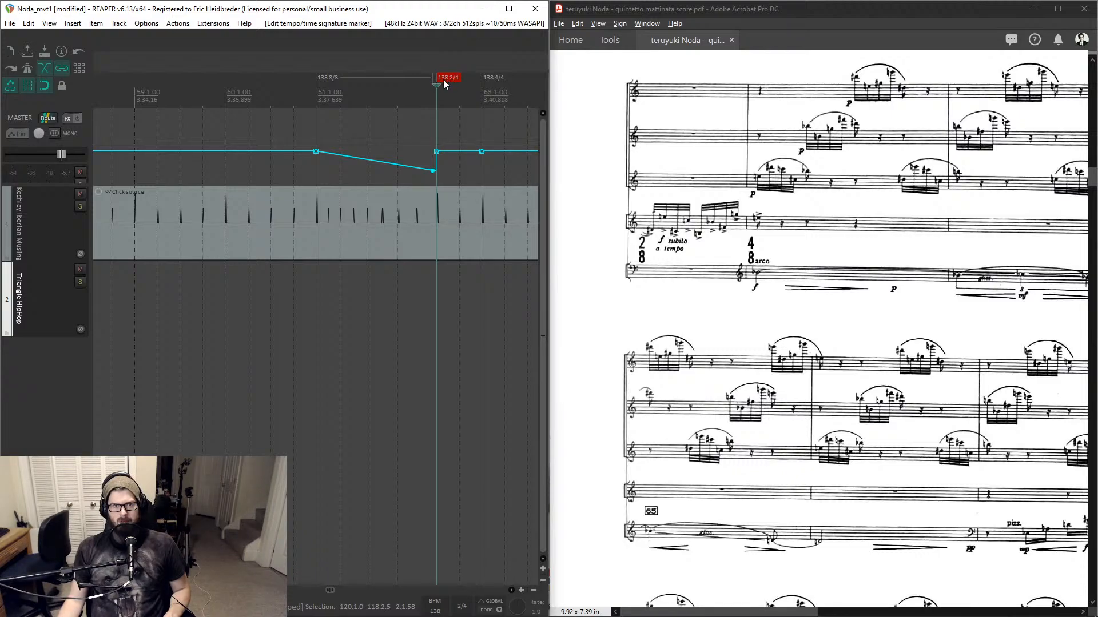
pyautogui.moveTo(433, 169)
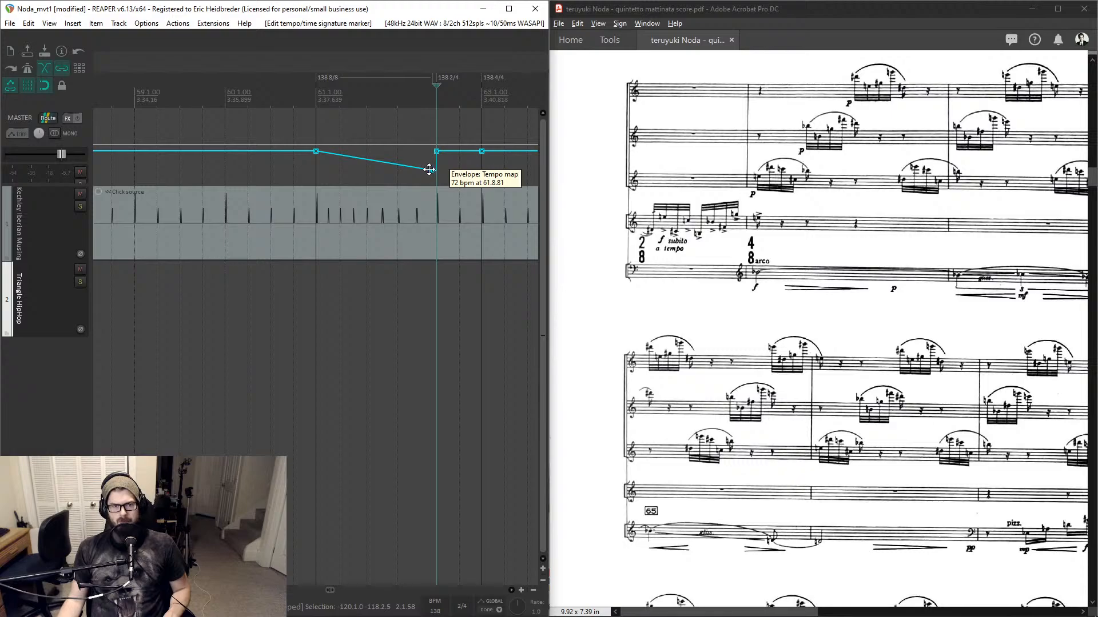
pyautogui.moveTo(429, 169); pyautogui.dragTo(406, 171)
# - Scroll the score back to the rit. passage and play back from measure 61
pyautogui.scroll(2, 712, 181)
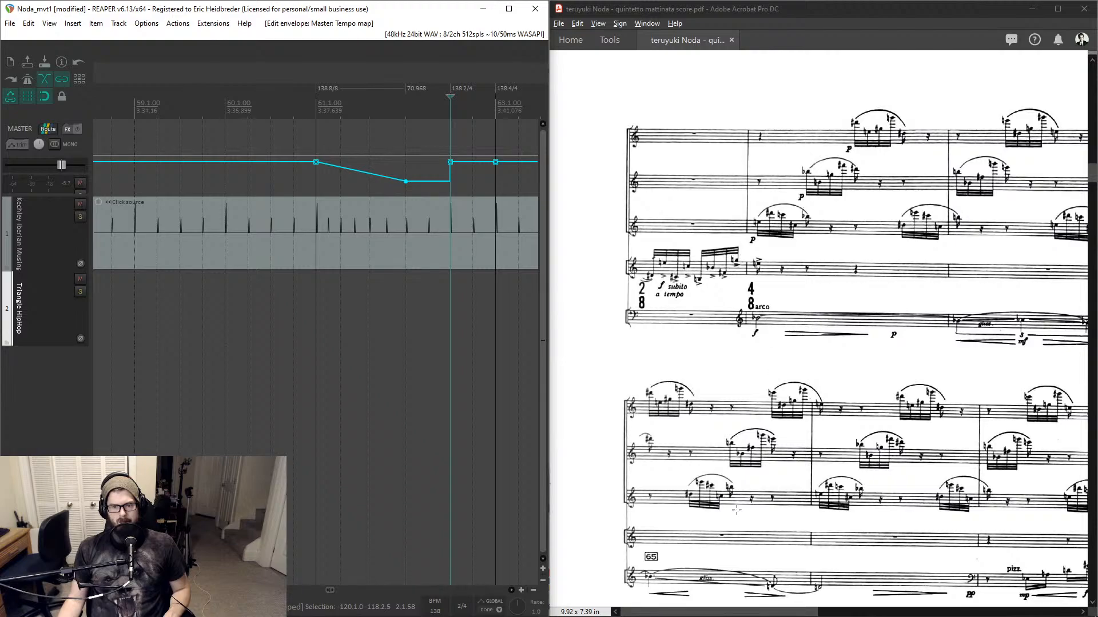
pyautogui.scroll(5, 781, 391)
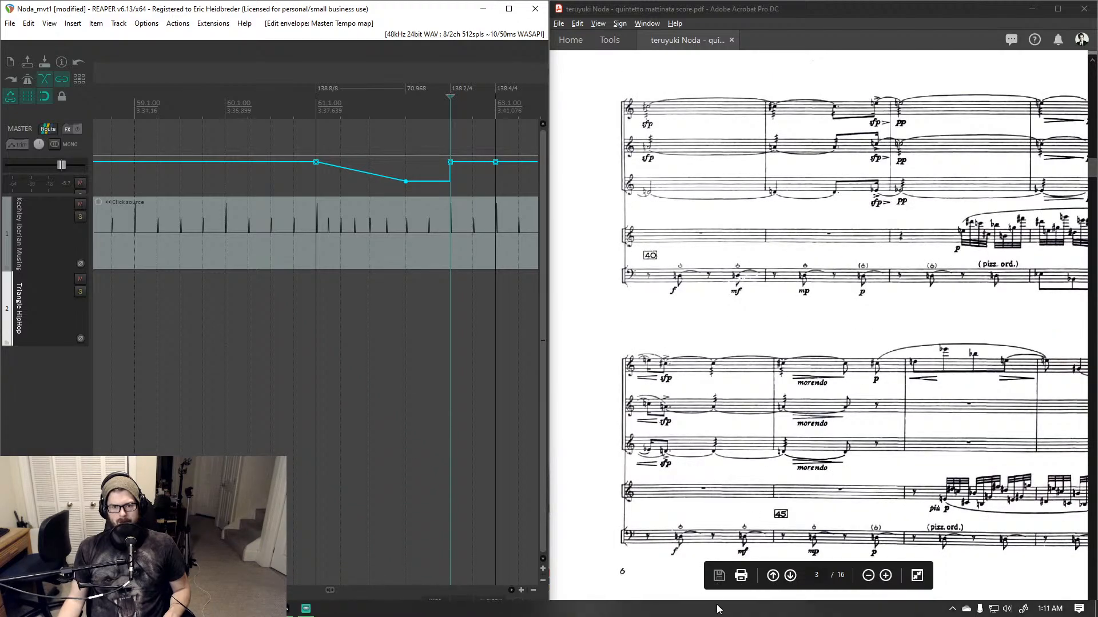
pyautogui.moveTo(718, 612); pyautogui.dragTo(1001, 601)
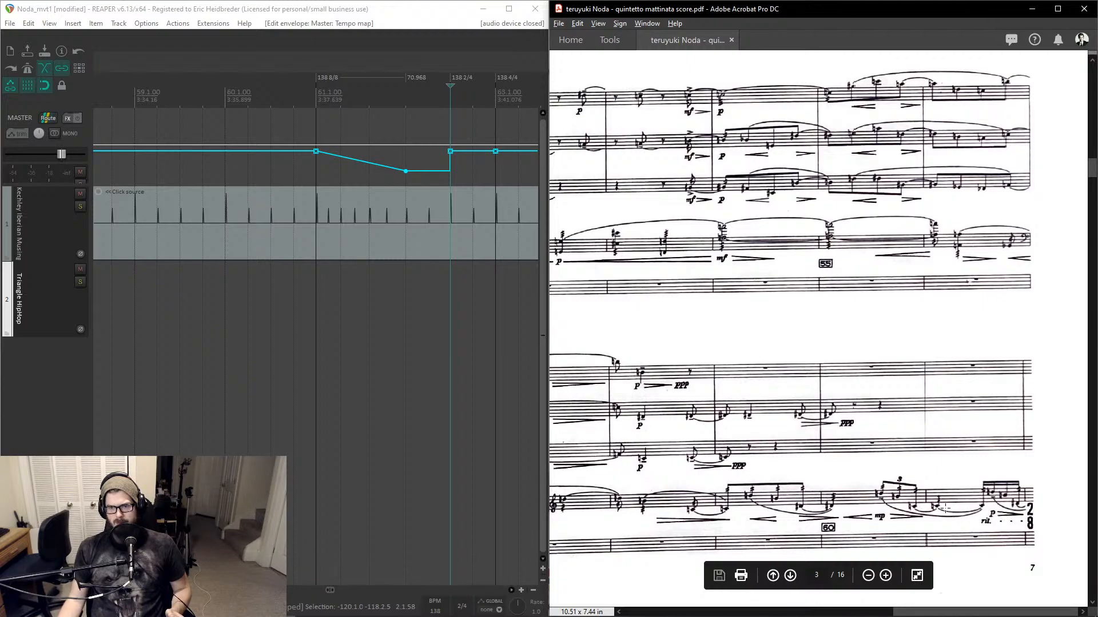
pyautogui.moveTo(949, 612)
pyautogui.mouseDown()
pyautogui.moveTo(844, 602)
pyautogui.moveTo(933, 599)
pyautogui.mouseUp()
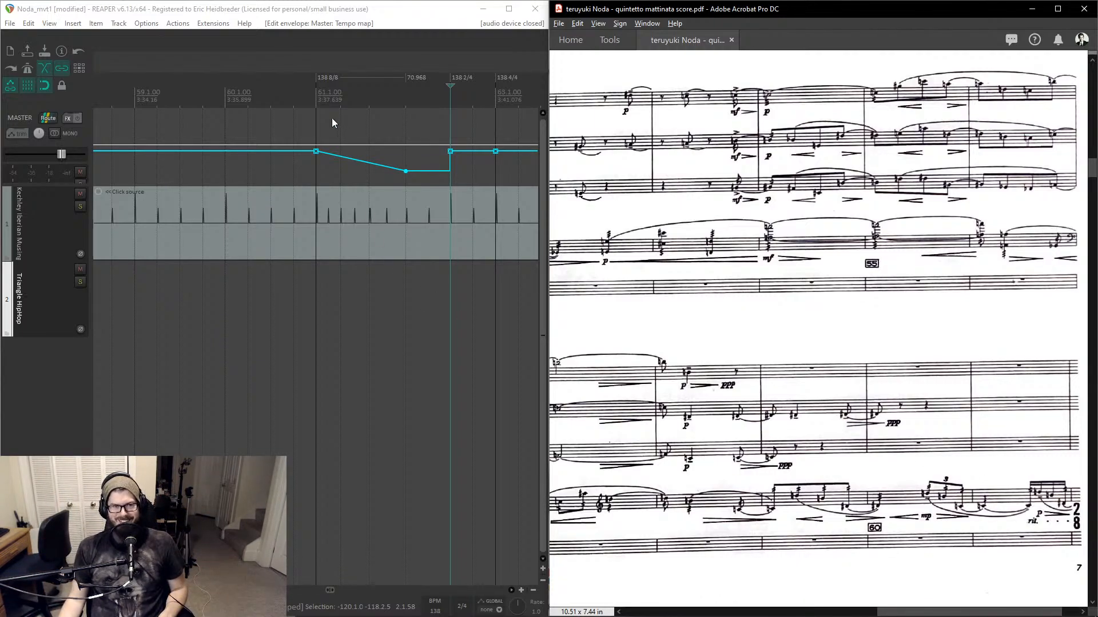
pyautogui.click(317, 99)
pyautogui.press('space')
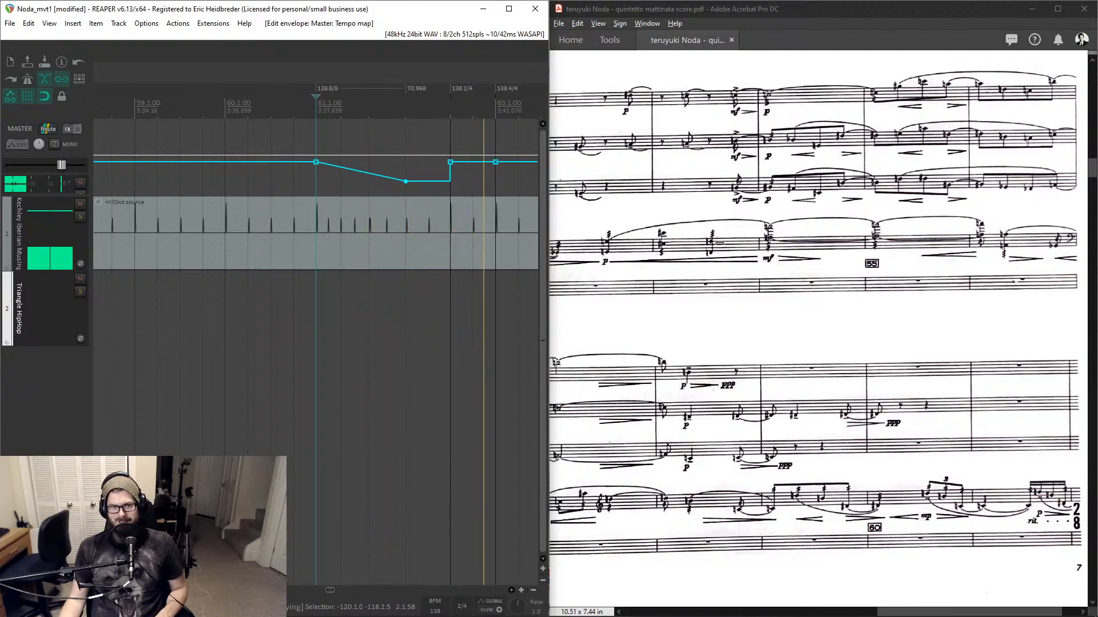
pyautogui.click(316, 110)
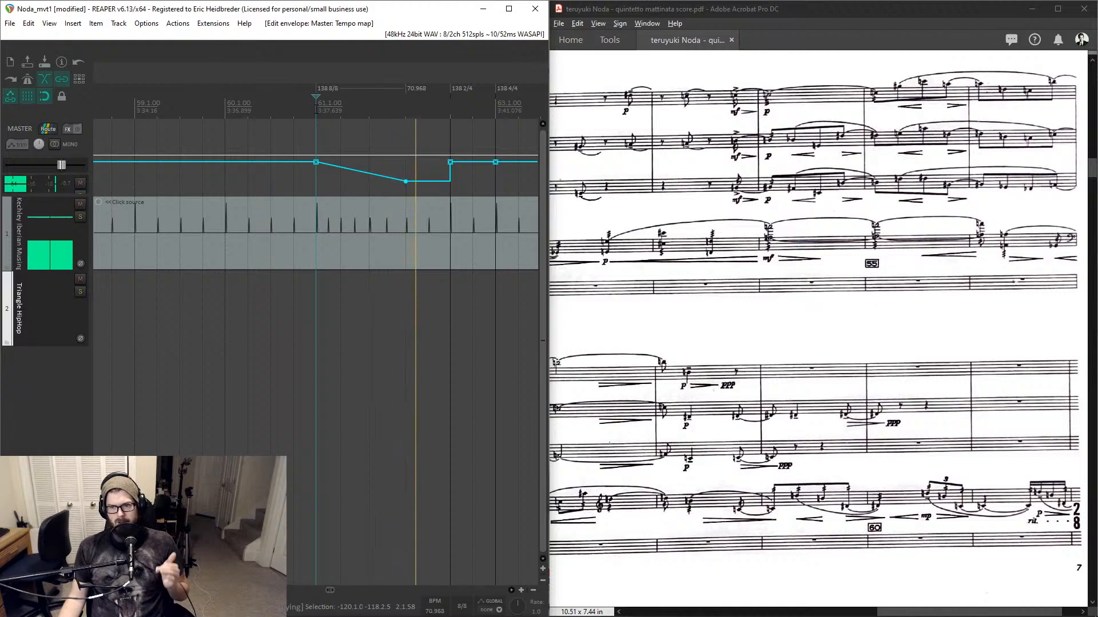
pyautogui.press('space')
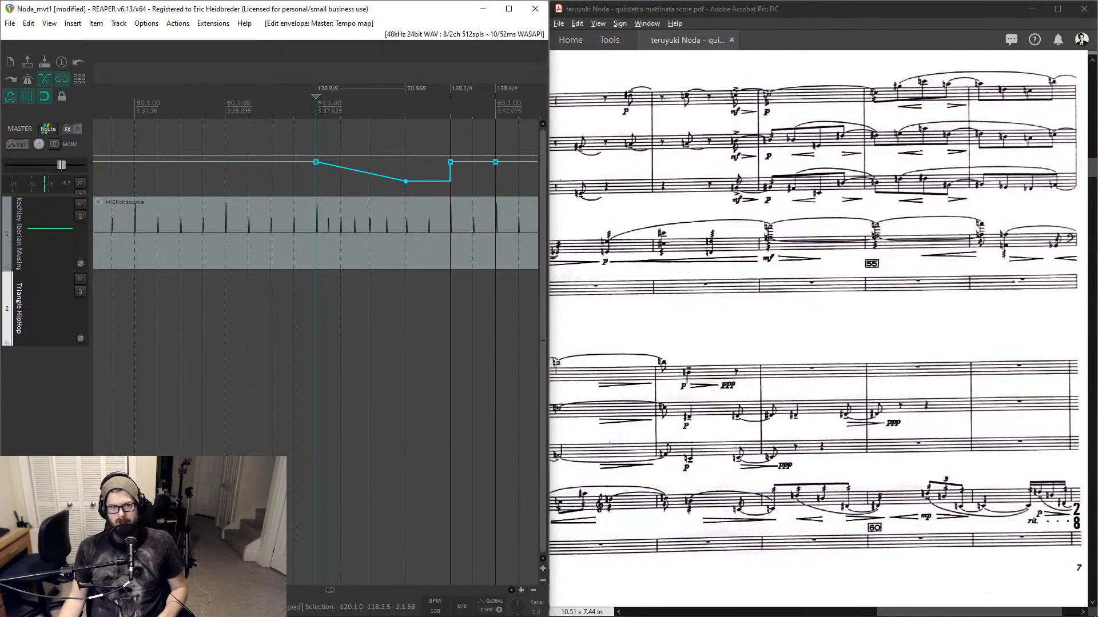
# - Set the low tempo point's tempo to 72 BPM
pyautogui.doubleClick(413, 90)
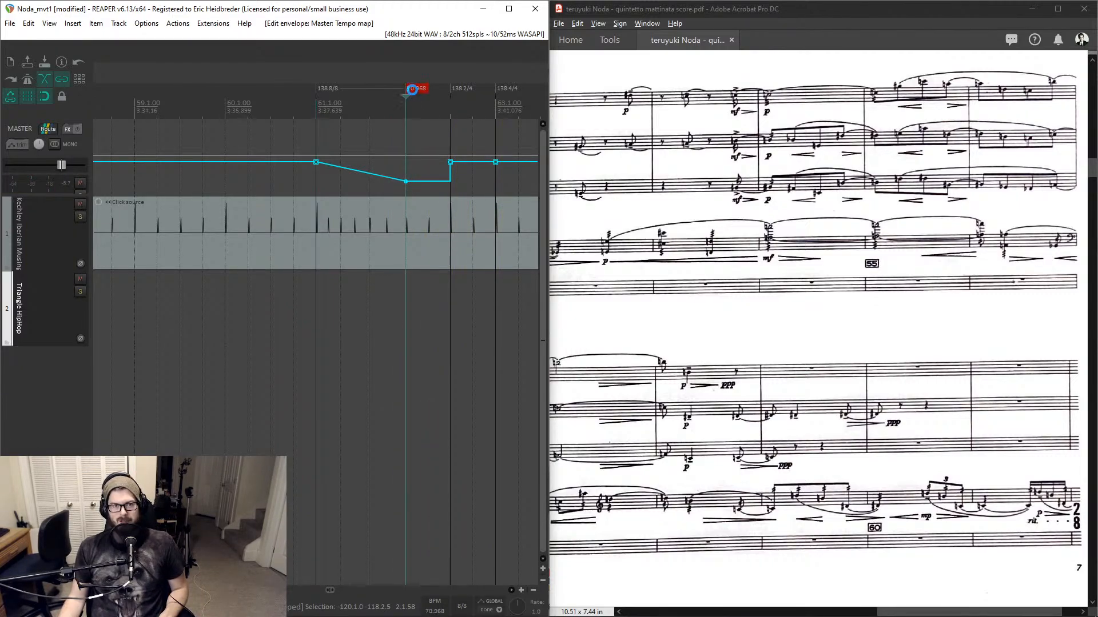
pyautogui.write('72')
pyautogui.press('Return')
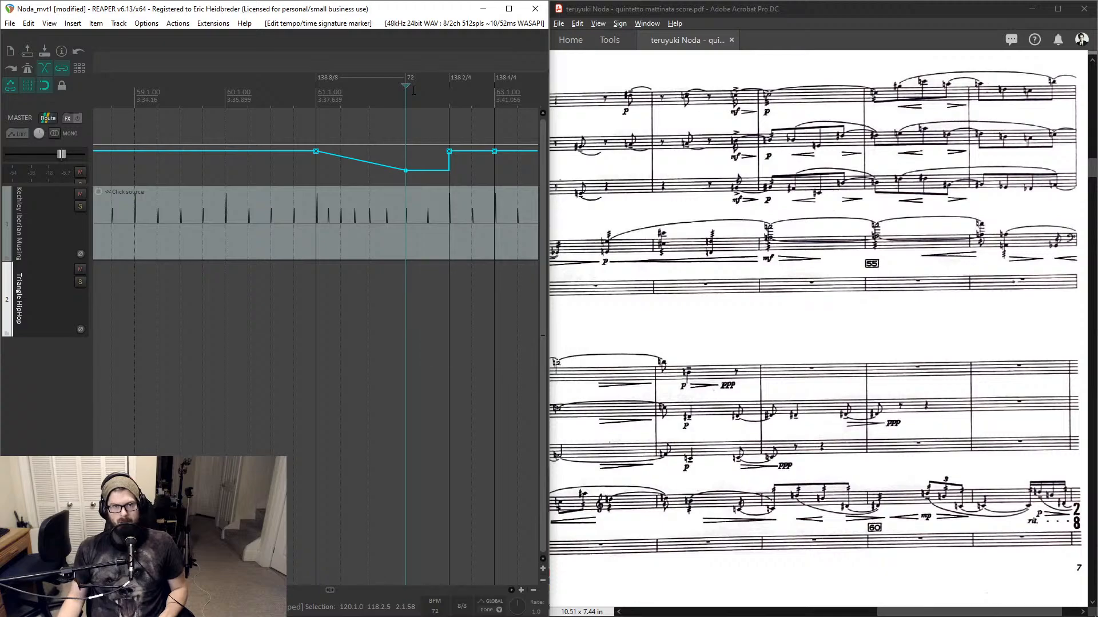
# - Play back from measure 61 to hear the adjusted ritardando into measure 62
pyautogui.click(321, 93)
pyautogui.press('space')
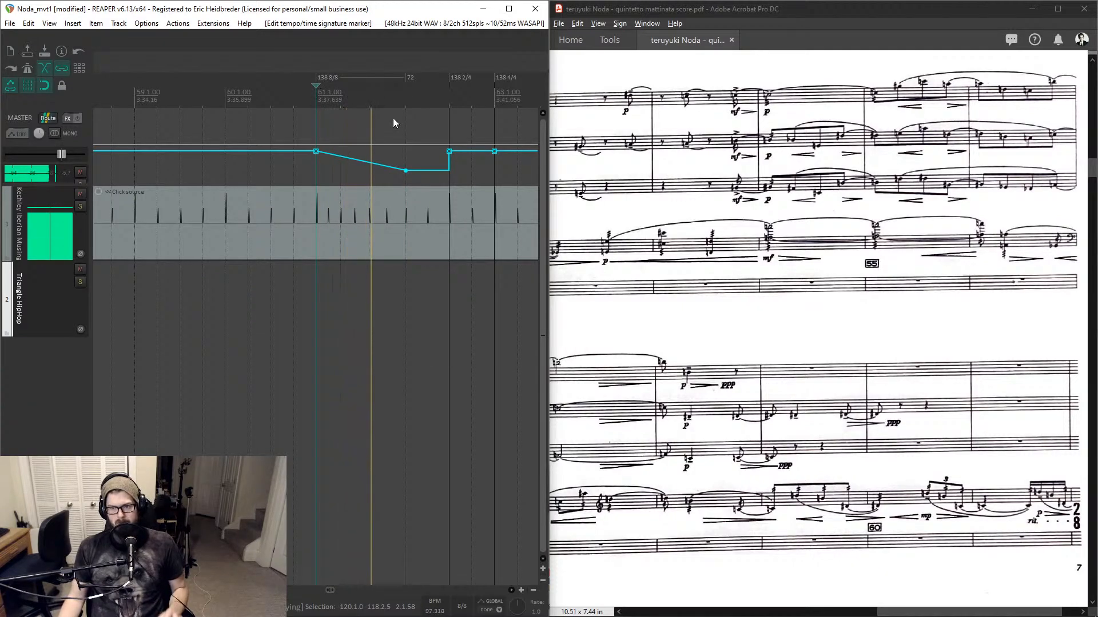
pyautogui.scroll(-1, 708, 247)
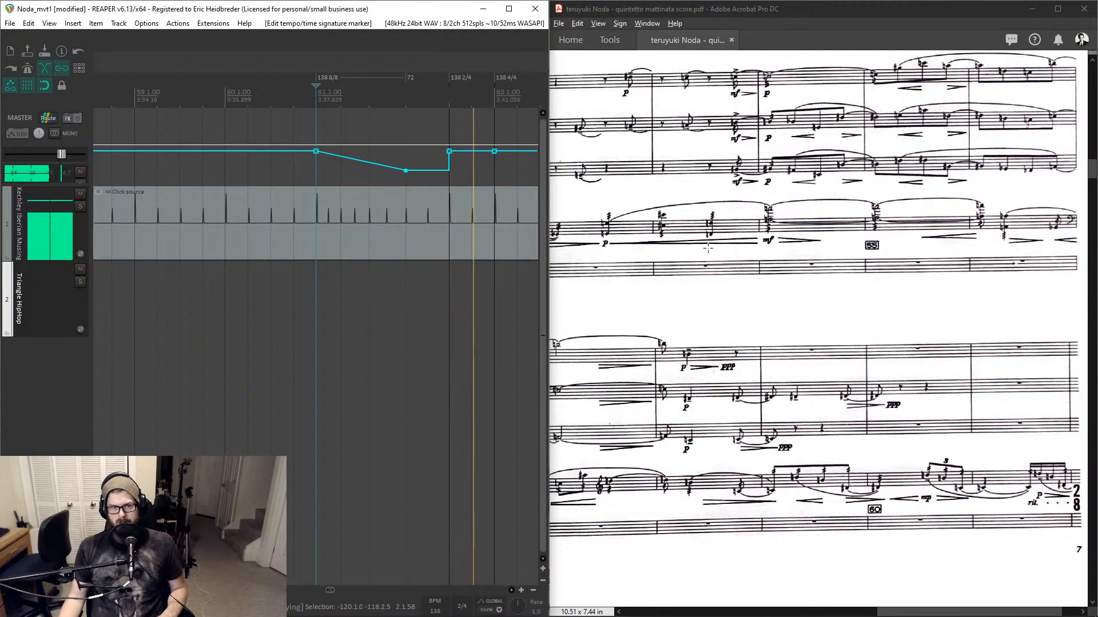
pyautogui.press('space')
pyautogui.click(456, 206)
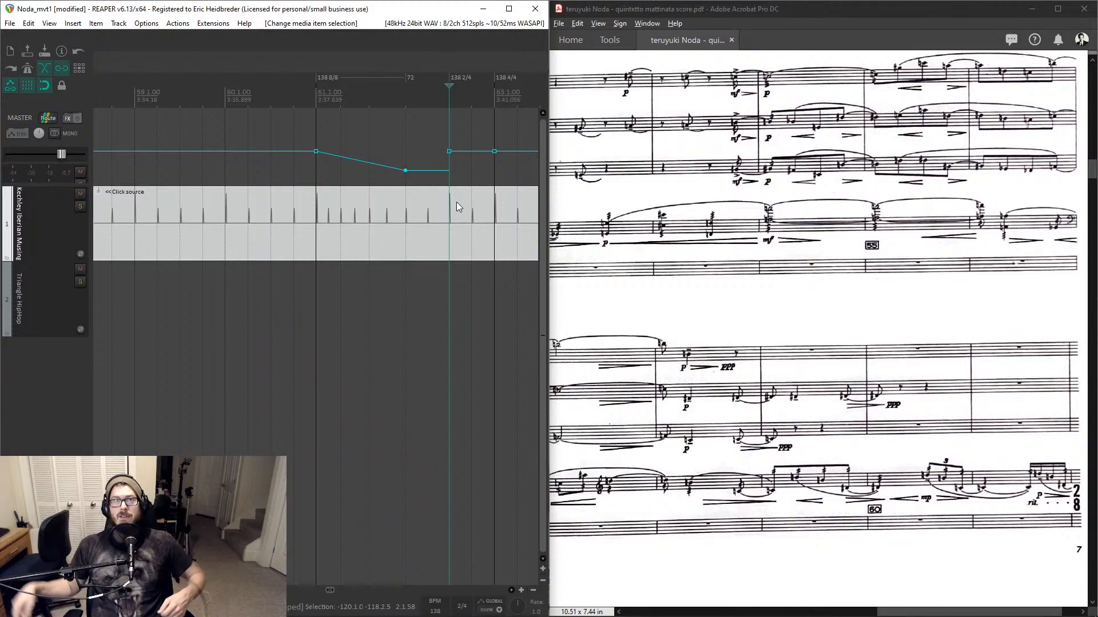
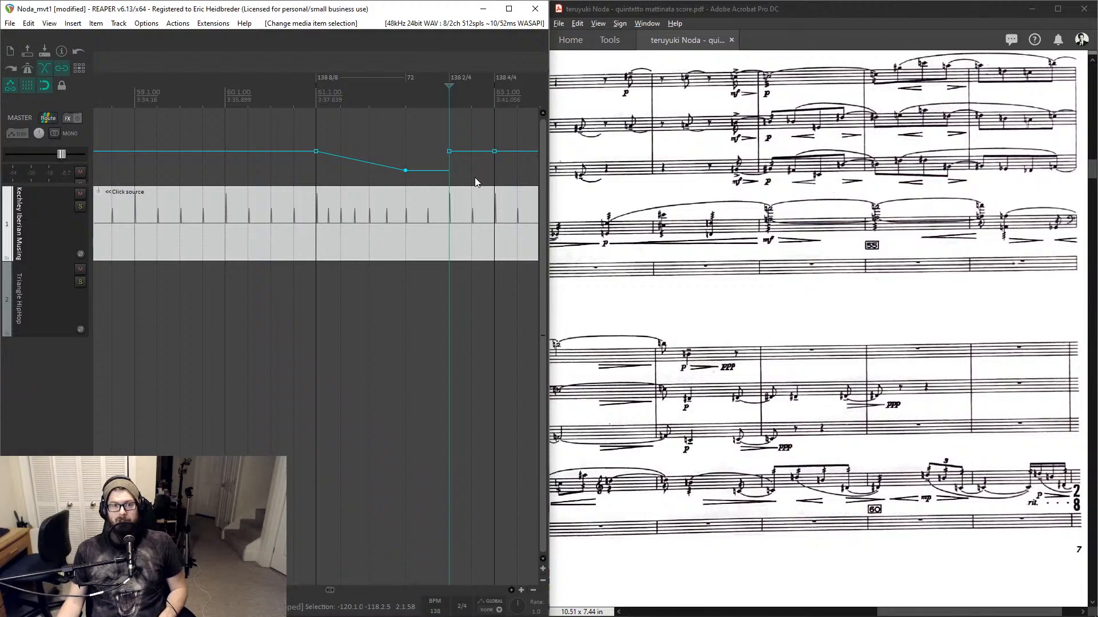
# - Play back once more from the start of measure 61 to hear the ritardando
pyautogui.click(318, 100)
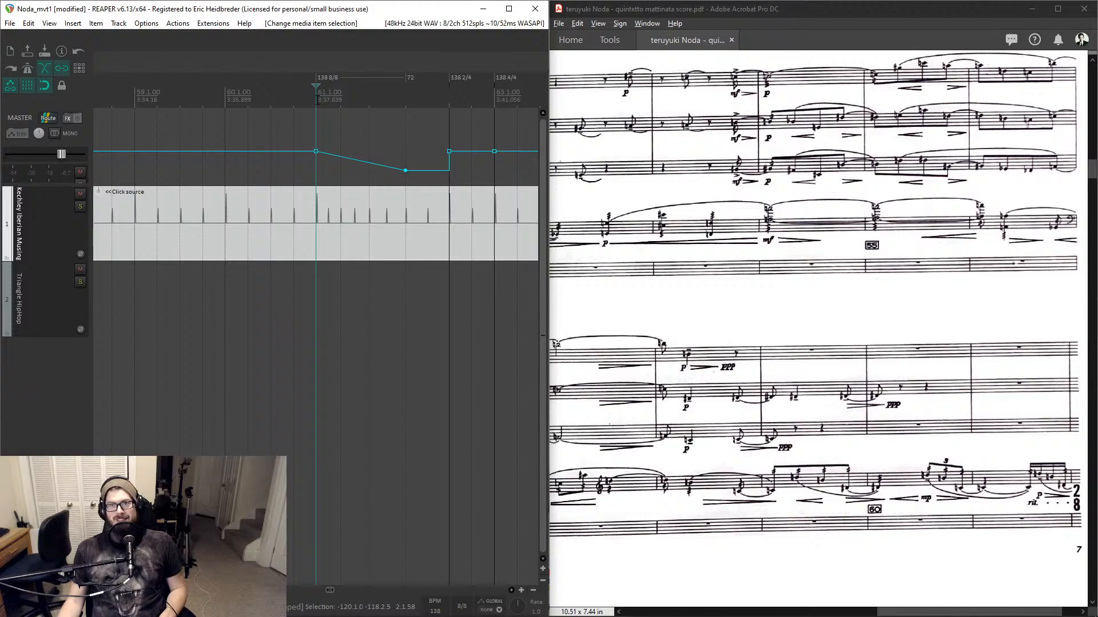
pyautogui.press('space')
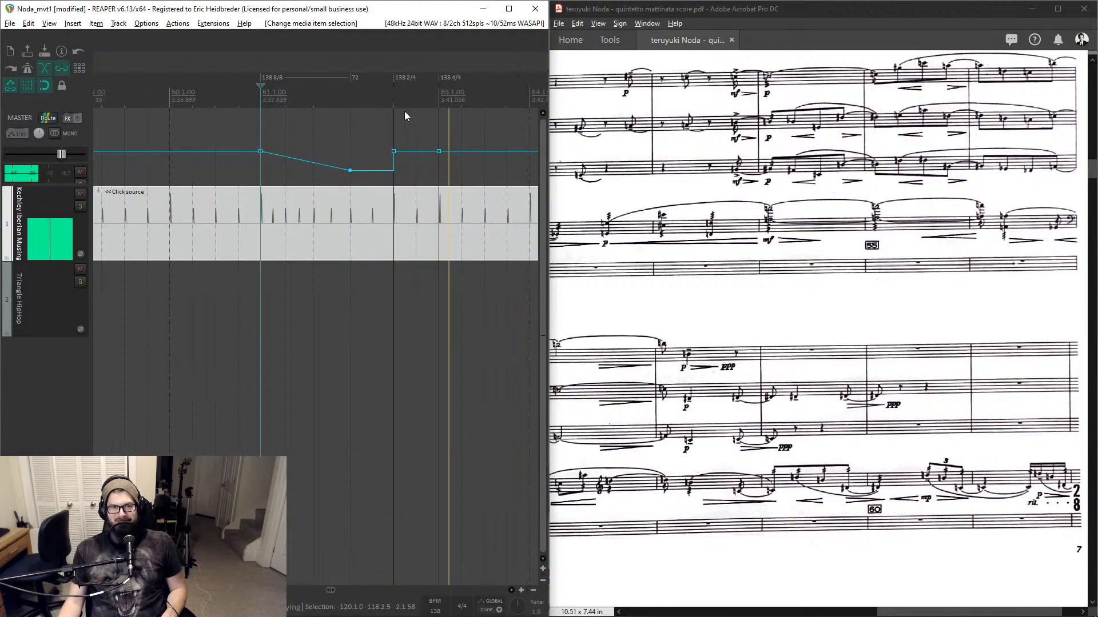
pyautogui.click(396, 111)
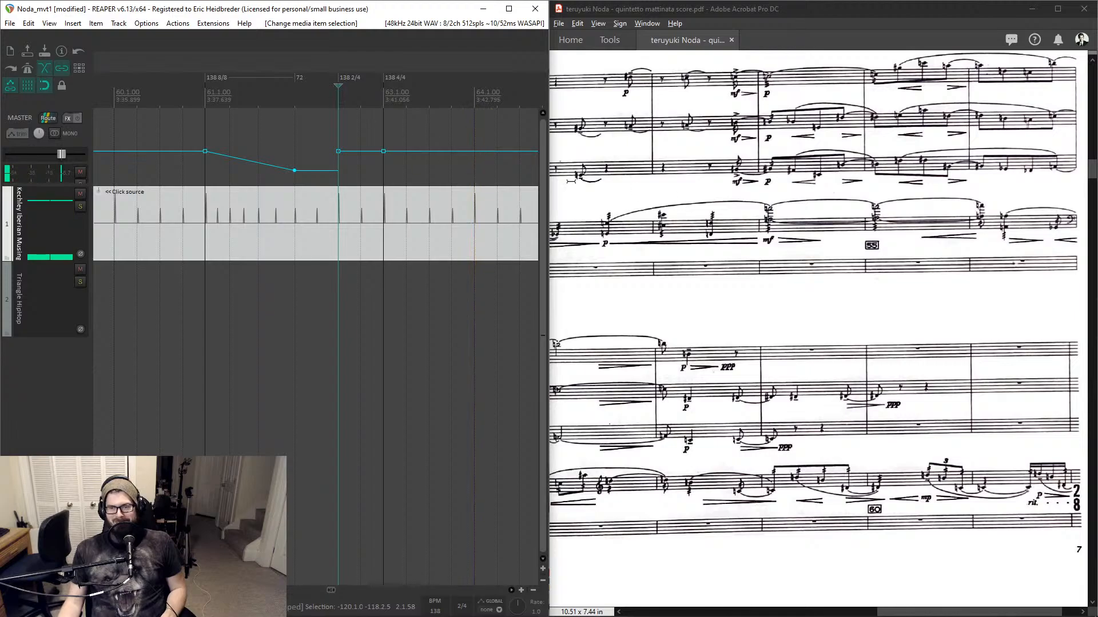
# - Scroll through the score to examine the passages following measure 65
pyautogui.scroll(-5, 816, 302)
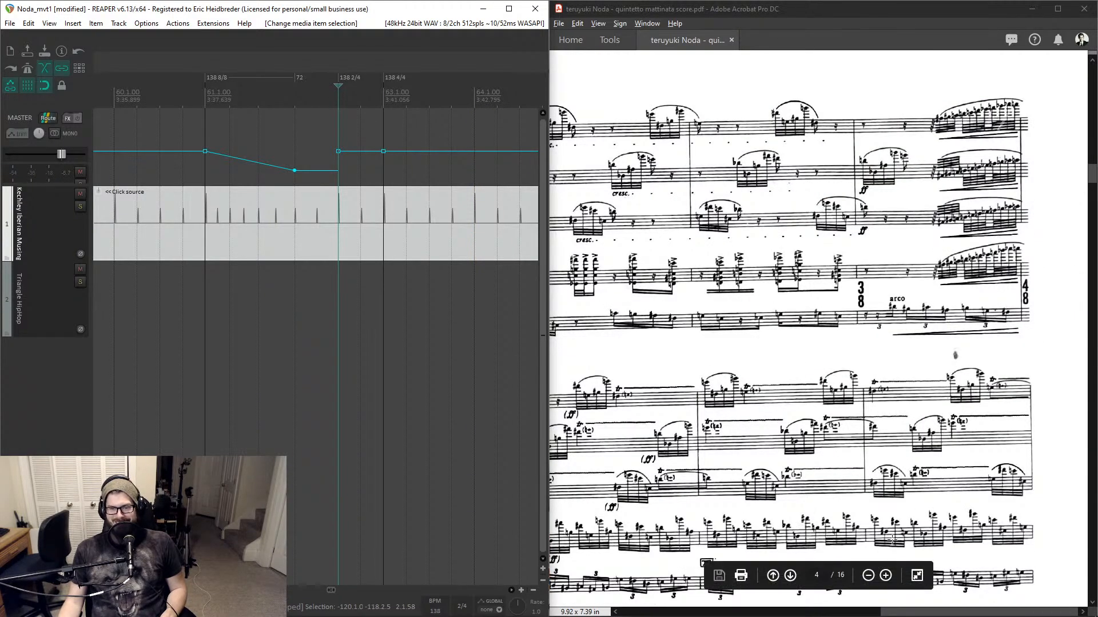
pyautogui.moveTo(938, 611); pyautogui.dragTo(697, 584)
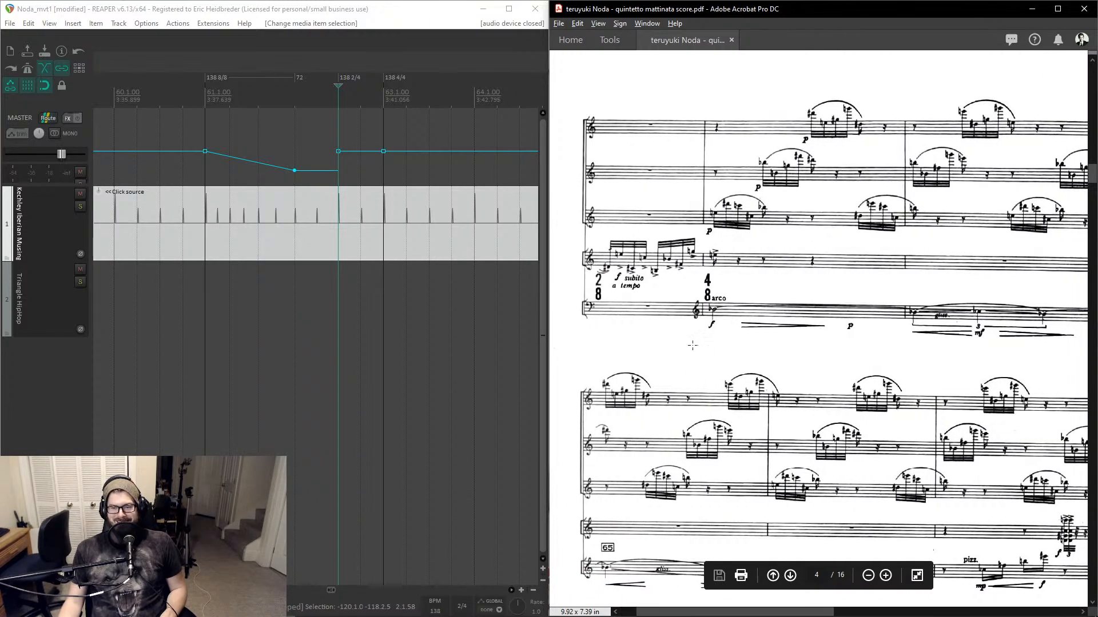
pyautogui.scroll(-2, 690, 337)
pyautogui.scroll(-2, 678, 330)
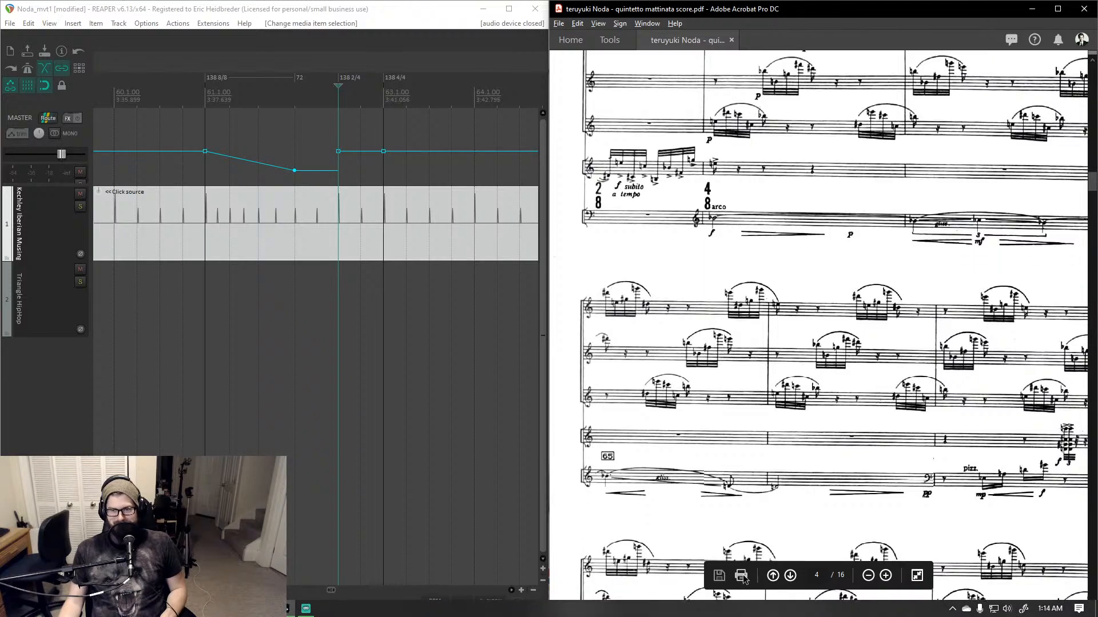
pyautogui.moveTo(748, 611)
pyautogui.mouseDown()
pyautogui.moveTo(778, 612)
pyautogui.moveTo(749, 612)
pyautogui.mouseUp()
pyautogui.scroll(-6, 743, 451)
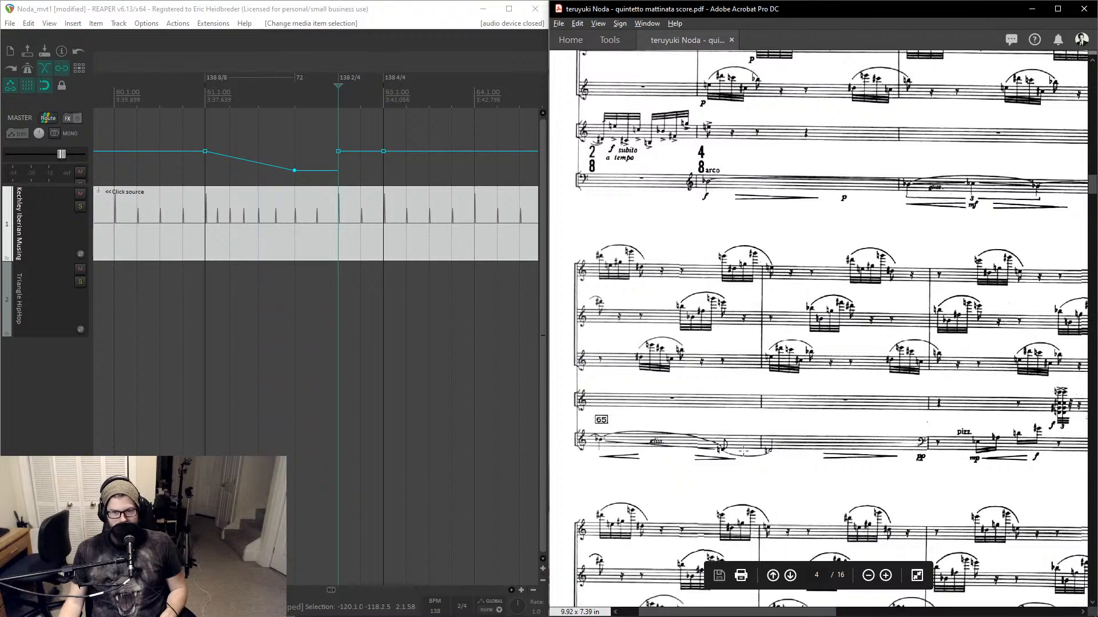
pyautogui.scroll(-4, 744, 451)
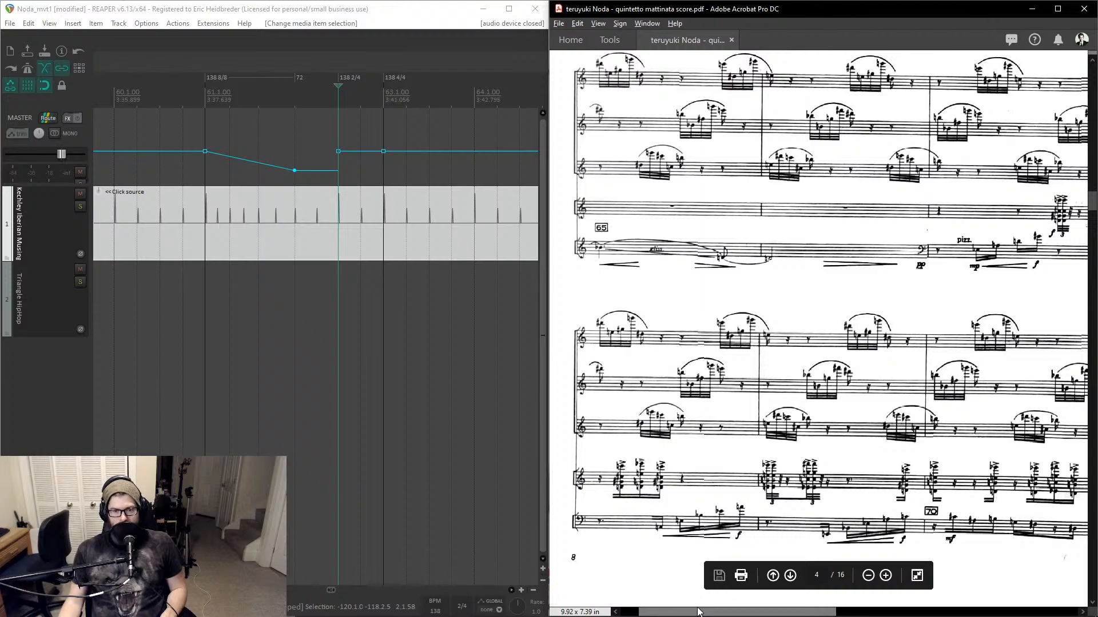
pyautogui.moveTo(698, 613); pyautogui.dragTo(917, 577)
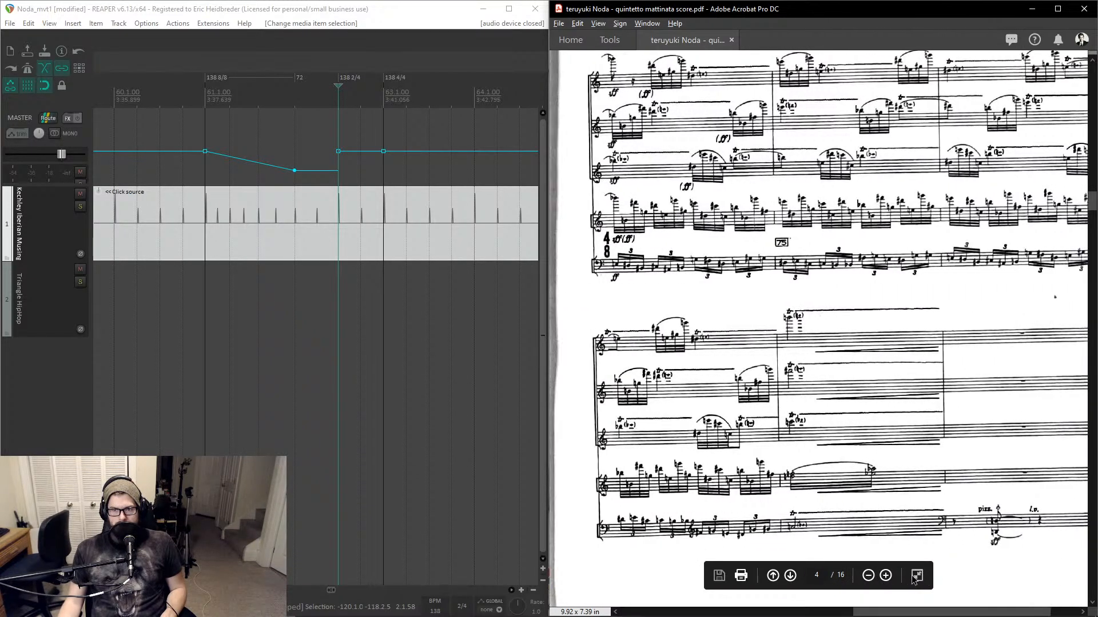
pyautogui.moveTo(880, 611)
pyautogui.mouseDown()
pyautogui.moveTo(901, 610)
pyautogui.moveTo(876, 606)
pyautogui.mouseUp()
pyautogui.scroll(5, 863, 381)
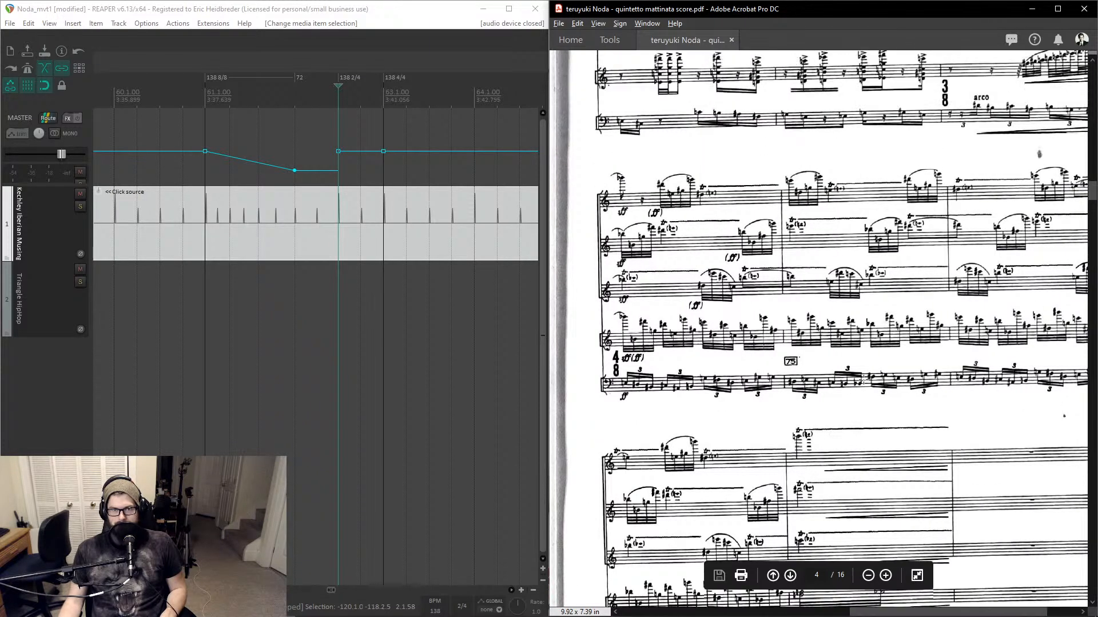
pyautogui.scroll(2, 862, 381)
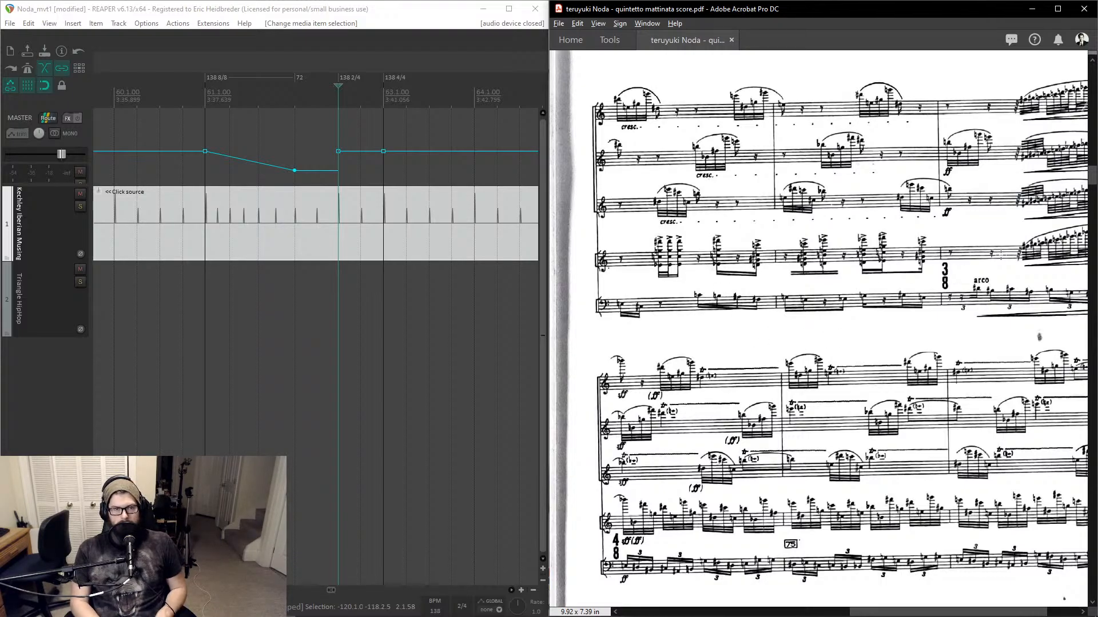
pyautogui.hotkey('ctrl', 'j')
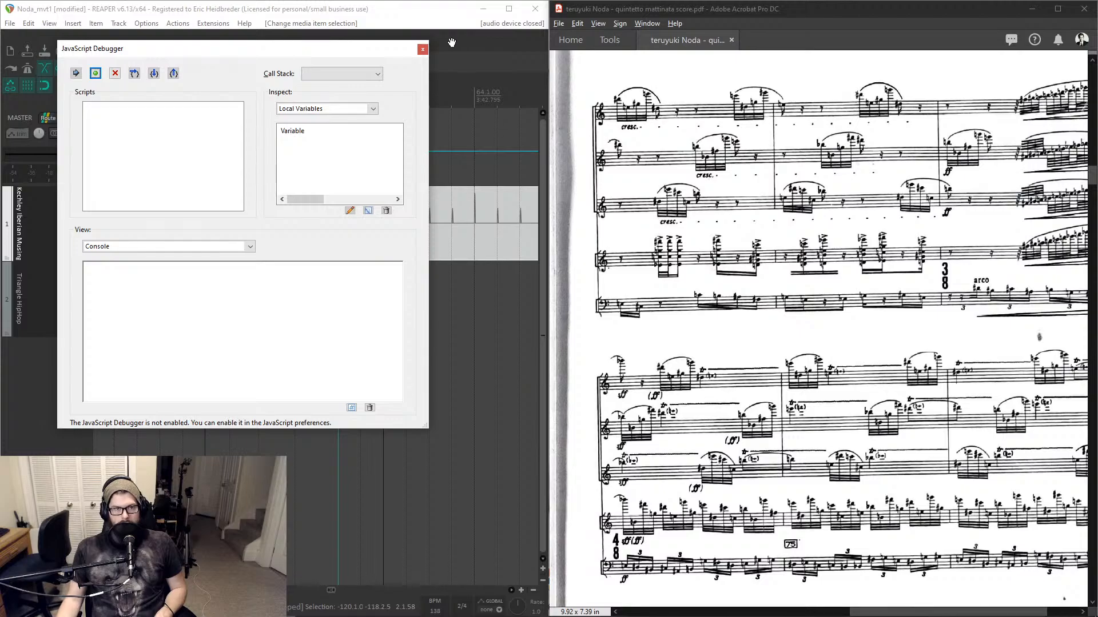
pyautogui.click(422, 48)
pyautogui.click(415, 117)
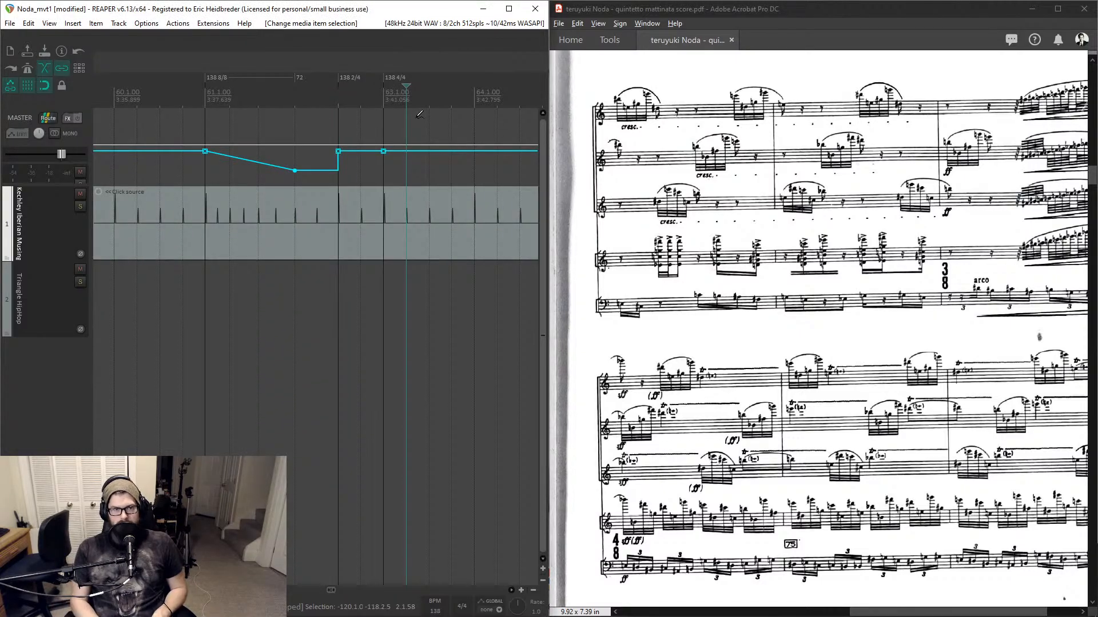
# - Jump to measure 73 and insert a tempo marker at 138 BPM with a 3/4 time signature
pyautogui.hotkey('ctrl', 'j')
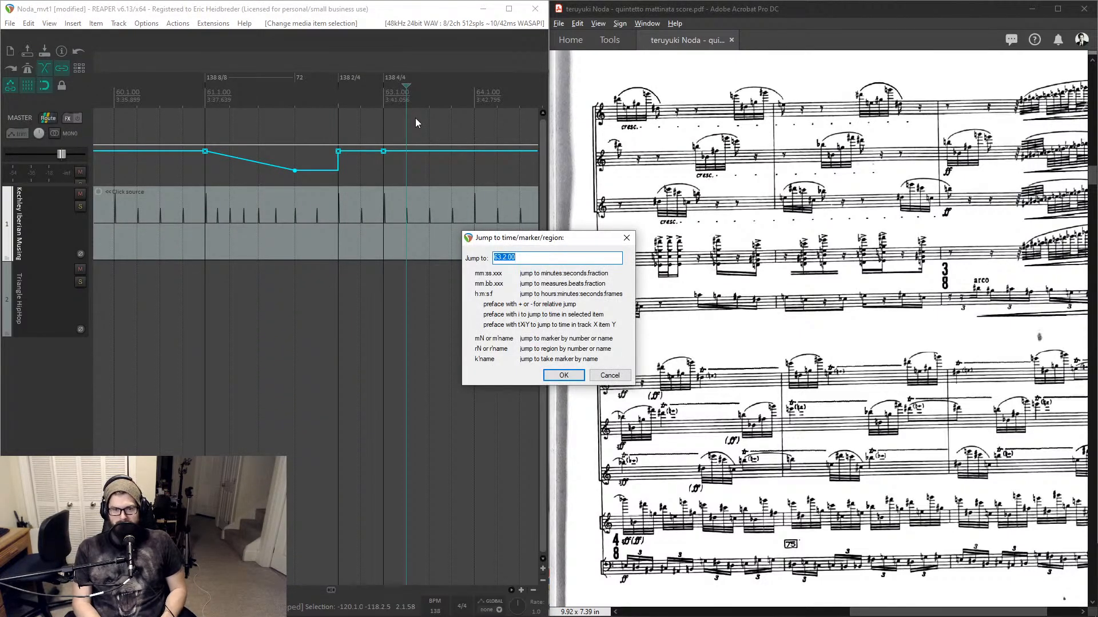
pyautogui.write('73')
pyautogui.press('Return')
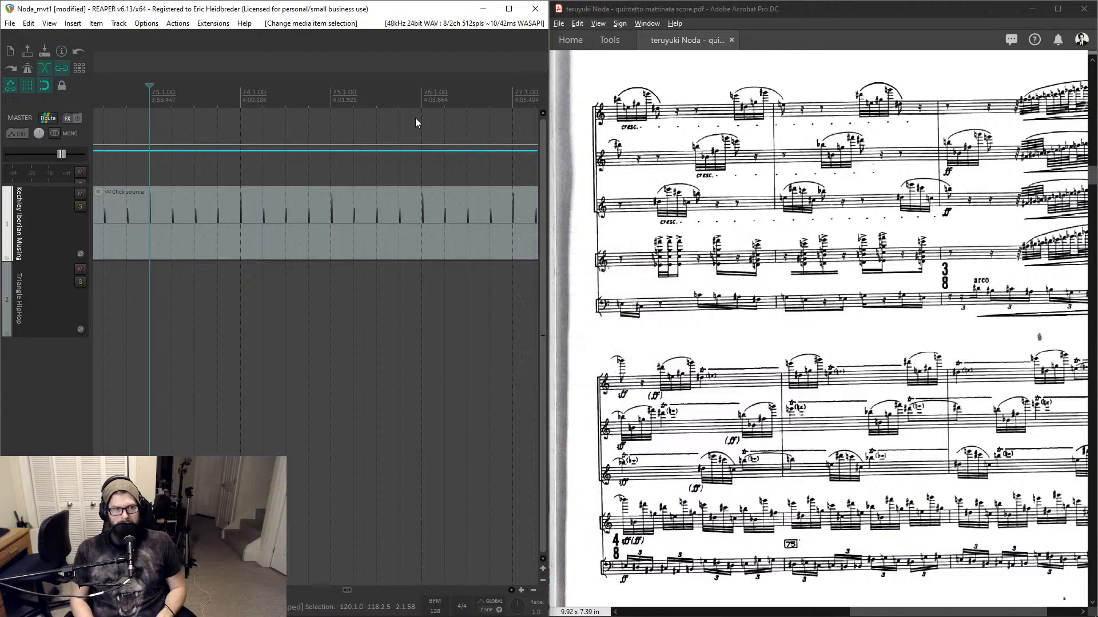
pyautogui.hotkey('shift', 'c')
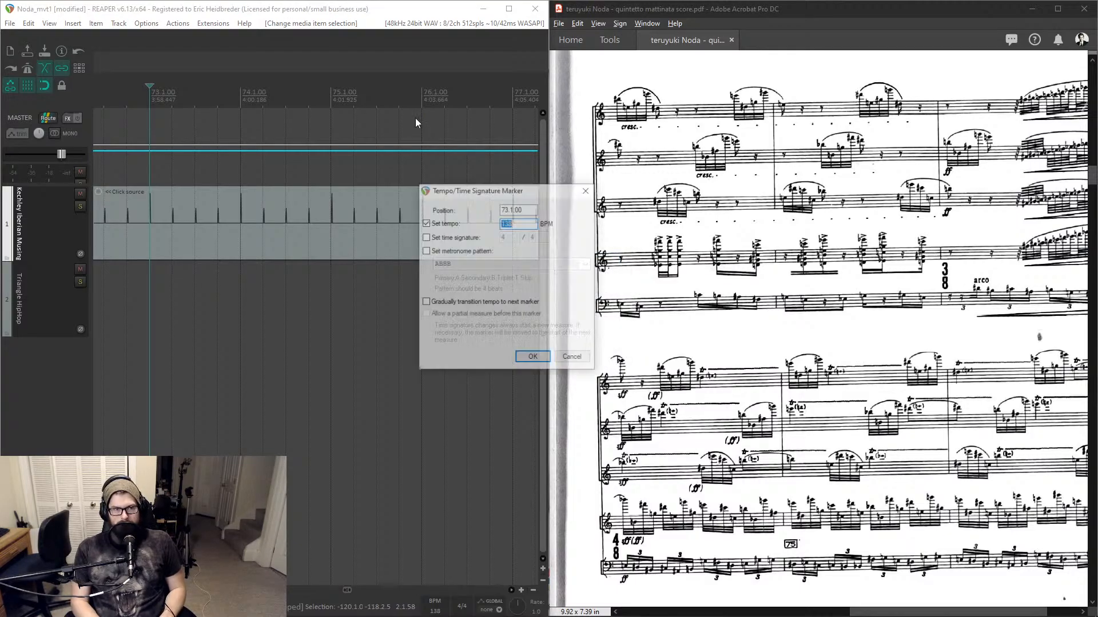
pyautogui.press('Tab')
pyautogui.press('space')
pyautogui.press('Tab')
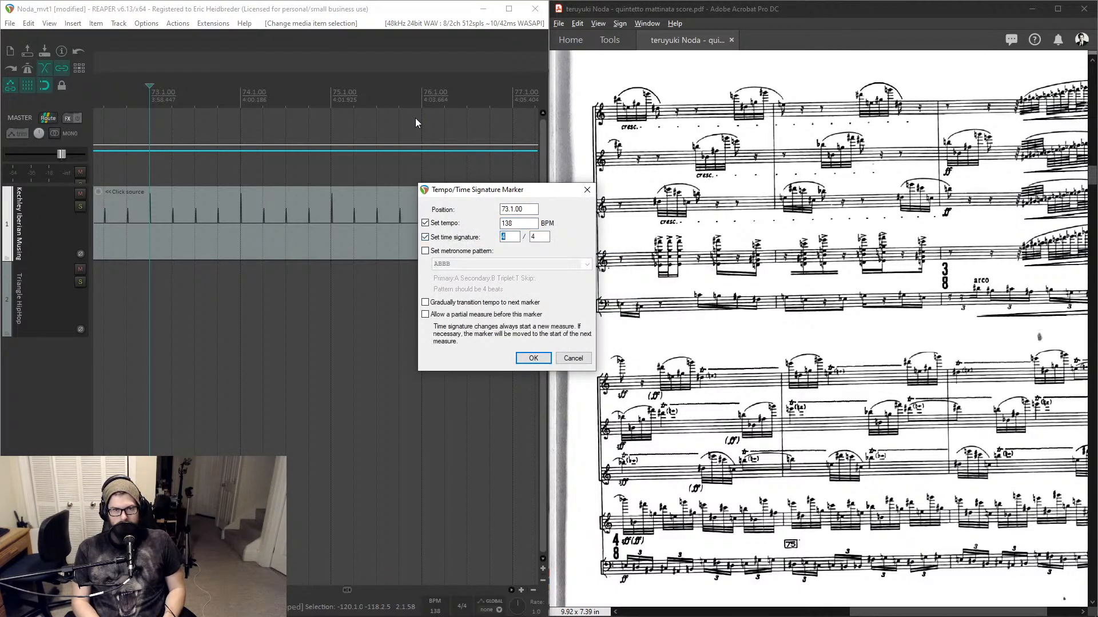
pyautogui.write('3')
pyautogui.press('Return')
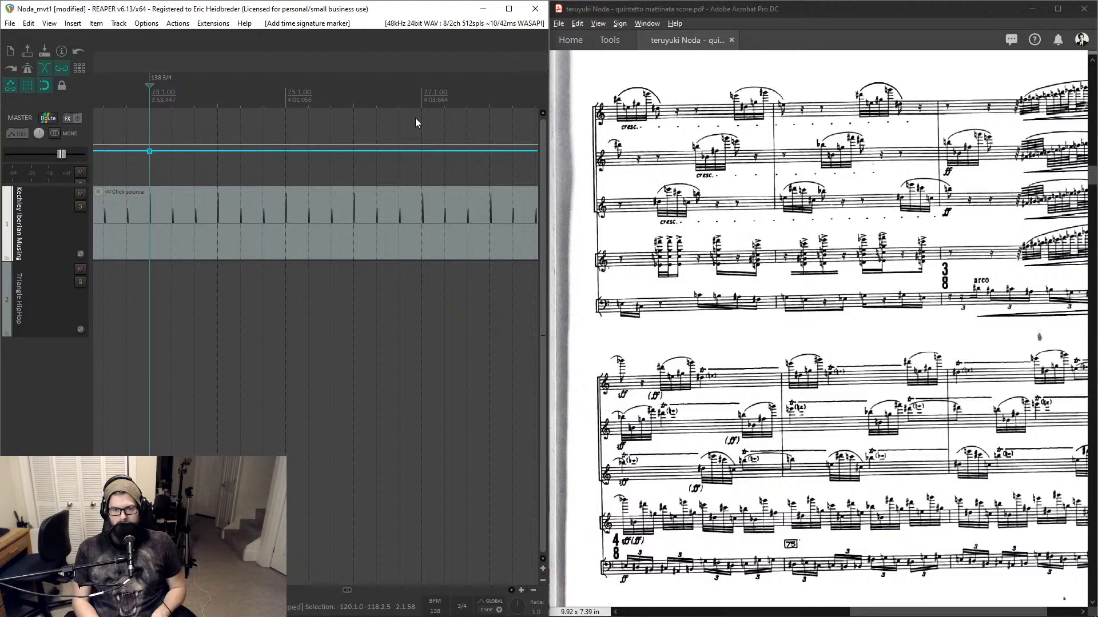
# - Move to measure 74 and insert a tempo marker with a 4/4 time signature
pyautogui.press('pagedown')
pyautogui.hotkey('shift', 'c')
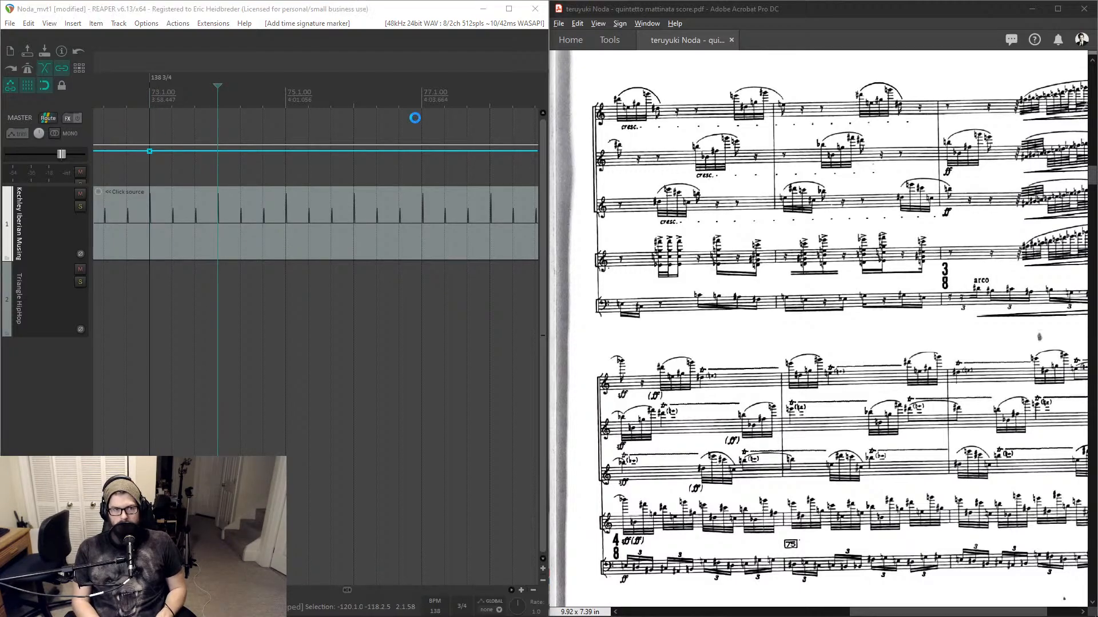
pyautogui.press('Tab')
pyautogui.press('space')
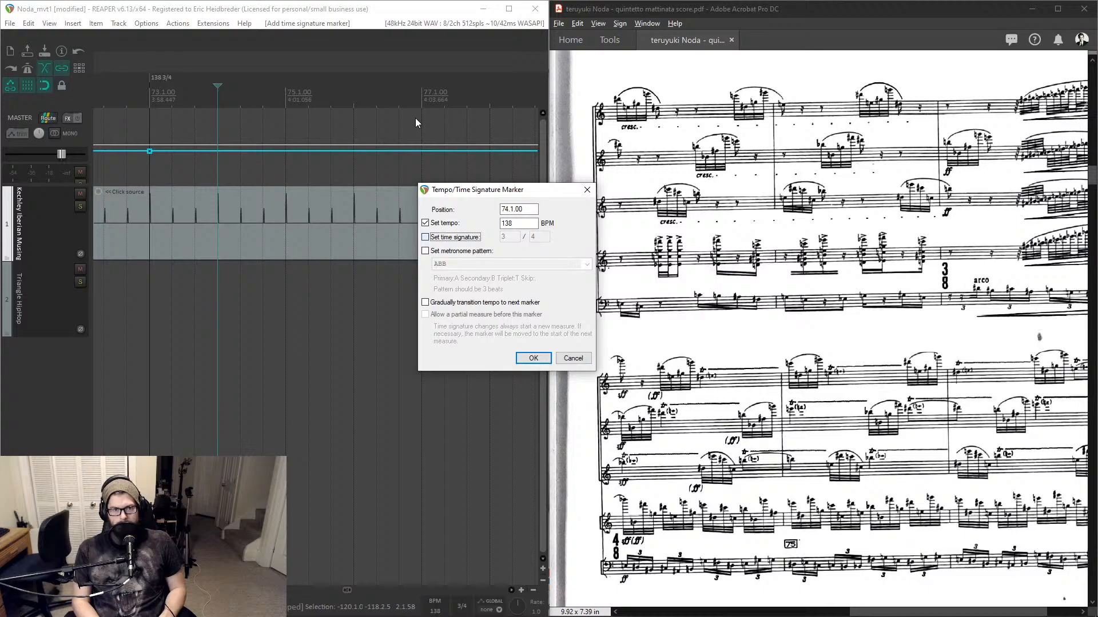
pyautogui.press('Tab')
pyautogui.write('4')
pyautogui.press('Return')
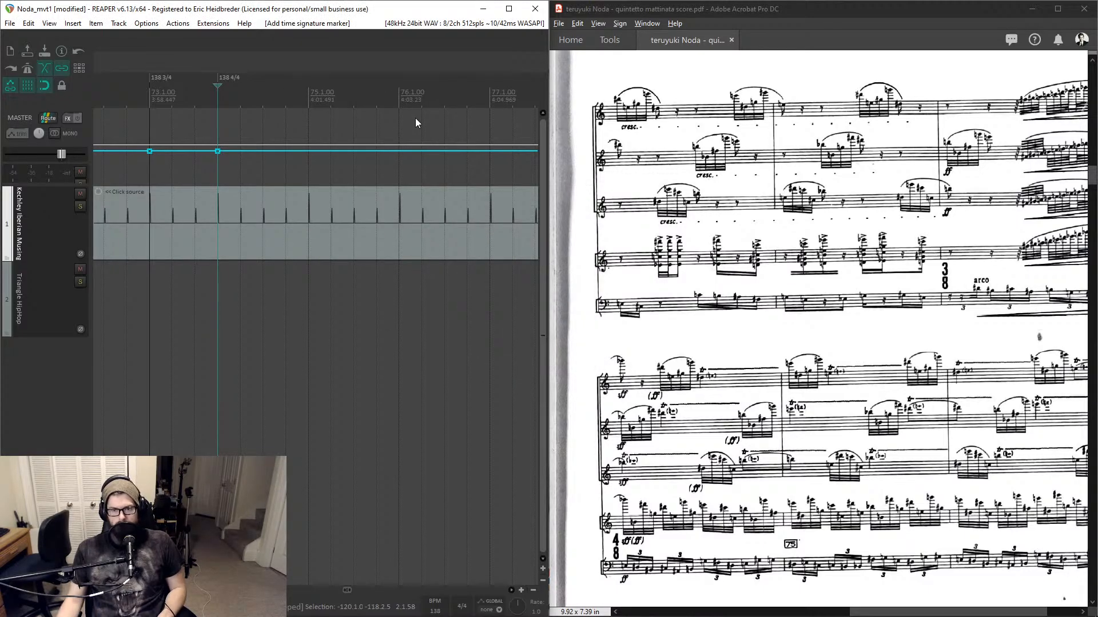
# - Edit the measure 74 marker's time signature to 4/9
pyautogui.scroll(-3, 825, 432)
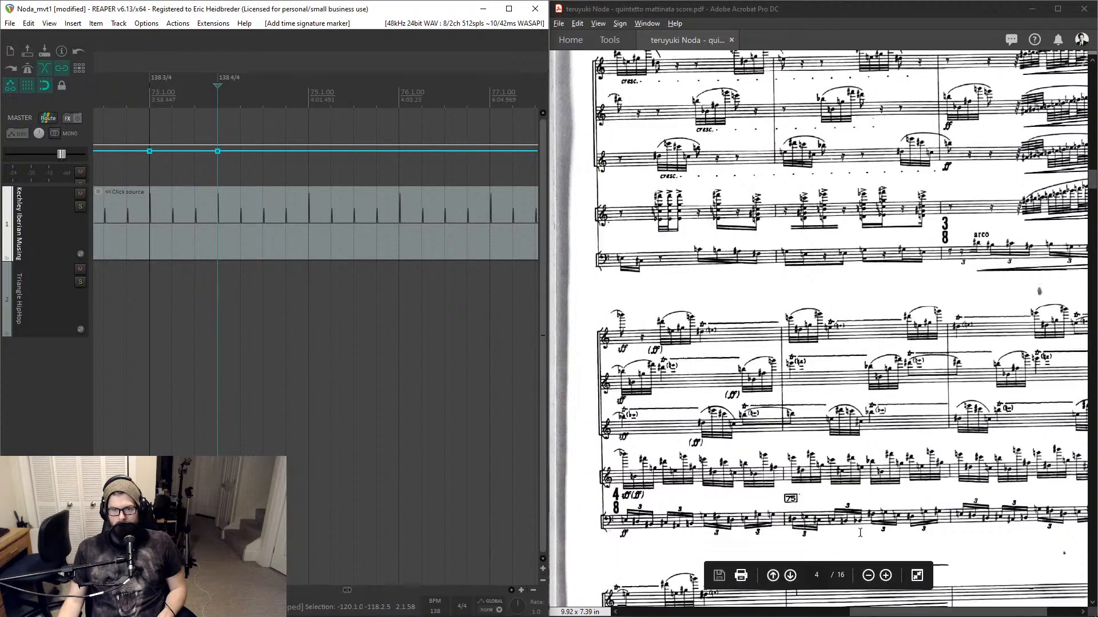
pyautogui.scroll(-6, 854, 475)
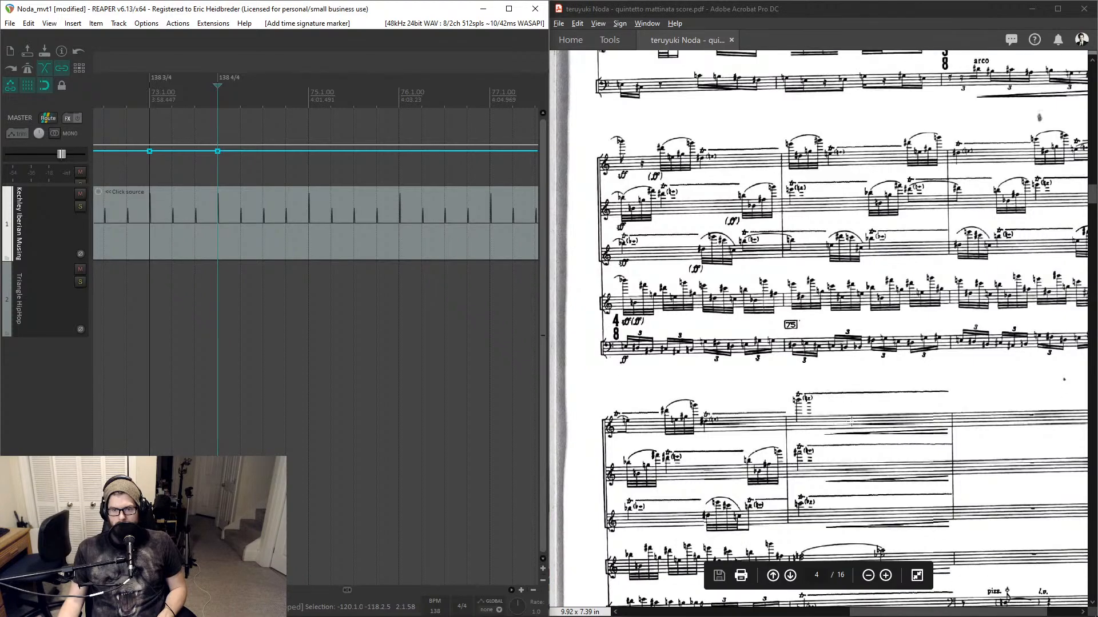
pyautogui.scroll(-2, 851, 422)
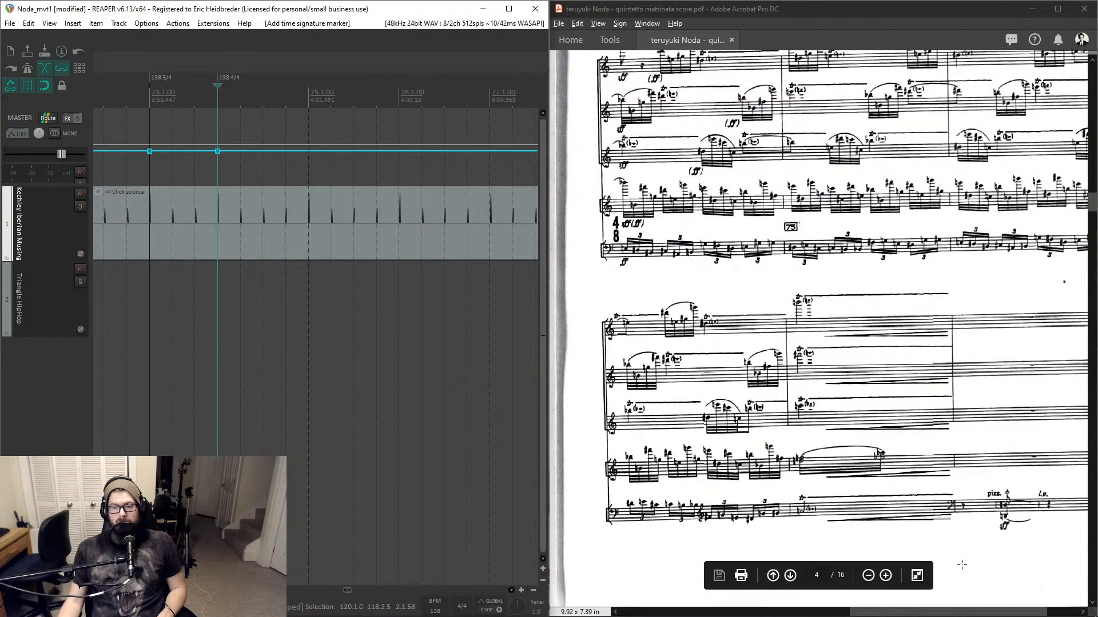
pyautogui.moveTo(976, 611)
pyautogui.mouseDown()
pyautogui.moveTo(1005, 611)
pyautogui.moveTo(978, 610)
pyautogui.mouseUp()
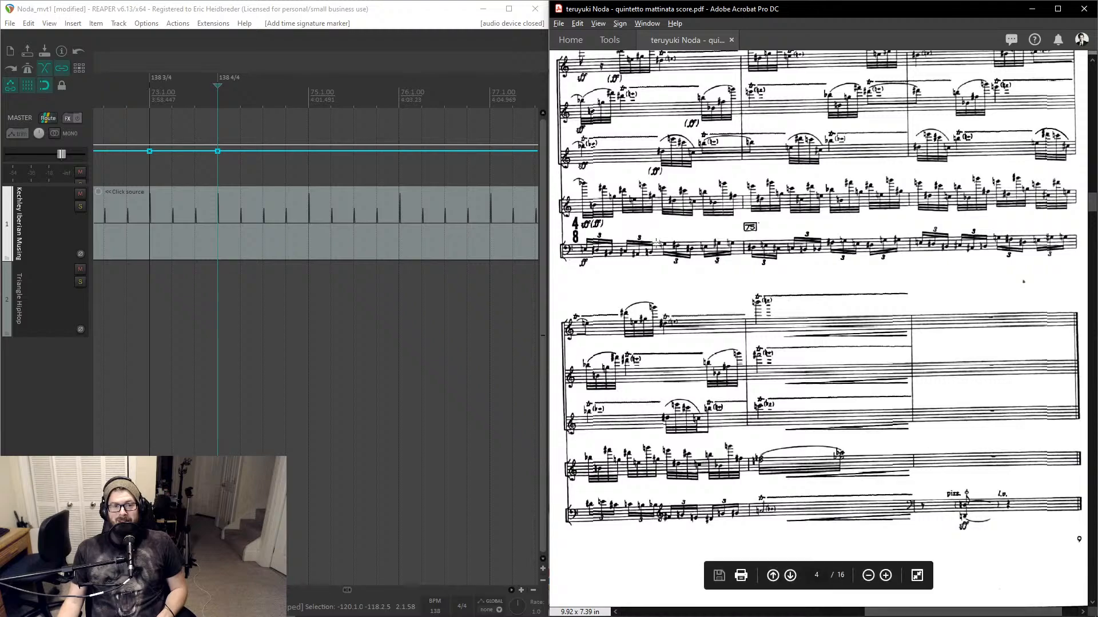
pyautogui.click(254, 90)
pyautogui.click(220, 90)
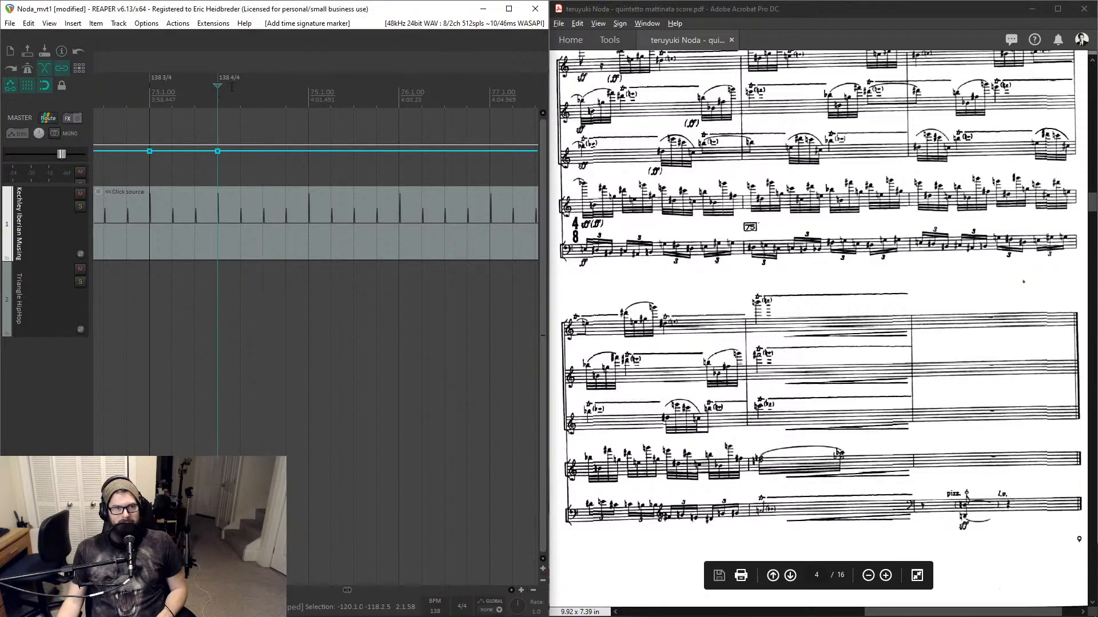
pyautogui.doubleClick(232, 79)
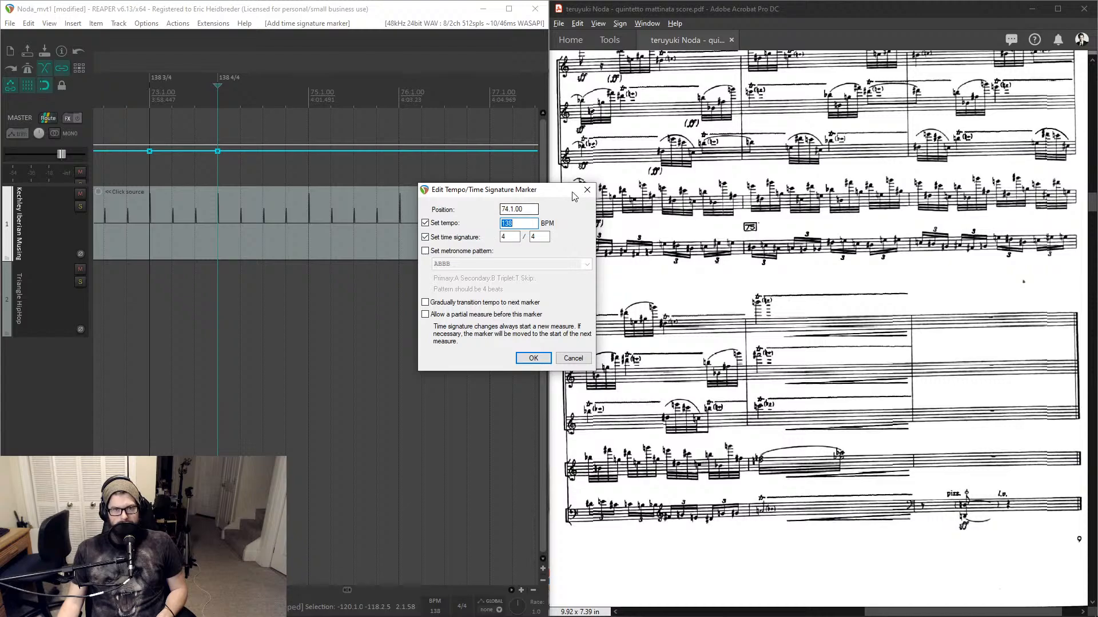
pyautogui.click(538, 234)
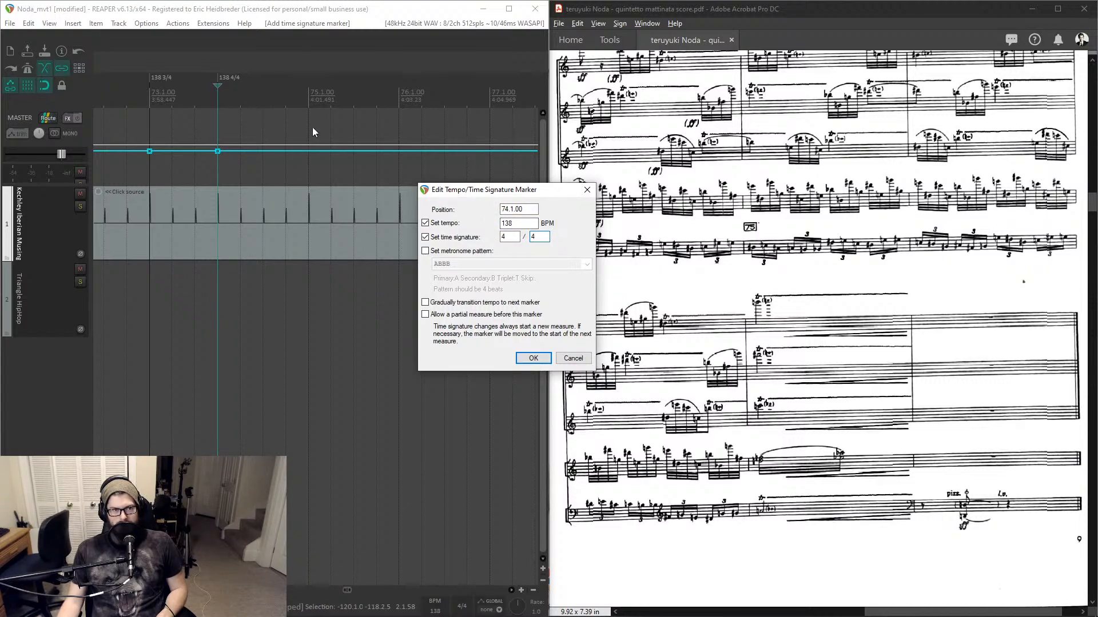
pyautogui.doubleClick(533, 236)
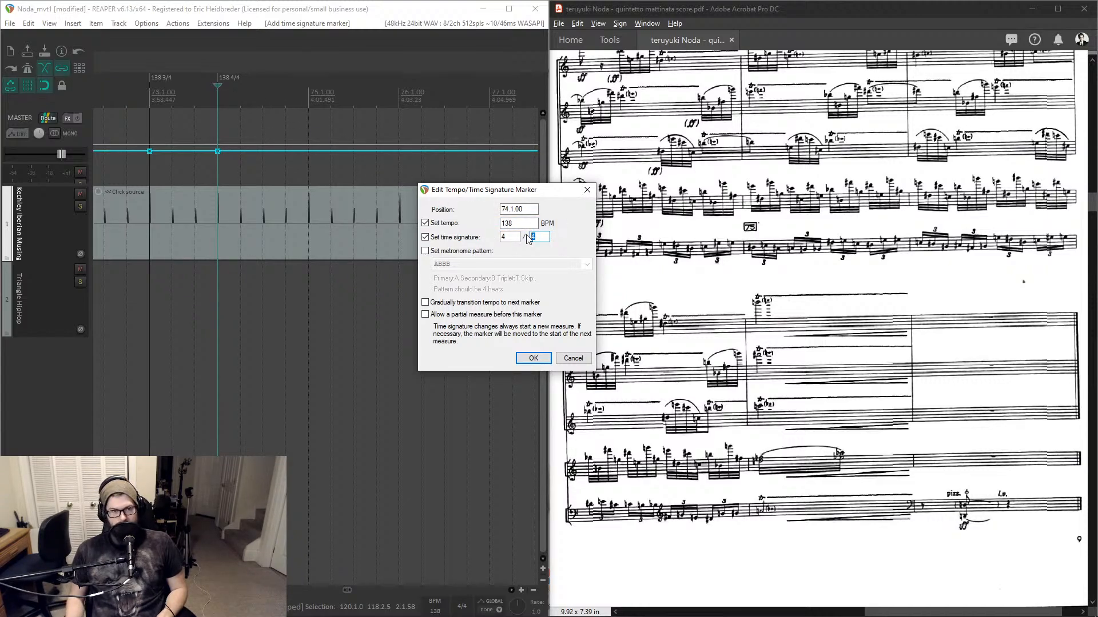
pyautogui.write('8')
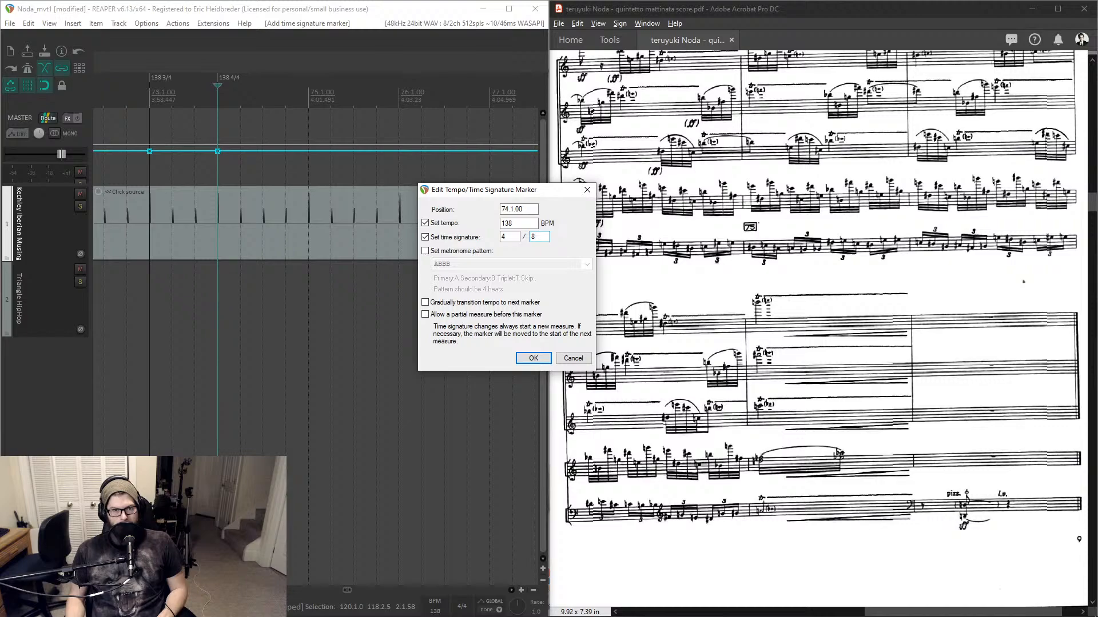
pyautogui.press('BackSpace')
pyautogui.write('4')
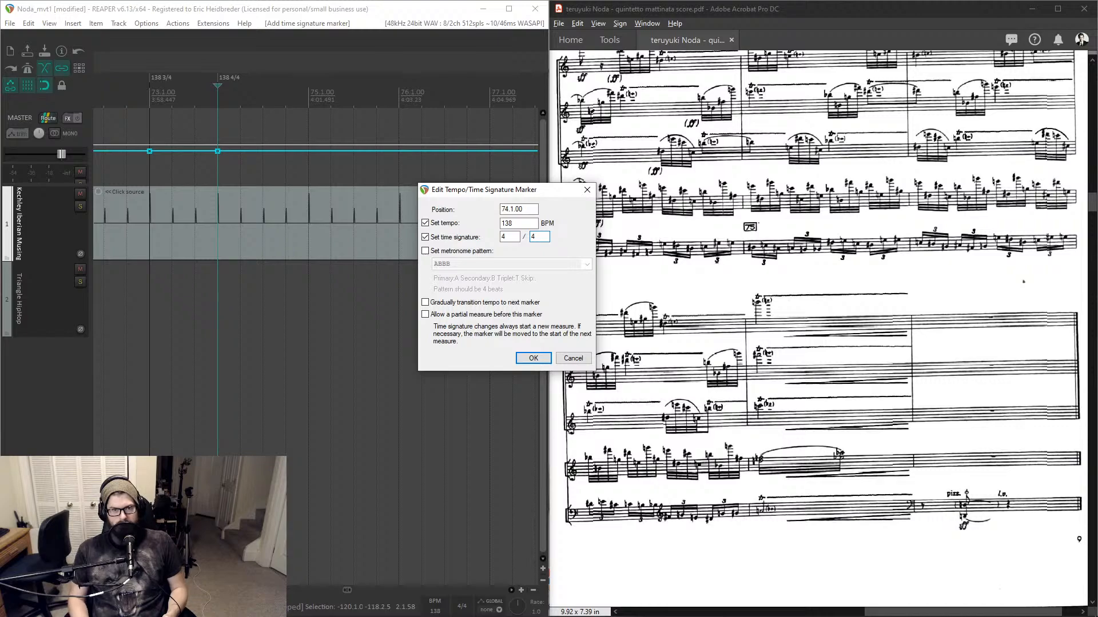
pyautogui.press('BackSpace')
pyautogui.write('9')
pyautogui.press('Return')
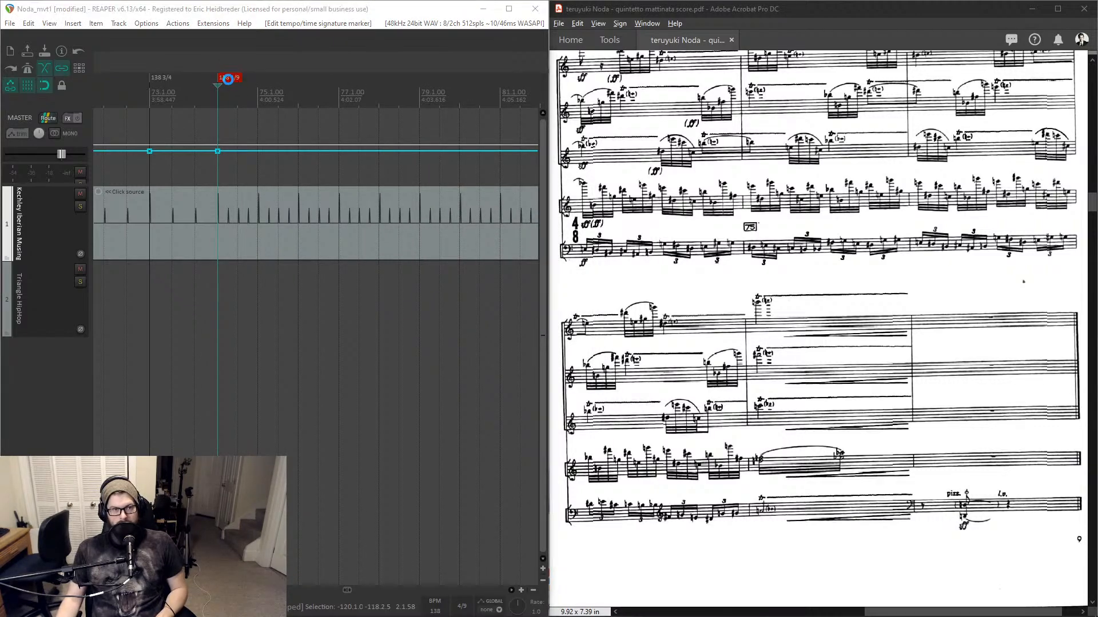
# - Edit the measure 74 marker's time signature to 4/7
pyautogui.doubleClick(229, 79)
pyautogui.press('Tab')
pyautogui.press('Tab')
pyautogui.write('7')
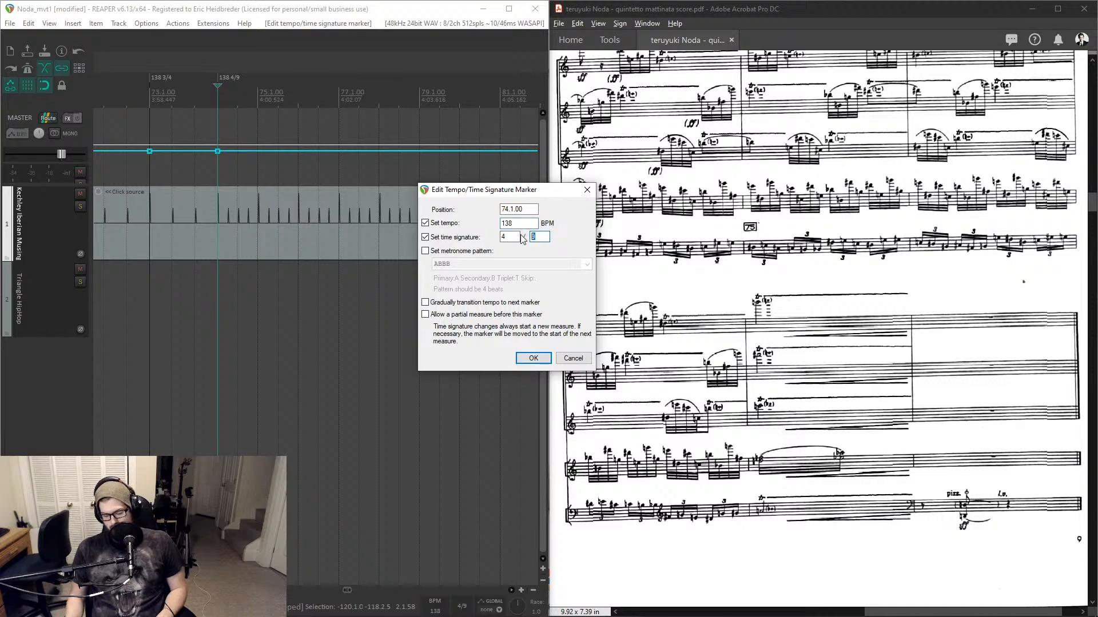
pyautogui.press('Return')
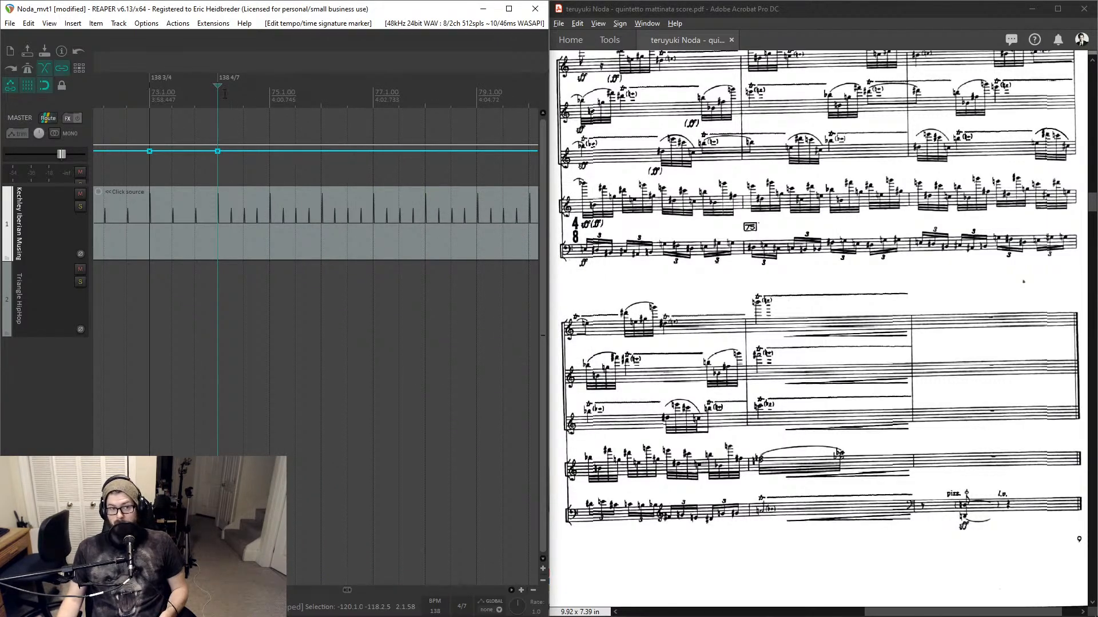
pyautogui.scroll(3, 224, 108)
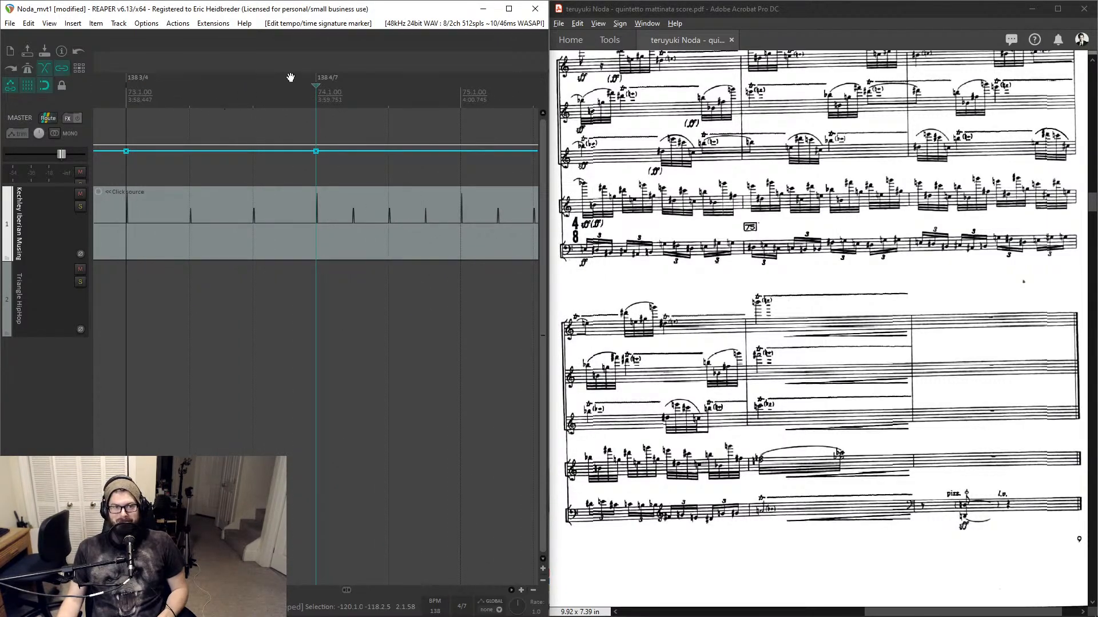
# - Set the measure 74 marker's time signature to 4/8
pyautogui.doubleClick(327, 80)
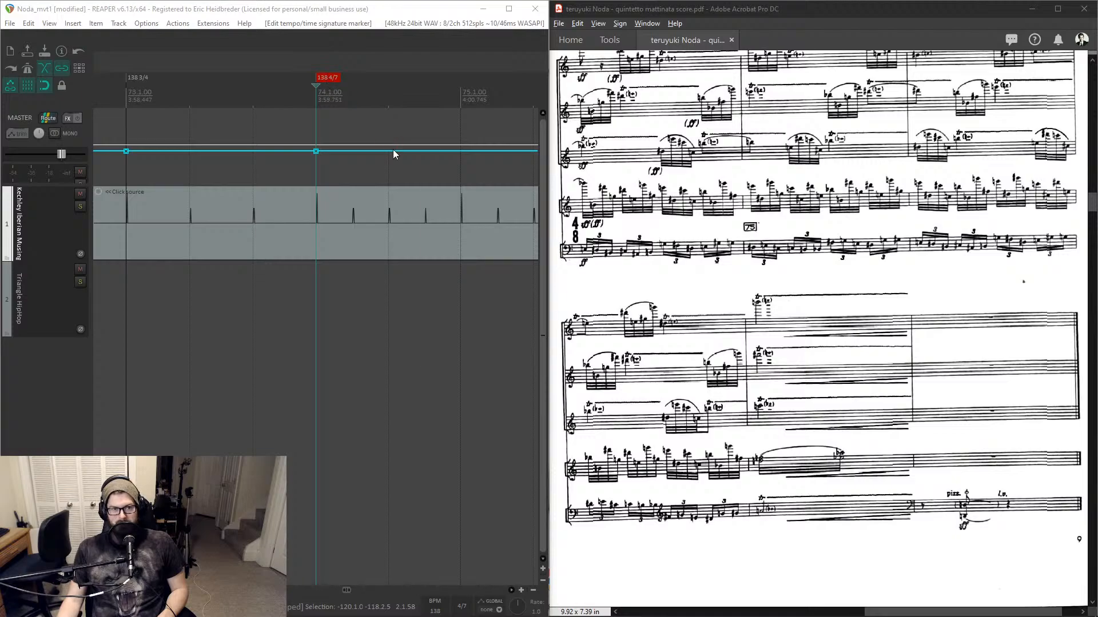
pyautogui.doubleClick(541, 235)
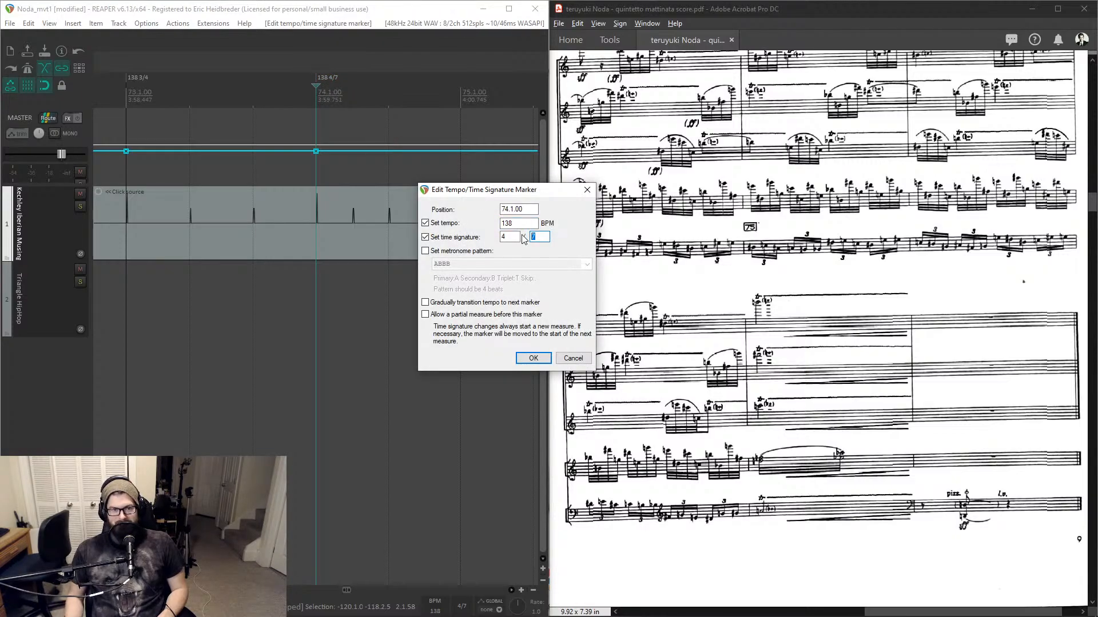
pyautogui.write('8')
pyautogui.press('Return')
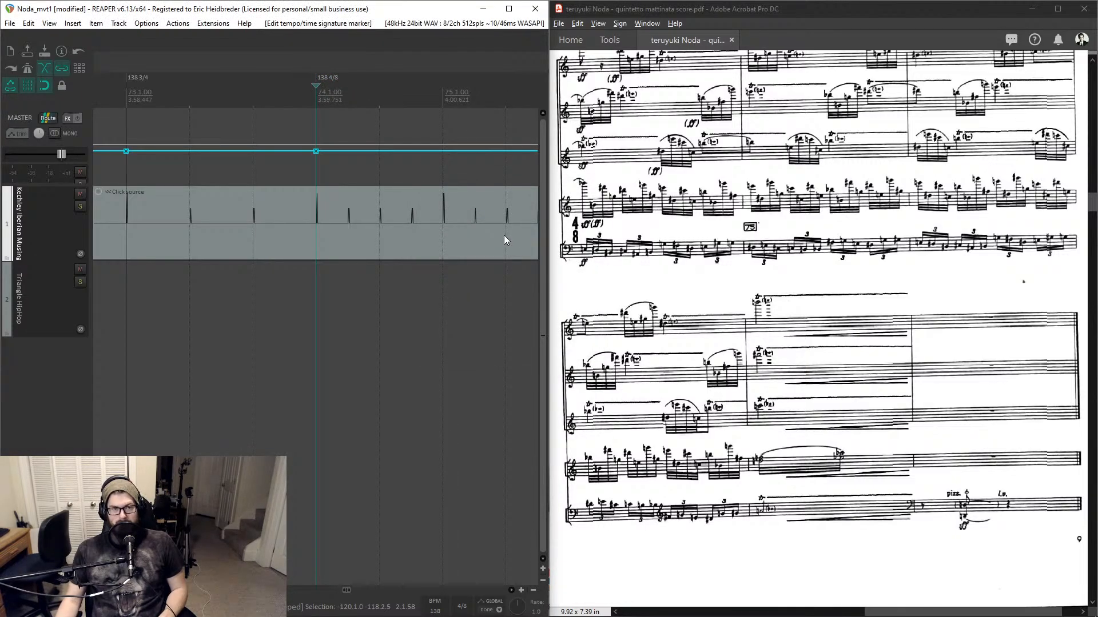
# - Set the measure 74 marker's time signature to 4/4
pyautogui.doubleClick(327, 77)
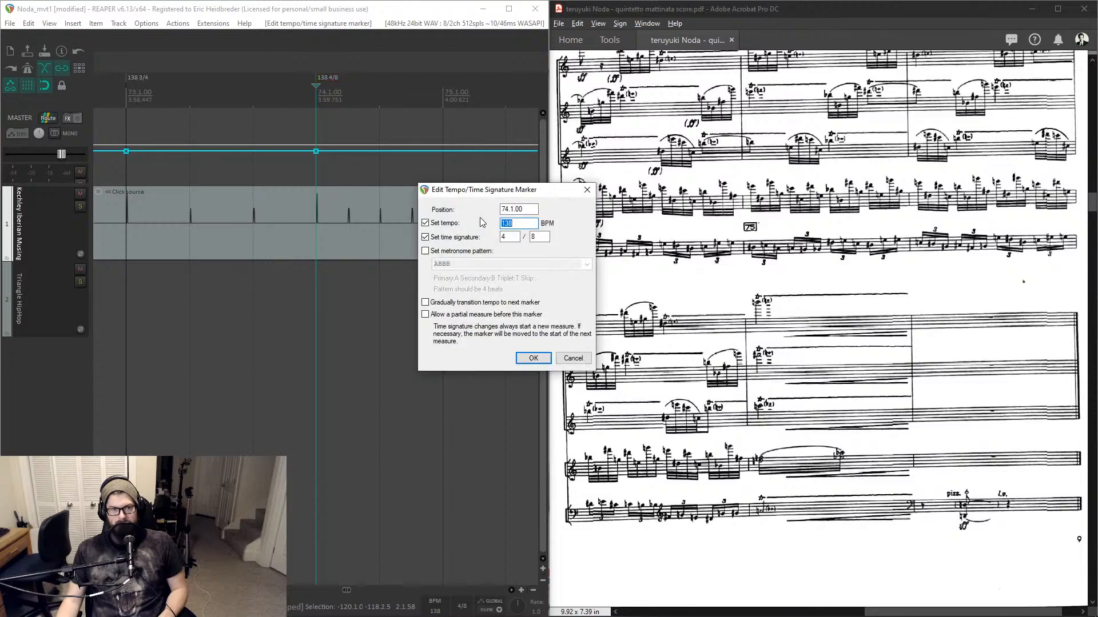
pyautogui.doubleClick(538, 236)
pyautogui.write('4')
pyautogui.press('Return')
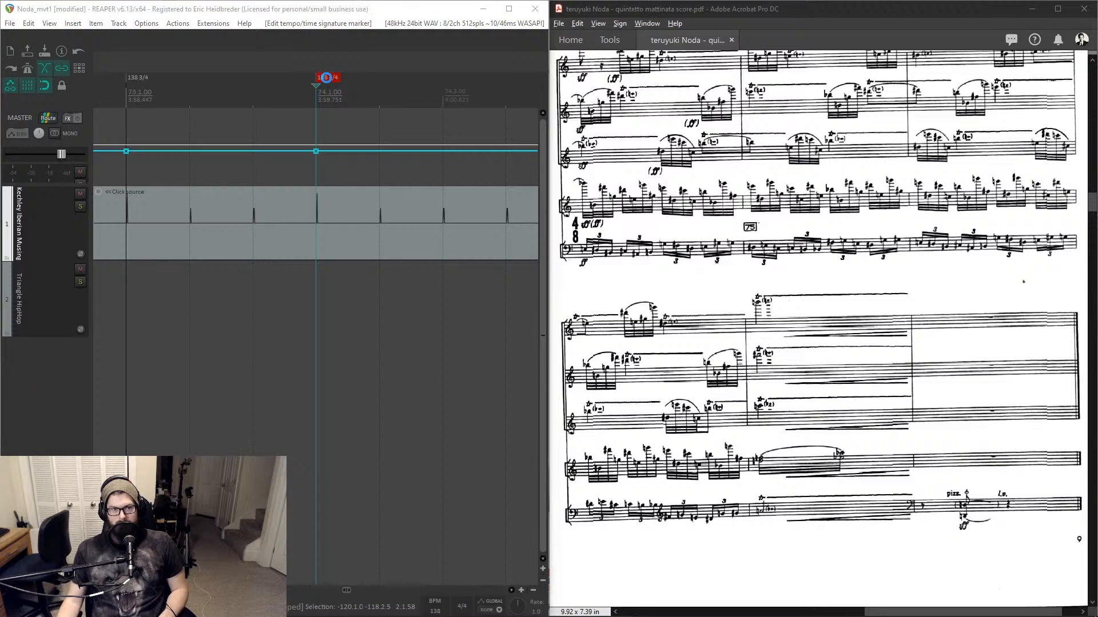
# - Set the measure 74 marker's time signature to 3/8 and play back the passage
pyautogui.doubleClick(328, 78)
pyautogui.click(537, 236)
pyautogui.moveTo(511, 236); pyautogui.dragTo(486, 236)
pyautogui.write('3')
pyautogui.doubleClick(536, 236)
pyautogui.write('8')
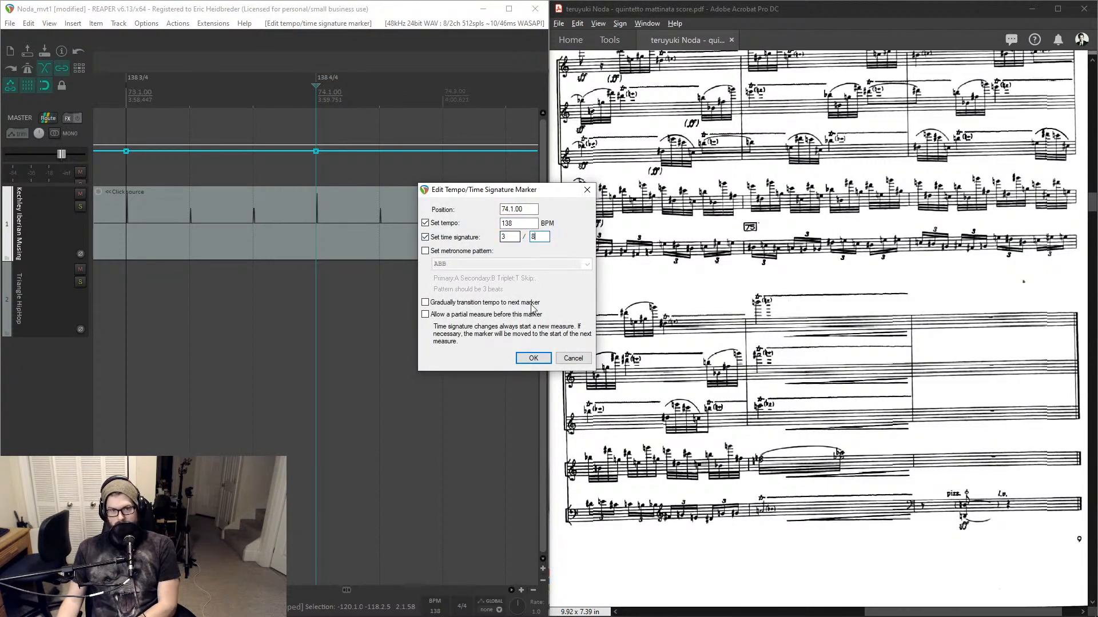
pyautogui.click(533, 358)
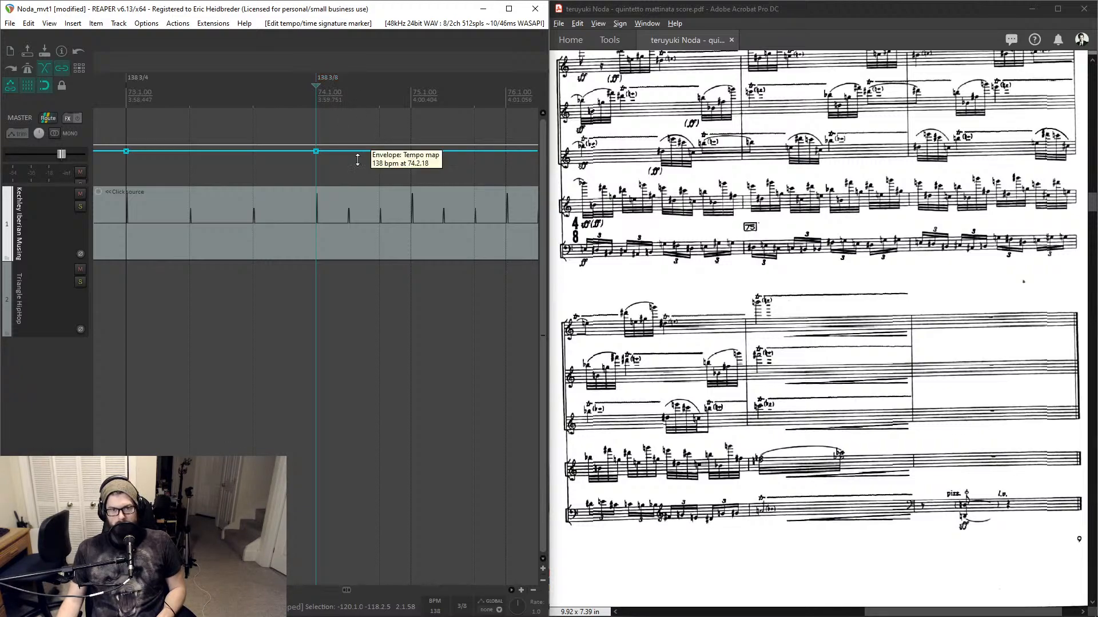
pyautogui.press('space')
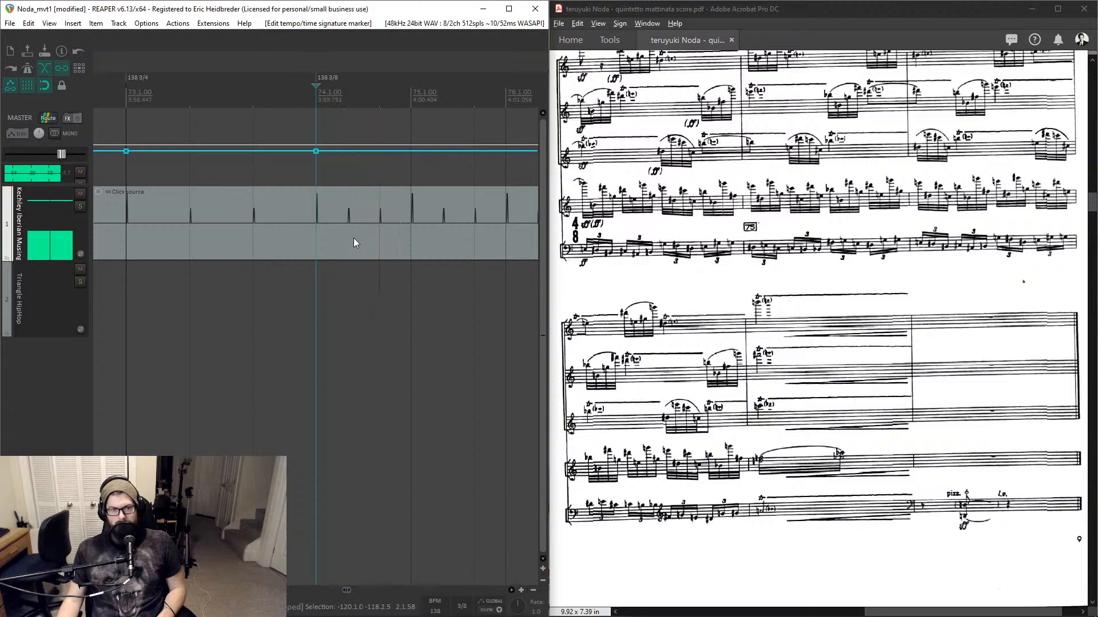
pyautogui.press('space')
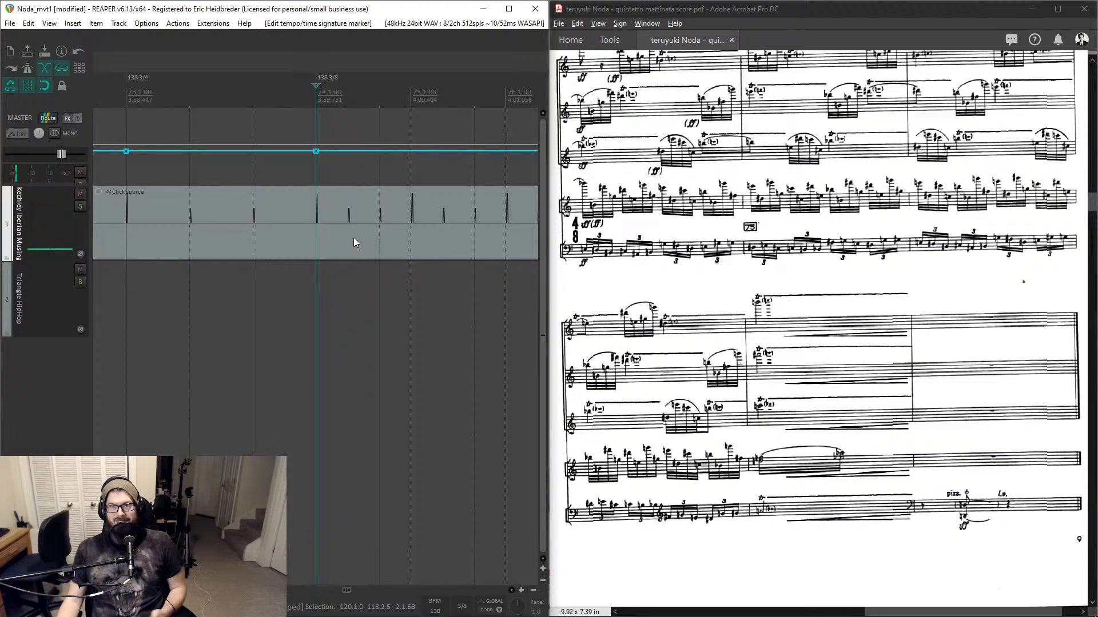
# - Set the tempo at measure 74 to 138/3 BPM and play back the passage leading into it
pyautogui.click(435, 611)
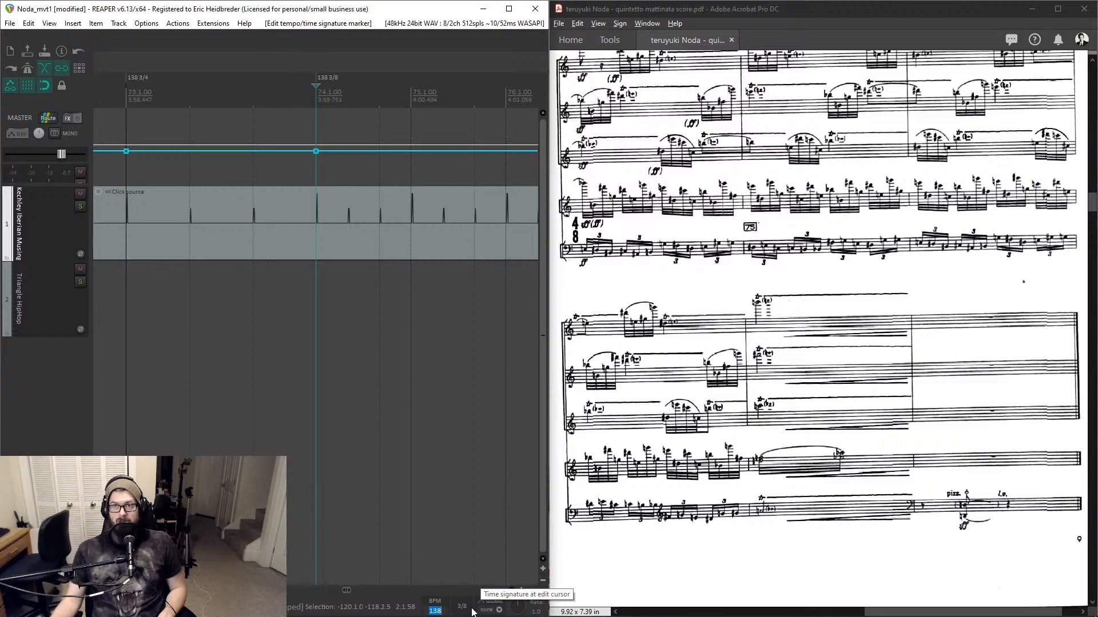
pyautogui.write('138')
pyautogui.press('Return')
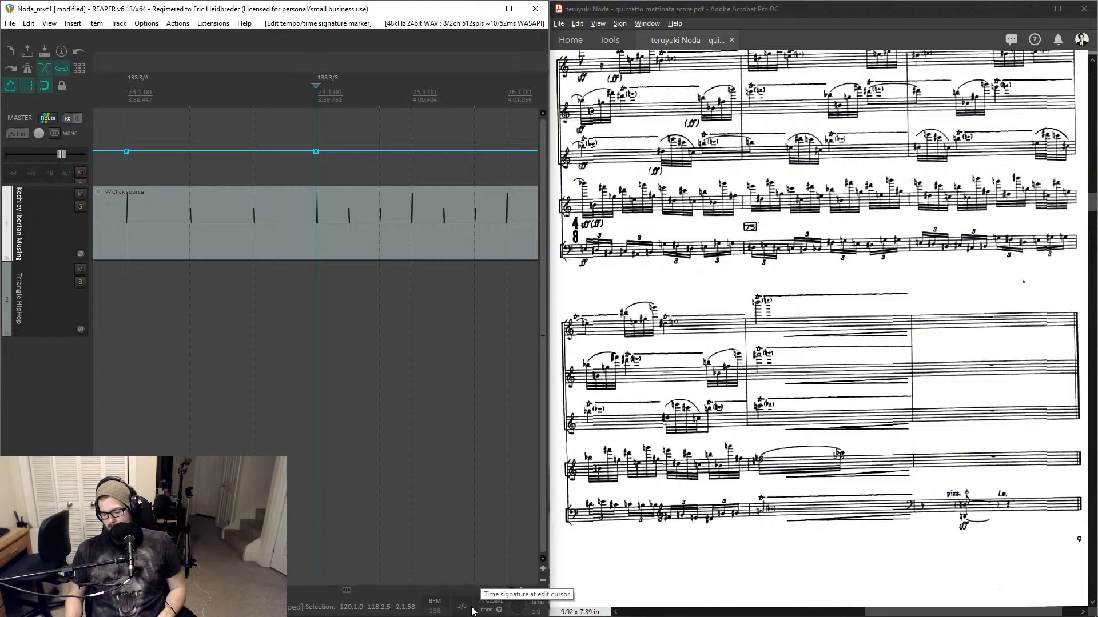
pyautogui.write('/3')
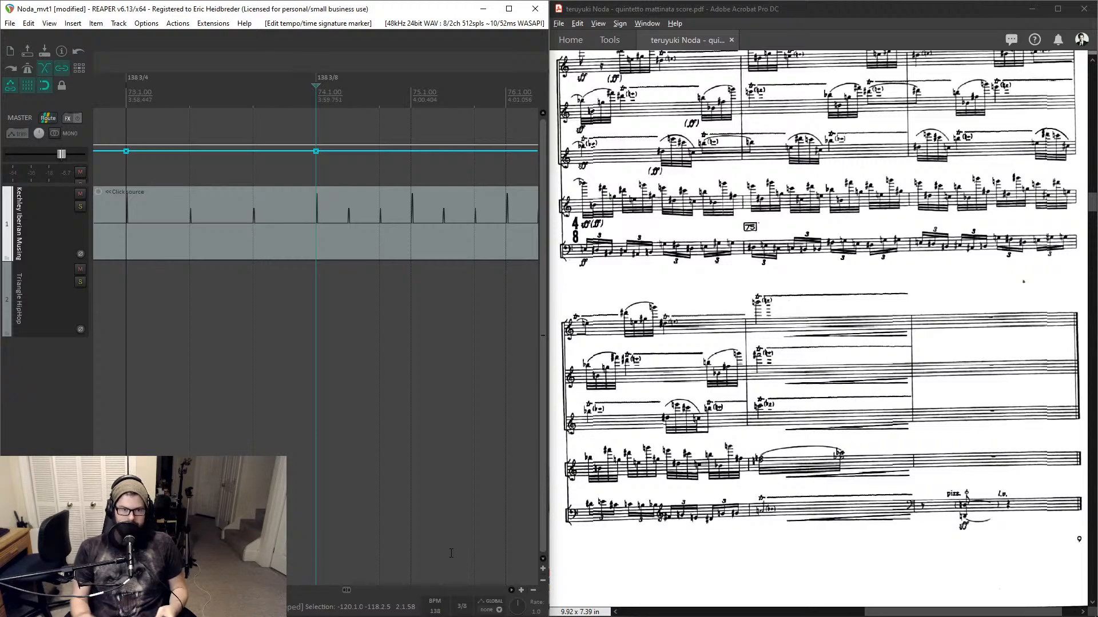
pyautogui.click(443, 610)
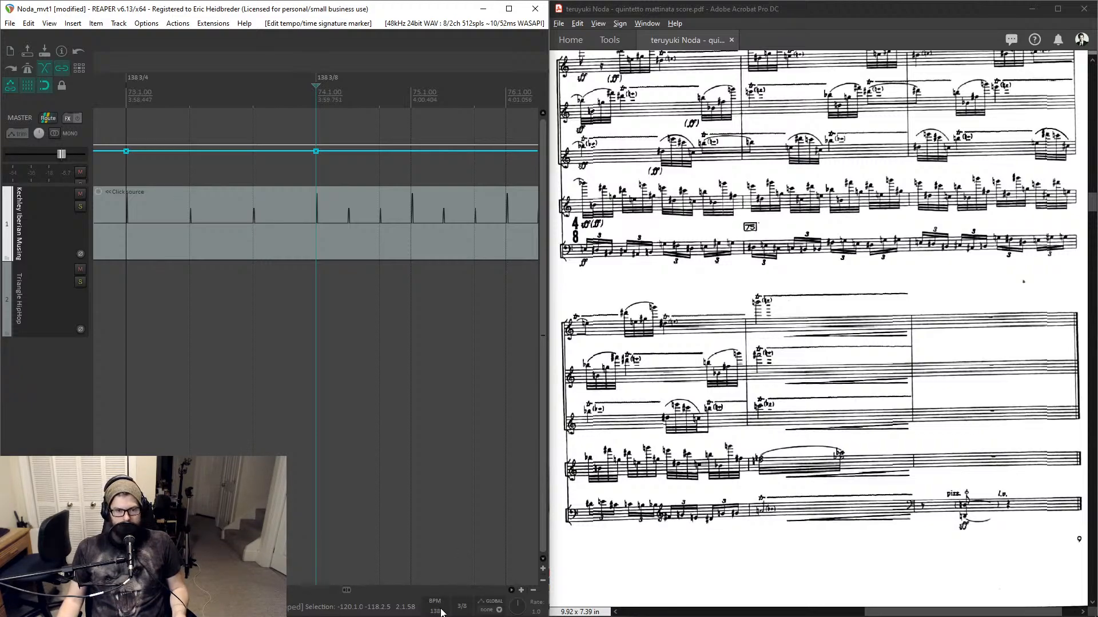
pyautogui.click(442, 612)
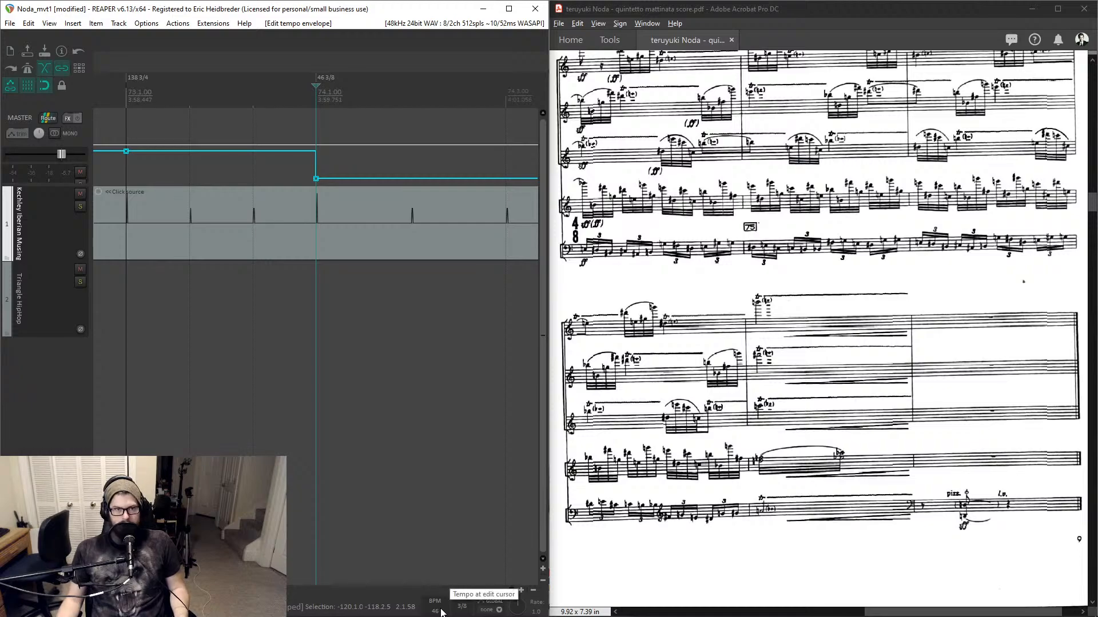
pyautogui.scroll(-2, 350, 355)
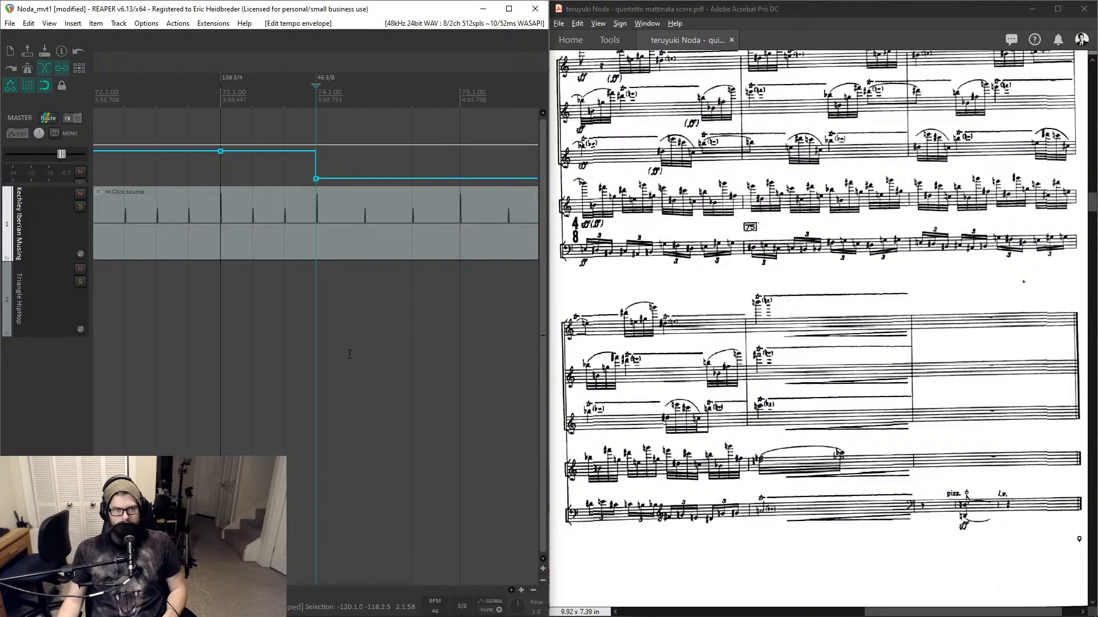
pyautogui.press('space')
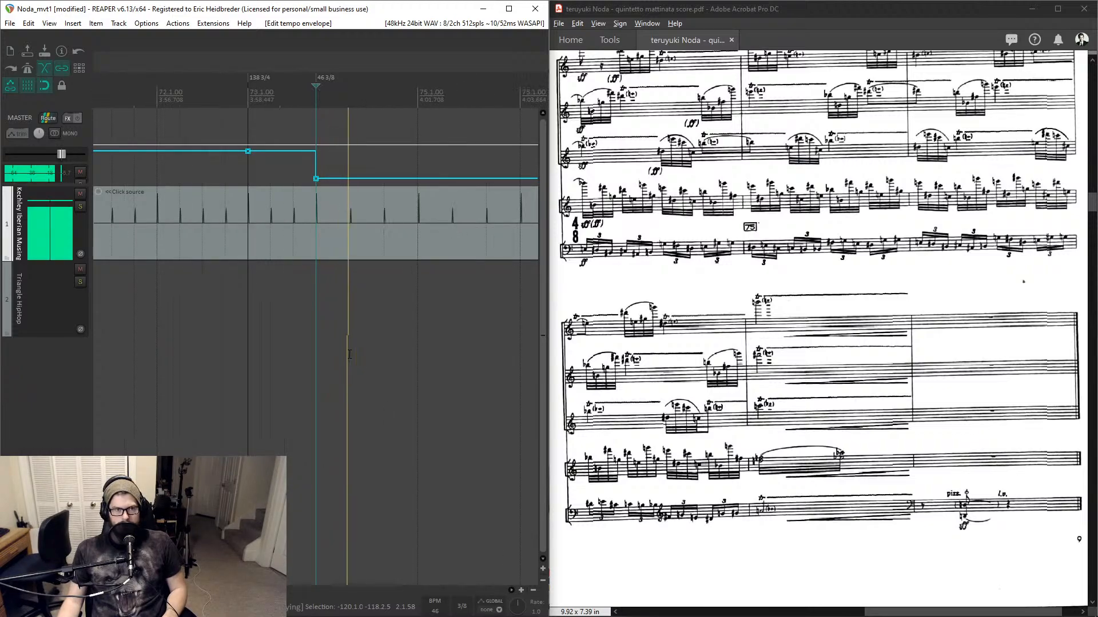
pyautogui.scroll(-1, 176, 253)
pyautogui.click(155, 246)
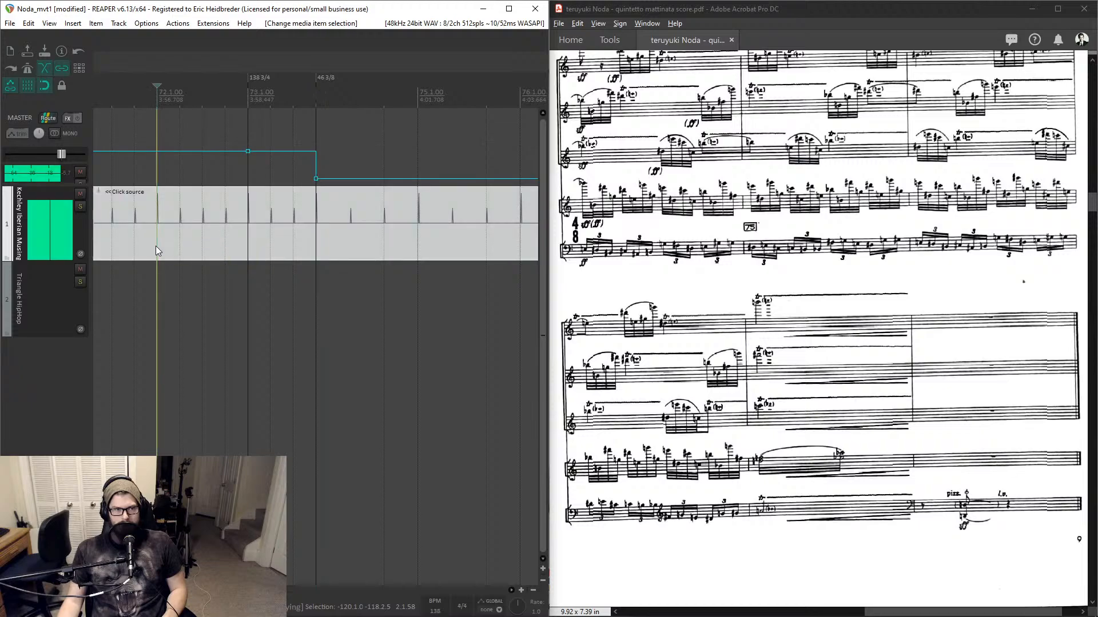
# - Change the measure 74 marker's tempo to 69 BPM and play back the passage
pyautogui.click(327, 79)
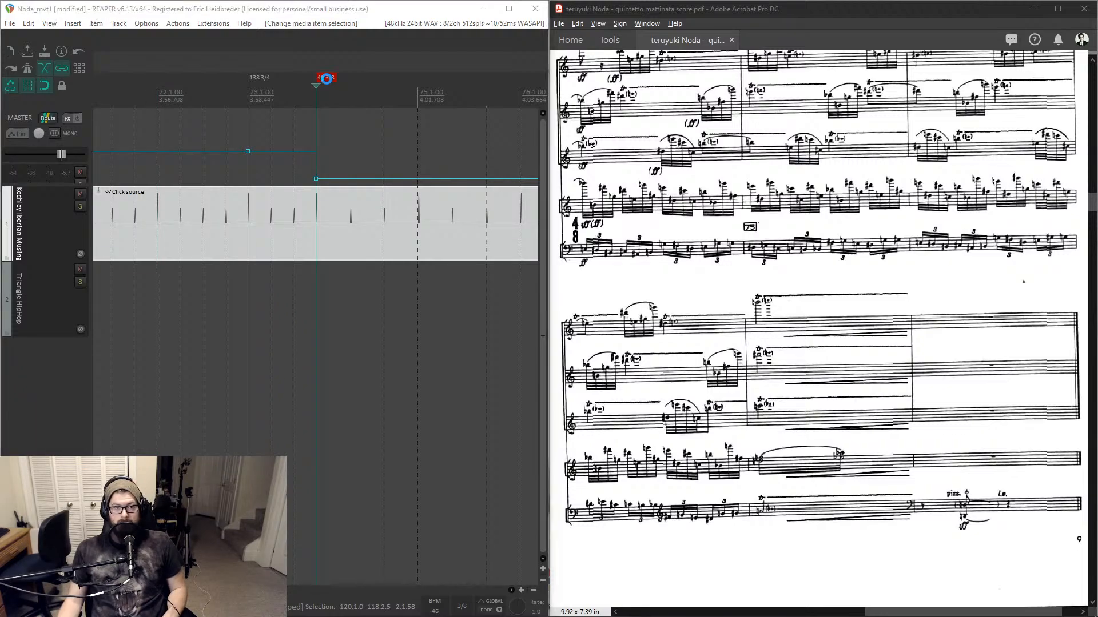
pyautogui.doubleClick(326, 79)
pyautogui.click(549, 236)
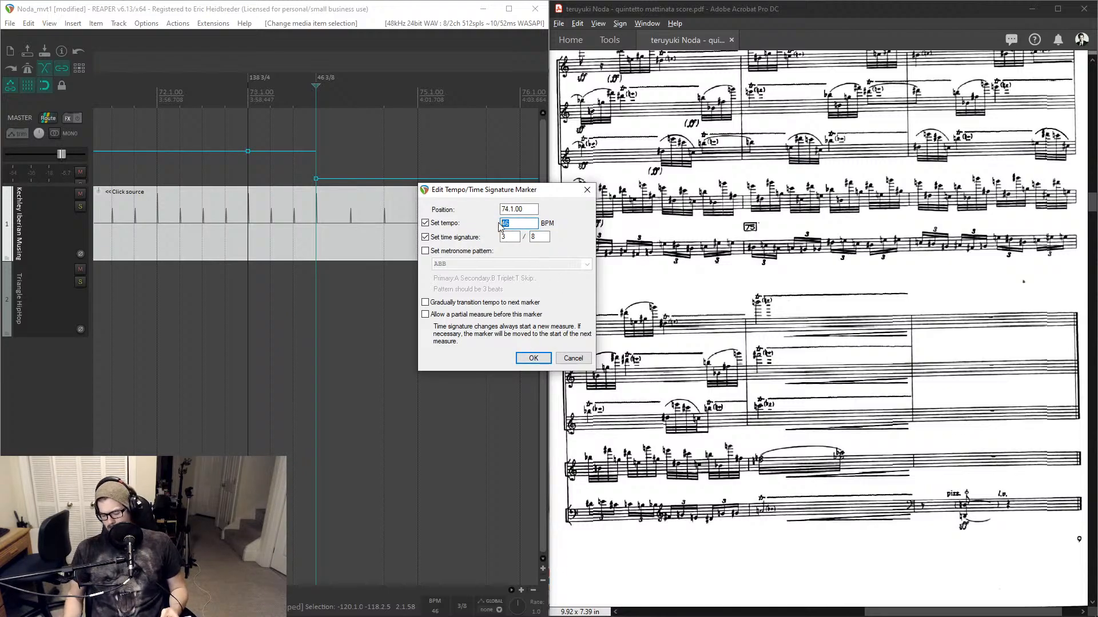
pyautogui.write('69')
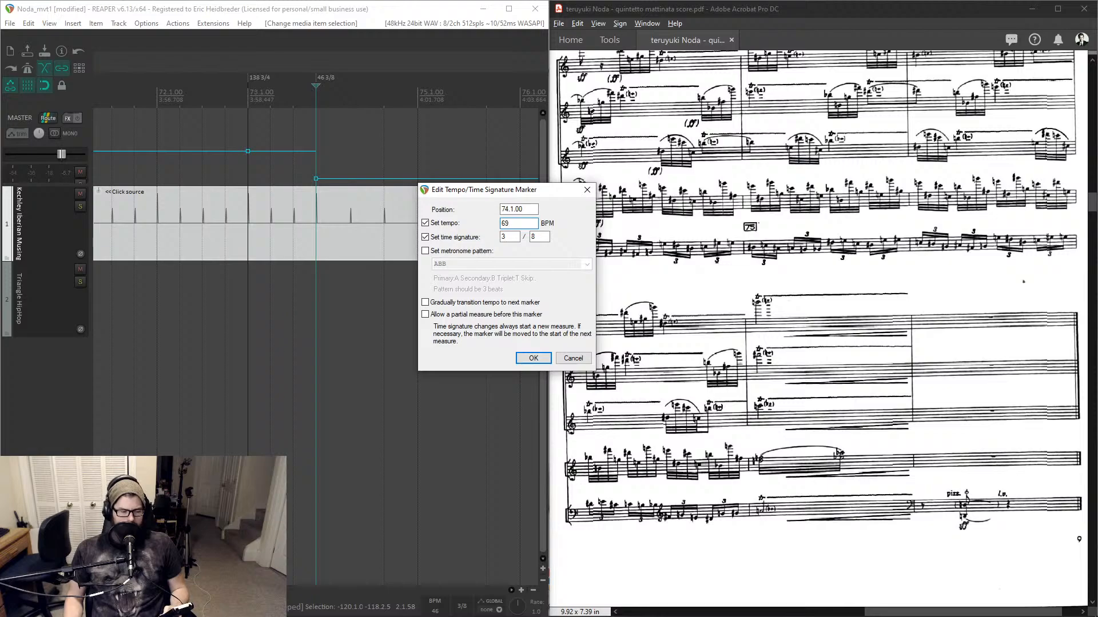
pyautogui.press('Return')
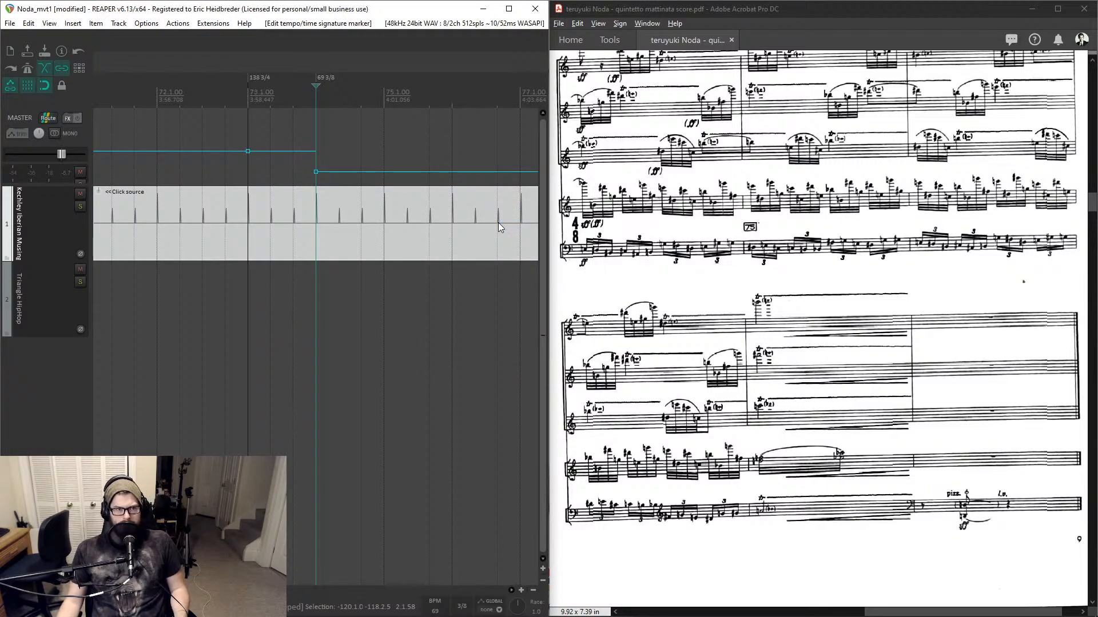
pyautogui.press('space')
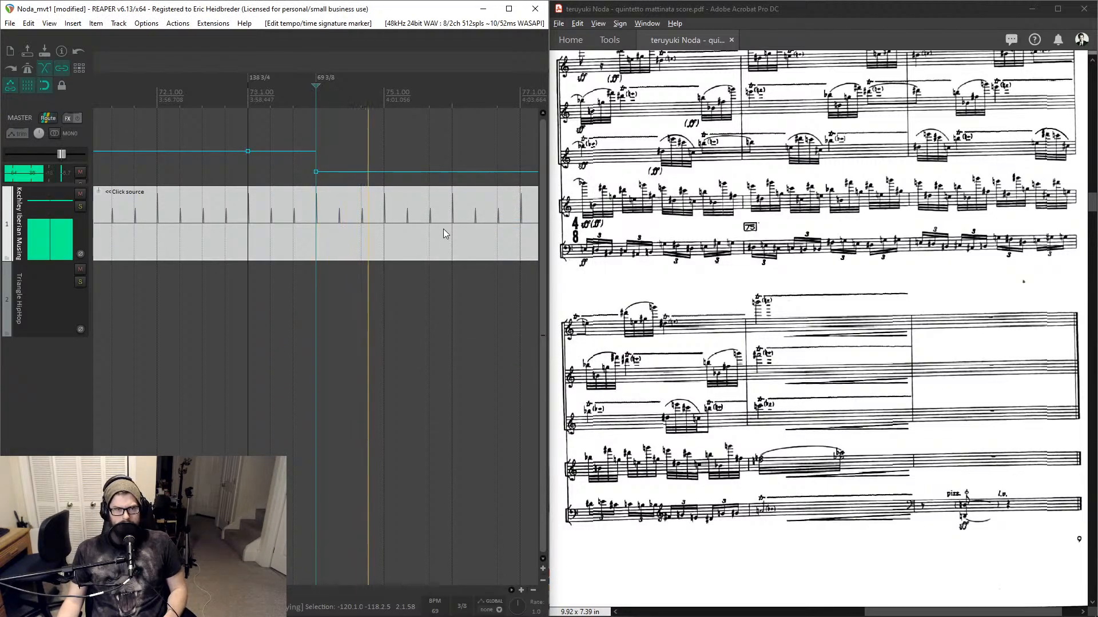
pyautogui.press('space')
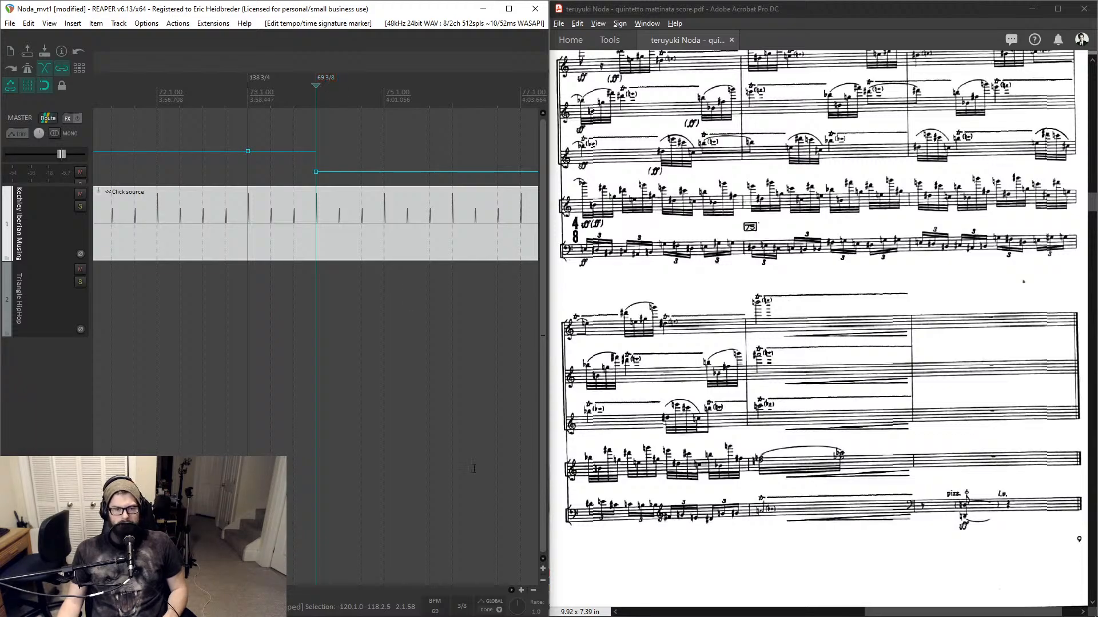
# - Set the measure 74 marker to a 4/4 time signature at 138 BPM
pyautogui.doubleClick(329, 89)
pyautogui.doubleClick(501, 239)
pyautogui.write('4')
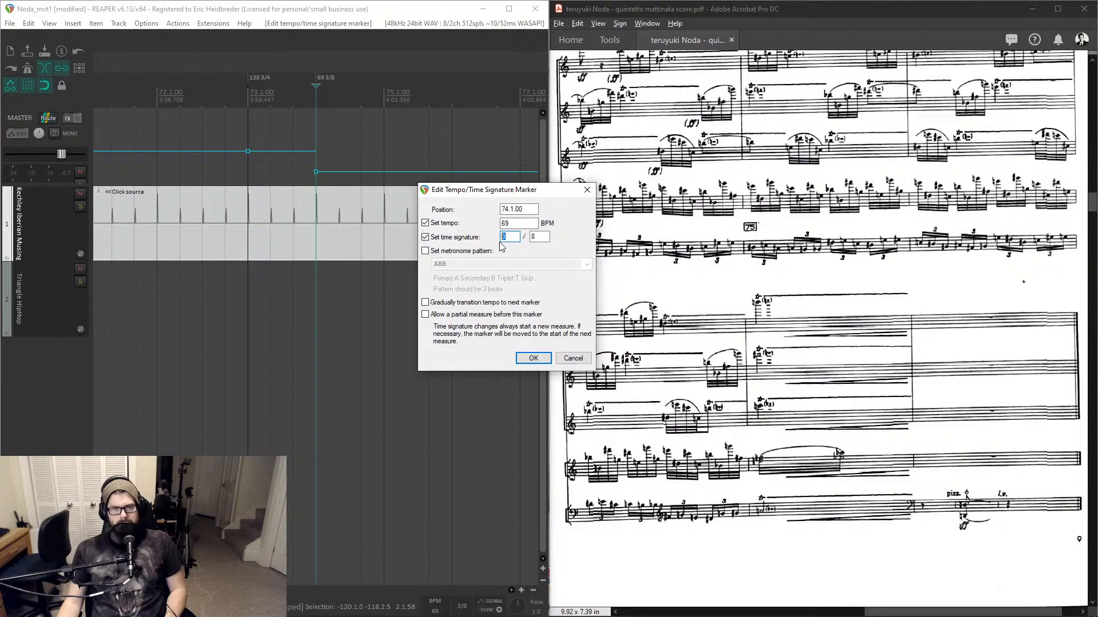
pyautogui.doubleClick(538, 237)
pyautogui.write('4')
pyautogui.doubleClick(505, 223)
pyautogui.write('138')
pyautogui.press('Return')
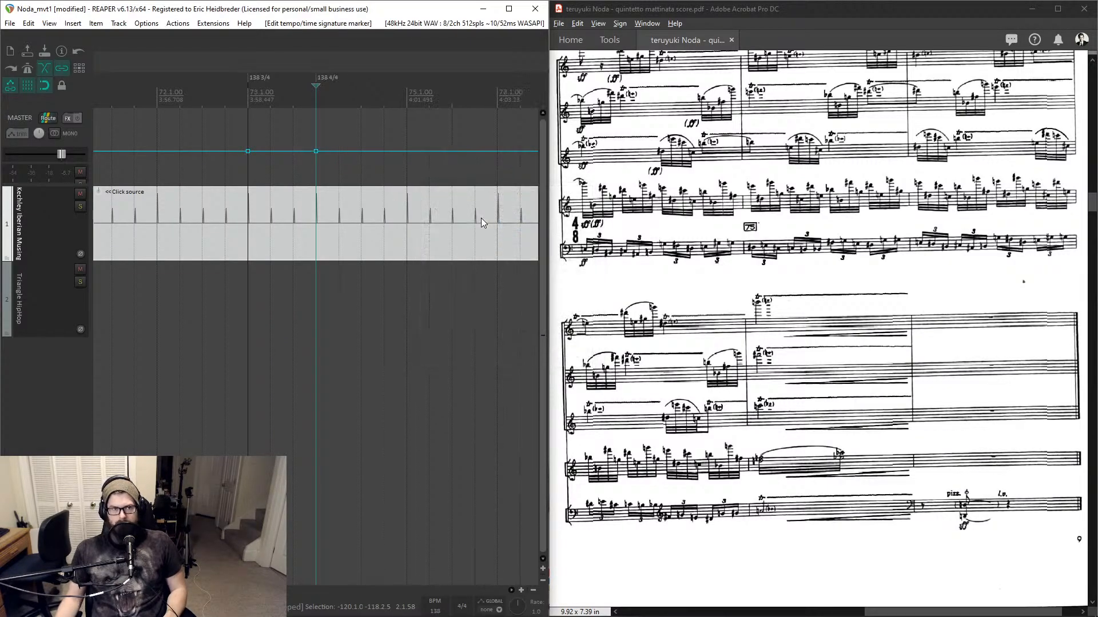
# - Review the tempo map around measure 74 along the timeline
pyautogui.scroll(-2, 359, 149)
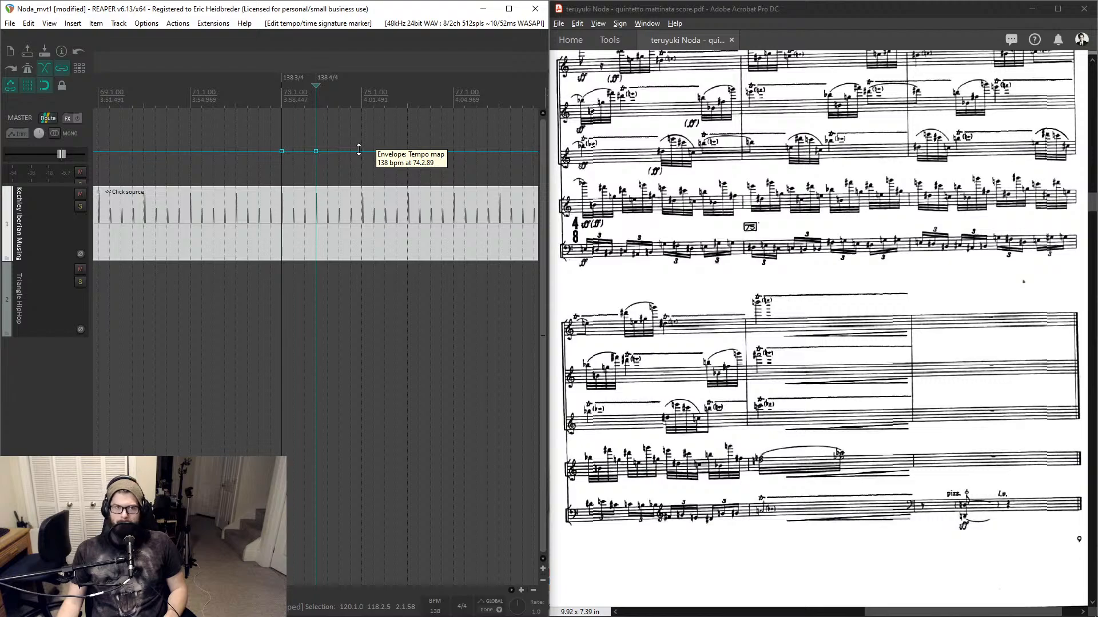
pyautogui.click(361, 102)
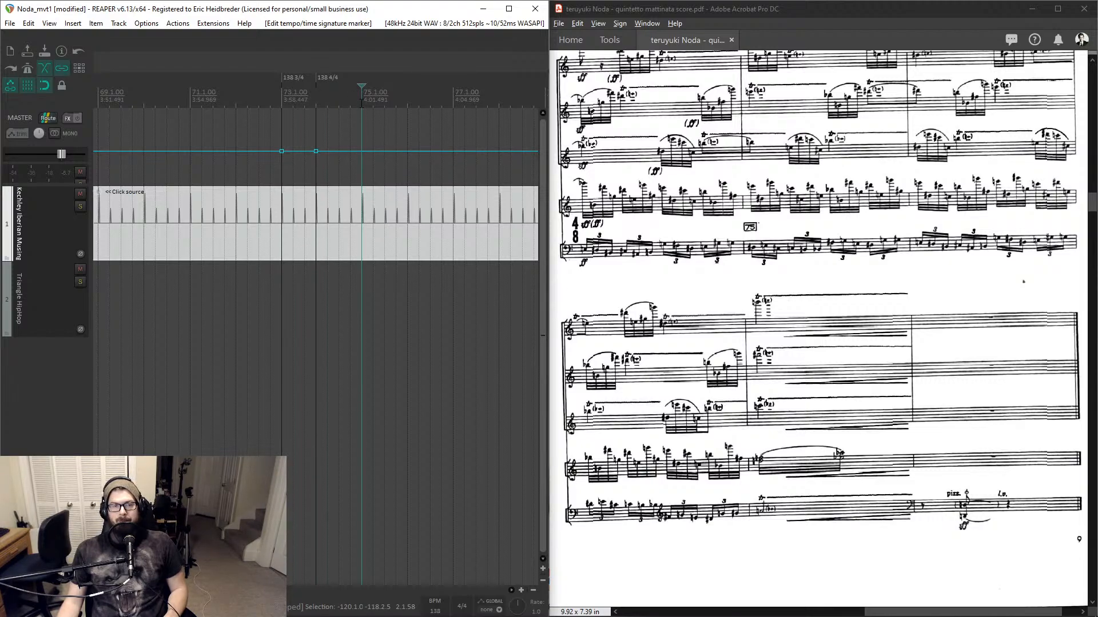
pyautogui.scroll(2, 361, 102)
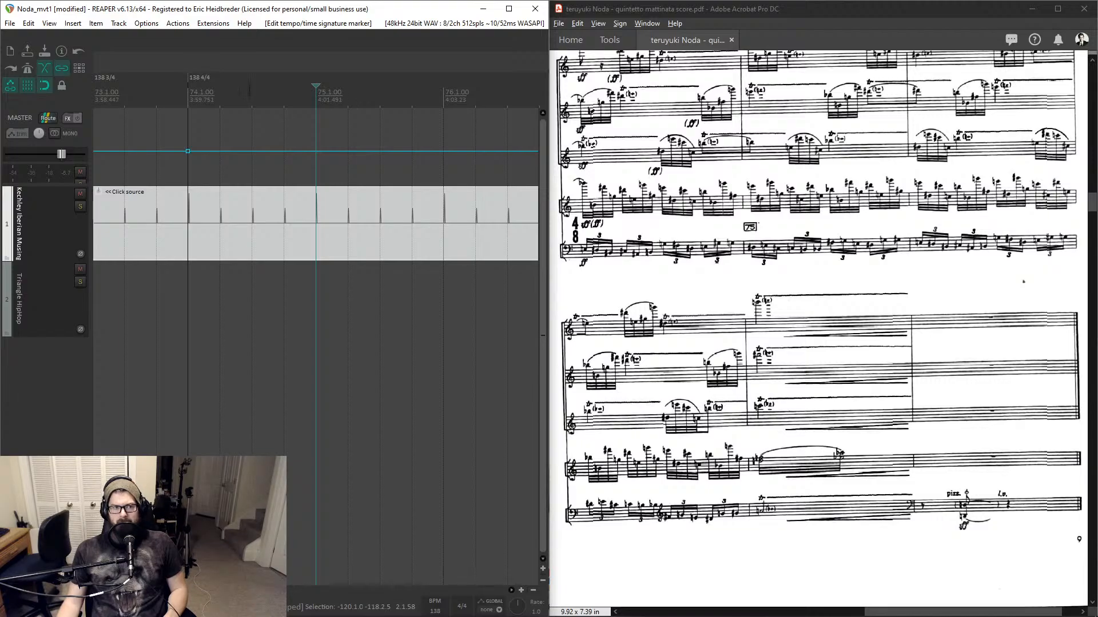
pyautogui.scroll(-5, 213, 90)
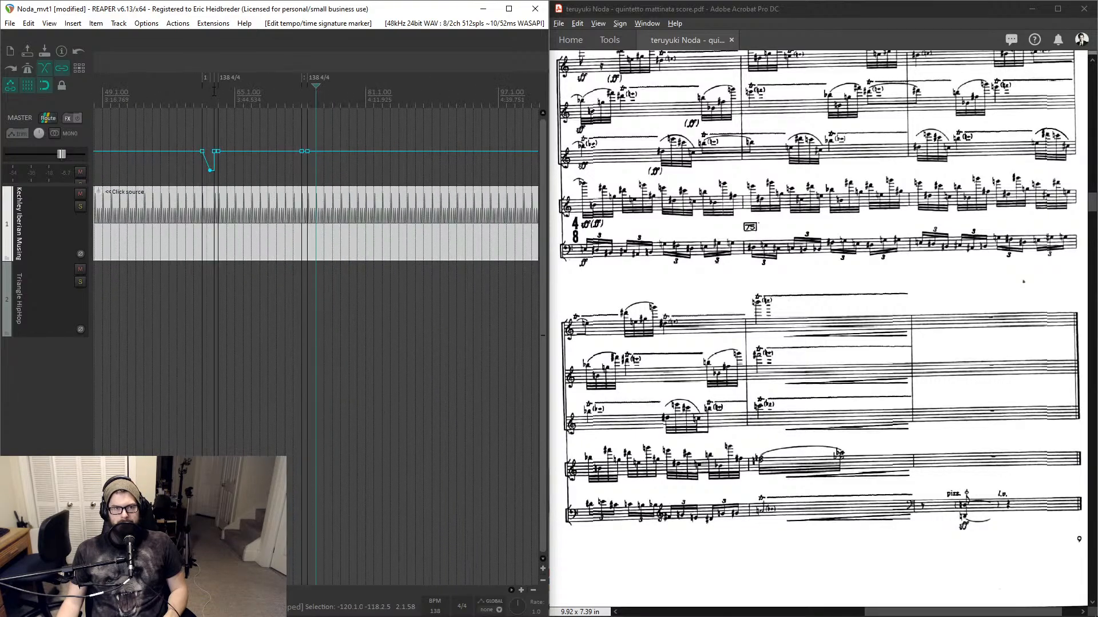
pyautogui.scroll(6, 214, 90)
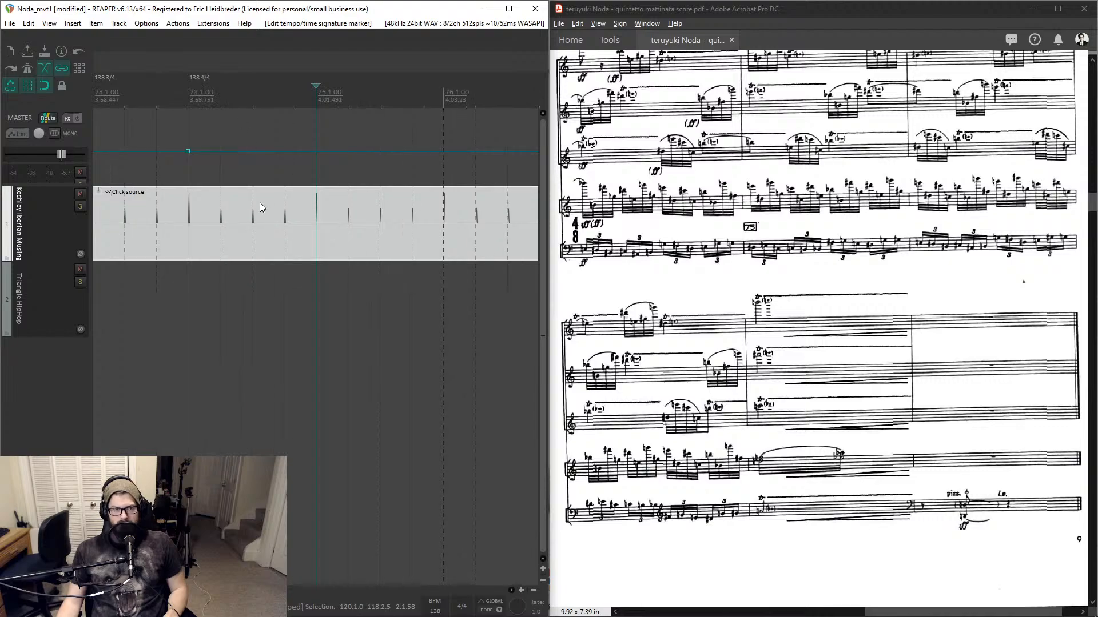
pyautogui.click(263, 103)
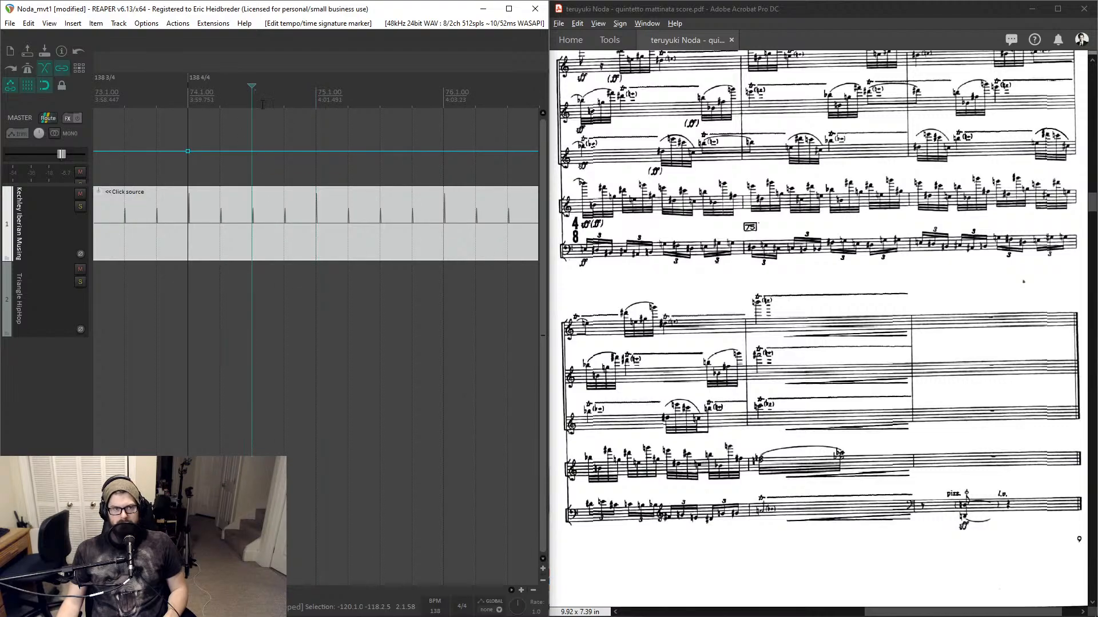
pyautogui.doubleClick(201, 86)
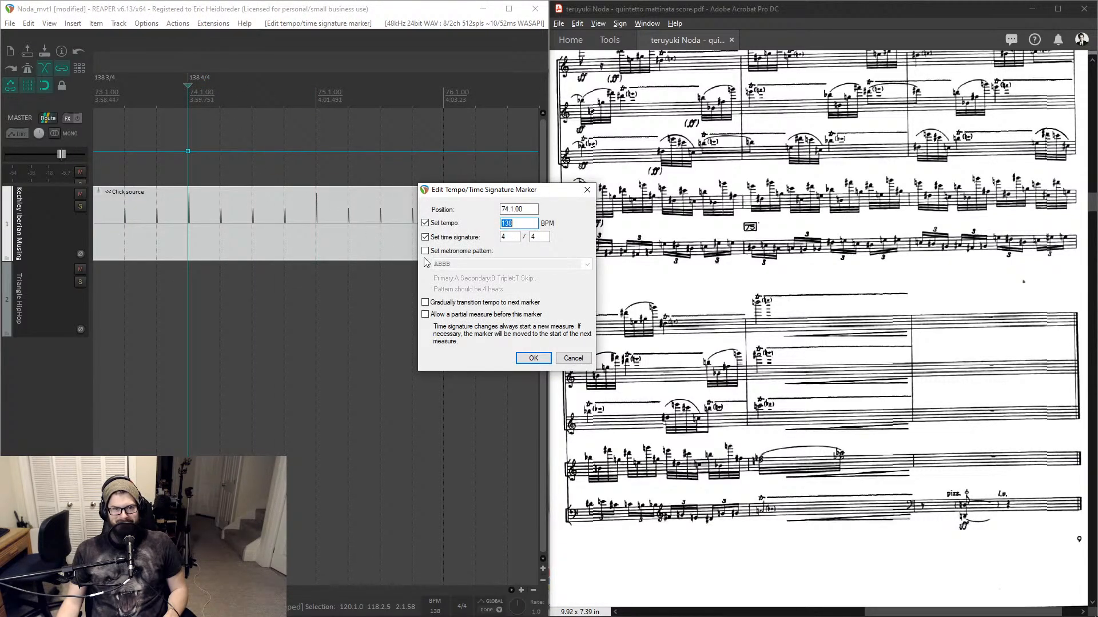
pyautogui.click(425, 251)
pyautogui.click(587, 264)
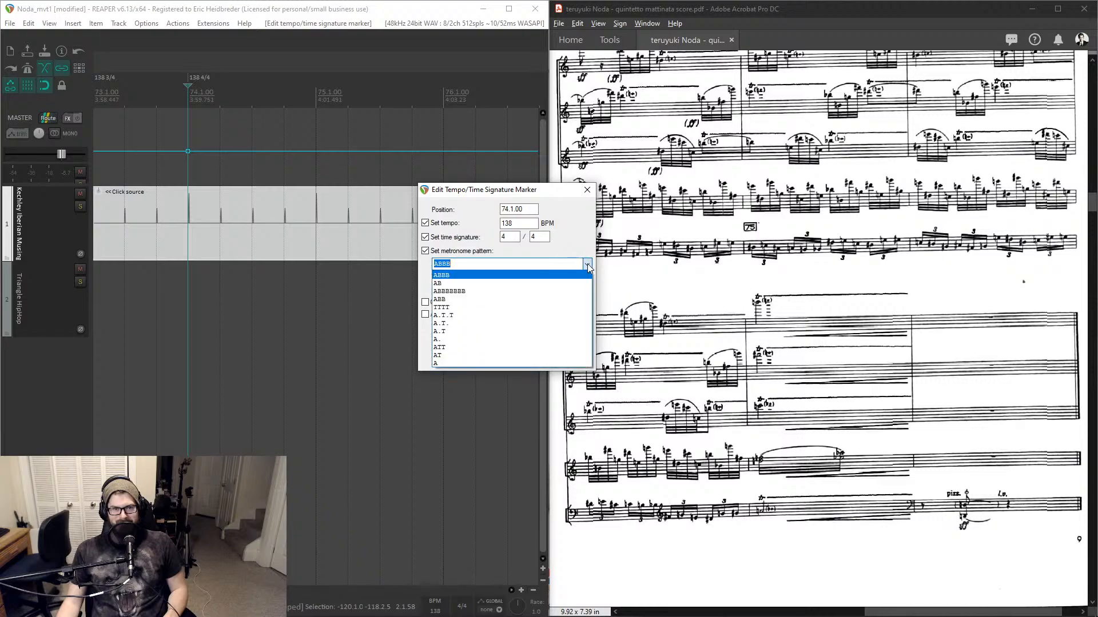
pyautogui.click(588, 265)
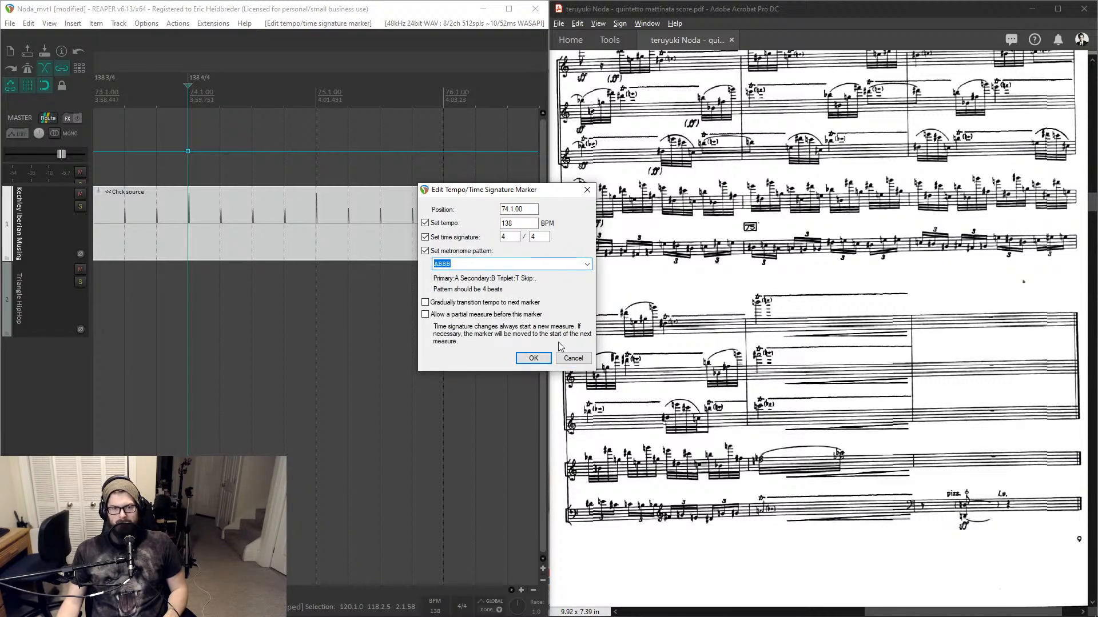
pyautogui.click(567, 357)
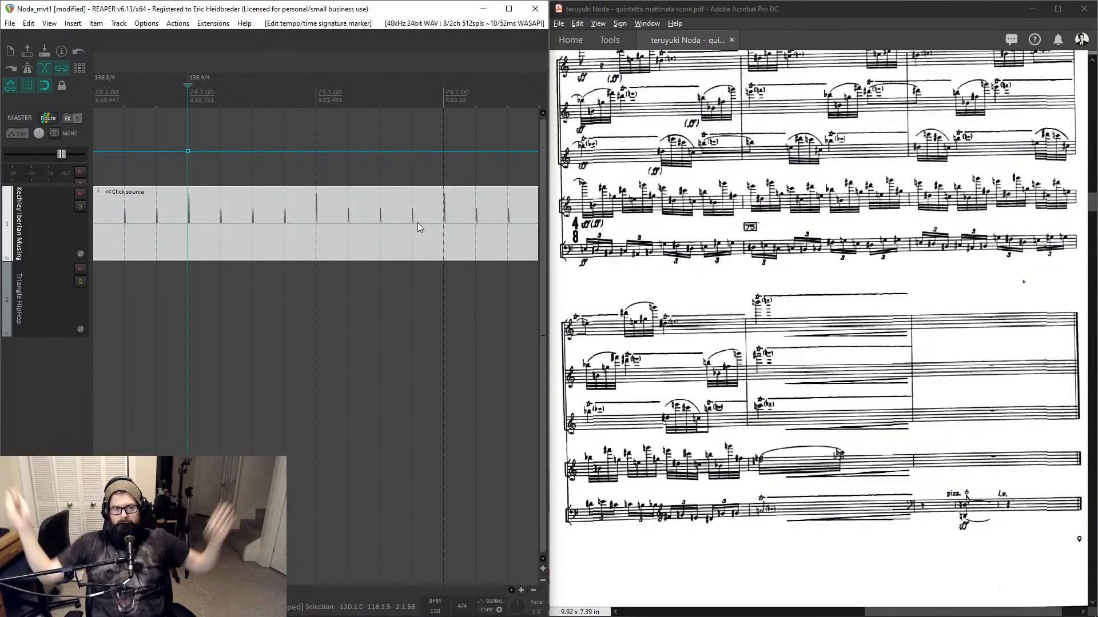
# - Split the click item at measure 80 and delete the part after it
pyautogui.scroll(-10, 417, 222)
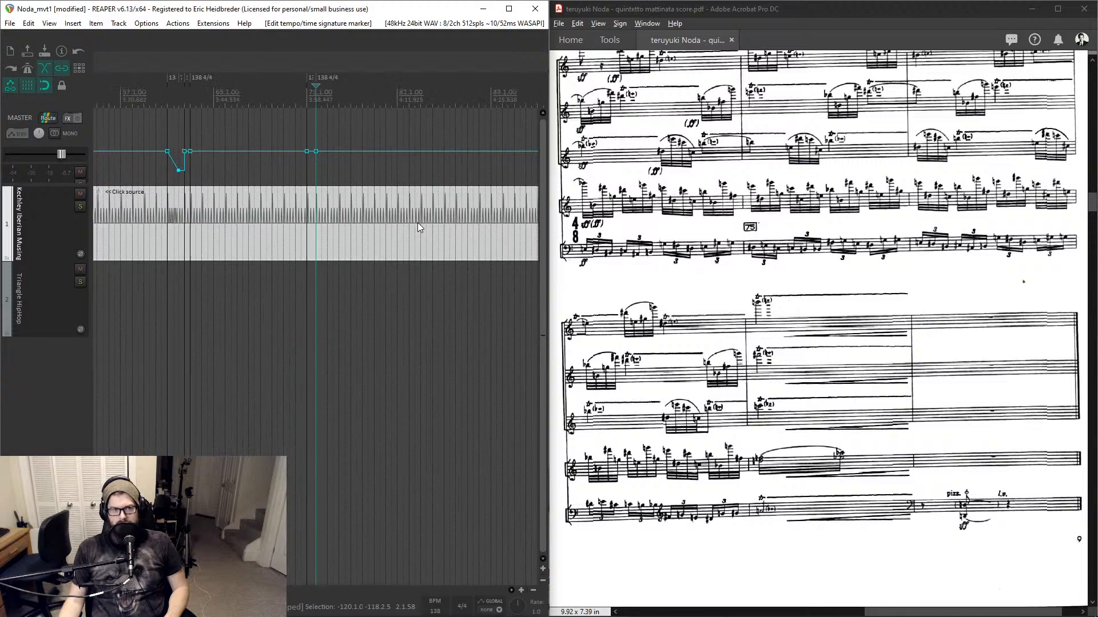
pyautogui.scroll(6, 418, 225)
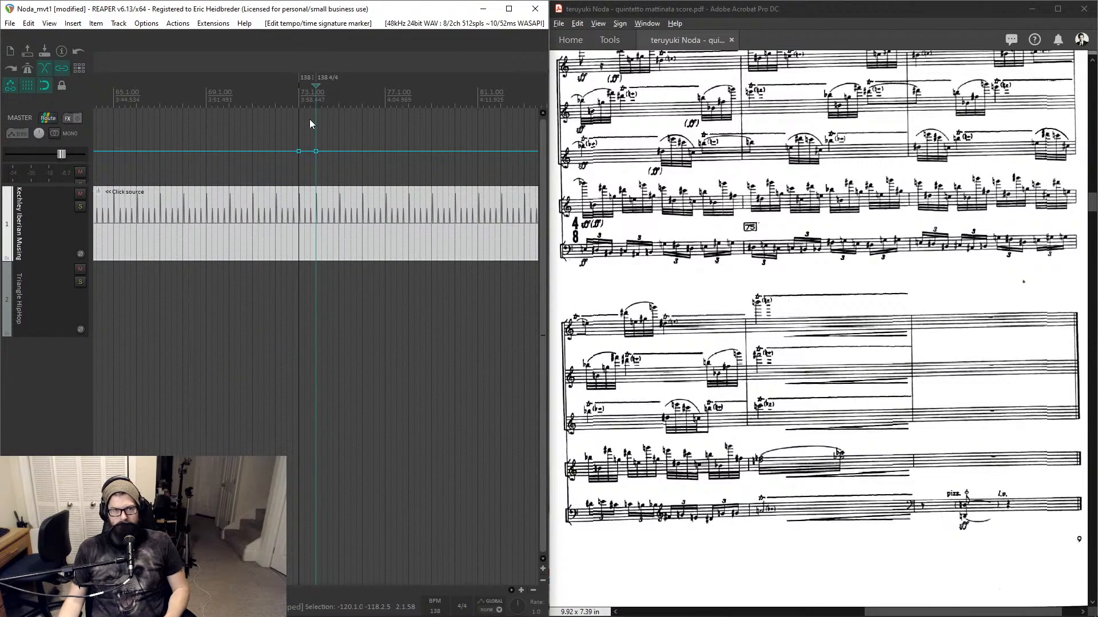
pyautogui.click(309, 96)
pyautogui.scroll(1, 627, 246)
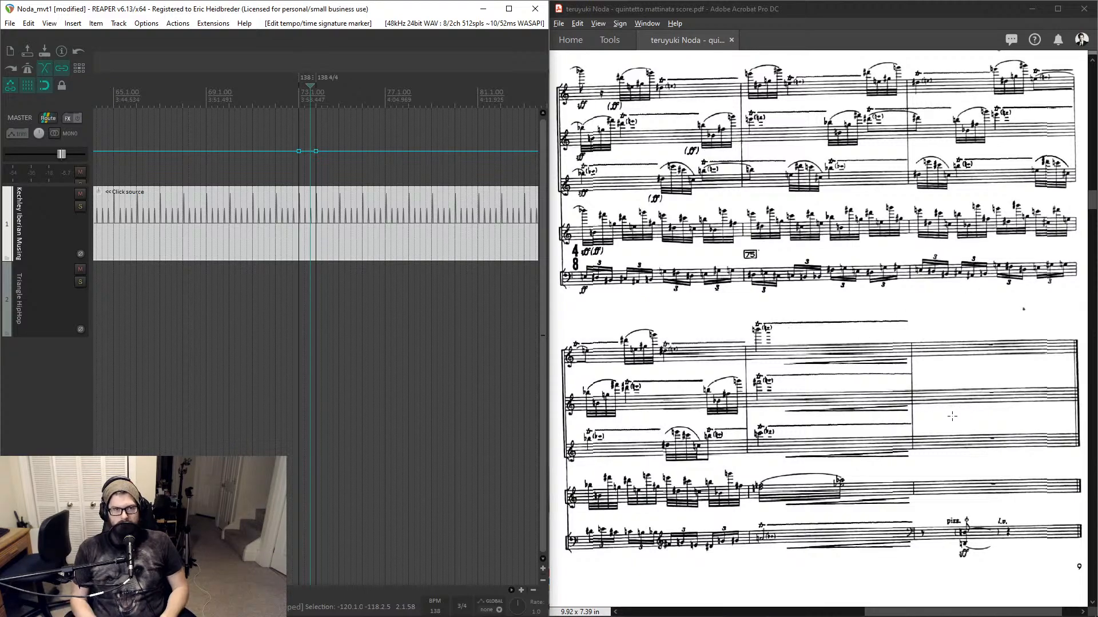
pyautogui.hotkey('ctrl', 'j')
pyautogui.write('80')
pyautogui.press('Return')
pyautogui.press('s')
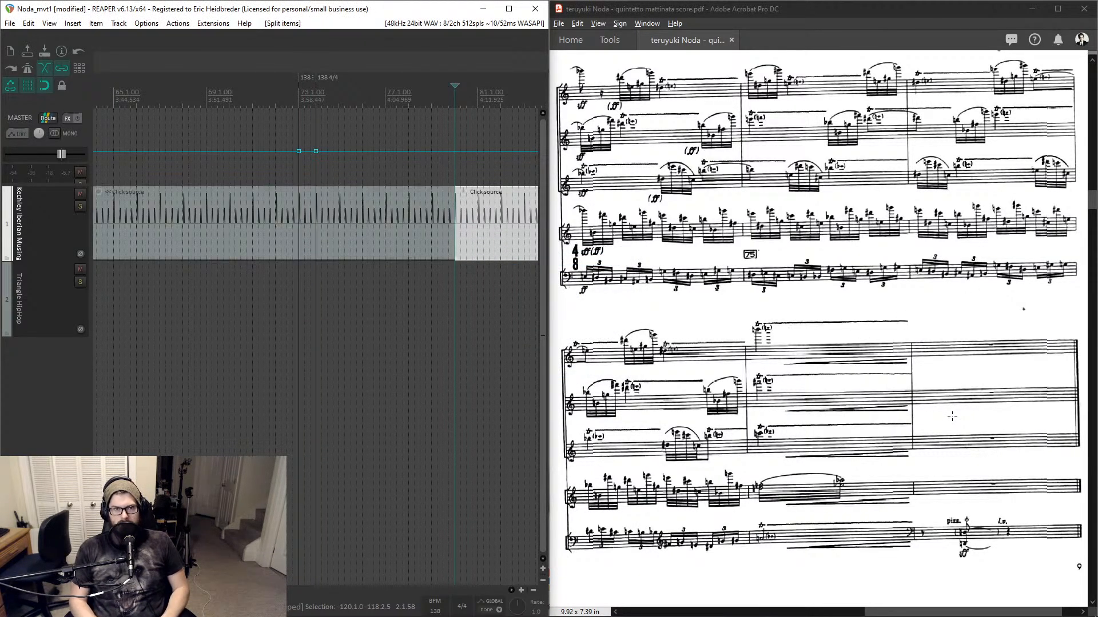
pyautogui.press('Delete')
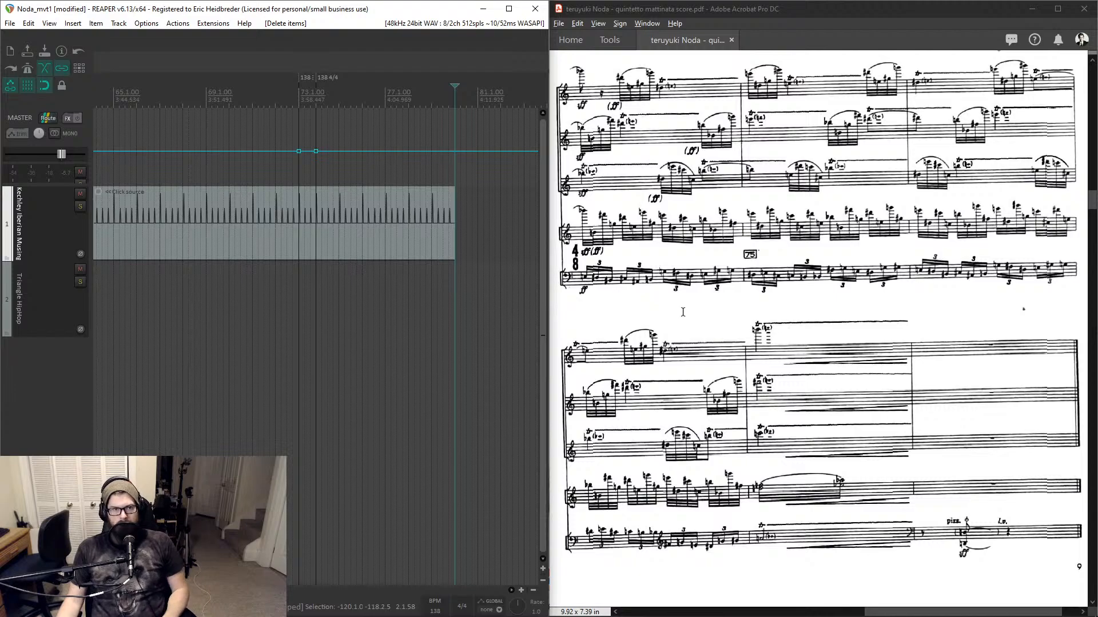
# - Add a marker named END at the end of the click item, measure 80
pyautogui.click(315, 96)
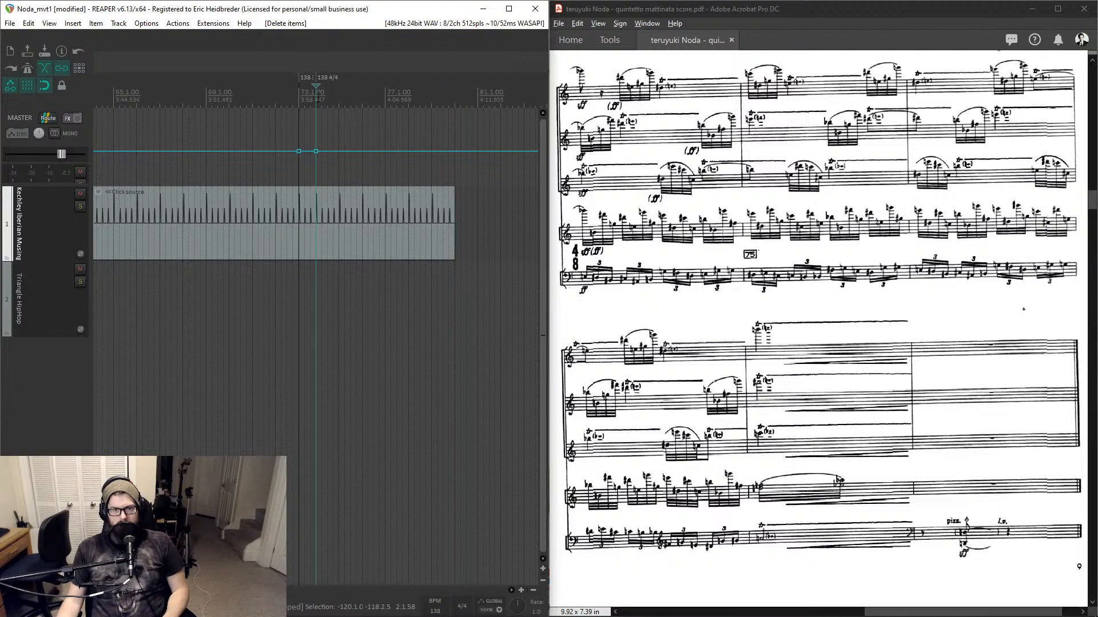
pyautogui.scroll(5, 400, 150)
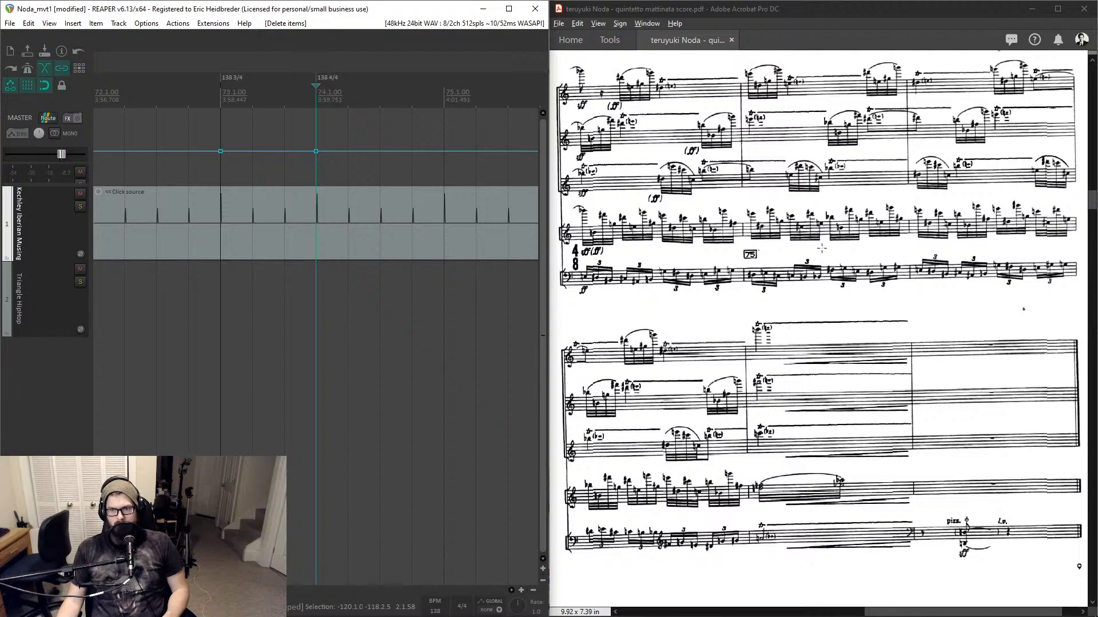
pyautogui.scroll(1, 821, 249)
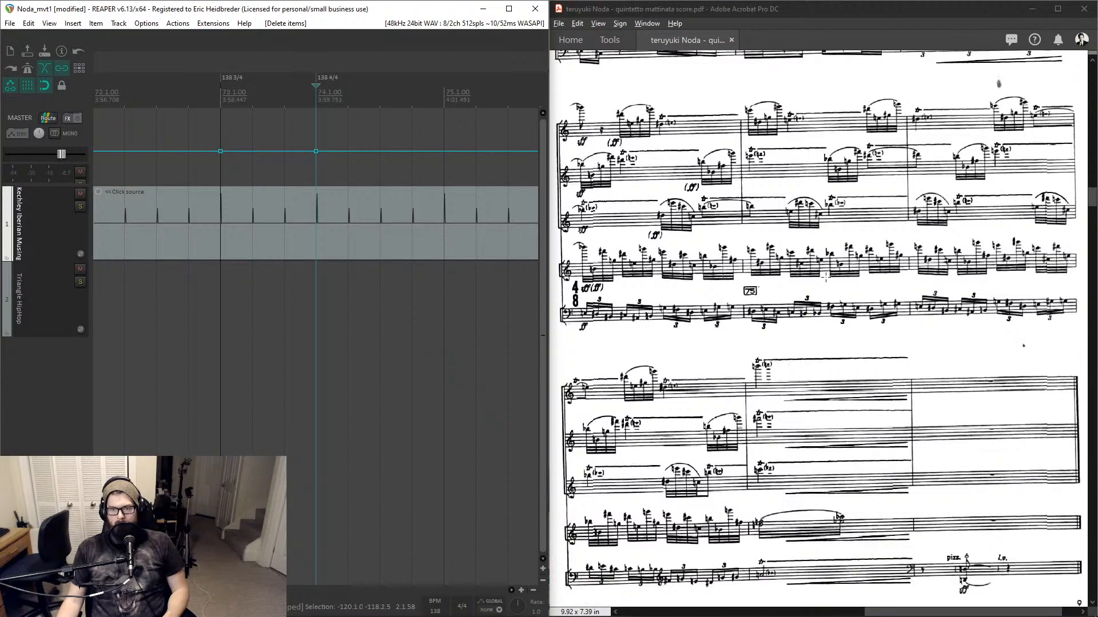
pyautogui.scroll(4, 826, 277)
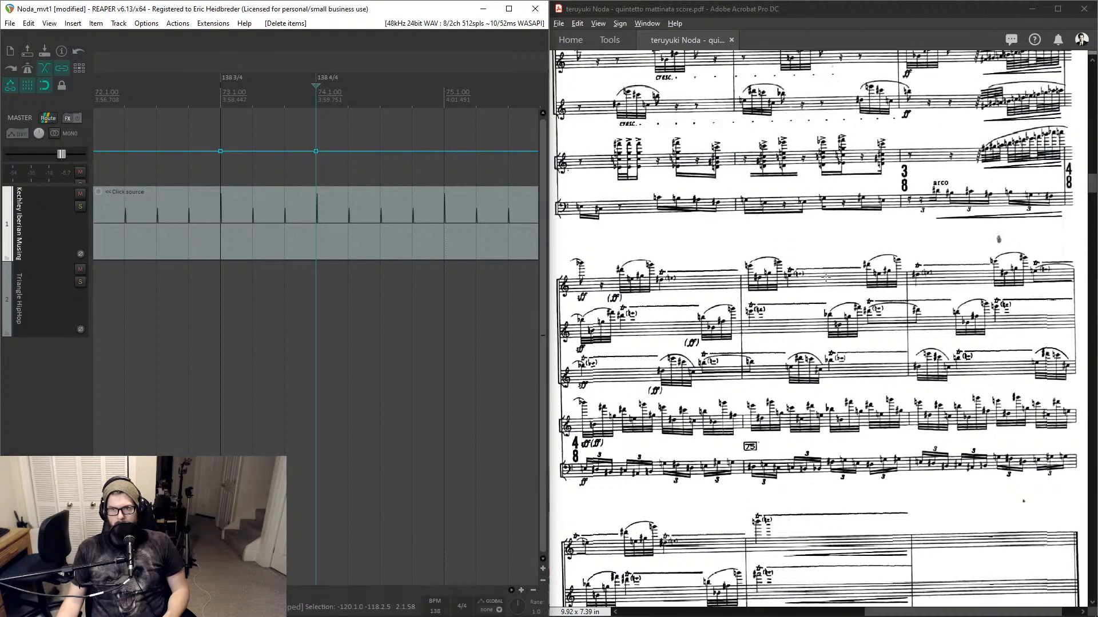
pyautogui.scroll(-3, 825, 277)
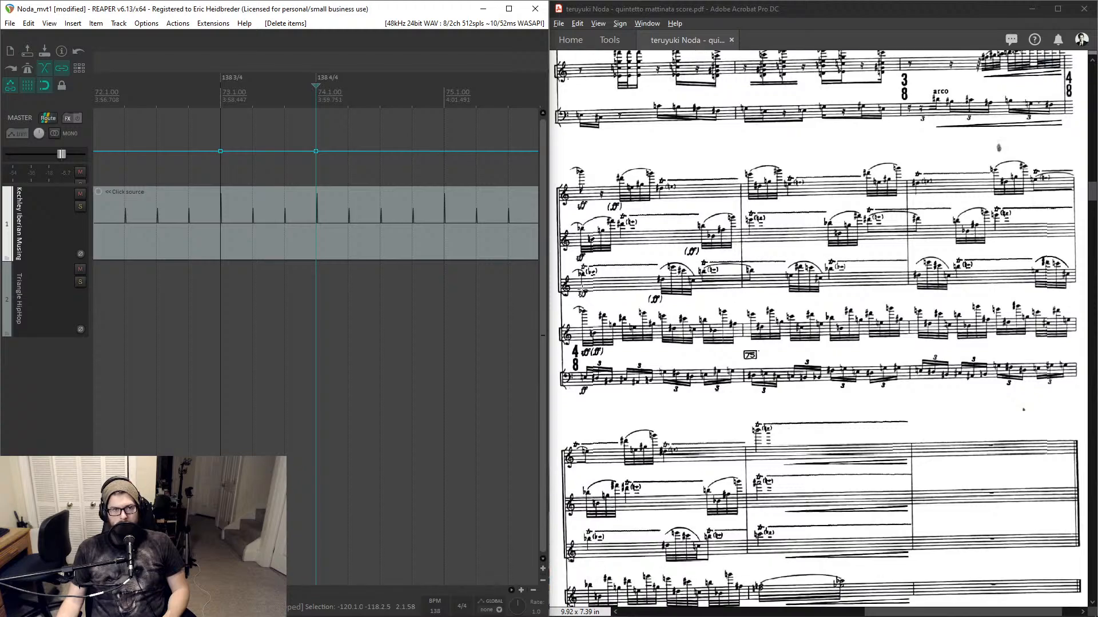
pyautogui.scroll(-3, 336, 266)
pyautogui.click(450, 209)
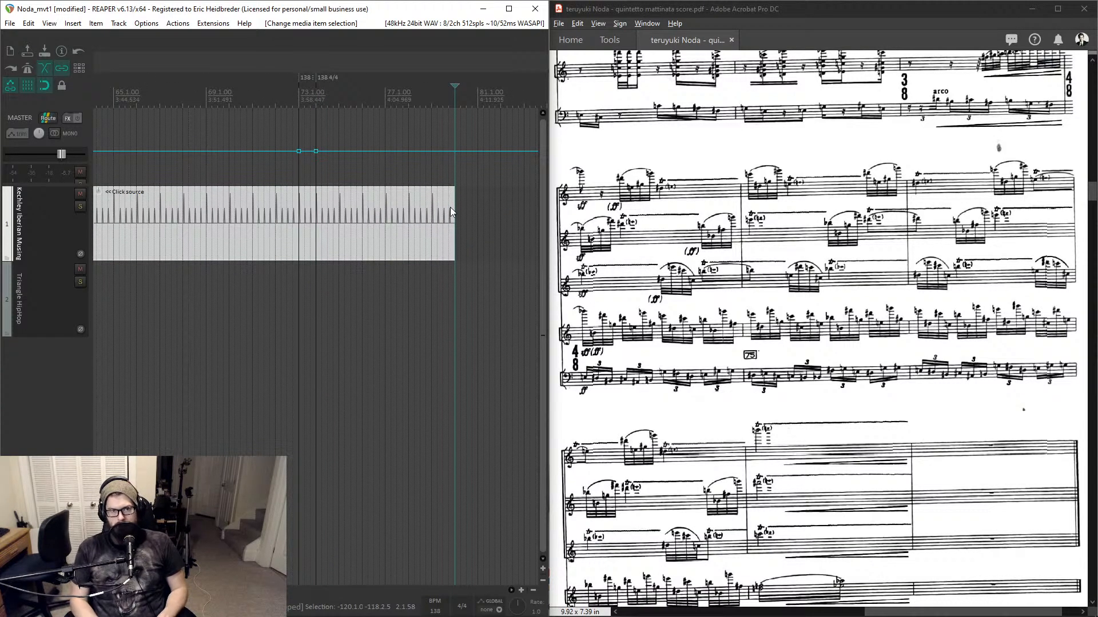
pyautogui.hotkey('shift', 'm')
pyautogui.write('ERN')
pyautogui.press('BackSpace')
pyautogui.press('BackSpace')
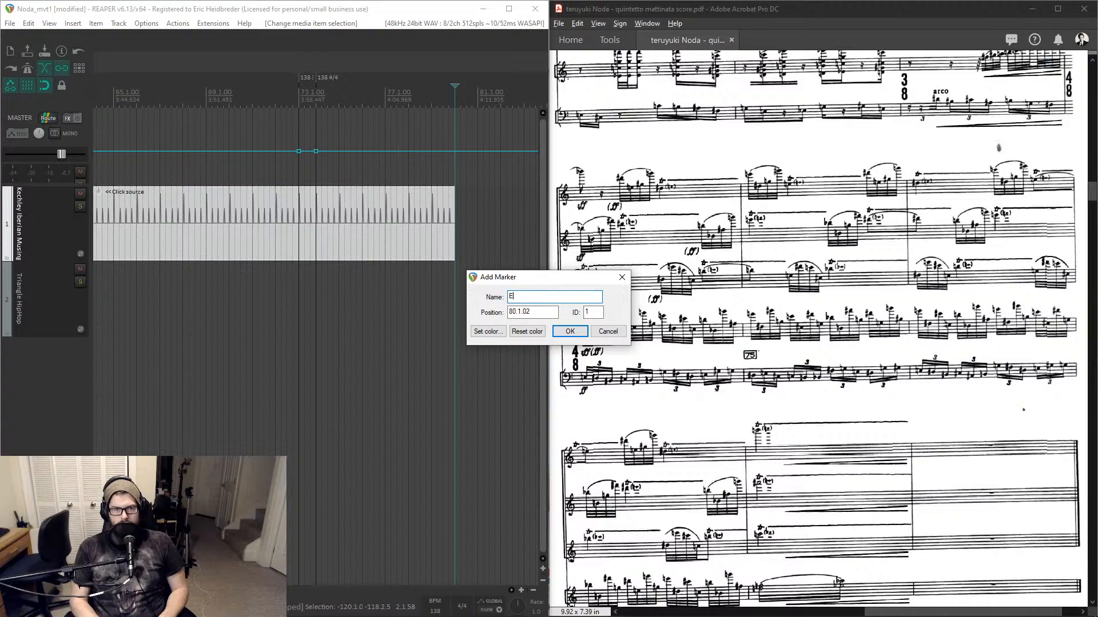
pyautogui.write('ND')
pyautogui.press('Return')
# - Add a marker named START at the project start, measure 1
pyautogui.scroll(-4, 295, 149)
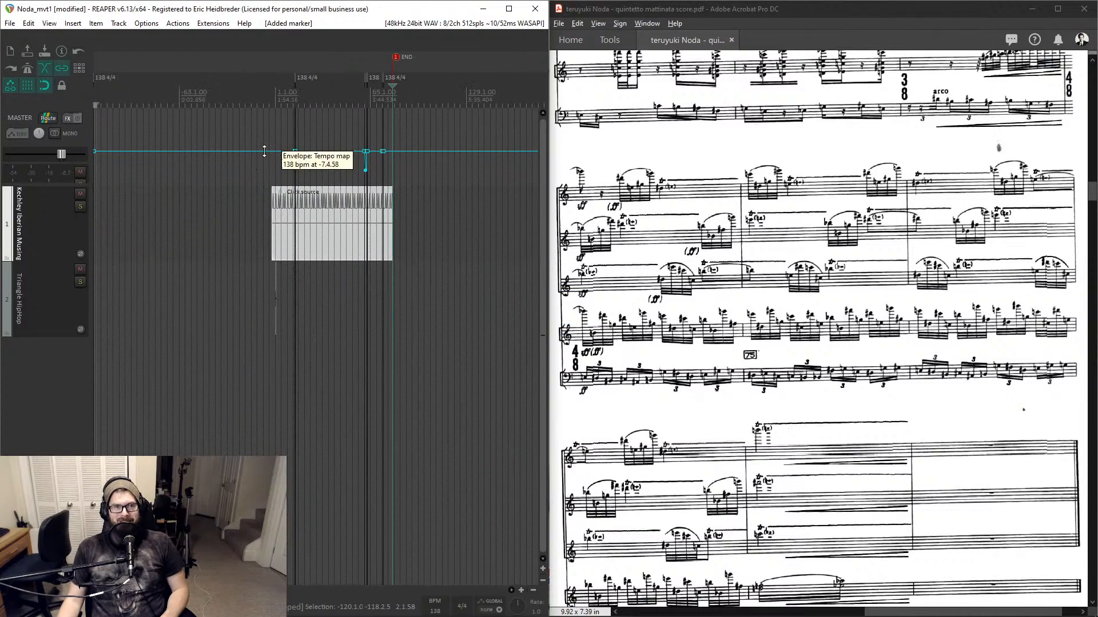
pyautogui.press('Home')
pyautogui.scroll(5, 295, 146)
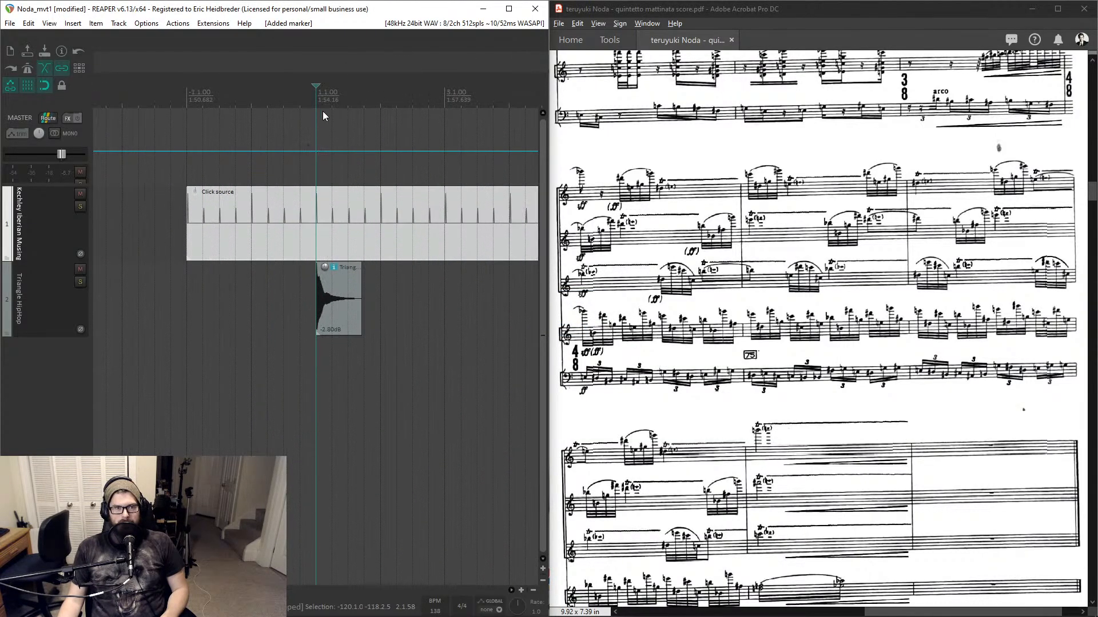
pyautogui.hotkey('shift', 'm')
pyautogui.write('START')
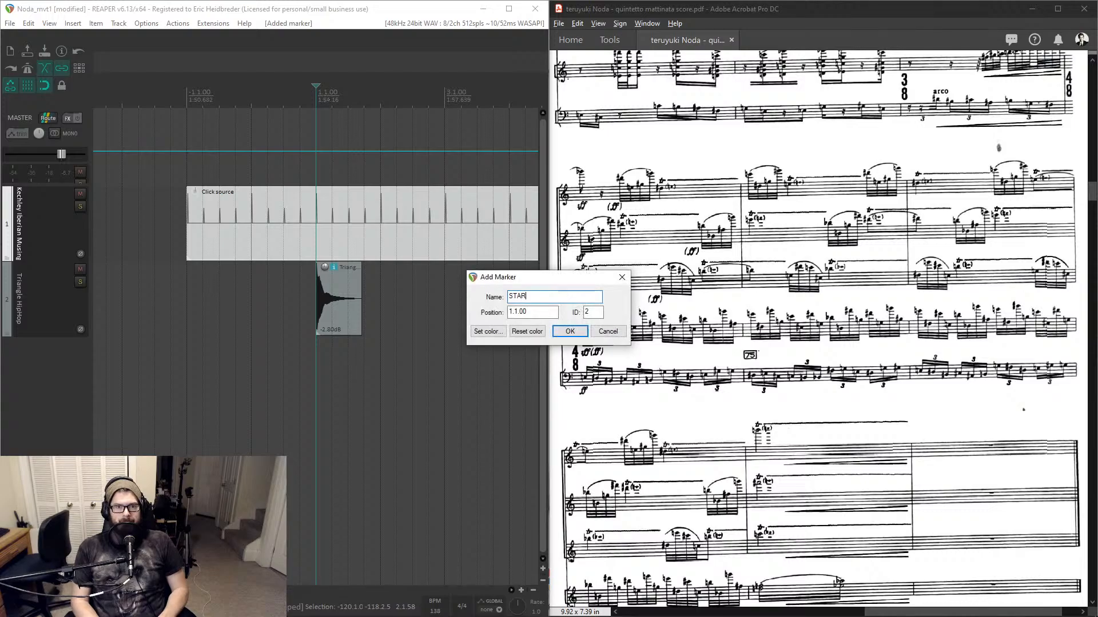
pyautogui.press('Return')
# - Review the START and END markers and tempo points along the whole timeline
pyautogui.scroll(-10, 355, 235)
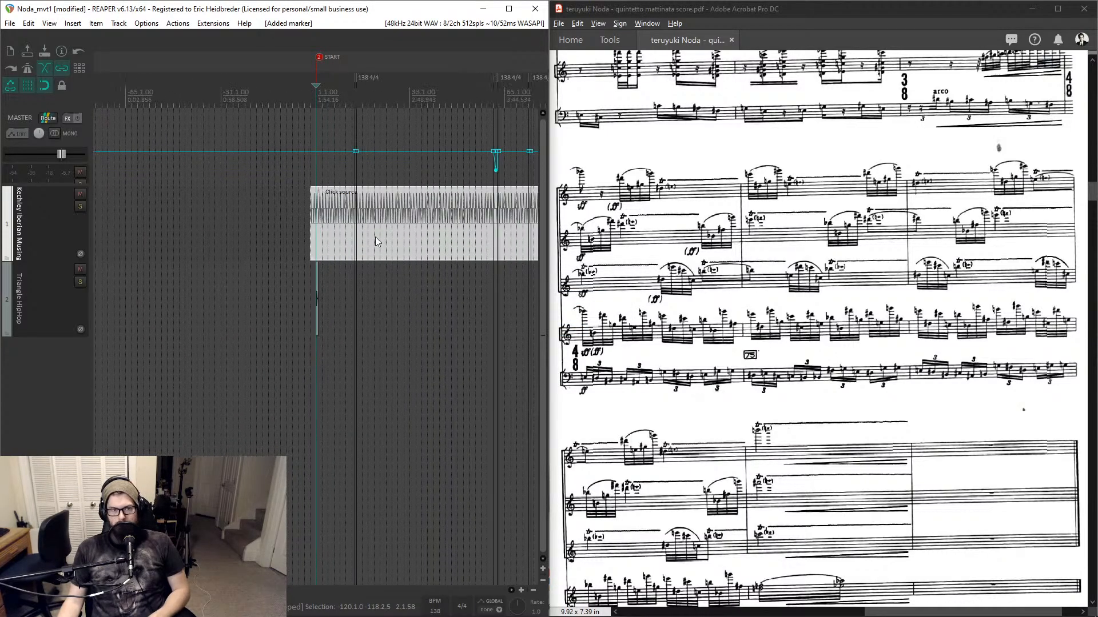
pyautogui.scroll(6, 362, 95)
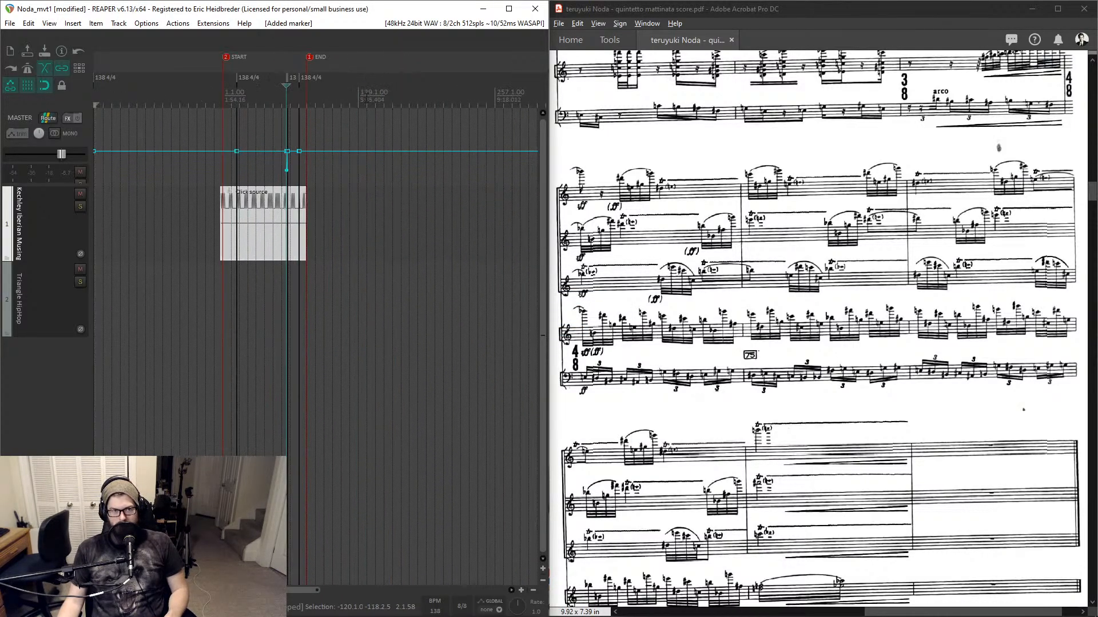
pyautogui.scroll(-2, 368, 100)
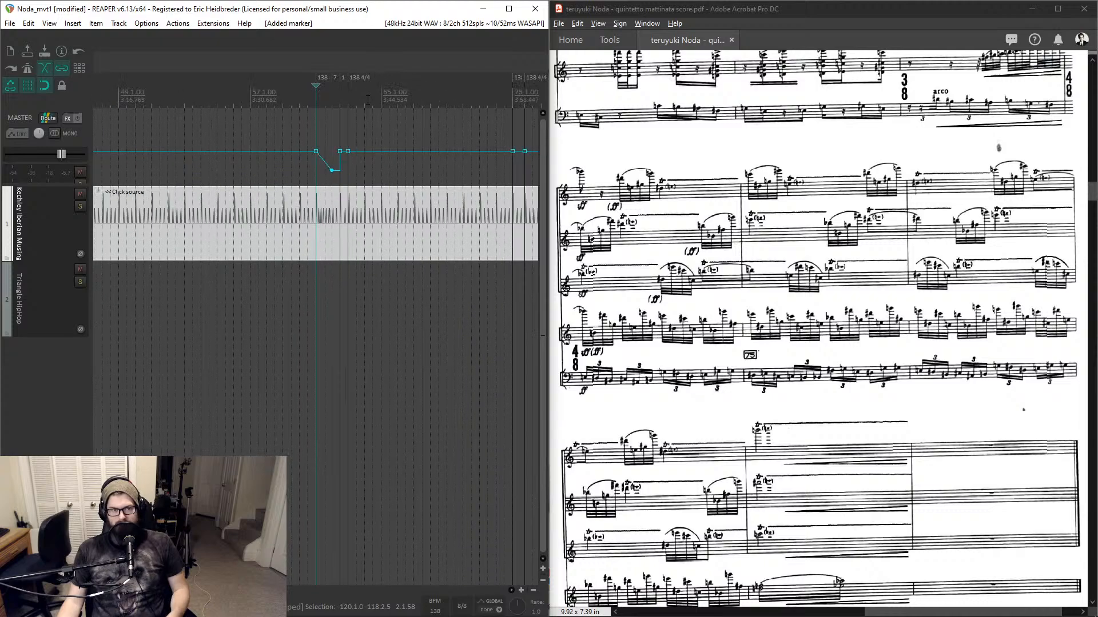
pyautogui.scroll(-2, 368, 100)
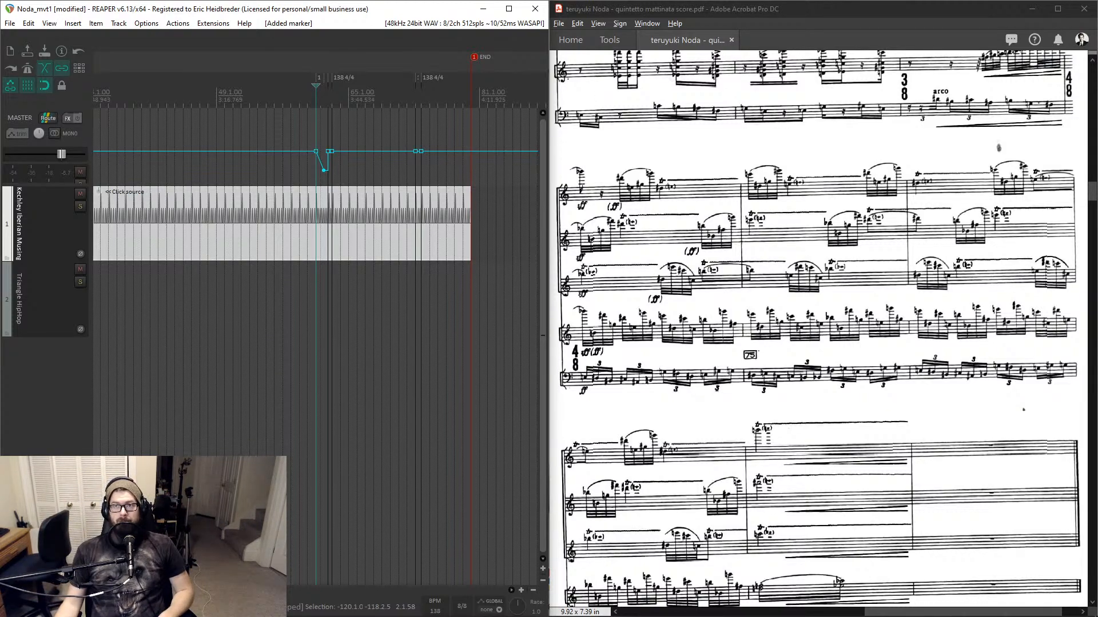
pyautogui.scroll(-3, 430, 317)
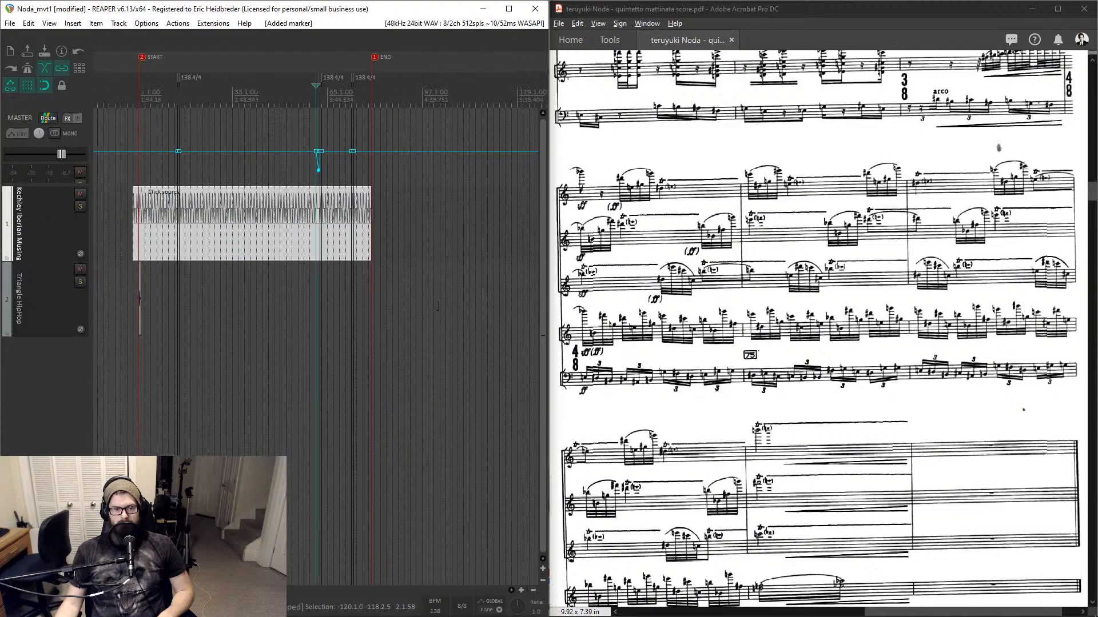
pyautogui.scroll(5, 168, 96)
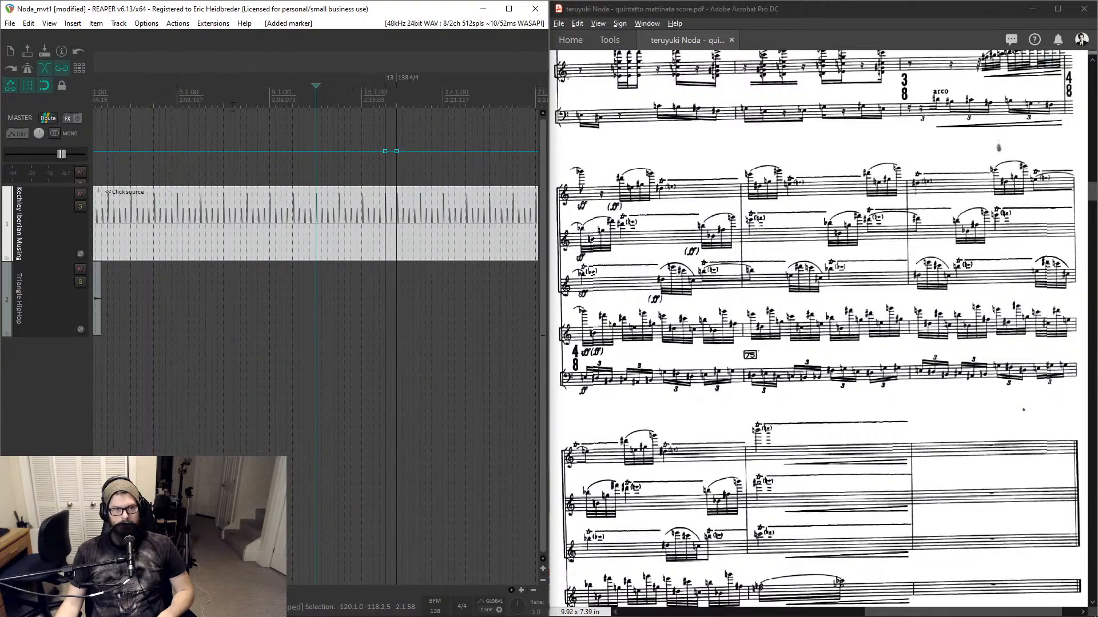
pyautogui.scroll(2, 438, 104)
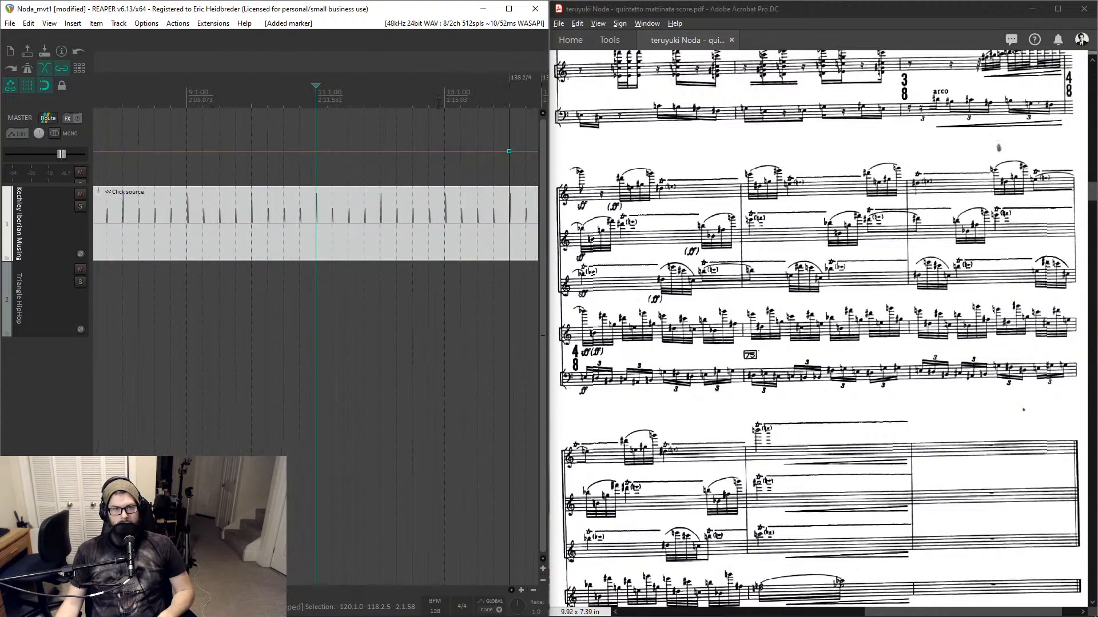
pyautogui.scroll(-2, 431, 115)
pyautogui.scroll(3, 818, 320)
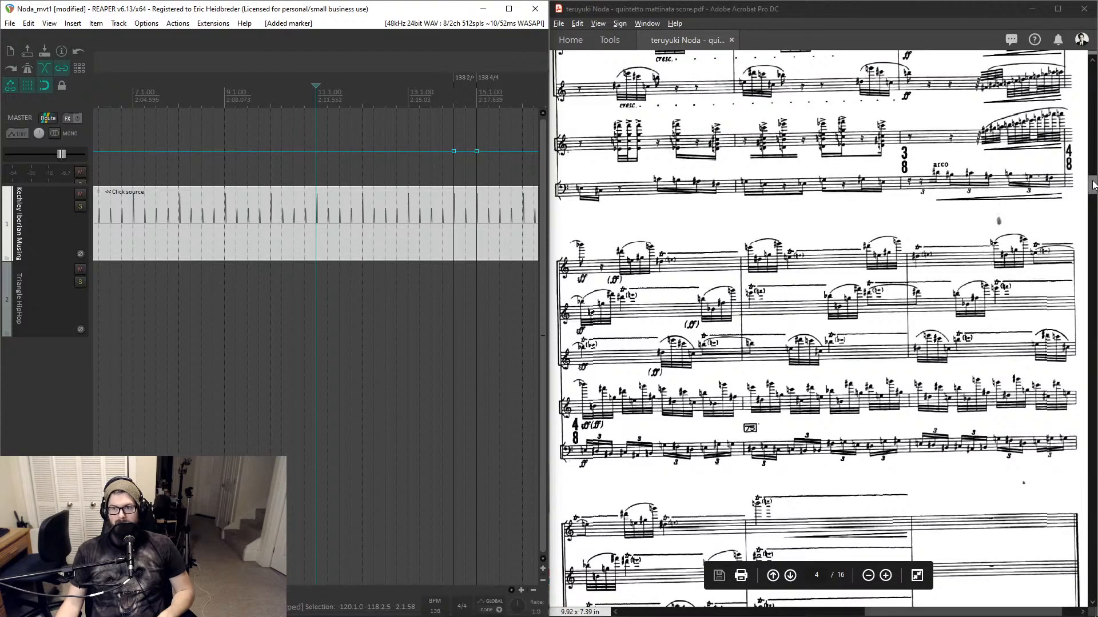
# - Scroll the score back to its first page to examine the opening Presto marking
pyautogui.moveTo(1092, 181); pyautogui.dragTo(1087, 80)
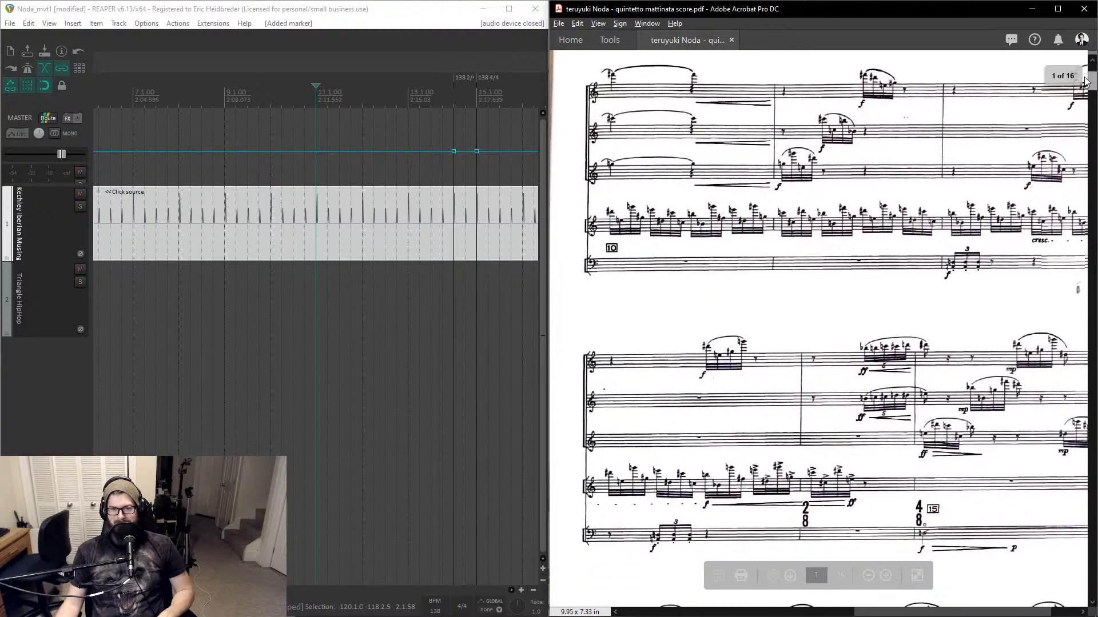
pyautogui.scroll(-2, 950, 388)
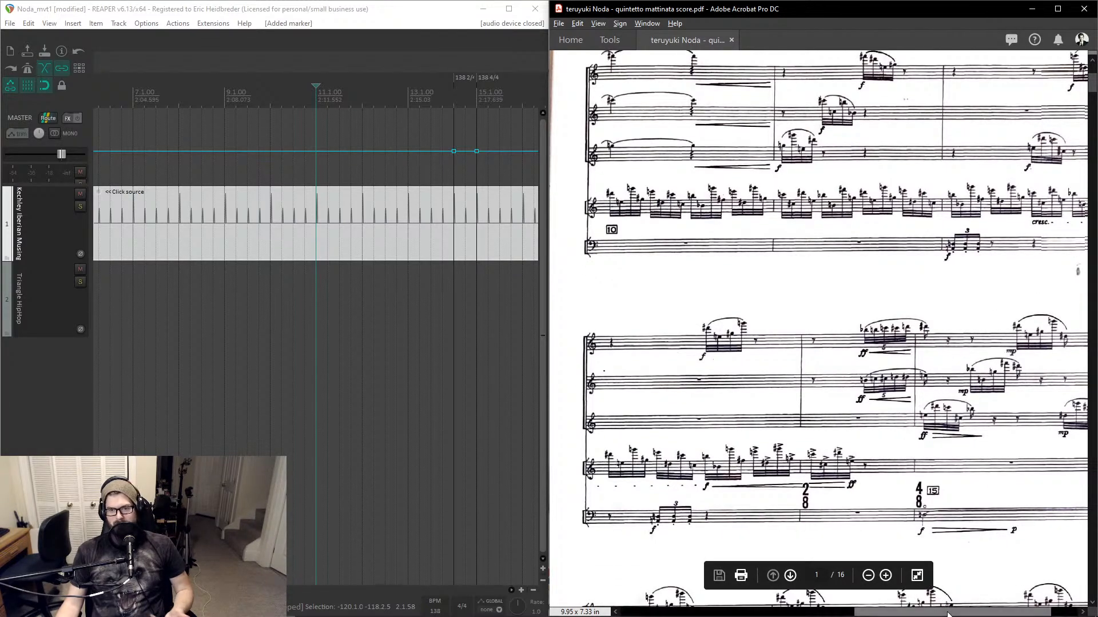
pyautogui.moveTo(947, 615); pyautogui.dragTo(735, 613)
pyautogui.scroll(-6, 758, 426)
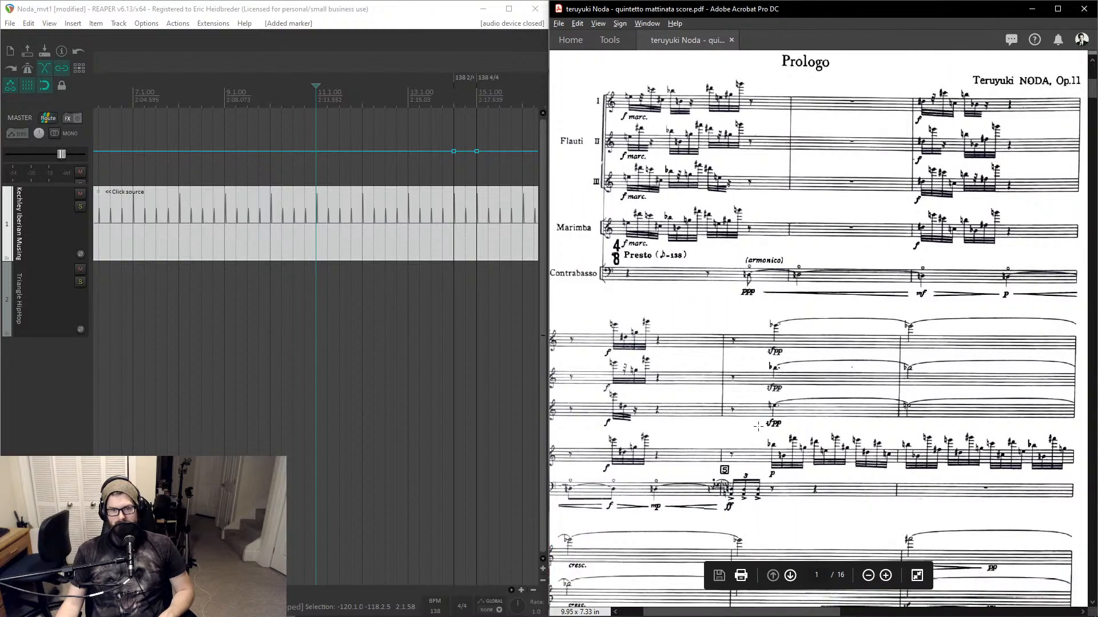
pyautogui.scroll(-5, 758, 426)
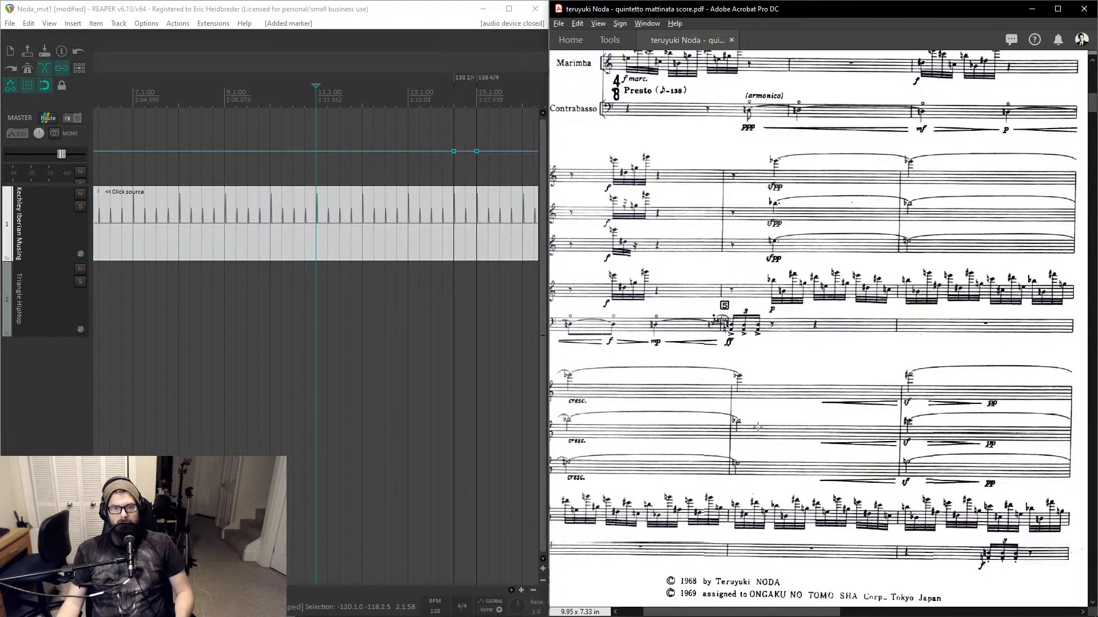
pyautogui.scroll(8, 910, 408)
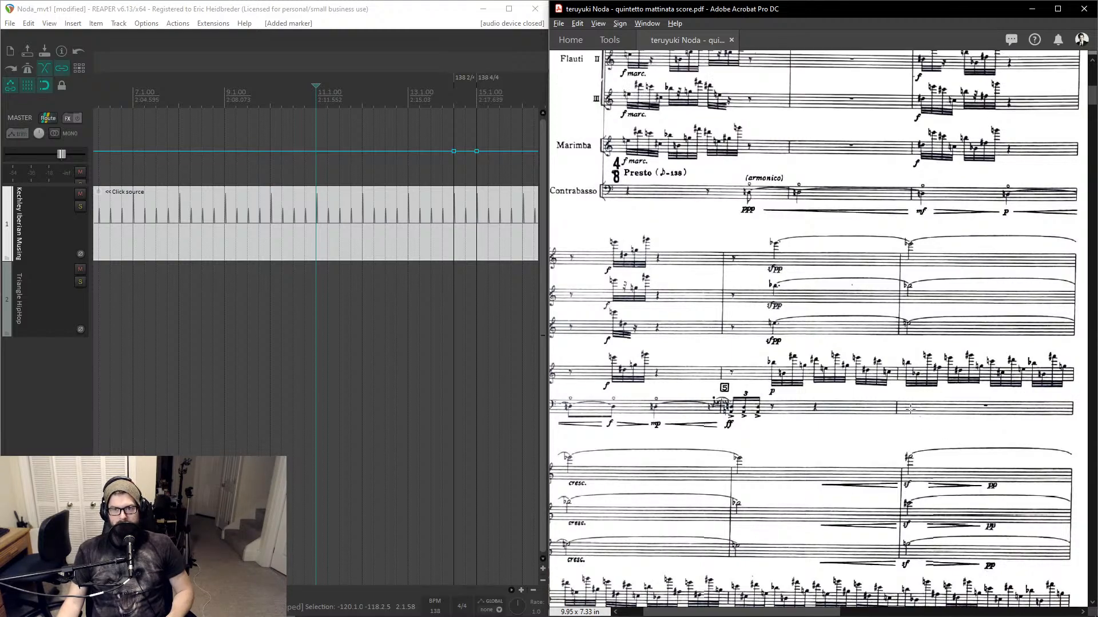
pyautogui.scroll(5, 910, 408)
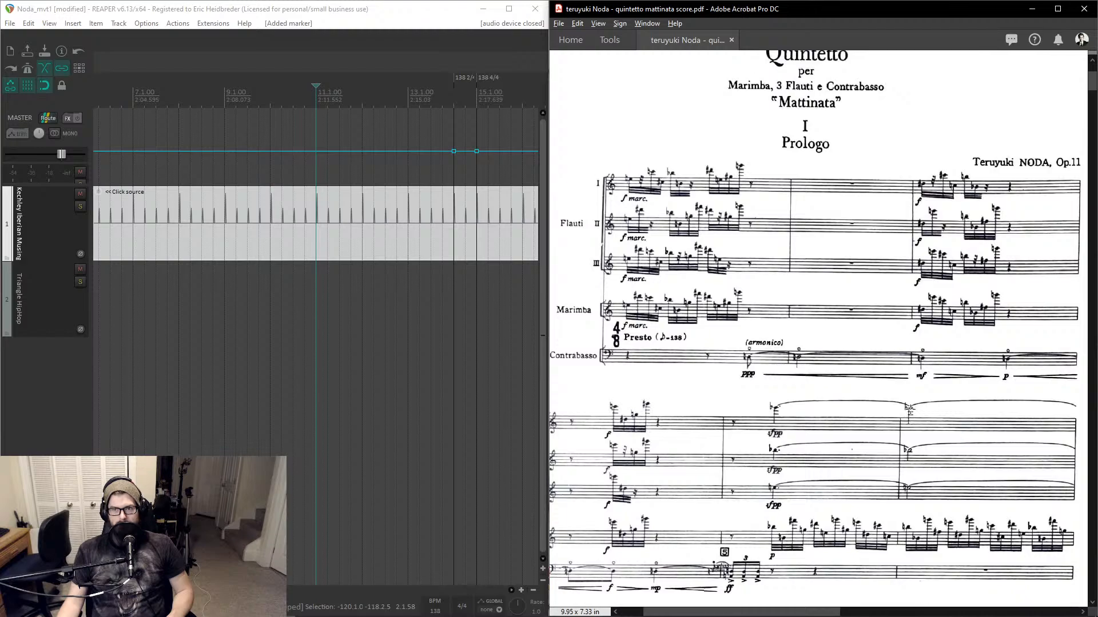
pyautogui.scroll(-4, 910, 410)
pyautogui.scroll(-3, 910, 408)
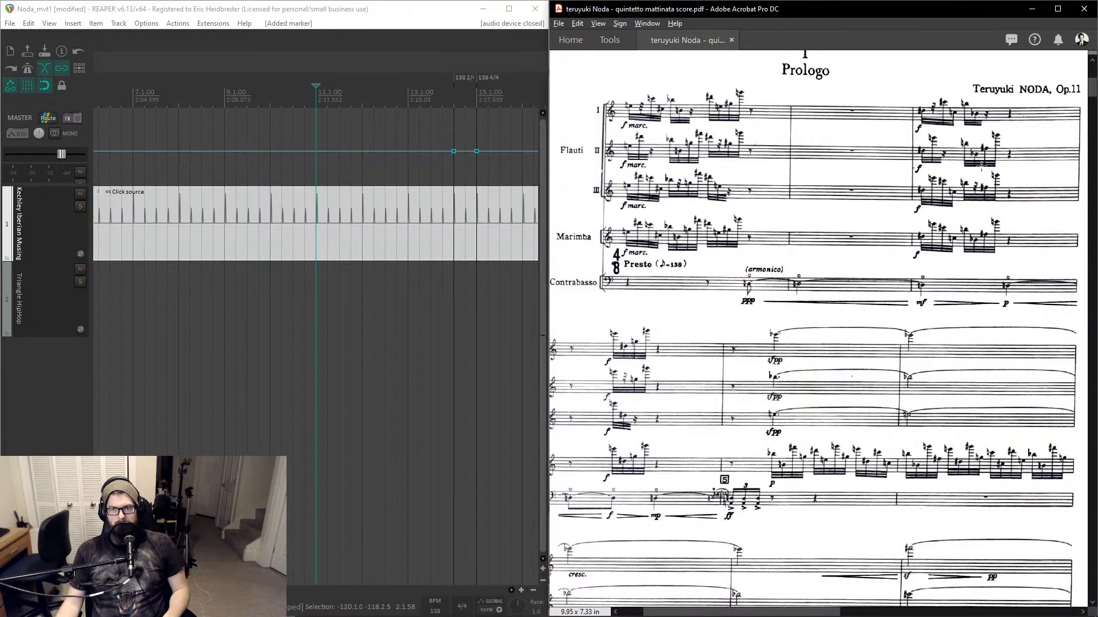
# - Close the score PDF and minimize the REAPER and terminal windows
pyautogui.click(1081, 8)
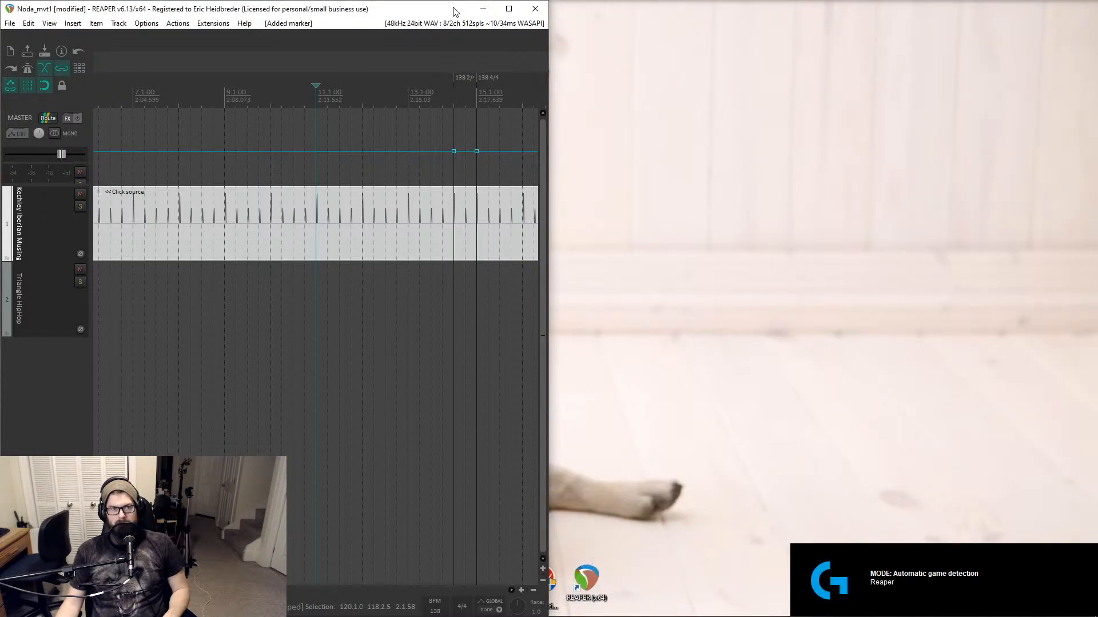
pyautogui.click(473, 9)
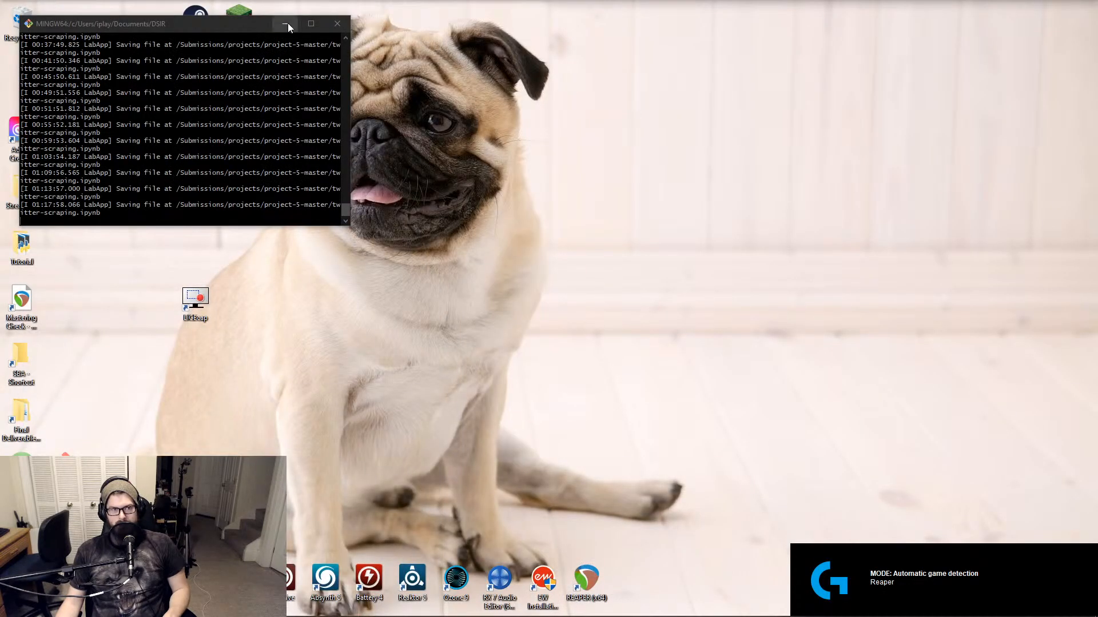
pyautogui.click(286, 25)
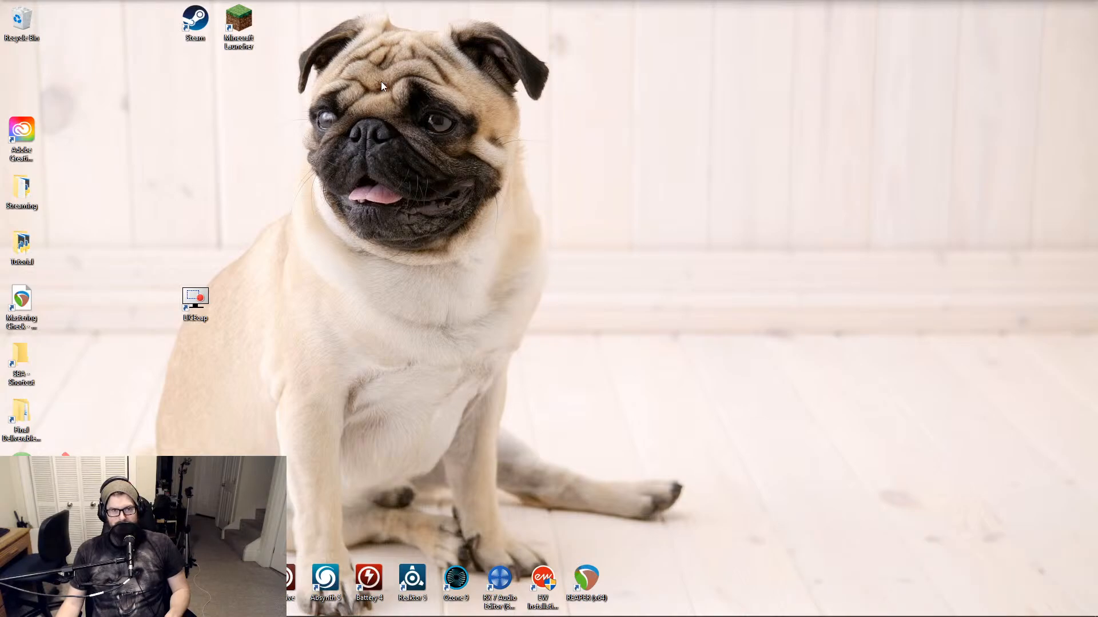
pyautogui.moveTo(235, 22)
pyautogui.mouseDown()
pyautogui.moveTo(307, 83)
pyautogui.moveTo(368, 194)
pyautogui.moveTo(256, 64)
pyautogui.moveTo(241, 26)
pyautogui.mouseUp()
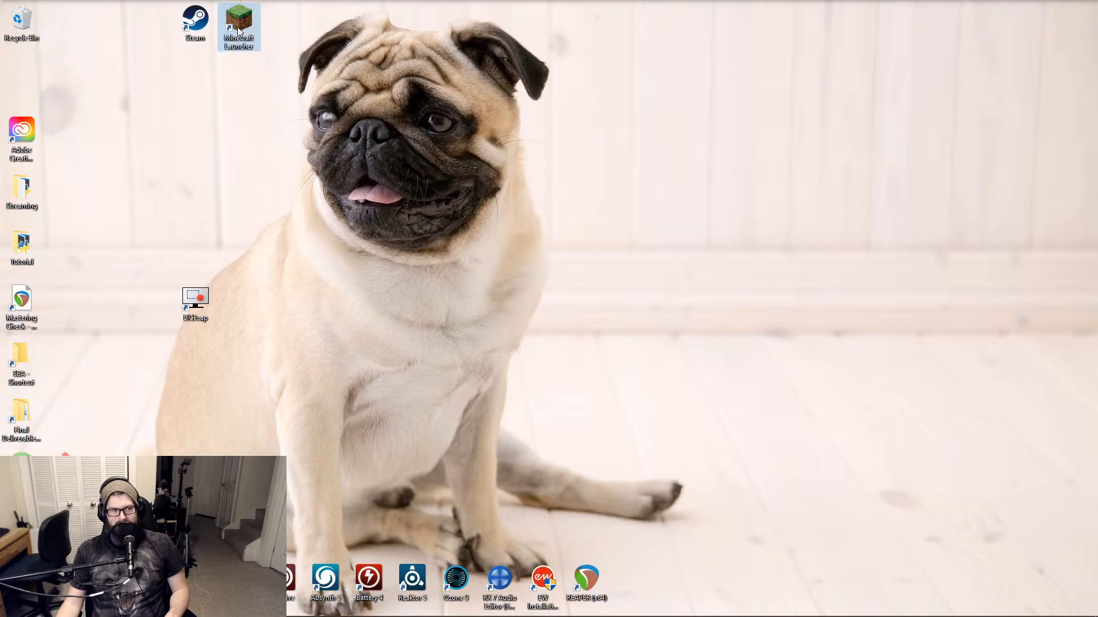
pyautogui.moveTo(30, 478)
pyautogui.mouseDown()
pyautogui.moveTo(379, 197)
pyautogui.moveTo(40, 480)
pyautogui.moveTo(22, 474)
pyautogui.mouseUp()
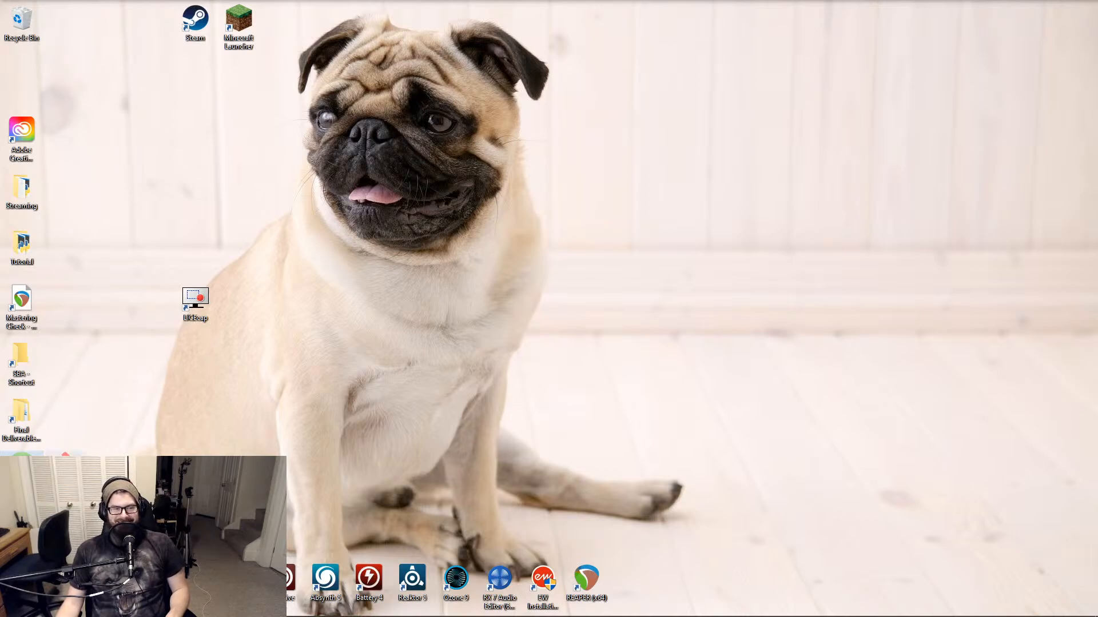
pyautogui.moveTo(21, 472)
pyautogui.mouseDown()
pyautogui.moveTo(179, 402)
pyautogui.moveTo(369, 198)
pyautogui.moveTo(319, 305)
pyautogui.moveTo(34, 478)
pyautogui.moveTo(23, 474)
pyautogui.mouseUp()
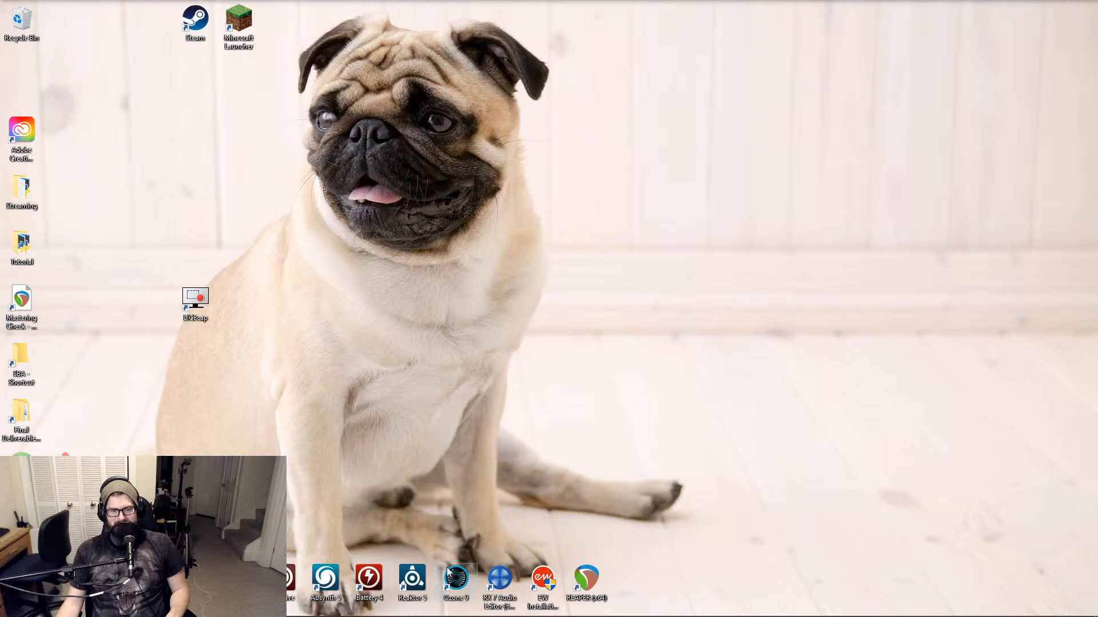
pyautogui.moveTo(451, 582)
pyautogui.mouseDown()
pyautogui.moveTo(370, 191)
pyautogui.moveTo(459, 581)
pyautogui.mouseUp()
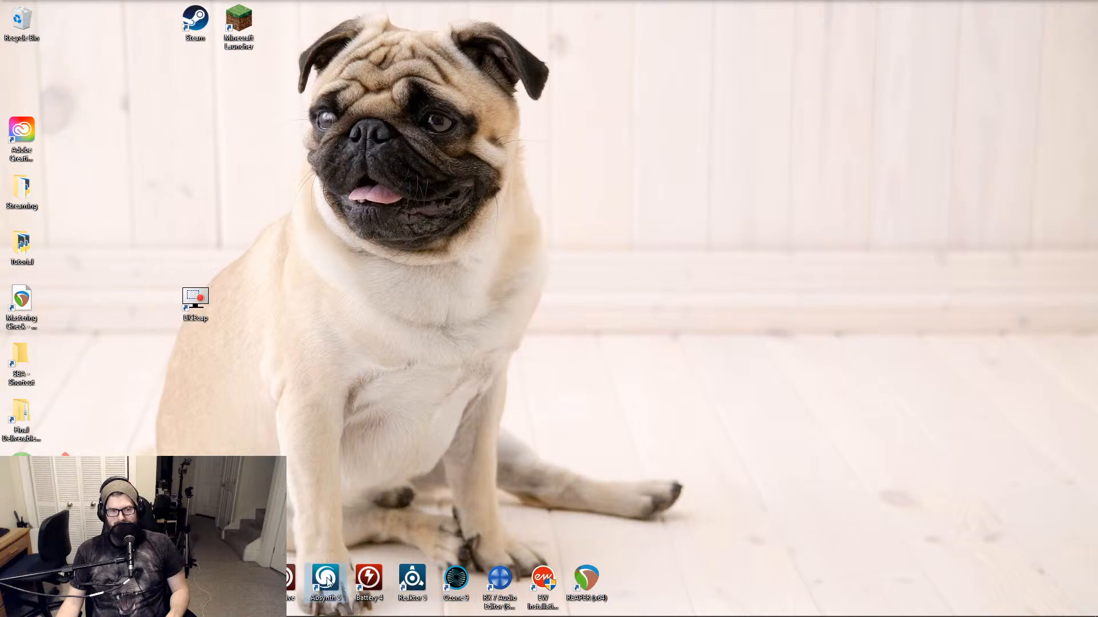
pyautogui.moveTo(325, 580)
pyautogui.mouseDown()
pyautogui.moveTo(370, 135)
pyautogui.moveTo(339, 547)
pyautogui.moveTo(326, 580)
pyautogui.mouseUp()
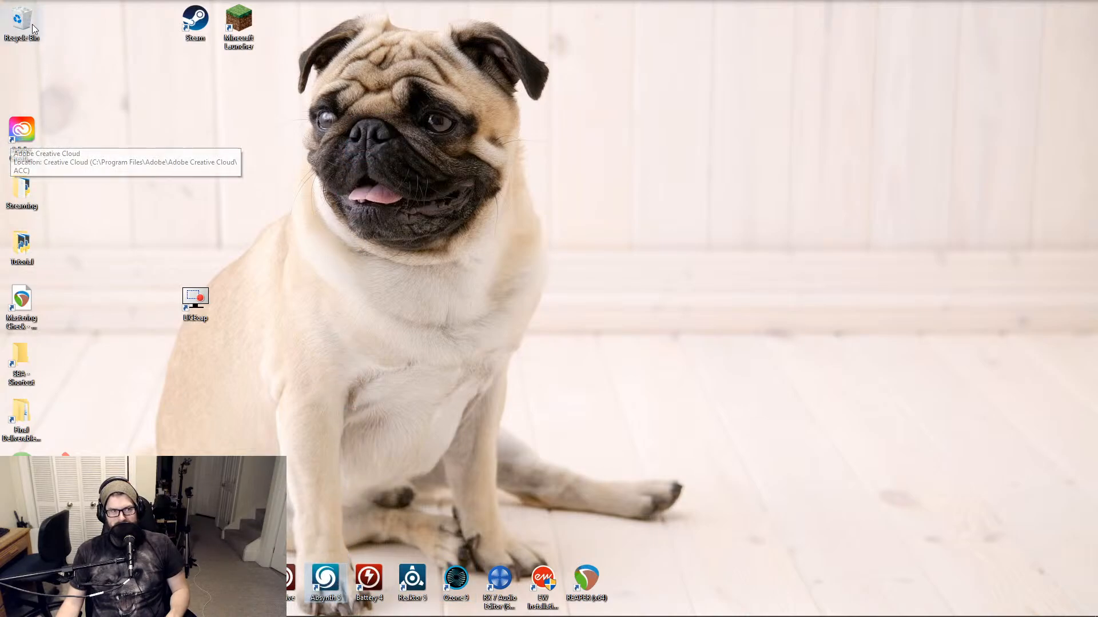
pyautogui.moveTo(27, 22); pyautogui.dragTo(379, 205)
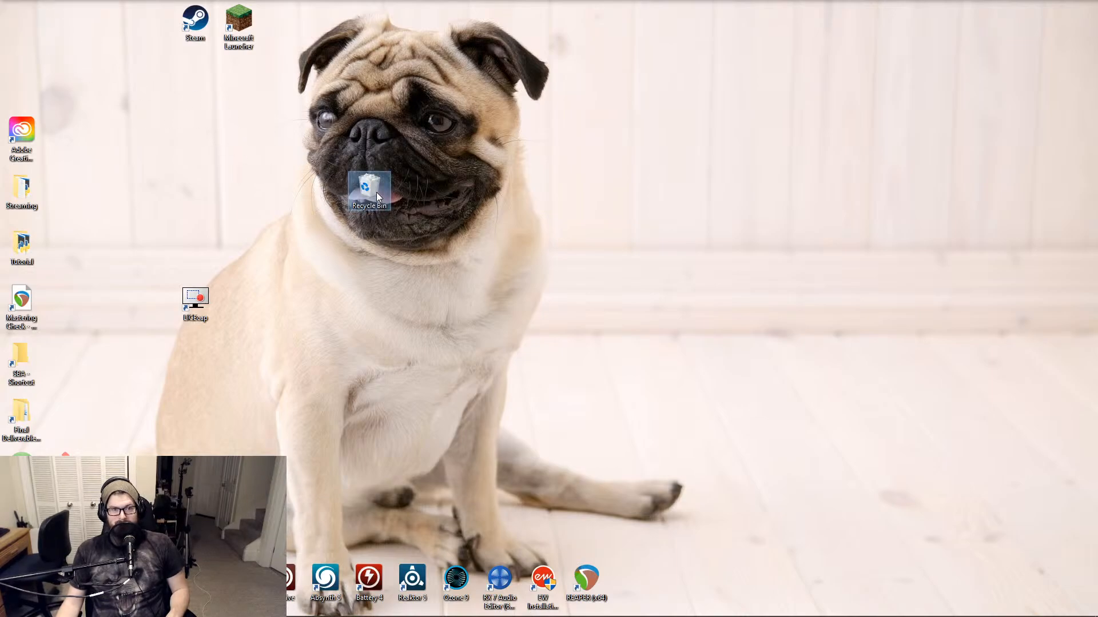
pyautogui.moveTo(39, 39); pyautogui.dragTo(40, 41)
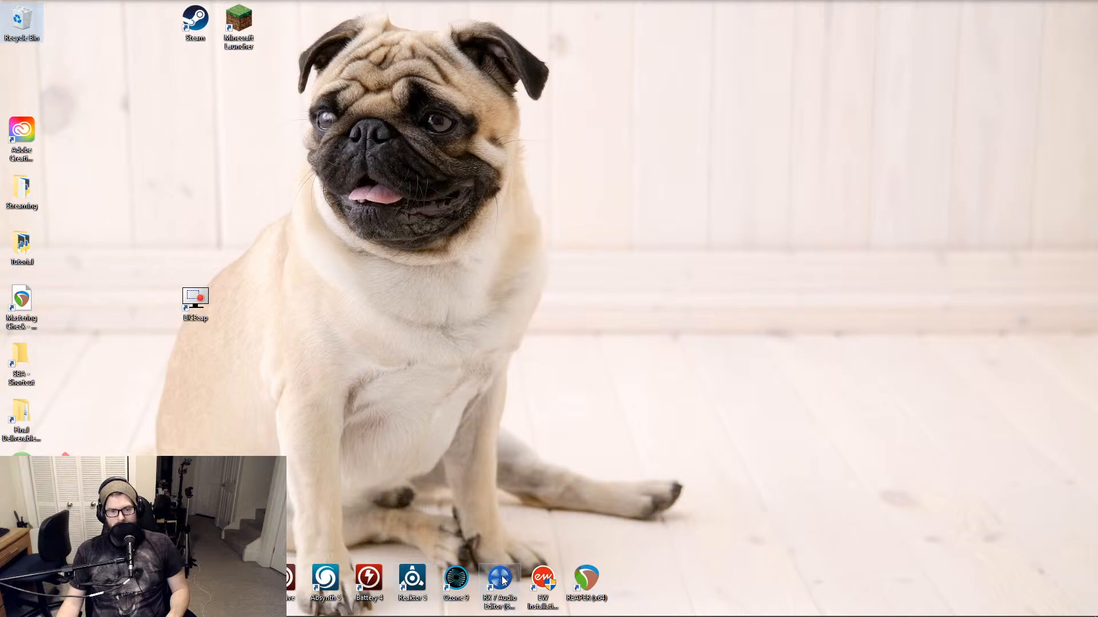
pyautogui.moveTo(499, 579)
pyautogui.mouseDown()
pyautogui.moveTo(320, 131)
pyautogui.moveTo(370, 133)
pyautogui.moveTo(421, 430)
pyautogui.moveTo(491, 568)
pyautogui.mouseUp()
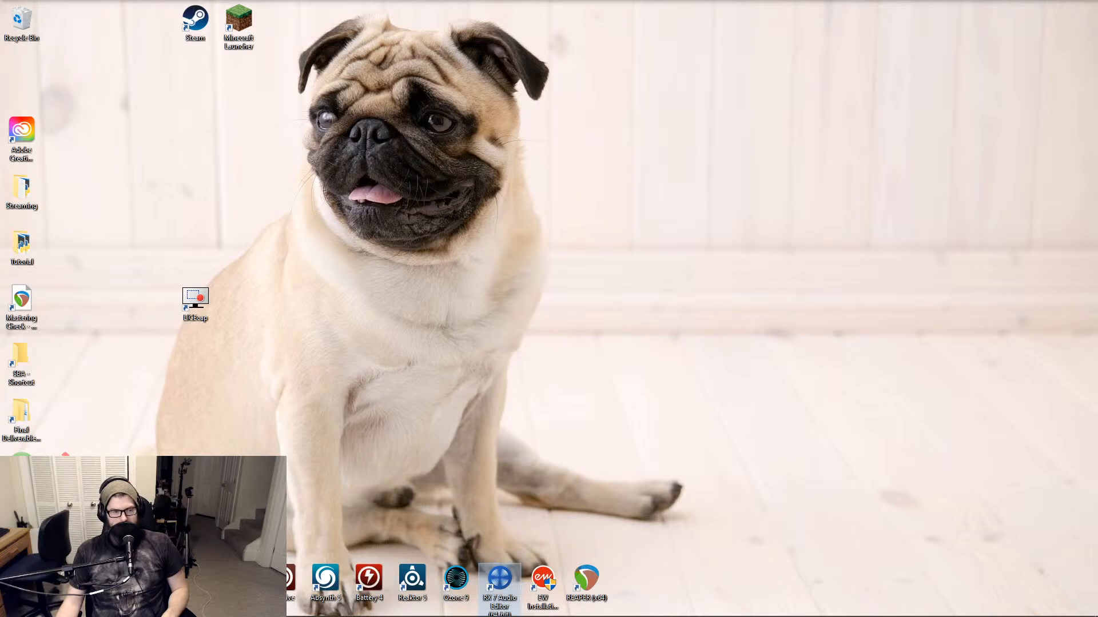
pyautogui.moveTo(239, 522); pyautogui.dragTo(437, 129)
pyautogui.press('Delete')
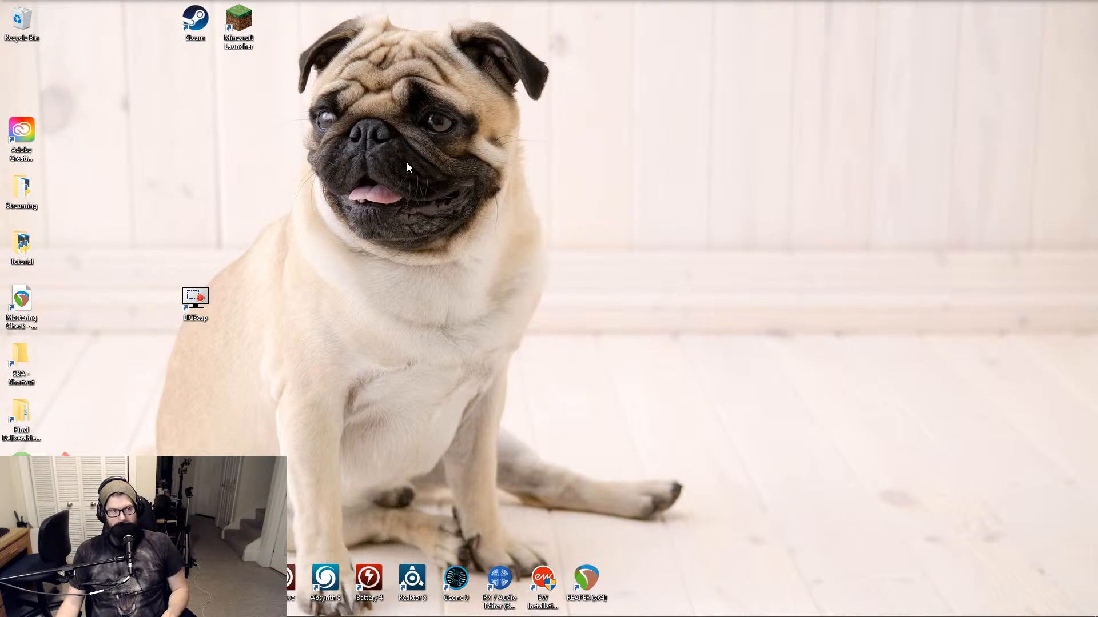